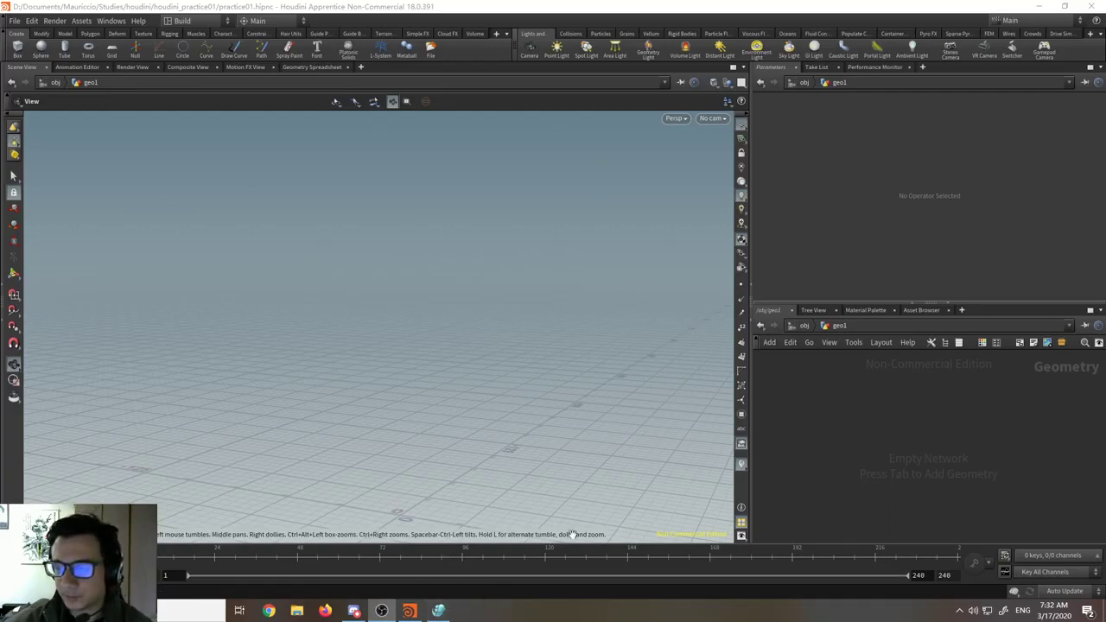
- Switch to the 优动漫 PAINT drawing app and create a new 3000 x 2000 px canvas at 72 dpi
left_click(438, 609)
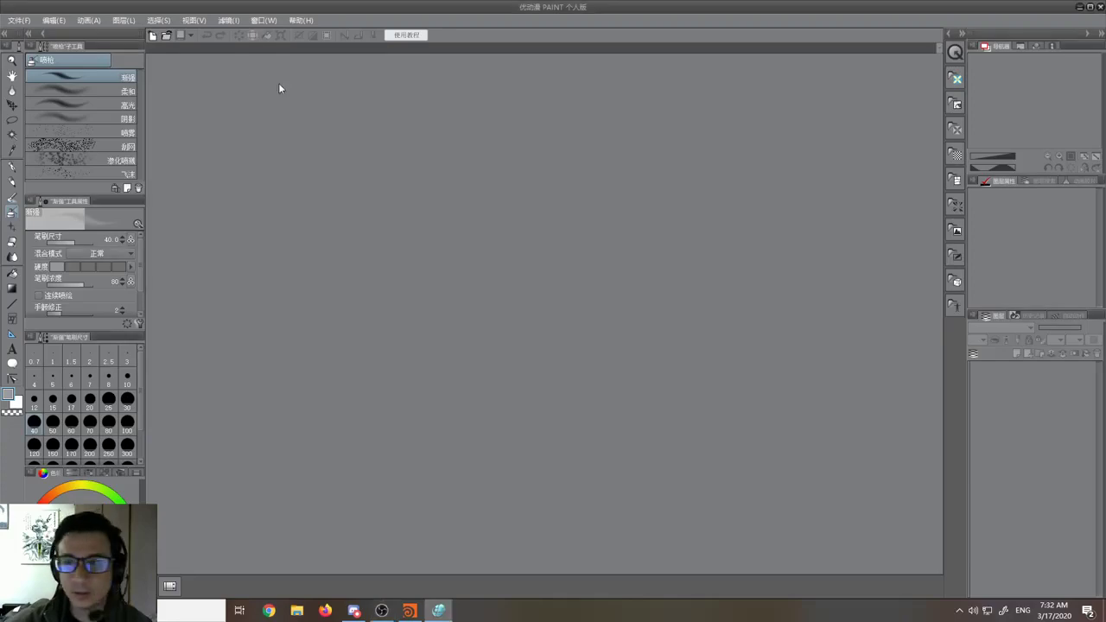
left_click(19, 20)
key("Escape")
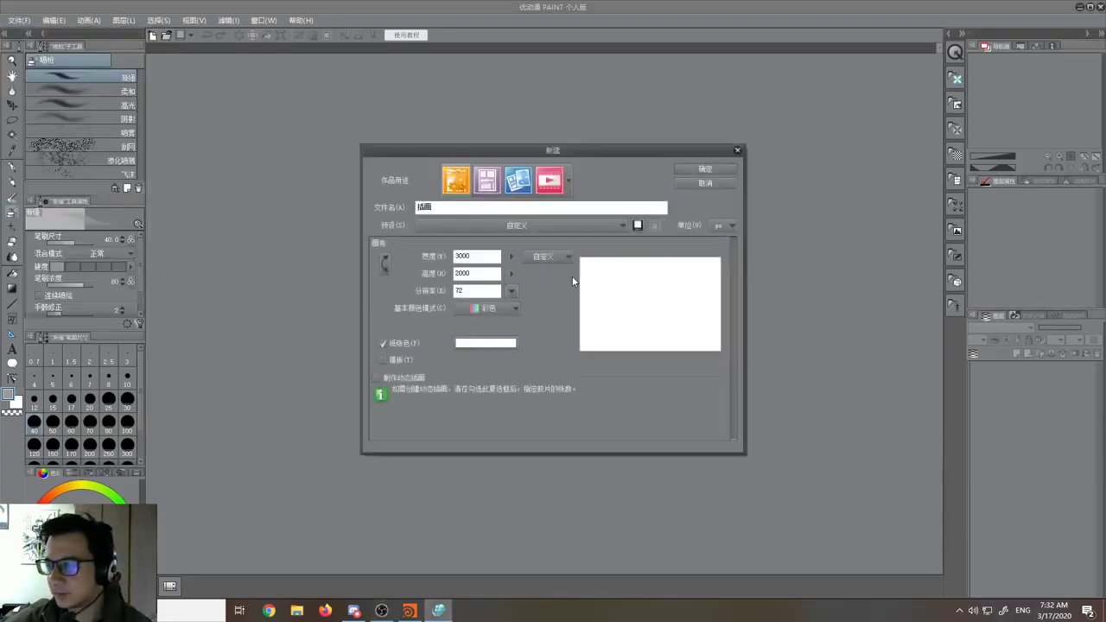
left_click(690, 171)
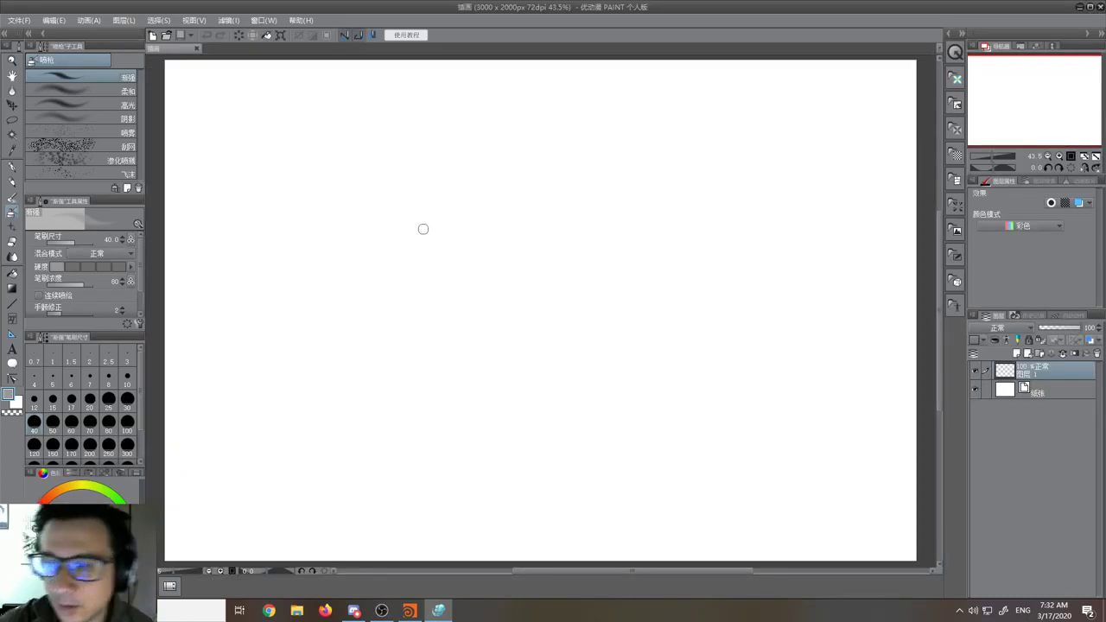
- Choose the 仿真G笔 pen for drawing and set its brush size to 15
left_click(13, 167)
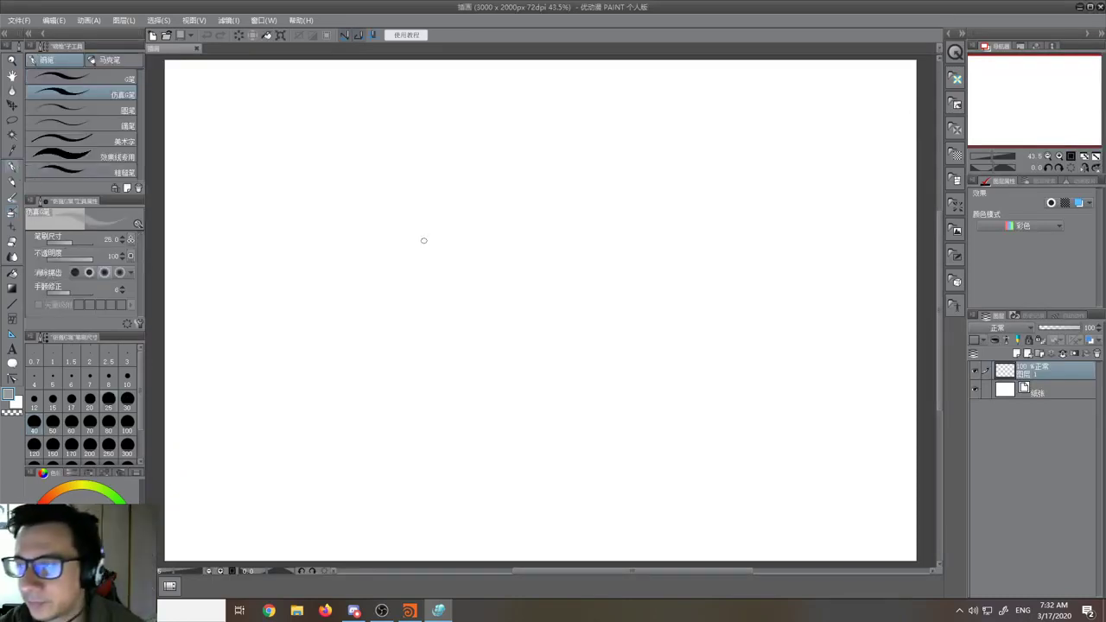
key("bracketleft")
key("bracketleft")
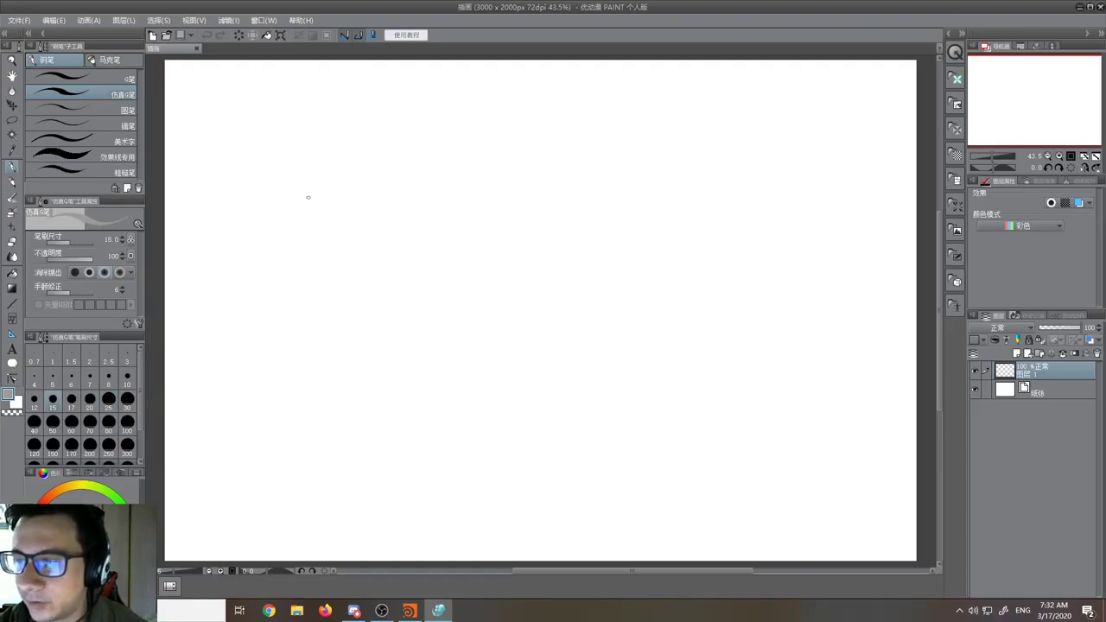
left_click_drag(308, 197, 308, 203)
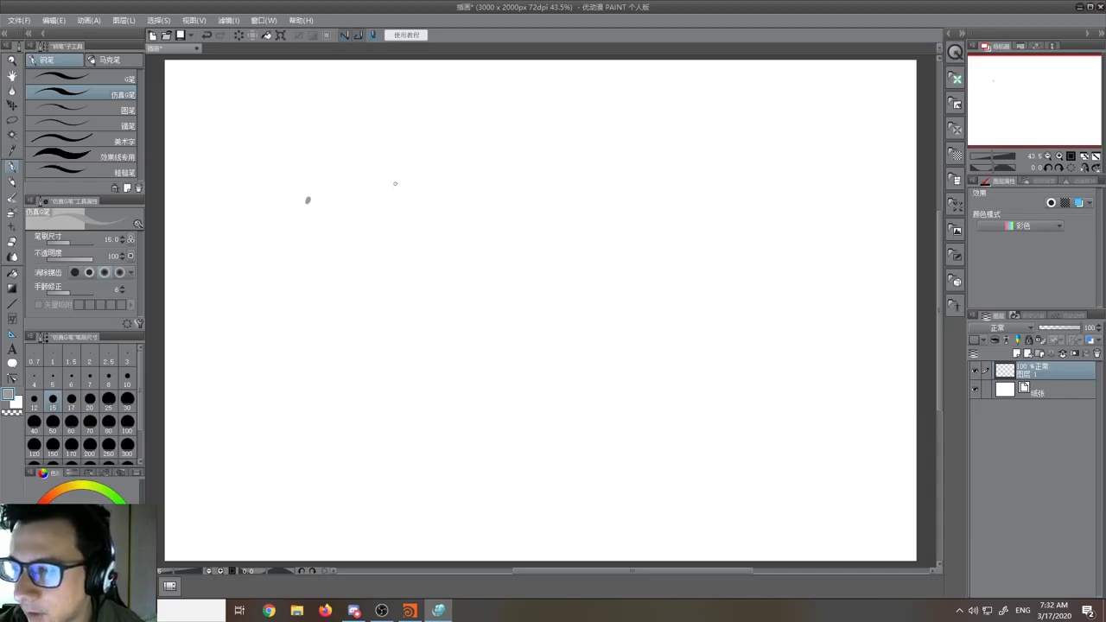
left_click_drag(305, 173, 304, 183)
left_click_drag(313, 177, 315, 184)
- Reduce the pen's brush size to 4 and switch the drawing color to black
key("bracketleft")
key("bracketleft")
key("bracketleft")
key("bracketleft")
key("bracketleft")
key("bracketleft")
key("bracketleft")
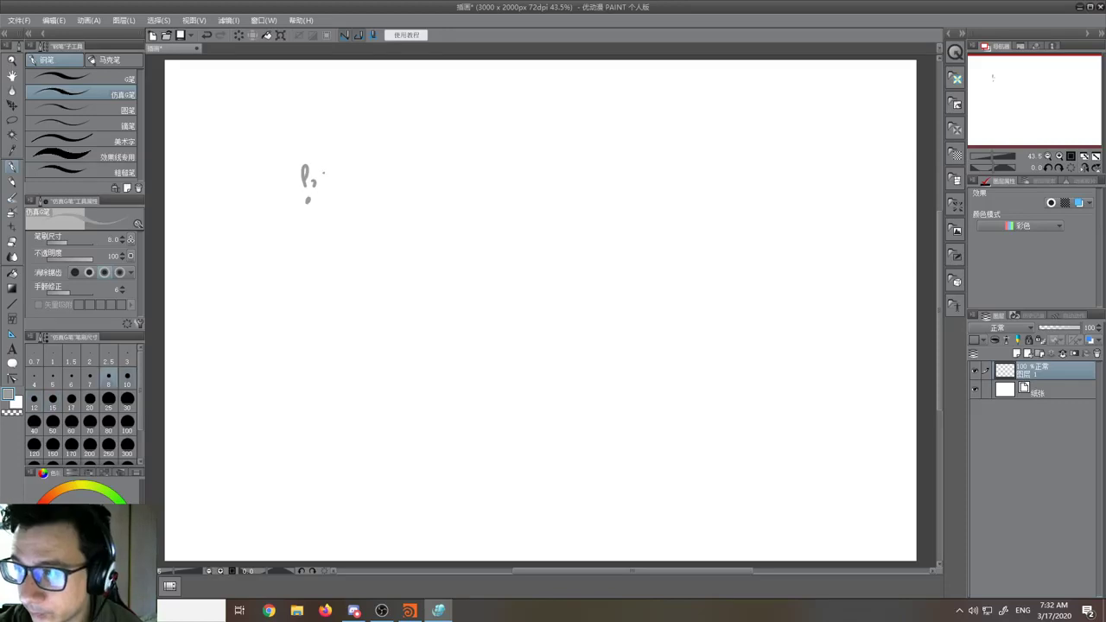
key("d")
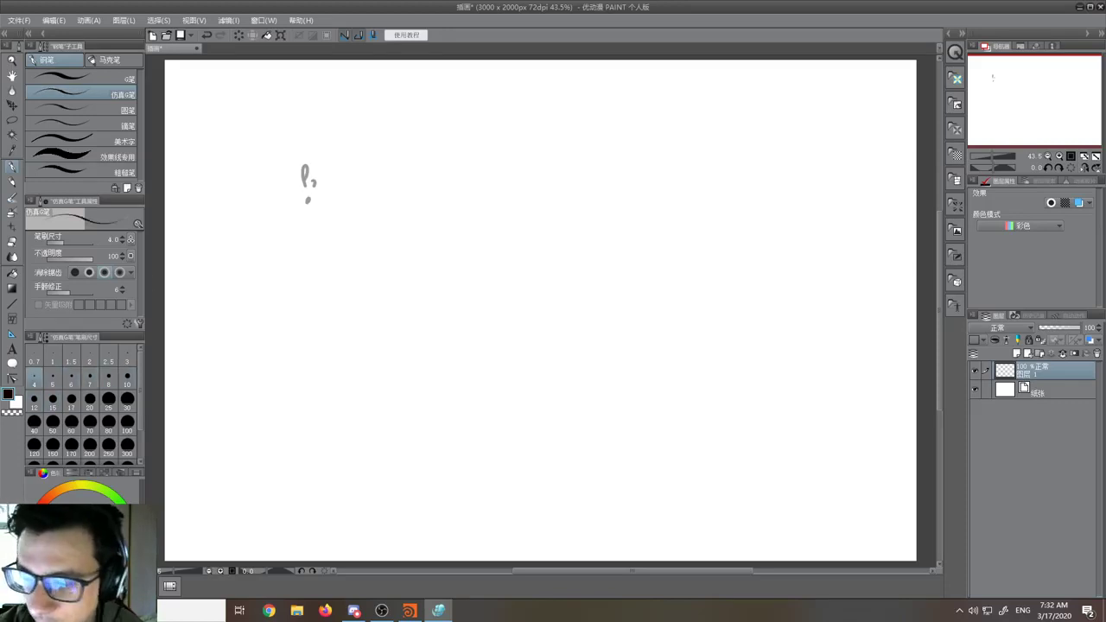
- Handwrite the labels Points, verts, Prim and Detail in a row with a dot beneath each, raising the brush size to 6
mouse_move(334, 199)
left_mouse_down()
mouse_move(373, 154)
mouse_move(379, 178)
mouse_move(508, 179)
mouse_move(525, 169)
left_mouse_up()
key("bracketright")
key("bracketright")
left_click(418, 203)
left_click(501, 196)
left_click_drag(534, 167, 619, 169)
left_click(596, 192)
mouse_move(624, 154)
left_mouse_down()
mouse_move(622, 169)
mouse_move(629, 159)
left_mouse_up()
left_click_drag(636, 163, 644, 169)
left_click_drag(648, 160, 656, 171)
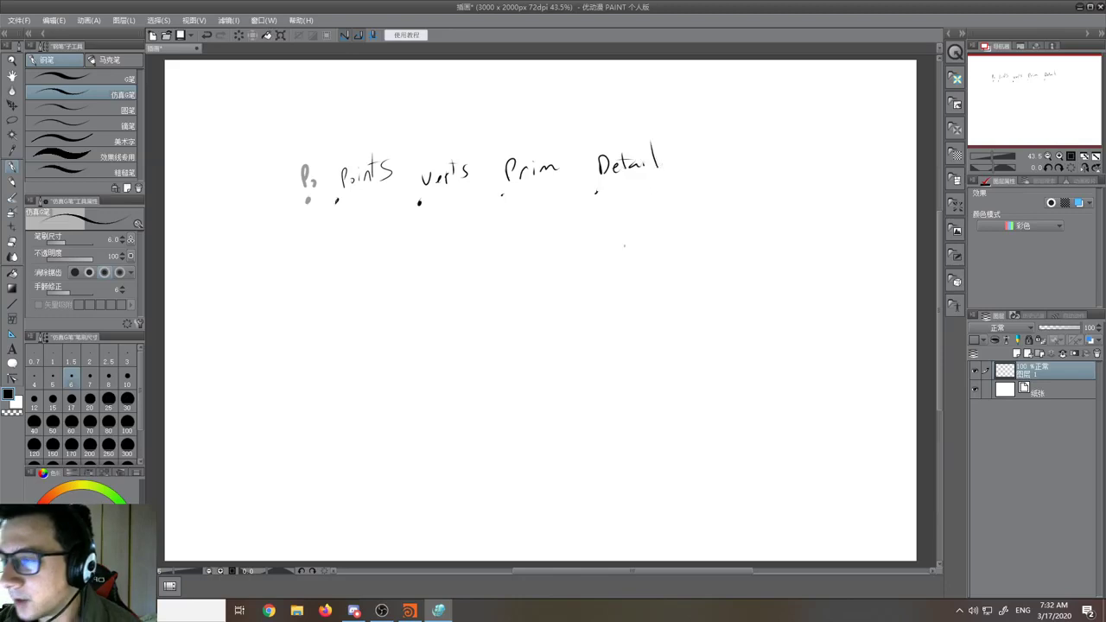
- Erase the grey marks beside the word Points and circle that word and its dot with the pen
key("e")
mouse_move(301, 168)
left_mouse_down()
mouse_move(314, 175)
mouse_move(306, 193)
left_mouse_up()
key("p")
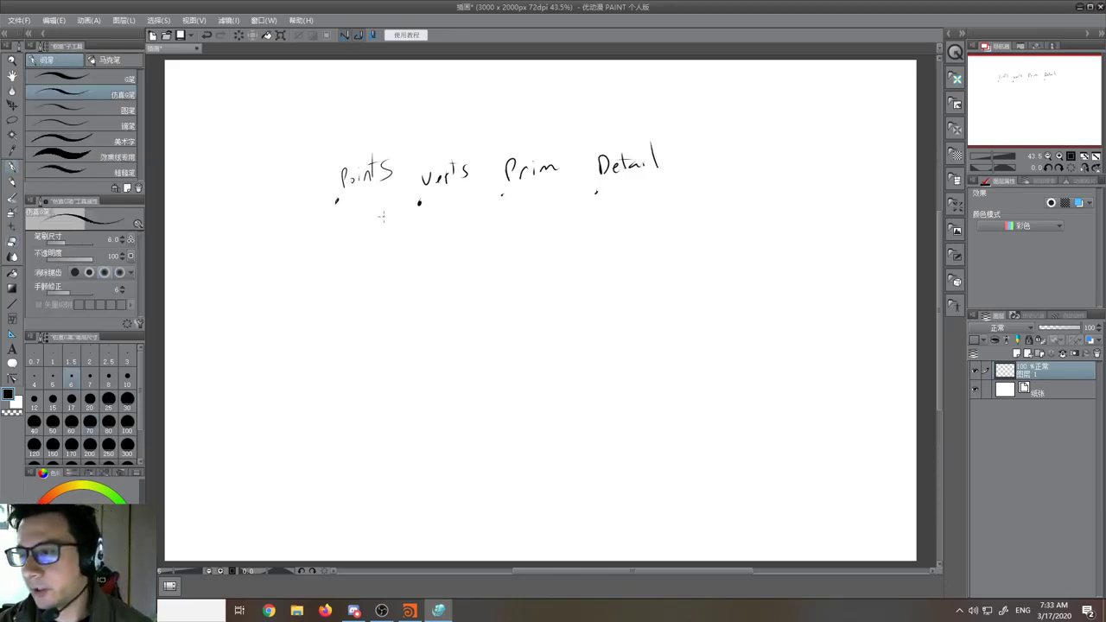
mouse_move(399, 151)
left_mouse_down()
mouse_move(315, 223)
mouse_move(393, 144)
left_mouse_up()
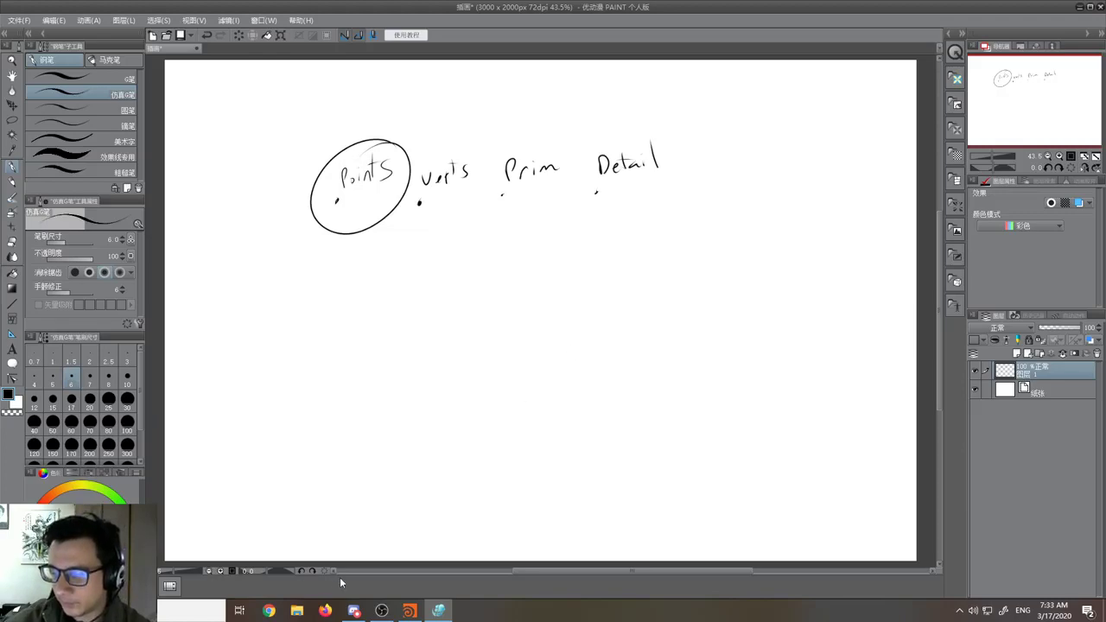
- Switch to Houdini and delete the existing geo1 node at the object level
left_click(409, 610)
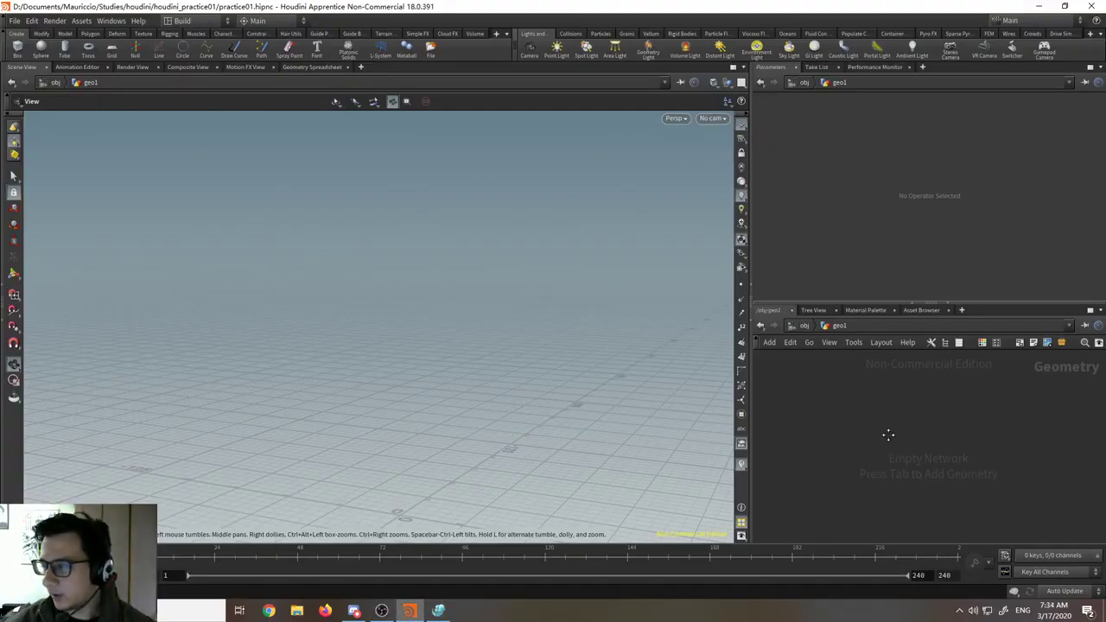
left_click(804, 325)
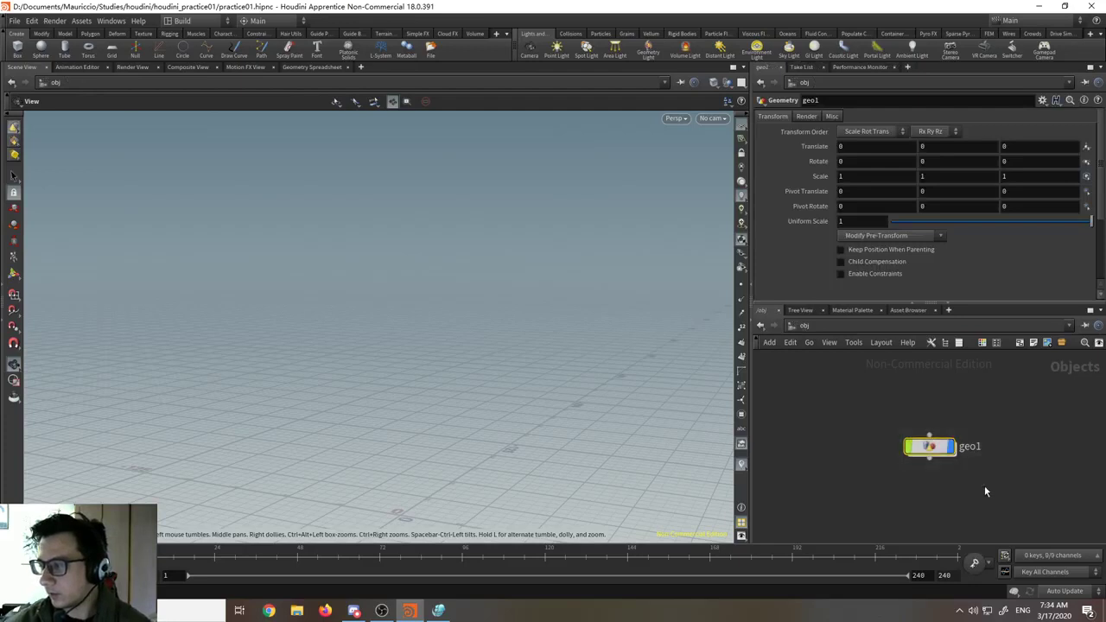
key("Delete")
- Add a new Geometry node at the object level and enter its network
key("Tab")
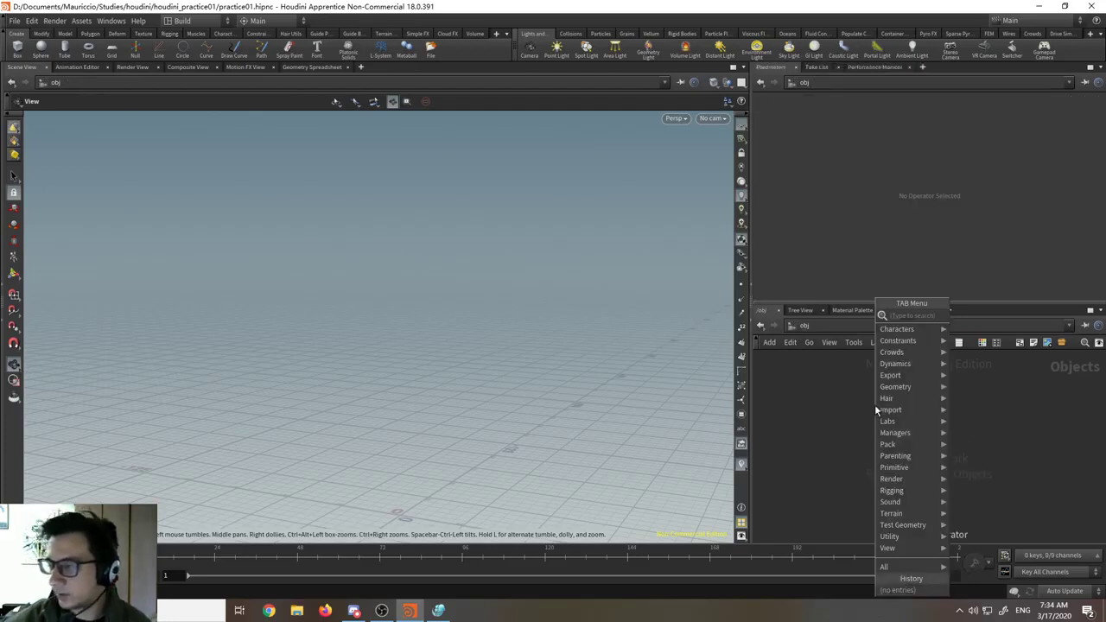
type("geom")
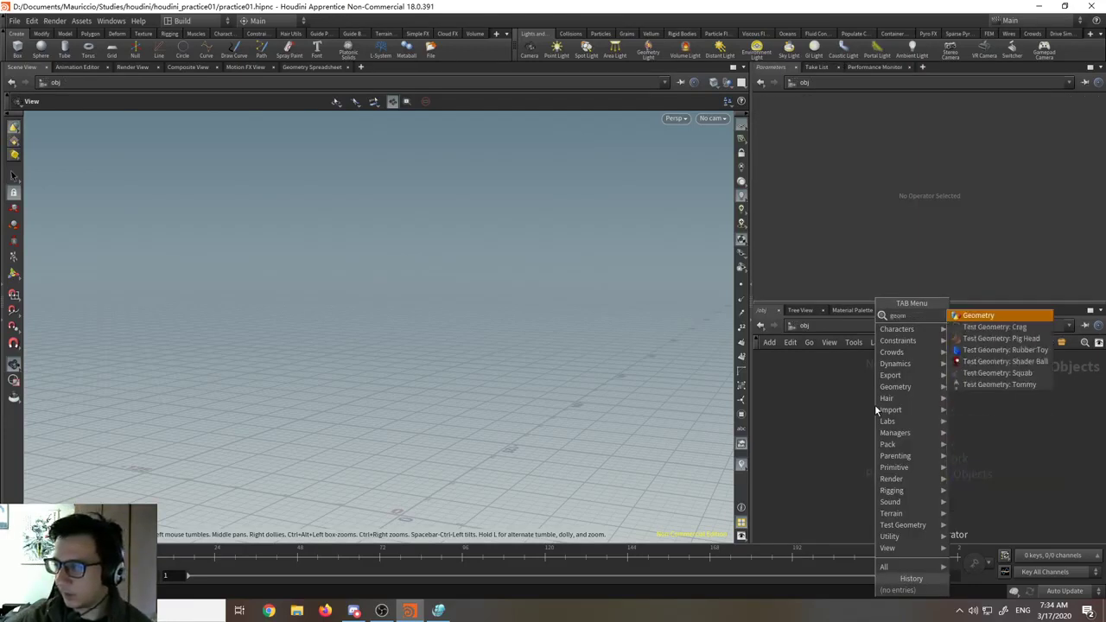
key("Return")
left_click(875, 409)
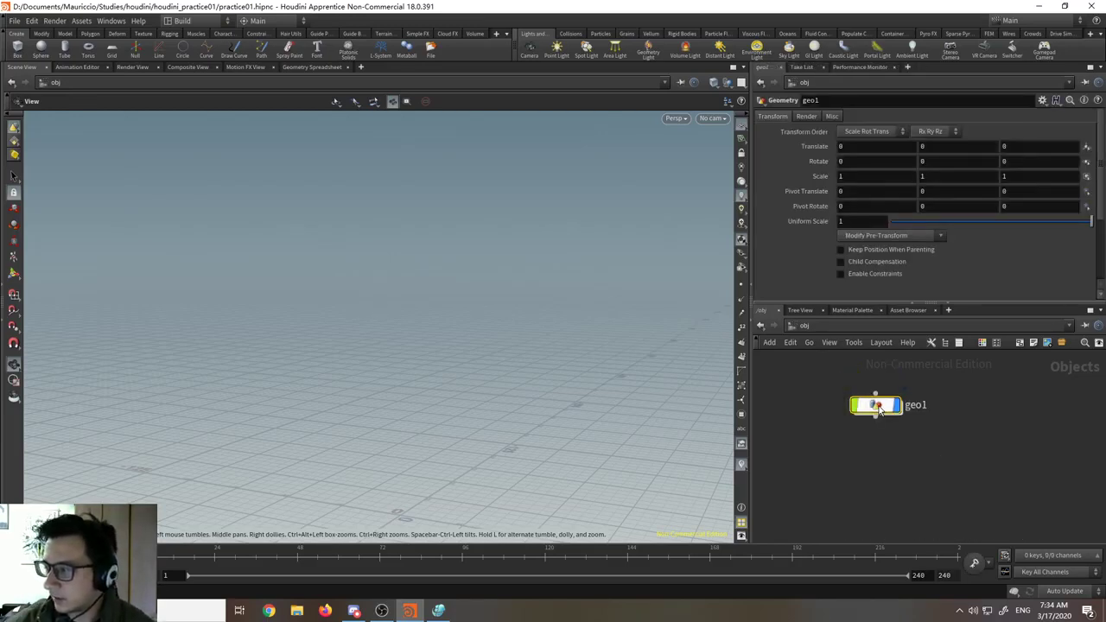
double_click(876, 407)
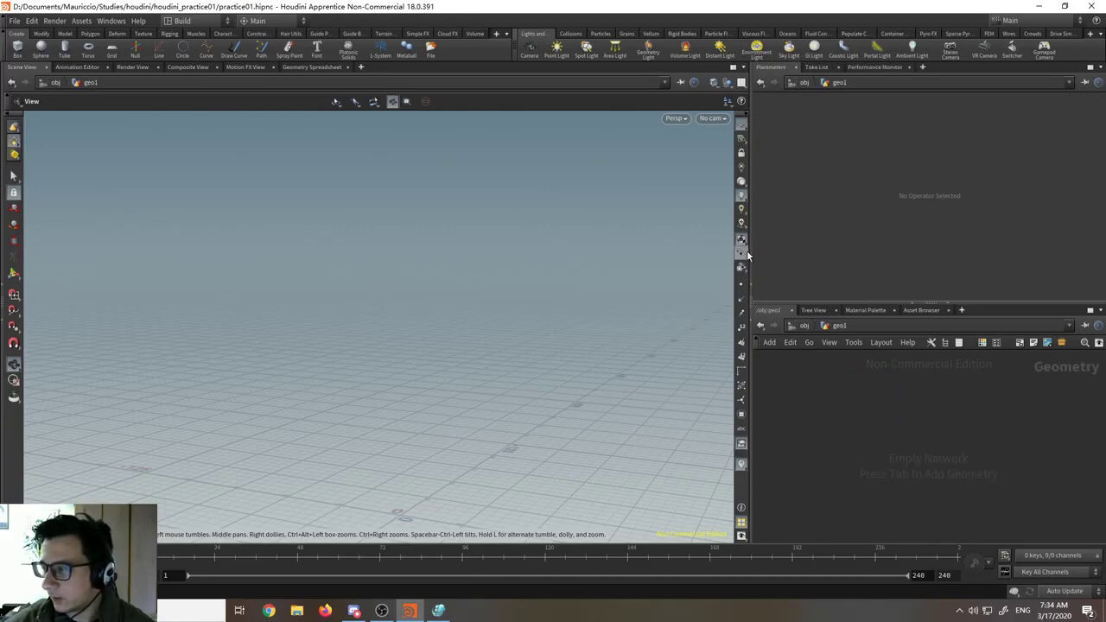
- Resize the layout so the parameter and network panes are wider and the network pane is taller
left_click_drag(753, 251, 469, 250)
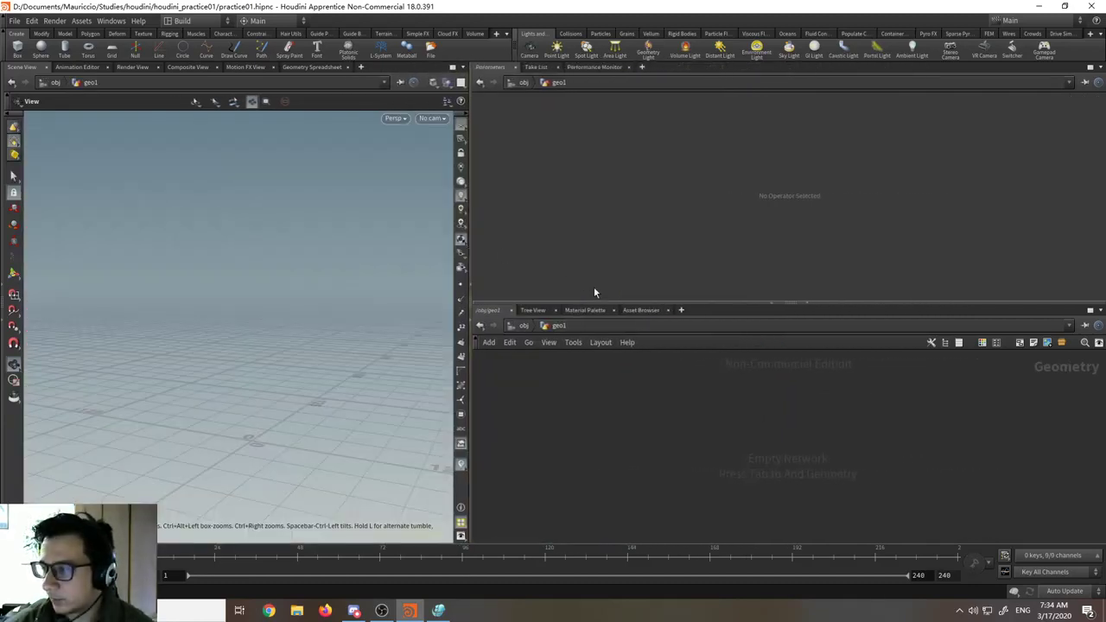
left_click_drag(595, 304, 595, 233)
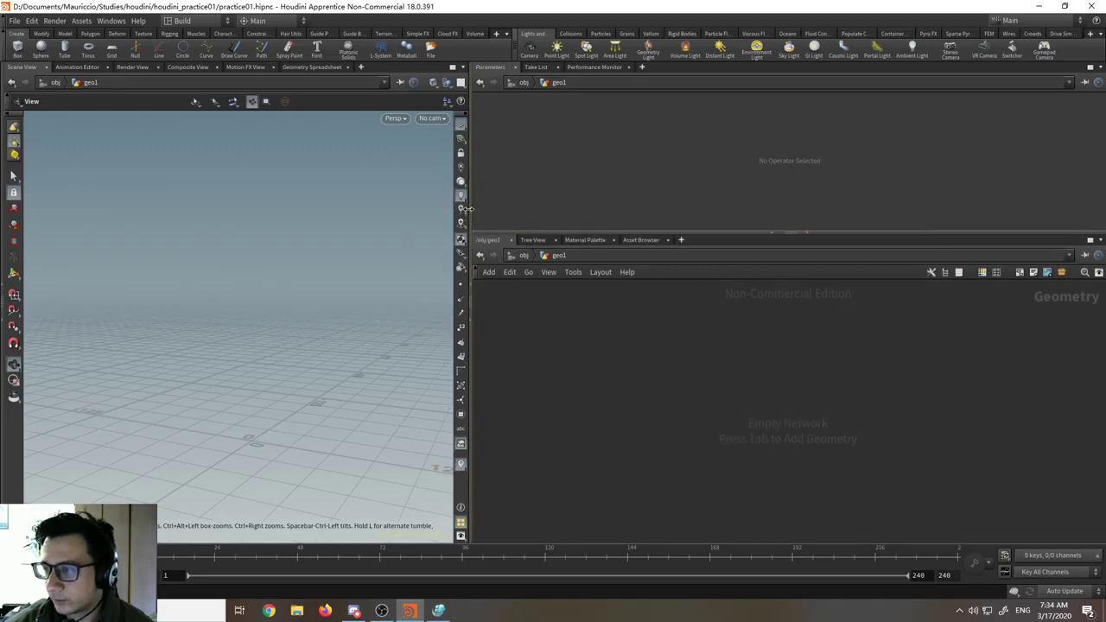
left_click_drag(468, 219, 580, 218)
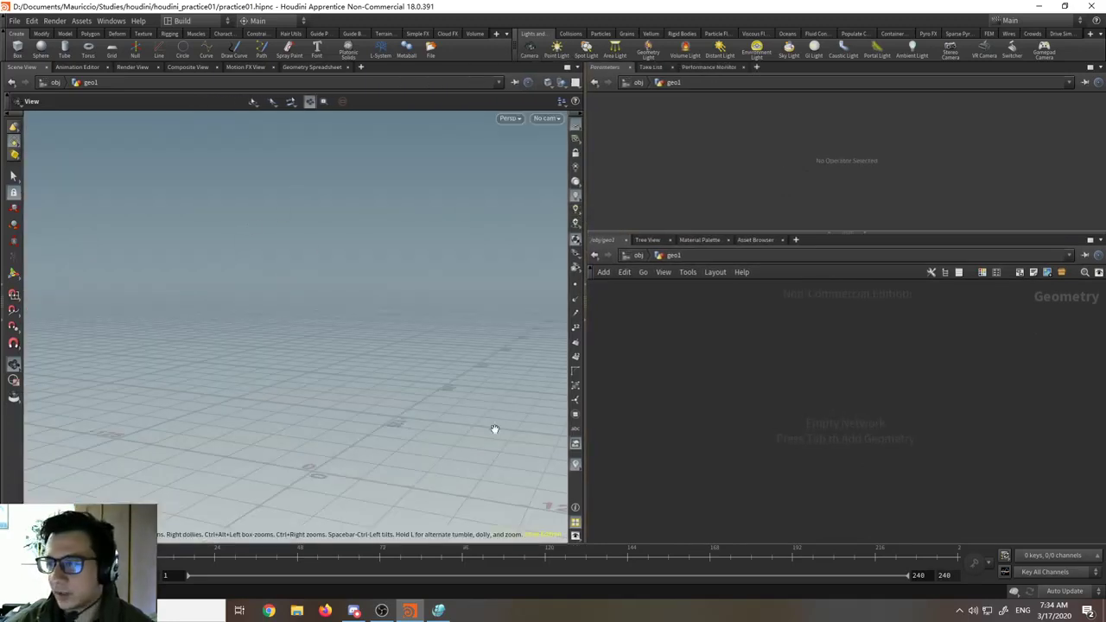
- Split the scene view pane top/bottom, replace the lower Scene View with a Geometry Spreadsheet, and make that lower pane shorter
left_click(577, 66)
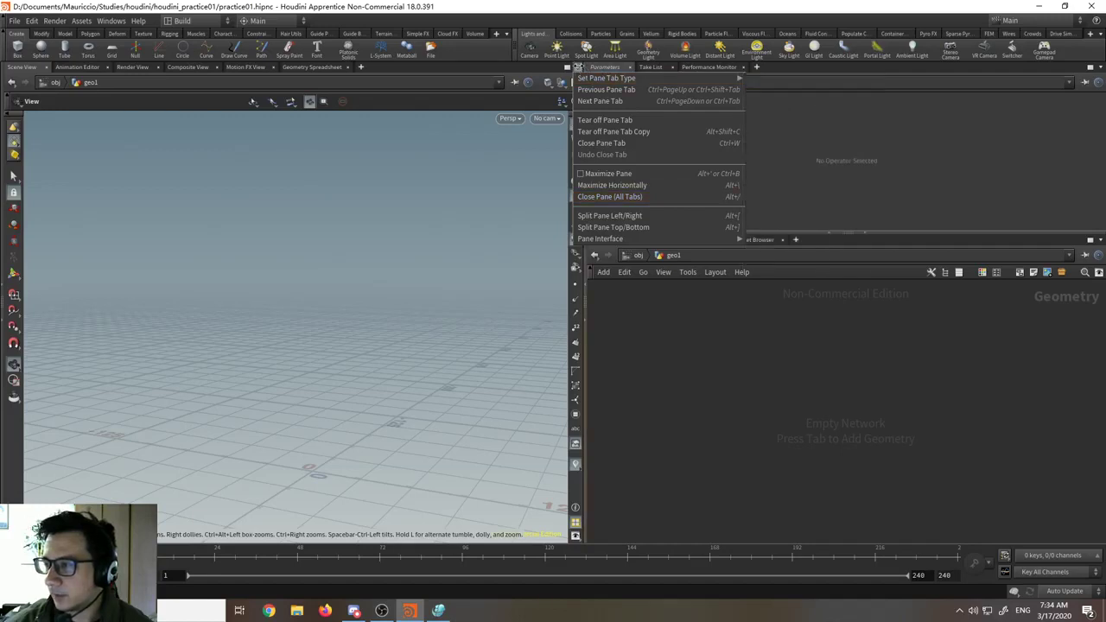
left_click(600, 228)
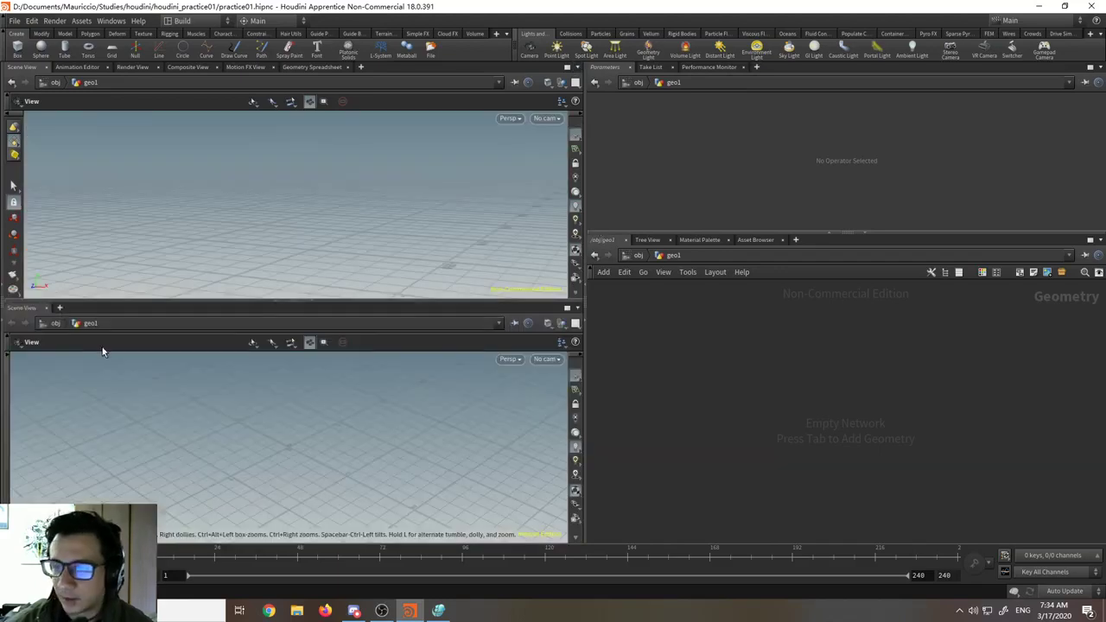
left_click(59, 308)
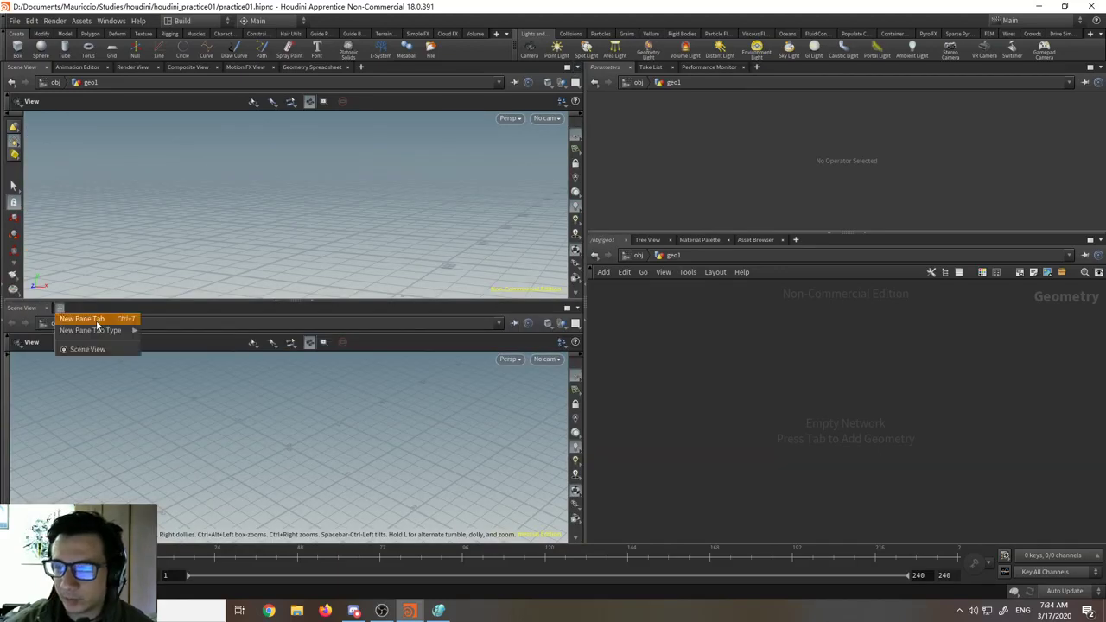
mouse_move(102, 334)
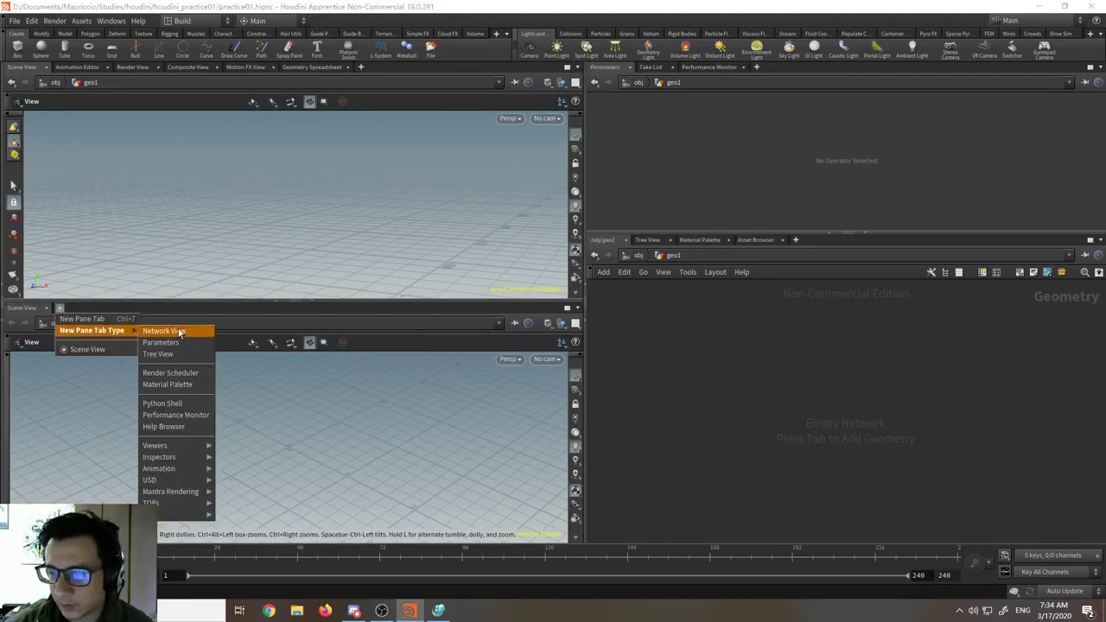
mouse_move(183, 450)
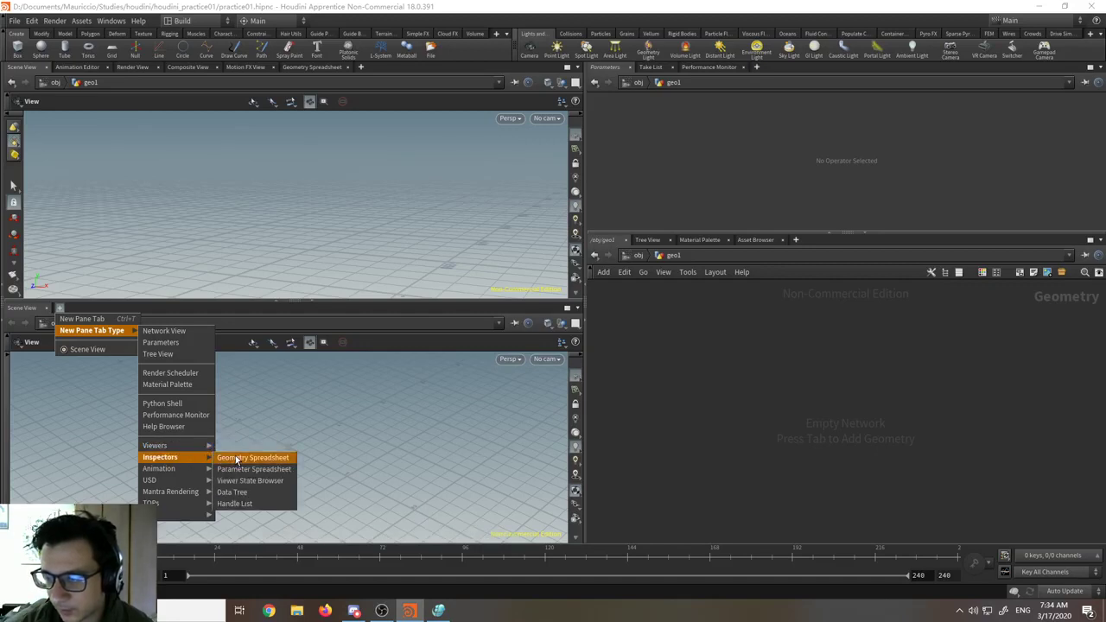
left_click(237, 459)
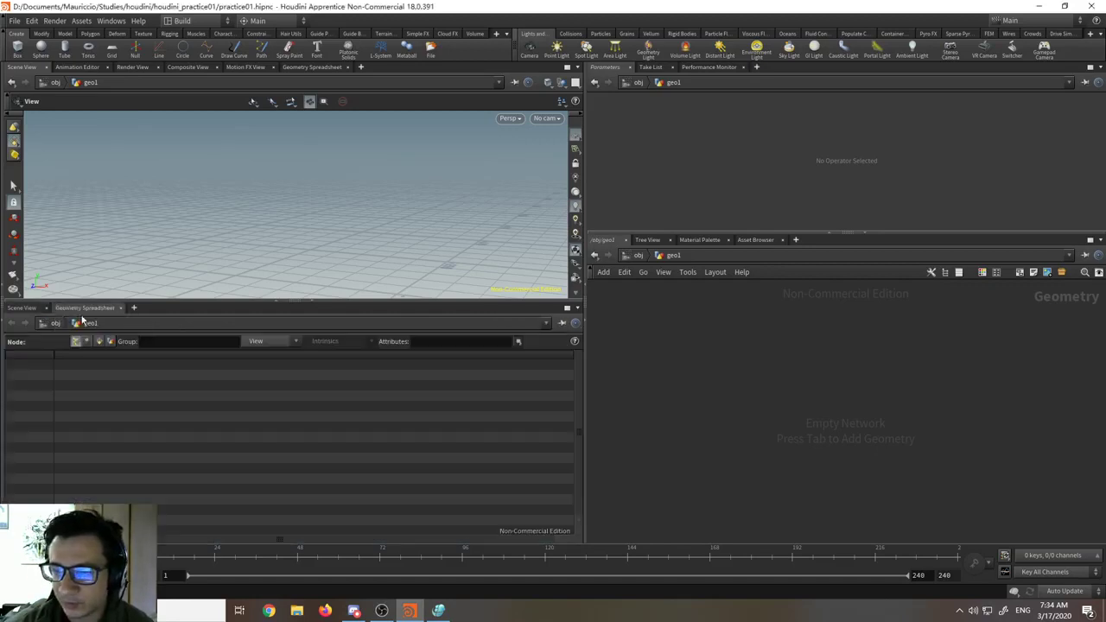
left_click(47, 309)
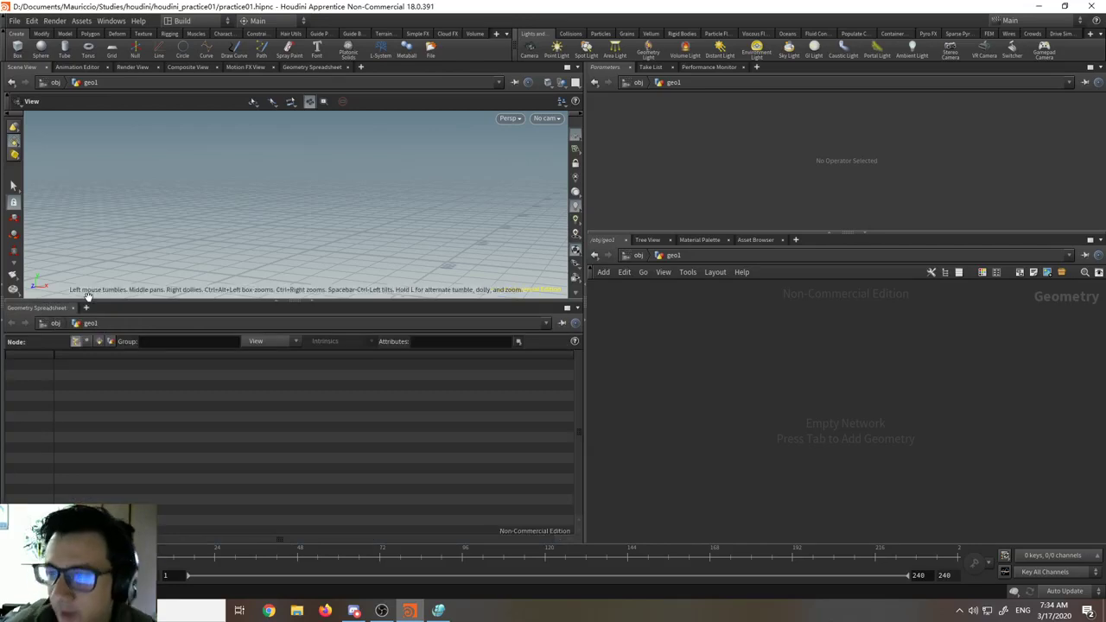
left_click_drag(152, 302, 151, 388)
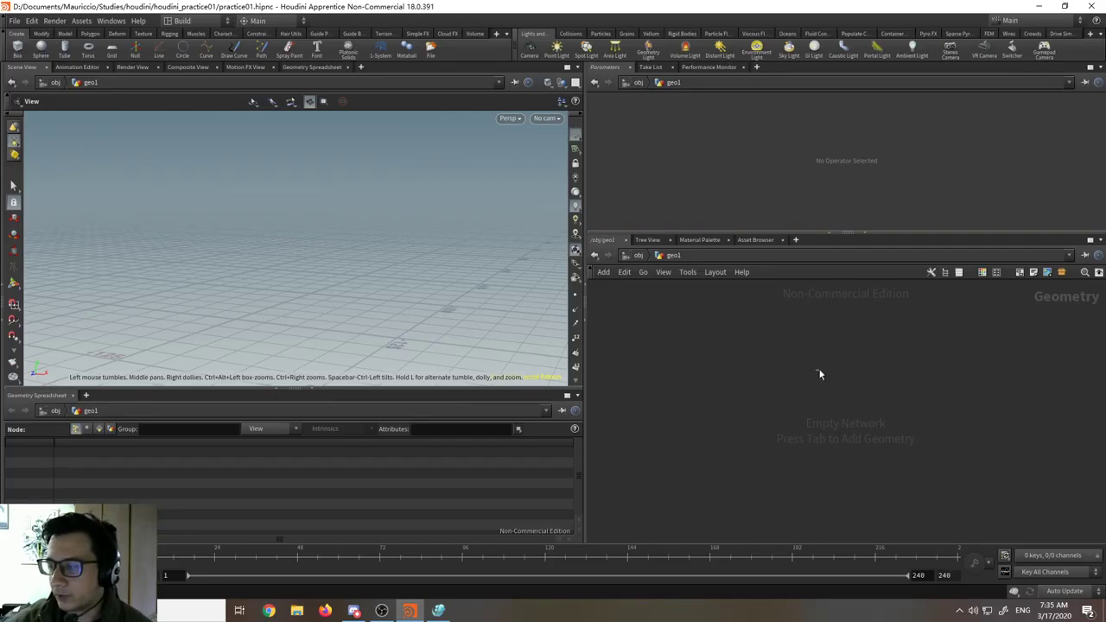
- Add a Grid node inside the geometry network and frame the grid in the viewport
key("Tab")
type("gri")
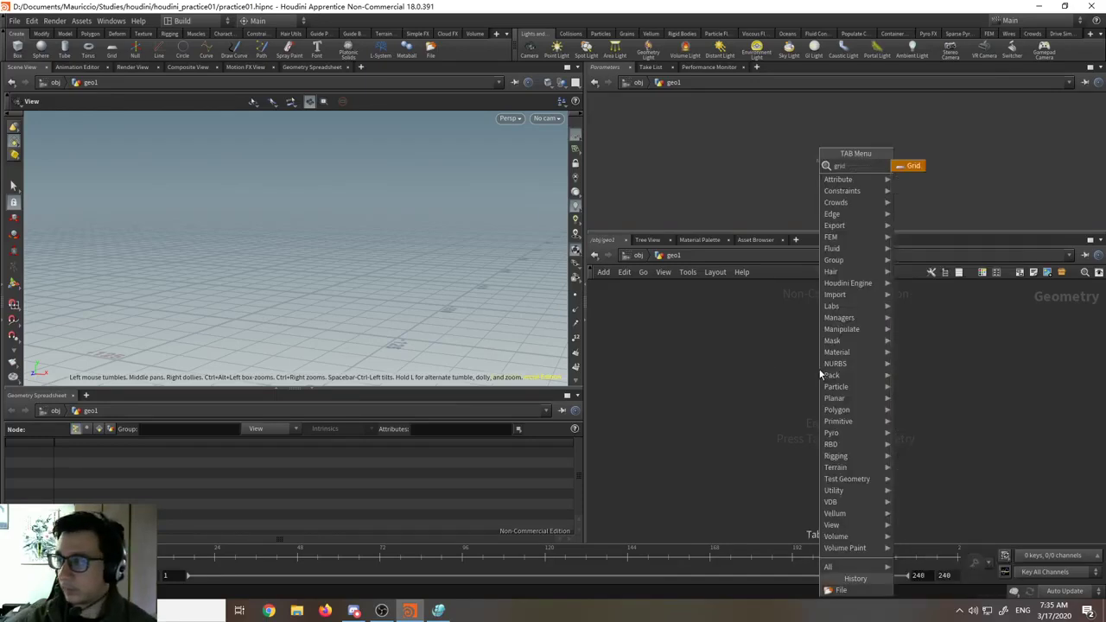
key("Return")
left_click(820, 373)
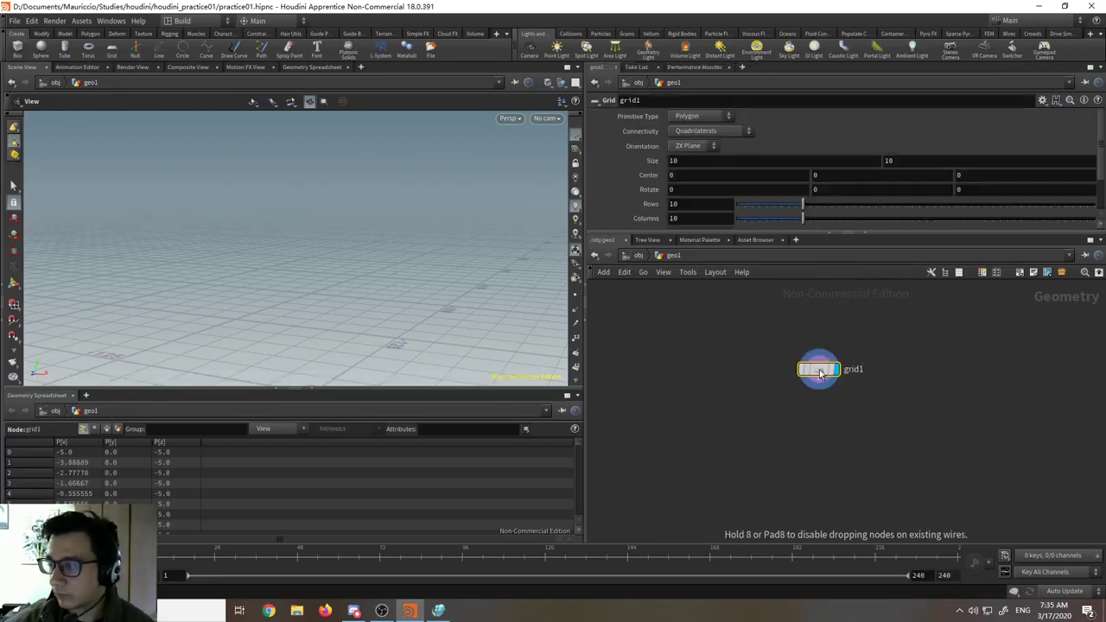
middle_click_drag(314, 281, 318, 228)
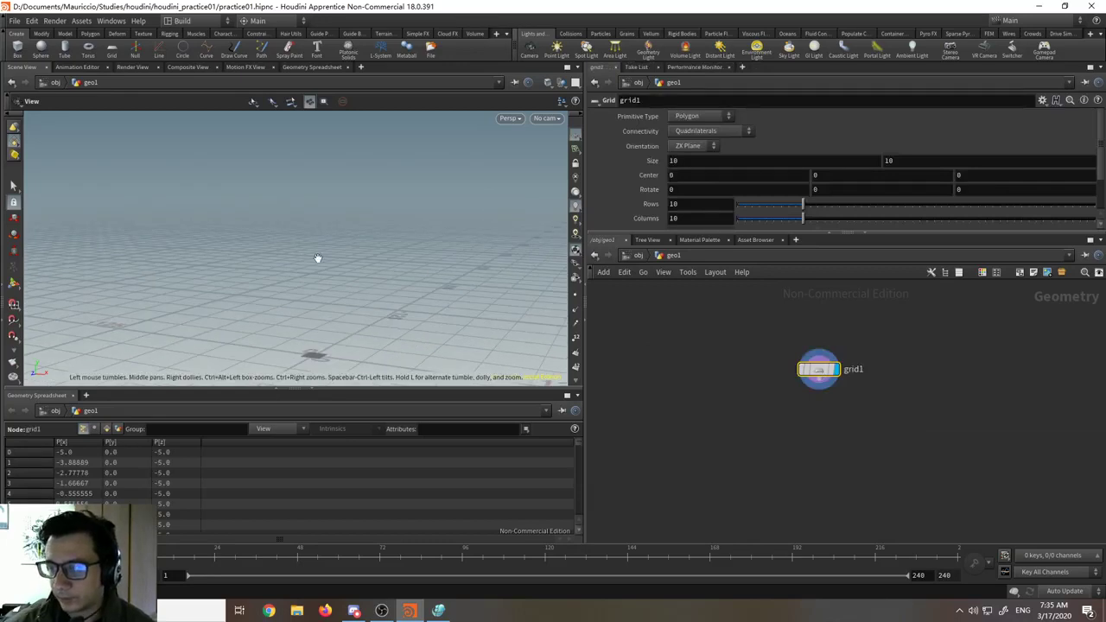
middle_click_drag(332, 312, 333, 262)
left_click_drag(333, 262, 346, 188)
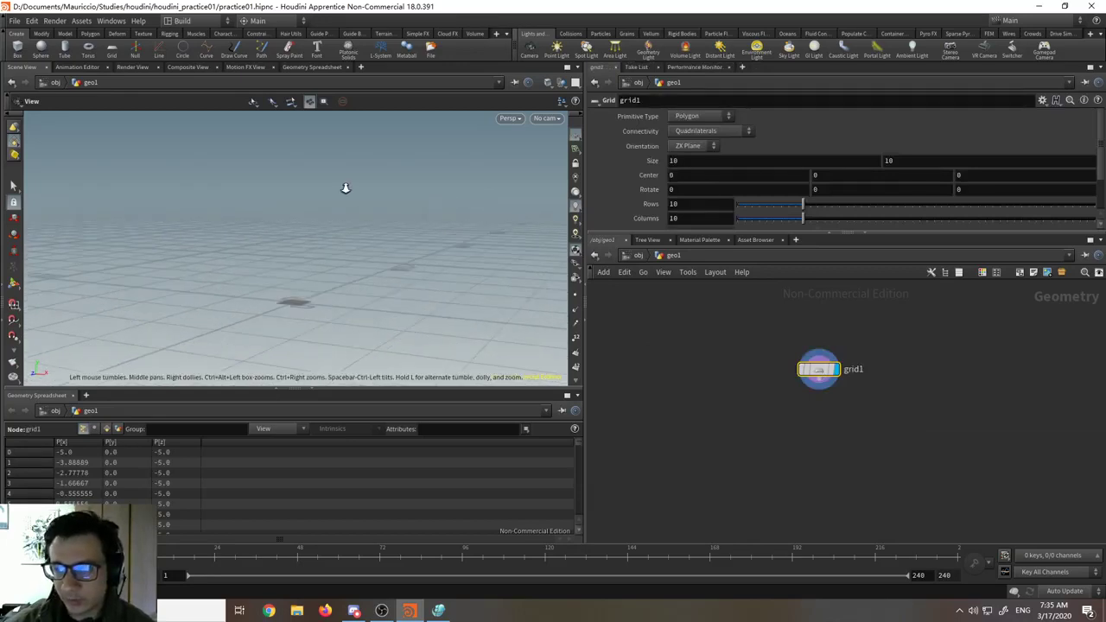
left_click_drag(368, 267, 336, 308)
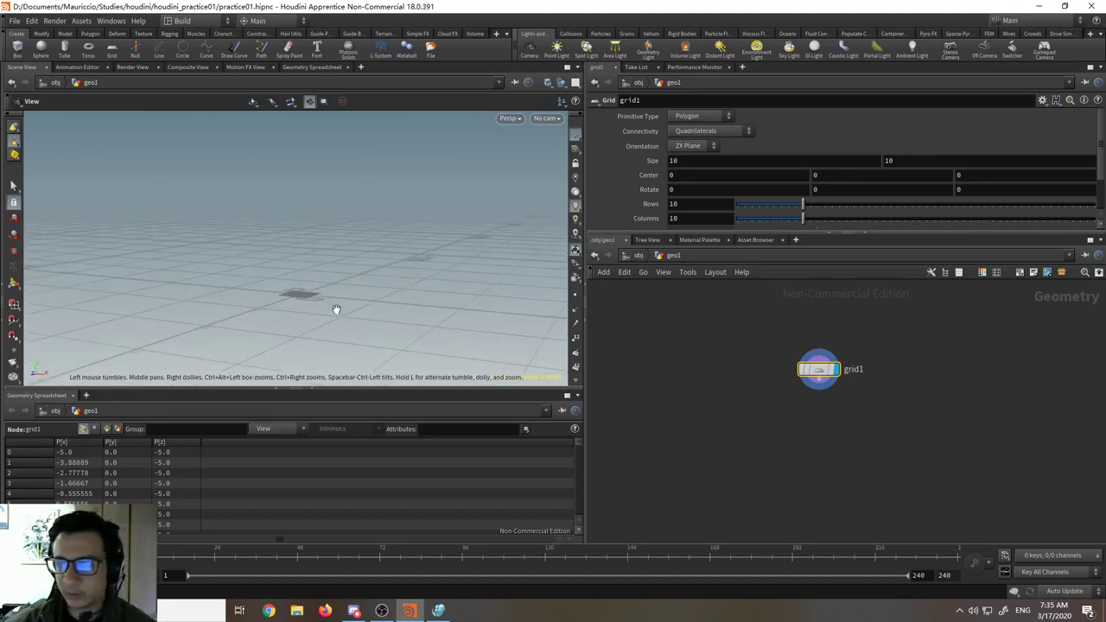
key("f")
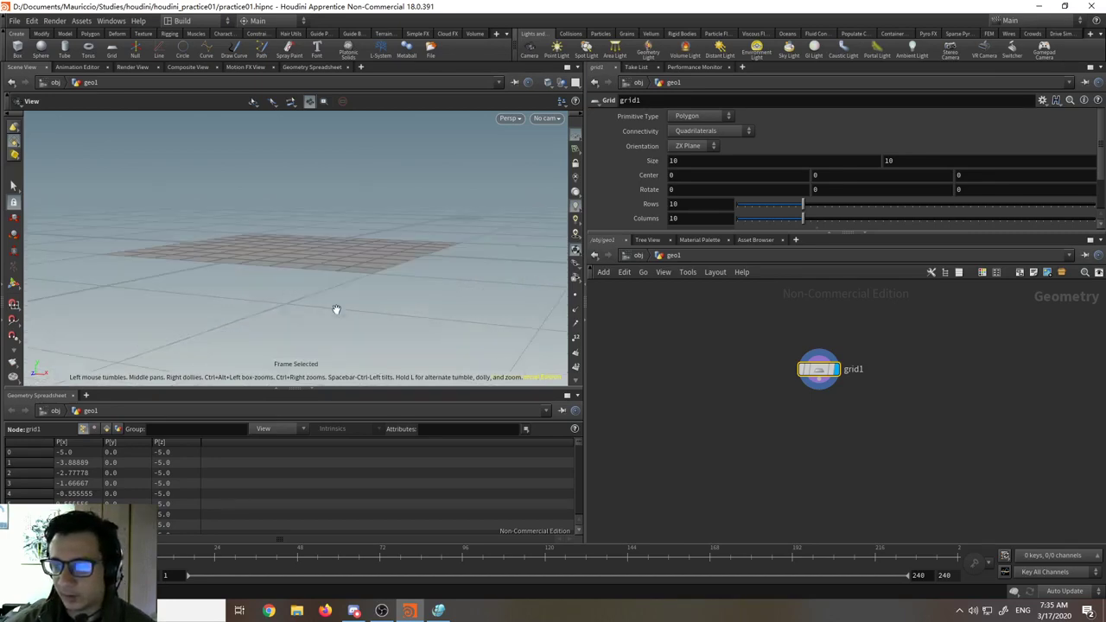
left_click_drag(336, 309, 365, 337)
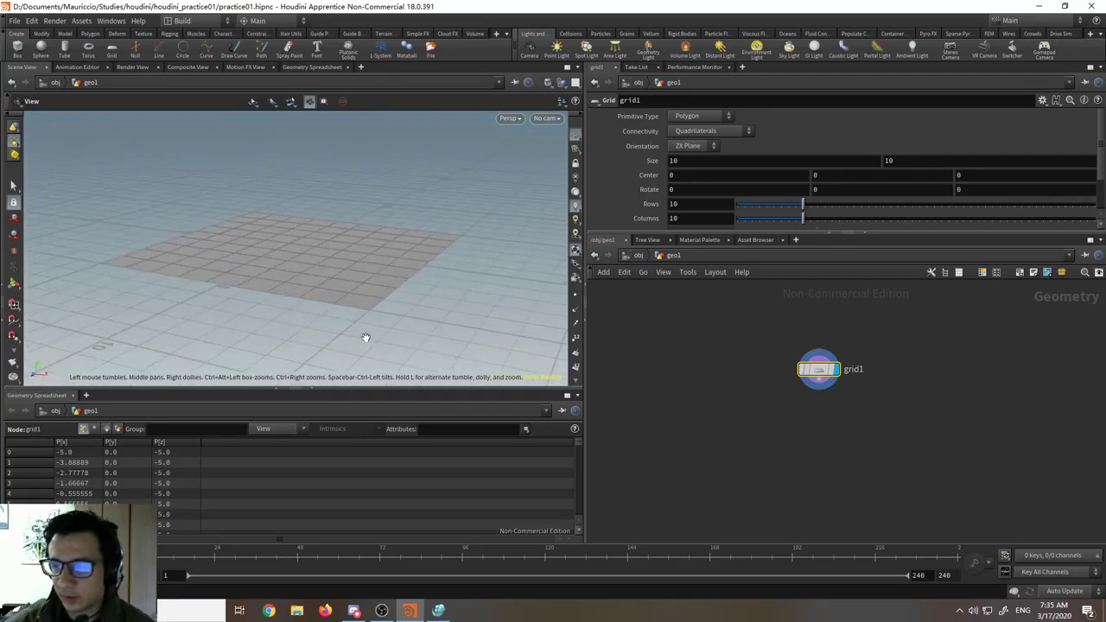
- Frame the grid in the viewport and turn on the display of its points
key("g")
right_click_drag(388, 343, 338, 267)
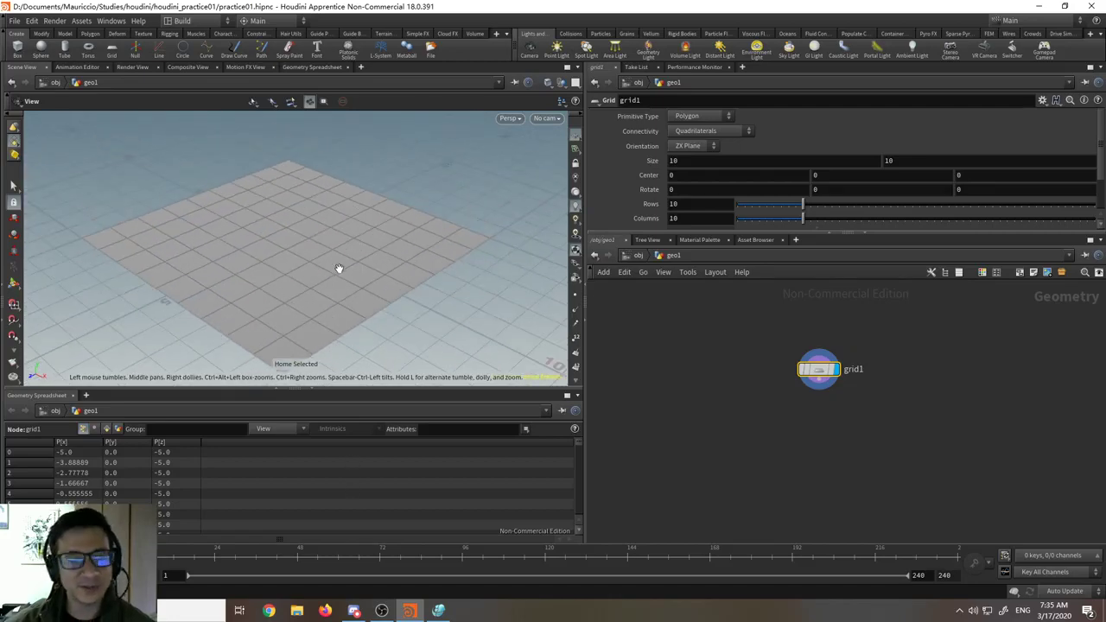
left_click_drag(360, 259, 389, 292)
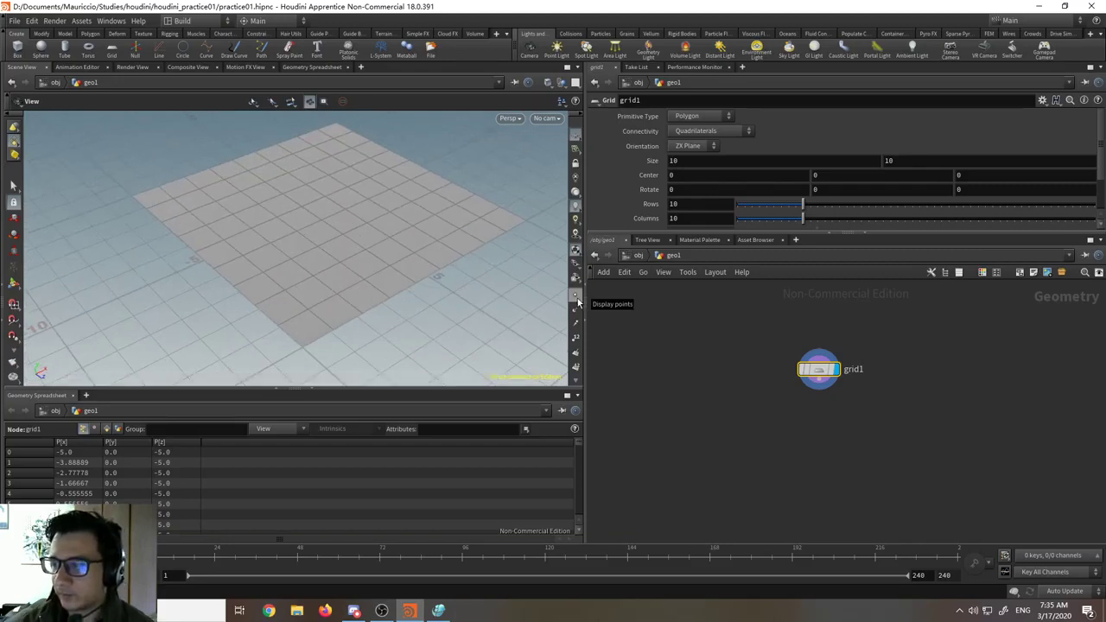
left_click(576, 298)
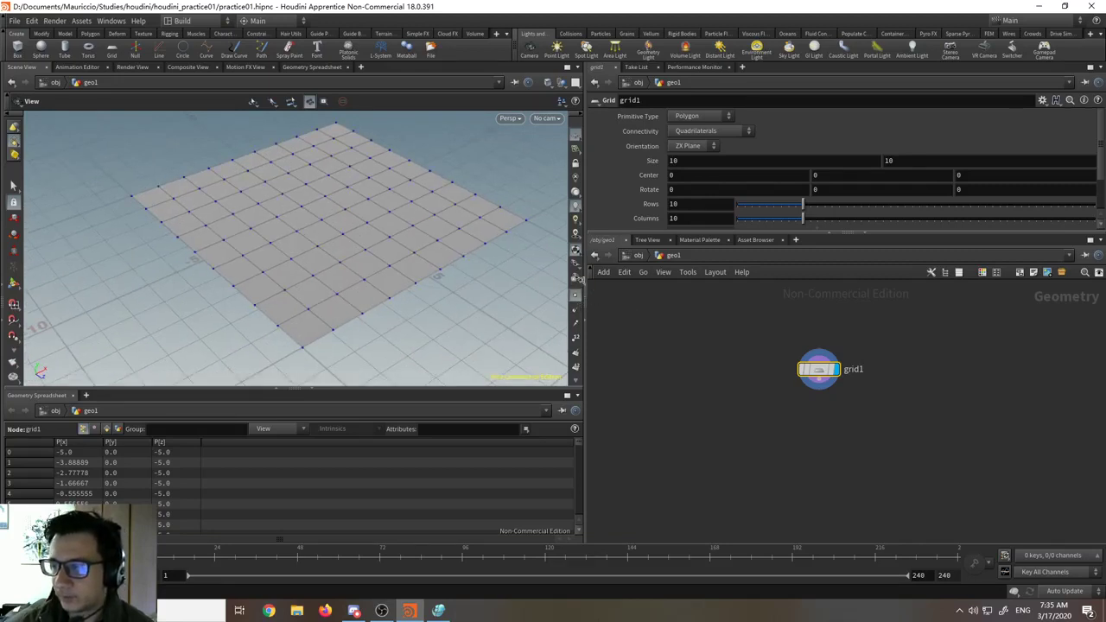
- Make the scene view pane wider and taller, and turn on point numbers for the grid
left_click_drag(584, 271, 631, 271)
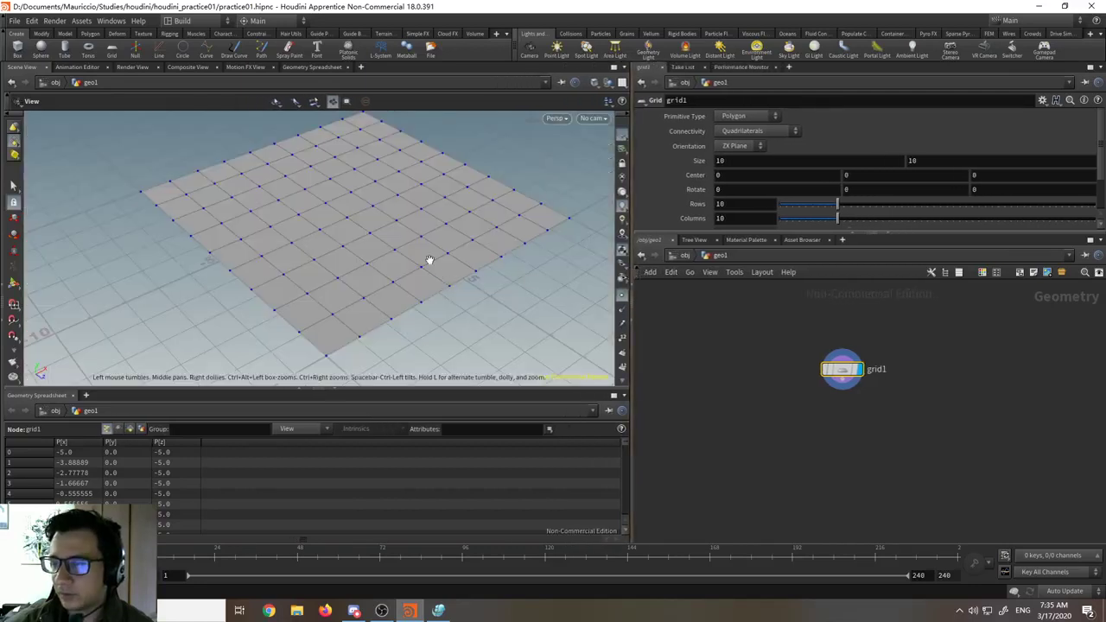
right_click_drag(419, 234, 406, 298)
left_click_drag(358, 387, 359, 405)
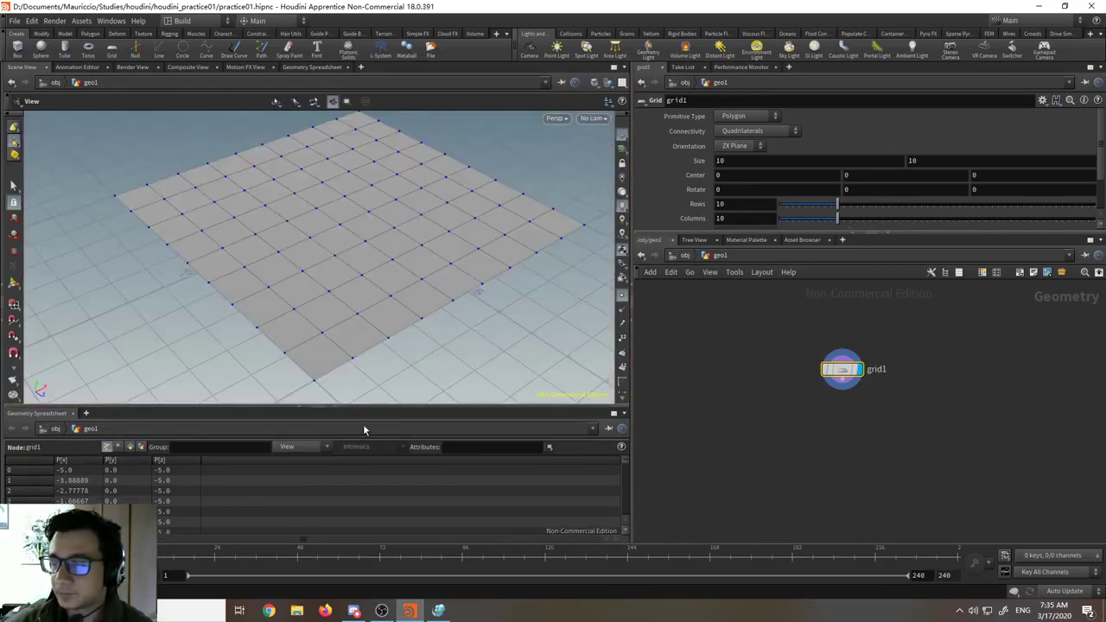
mouse_move(399, 323)
left_mouse_down()
mouse_move(370, 316)
mouse_move(403, 321)
left_mouse_up()
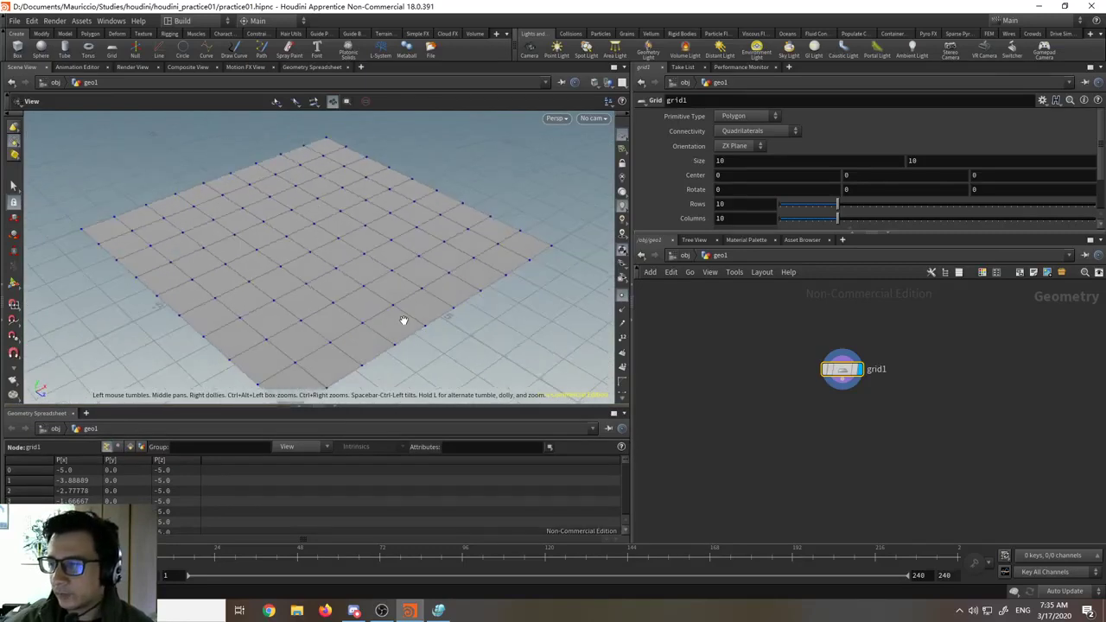
left_click(622, 342)
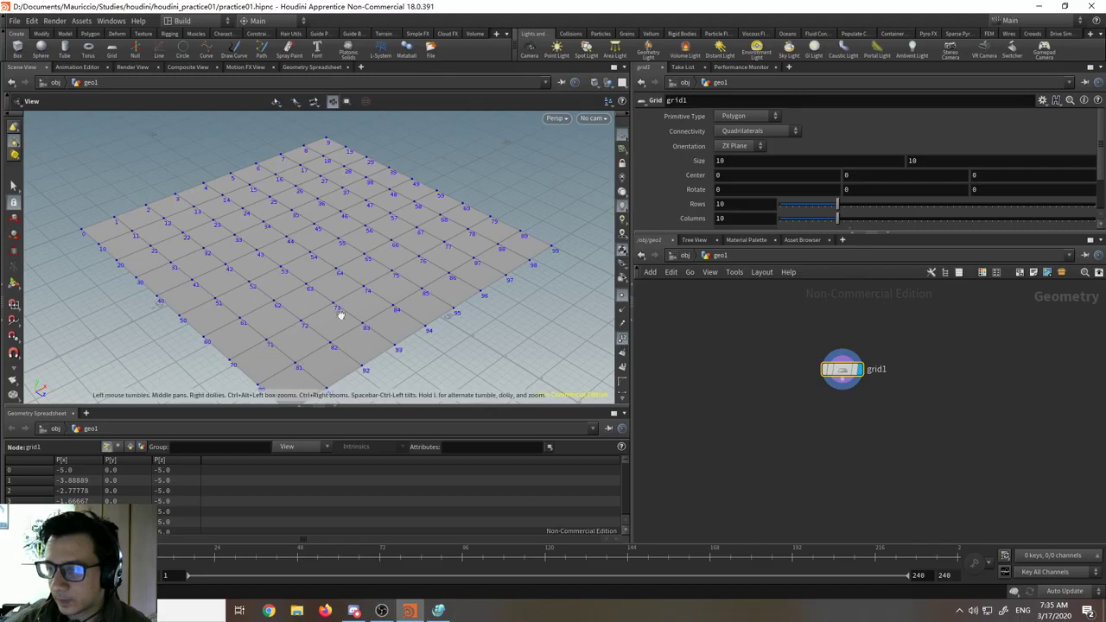
- Sort the Geometry Spreadsheet by point number in descending order and return it to ascending order
middle_click_drag(327, 308, 367, 268)
left_click_drag(367, 268, 358, 308)
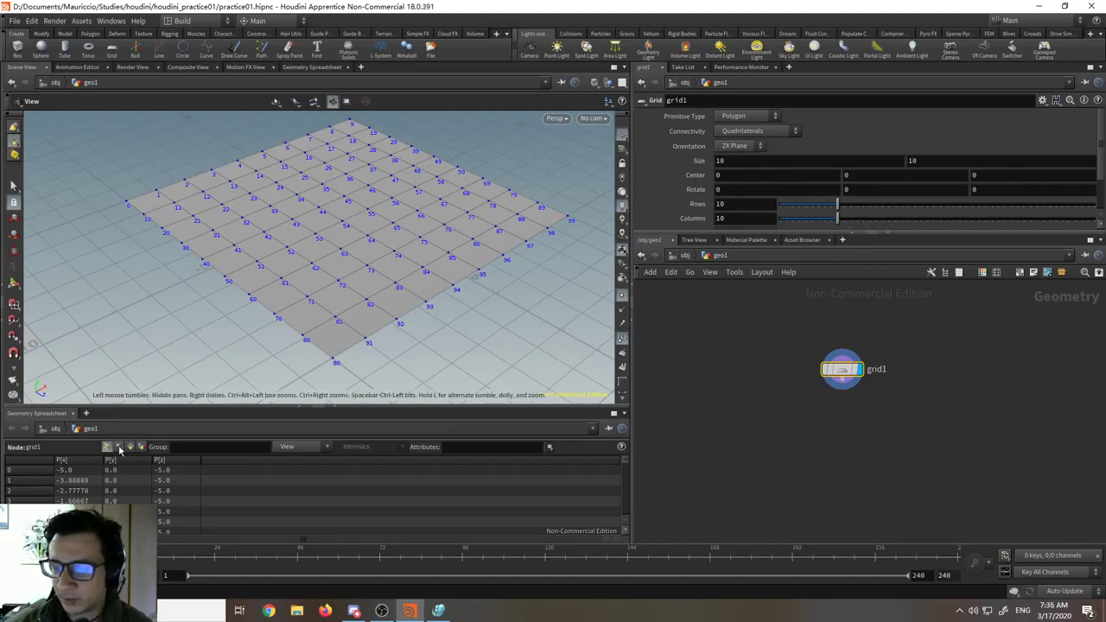
left_click(41, 460)
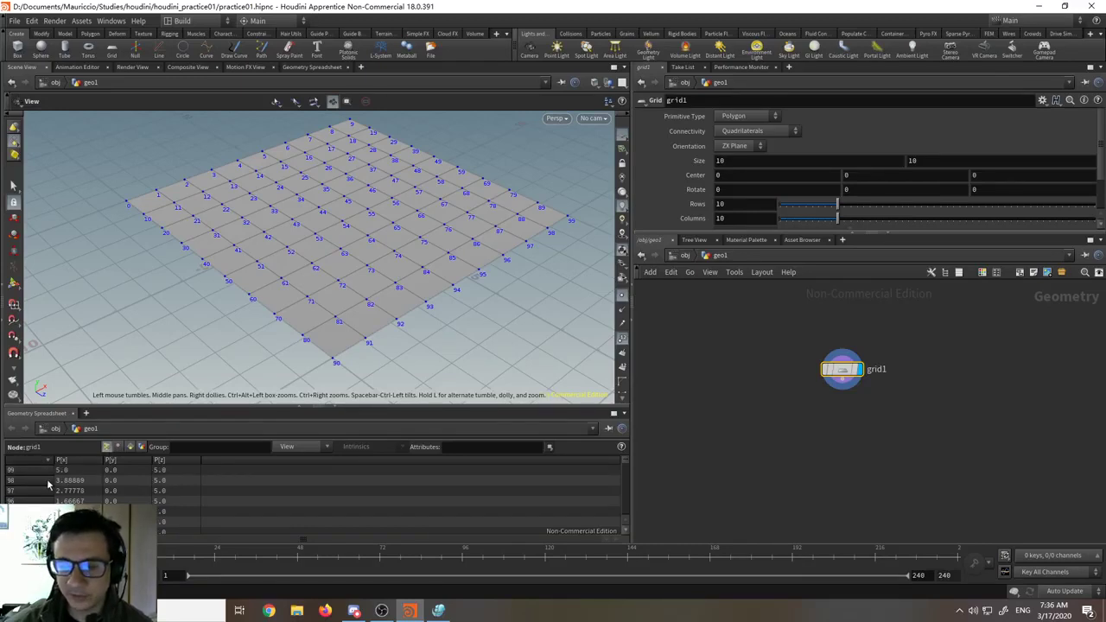
left_click(37, 459)
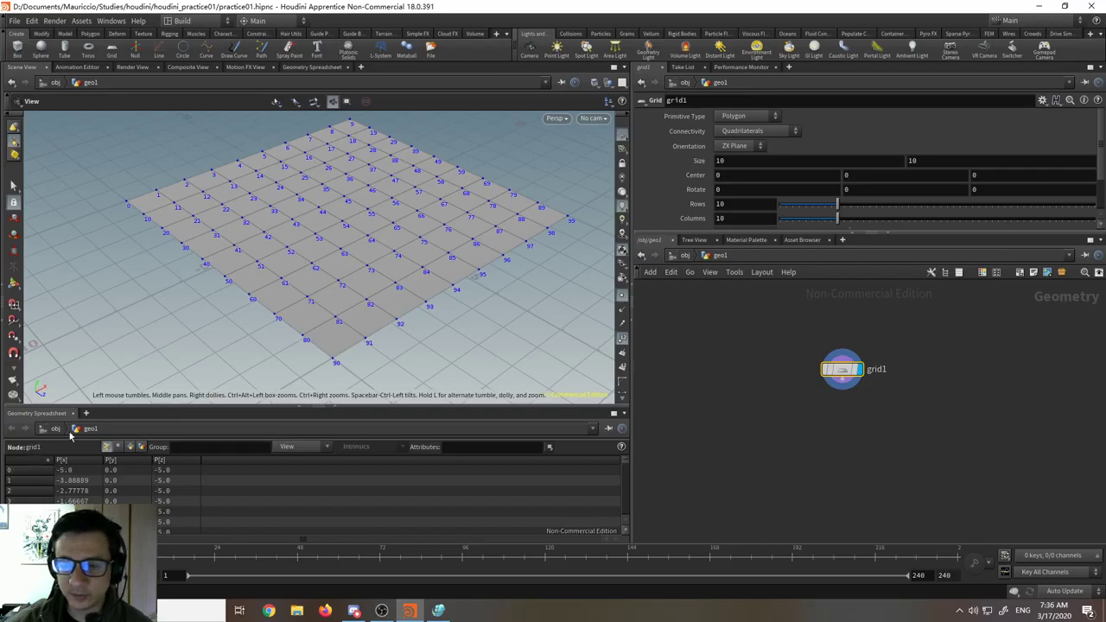
right_click_drag(507, 314, 514, 240)
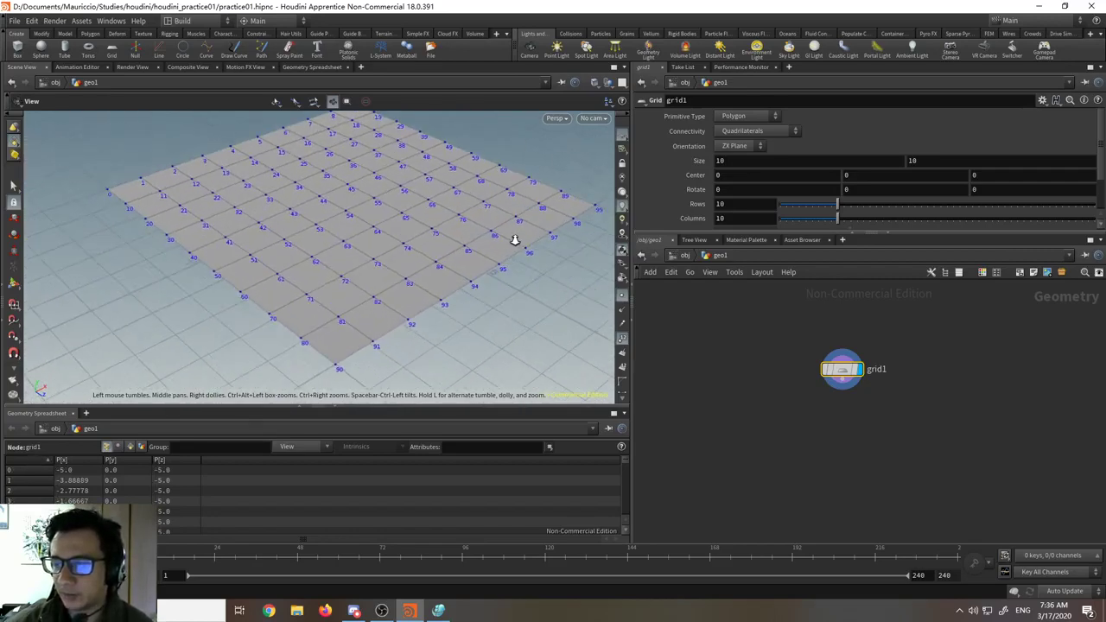
middle_click_drag(513, 320, 504, 327)
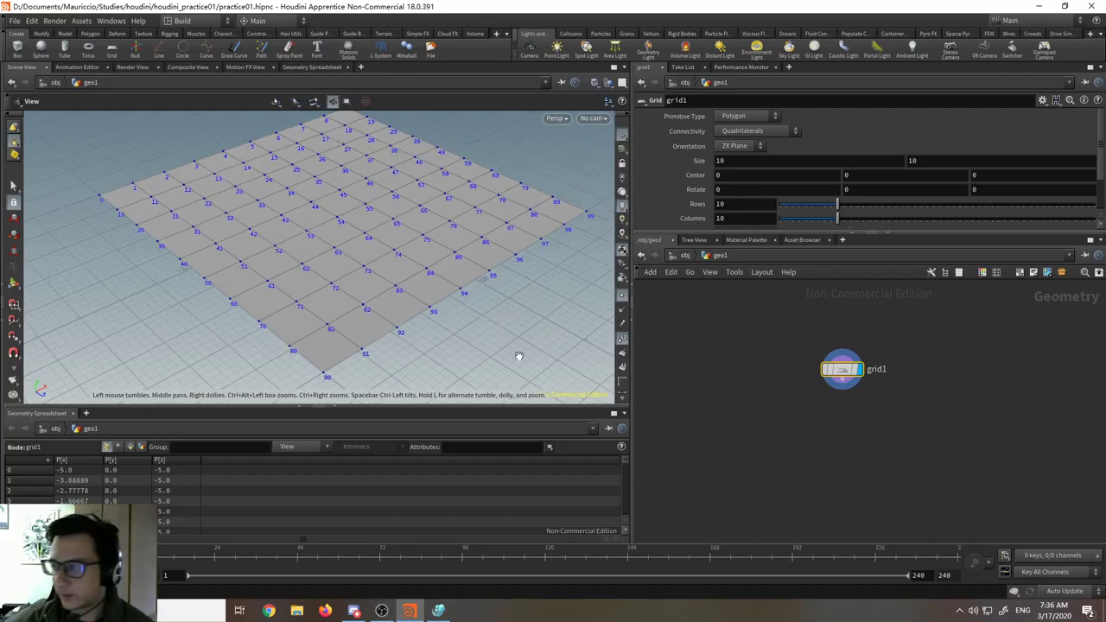
middle_click_drag(498, 319, 506, 329)
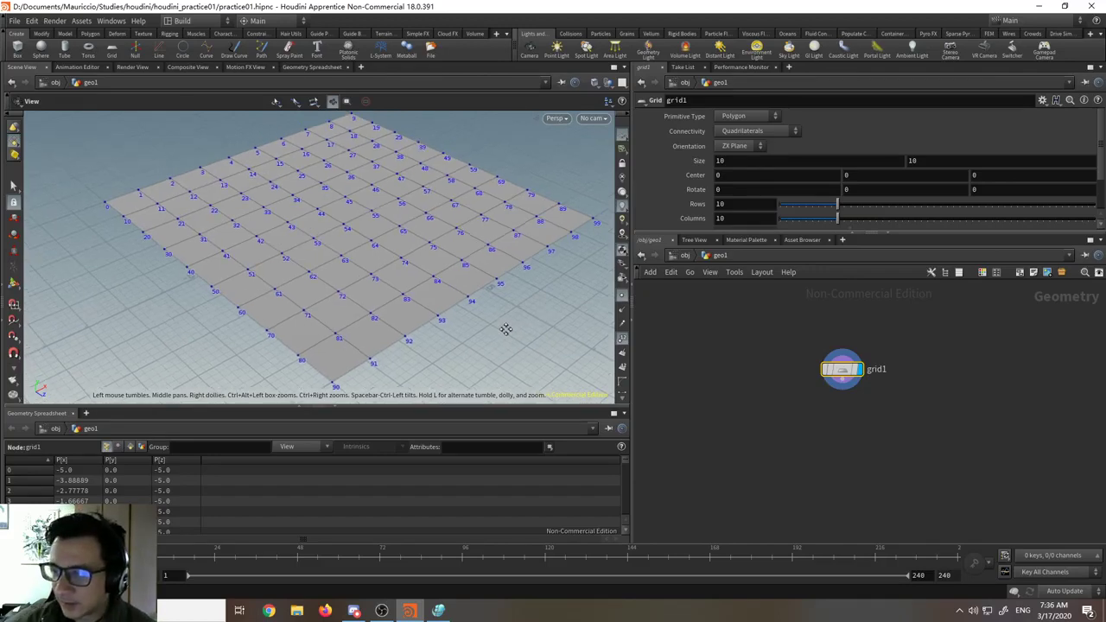
right_click_drag(506, 330, 508, 298)
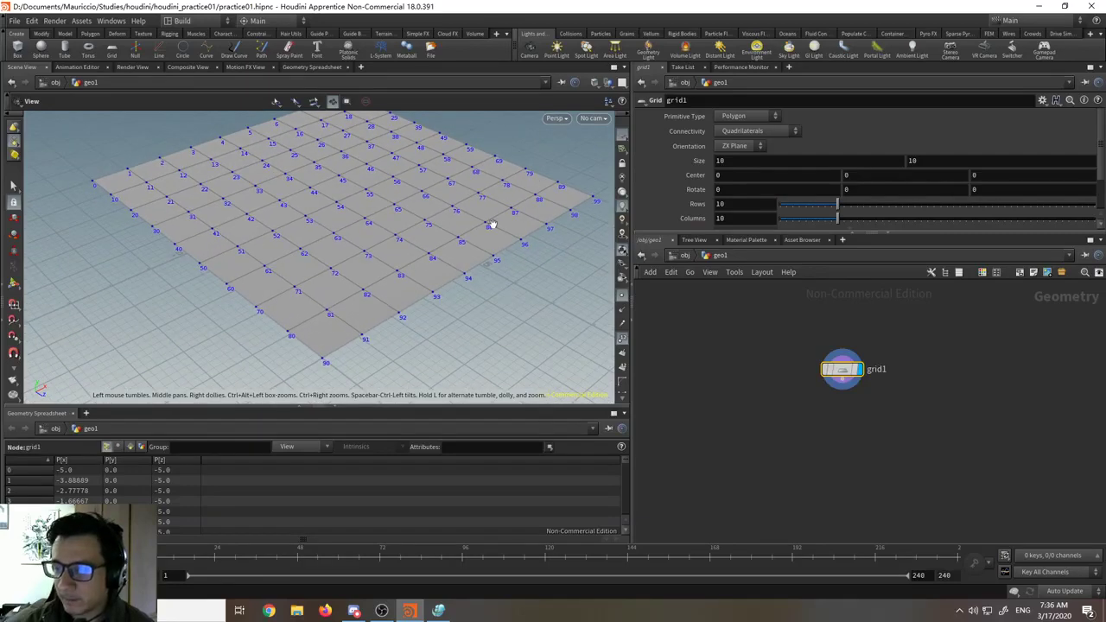
left_click_drag(339, 221, 355, 251)
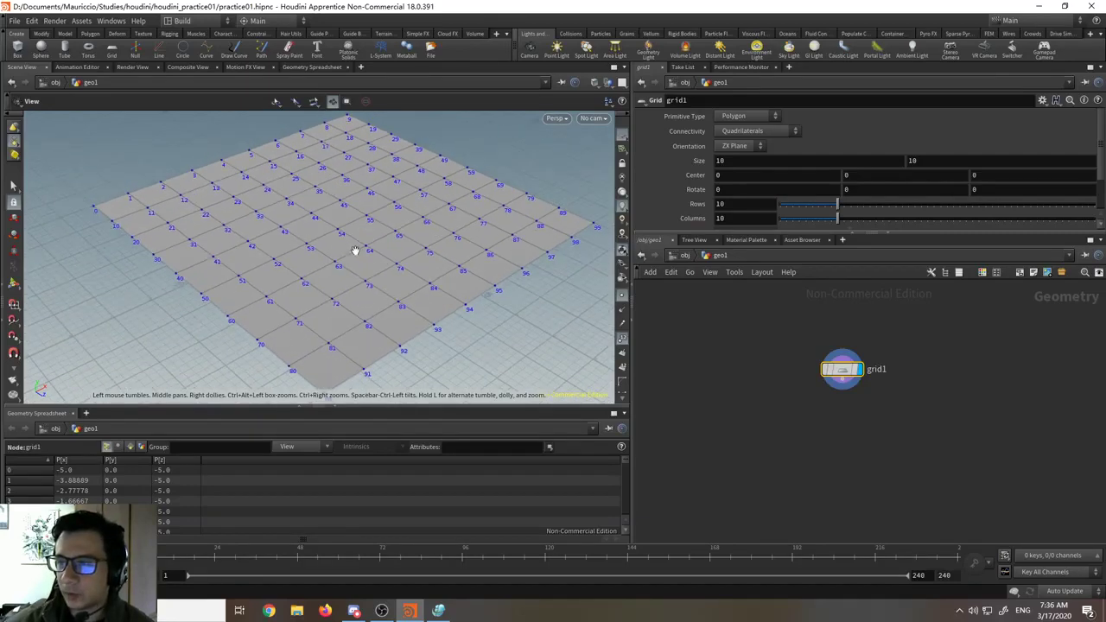
left_click_drag(301, 196, 355, 236)
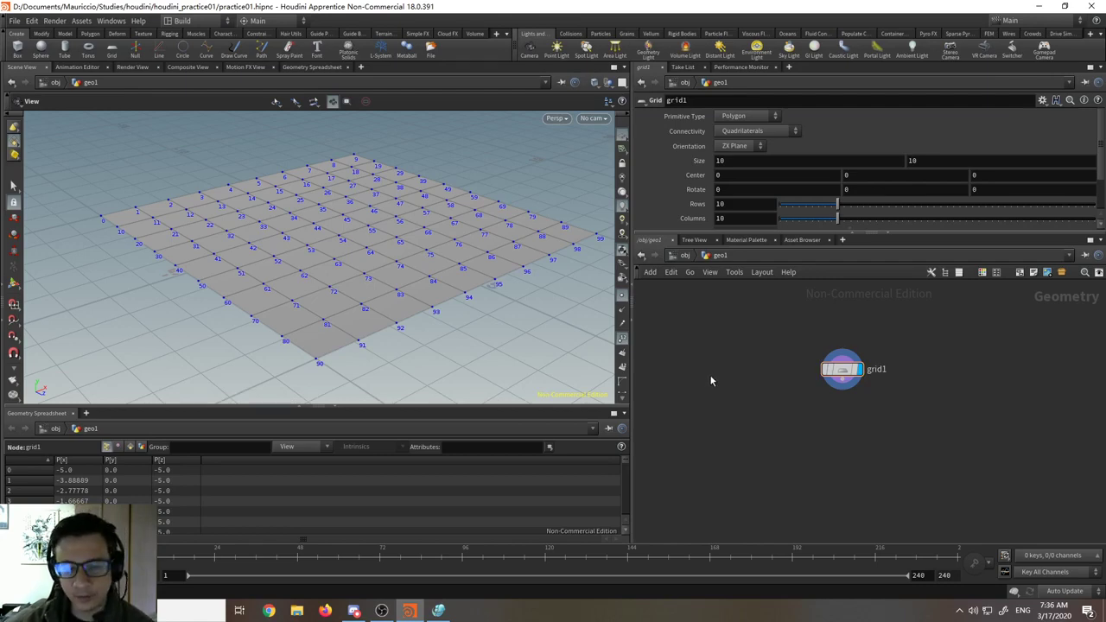
- Add a Box node beside the grid node and make it the displayed geometry
key("Tab")
type("box")
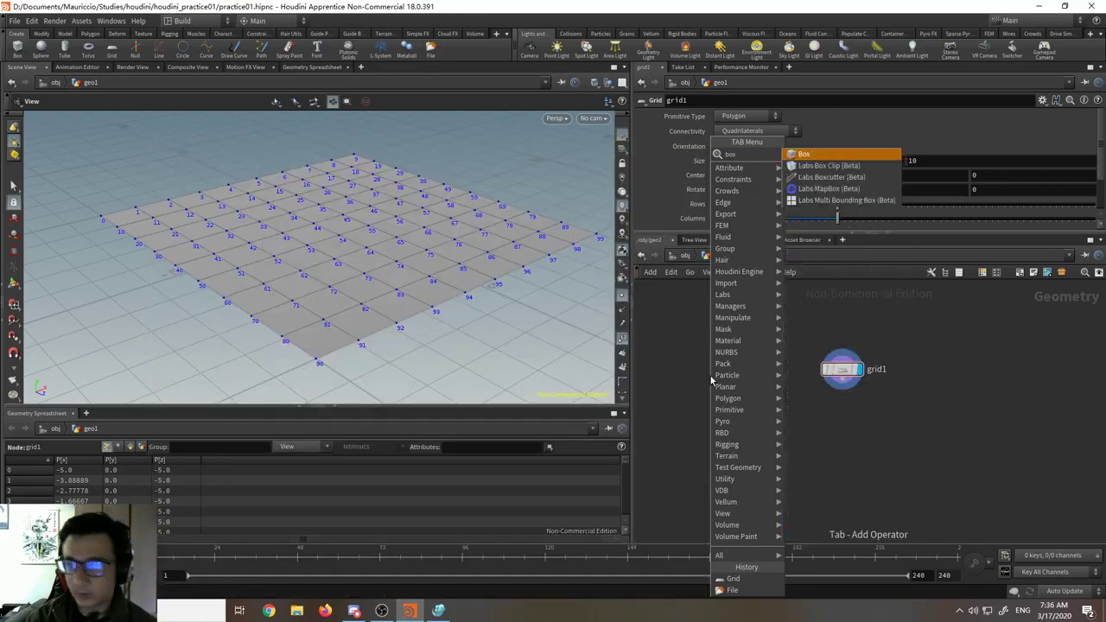
key("Return")
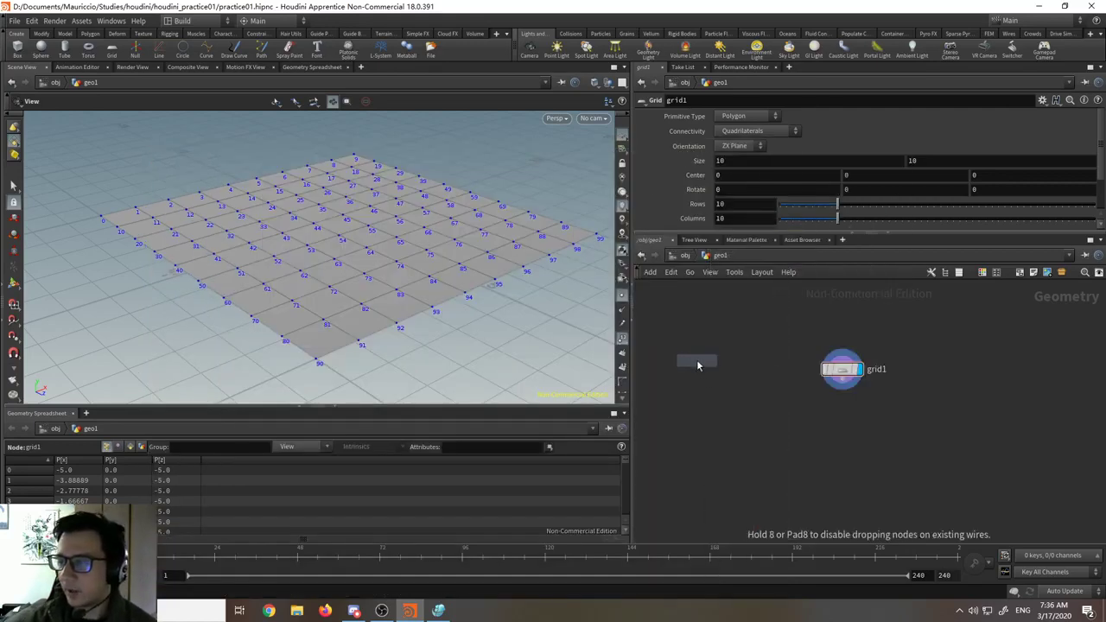
left_click(697, 362)
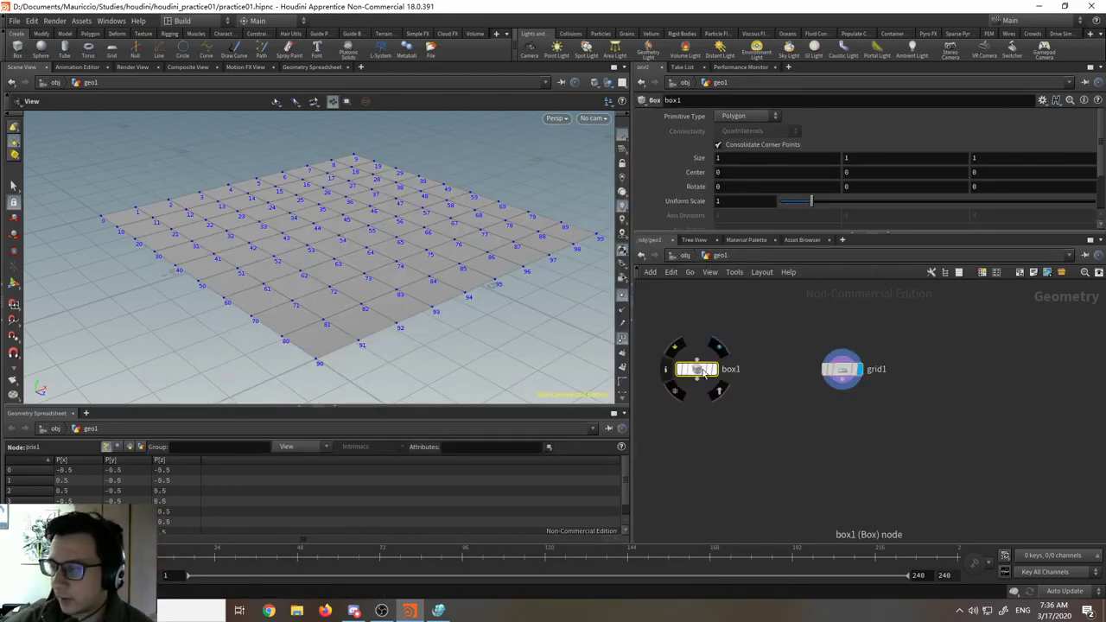
left_click(717, 370)
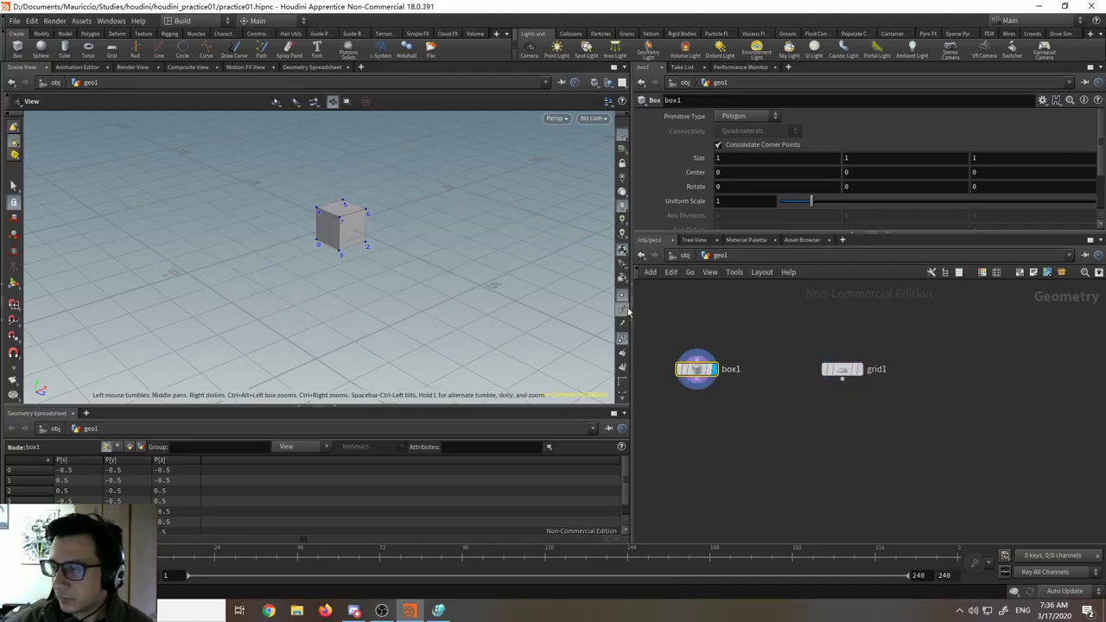
- Turn off the viewport's points and point numbers, and narrow the scene view pane to enlarge the network pane
left_click(623, 354)
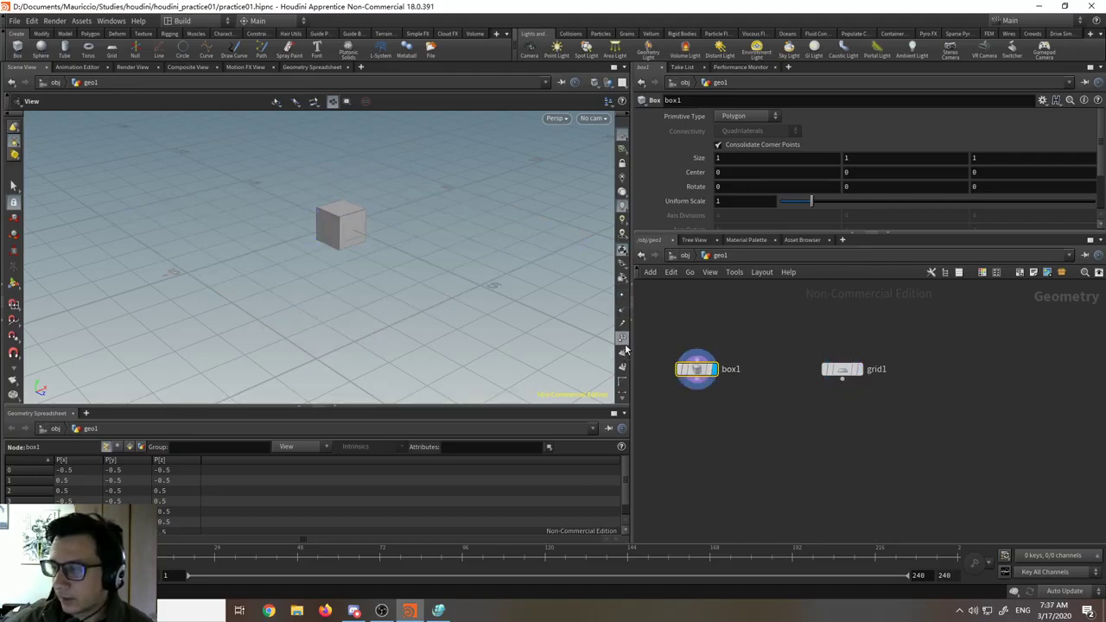
left_click_drag(635, 369, 576, 369)
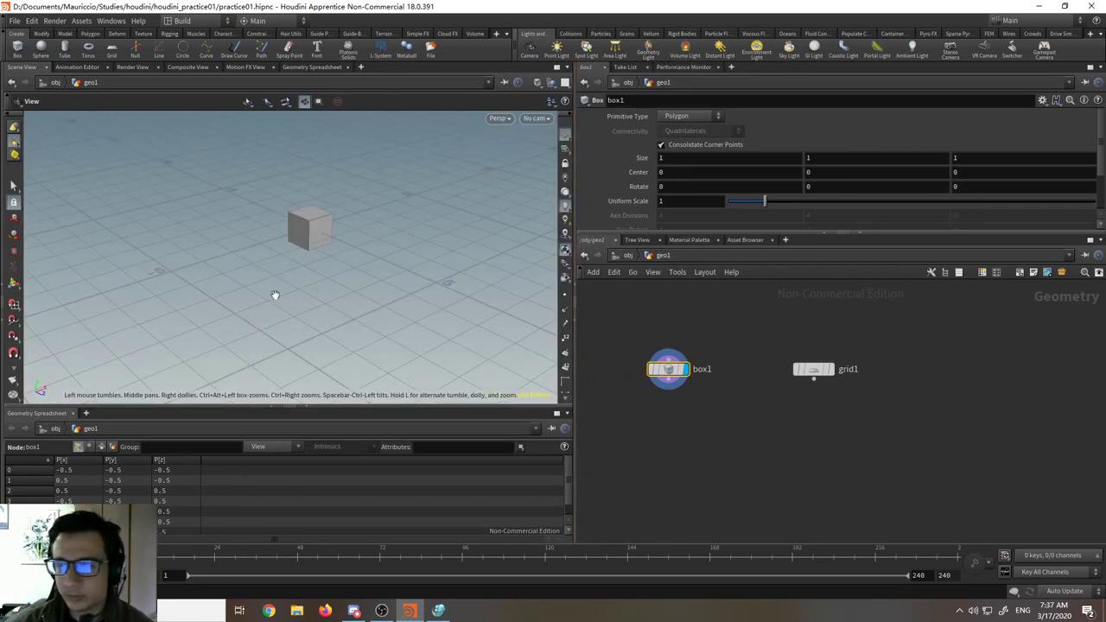
left_click_drag(304, 246, 323, 301)
right_click_drag(324, 301, 284, 136)
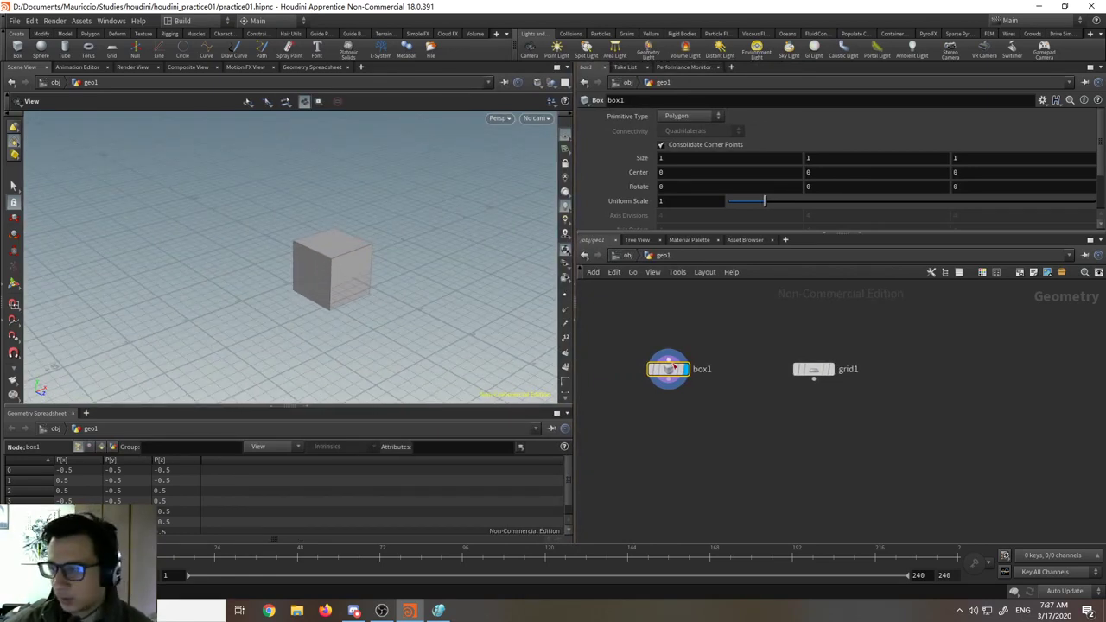
- Reposition the box and grid nodes, set the display flag on the grid and the template flag on the box
mouse_move(665, 369)
left_mouse_down()
mouse_move(688, 350)
mouse_move(654, 375)
mouse_move(637, 370)
mouse_move(684, 373)
mouse_move(658, 378)
left_mouse_up()
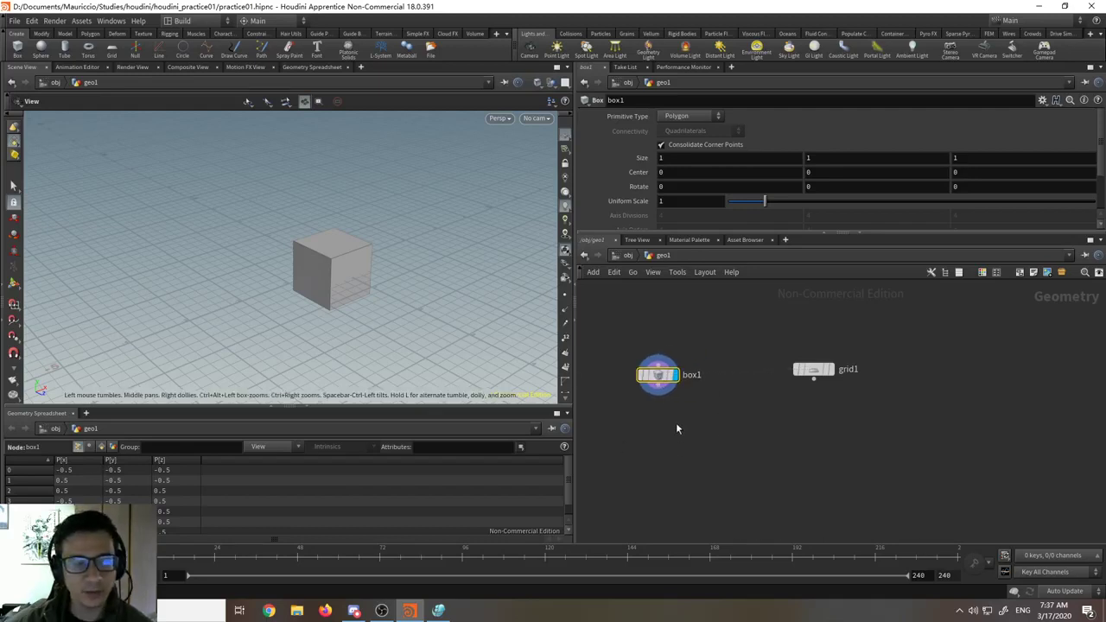
left_click_drag(815, 375, 805, 386)
left_click(821, 383)
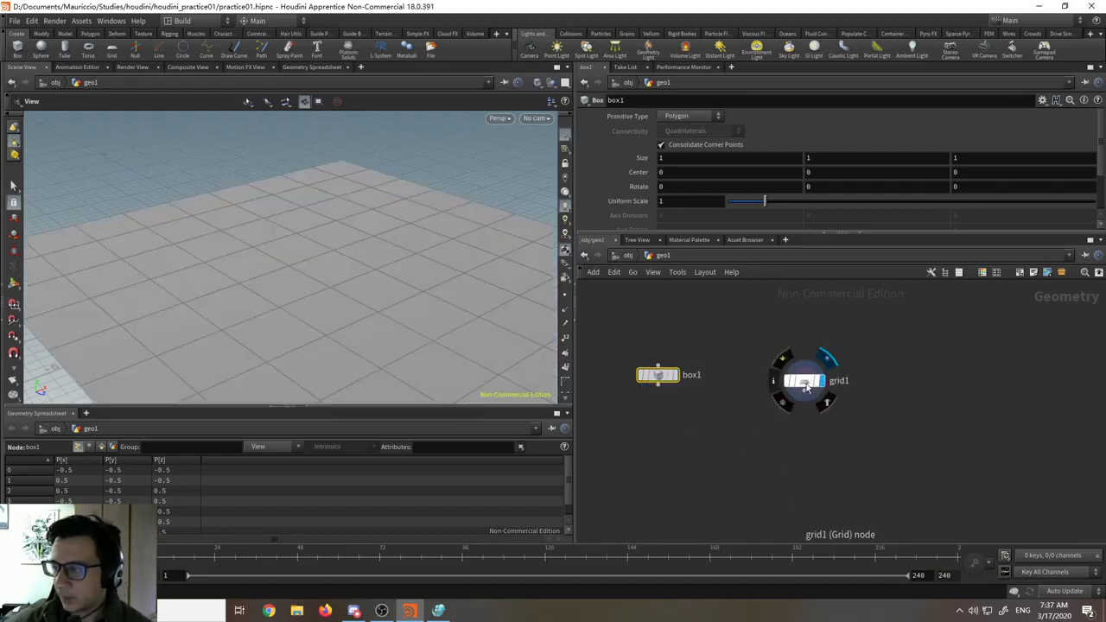
left_click(679, 397)
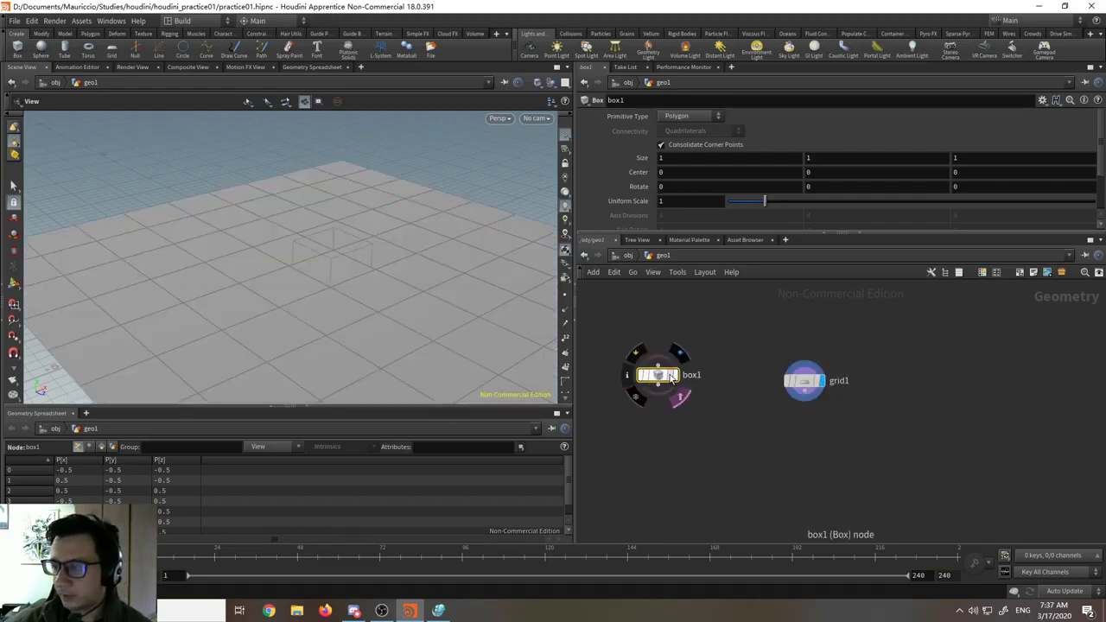
- Set the box's Uniform Scale to 0.58
middle_click_drag(296, 334, 317, 259)
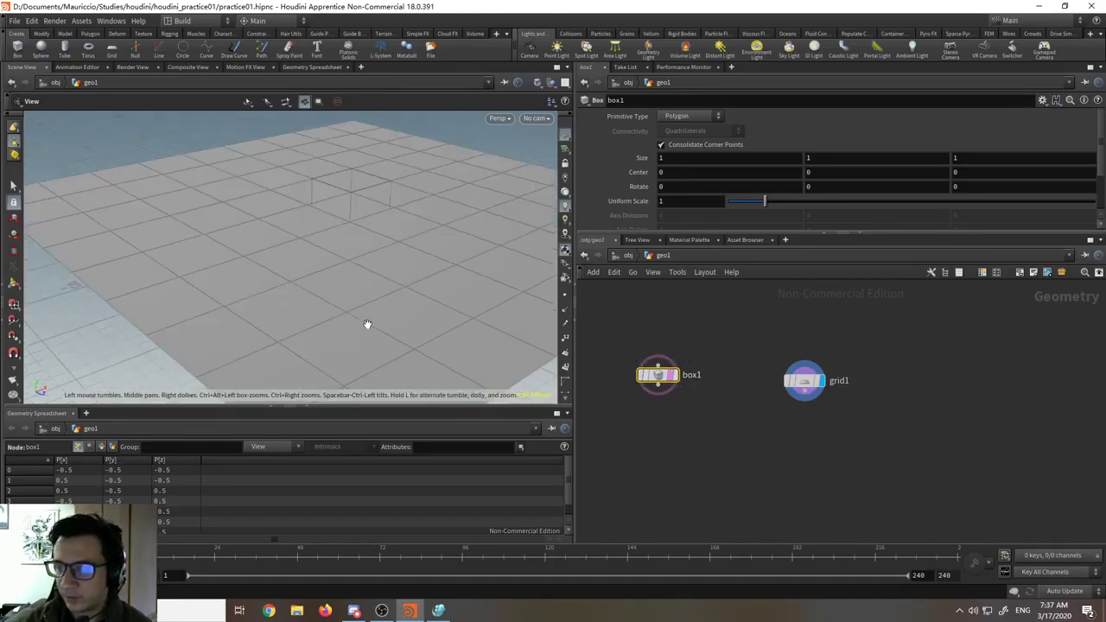
right_click_drag(385, 317, 460, 466)
middle_click_drag(689, 441, 641, 412)
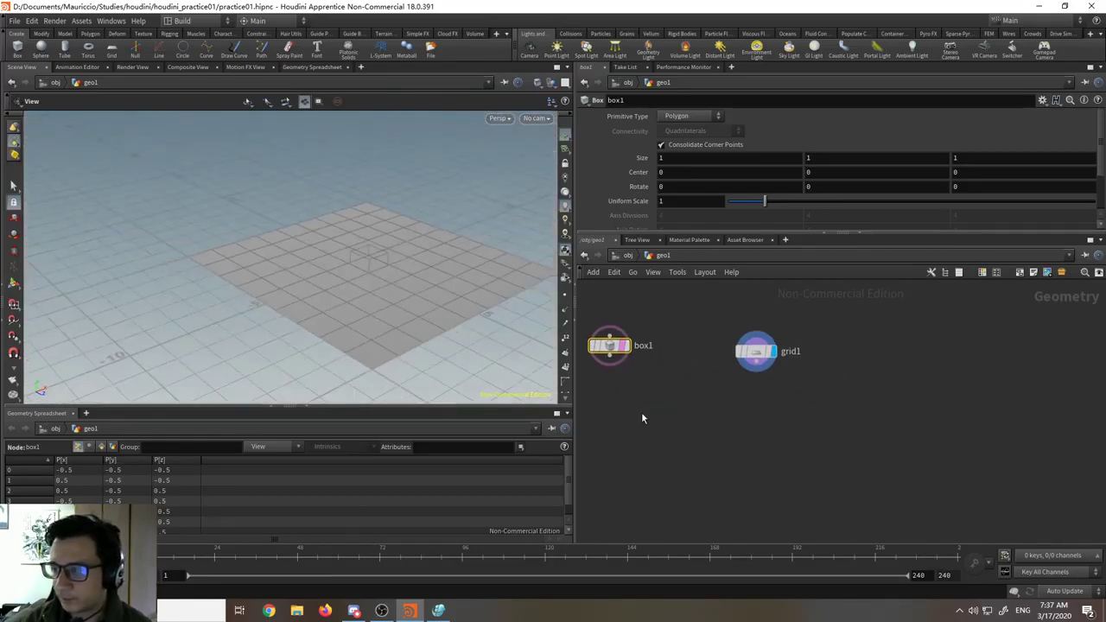
left_click_drag(769, 206, 749, 205)
middle_click_drag(659, 415, 681, 409)
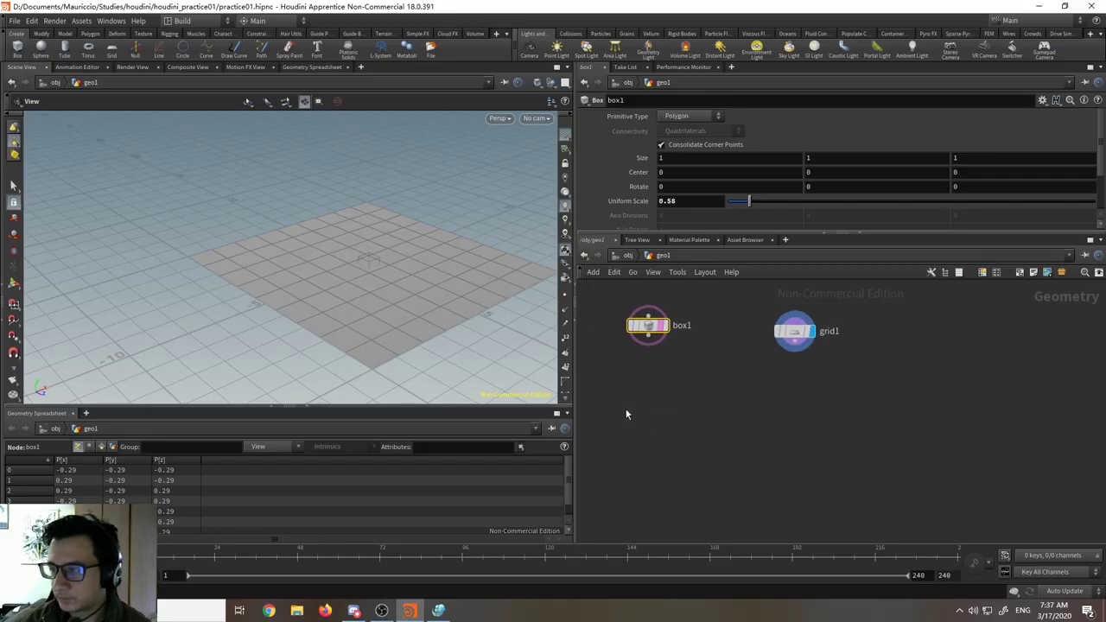
right_click_drag(396, 305, 389, 244)
- Select the grid and box nodes in turn to compare their parameters and point data, leaving grid1 aligned level with box1
mouse_move(663, 324)
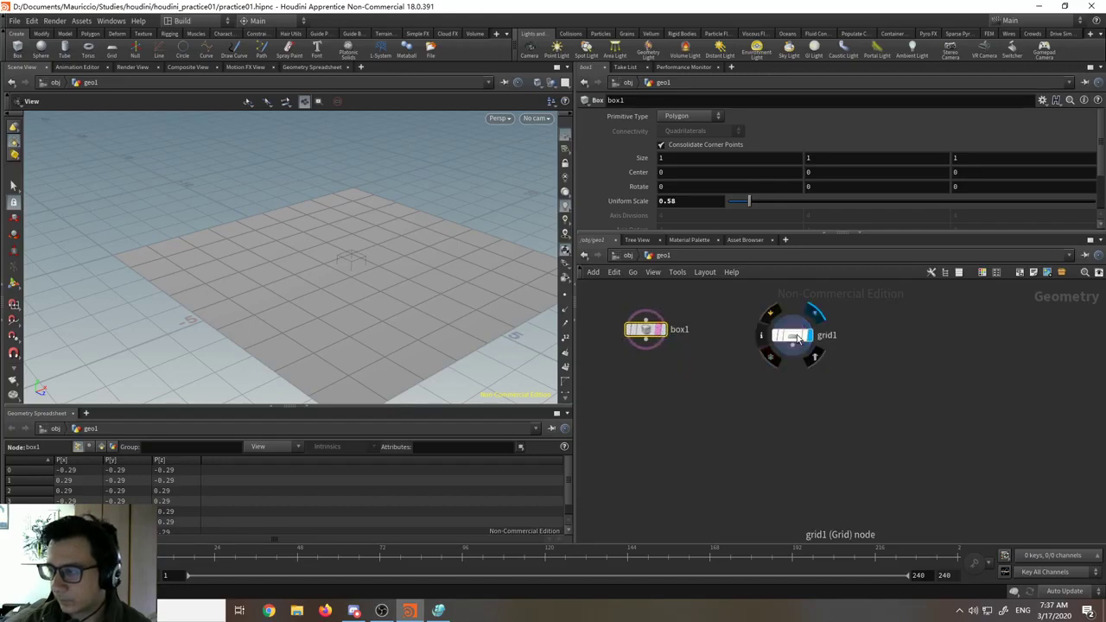
left_click(790, 334)
mouse_move(653, 333)
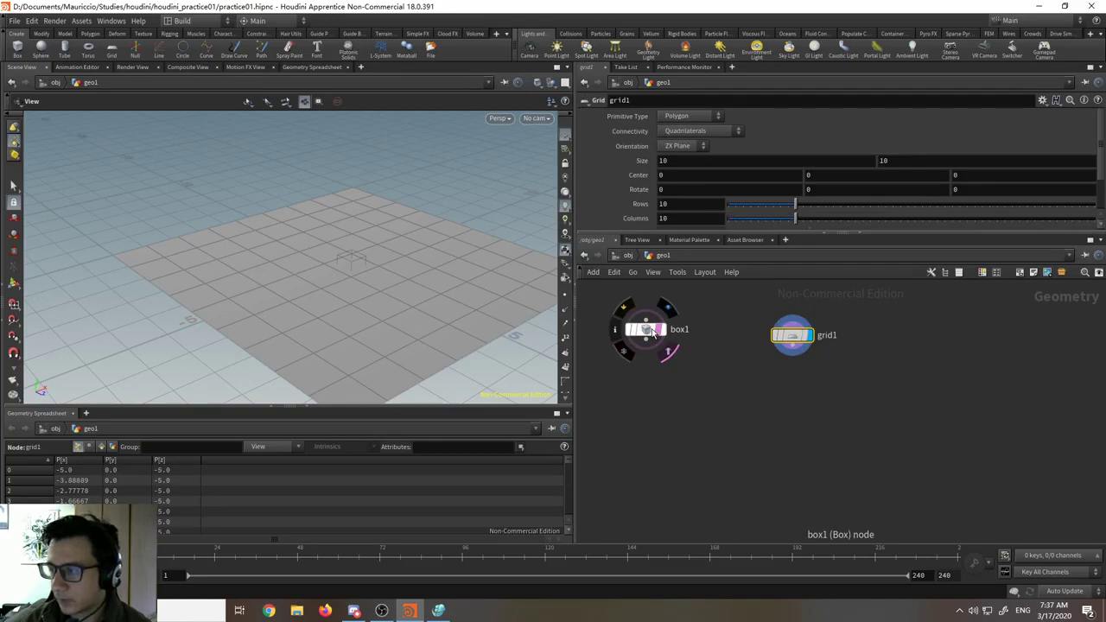
left_click_drag(805, 339, 773, 374)
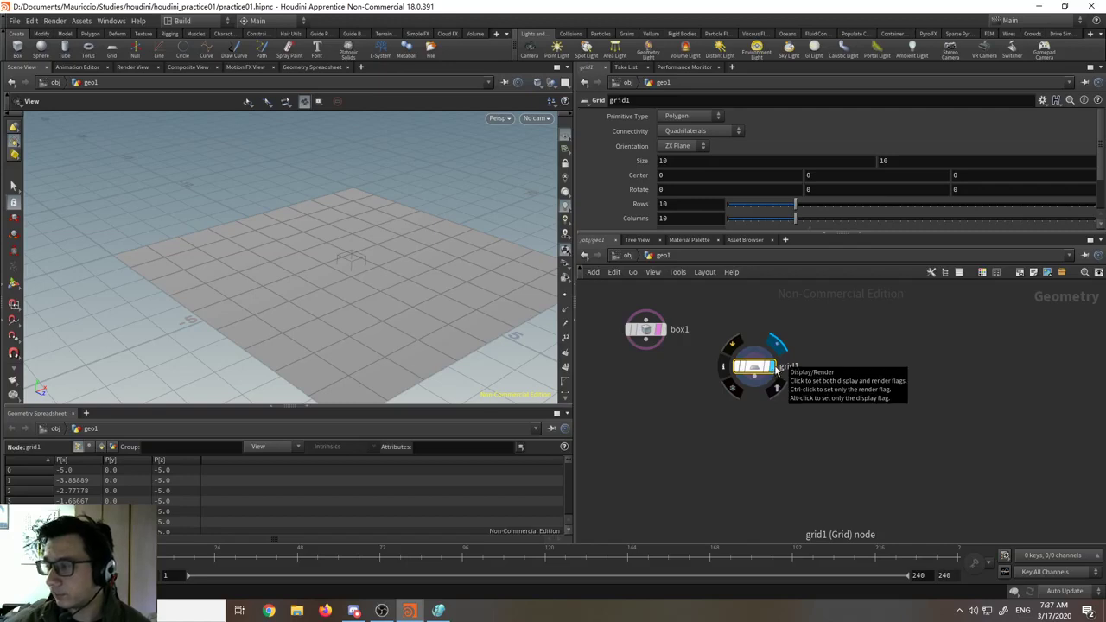
mouse_move(664, 336)
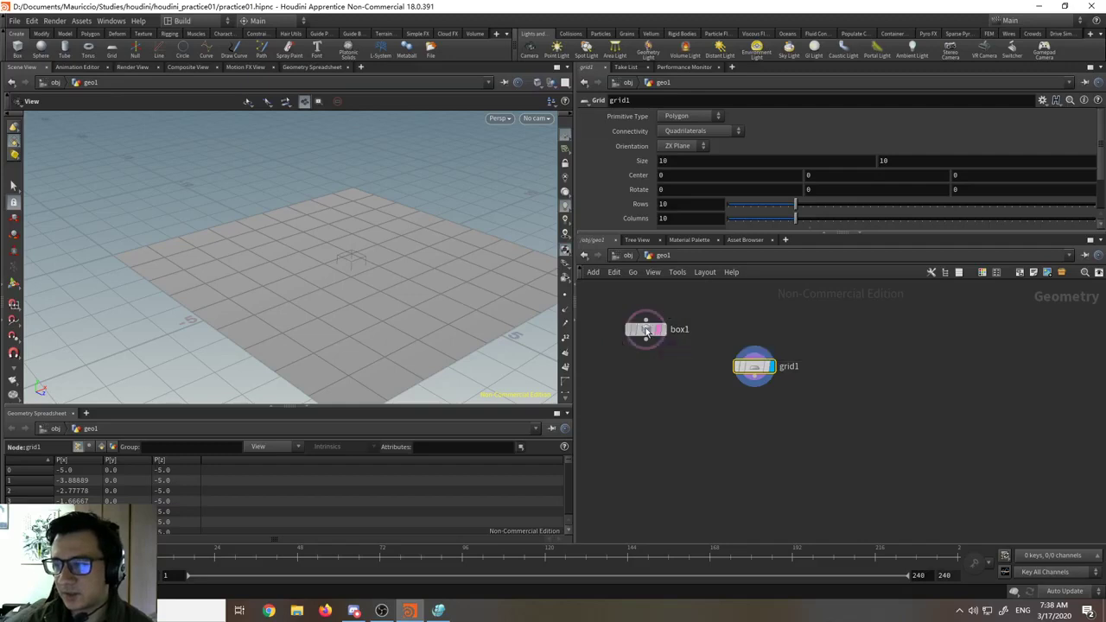
left_click(647, 329)
left_click_drag(768, 370, 803, 333)
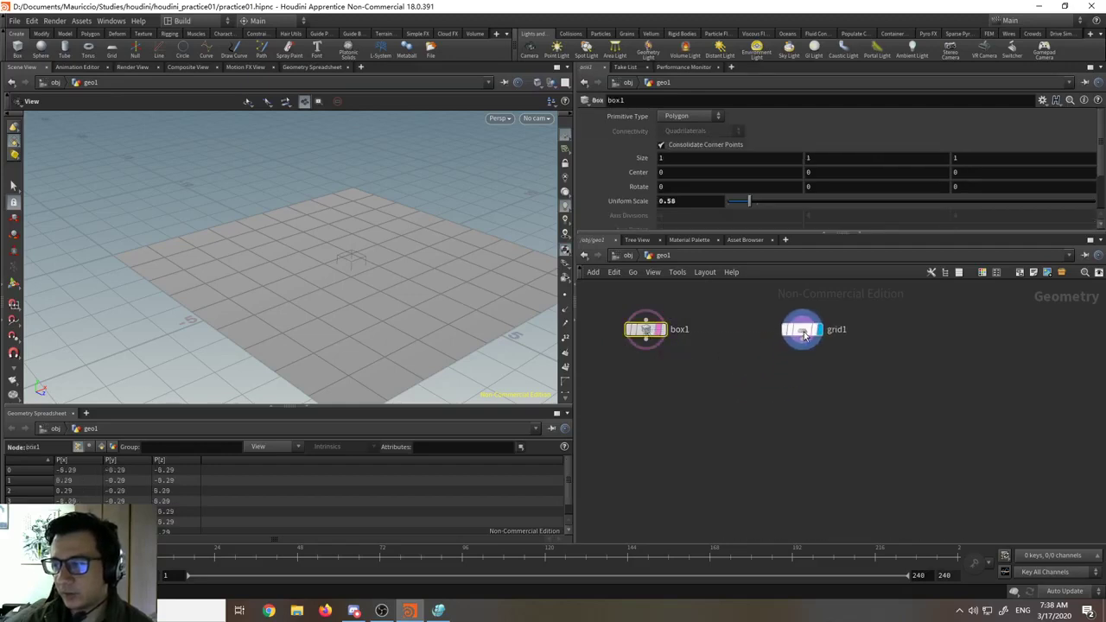
right_click_drag(397, 251, 387, 302)
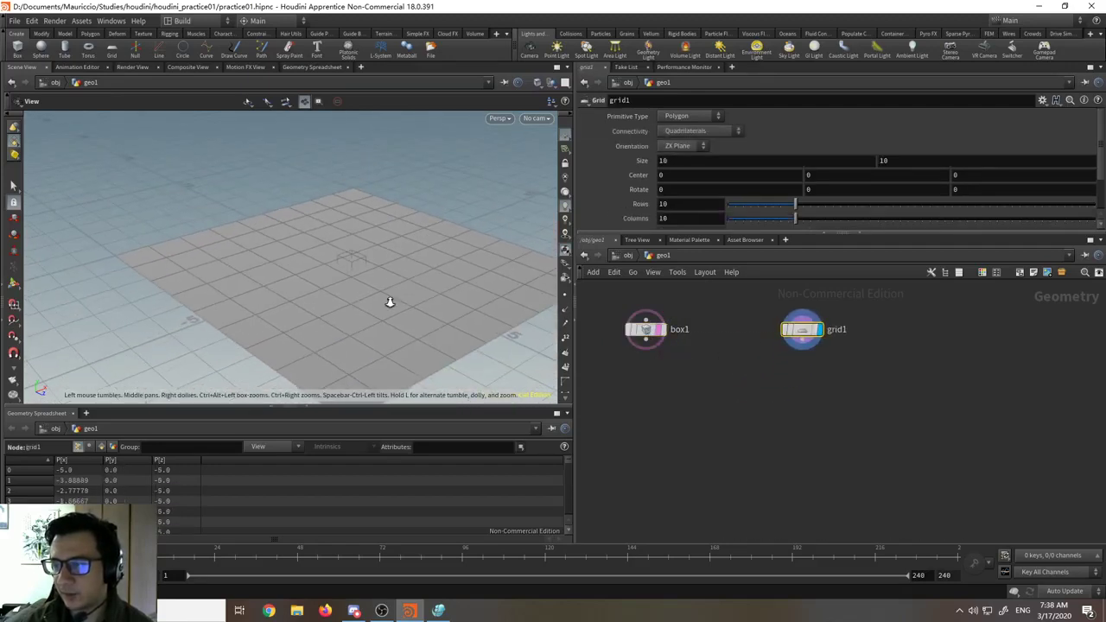
- Turn on box1's selectable template flag to show the box shaded together with the displayed grid
scroll(528, 302, "up", 1)
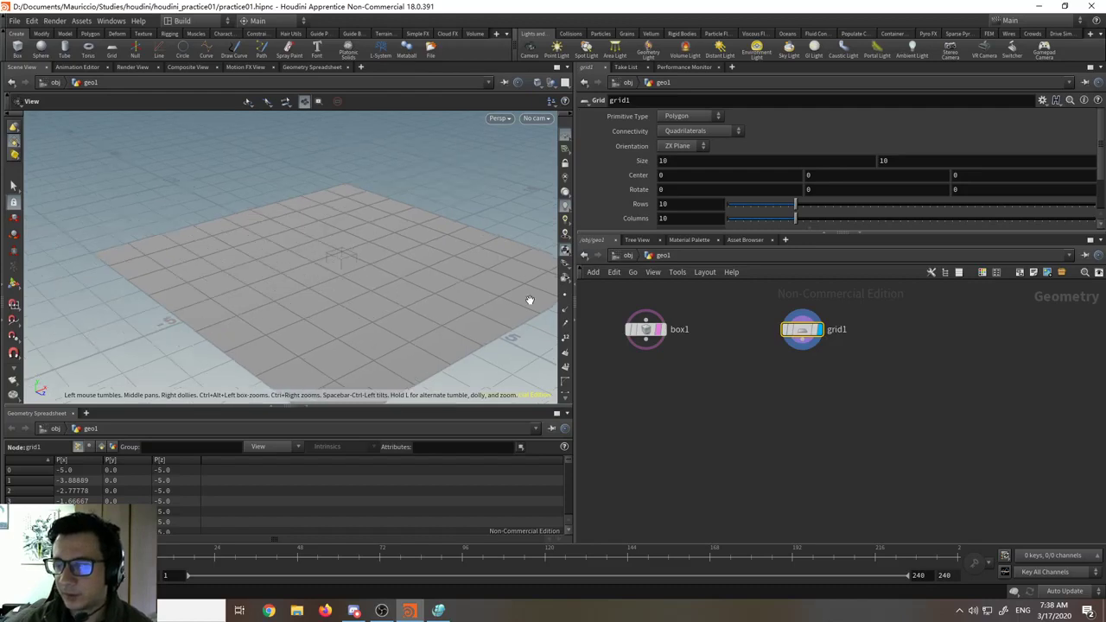
left_click(645, 331)
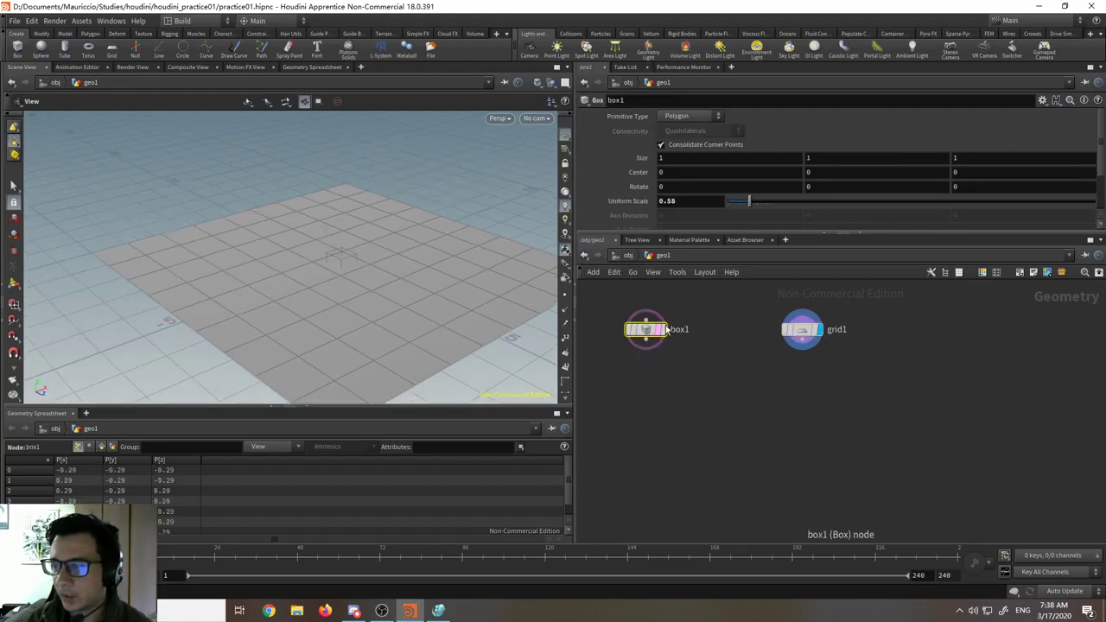
key("shift+e")
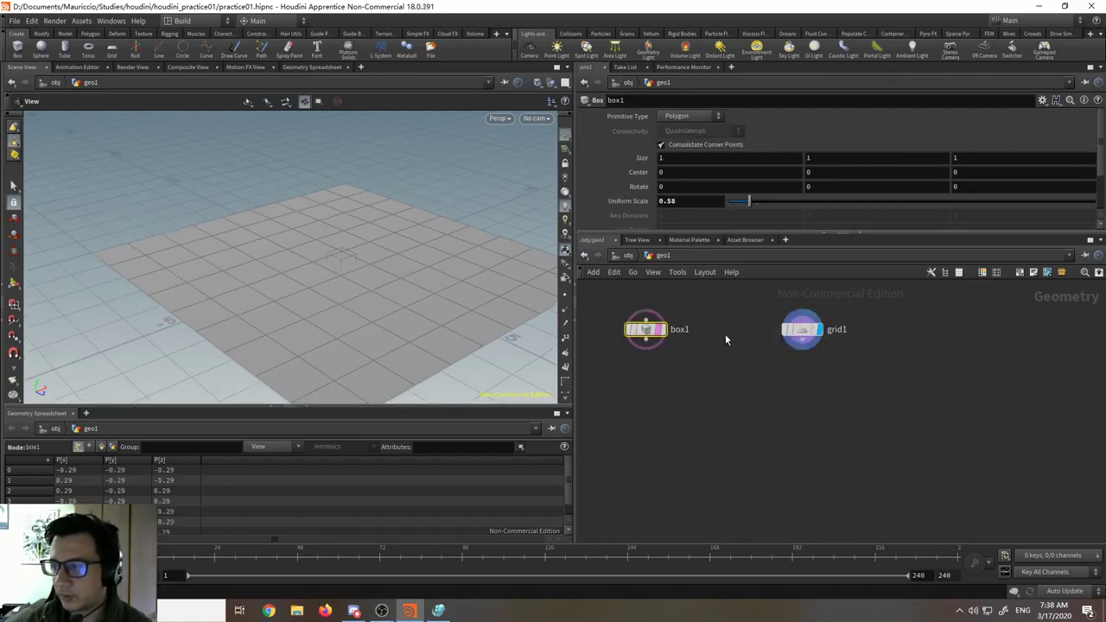
left_click(661, 330)
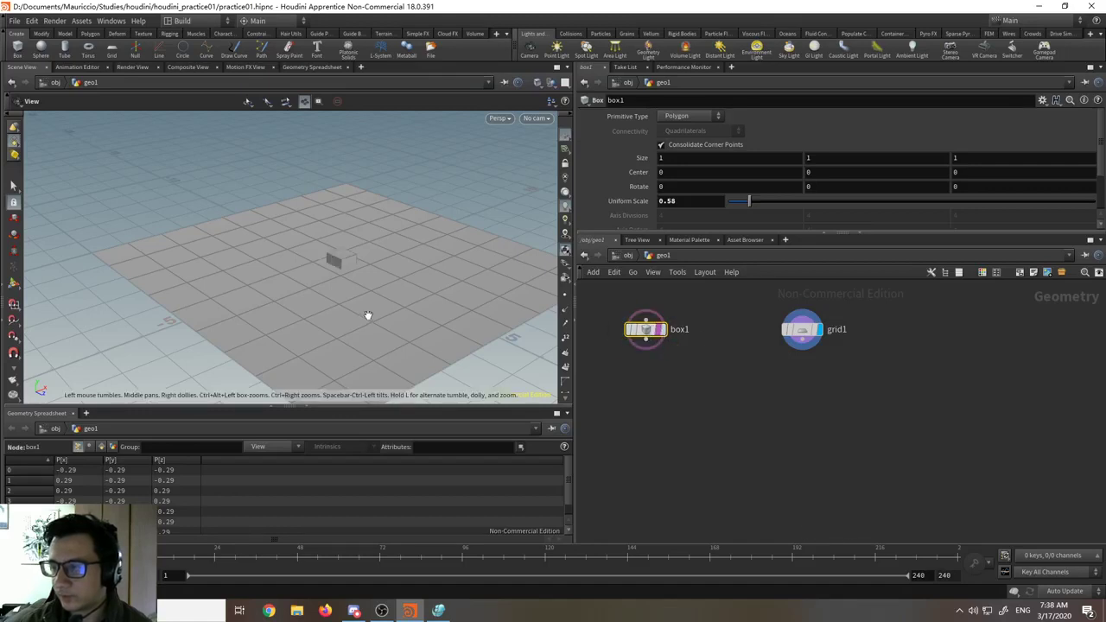
middle_click_drag(369, 315, 357, 323)
right_click_drag(358, 323, 376, 212)
left_click_drag(366, 142, 396, 285)
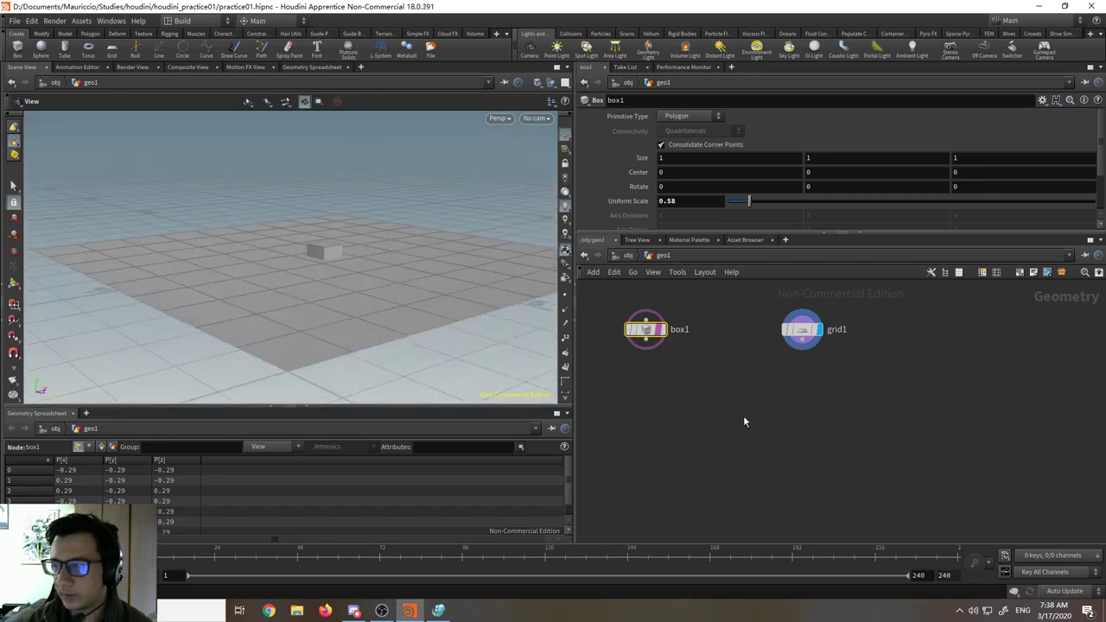
- Add a Sphere node to the network below box1 and grid1
key("Tab")
mouse_move(671, 386)
type("sph")
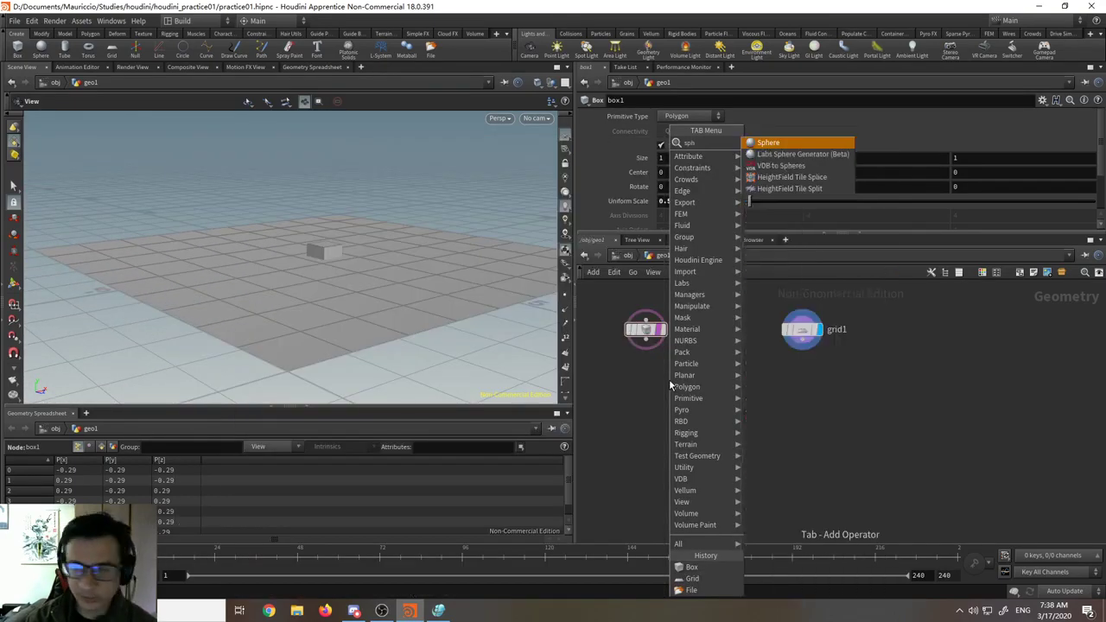
key("Return")
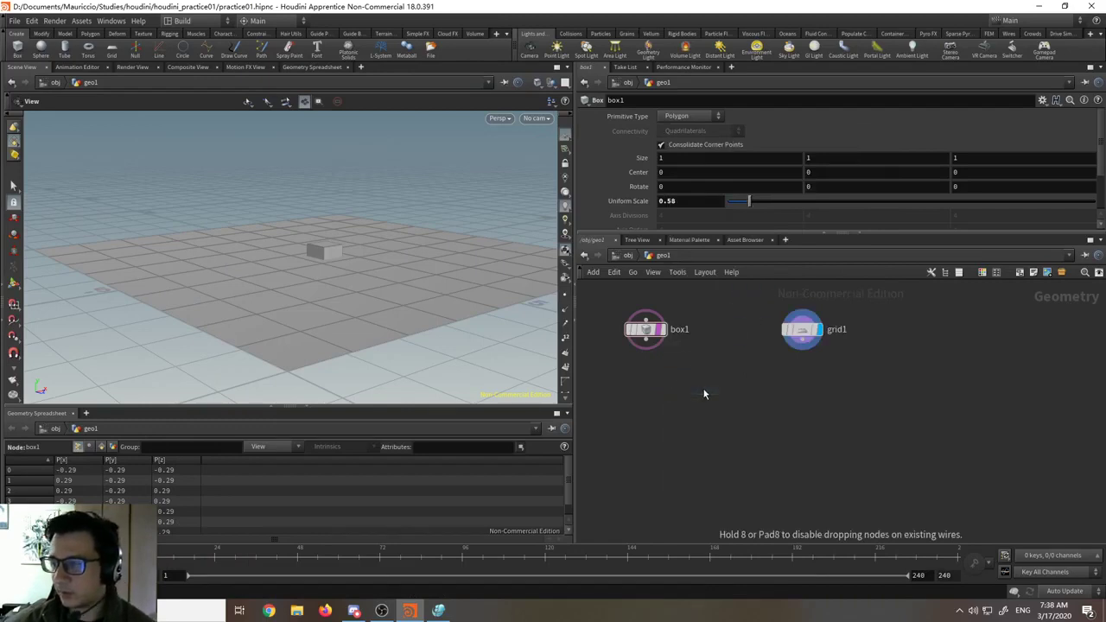
left_click(702, 389)
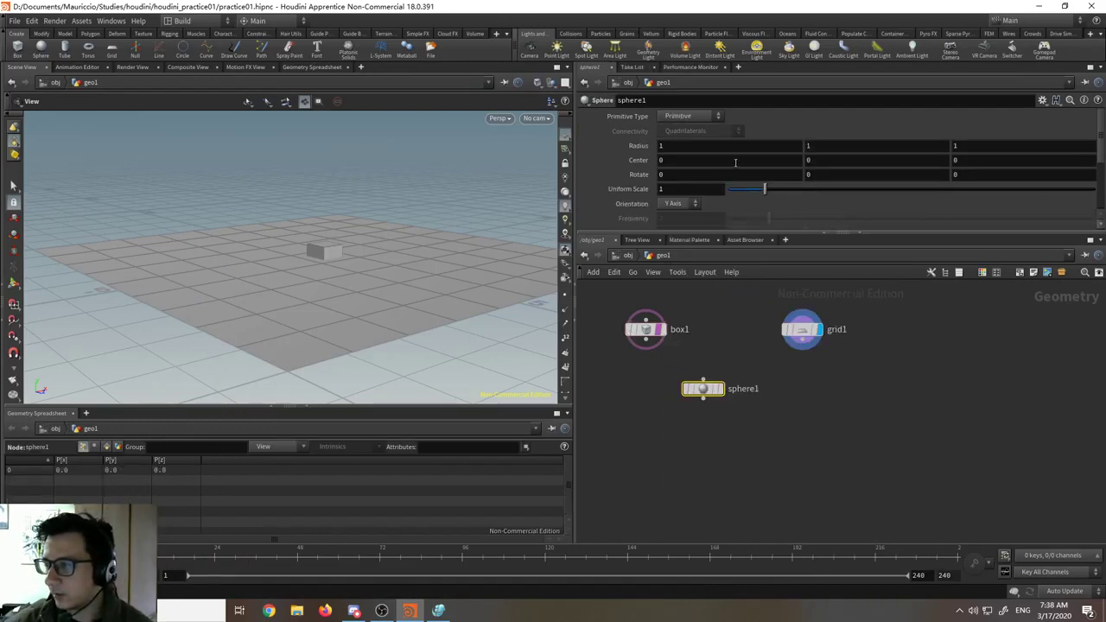
- Set the sphere's Center X to 1.6 and turn on its selectable template flag
middle_click_drag(790, 160, 862, 164)
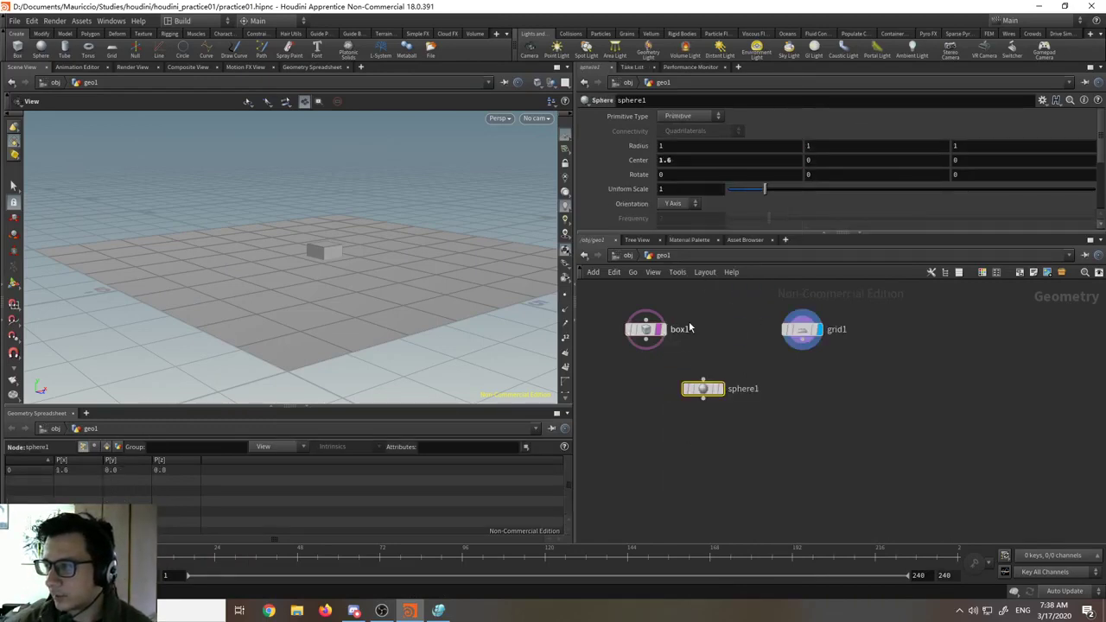
left_click(716, 388)
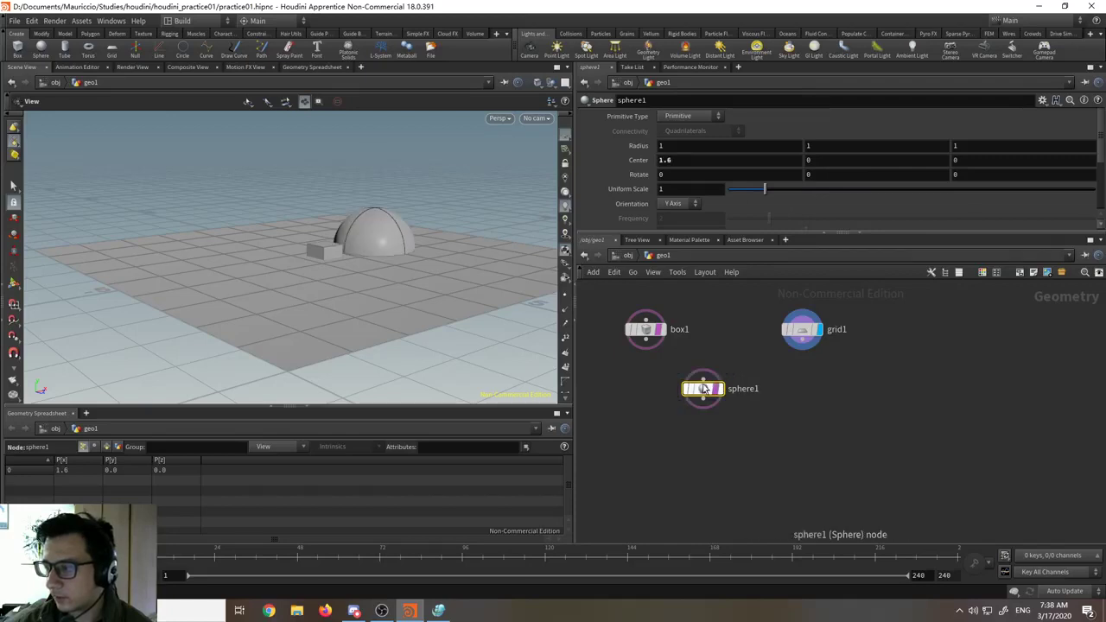
left_click_drag(440, 257, 507, 321)
mouse_move(704, 390)
left_mouse_down()
mouse_move(716, 385)
mouse_move(696, 385)
left_mouse_up()
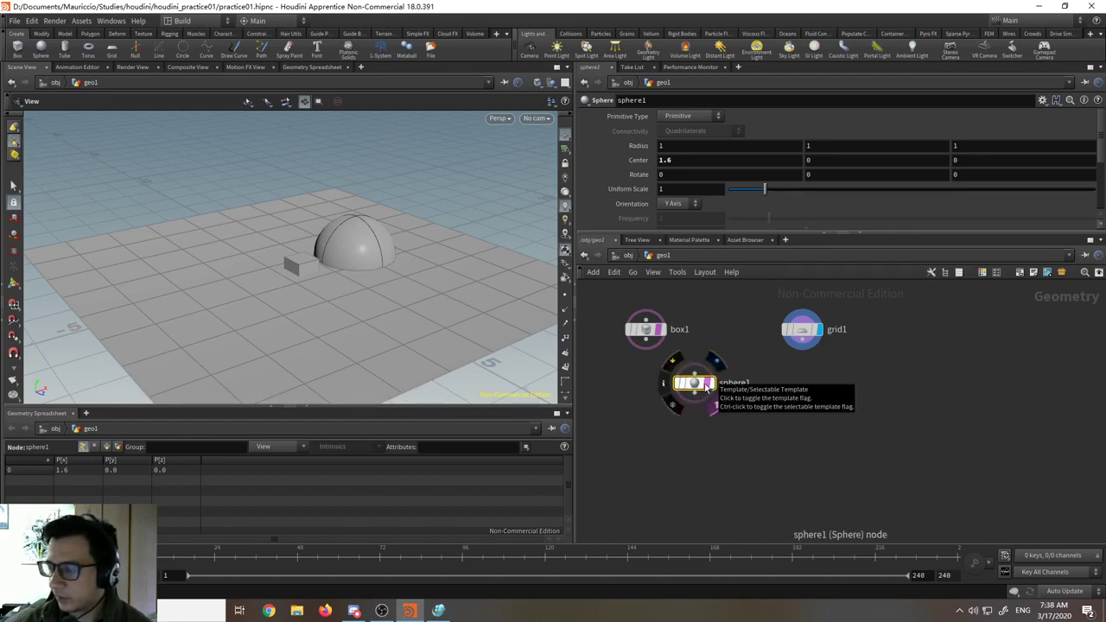
- Clear the template flags on box1 and sphere1, and delete the sphere1 node
left_click(711, 386, "ctrl")
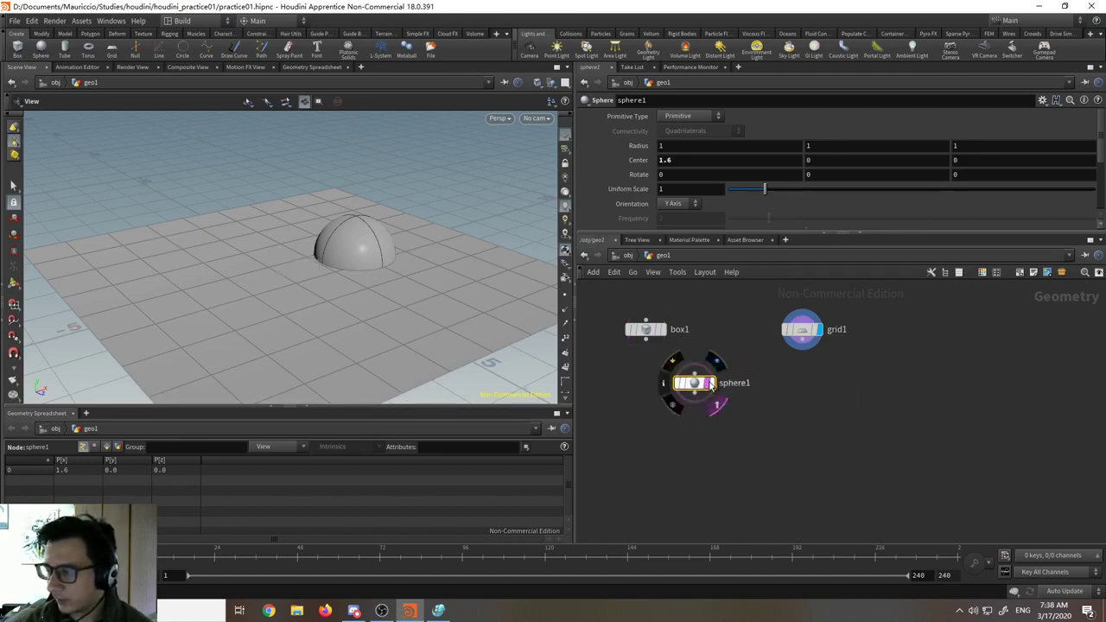
left_click(711, 385, "ctrl")
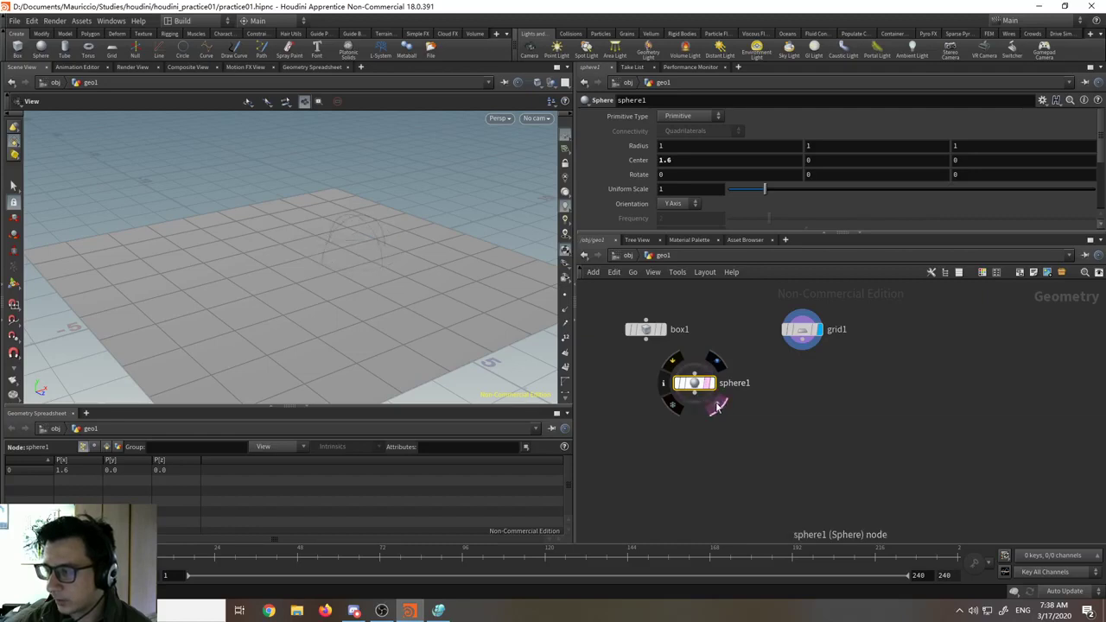
left_click_drag(693, 382, 646, 385)
left_click(648, 330)
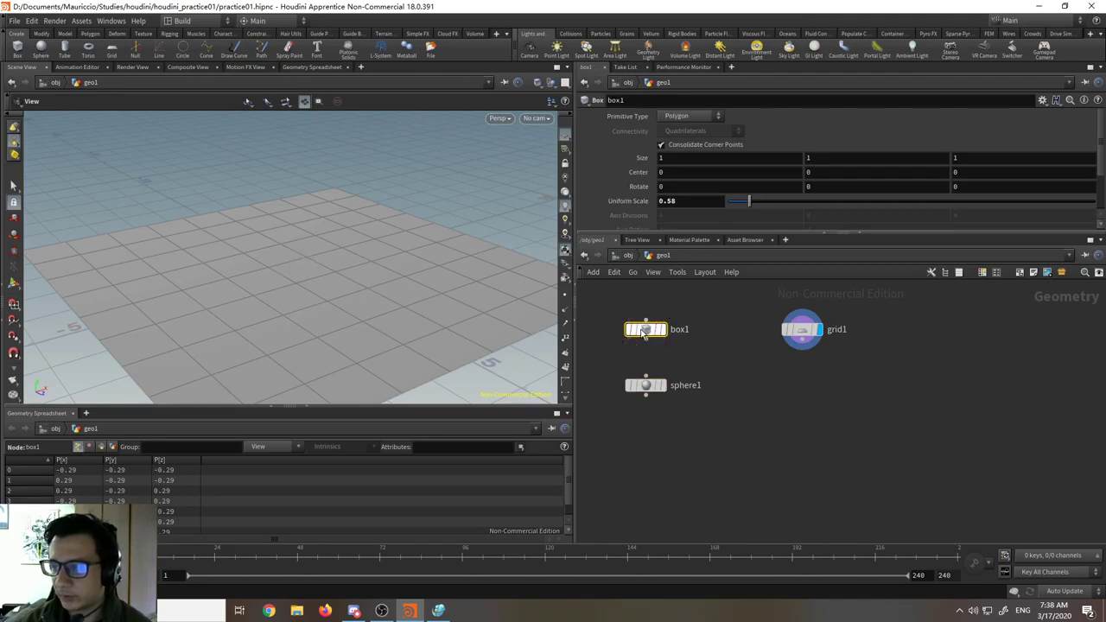
left_click(646, 387)
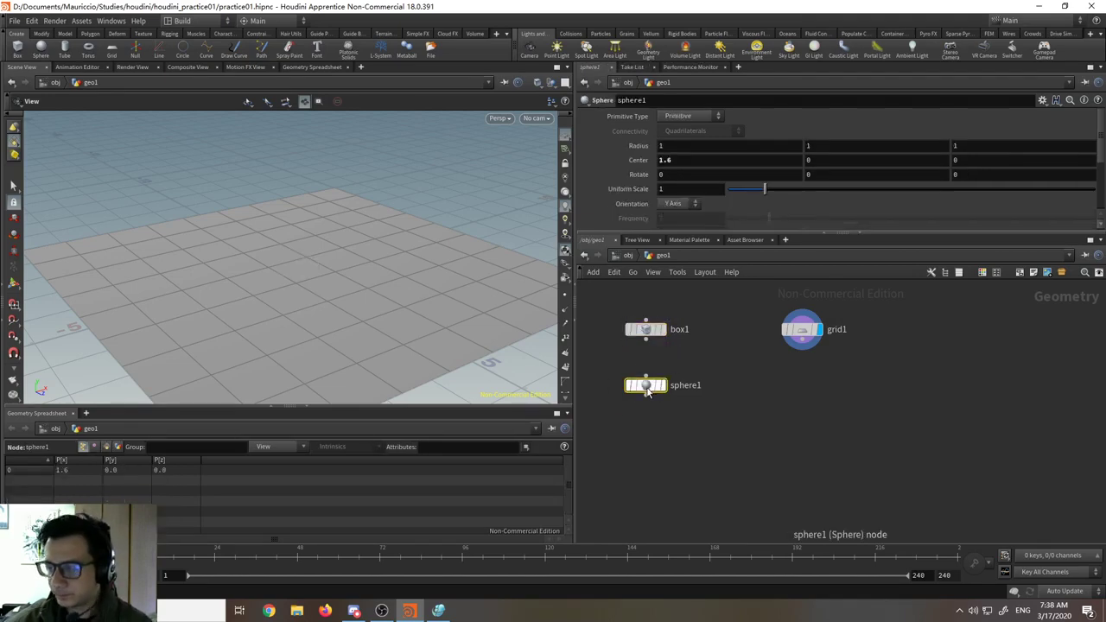
key("Delete")
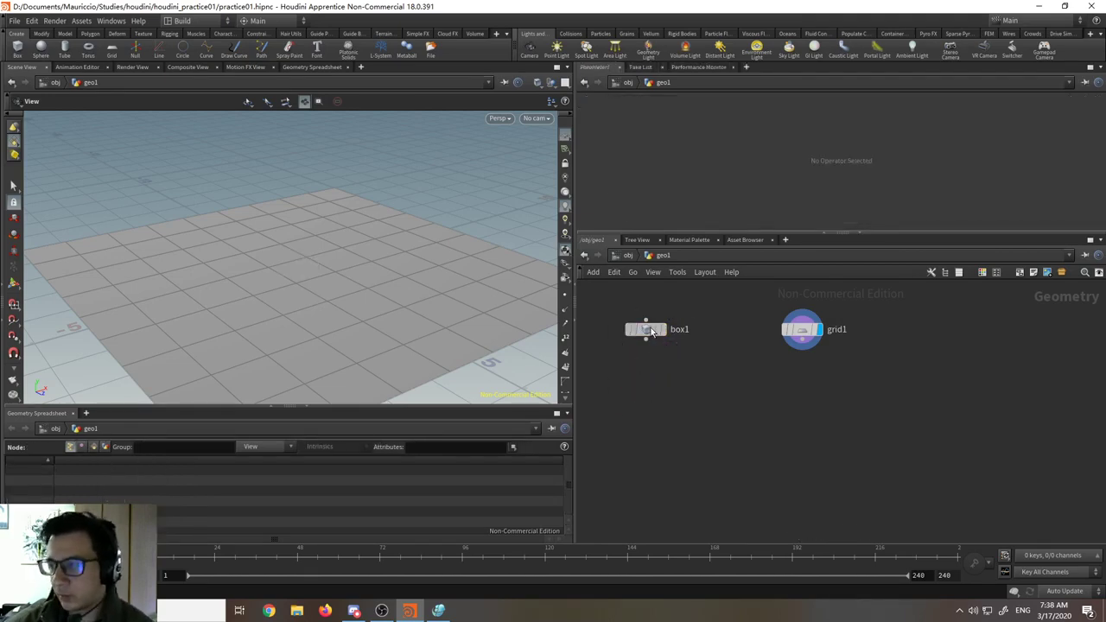
- Move box1 farther from grid1, and switch the display flag to box1 and back to grid1
left_click_drag(652, 332, 629, 339)
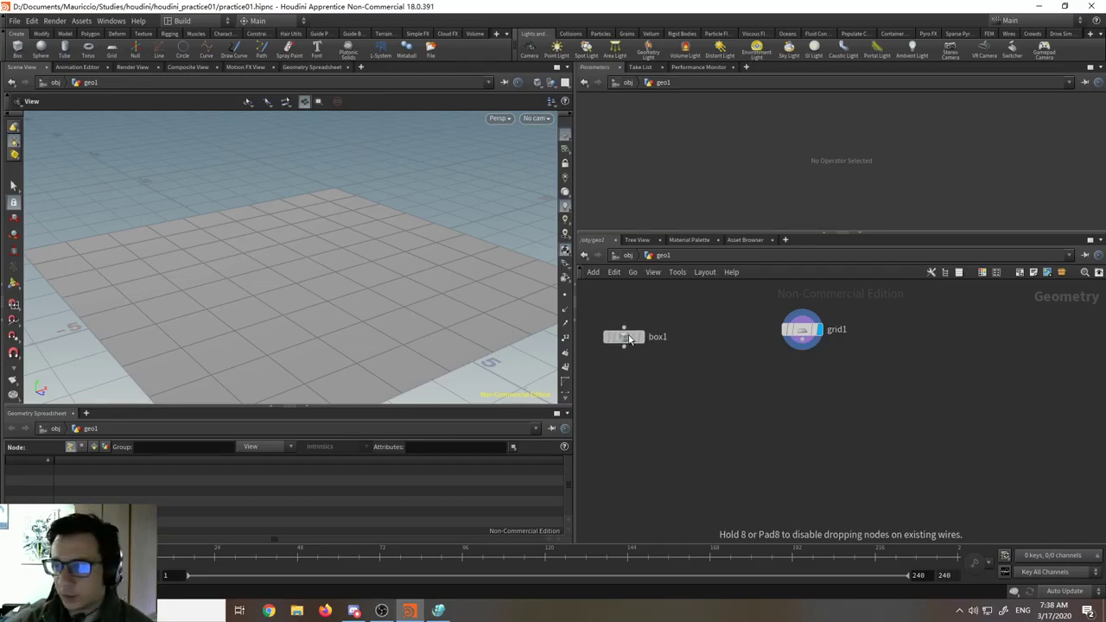
mouse_move(630, 338)
left_mouse_down()
mouse_move(613, 339)
mouse_move(642, 338)
mouse_move(641, 349)
mouse_move(628, 330)
left_mouse_up()
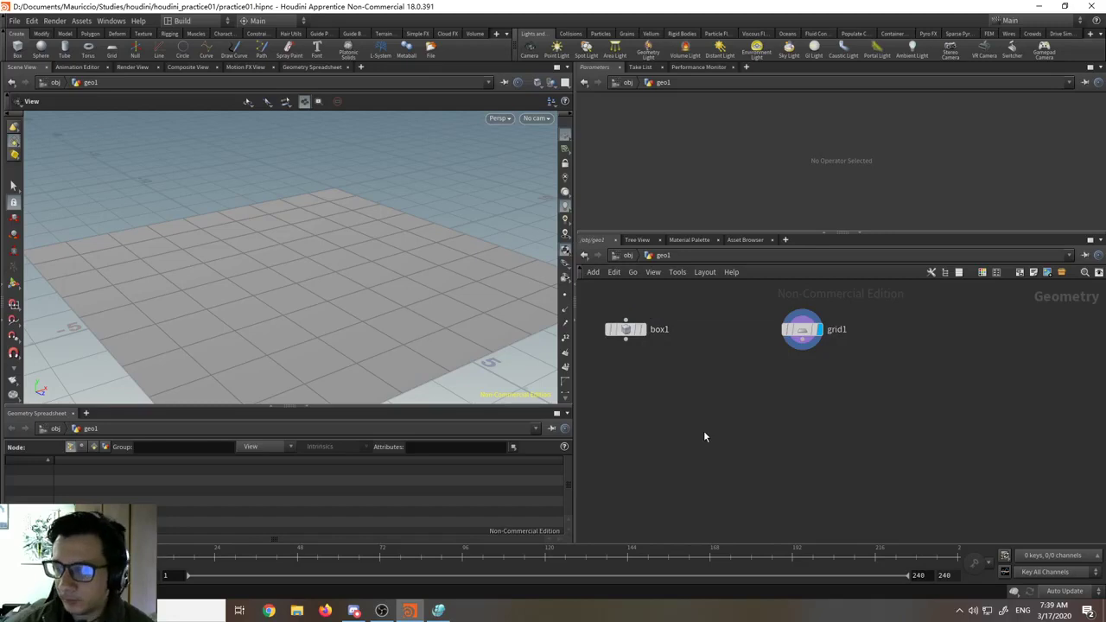
left_click(642, 330)
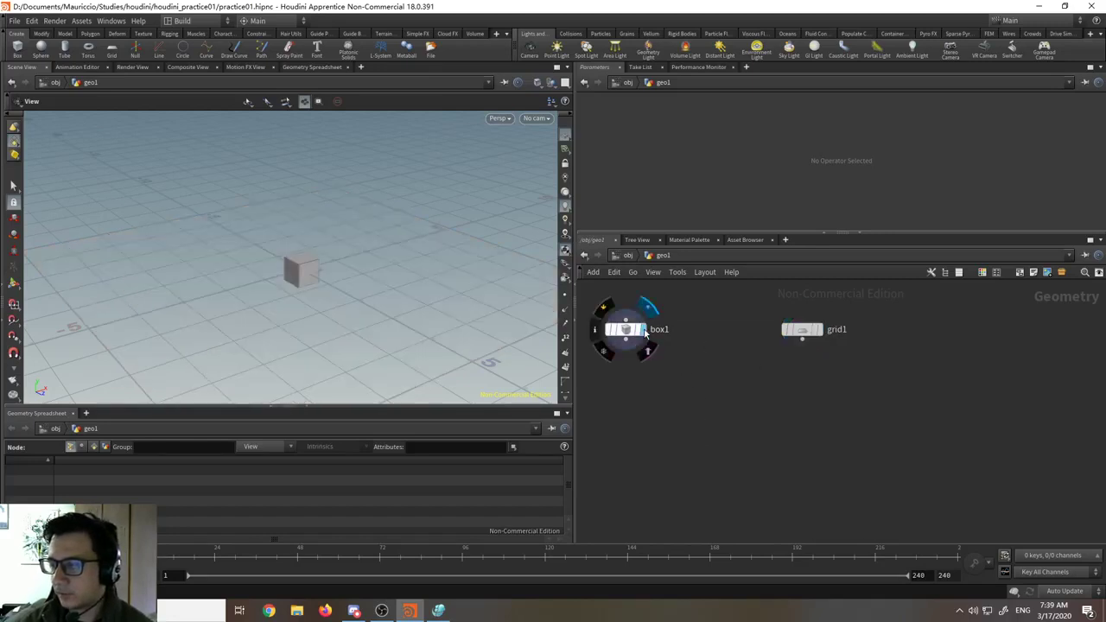
left_click(804, 330)
left_click(817, 329)
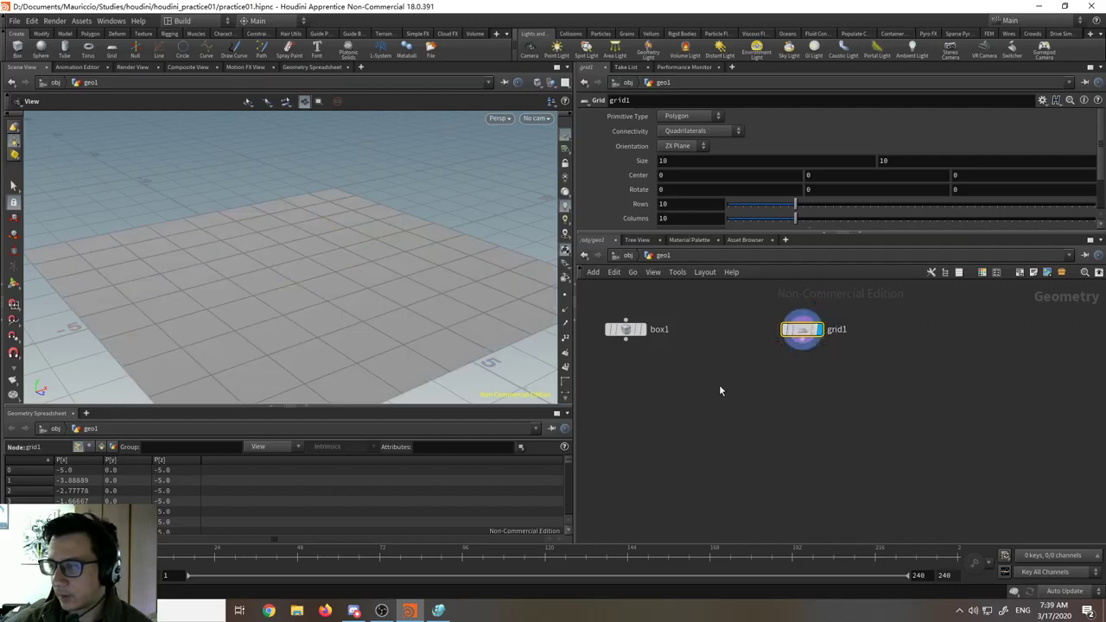
- Add a Copy Stamp node below and between box1 and grid1
key("Tab")
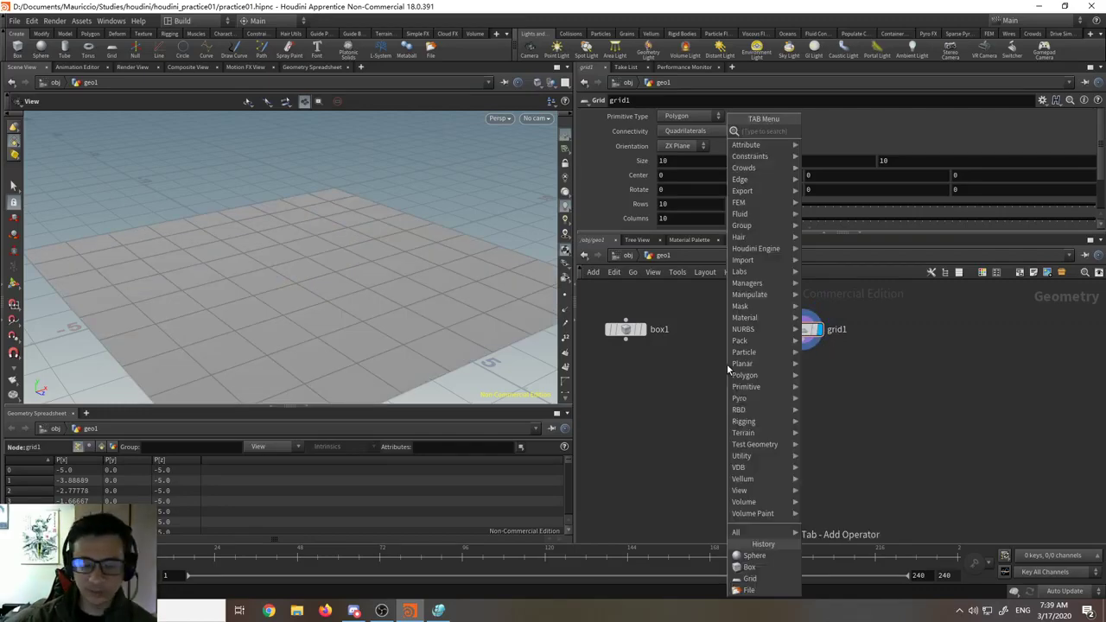
type("copy")
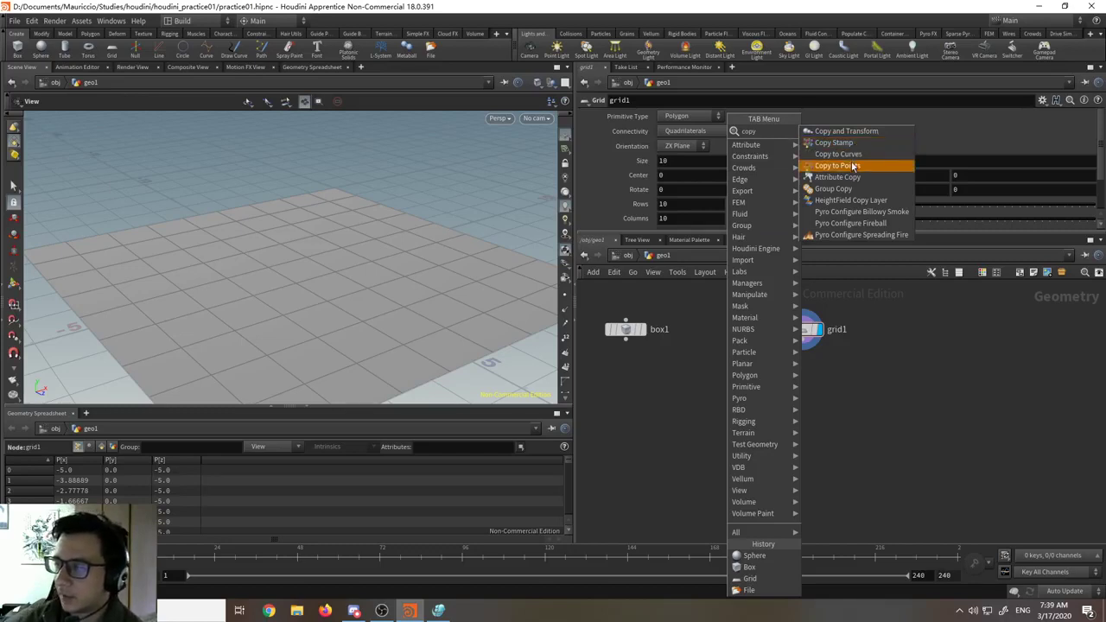
left_click(852, 142)
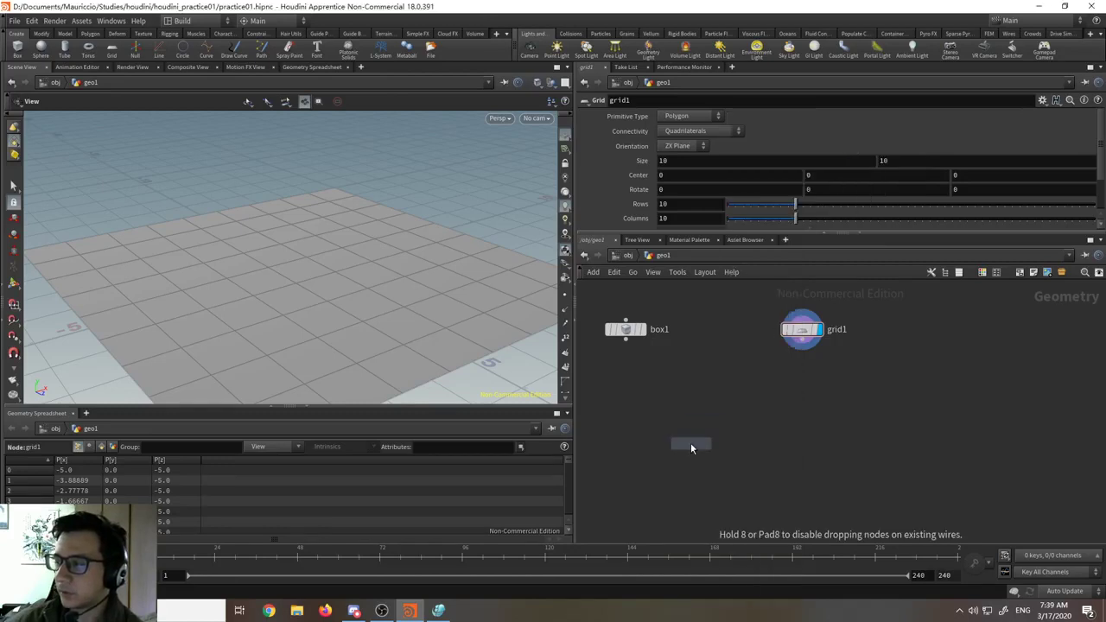
left_click(702, 436)
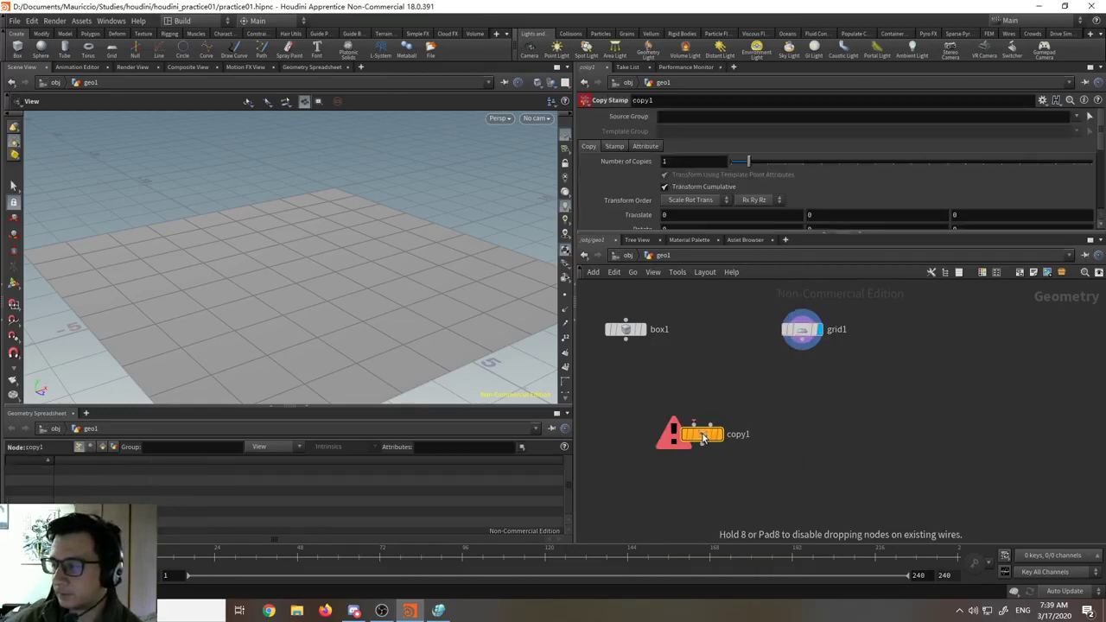
- Wire box1 into copy1's first input and grid1 into its second, and space grid1 farther from box1
left_click(624, 342)
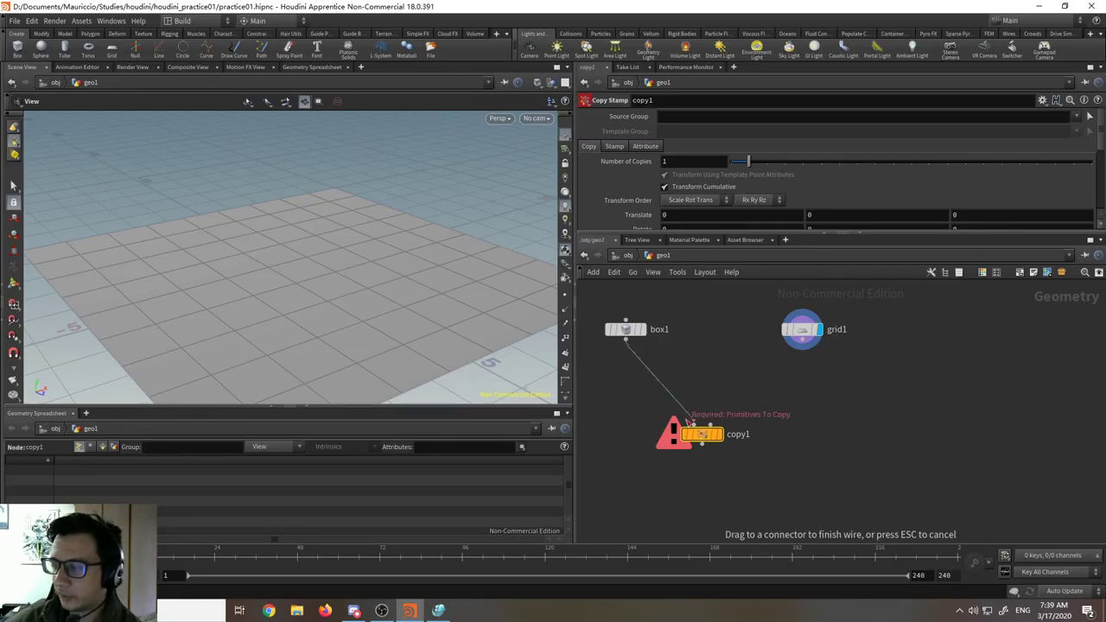
left_click(690, 420)
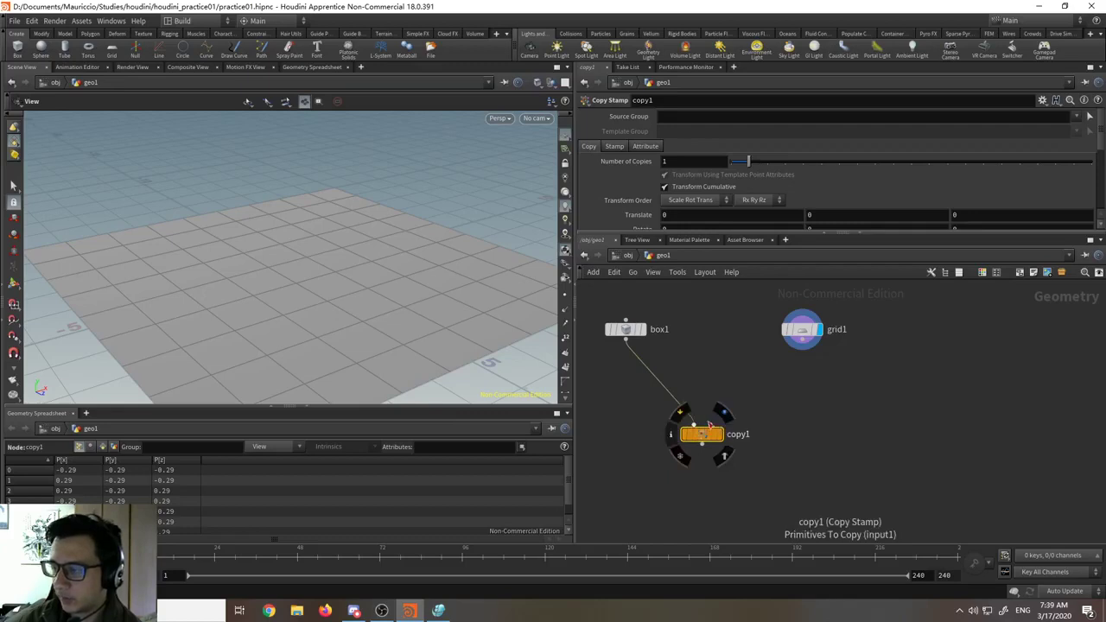
left_click(710, 424)
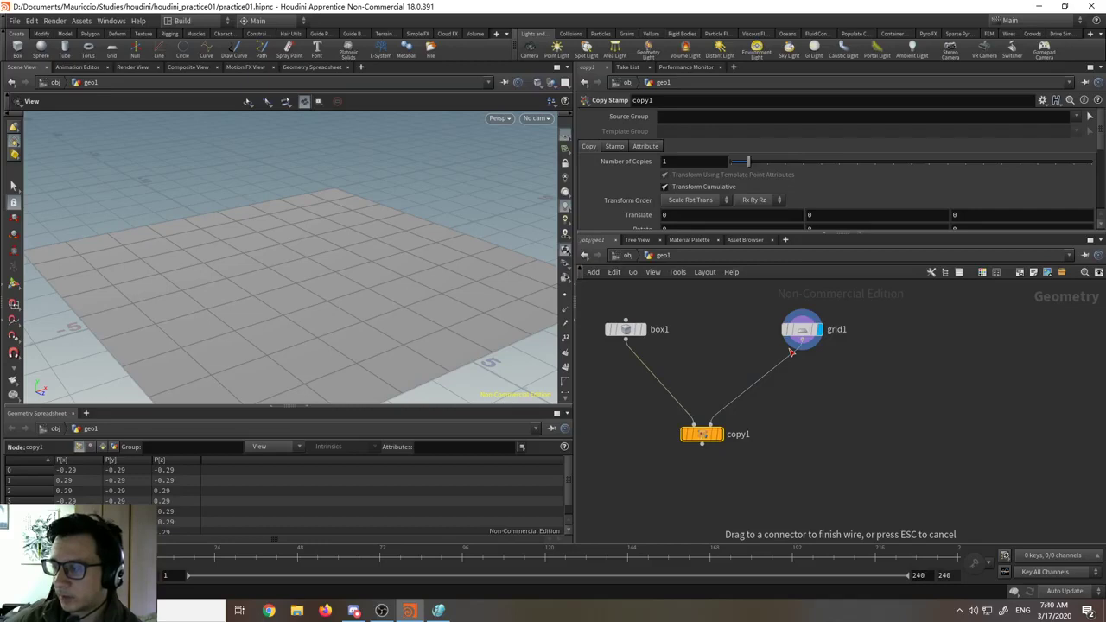
left_click(792, 351)
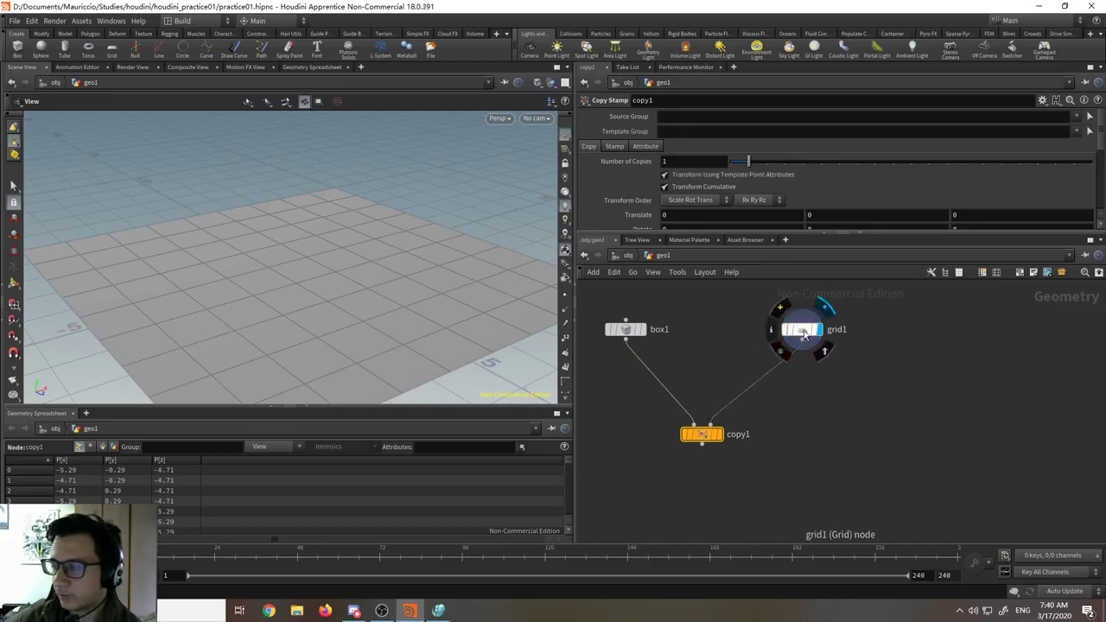
left_click_drag(803, 331, 813, 333)
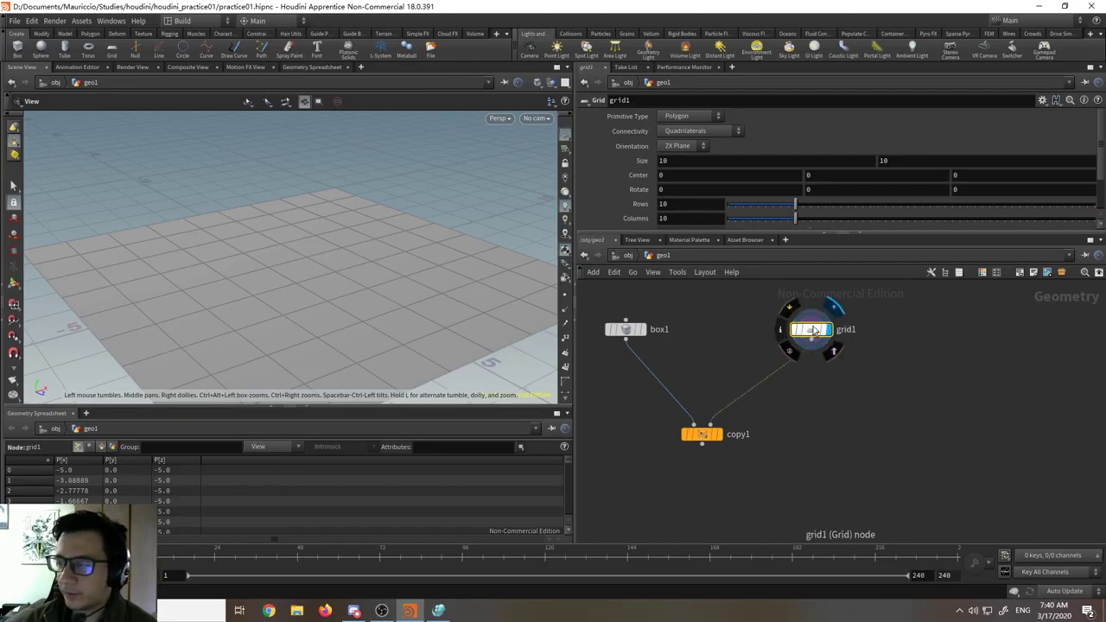
left_click_drag(813, 330, 824, 331)
- Switch the viewport to wireframe and back to shaded to examine the grid's intersections
mouse_move(267, 320)
left_mouse_down()
mouse_move(271, 282)
mouse_move(285, 277)
mouse_move(289, 302)
mouse_move(296, 202)
mouse_move(344, 284)
mouse_move(344, 241)
left_mouse_up()
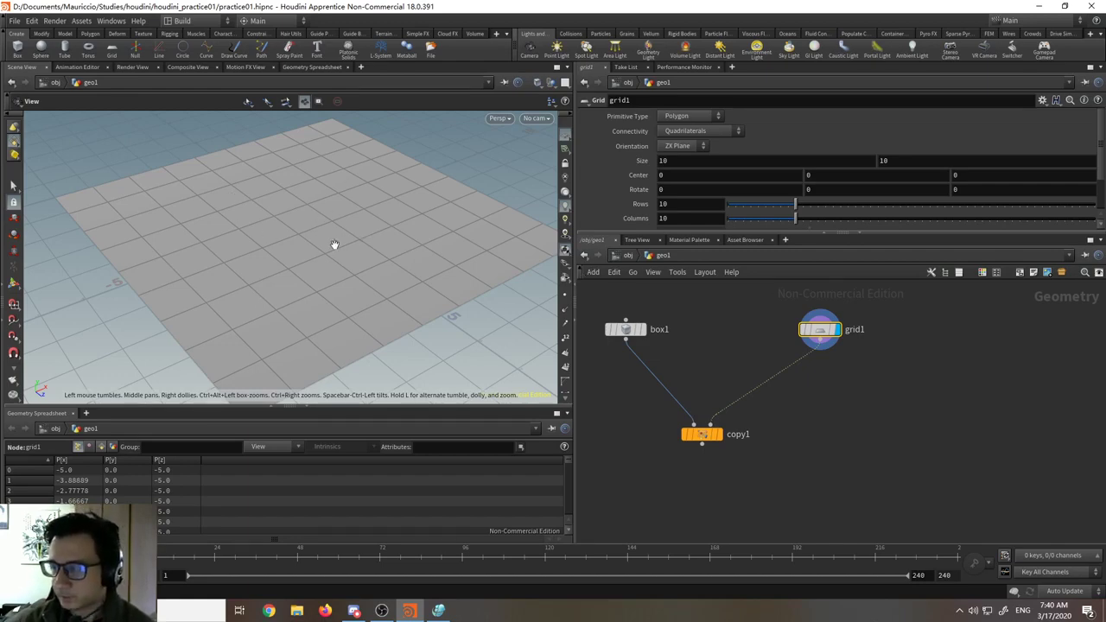
key("w")
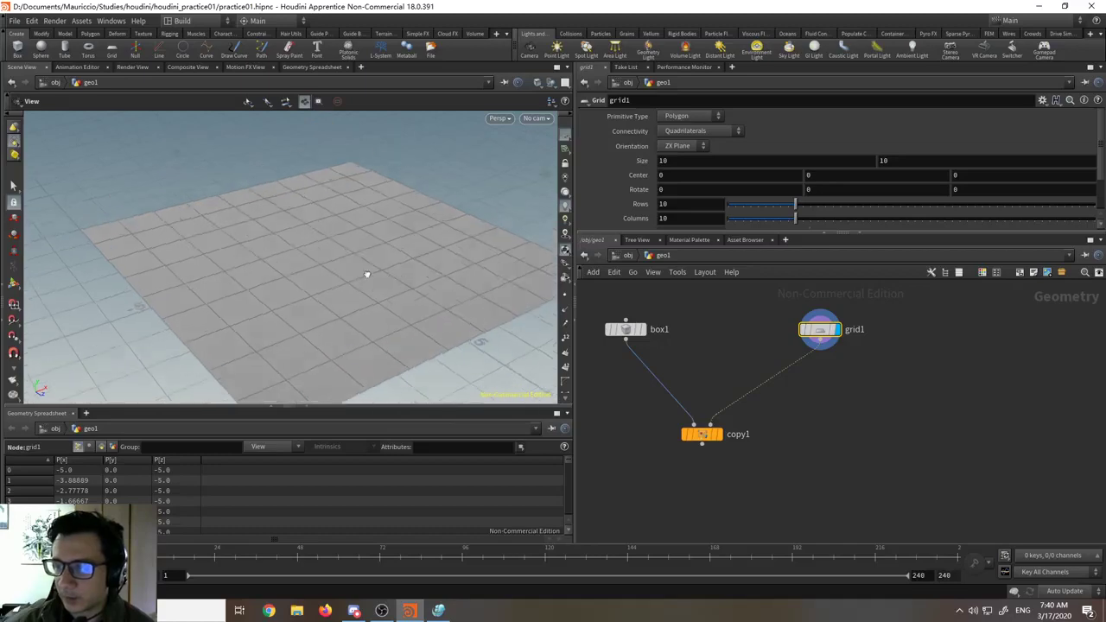
mouse_move(382, 306)
left_mouse_down()
mouse_move(363, 262)
mouse_move(363, 286)
left_mouse_up()
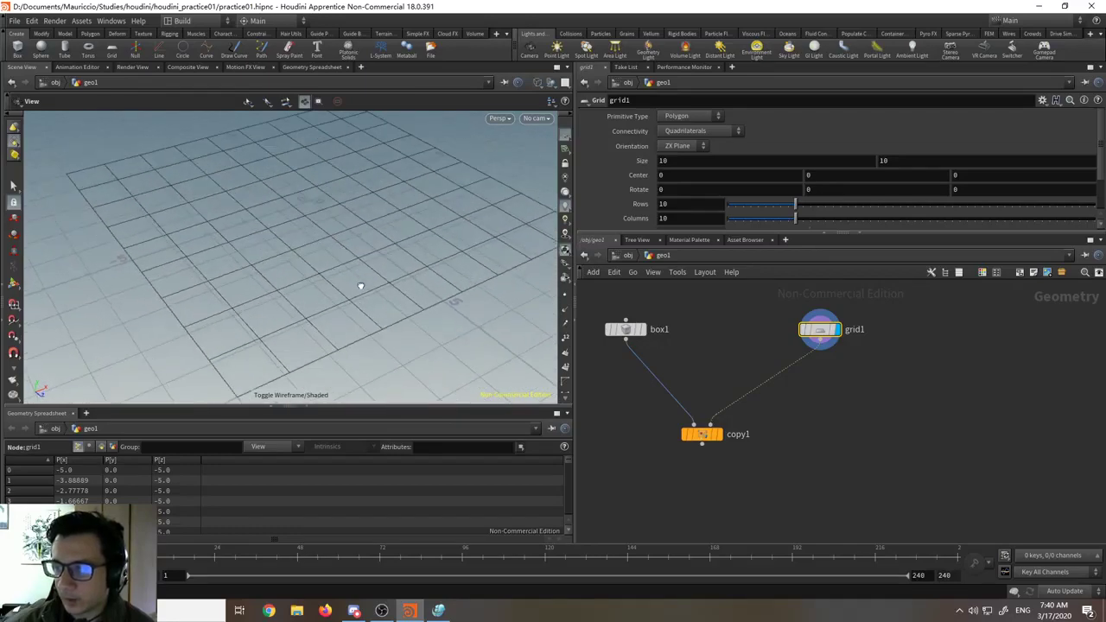
key("w")
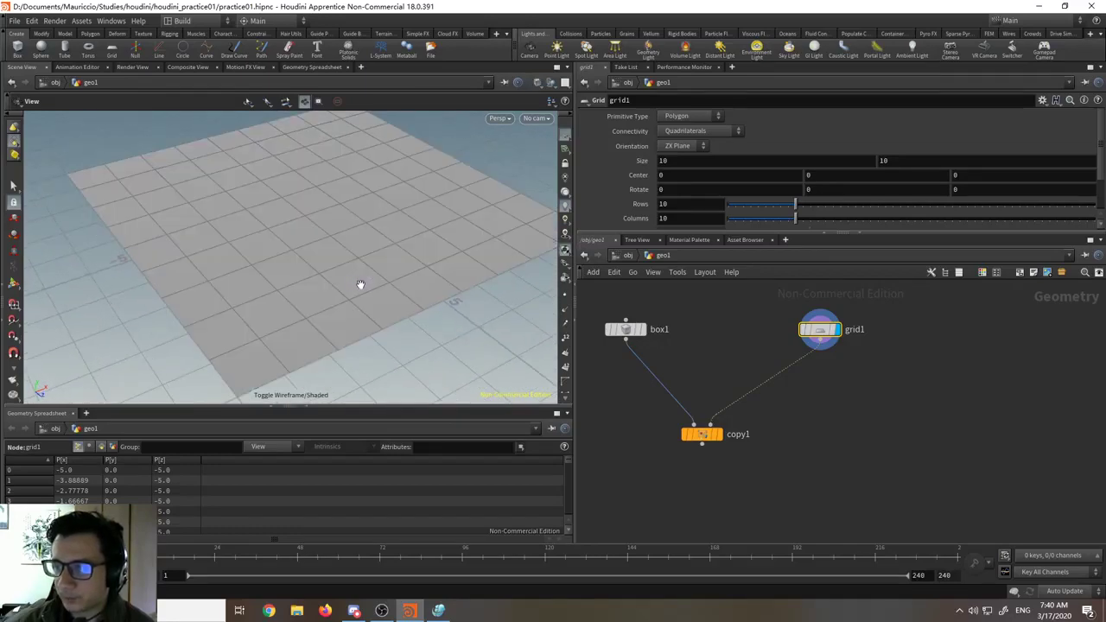
- Set the display flag on copy1 to show the boxes copied onto the grid's points
left_click(720, 434)
left_click_drag(358, 279, 328, 334)
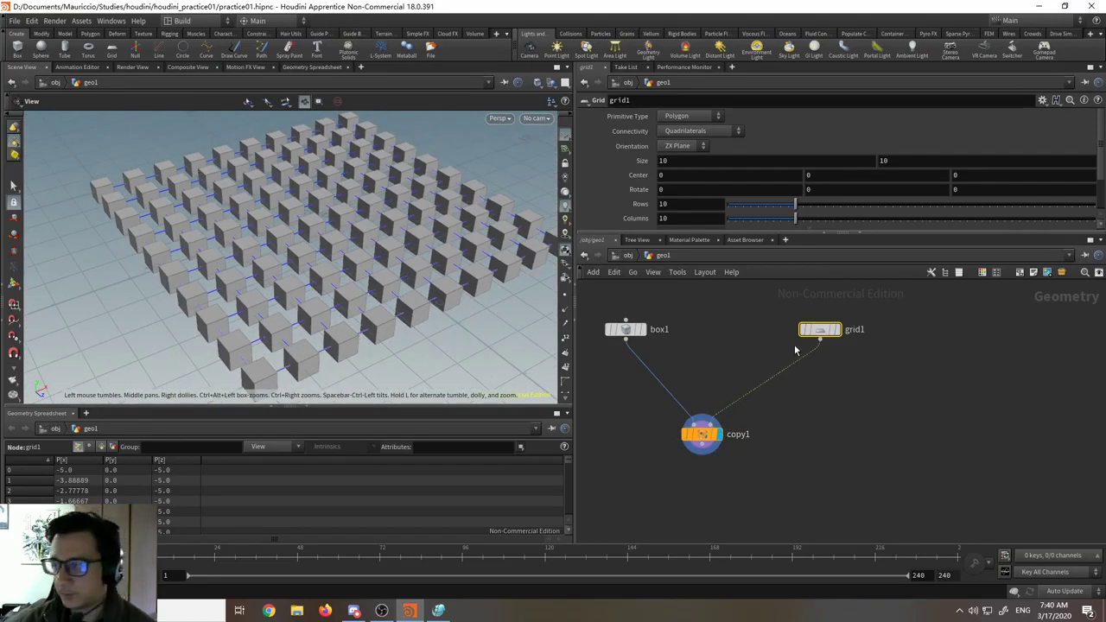
mouse_move(820, 332)
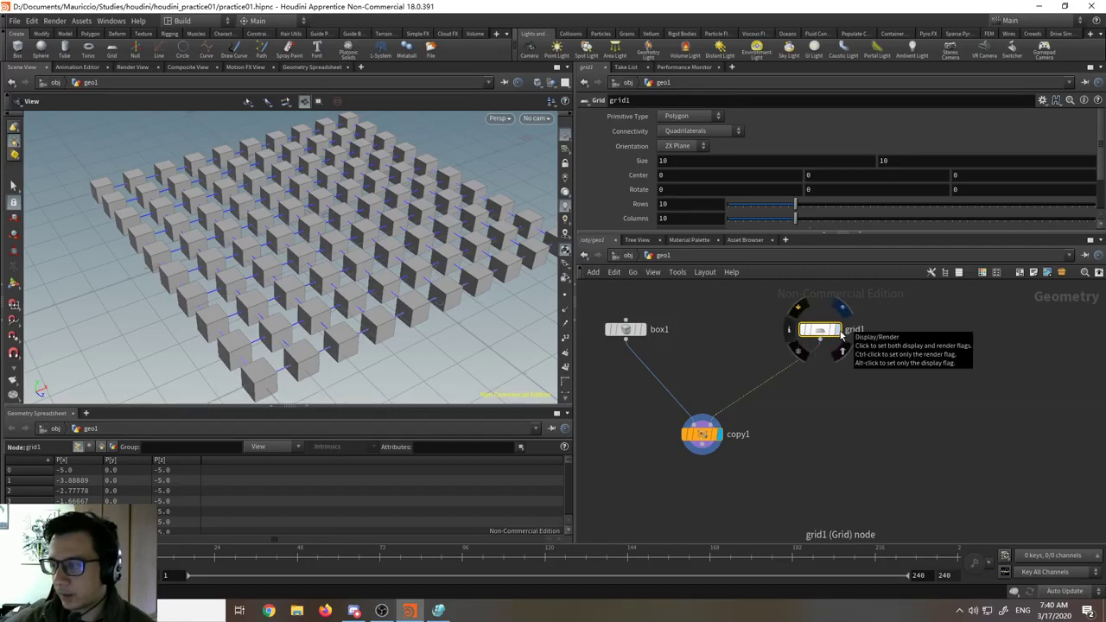
- Set the display flag on grid1 and turn on point numbers to examine how its points are numbered
left_click(841, 336)
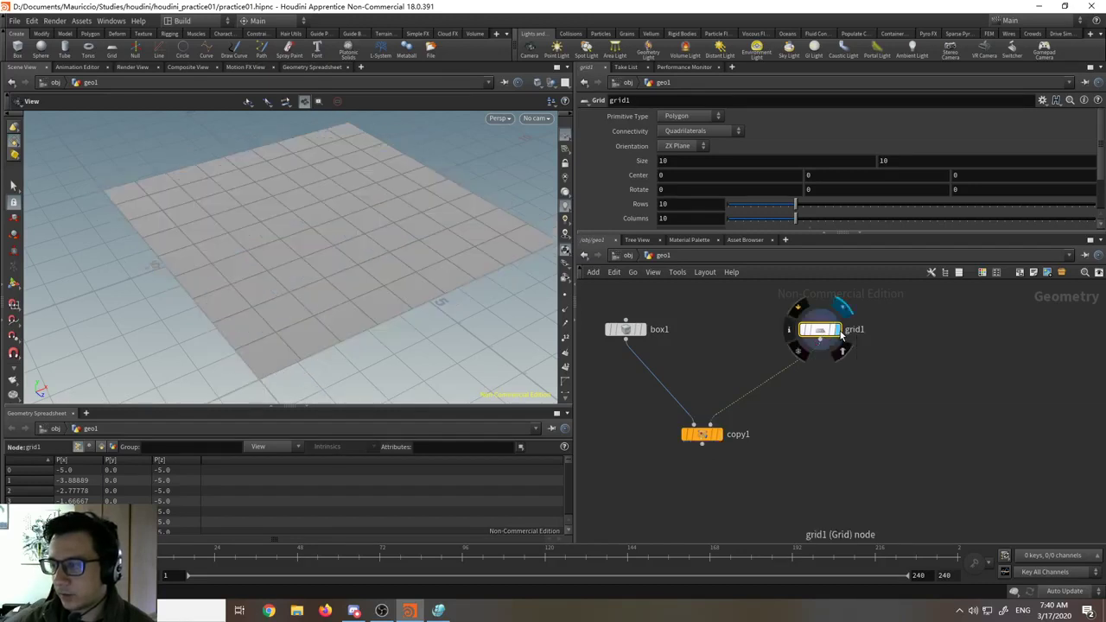
left_click(565, 337)
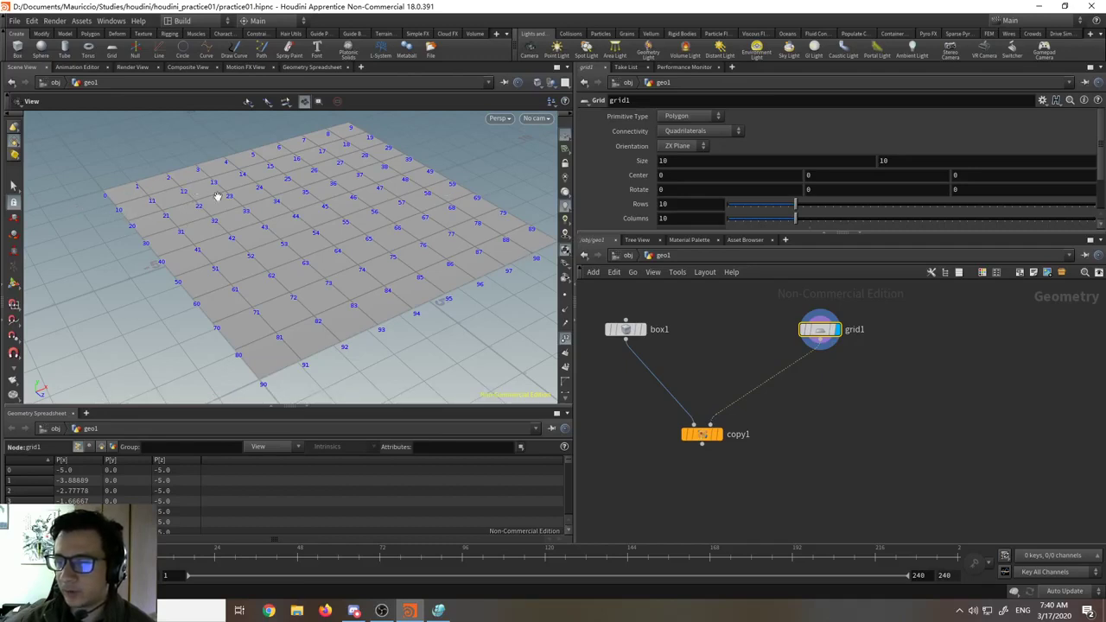
left_click_drag(416, 280, 367, 258)
middle_click_drag(367, 257, 274, 251)
left_click_drag(275, 250, 301, 267)
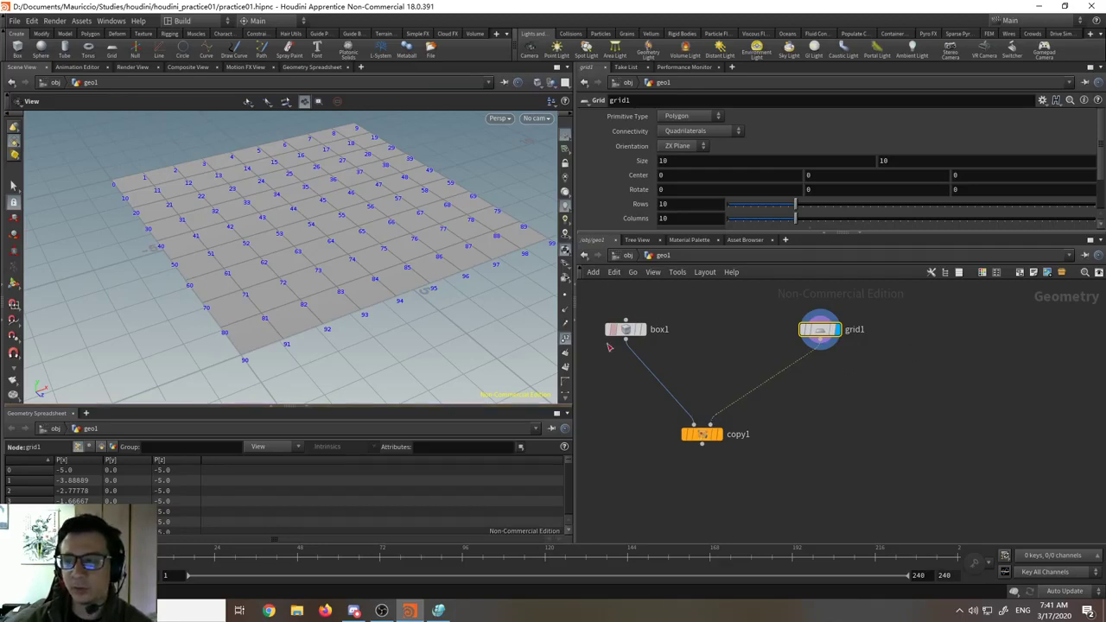
mouse_move(625, 325)
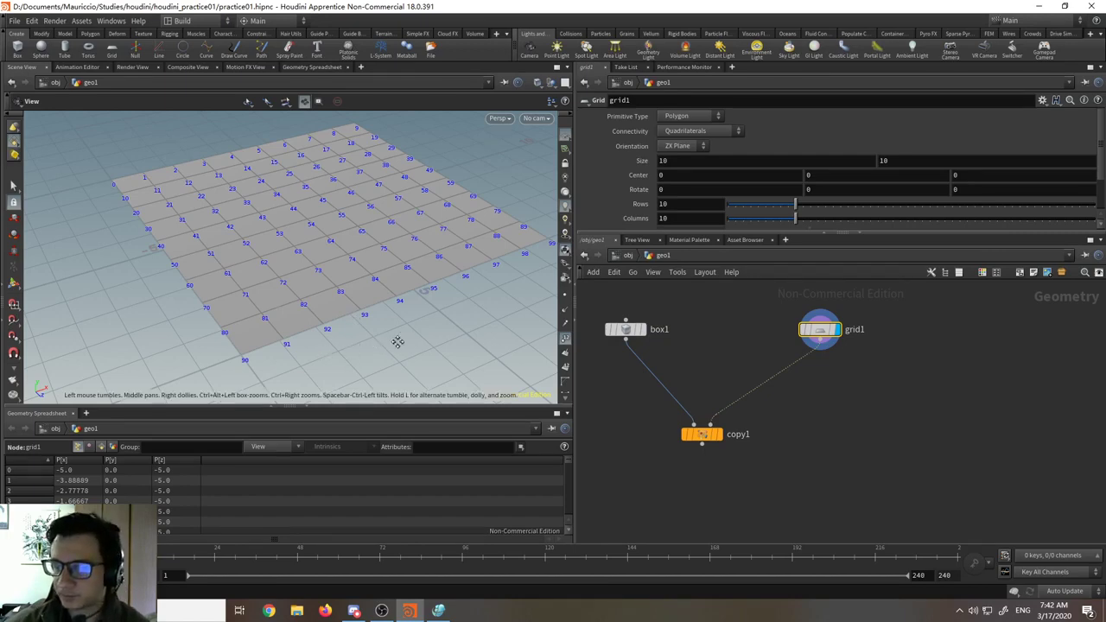
mouse_move(397, 342)
middle_mouse_down()
mouse_move(424, 338)
mouse_move(398, 330)
mouse_move(380, 352)
middle_mouse_up()
right_click_drag(380, 352, 348, 378)
left_click_drag(348, 377, 363, 345)
- Display the copy1 result with its parameters, and space the box1 and copy1 nodes farther apart in the network
mouse_move(721, 442)
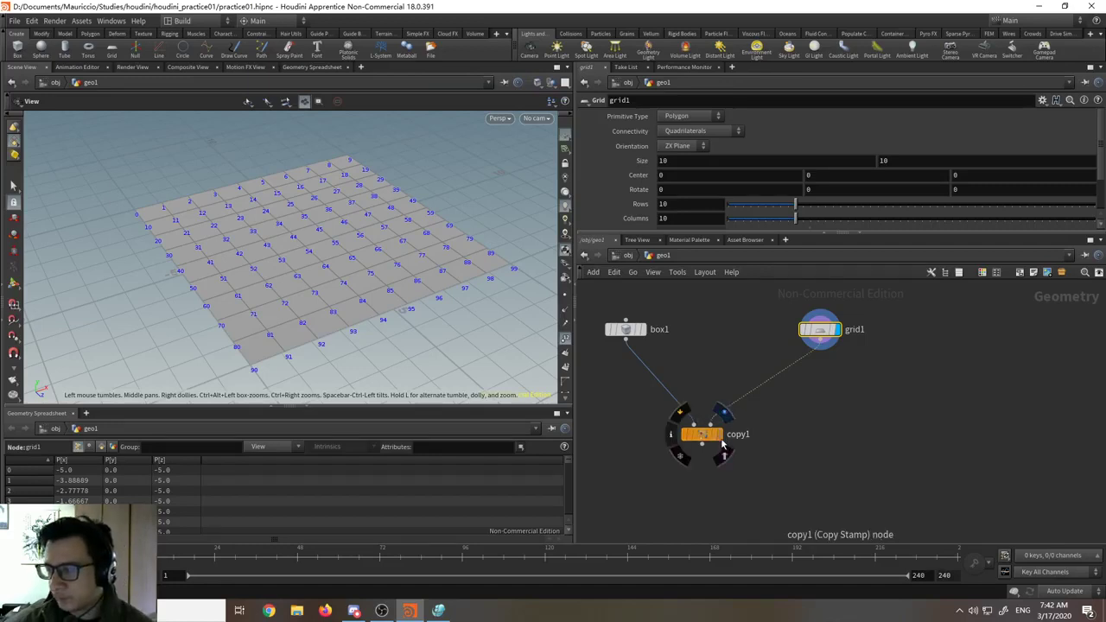
left_click(724, 444)
left_click_drag(703, 443, 716, 455)
left_click(719, 451)
middle_click_drag(637, 326, 714, 351)
left_click_drag(714, 354, 658, 348)
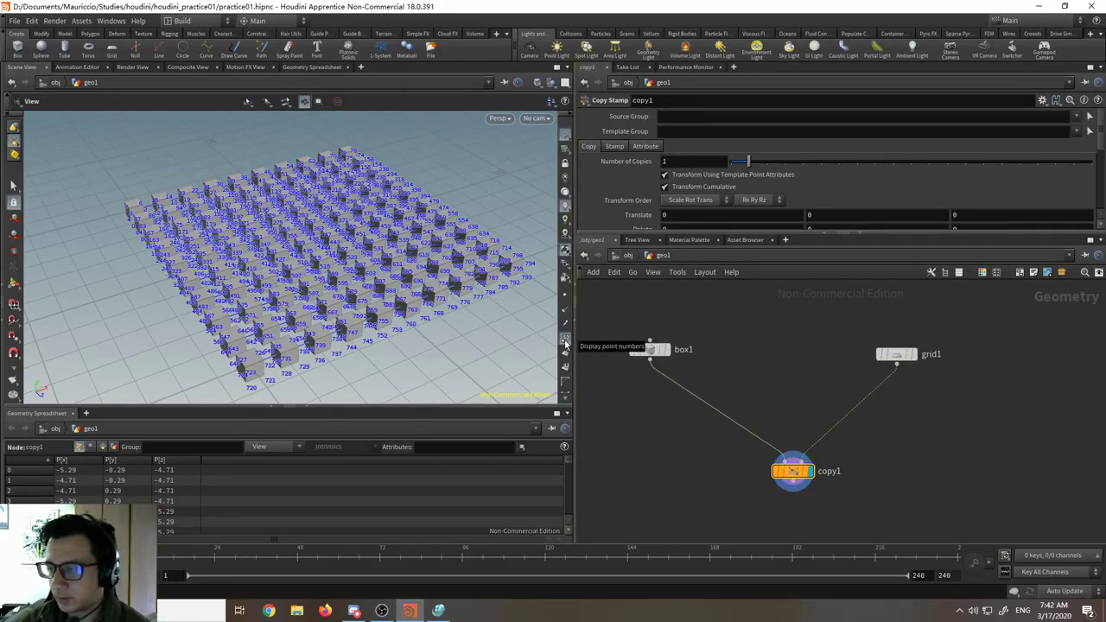
- Examine the point numbers on the copied boxes, up close and across the whole array
left_click_drag(416, 365, 418, 283)
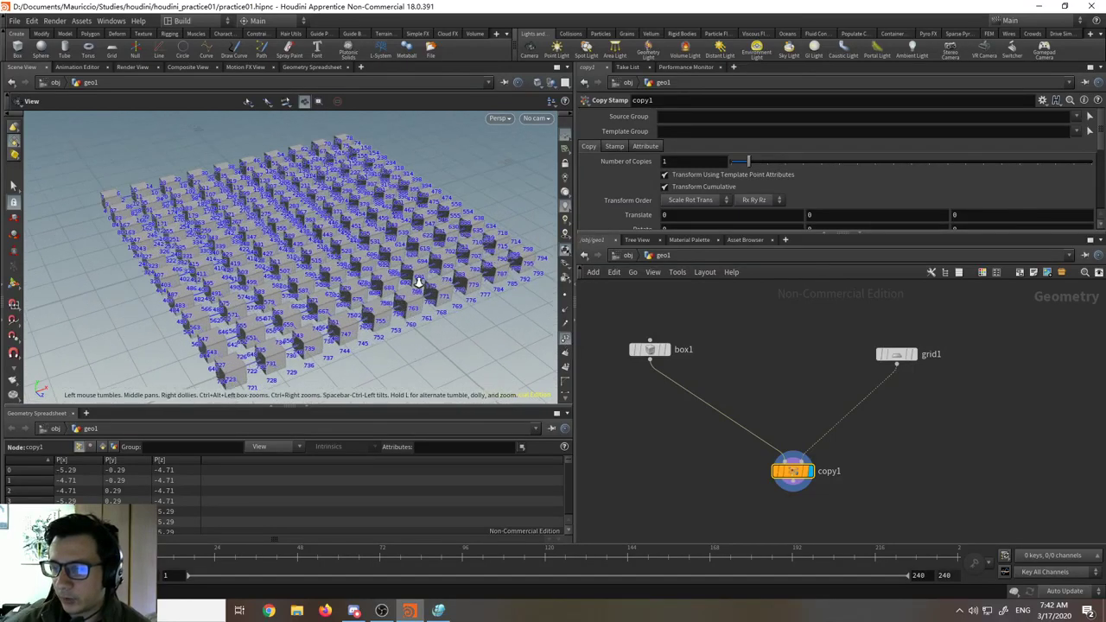
scroll(418, 283, "up", 3)
scroll(377, 215, "up", 3)
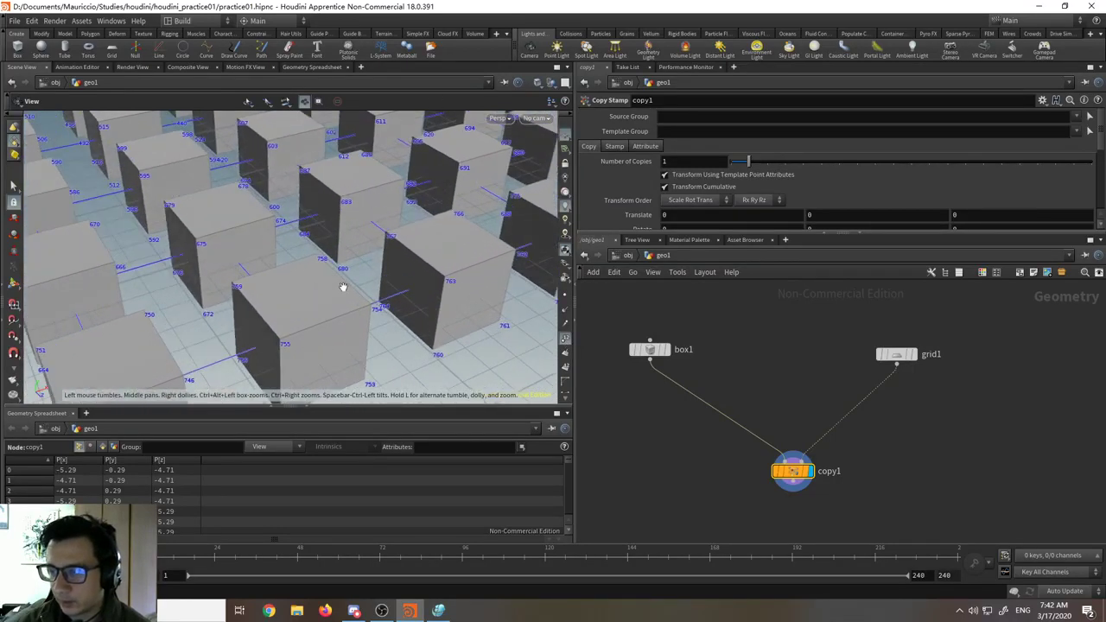
scroll(340, 343, "down", 3)
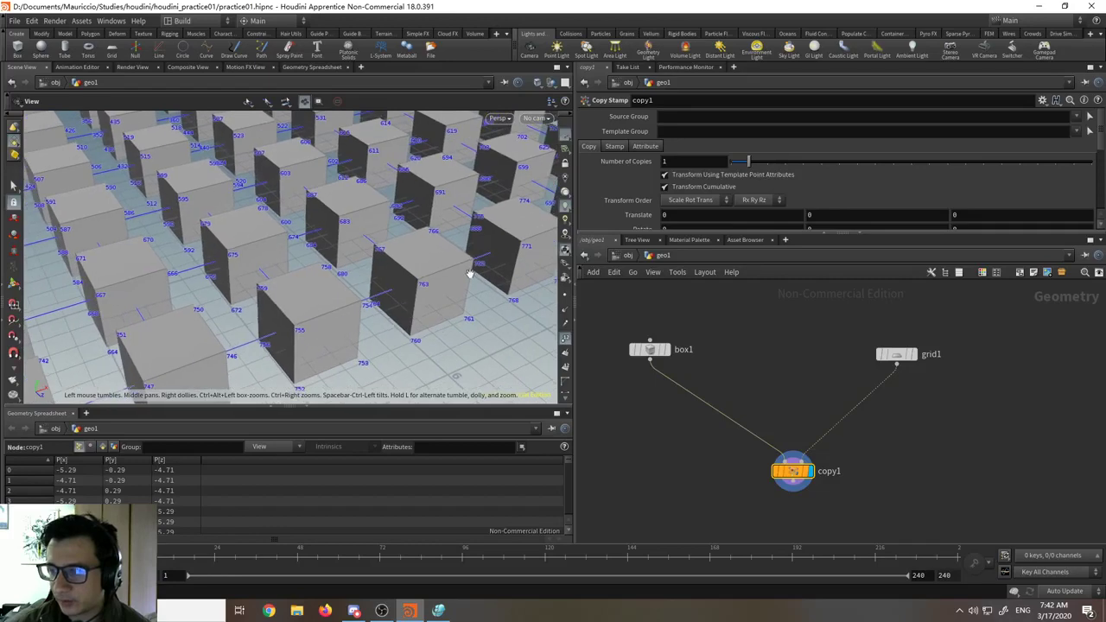
scroll(384, 354, "down", 2)
scroll(380, 352, "up", 2)
scroll(374, 351, "down", 6)
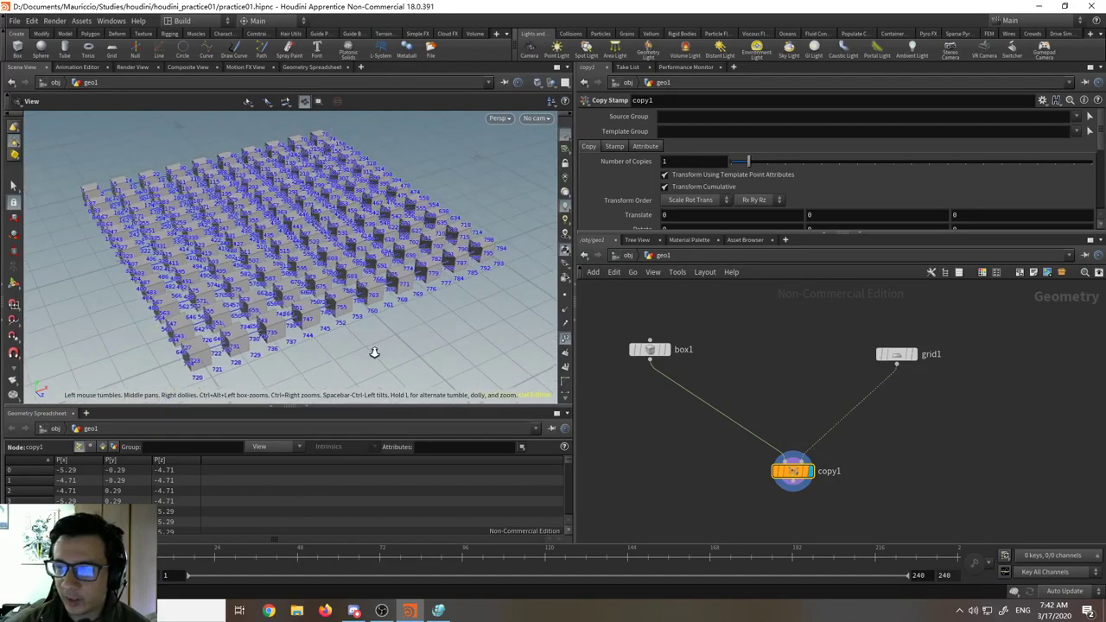
scroll(380, 317, "up", 3)
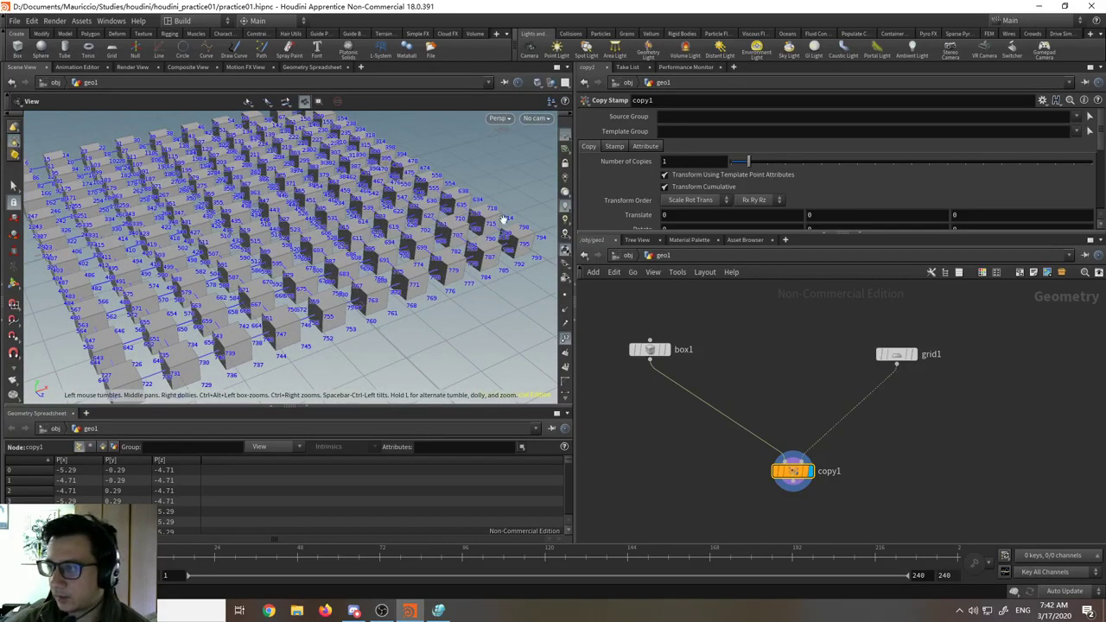
- Show copy1's Stamp settings and review its full point list in the Geometry Spreadsheet
left_click(615, 146)
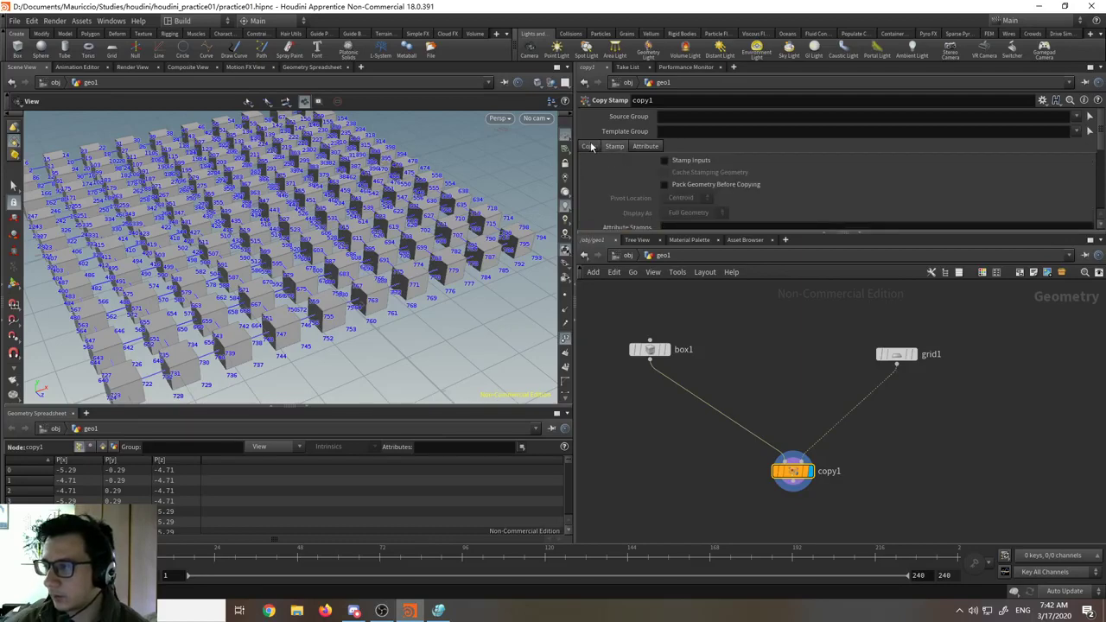
left_click(590, 147)
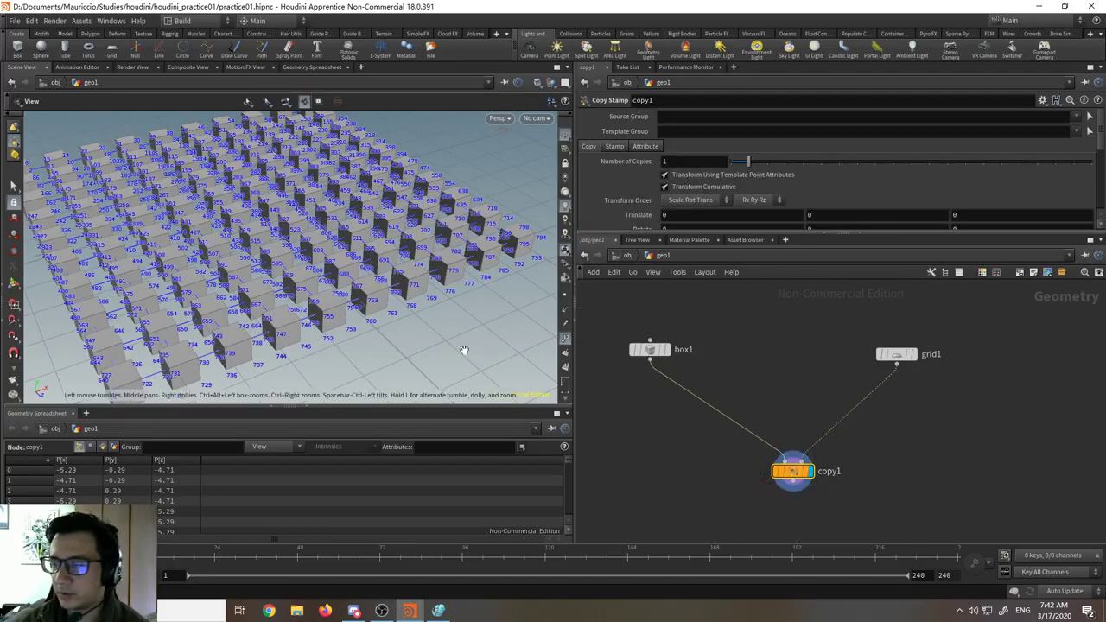
left_click_drag(380, 330, 447, 306)
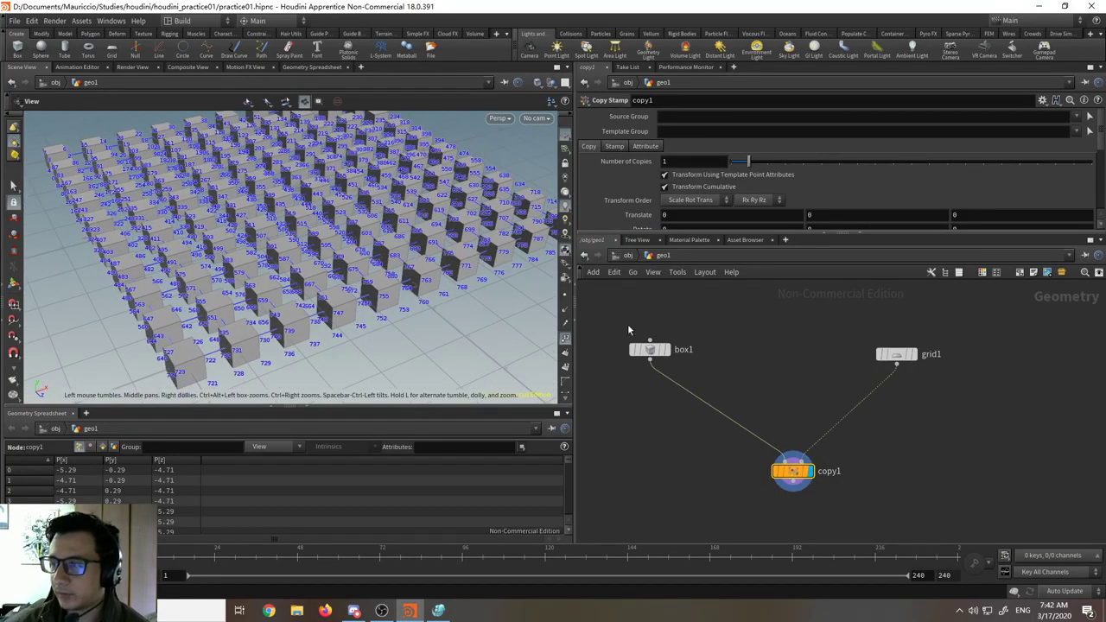
left_click(614, 147)
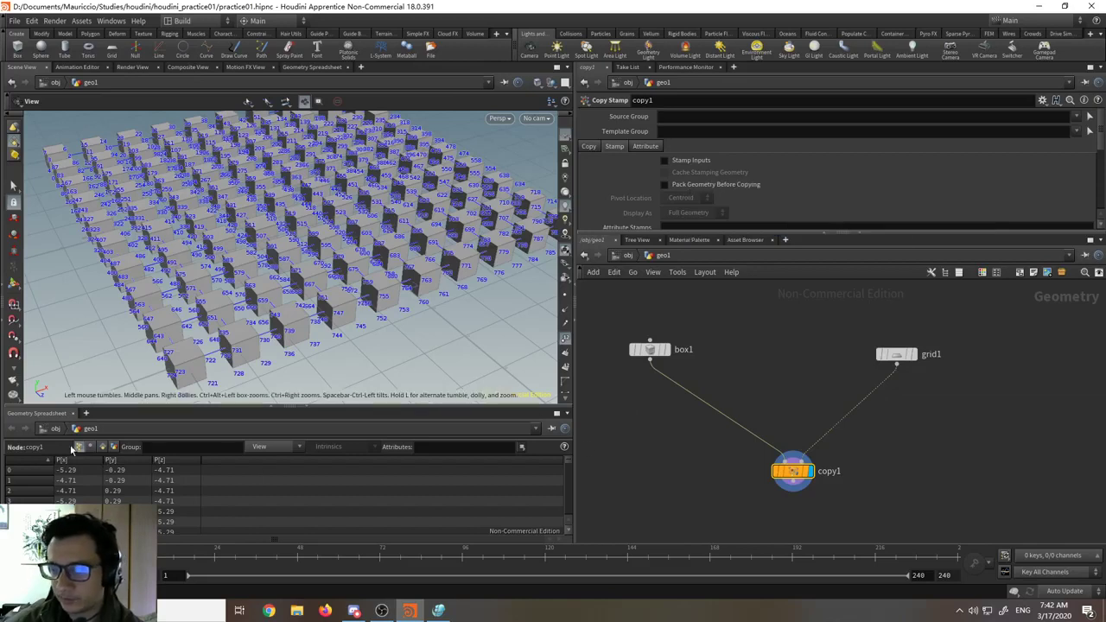
left_click_drag(567, 461, 570, 522)
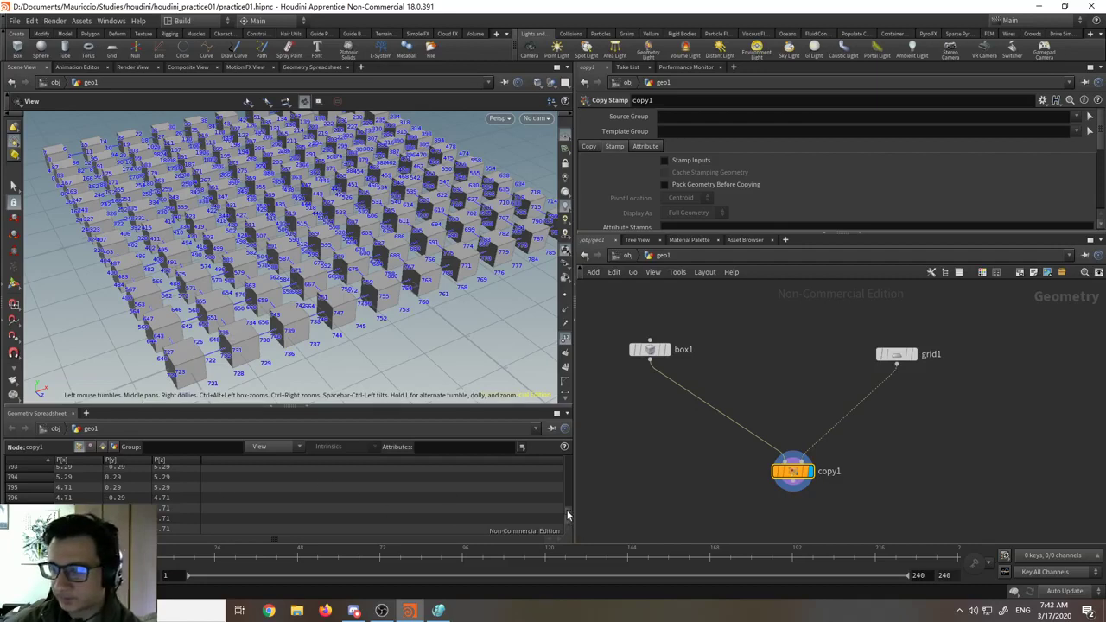
left_click_drag(568, 516, 566, 455)
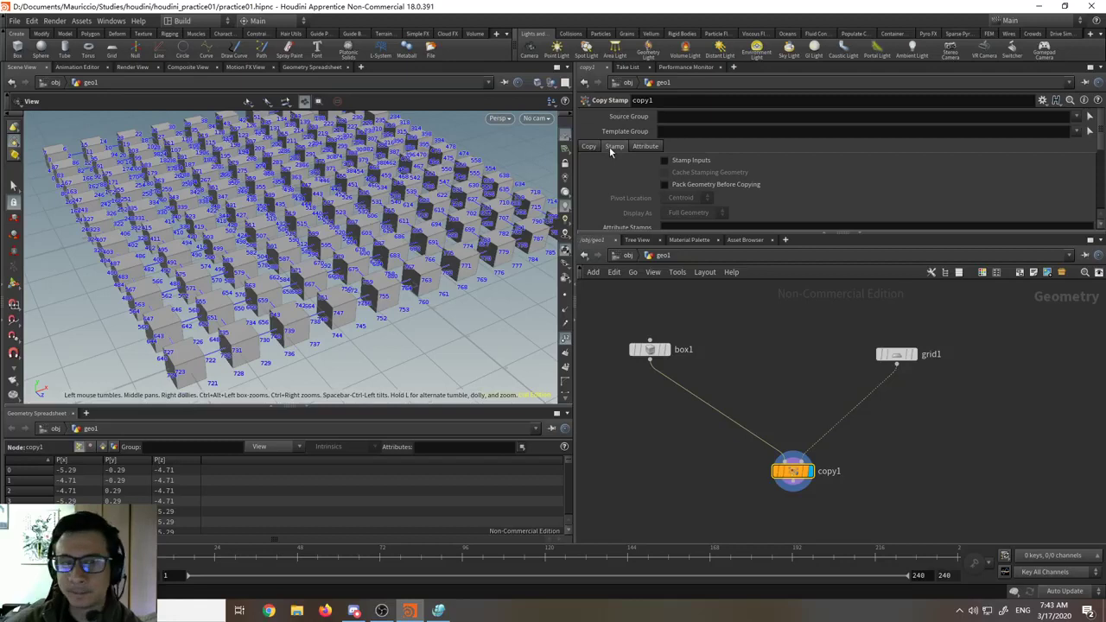
- Enable Pack Geometry Before Copying on copy1 and review the packed point list in the Geometry Spreadsheet
left_click(663, 185)
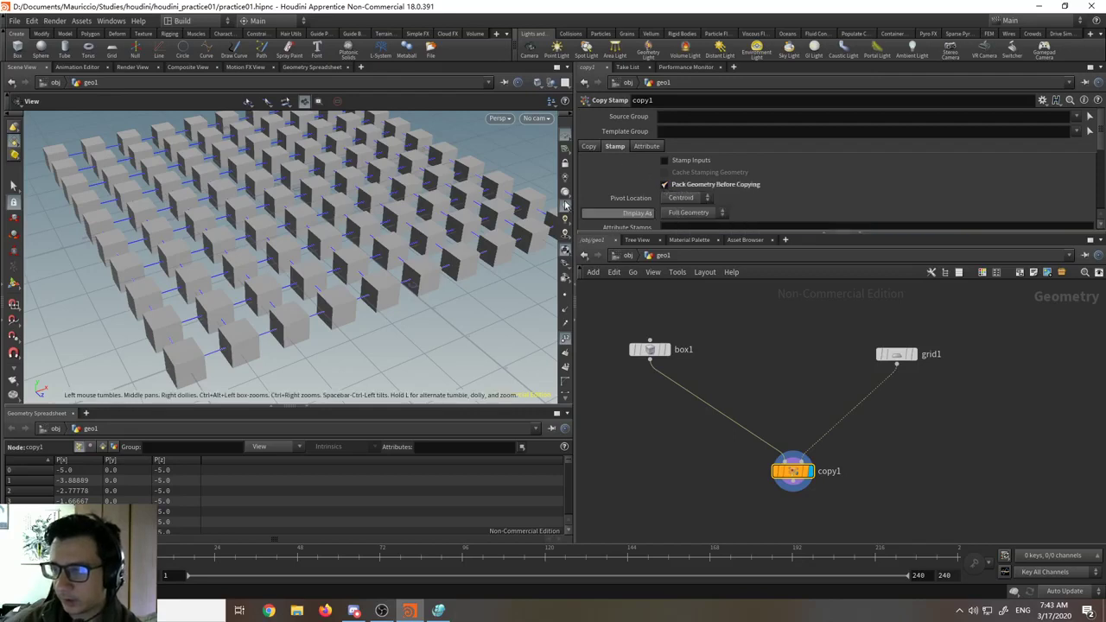
left_click_drag(568, 466, 568, 518)
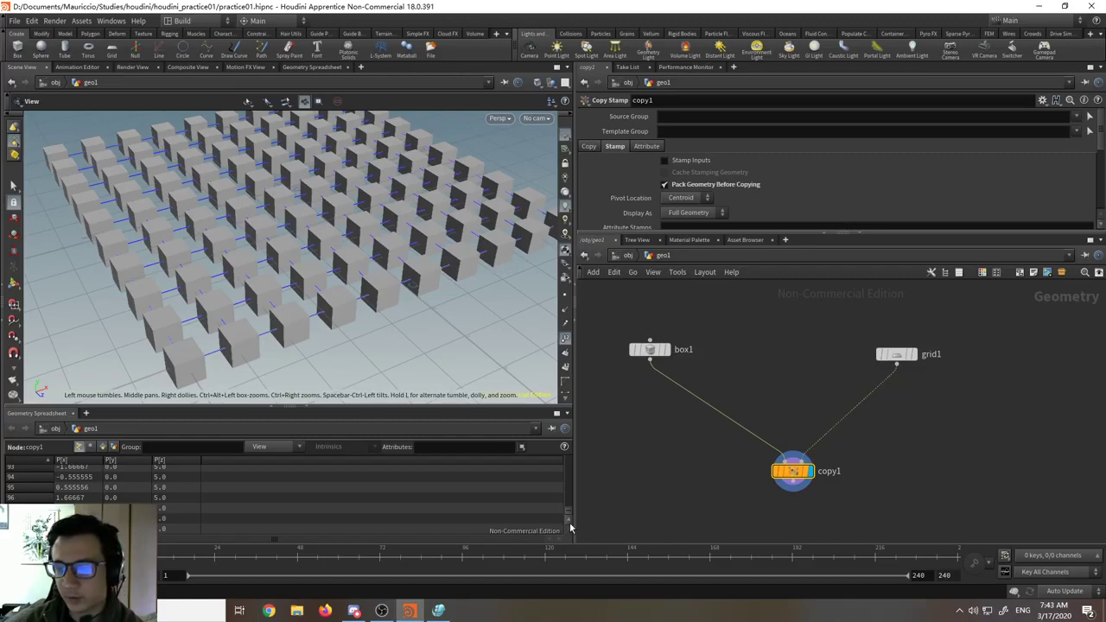
left_click_drag(577, 472, 574, 458)
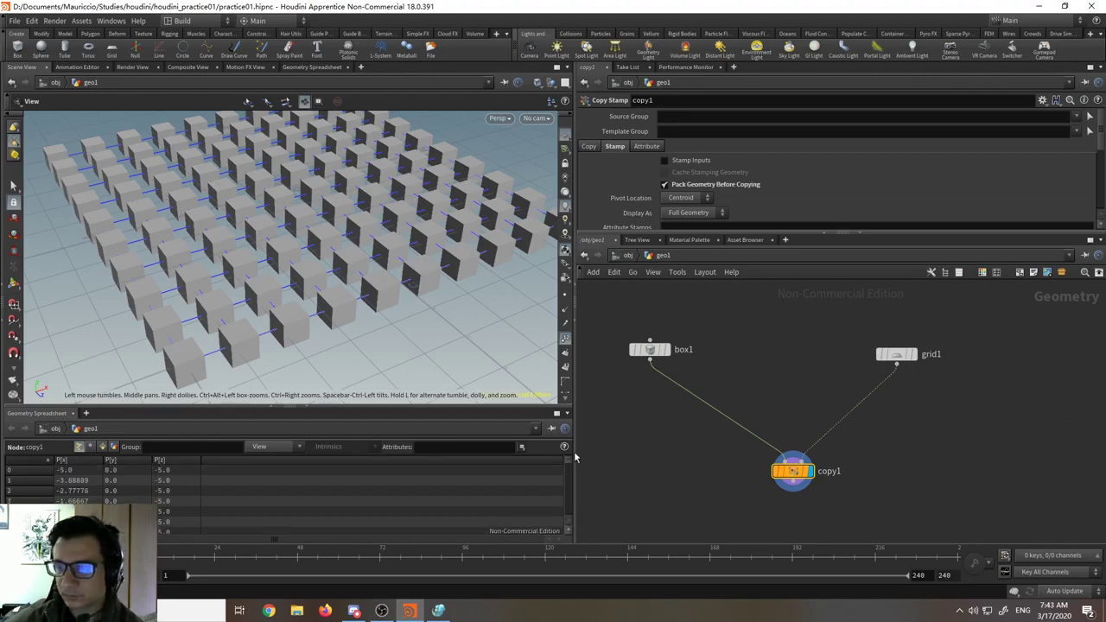
- Move box1 farther away from grid1 in the network to free space between them
middle_click_drag(653, 386, 689, 393)
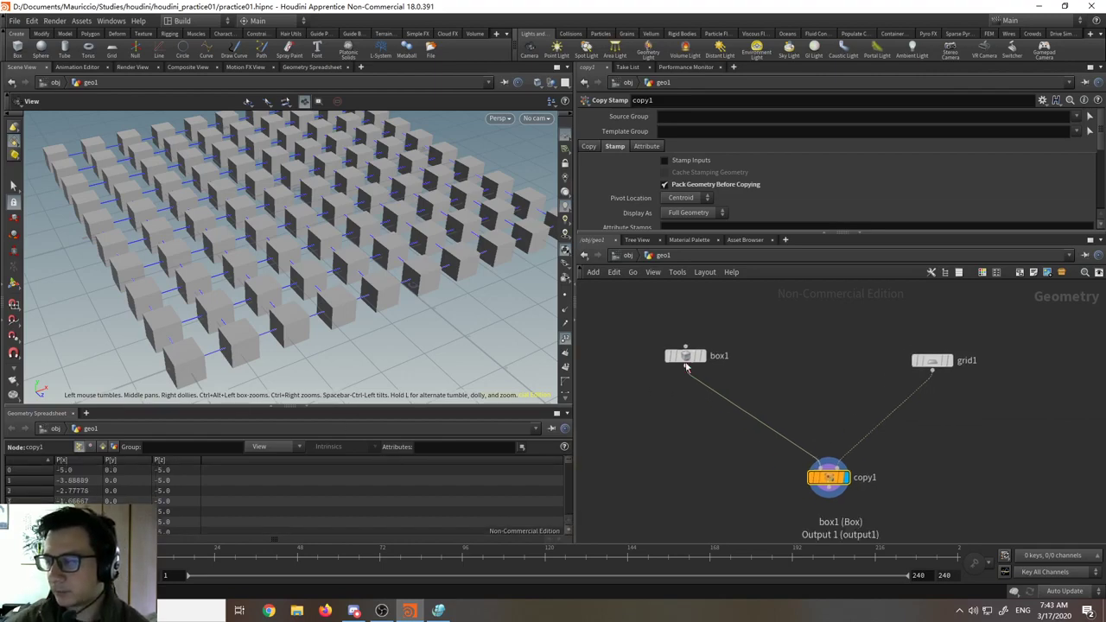
left_click_drag(683, 358, 629, 364)
left_click(629, 362)
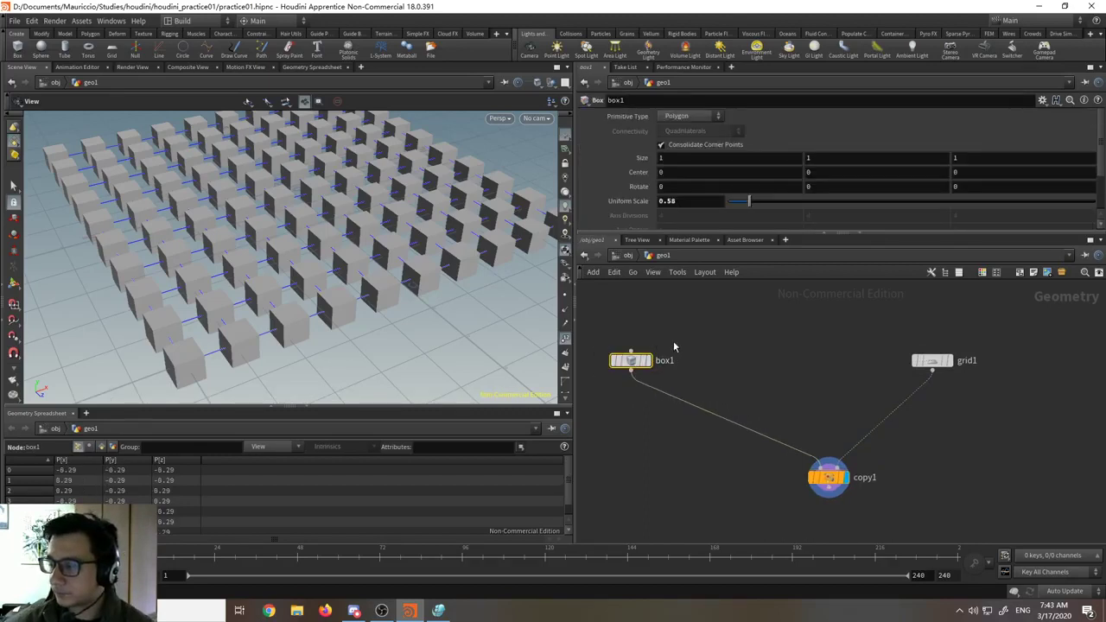
left_click(717, 364)
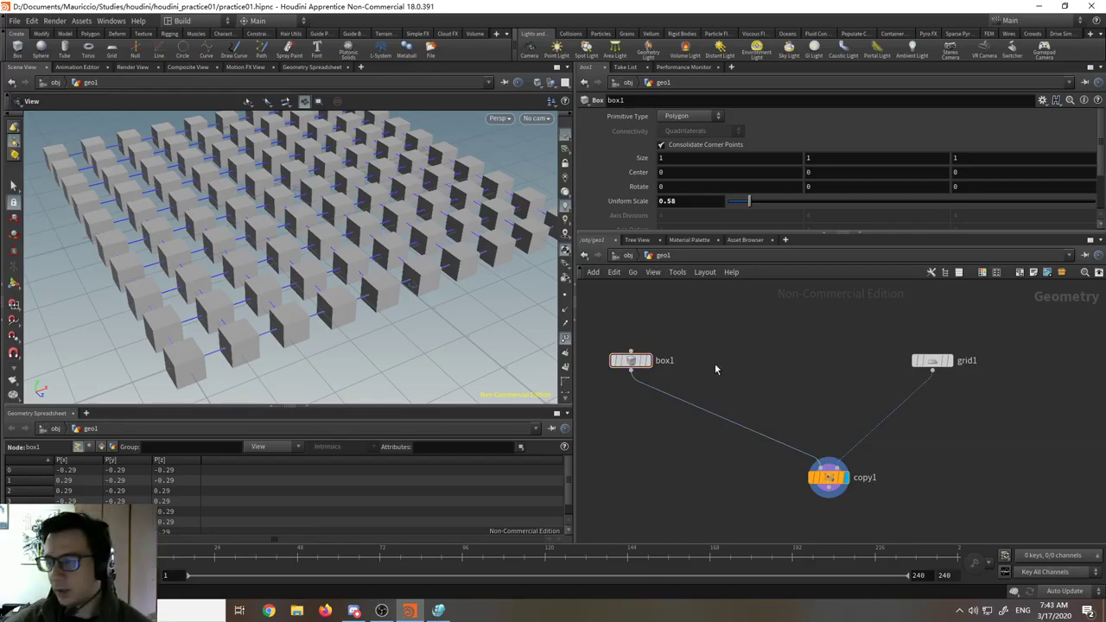
- Add a Sphere node between box1 and grid1 and set its template flag to preview it over the copies
key("Tab")
type("spher")
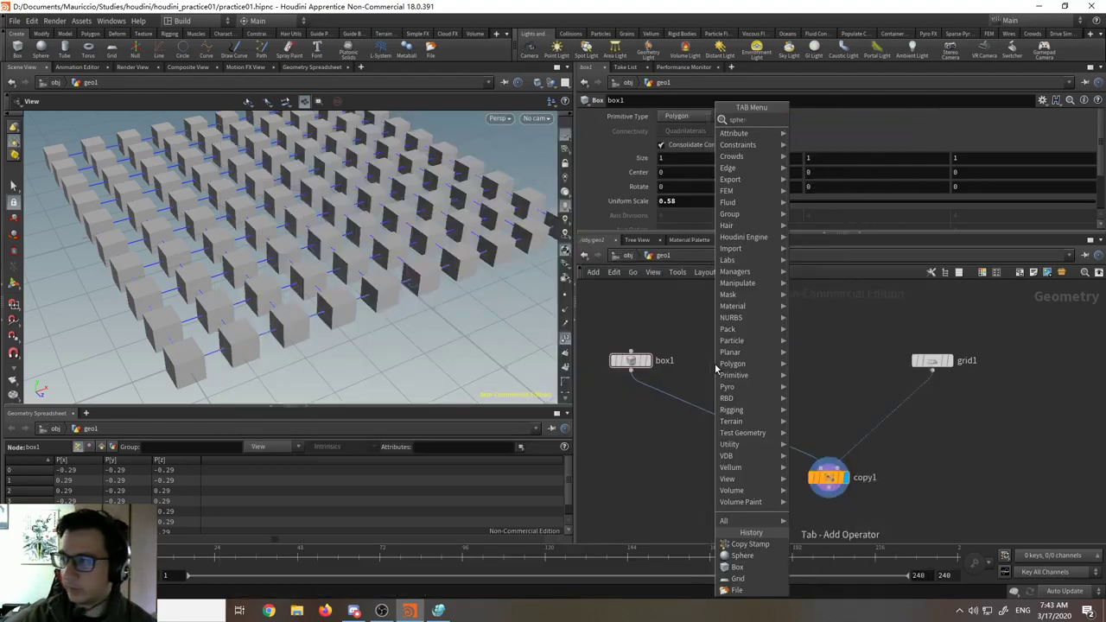
type("e")
key("Return")
left_click(714, 364)
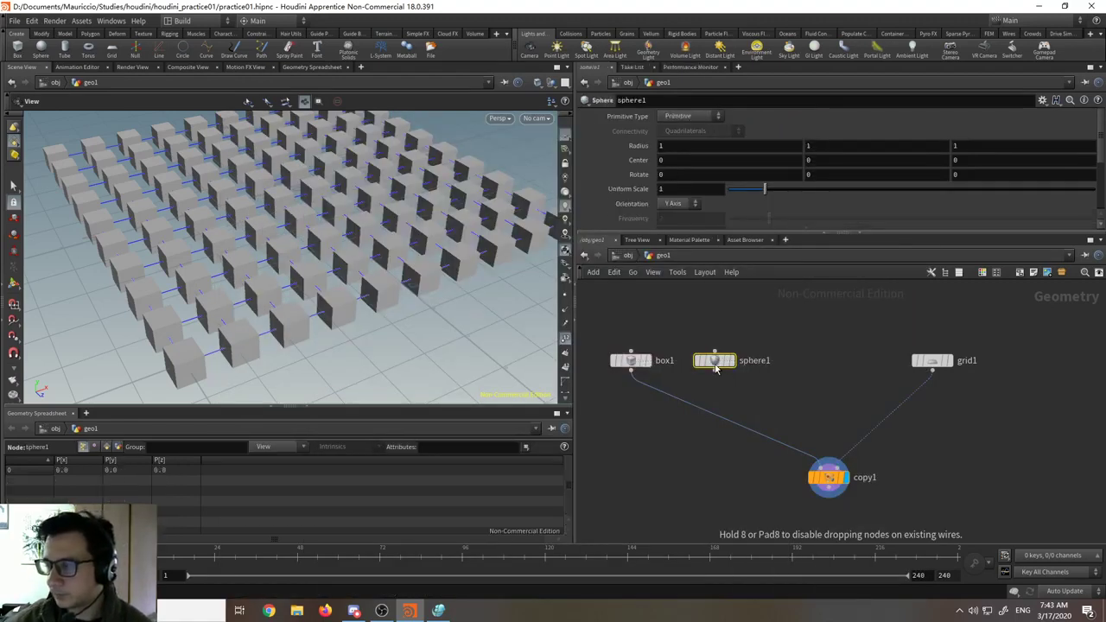
key("e")
left_click(716, 363)
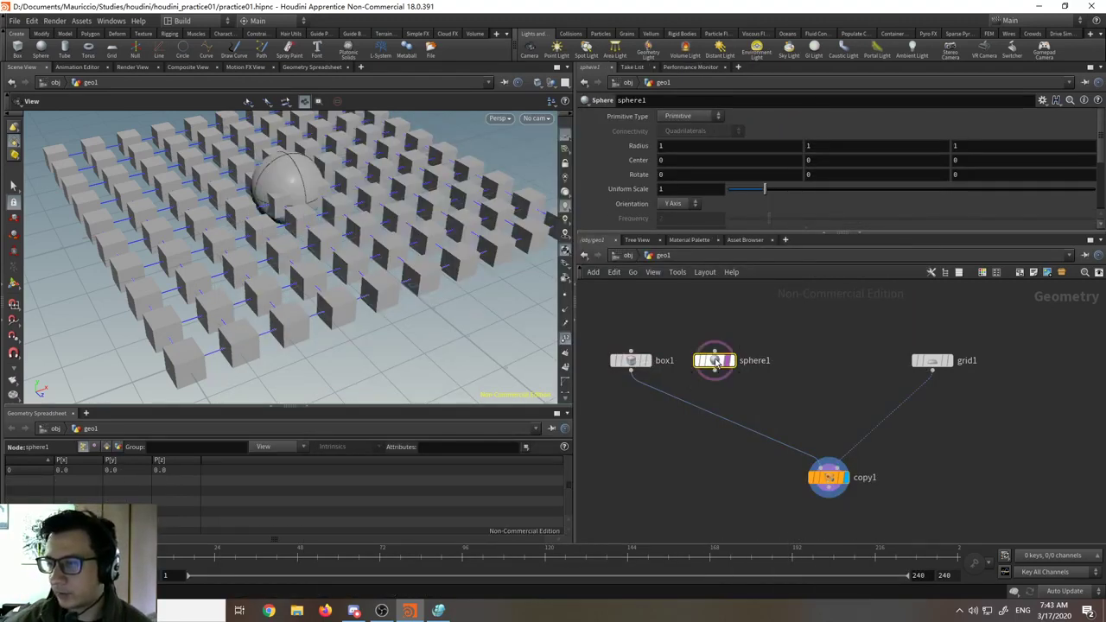
- Set sphere1's primitive type to Polygon Mesh and hide the point numbers in the viewport
left_click(691, 116)
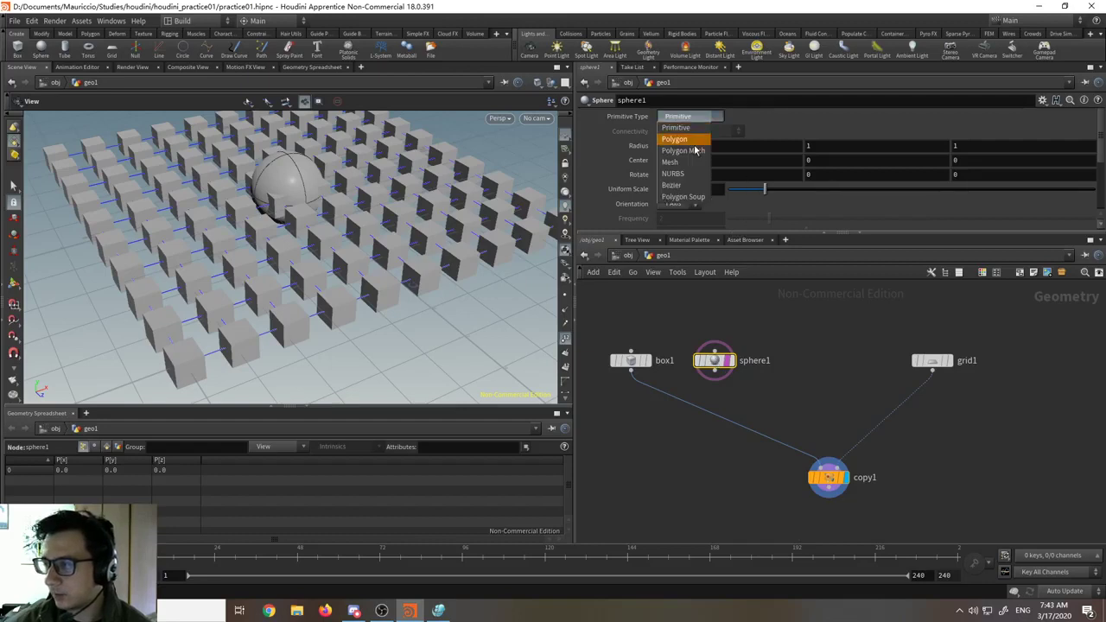
left_click(696, 147)
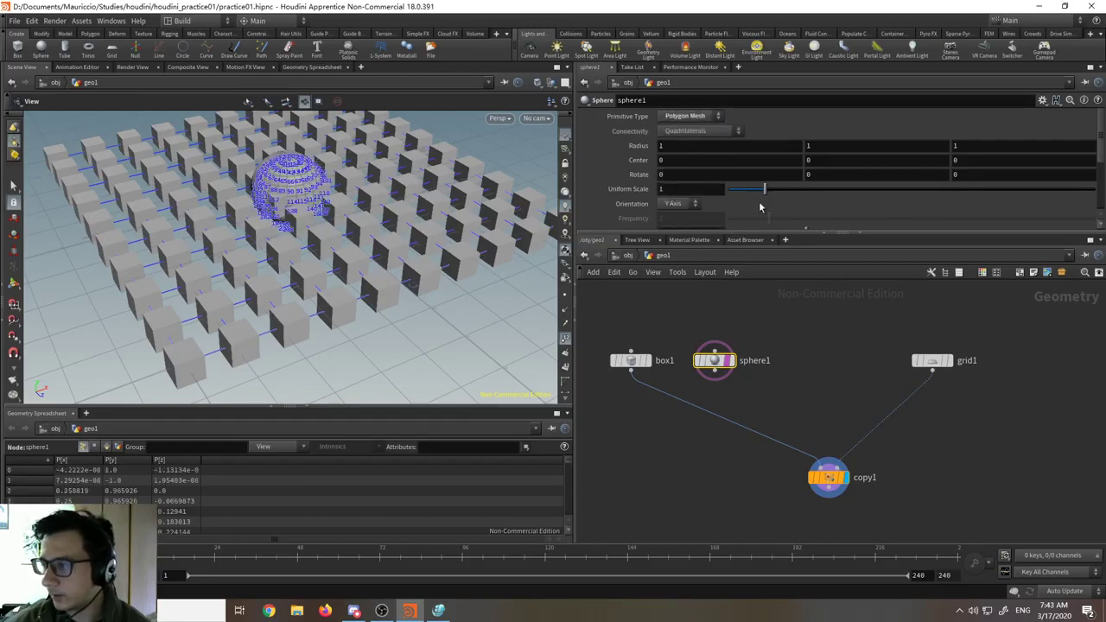
left_click(564, 337)
- Set sphere1 to 10 rows and 10 columns with a uniform scale of 0.52
scroll(719, 139, "down", 2)
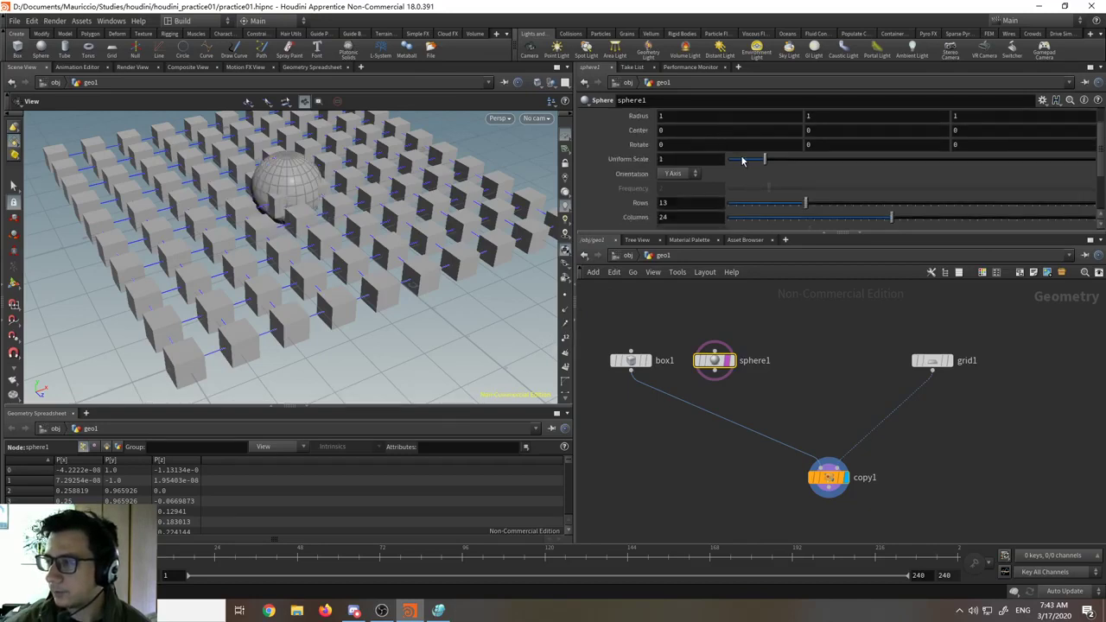
left_click_drag(803, 203, 785, 222)
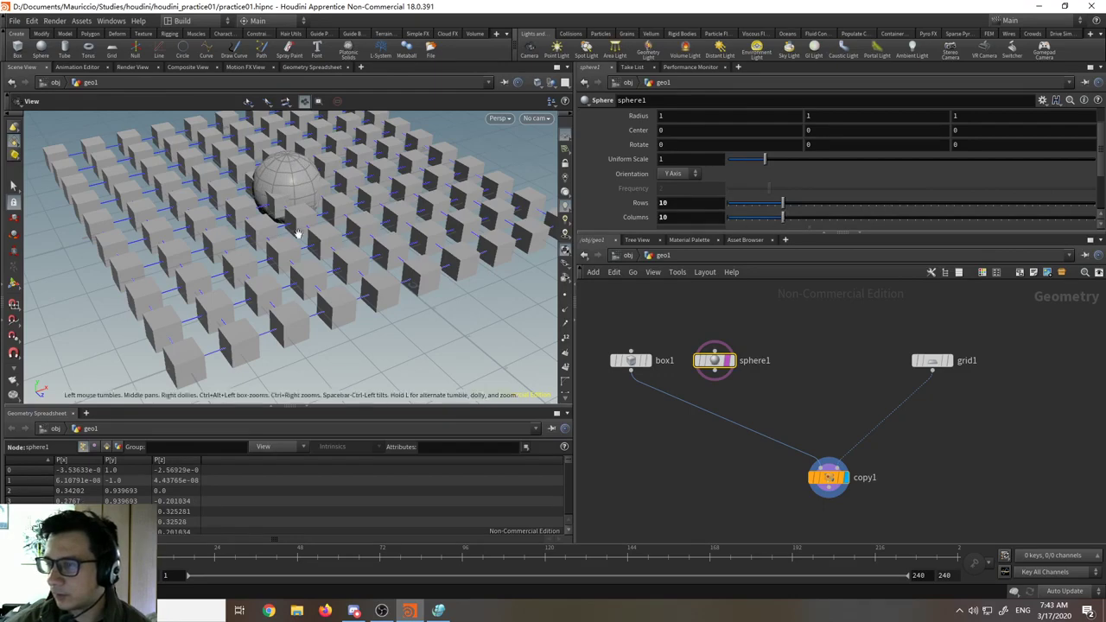
middle_click_drag(296, 227, 330, 225)
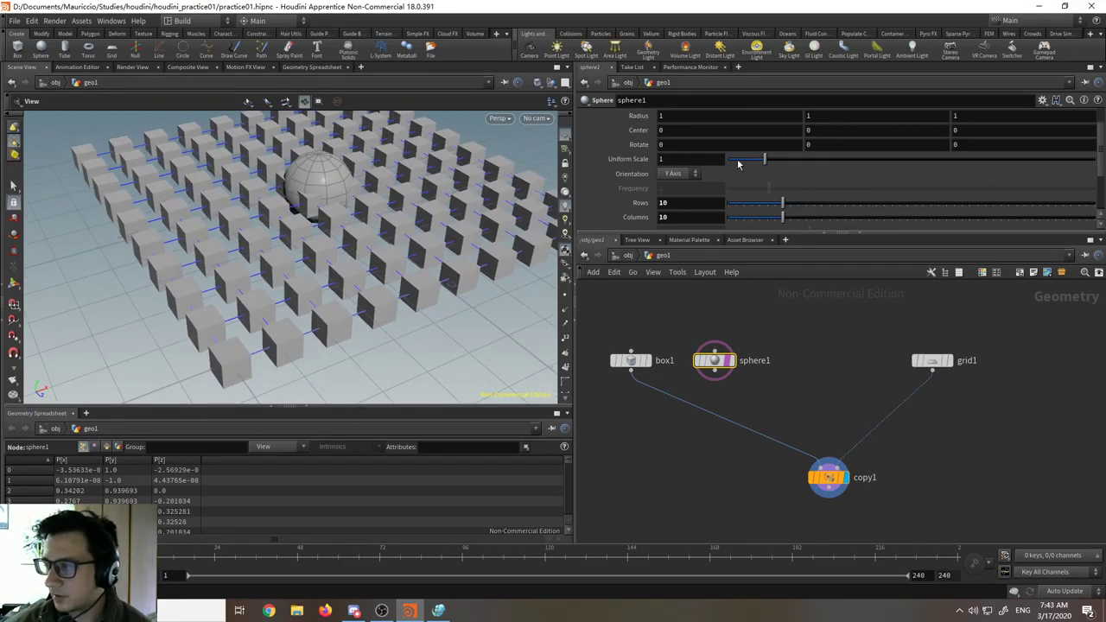
left_click_drag(763, 161, 747, 166)
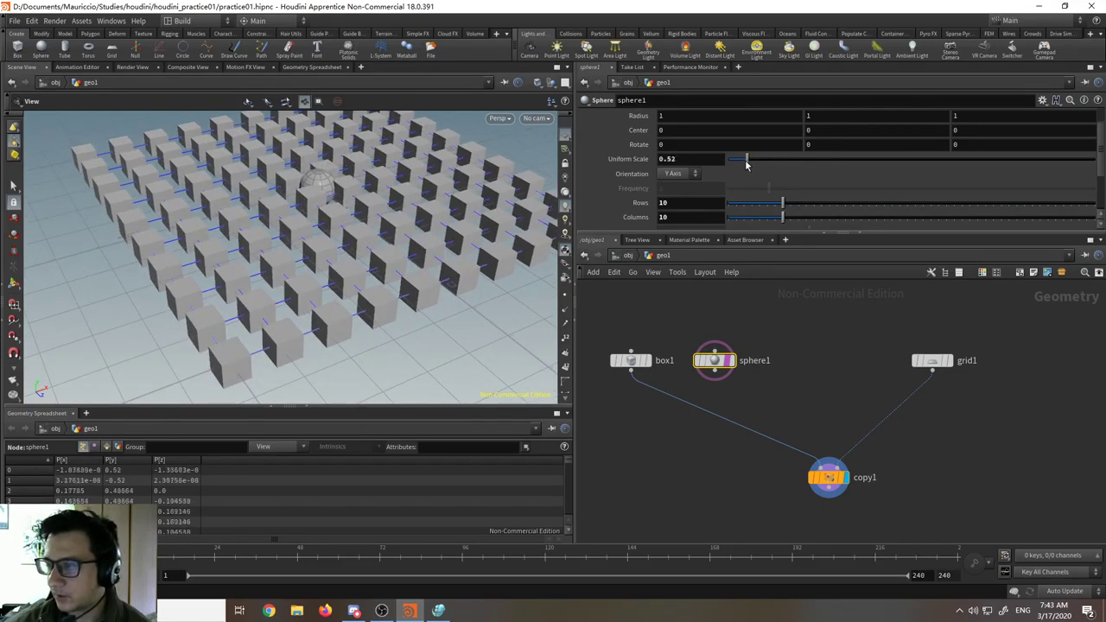
- Display sphere1 on its own, clear its template flag, and switch the display to box1
left_click(730, 361)
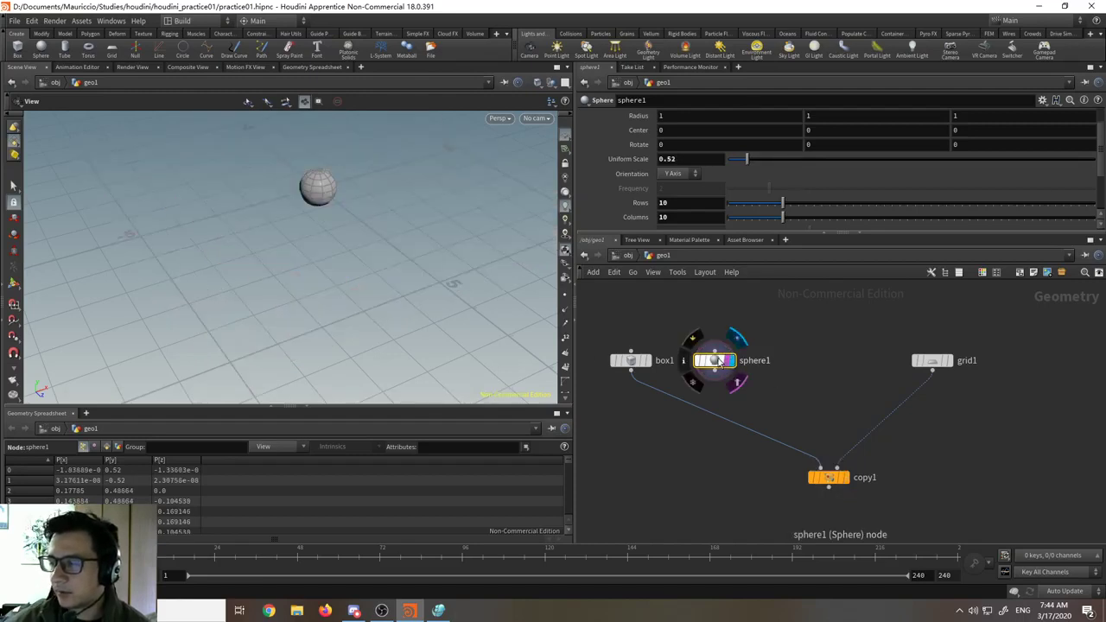
left_click(716, 365)
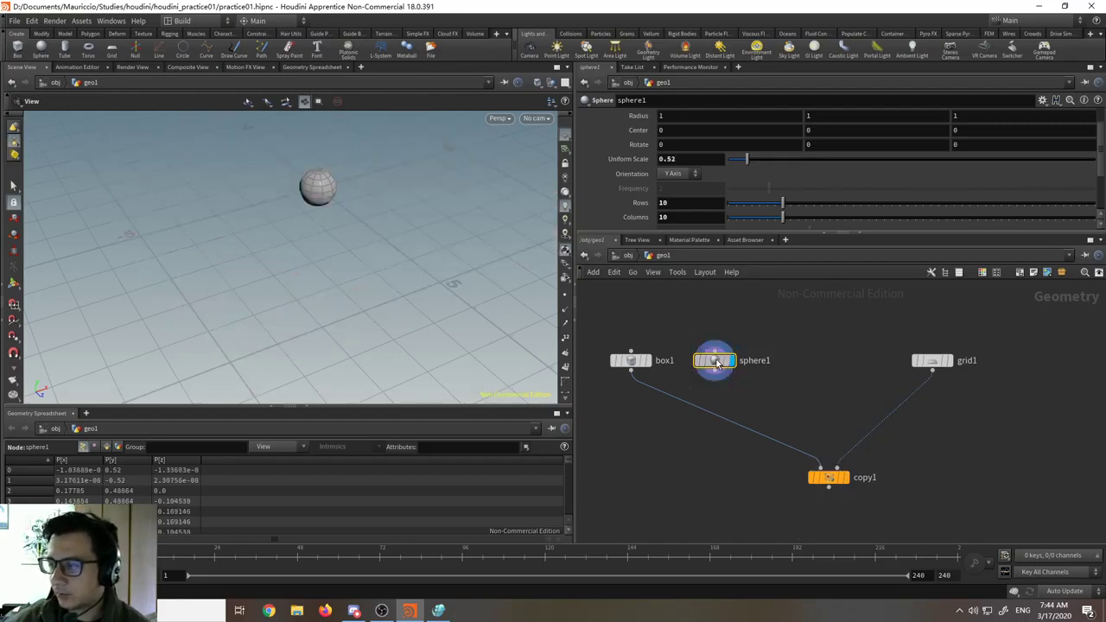
left_click(643, 364)
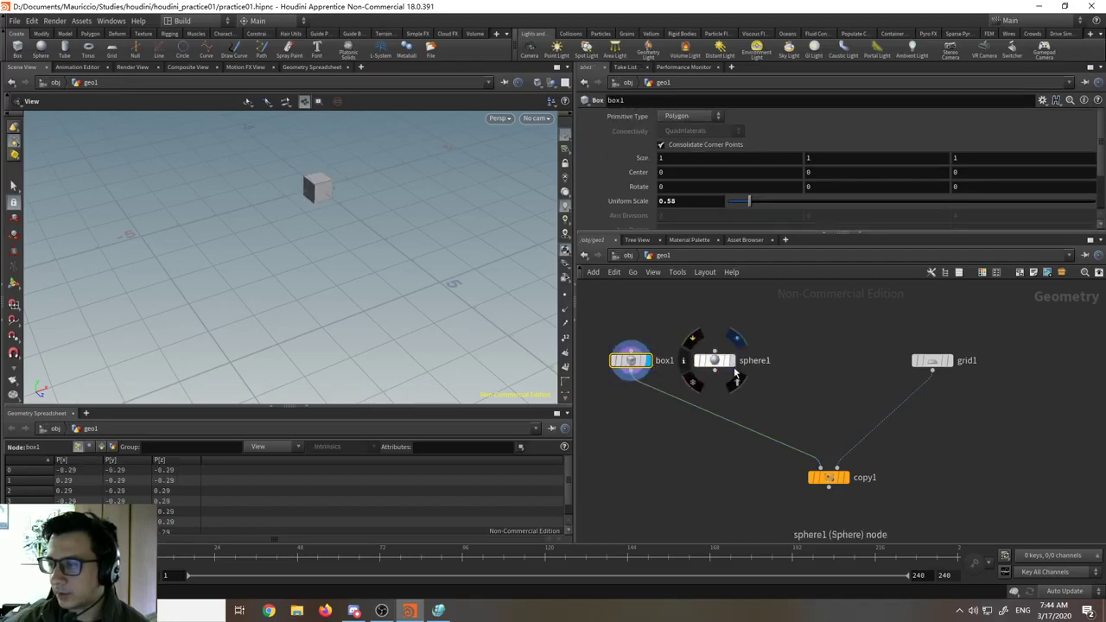
- Connect sphere1 to copy1's first input in place of box1 and display the copy1 result
left_click(730, 337)
left_click(652, 361)
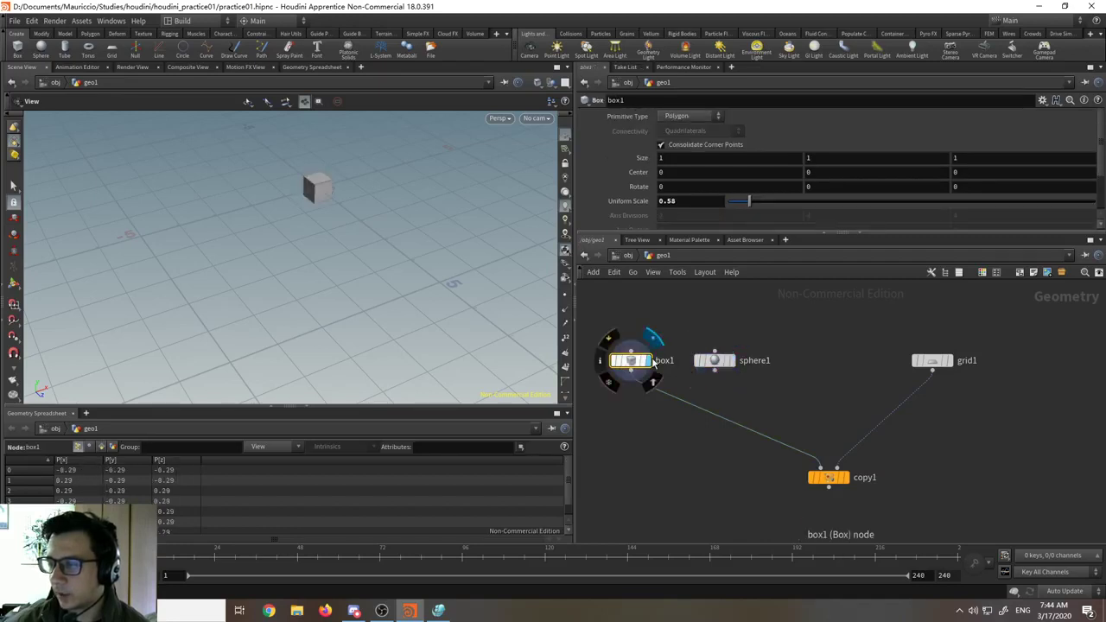
left_click_drag(714, 370, 820, 467)
left_click(843, 477)
scroll(343, 358, "up", 5)
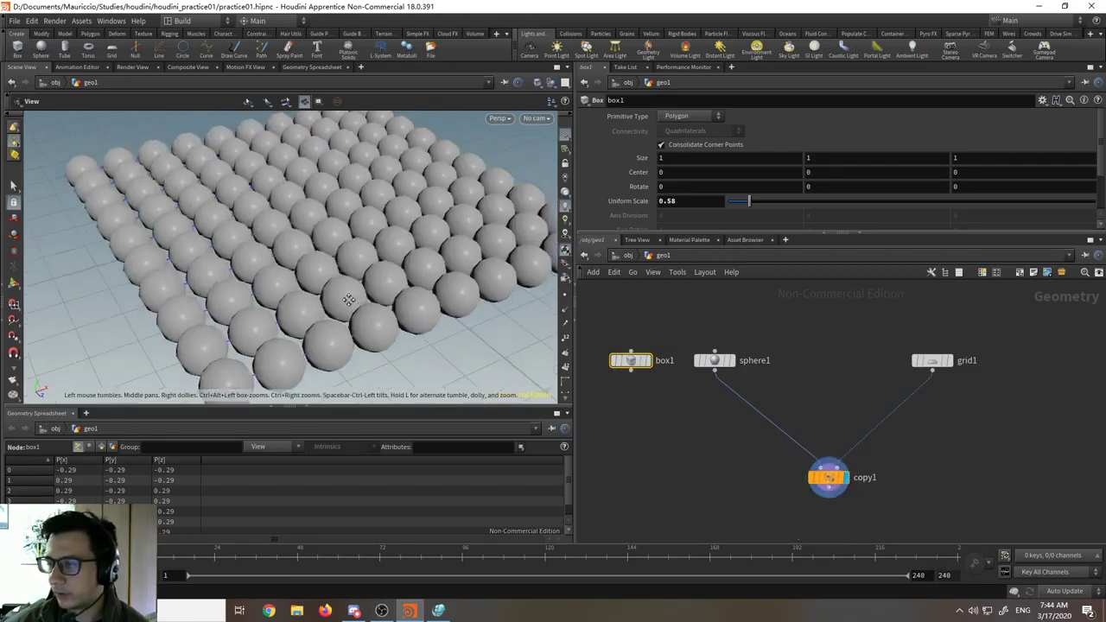
scroll(344, 358, "down", 3)
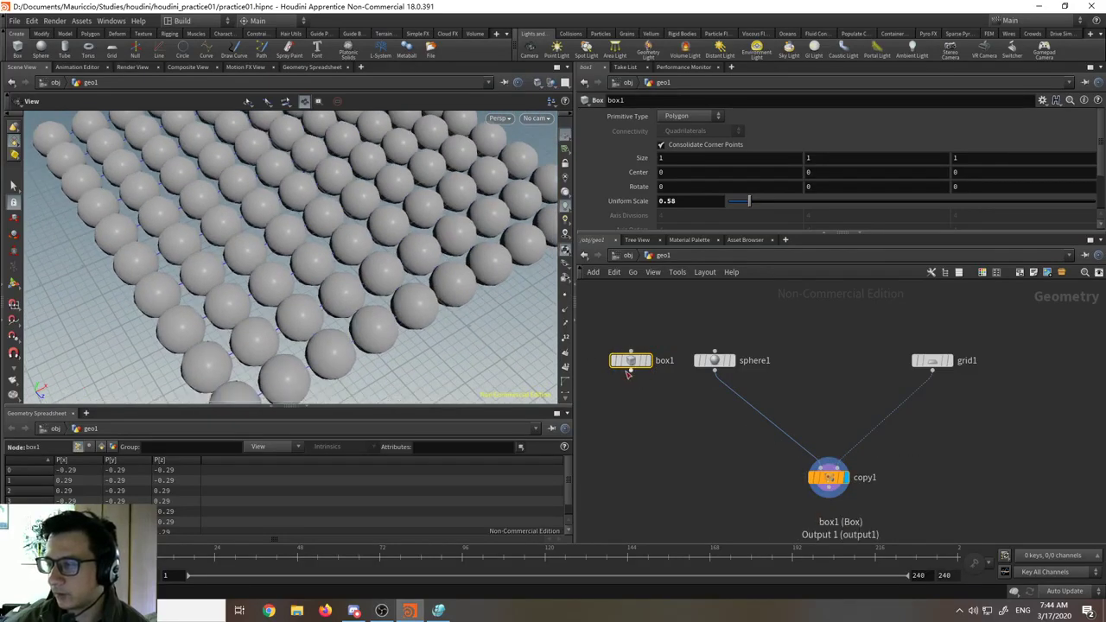
- Reconnect box1 to copy1's first input and insert a Switch node into the connection between them
left_click_drag(679, 409, 805, 466)
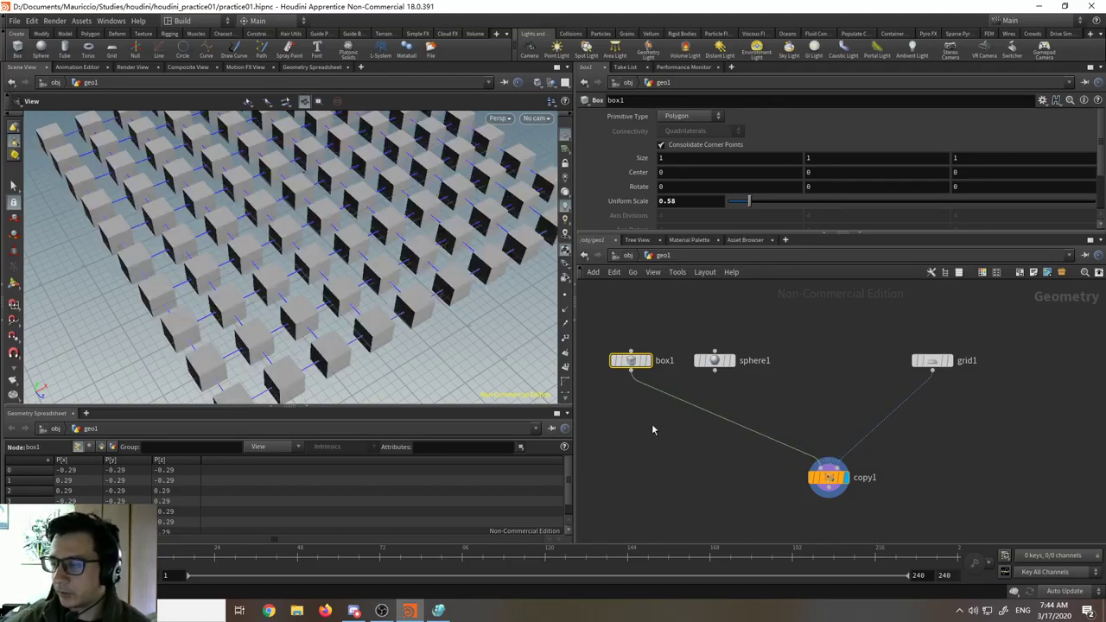
left_click(624, 395)
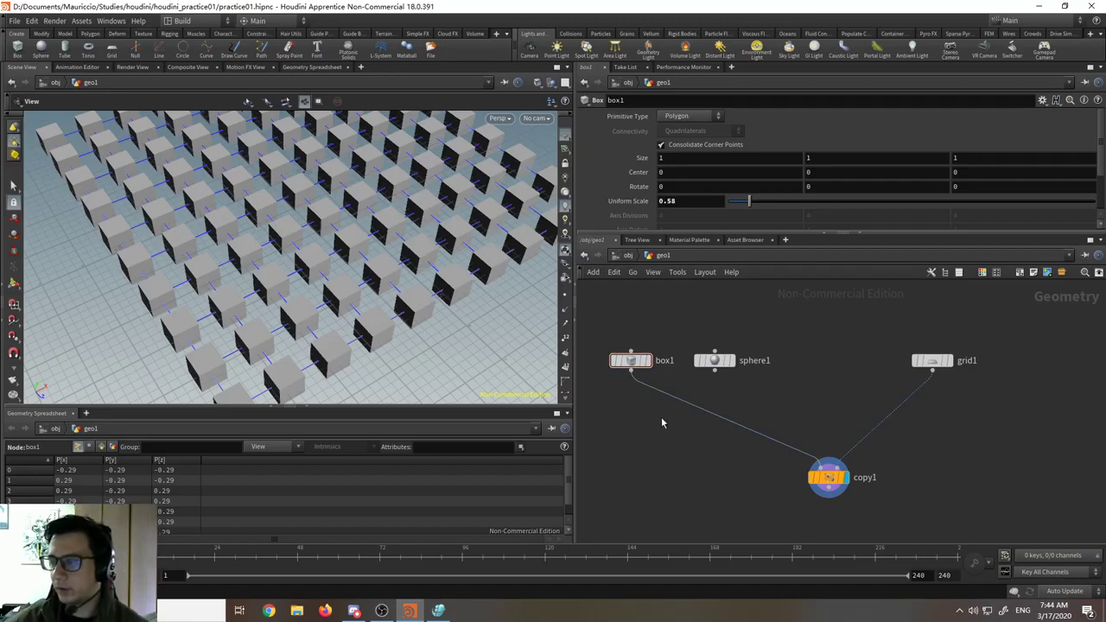
key("Tab")
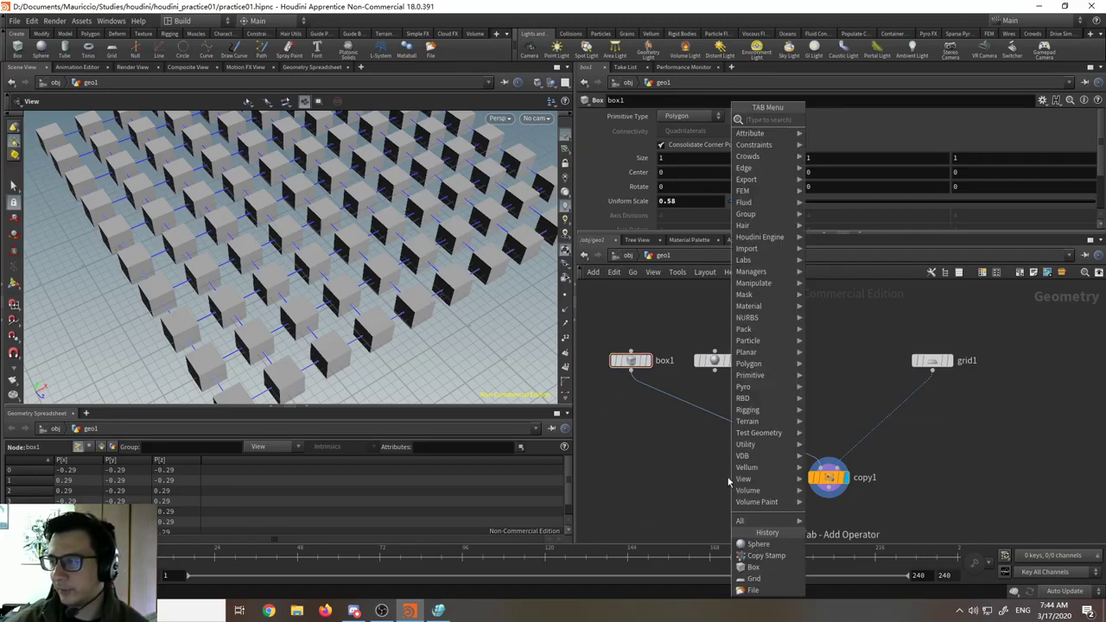
type("swit")
key("Return")
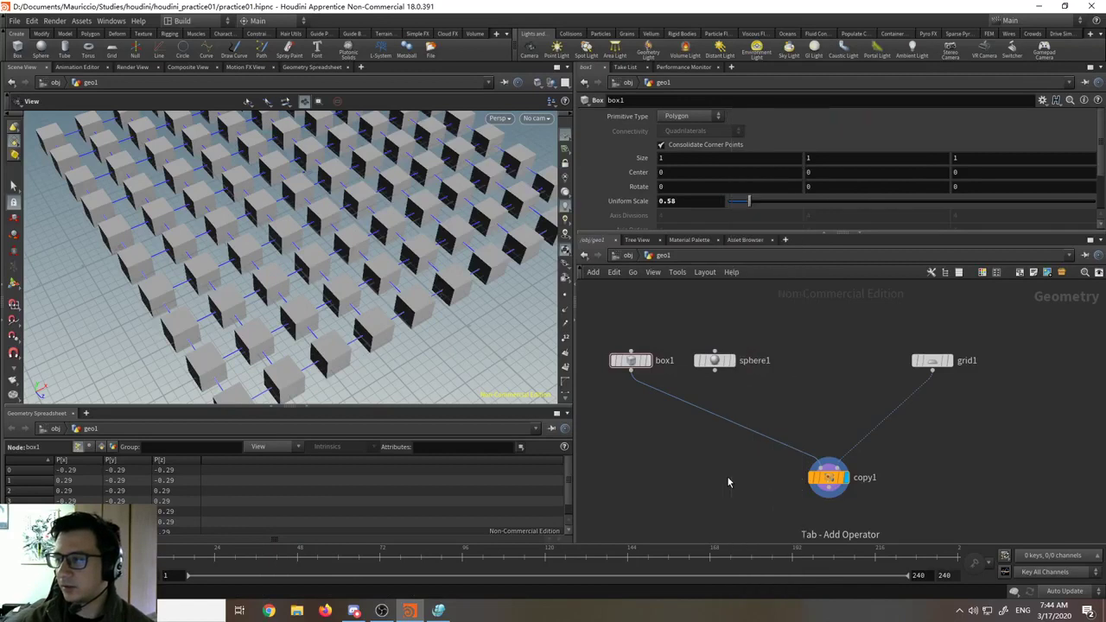
left_click(668, 418)
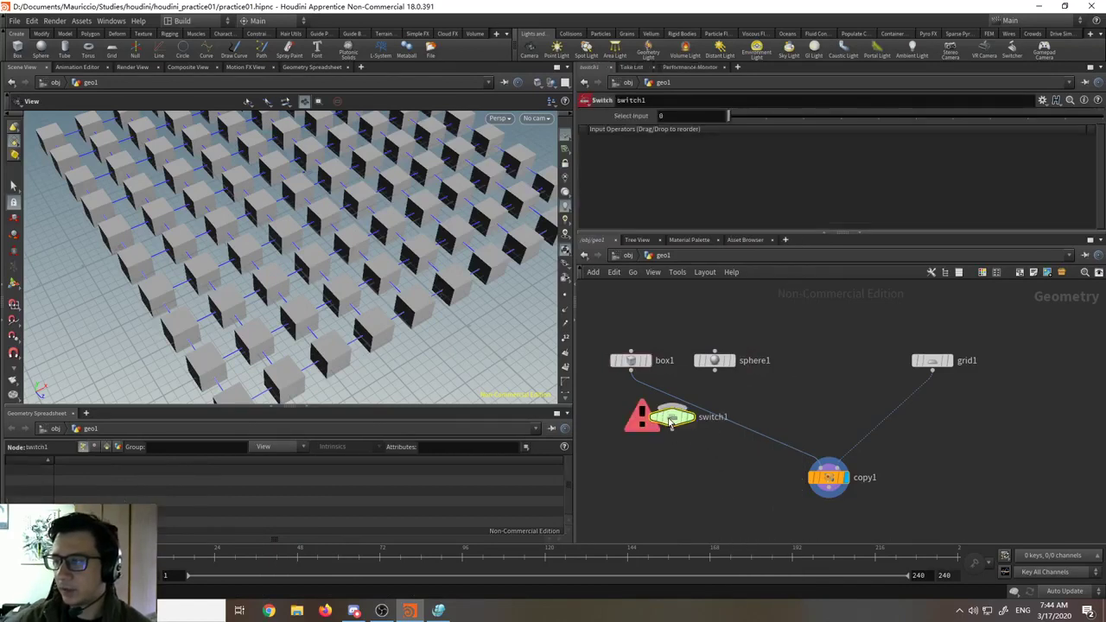
left_click_drag(670, 420, 703, 423)
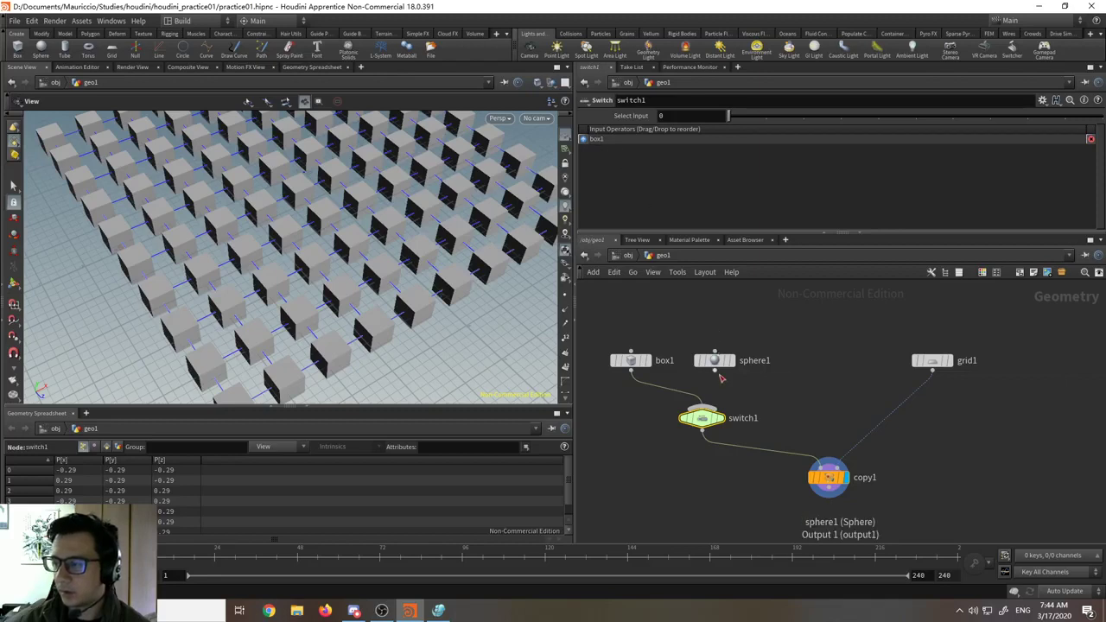
- Connect sphere1 as the second input of switch1 and move sphere1 slightly farther from box1
left_click(716, 373)
left_click(719, 412)
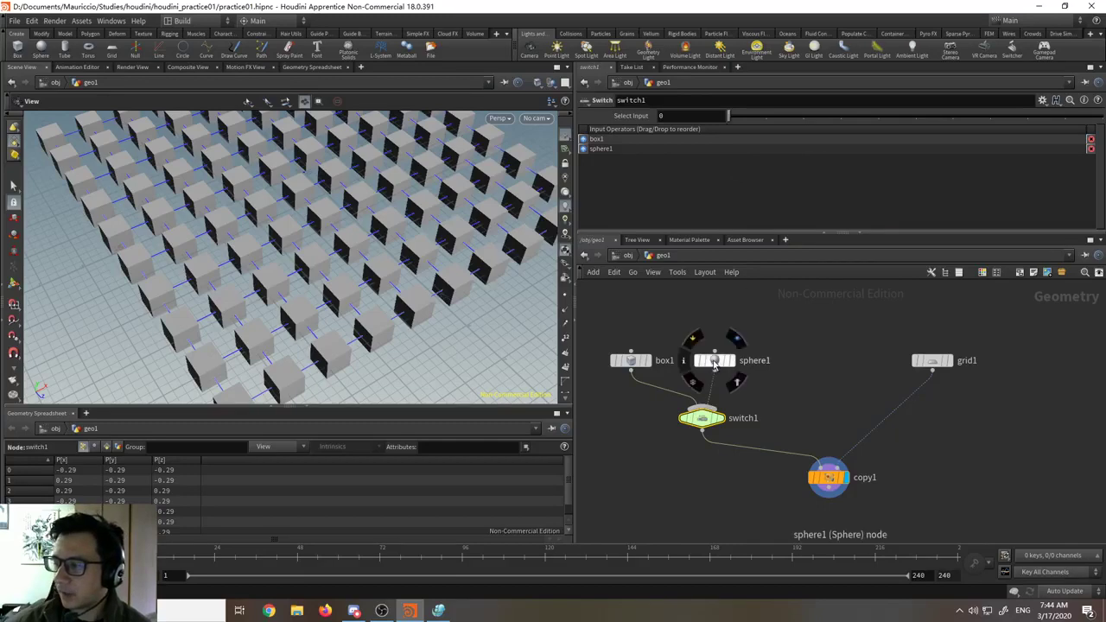
left_click_drag(712, 365, 729, 365)
- Examine switch1's Select Input parameter, then select copy1 and inspect the copied boxes on the grid from several angles
left_click_drag(469, 278, 486, 261)
mouse_move(730, 116)
left_mouse_down()
mouse_move(770, 121)
mouse_move(728, 116)
mouse_move(757, 129)
mouse_move(723, 128)
left_mouse_up()
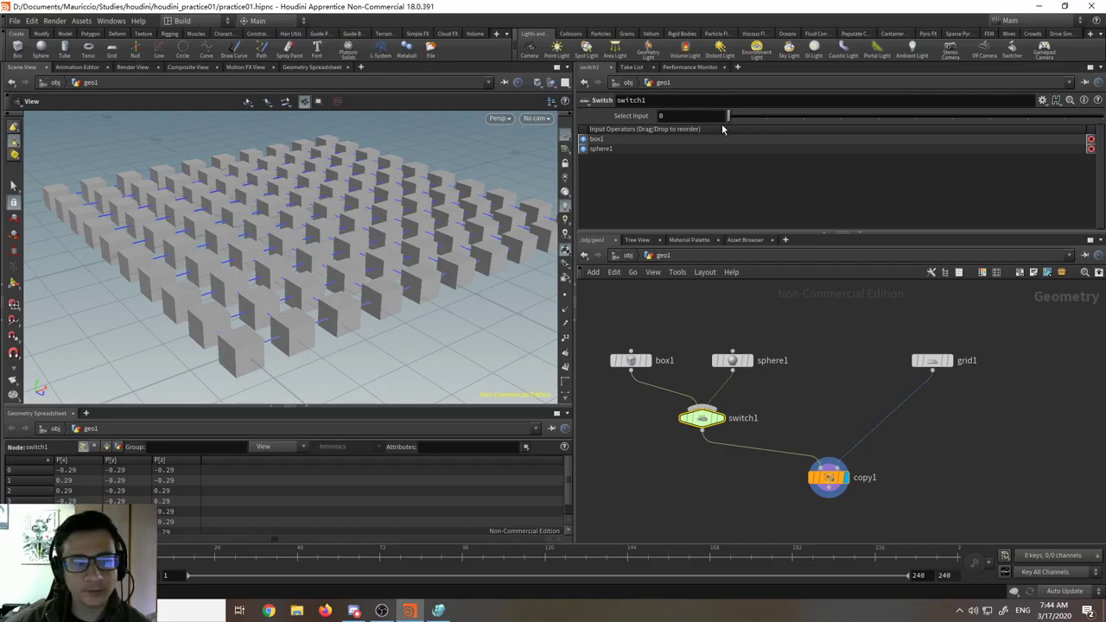
mouse_move(722, 126)
left_mouse_down()
mouse_move(758, 134)
mouse_move(721, 130)
left_mouse_up()
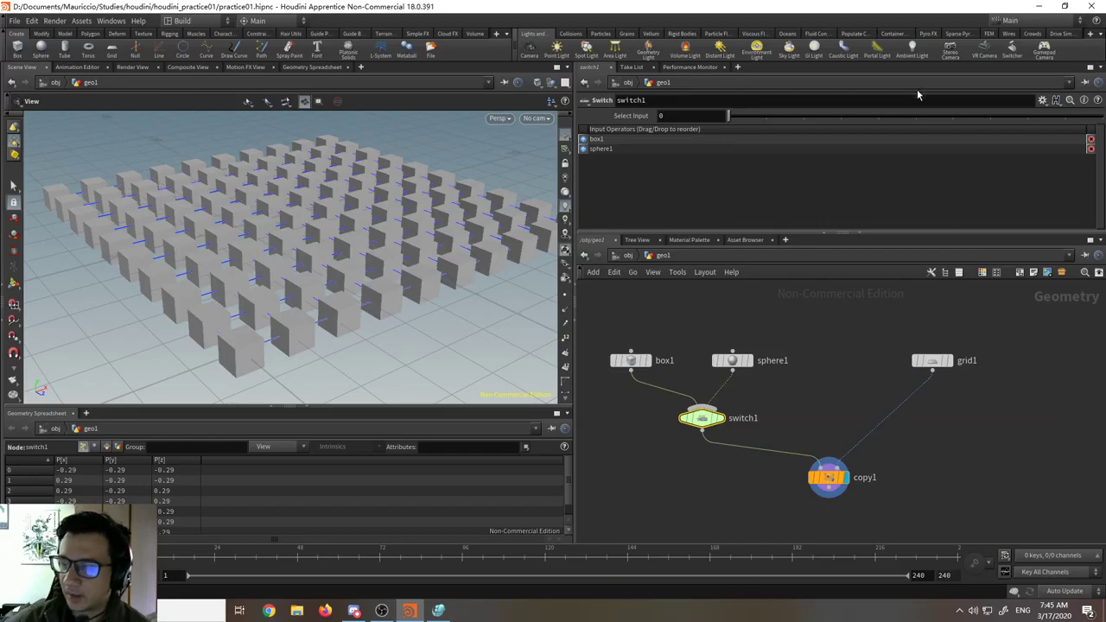
left_click_drag(419, 263, 480, 256)
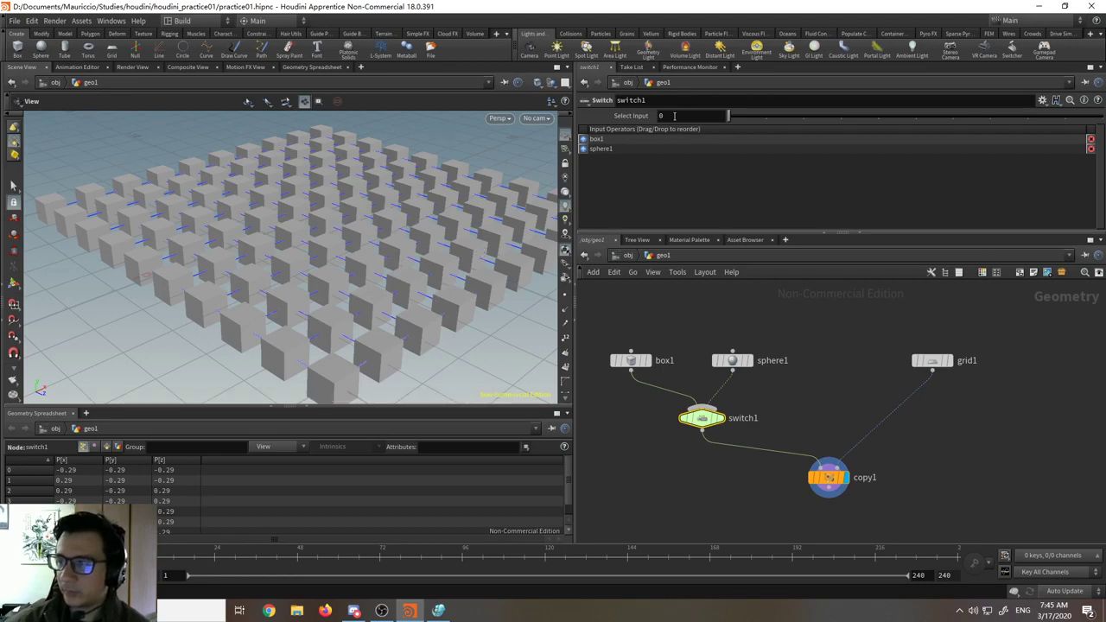
left_click(832, 479)
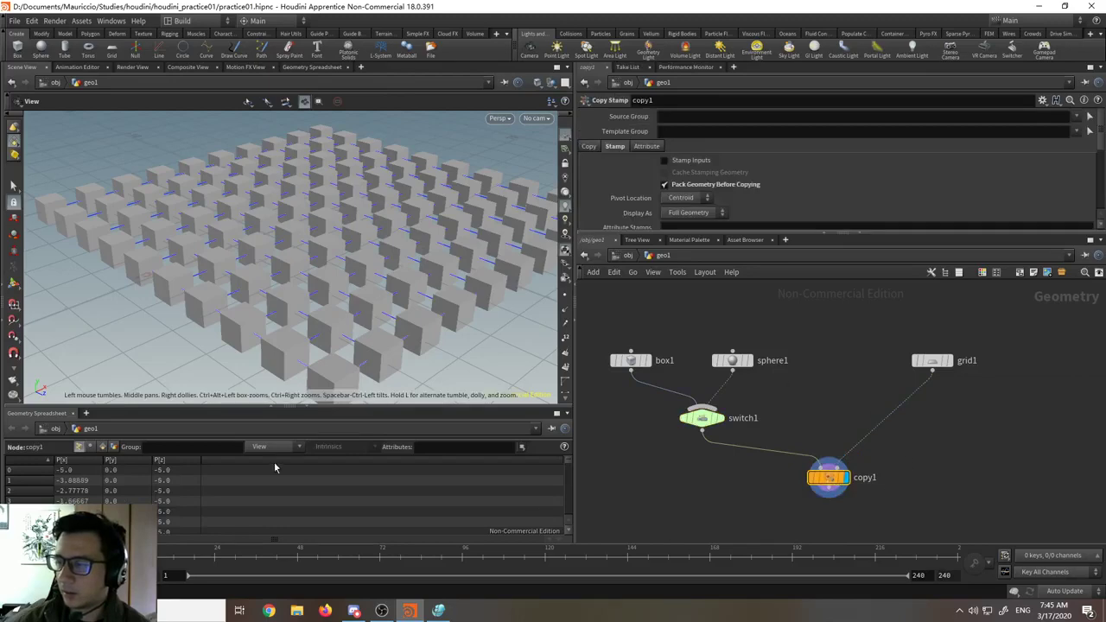
scroll(348, 288, "up", 5)
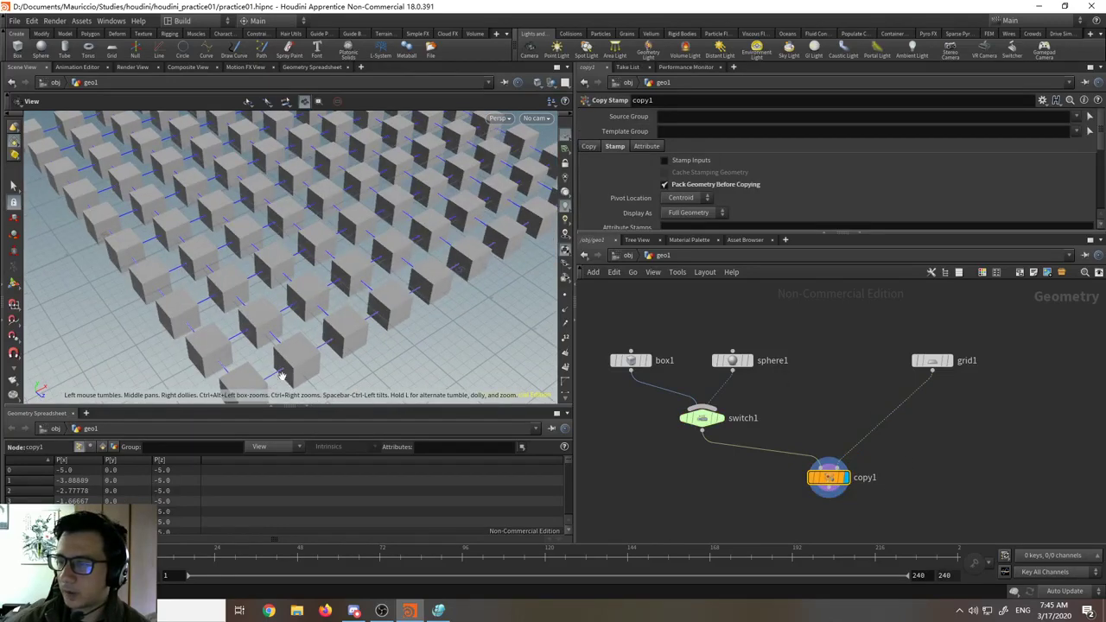
left_click_drag(416, 249, 282, 155)
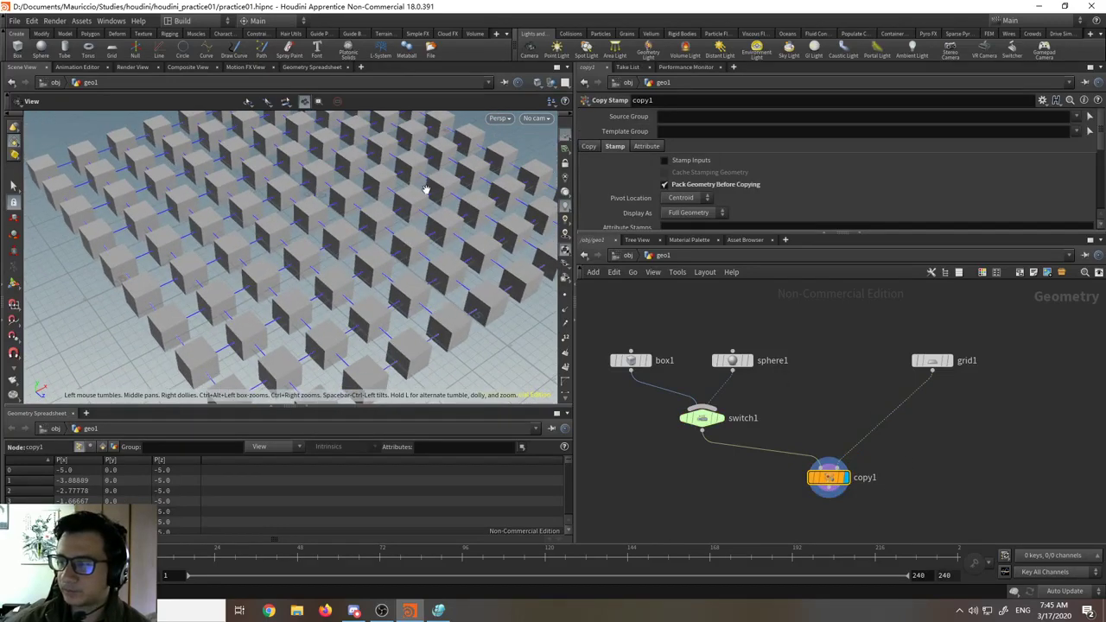
left_click_drag(425, 188, 341, 308)
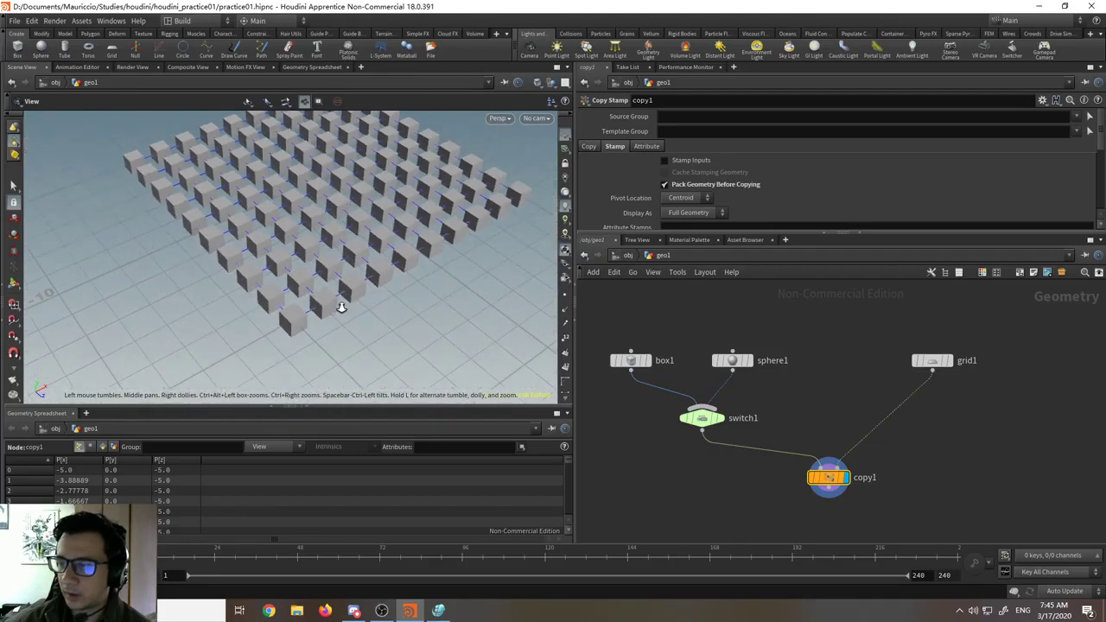
right_click_drag(341, 308, 340, 218)
middle_click_drag(339, 218, 335, 281)
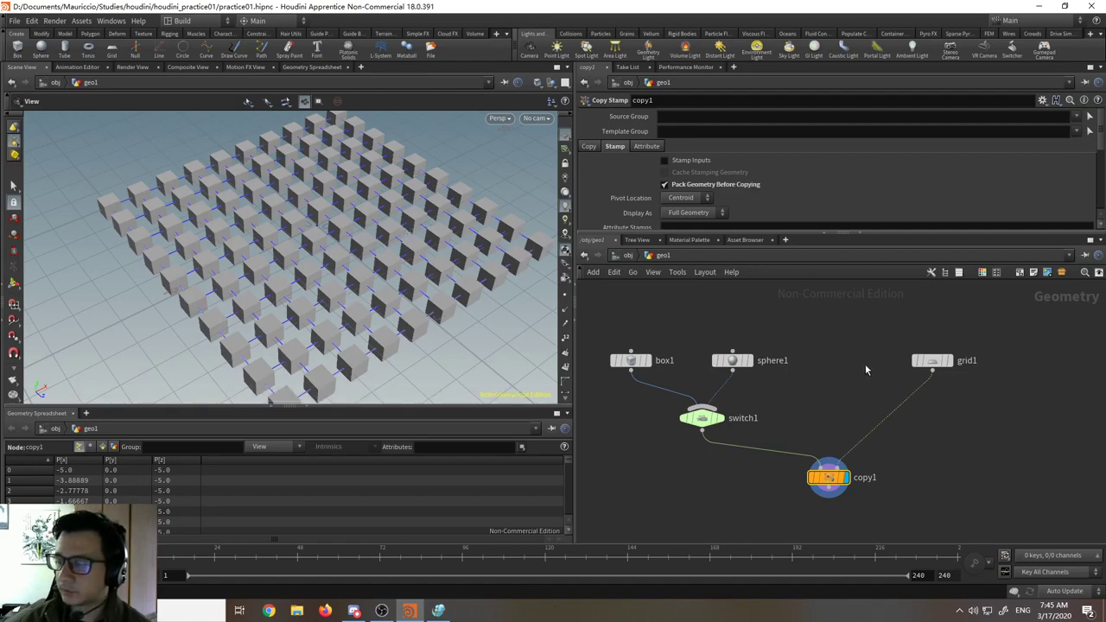
scroll(947, 361, "up", 2)
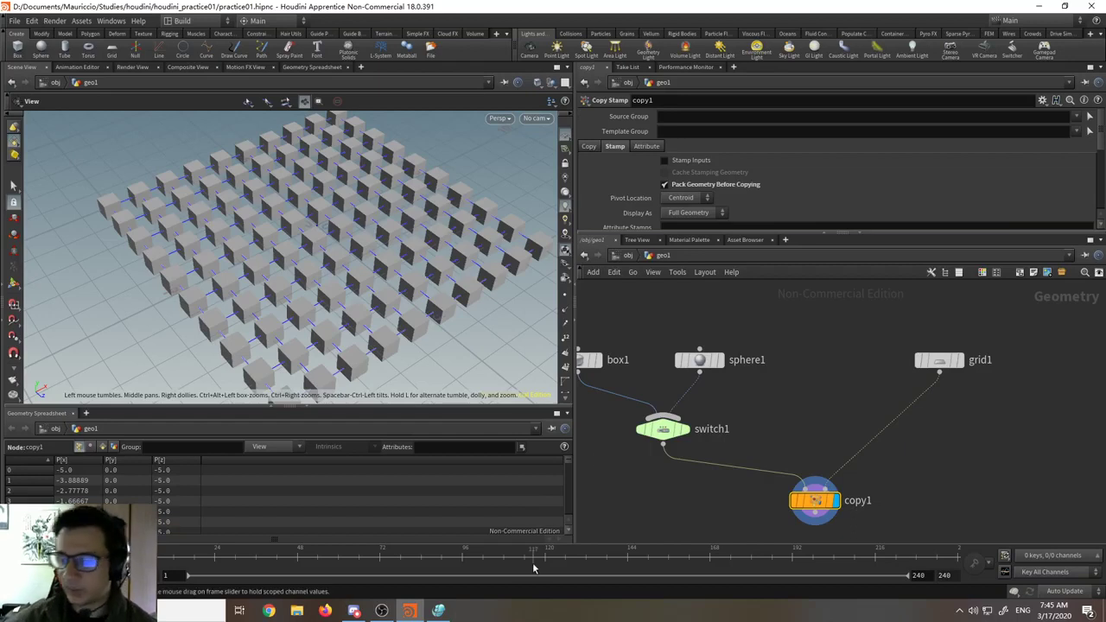
- Switch to 优动漫 PAINT, erase the old handwritten notes from the canvas, and set the pen size to 8
left_click(442, 611)
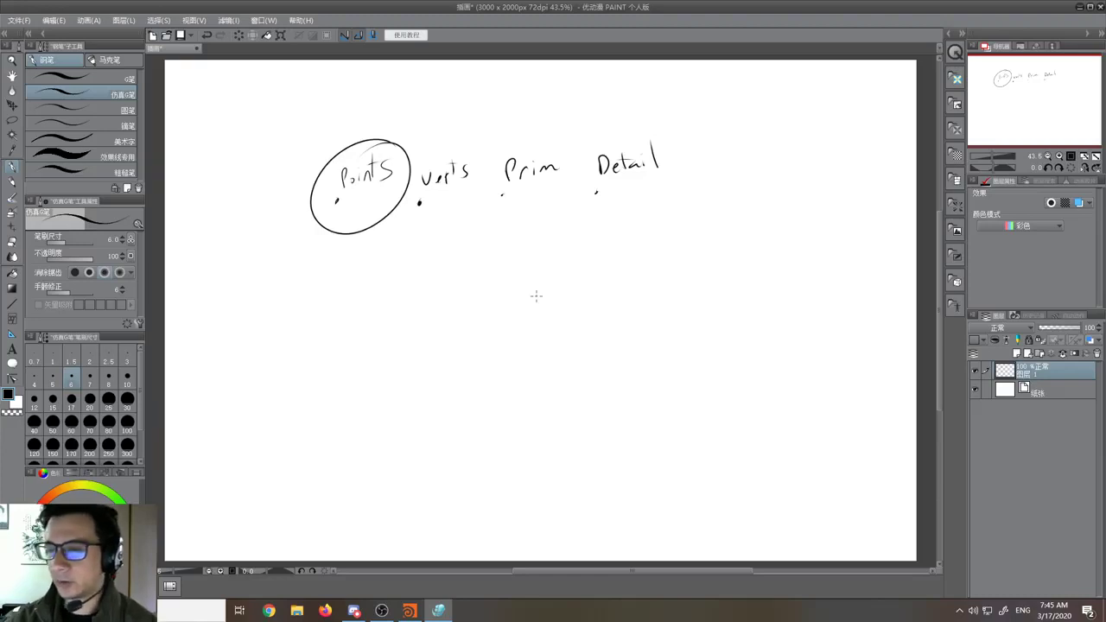
key("e")
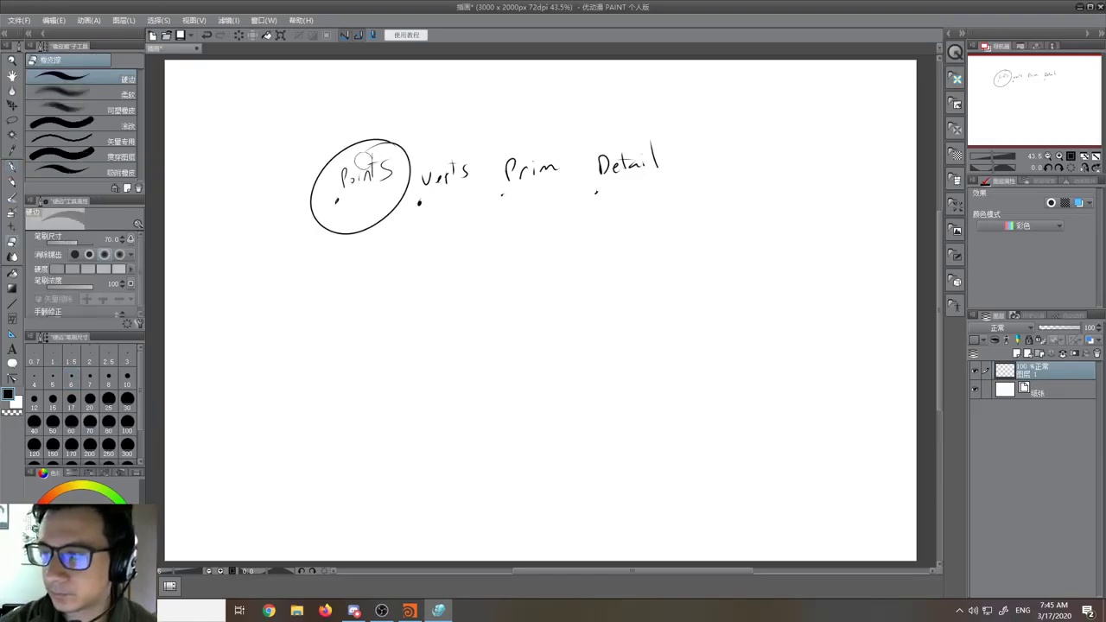
key("bracketright")
key("bracketright")
key("bracketright")
mouse_move(368, 154)
left_mouse_down()
mouse_move(438, 184)
mouse_move(386, 221)
mouse_move(446, 265)
left_mouse_up()
key("p")
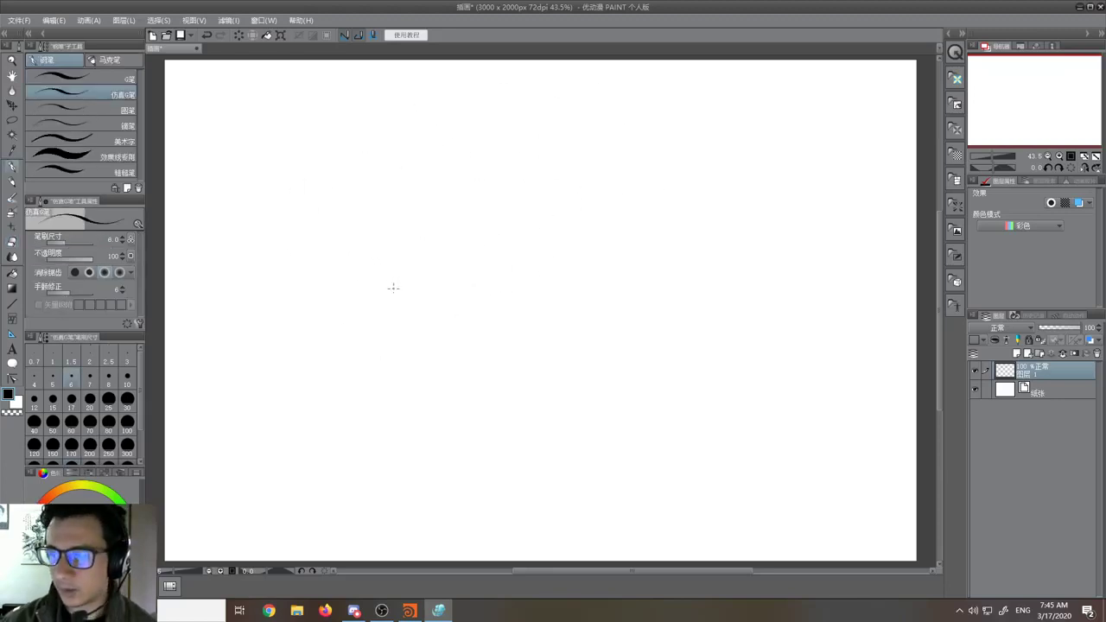
key("bracketright")
key("bracketright")
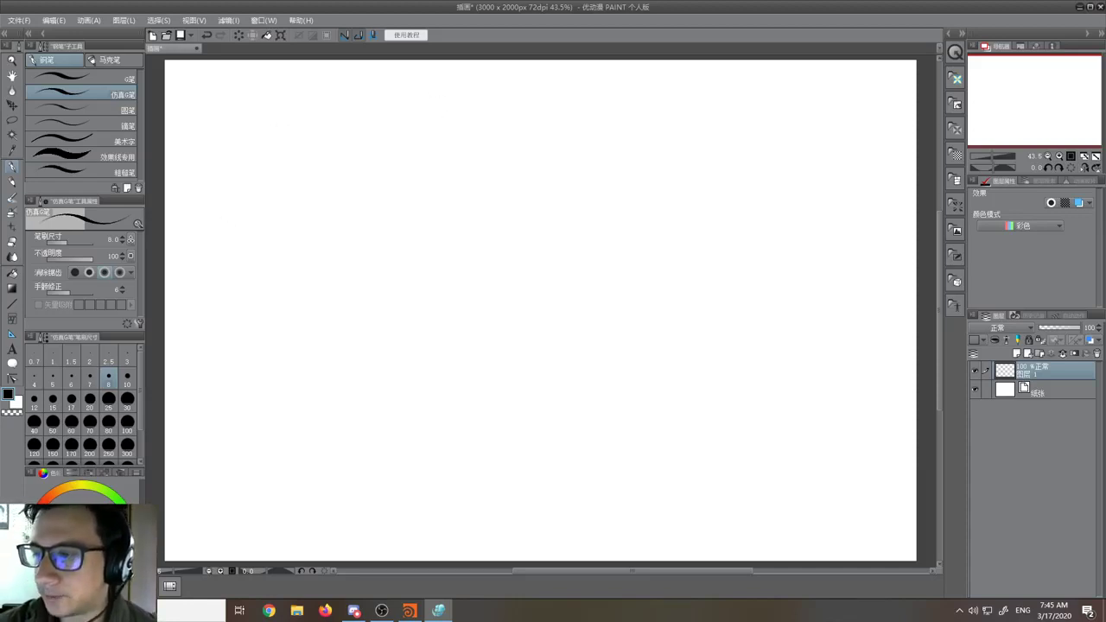
- Draw a stamping arm in the upper-left area of the canvas with a 3D box labelled 0 beneath it
mouse_move(274, 83)
left_mouse_down()
mouse_move(274, 149)
mouse_move(250, 218)
mouse_move(271, 234)
mouse_move(307, 209)
mouse_move(325, 229)
mouse_move(305, 198)
mouse_move(295, 76)
mouse_move(301, 155)
left_mouse_up()
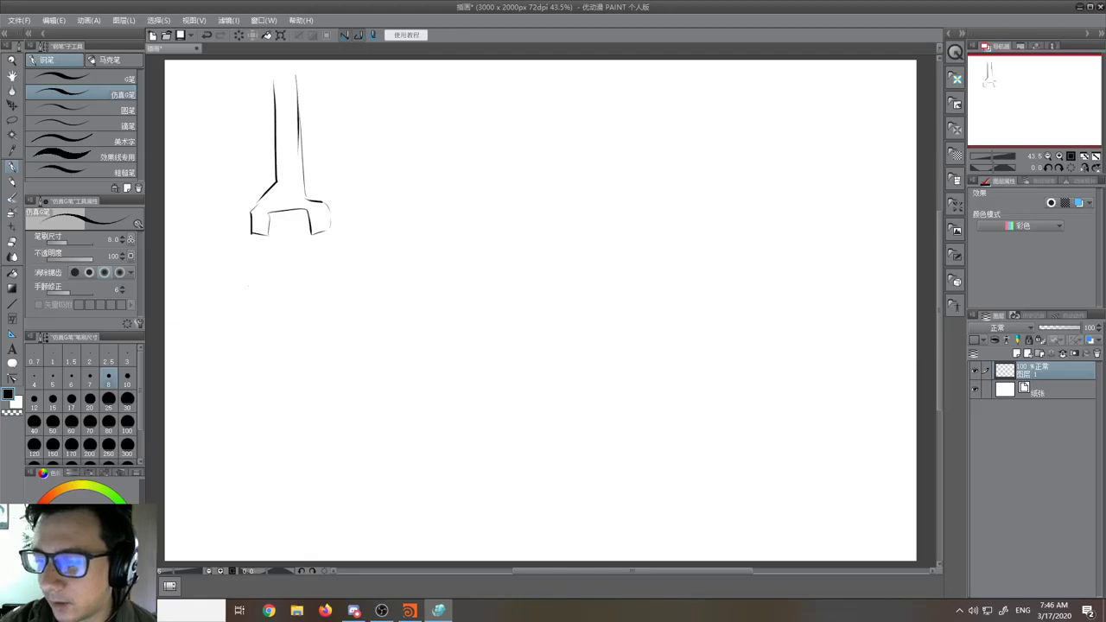
mouse_move(229, 280)
left_mouse_down()
mouse_move(240, 342)
mouse_move(320, 293)
mouse_move(246, 343)
left_mouse_up()
mouse_move(232, 283)
left_mouse_down()
mouse_move(292, 258)
mouse_move(339, 271)
left_mouse_up()
mouse_move(288, 261)
left_mouse_down()
mouse_move(337, 259)
mouse_move(349, 311)
left_mouse_up()
left_click_drag(315, 340, 354, 316)
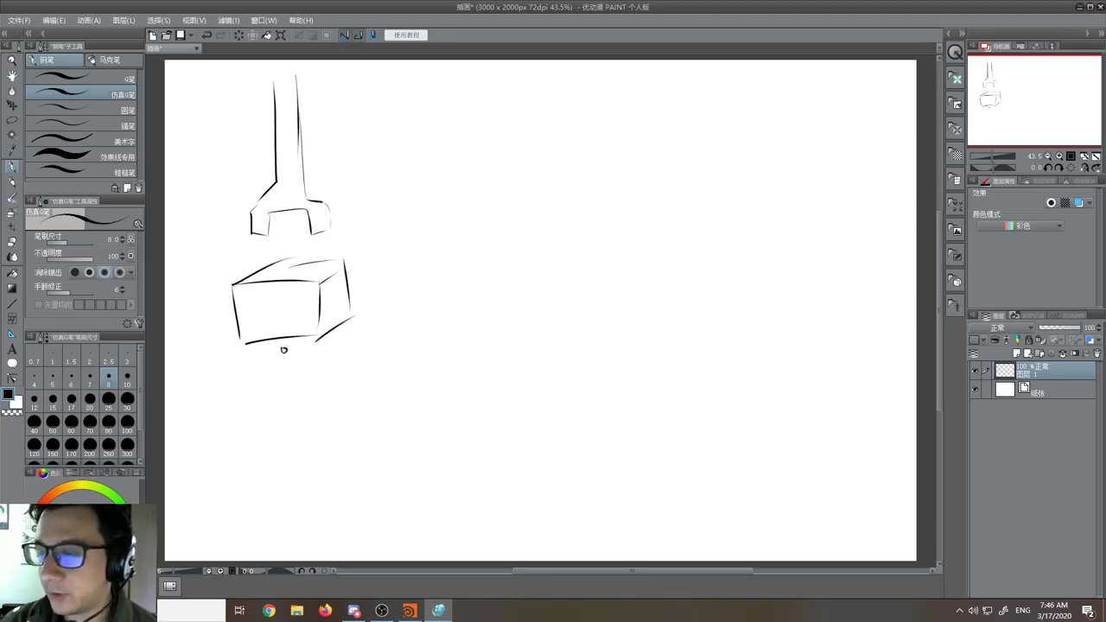
- Draw three more 3D boxes in a row beside box 0 and label them 1, 2 and 3
mouse_move(402, 269)
left_mouse_down()
mouse_move(406, 318)
mouse_move(448, 246)
mouse_move(471, 272)
mouse_move(514, 246)
mouse_move(468, 276)
mouse_move(495, 311)
left_mouse_up()
left_click_drag(473, 282, 467, 316)
mouse_move(399, 330)
left_mouse_down()
mouse_move(499, 318)
mouse_move(448, 347)
left_mouse_up()
mouse_move(544, 265)
left_mouse_down()
mouse_move(545, 315)
mouse_move(590, 241)
mouse_move(612, 261)
mouse_move(632, 241)
mouse_move(603, 261)
left_mouse_up()
left_click_drag(631, 246, 630, 303)
mouse_move(602, 264)
left_mouse_down()
mouse_move(603, 306)
mouse_move(632, 296)
left_mouse_up()
mouse_move(546, 315)
left_mouse_down()
mouse_move(605, 307)
mouse_move(604, 333)
mouse_move(615, 338)
left_mouse_up()
left_click_drag(671, 249, 671, 299)
left_click_drag(724, 256, 724, 293)
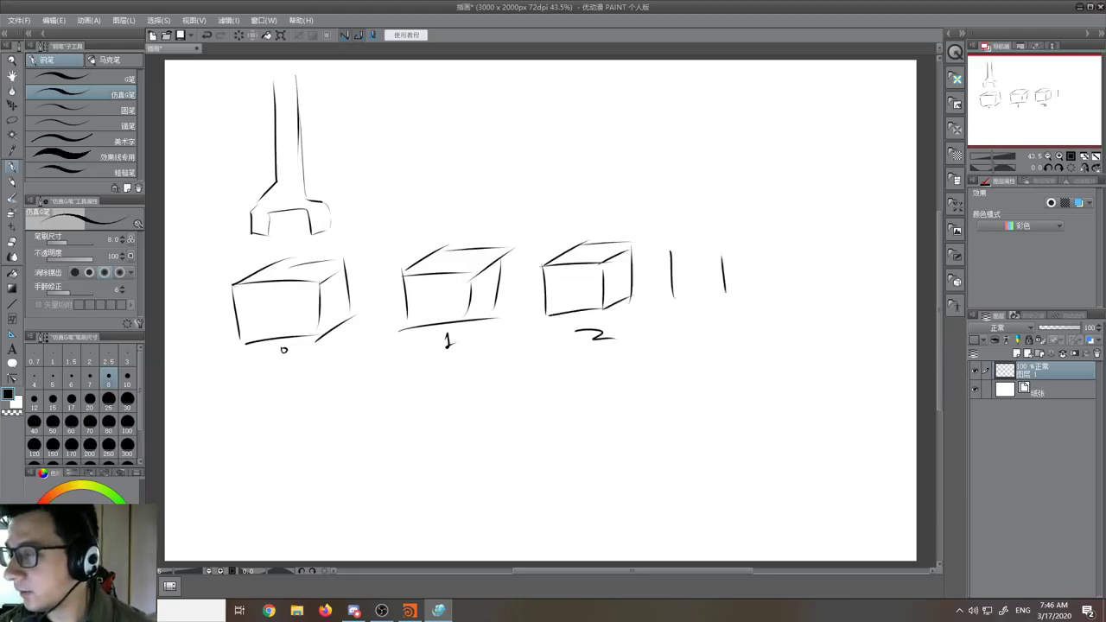
mouse_move(673, 252)
left_mouse_down()
mouse_move(723, 229)
mouse_move(748, 235)
mouse_move(719, 255)
mouse_move(739, 231)
mouse_move(751, 273)
mouse_move(728, 293)
left_mouse_up()
left_click_drag(714, 312, 716, 326)
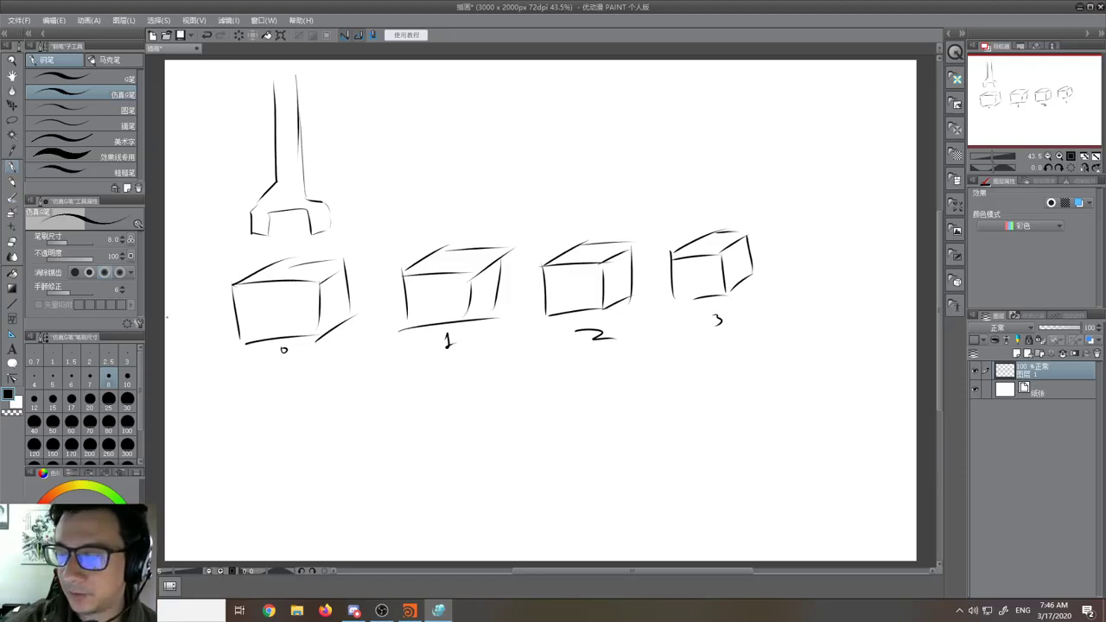
- Draw a conveyor line running behind the four boxes and a long base line beneath them
left_click_drag(167, 317, 401, 297)
key("ctrl+z")
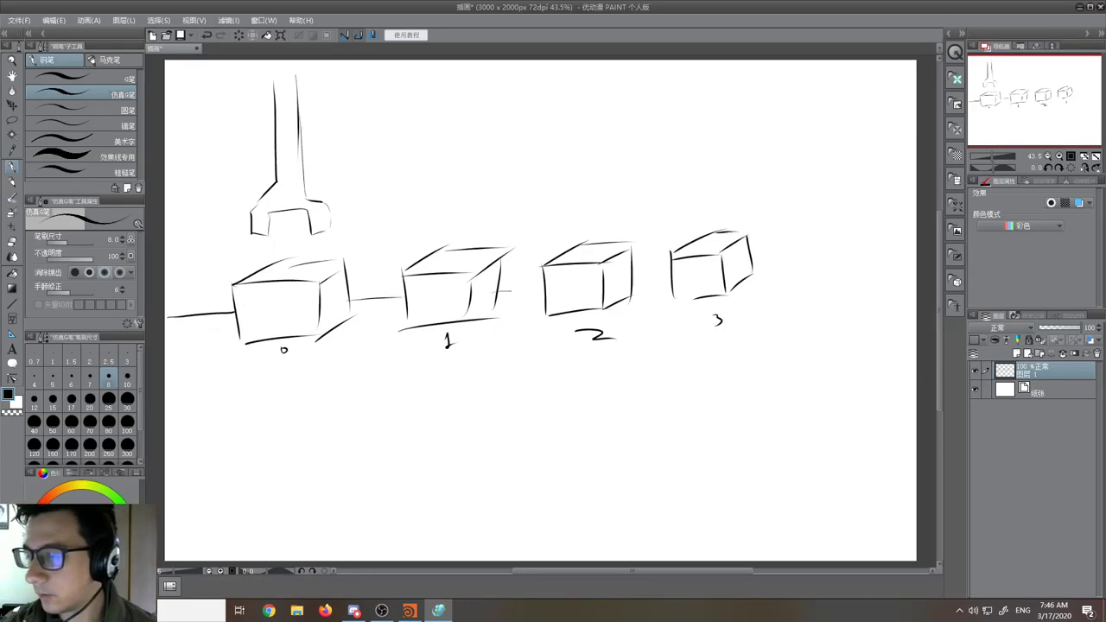
left_click_drag(497, 291, 544, 292)
left_click_drag(628, 282, 663, 280)
left_click_drag(754, 266, 878, 266)
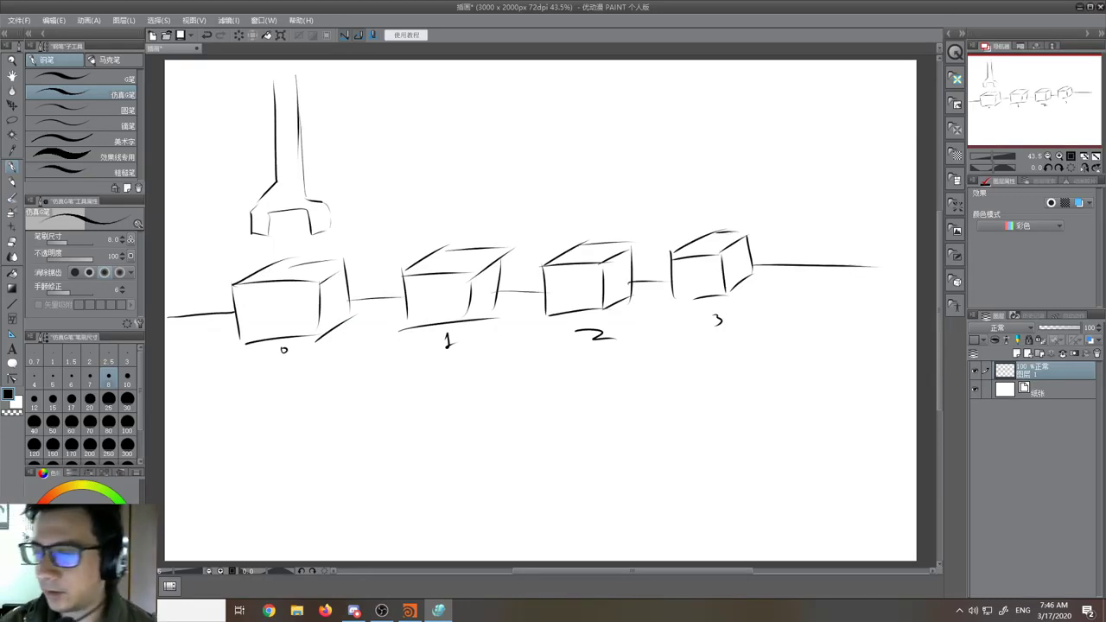
mouse_move(173, 363)
left_mouse_down()
mouse_move(327, 349)
mouse_move(840, 364)
mouse_move(960, 378)
left_mouse_up()
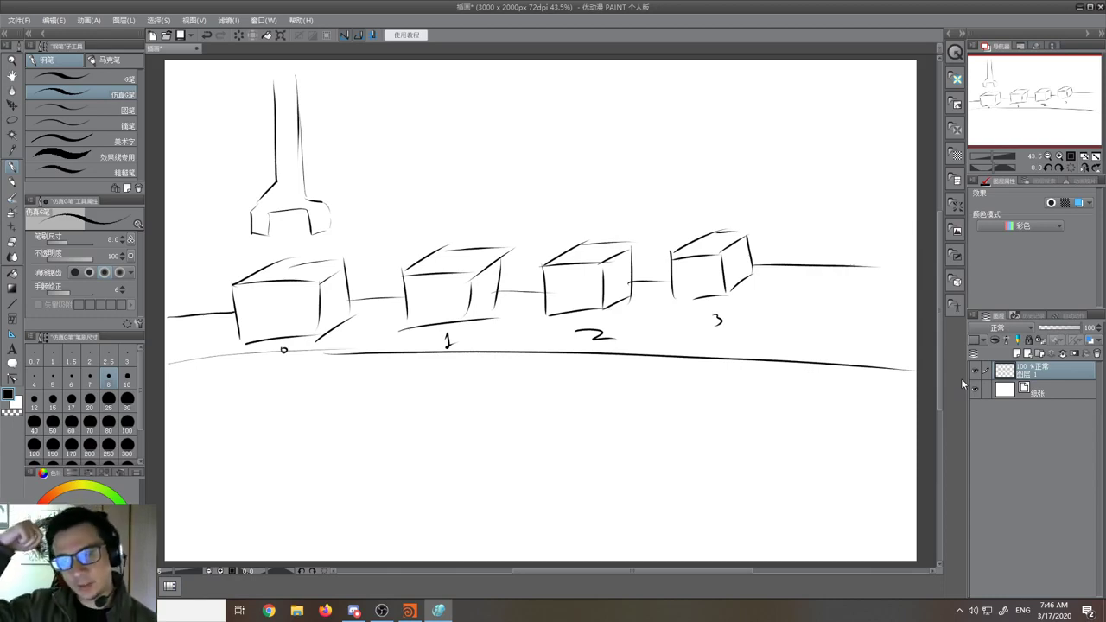
- Erase the raised stamping arm and redraw it lowered onto the top of box 0
key("e")
mouse_move(304, 119)
left_mouse_down()
mouse_move(242, 158)
mouse_move(333, 155)
left_mouse_up()
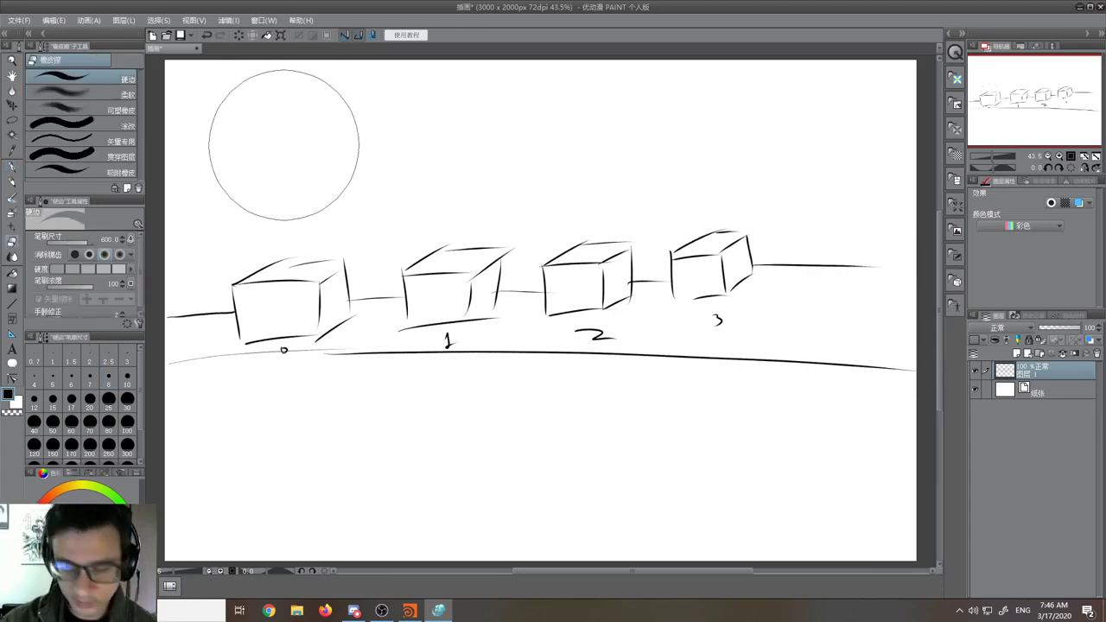
key("p")
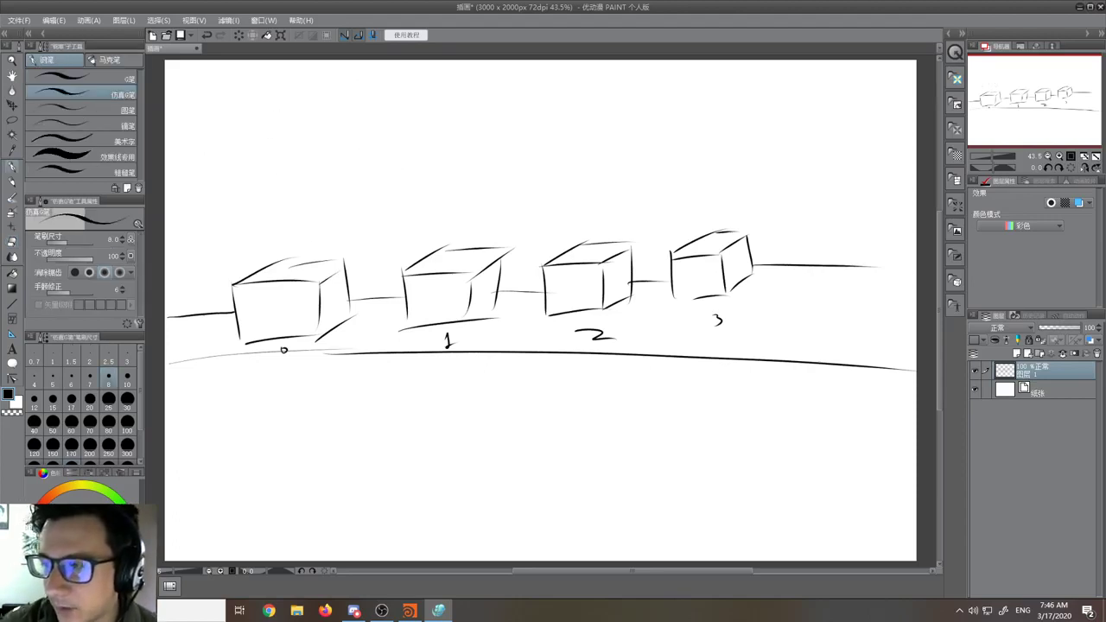
mouse_move(275, 93)
left_mouse_down()
mouse_move(279, 226)
mouse_move(306, 237)
mouse_move(272, 241)
mouse_move(271, 264)
mouse_move(332, 255)
mouse_move(313, 235)
left_mouse_up()
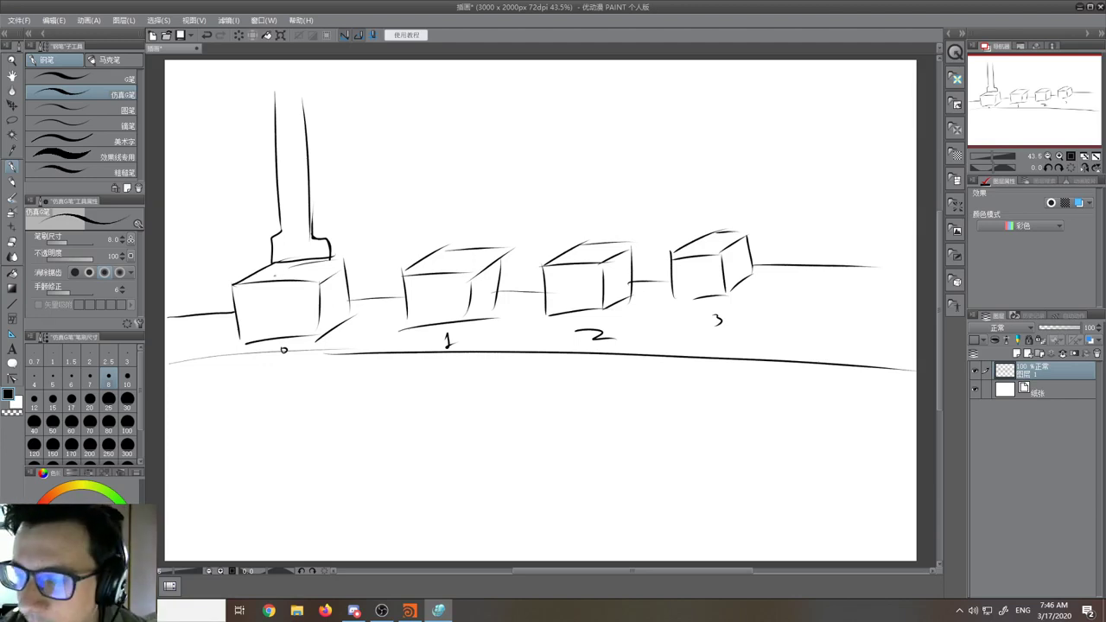
- Write "chocolate" on the top face of box 0 and "Toys" on the top face of box 1
left_click_drag(277, 272, 302, 279)
mouse_move(307, 264)
left_mouse_down()
mouse_move(308, 280)
mouse_move(330, 275)
left_mouse_up()
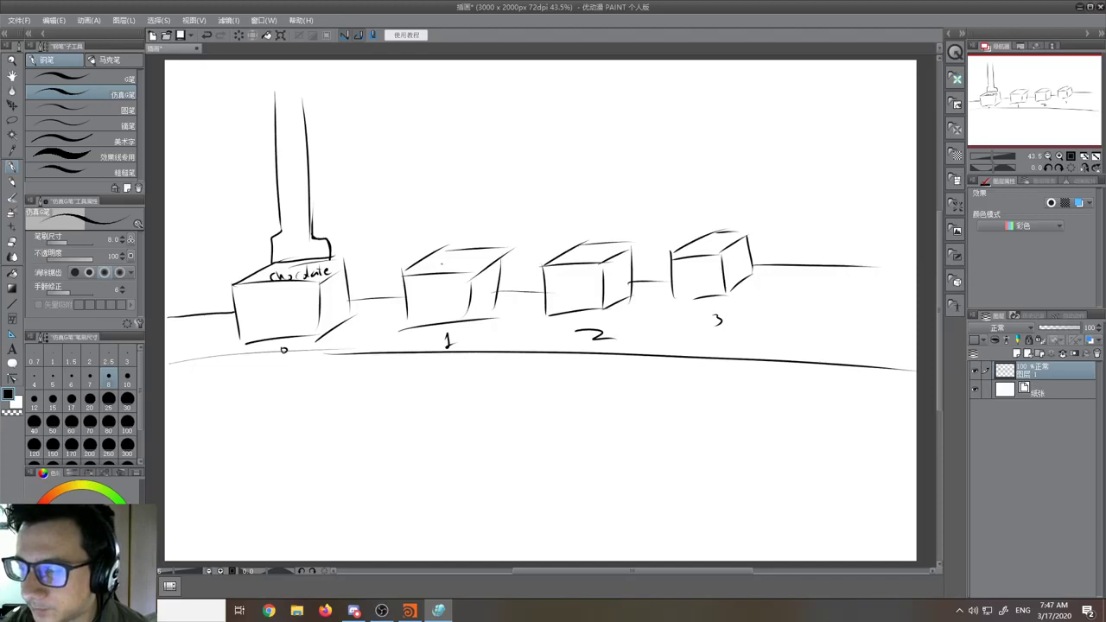
left_click_drag(436, 261, 467, 267)
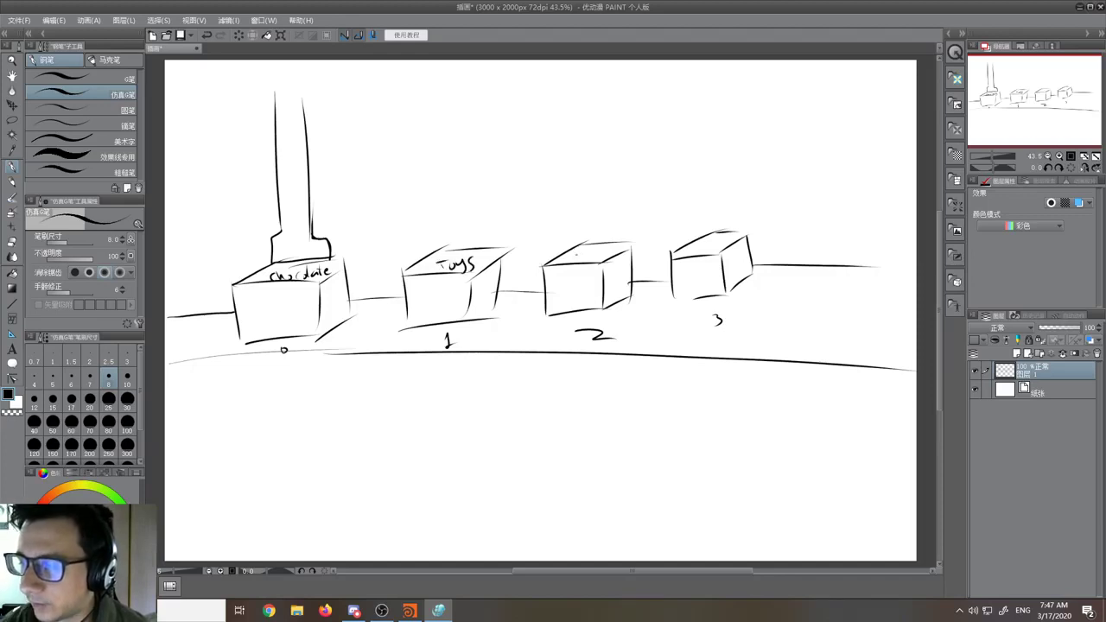
- Write "bricks" on the top face of box 2 and draw curved arrows from the stamping arm towards boxes 1 and 2
left_click_drag(575, 251, 603, 258)
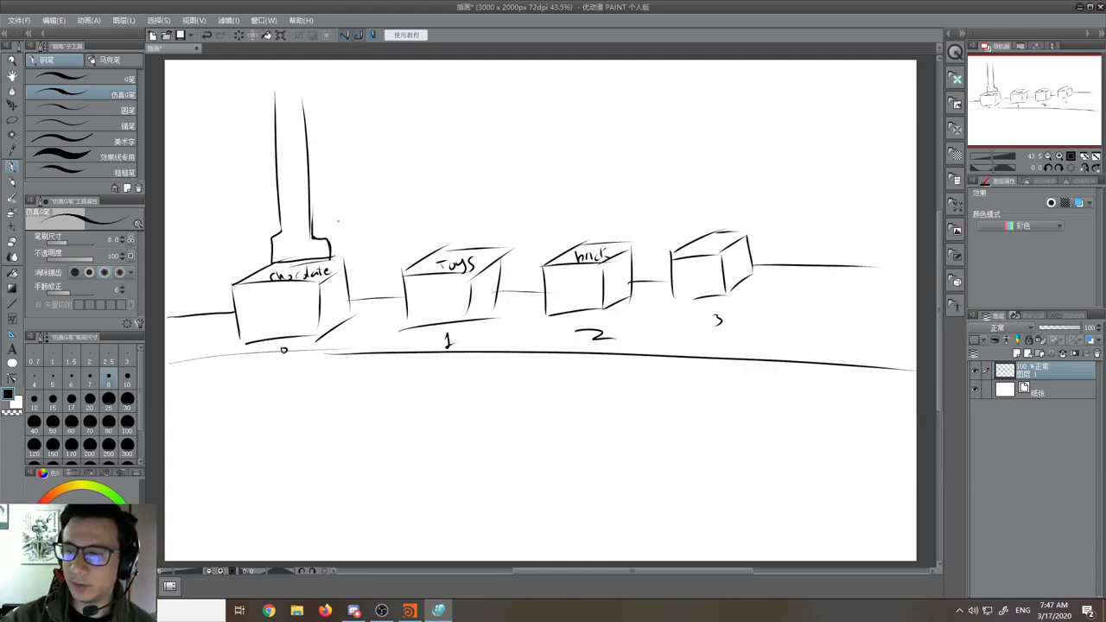
mouse_move(328, 223)
left_mouse_down()
mouse_move(385, 190)
mouse_move(450, 231)
left_mouse_up()
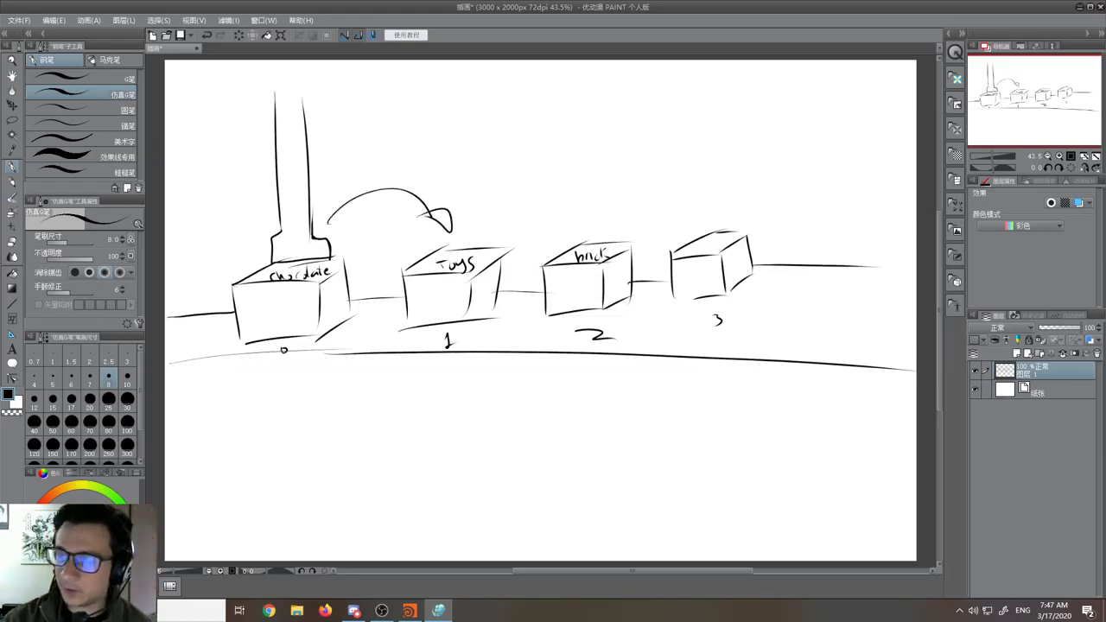
mouse_move(404, 183)
left_mouse_down()
mouse_move(583, 211)
mouse_move(605, 217)
mouse_move(594, 231)
left_mouse_up()
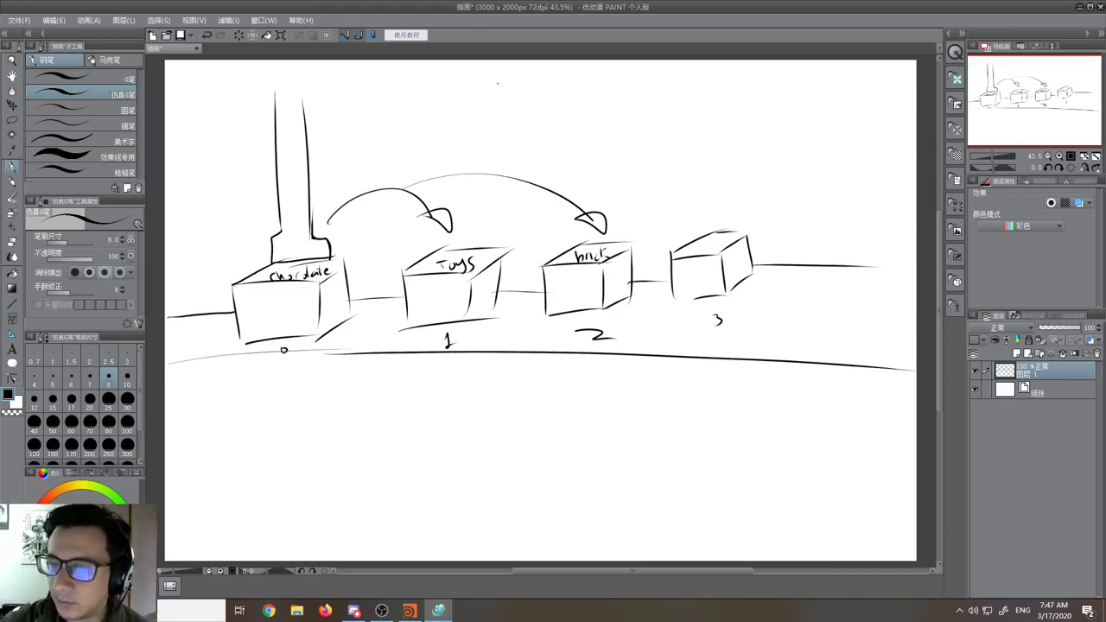
- Write the note "Model id → (0 or 1)" above the conveyor-belt sketch
mouse_move(497, 80)
left_mouse_down()
mouse_move(496, 94)
mouse_move(593, 99)
left_mouse_up()
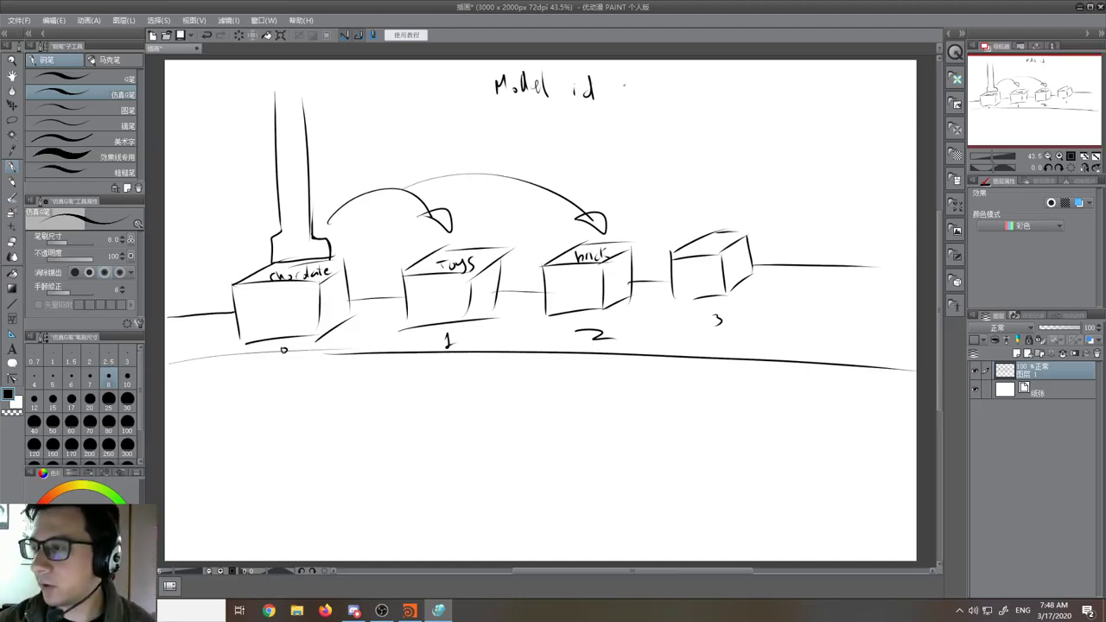
left_click_drag(606, 91, 650, 101)
mouse_move(667, 91)
left_mouse_down()
mouse_move(665, 102)
mouse_move(706, 93)
left_mouse_up()
mouse_move(725, 77)
left_mouse_down()
mouse_move(728, 98)
mouse_move(739, 96)
left_mouse_up()
left_click_drag(748, 71, 751, 100)
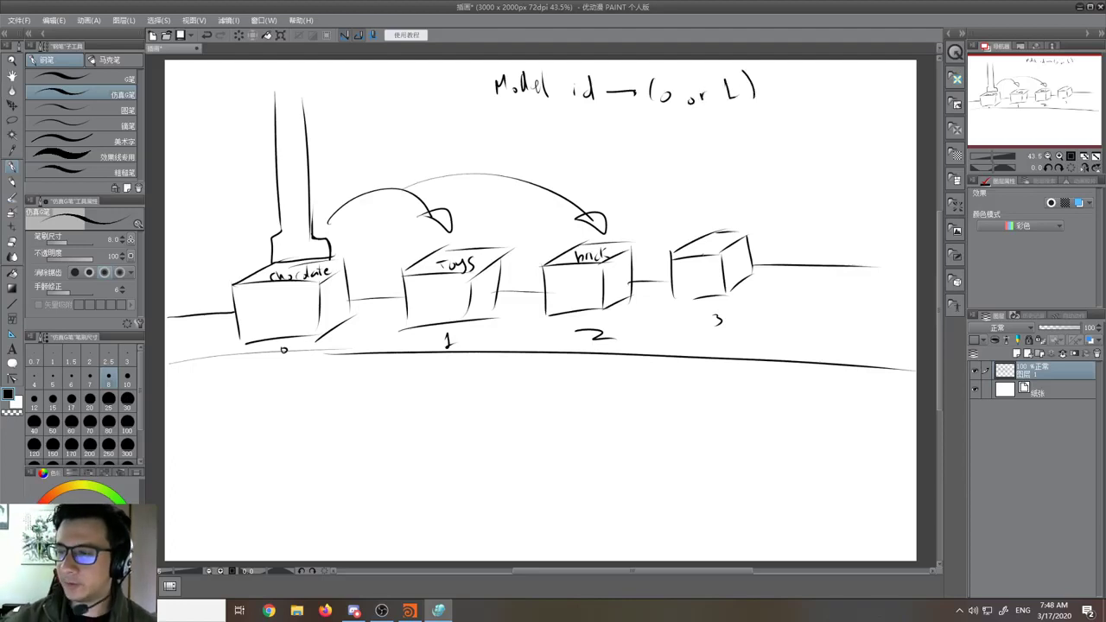
- Below the base line, draw a square labelled 0, a circle labelled 1 and another square labelled 0 in a row
mouse_move(359, 452)
left_mouse_down()
mouse_move(360, 480)
mouse_move(405, 472)
left_mouse_up()
mouse_move(370, 422)
left_mouse_down()
mouse_move(382, 425)
mouse_move(373, 420)
left_mouse_up()
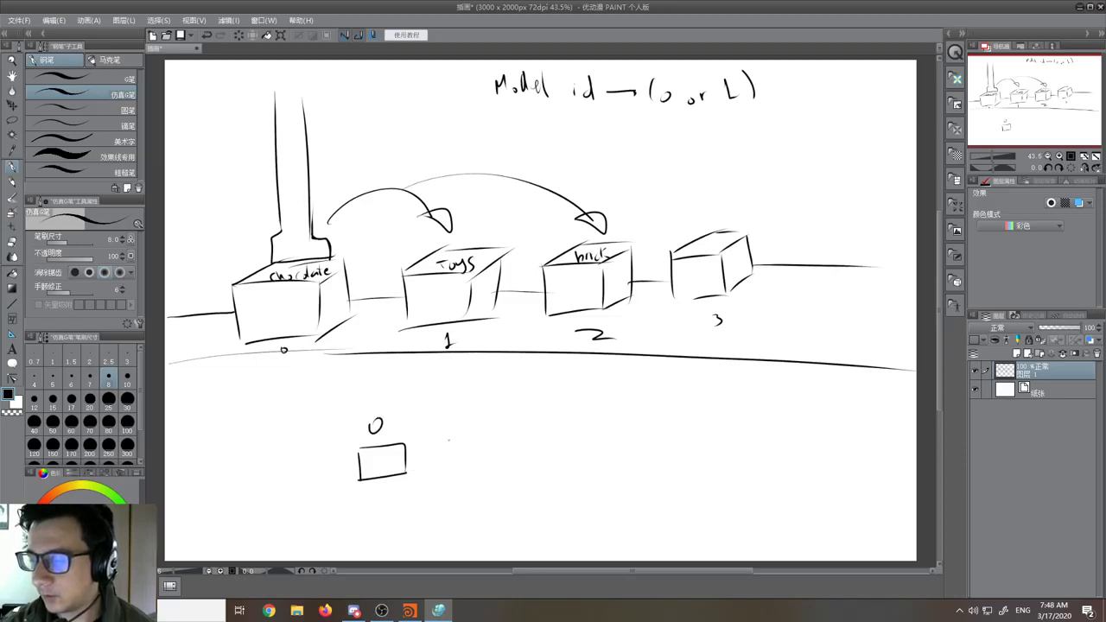
mouse_move(443, 436)
left_mouse_down()
mouse_move(483, 437)
mouse_move(442, 432)
mouse_move(464, 422)
left_mouse_up()
mouse_move(545, 430)
left_mouse_down()
mouse_move(526, 456)
mouse_move(560, 404)
mouse_move(545, 404)
mouse_move(575, 427)
left_mouse_up()
key("e")
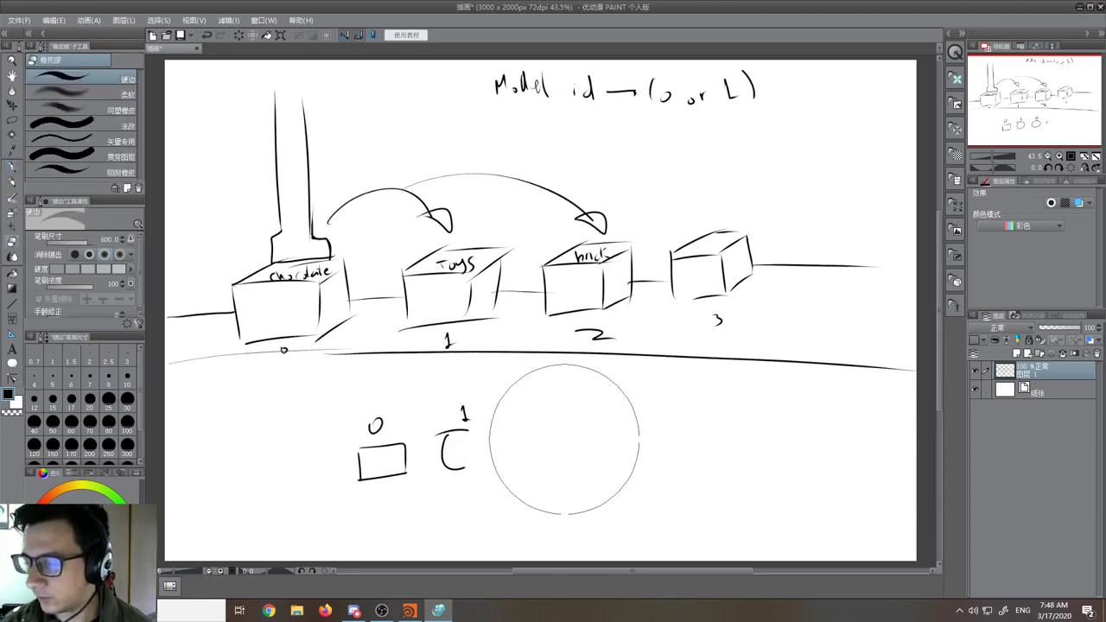
key("p")
mouse_move(460, 431)
left_mouse_down()
mouse_move(465, 468)
mouse_move(567, 432)
mouse_move(534, 468)
left_mouse_up()
left_click_drag(543, 405, 543, 405)
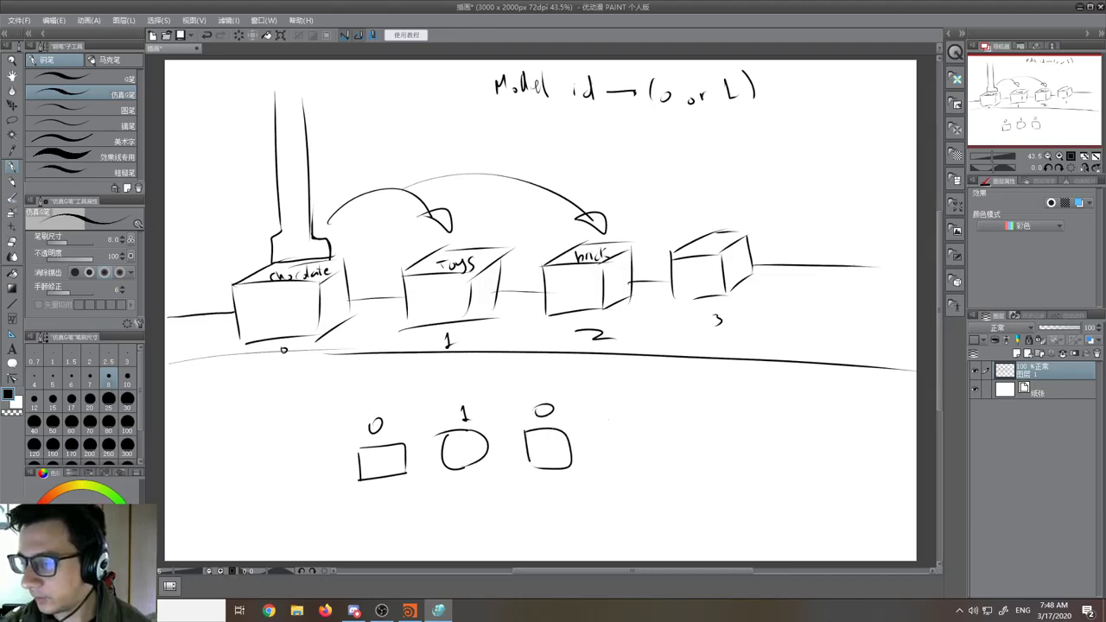
- Extend the row of shapes with another square labelled 0 and a circle labelled 1
left_click_drag(609, 404, 608, 405)
left_click_drag(599, 456, 600, 472)
left_click_drag(596, 433, 644, 463)
left_click_drag(606, 472, 648, 466)
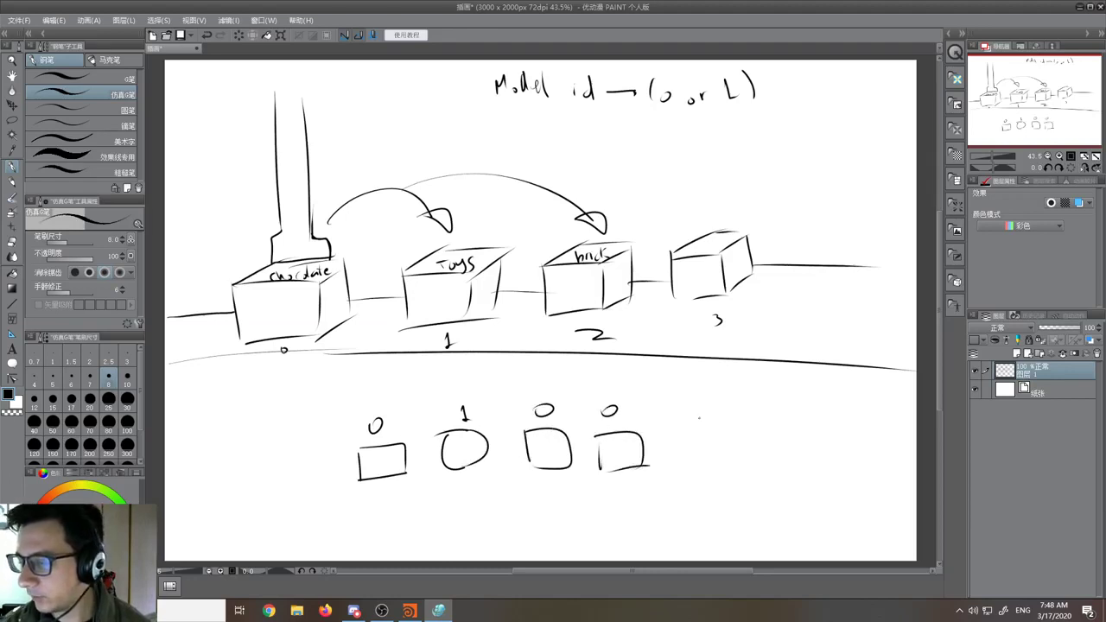
left_click_drag(700, 413, 713, 430)
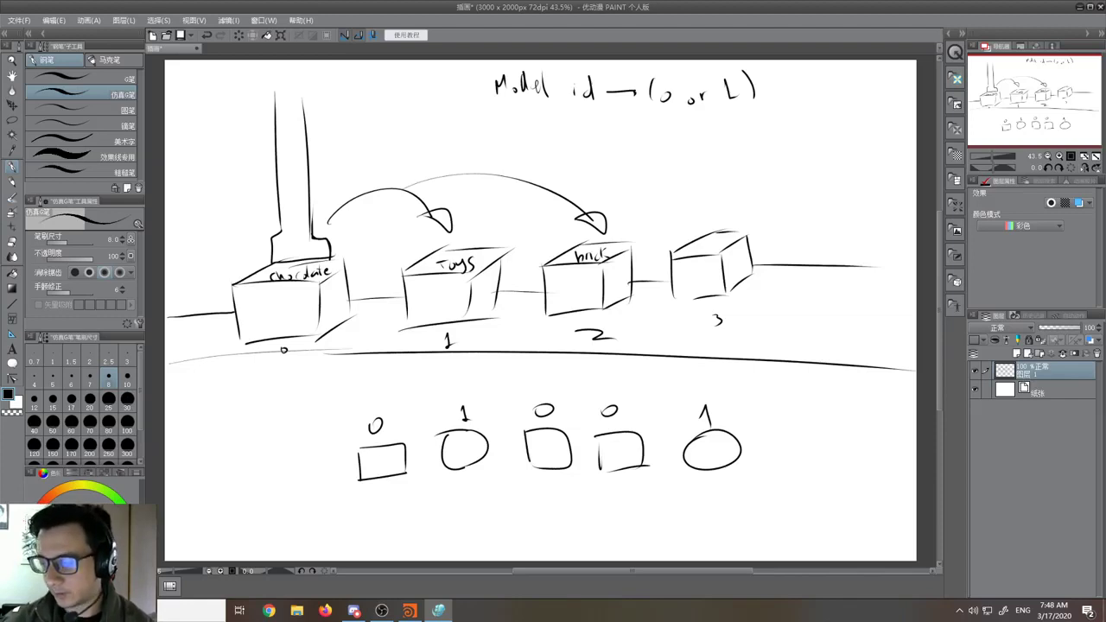
- Switch to Houdini, enlarge the parameter area of copy1 and enable Stamp Inputs
left_click(409, 610)
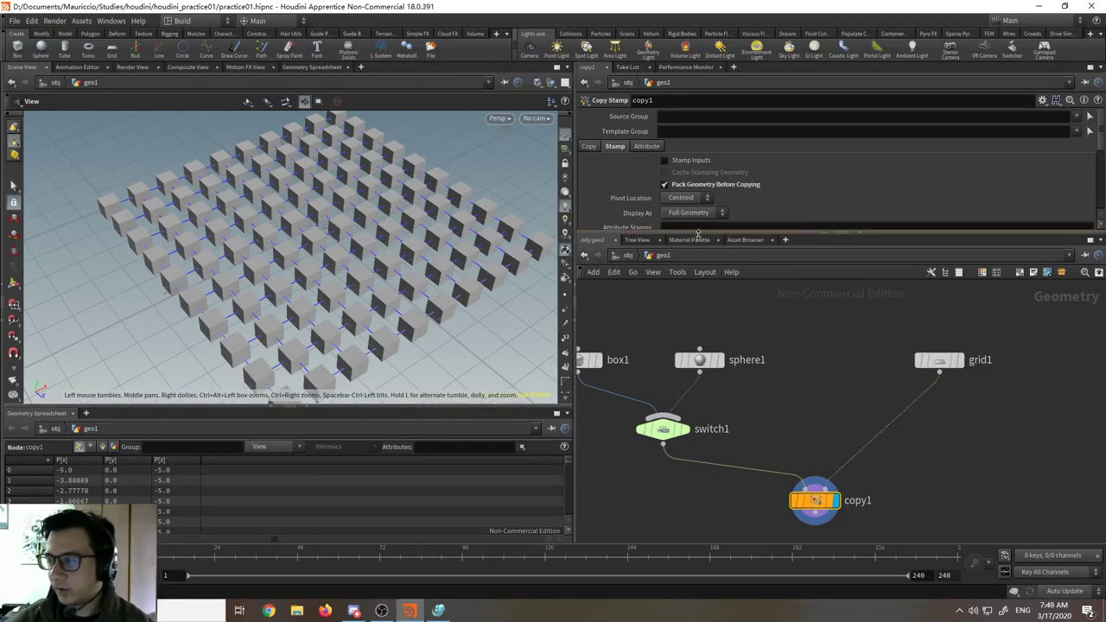
left_click_drag(698, 232, 698, 259)
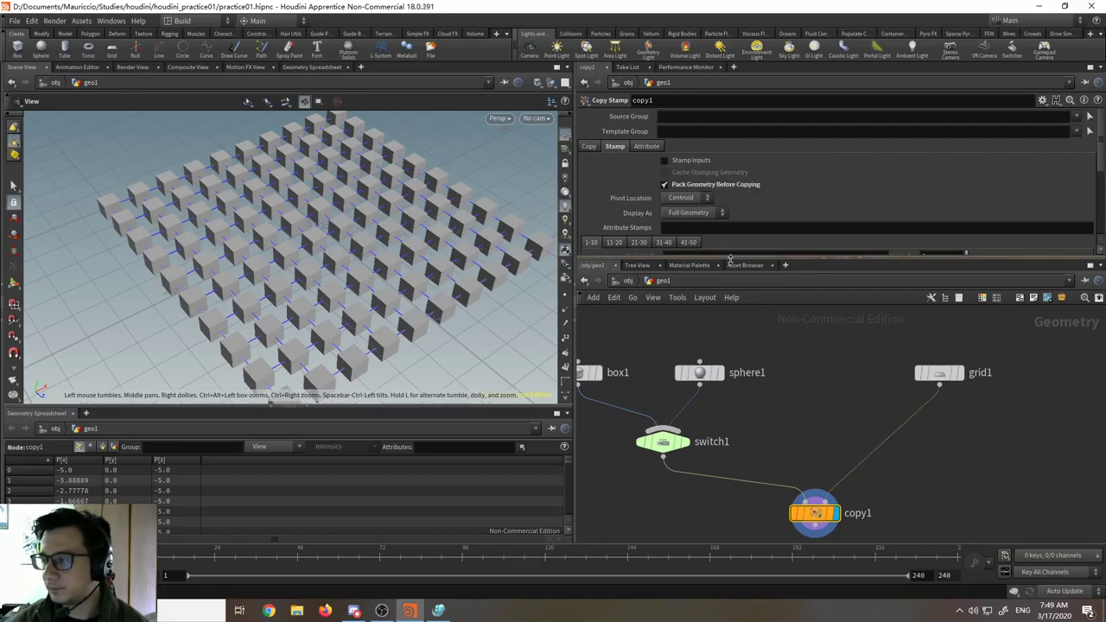
left_click_drag(698, 259, 698, 311)
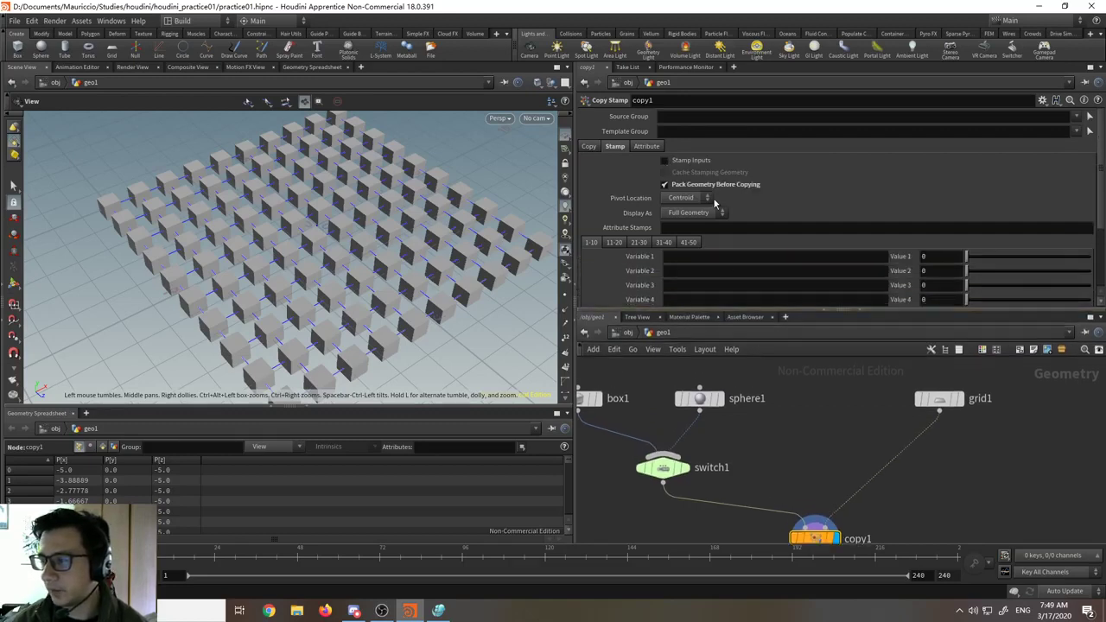
left_click(665, 161)
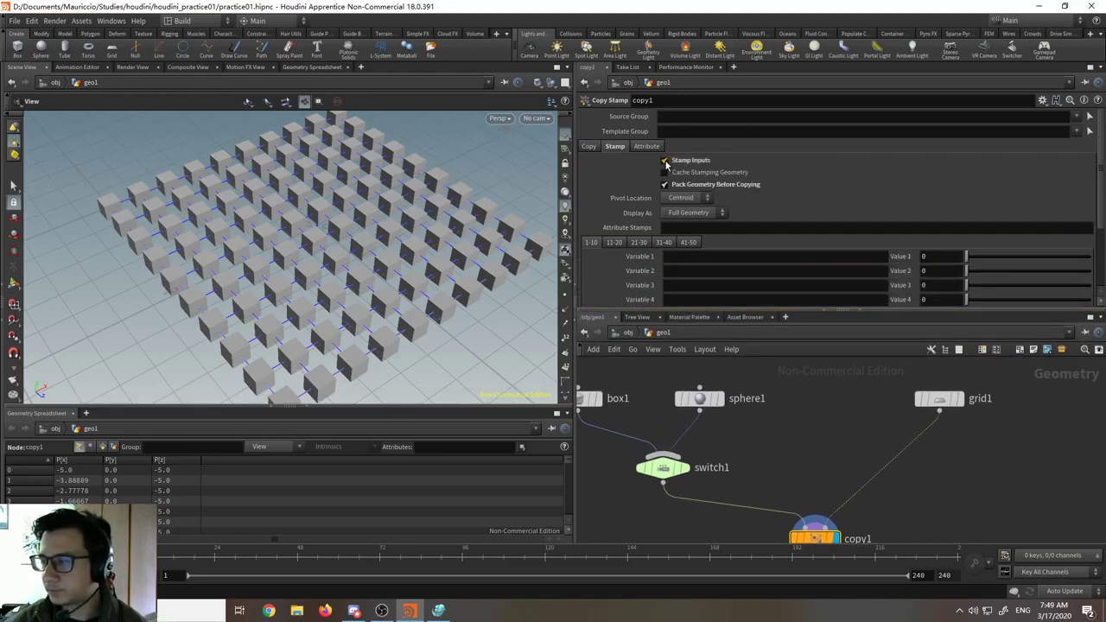
- Name the first stamp variable of copy1 "model"
left_click(688, 256)
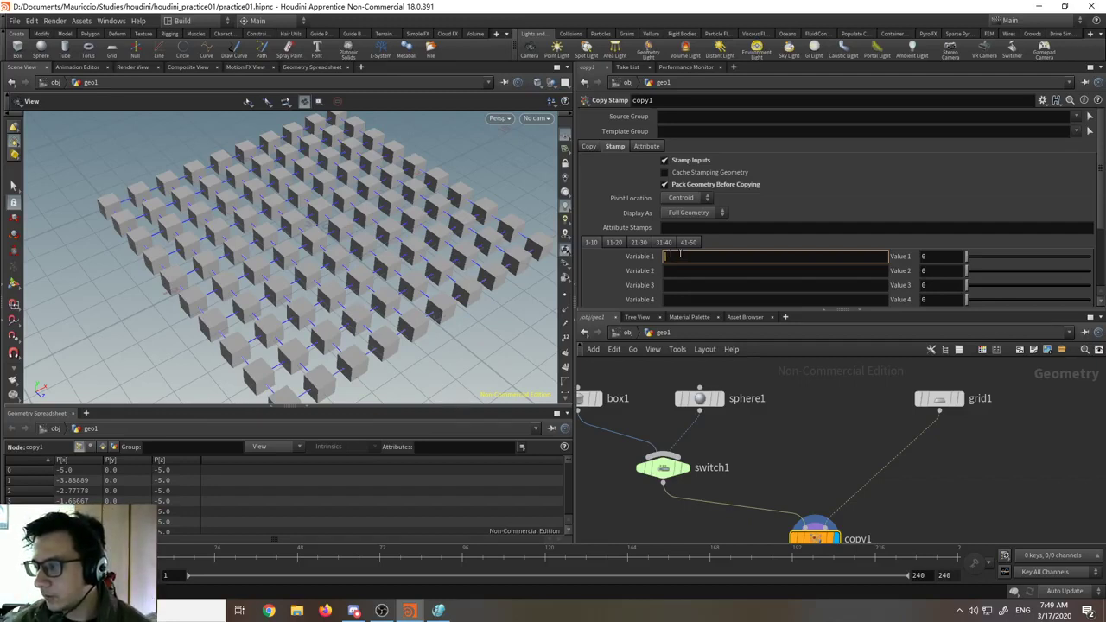
type("model")
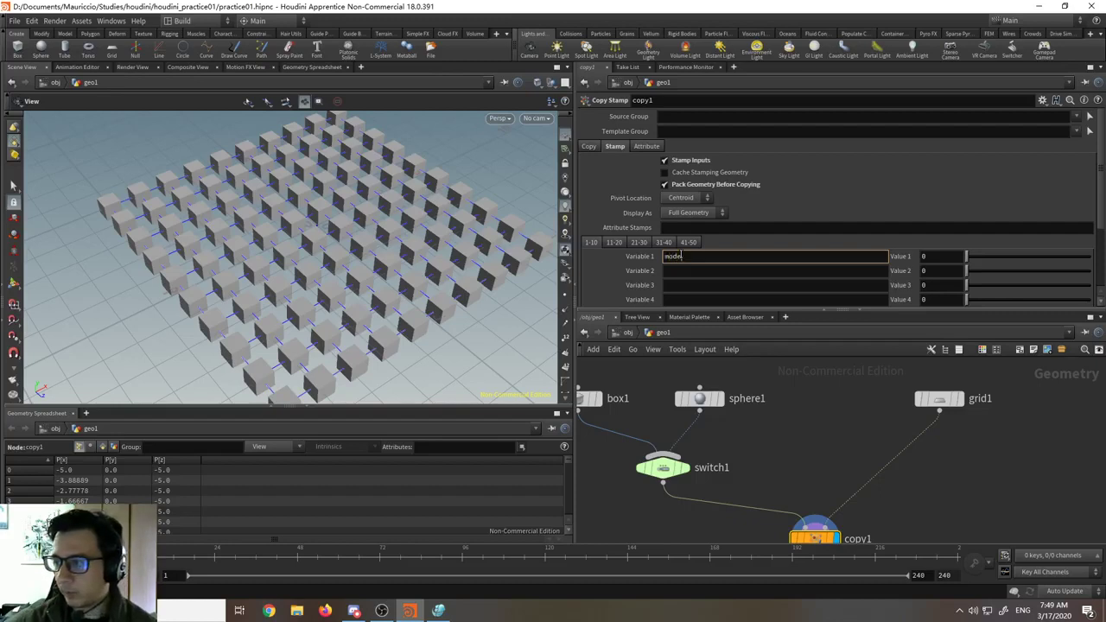
key("Return")
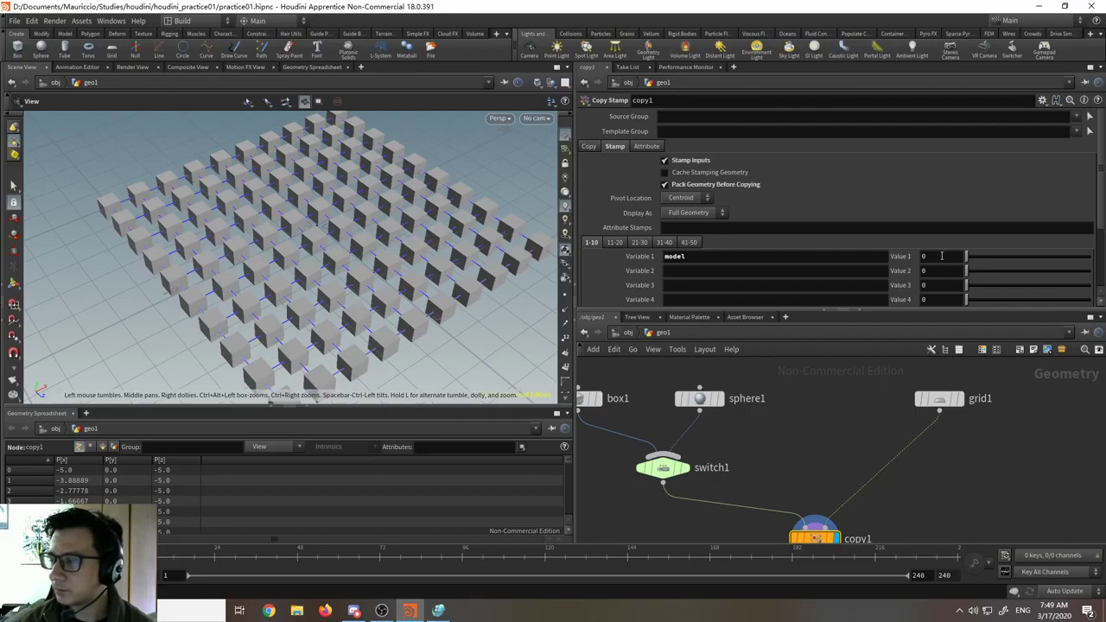
- Set the value of the model stamp variable to the expression rand($PT)
left_click(941, 256)
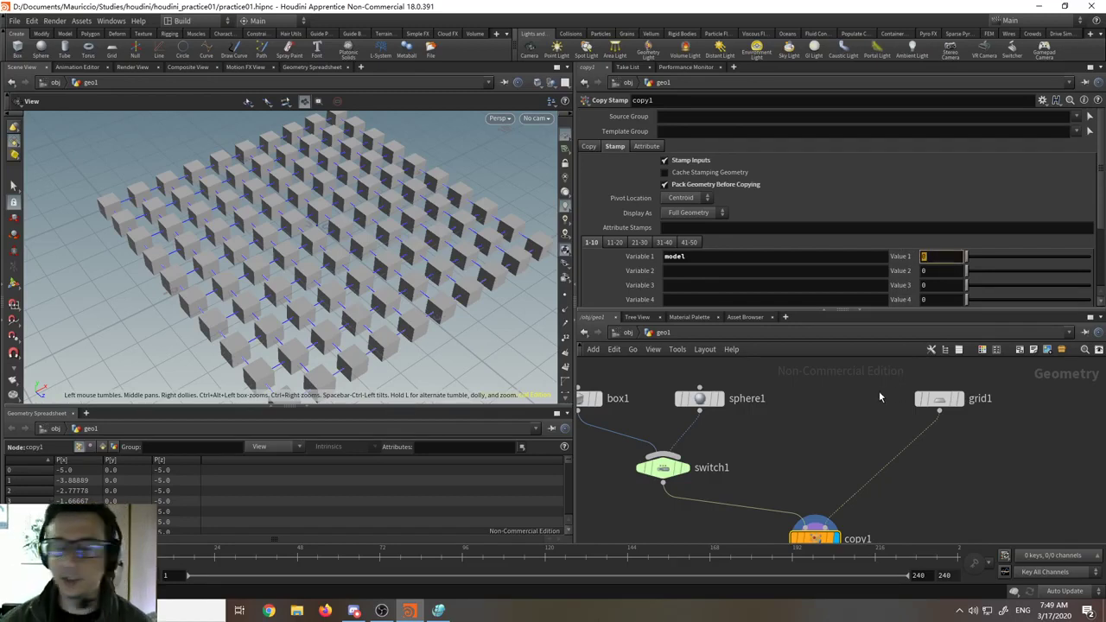
middle_click_drag(869, 420, 826, 415)
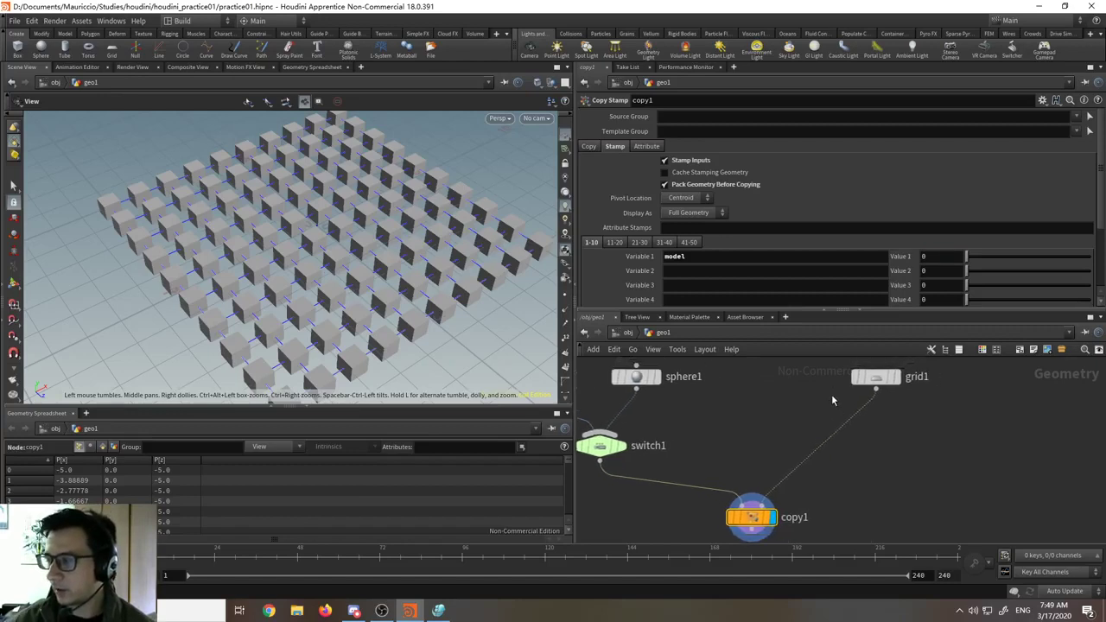
left_click(933, 259)
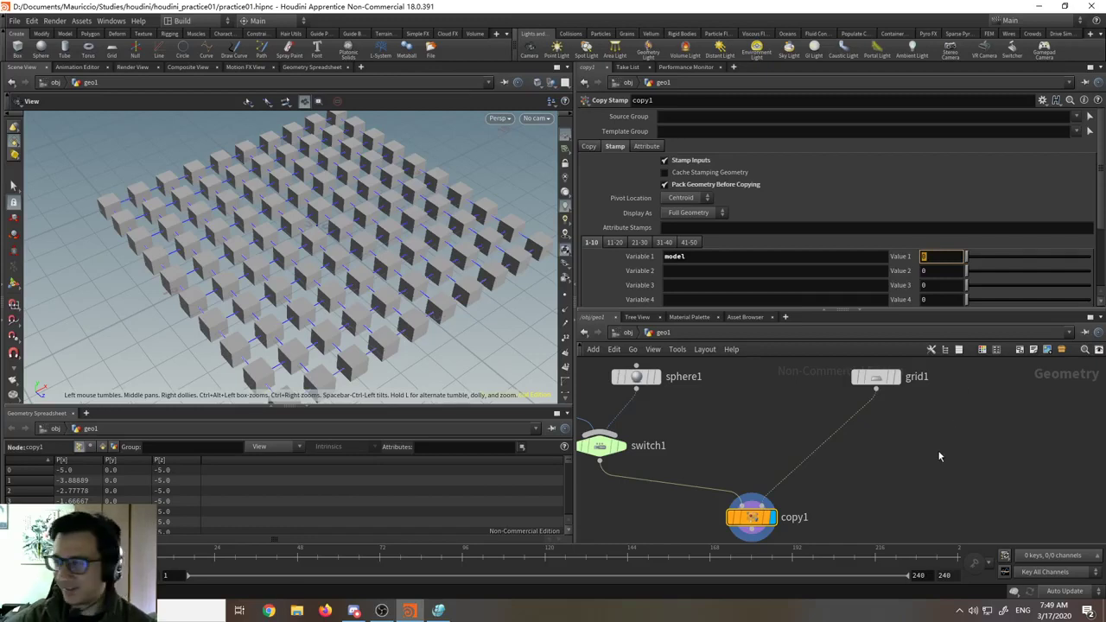
type("rand")
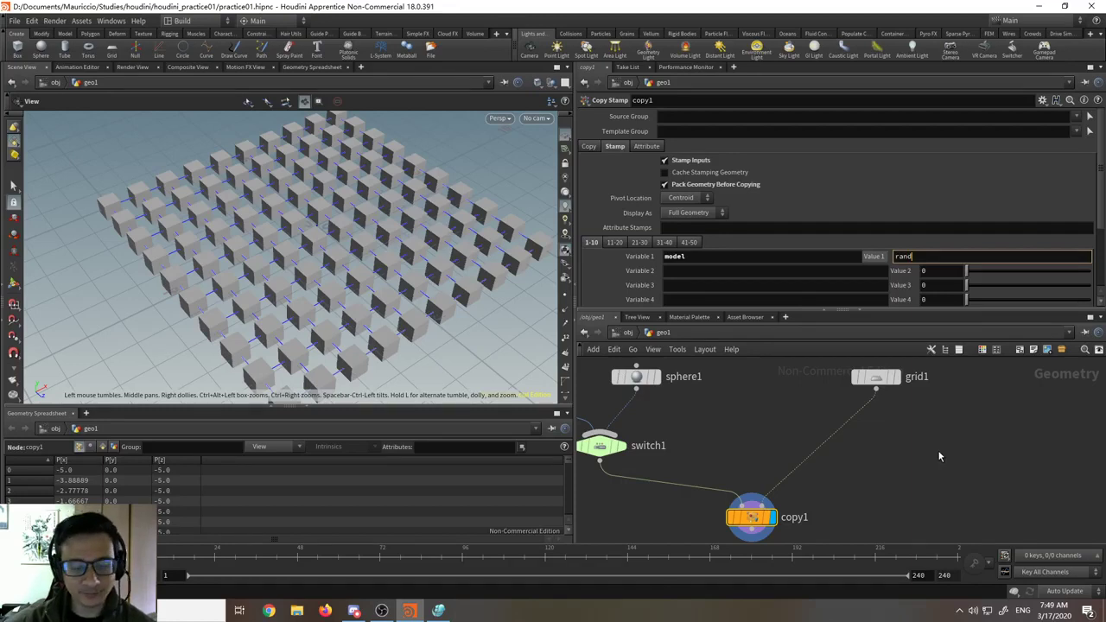
type("(")
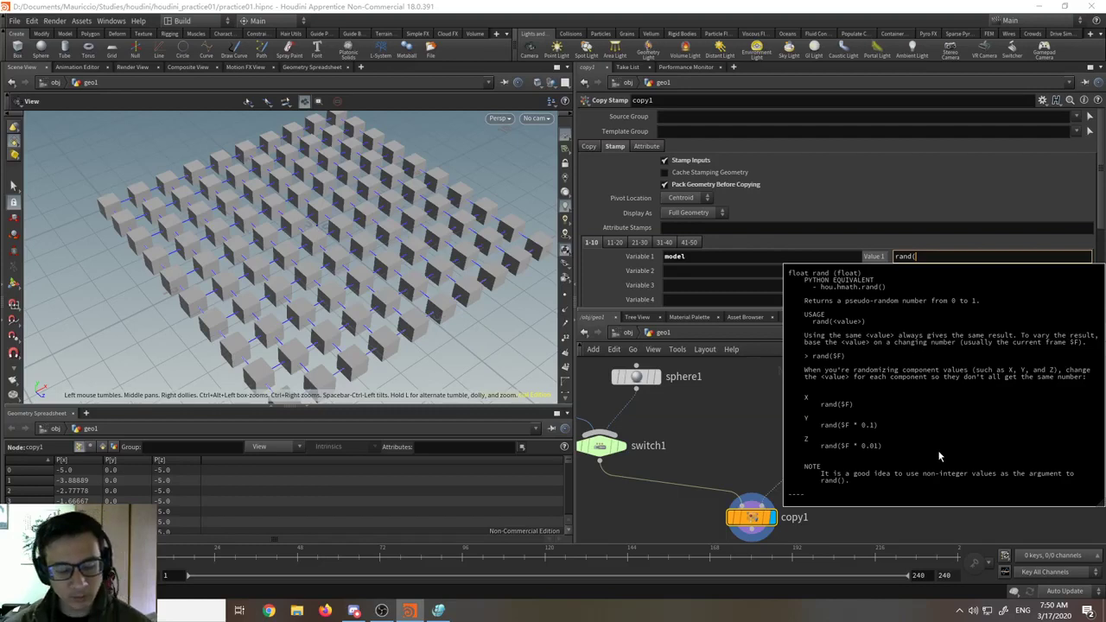
type("$")
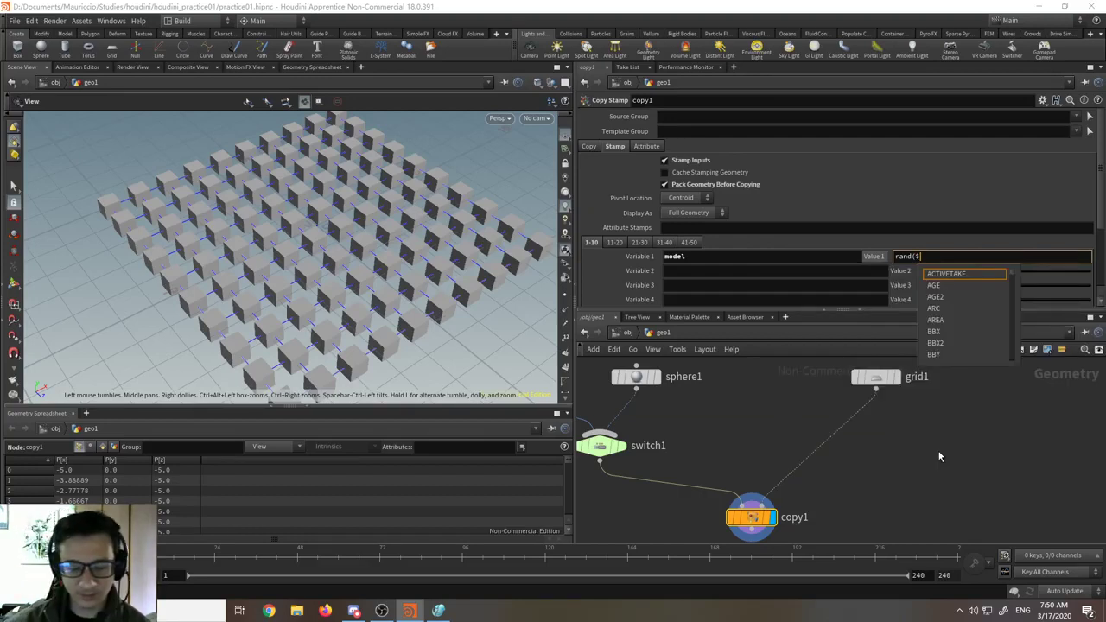
type("PT")
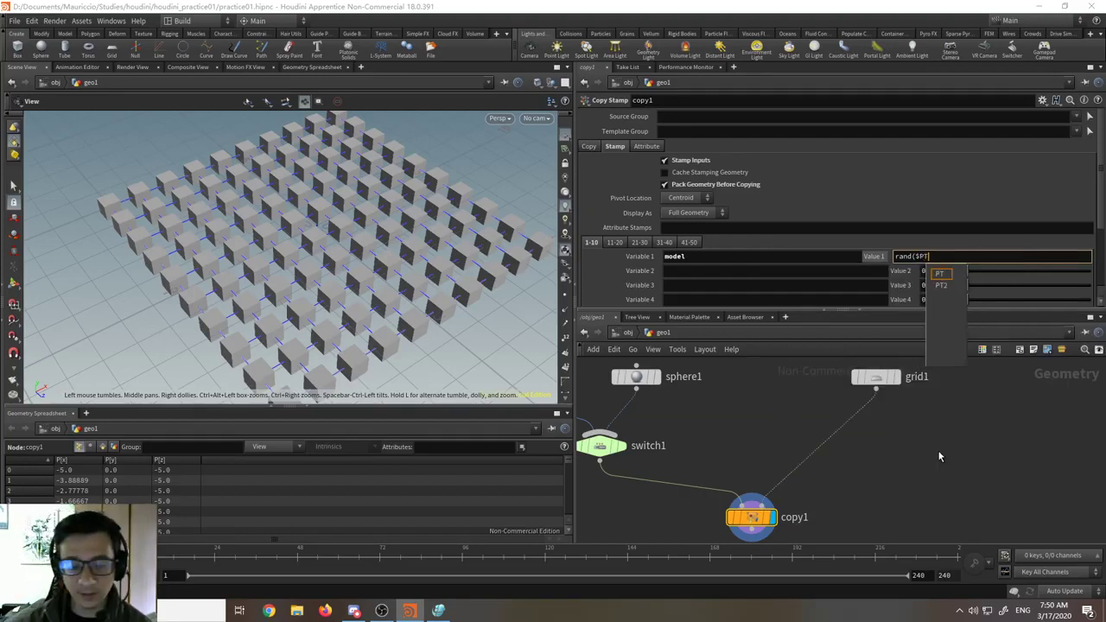
type(")")
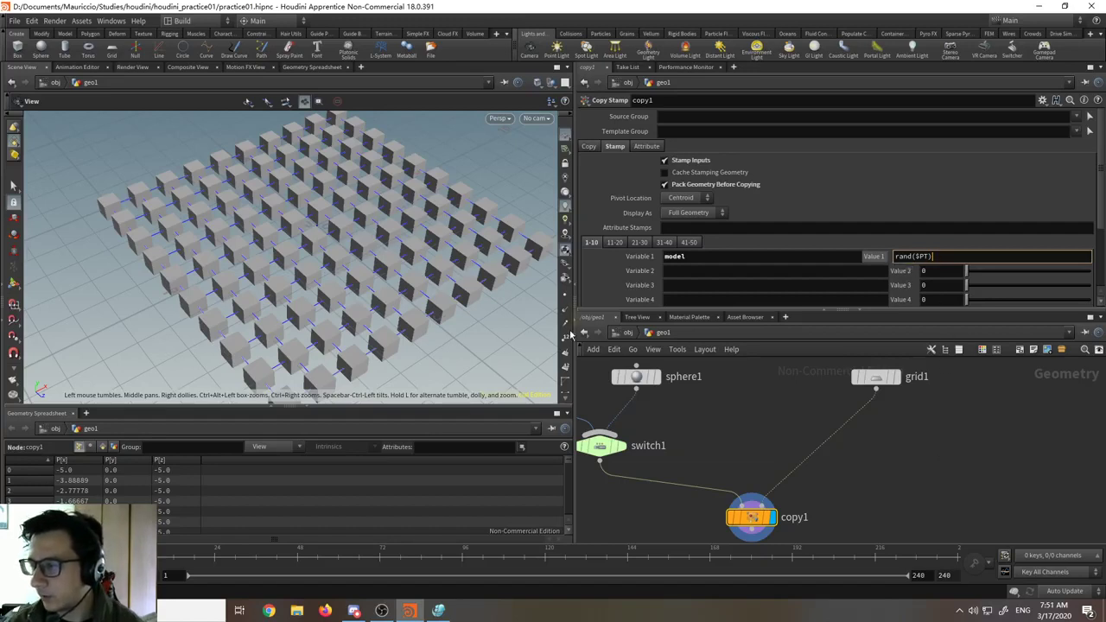
key("Return")
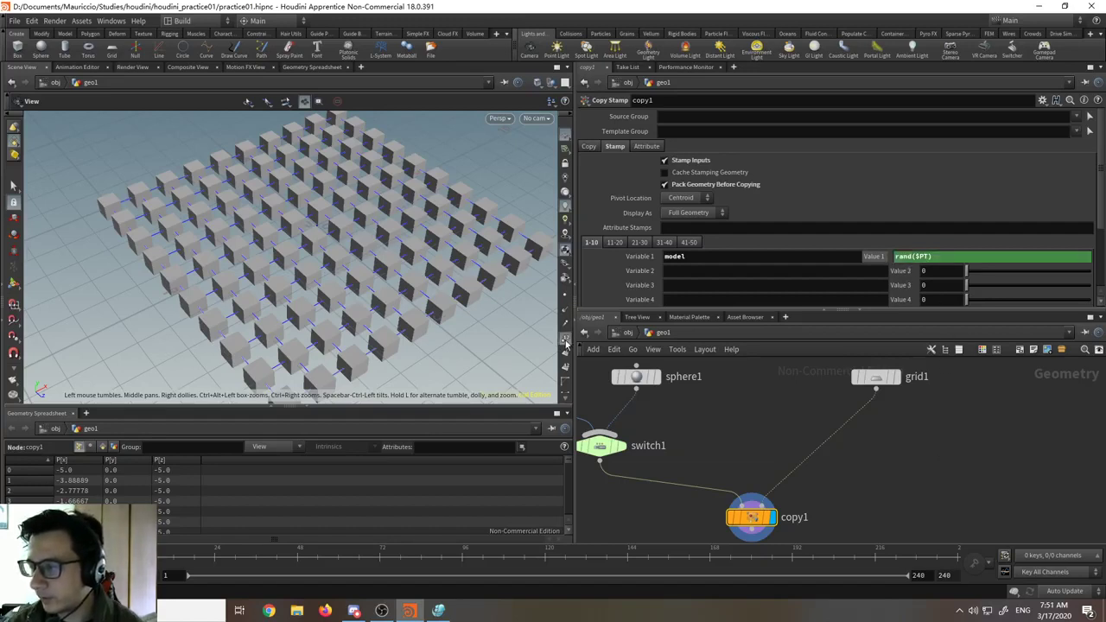
- Examine the point numbers on grid1 and the evaluated value of the model variable, and return the display to copy1
left_click(899, 380)
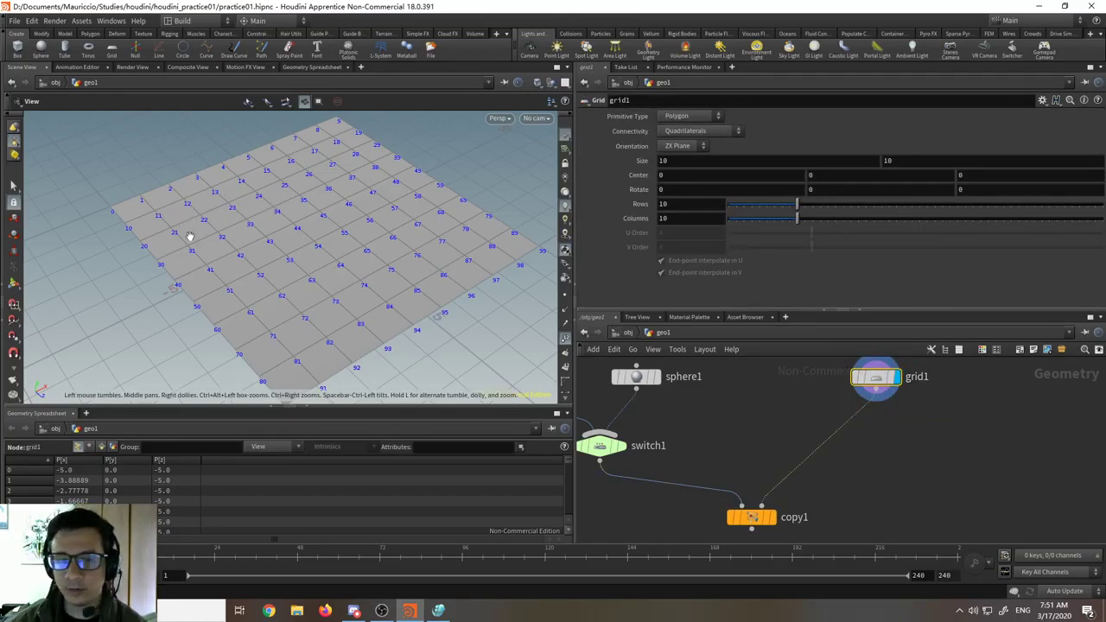
left_click(750, 518)
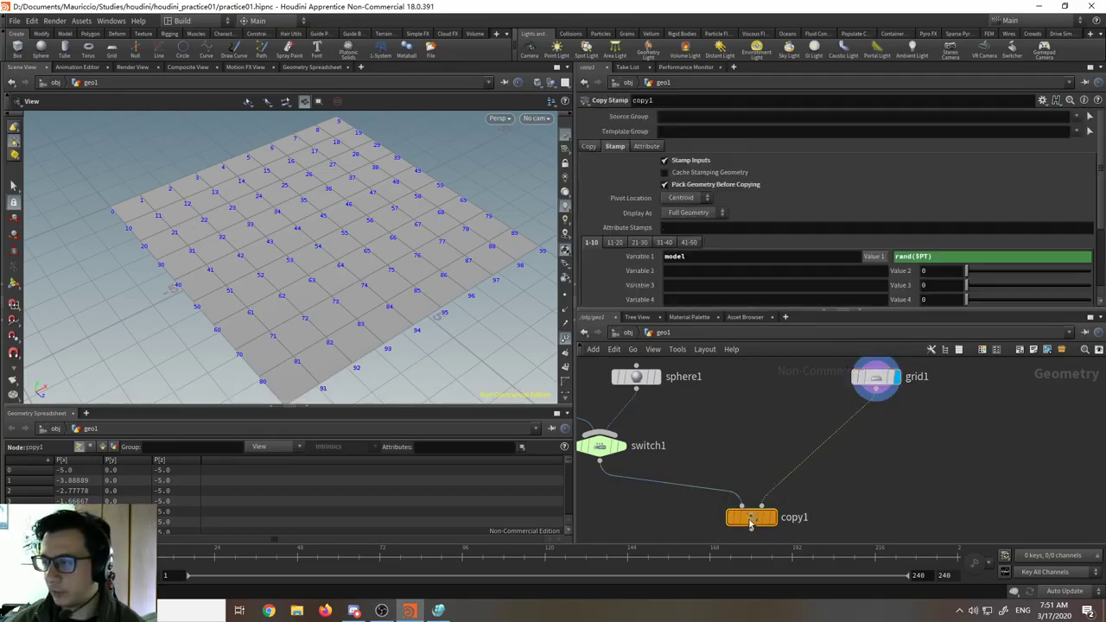
left_click(874, 257)
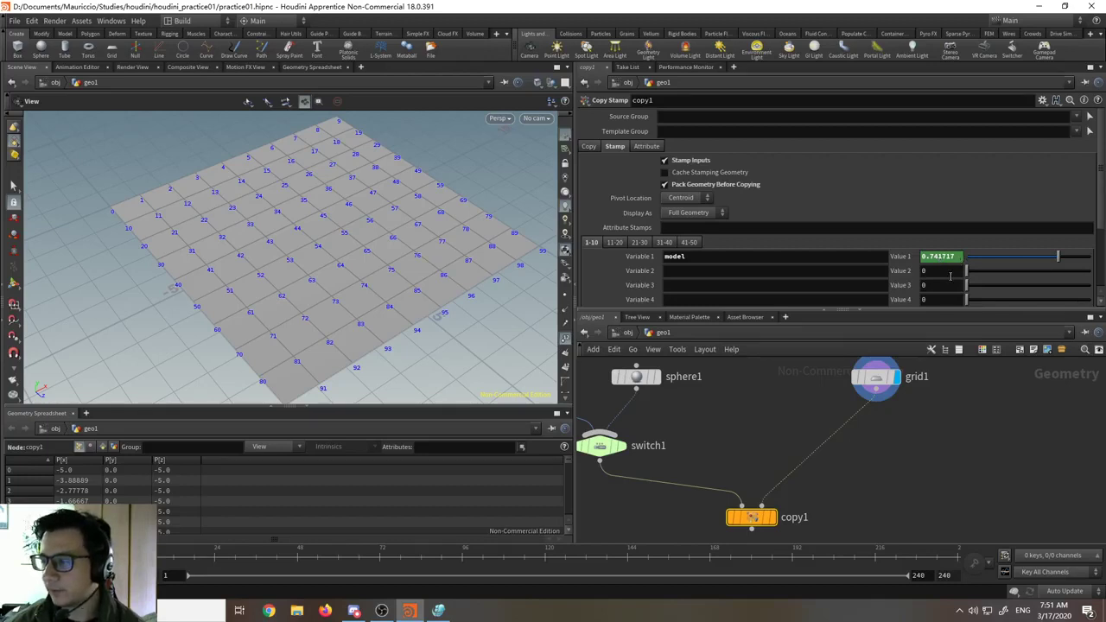
middle_click_drag(774, 442, 831, 411)
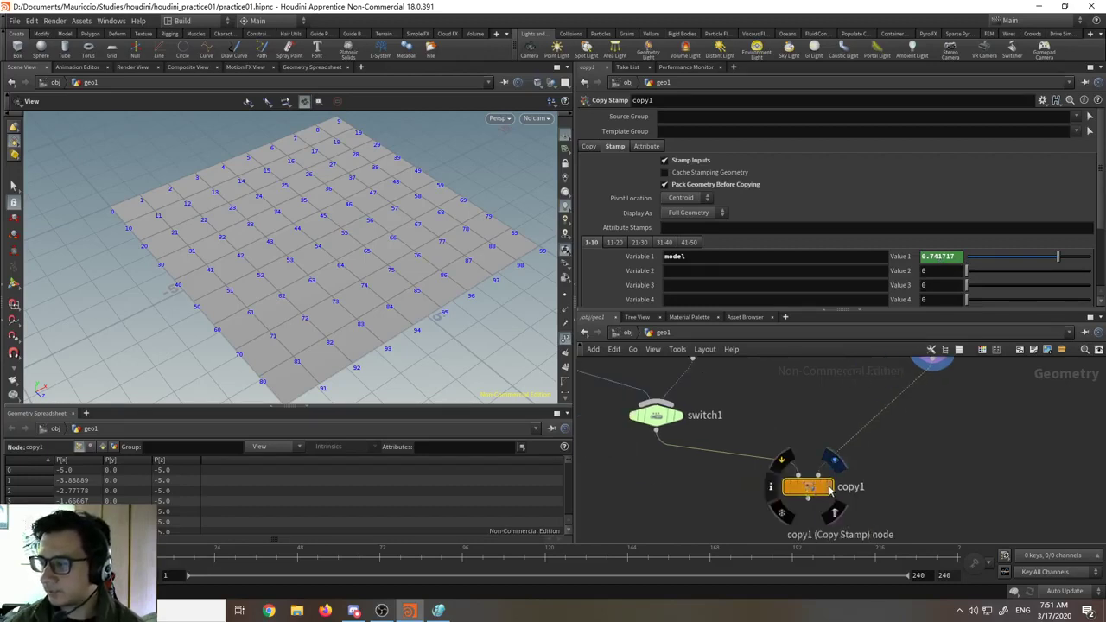
left_click(831, 460)
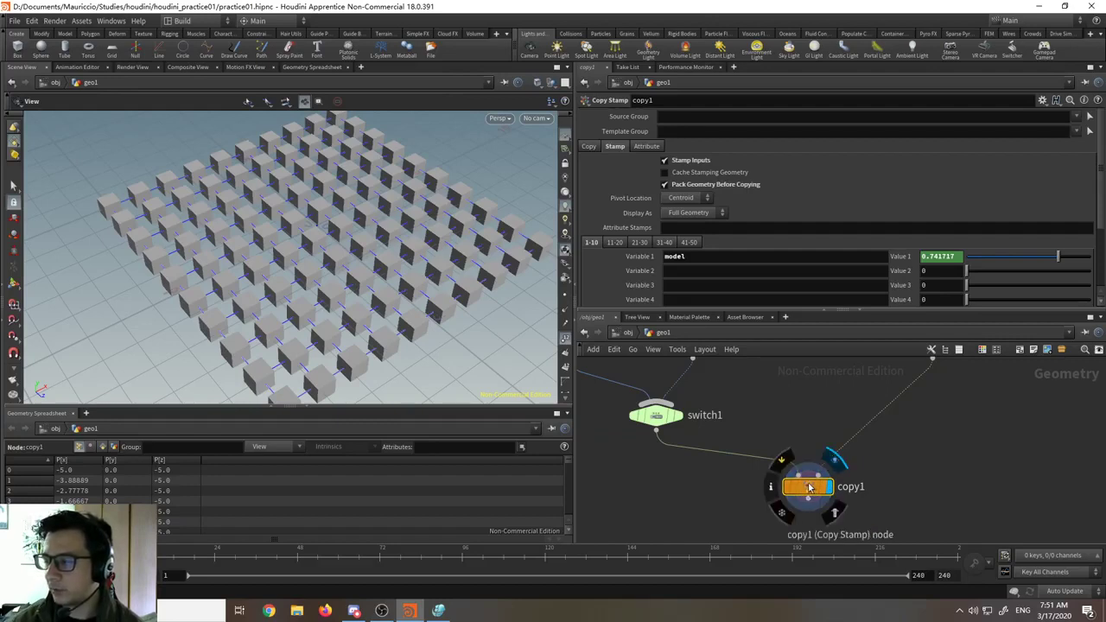
- Select box1, sphere1 and switch1 together and move them slightly away from copy1 in the network
scroll(805, 418, "down", 3)
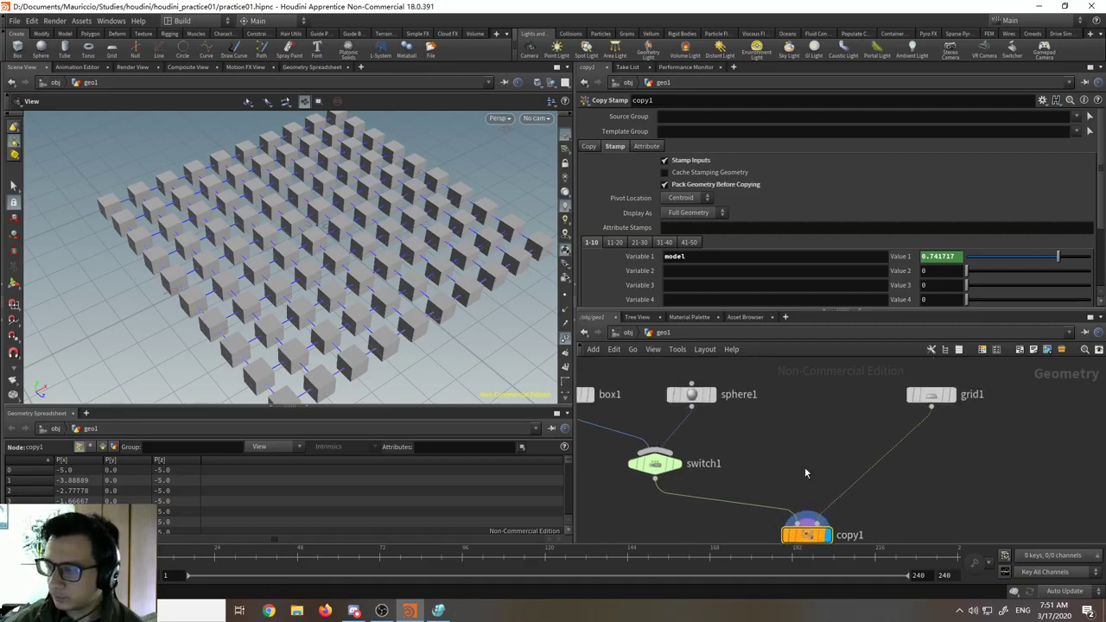
middle_click_drag(804, 469, 811, 433)
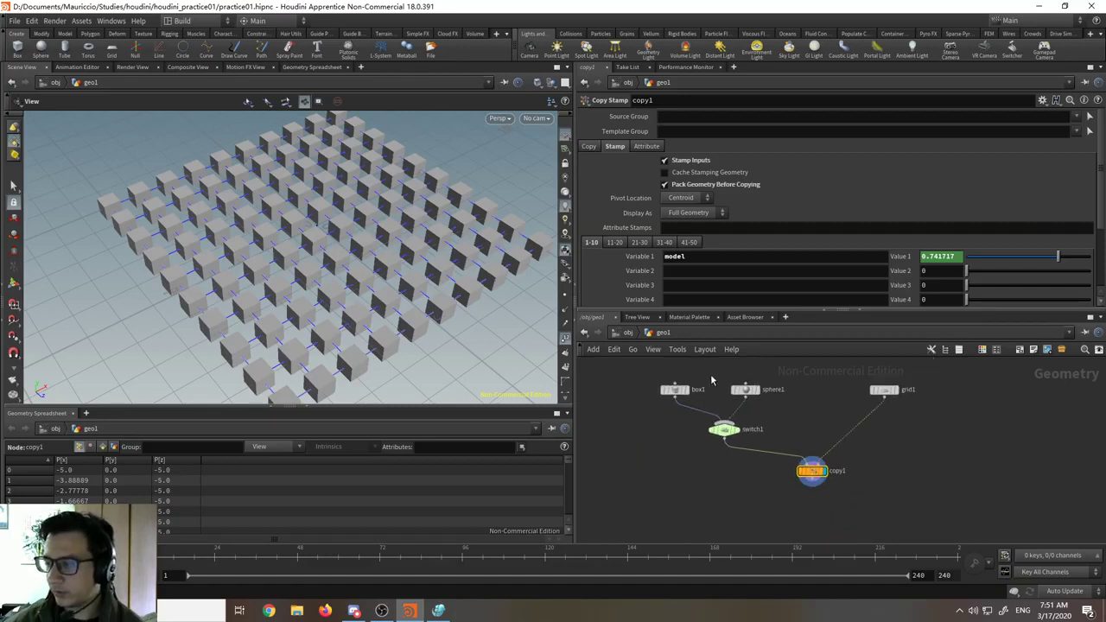
middle_click_drag(710, 374, 701, 389)
left_click_drag(783, 446, 783, 447)
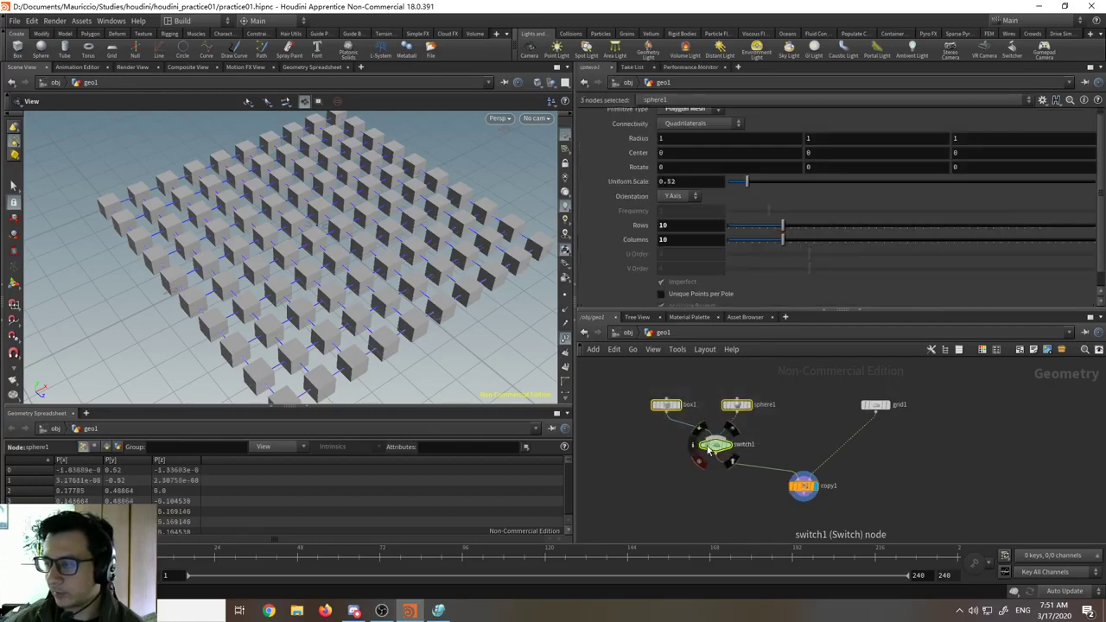
left_click_drag(712, 445, 697, 432)
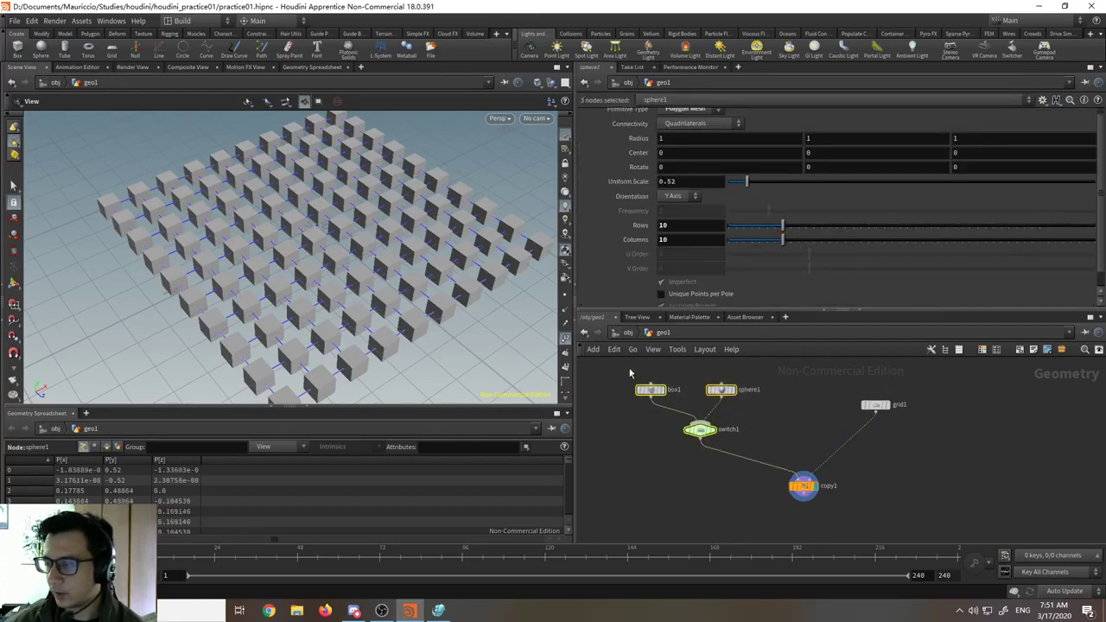
- Begin the Select Input expression of switch1 with the stamp function and a relative path: stamp("../
left_click(802, 484)
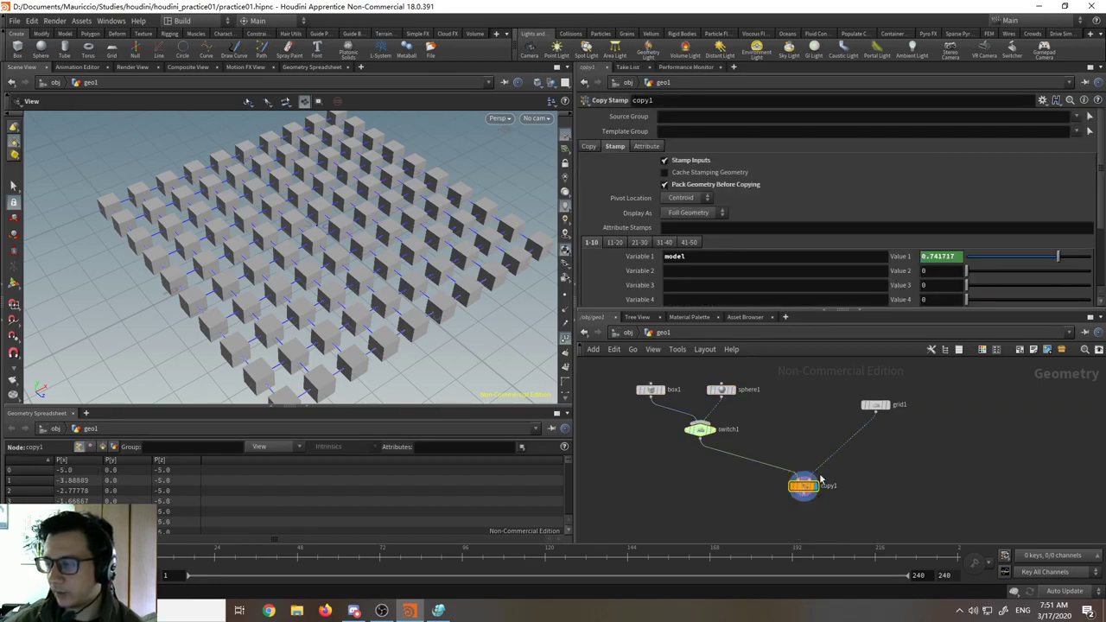
left_click(700, 430)
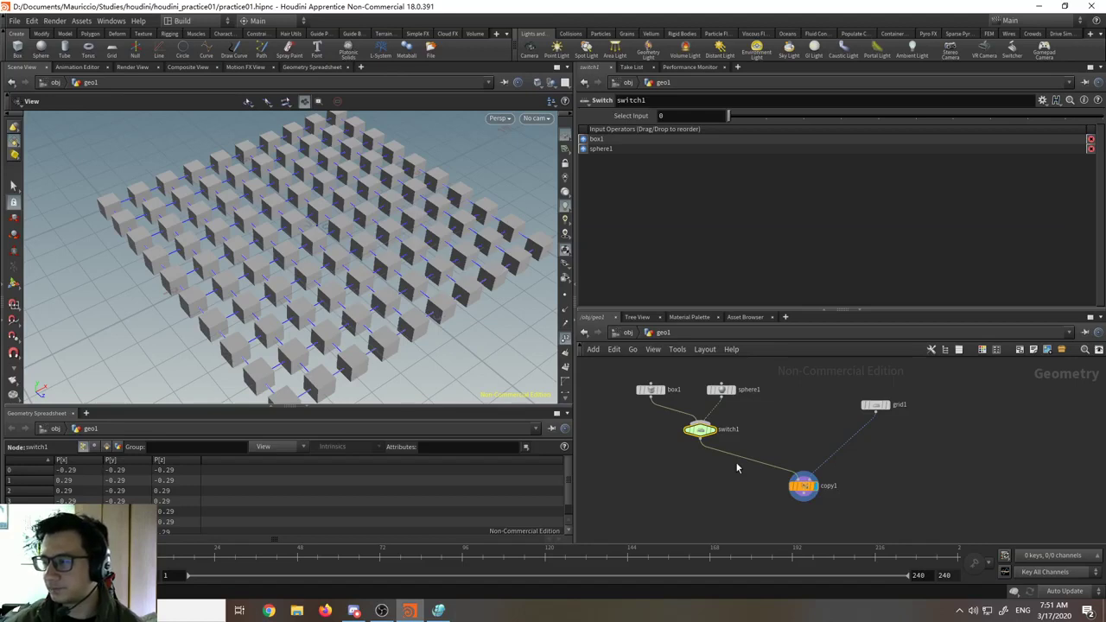
scroll(688, 451, "up", 3)
scroll(685, 461, "down", 1)
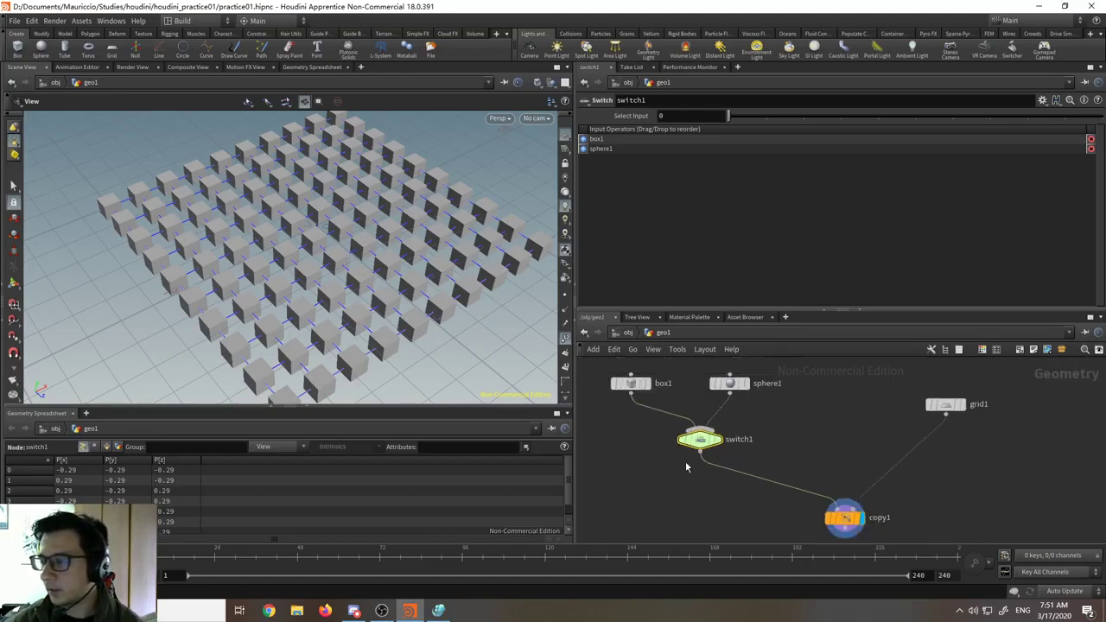
scroll(685, 461, "down", 2)
scroll(699, 456, "up", 3)
scroll(712, 453, "down", 2)
middle_click_drag(747, 464, 740, 419)
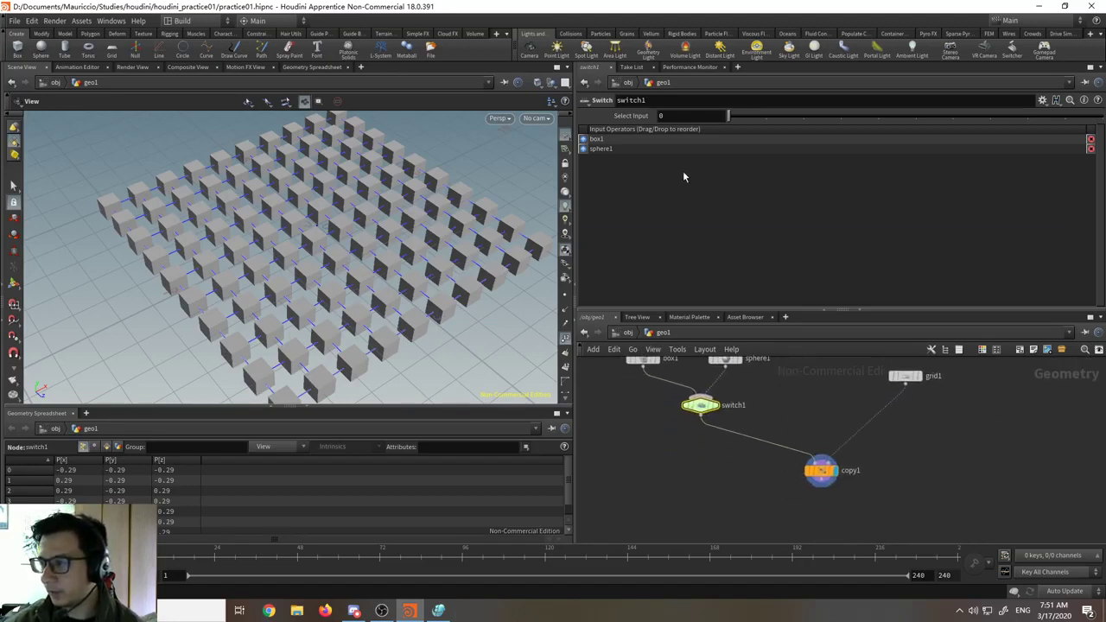
left_click(664, 115)
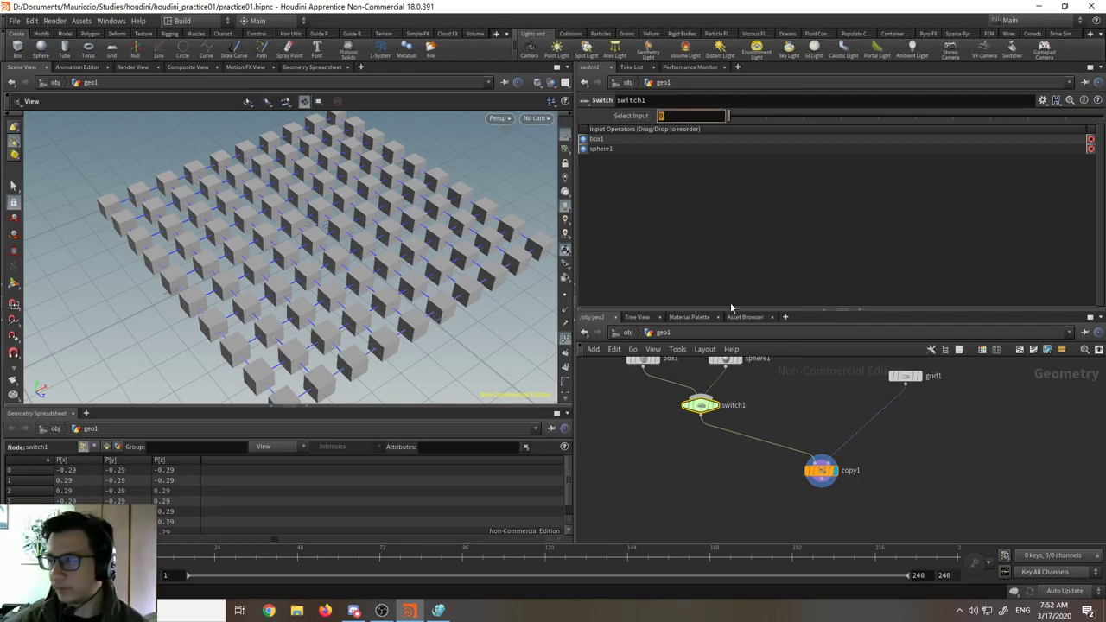
type("stamp")
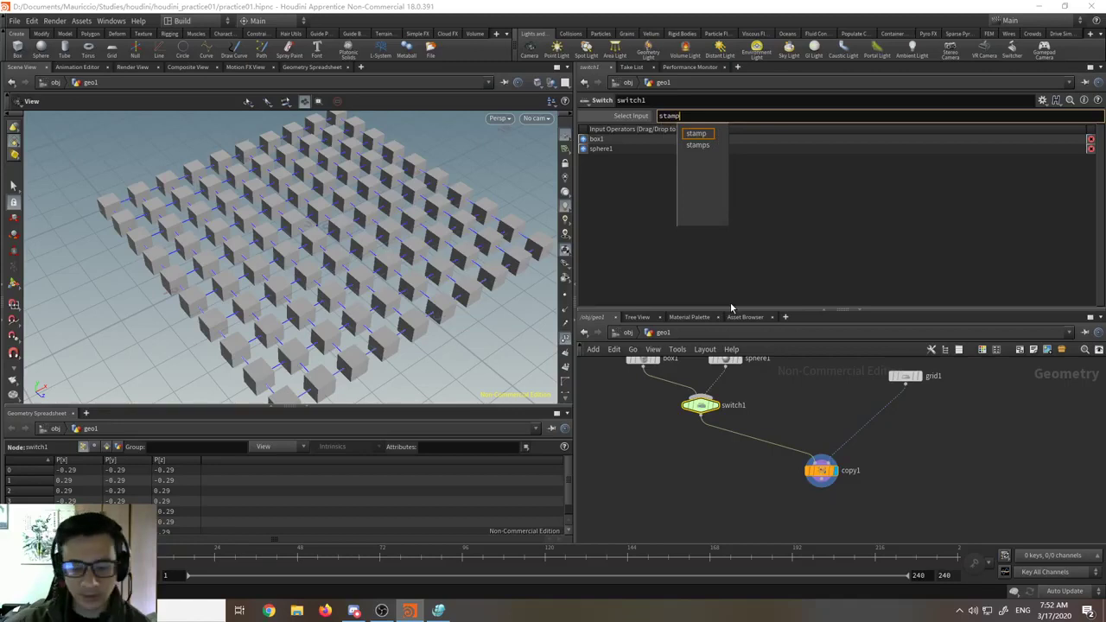
type("(")
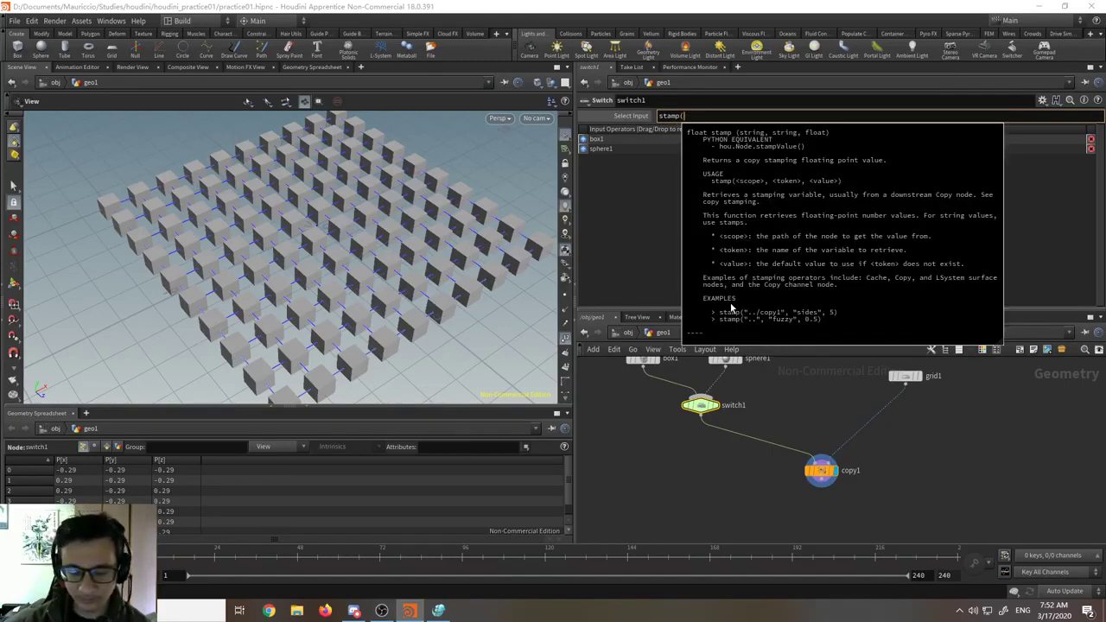
type("\"")
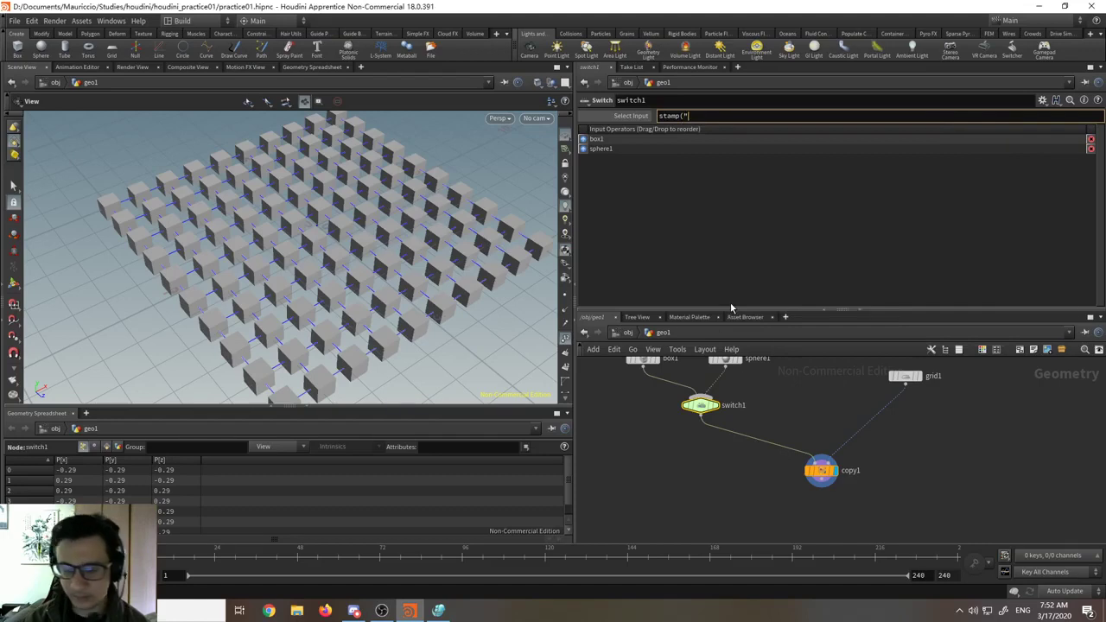
type("../")
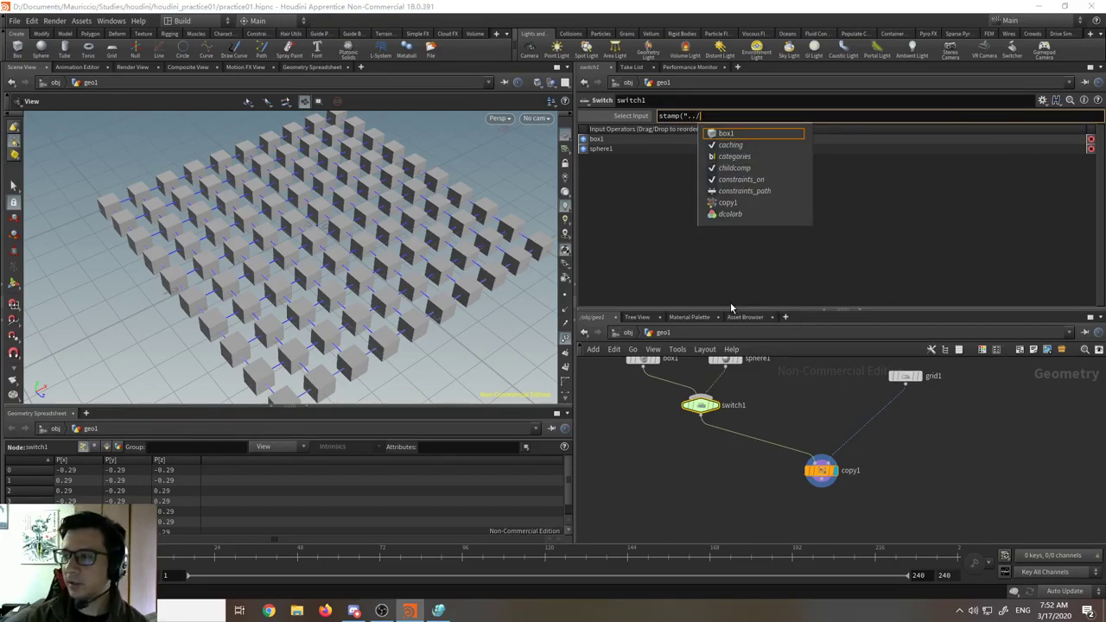
key("Down")
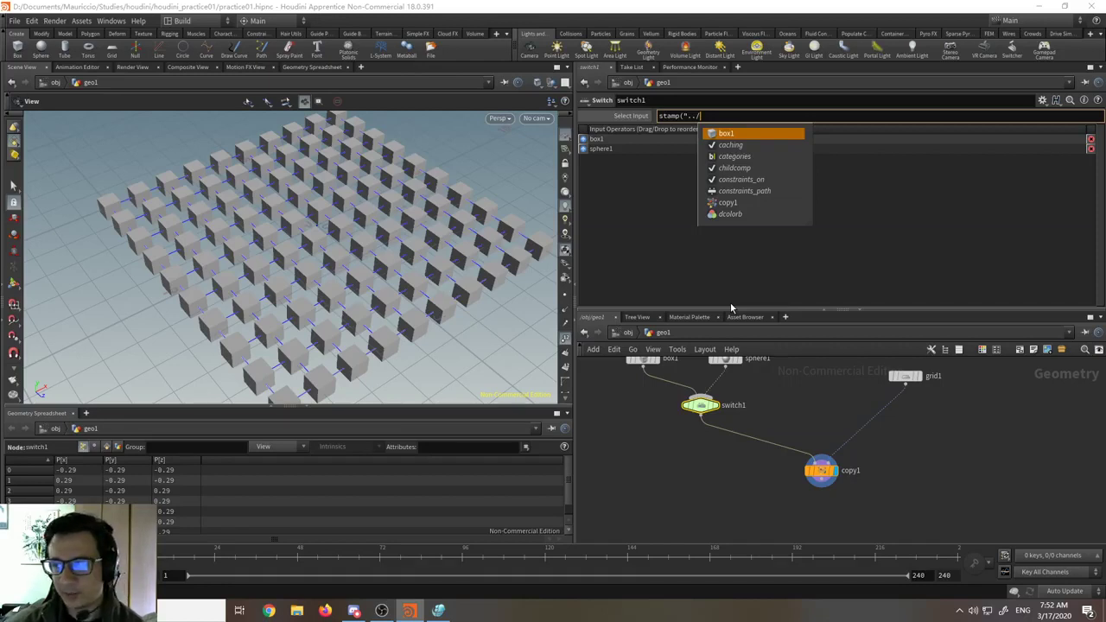
type("../")
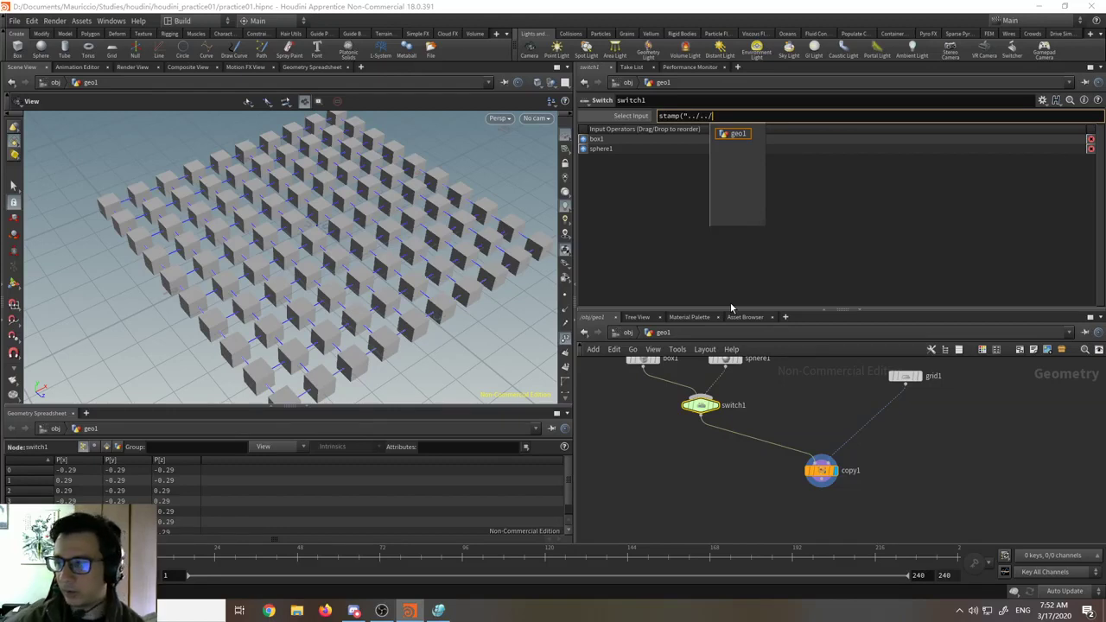
key("BackSpace")
key("BackSpace")
key("BackSpace")
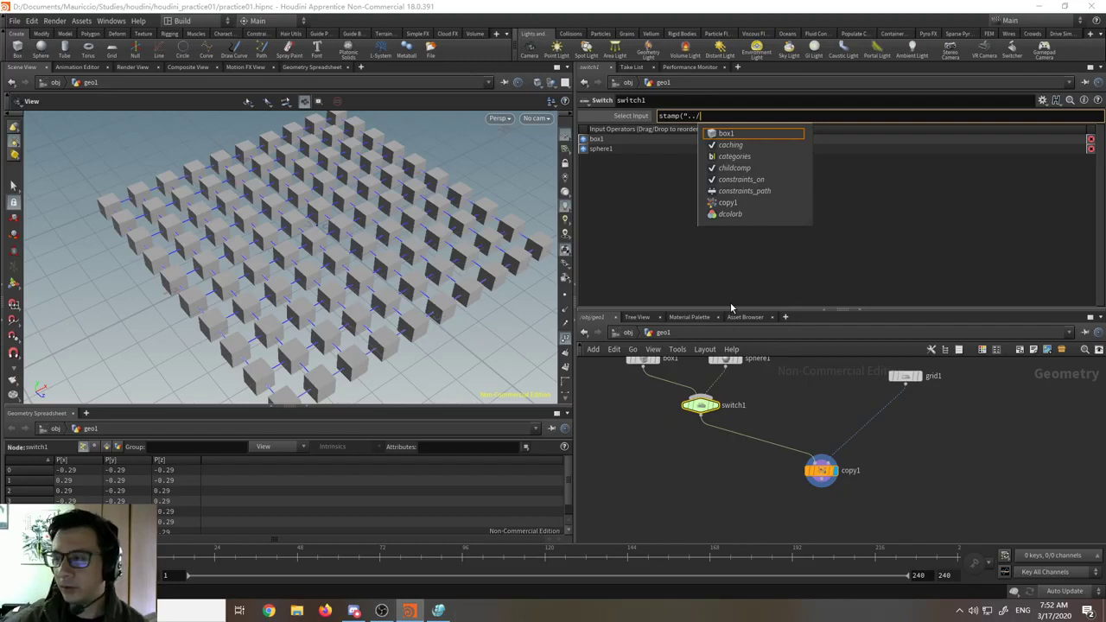
- Complete the node path in the stamp expression with the suggested copy1, giving stamp("../copy1/
key("Down")
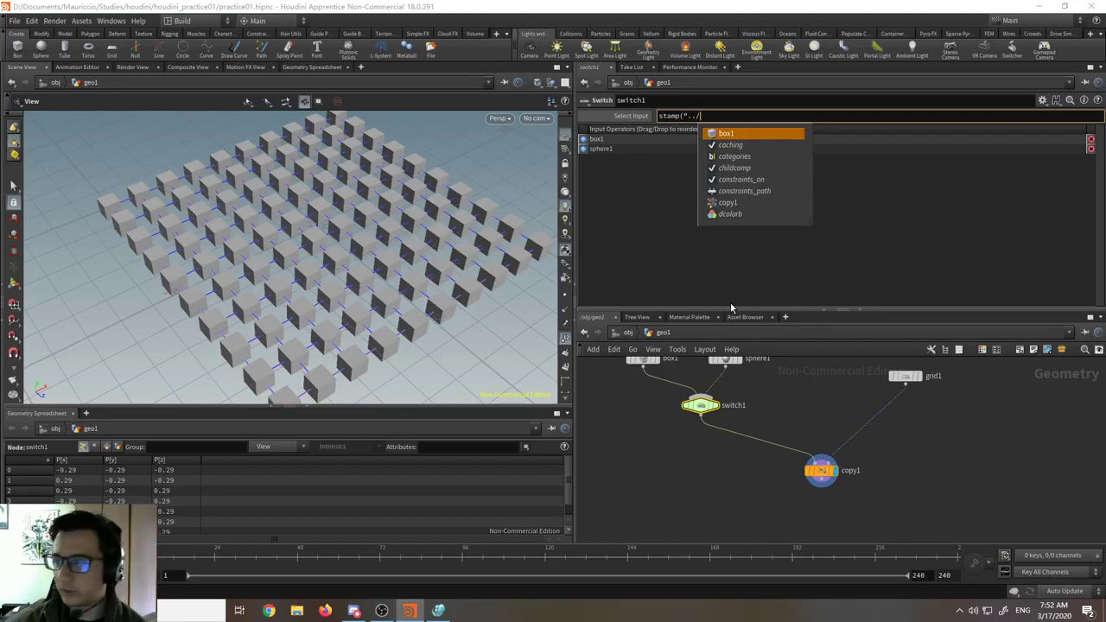
key("Down")
key("Up")
key("Down")
key("Down")
key("Down")
key("Down")
key("Down")
key("Down")
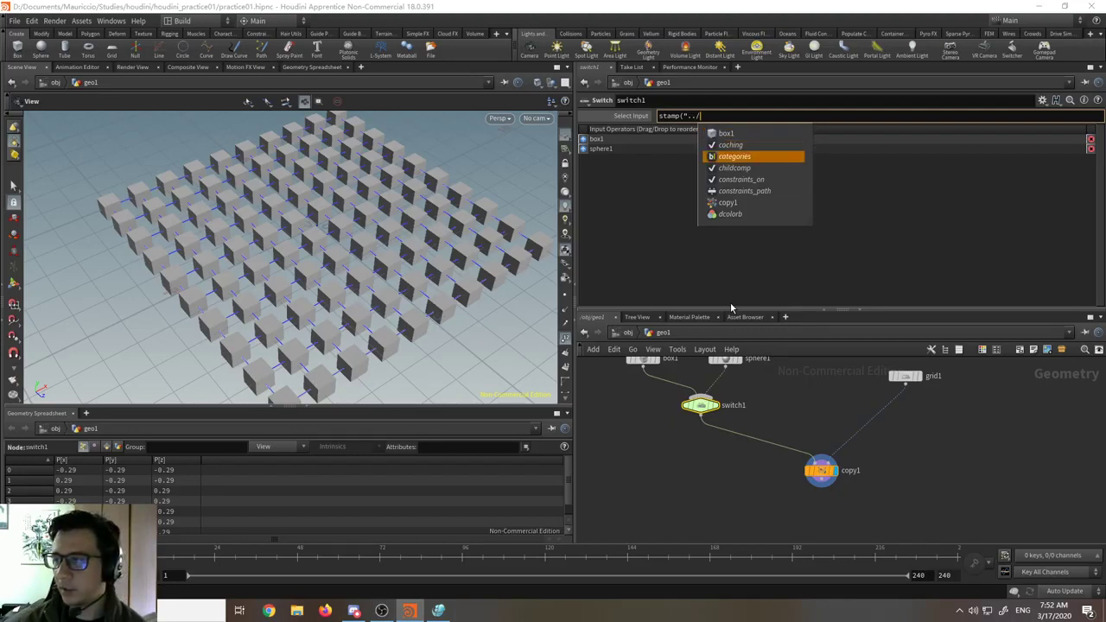
key("Up")
key("Up")
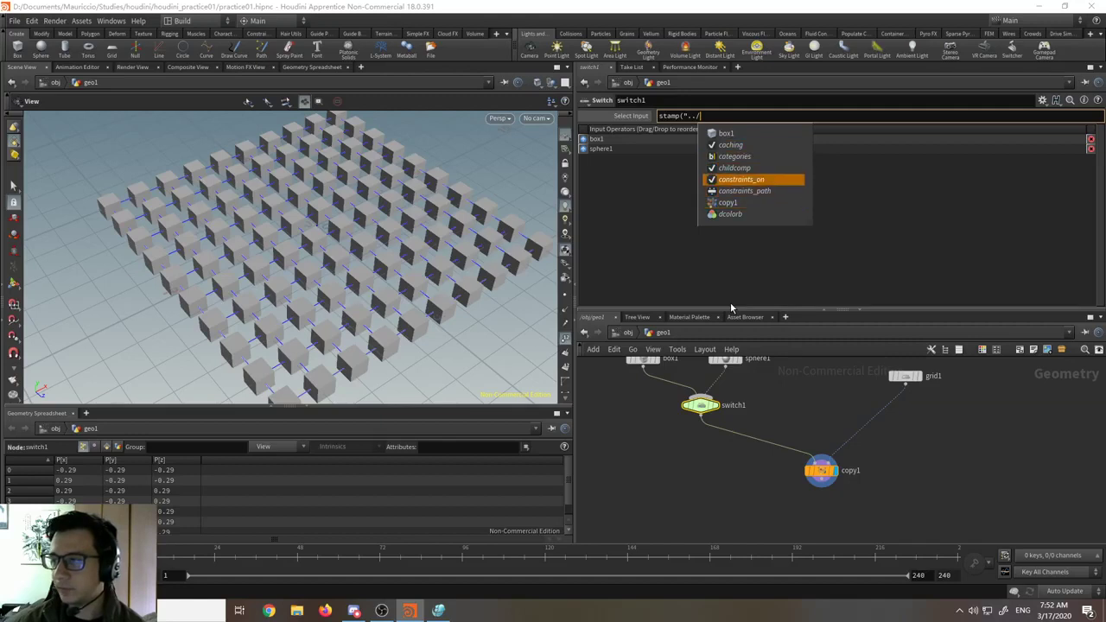
key("Up")
key("Up")
key("Up")
key("Up")
key("Down")
key("Down")
key("Down")
key("Down")
key("Down")
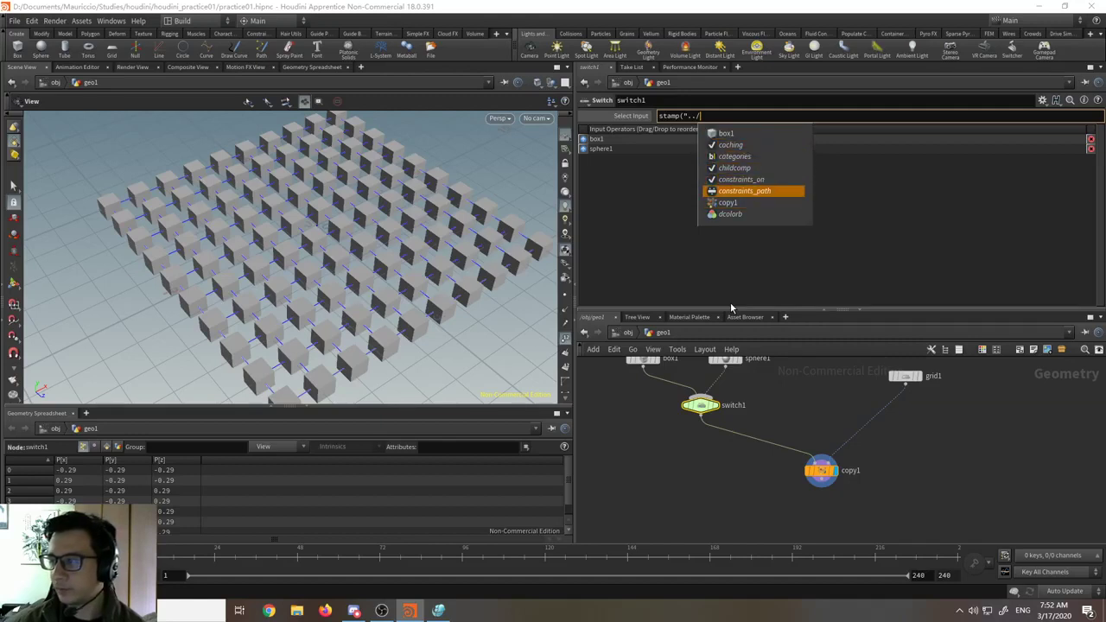
key("Down")
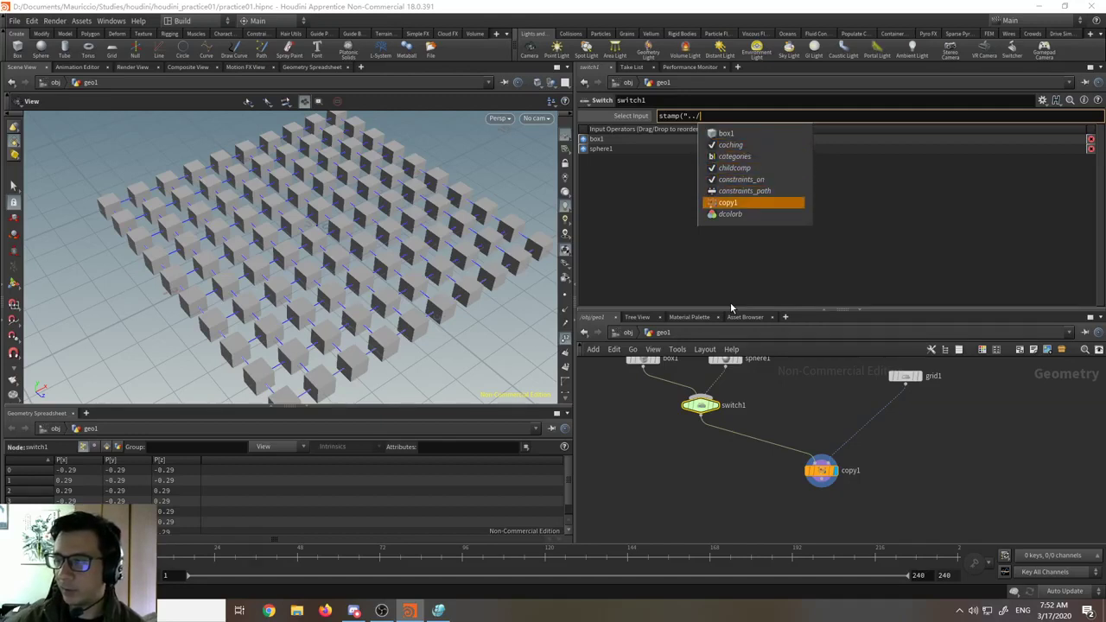
key("Tab")
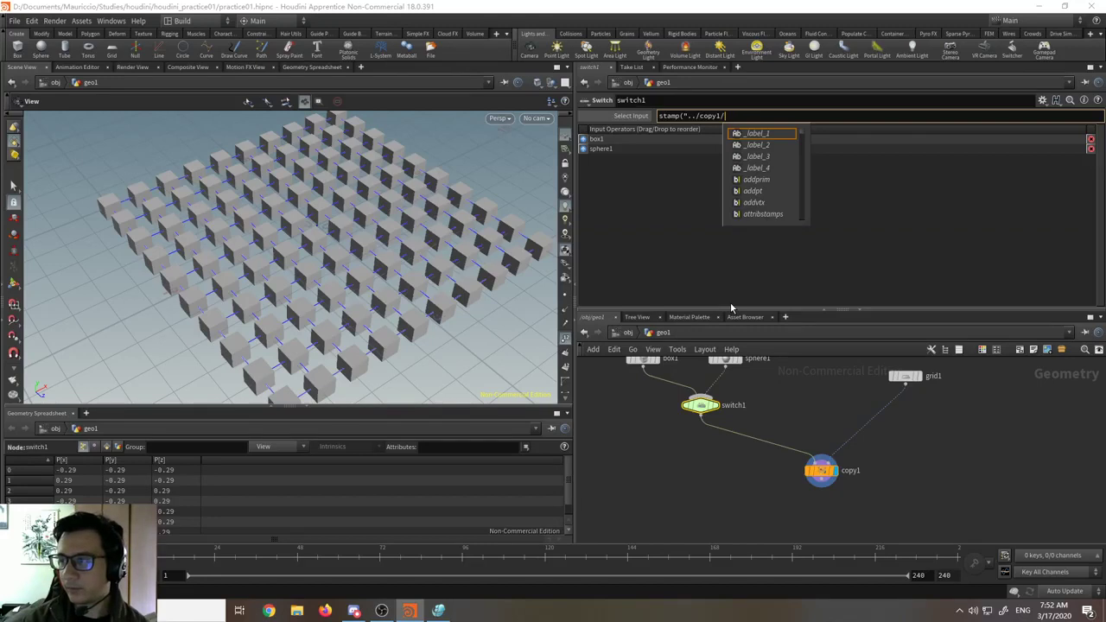
- Finish switch1's Select Input expression with the variable model and default 0: stamp("../copy1/", model, 0)
type("\"")
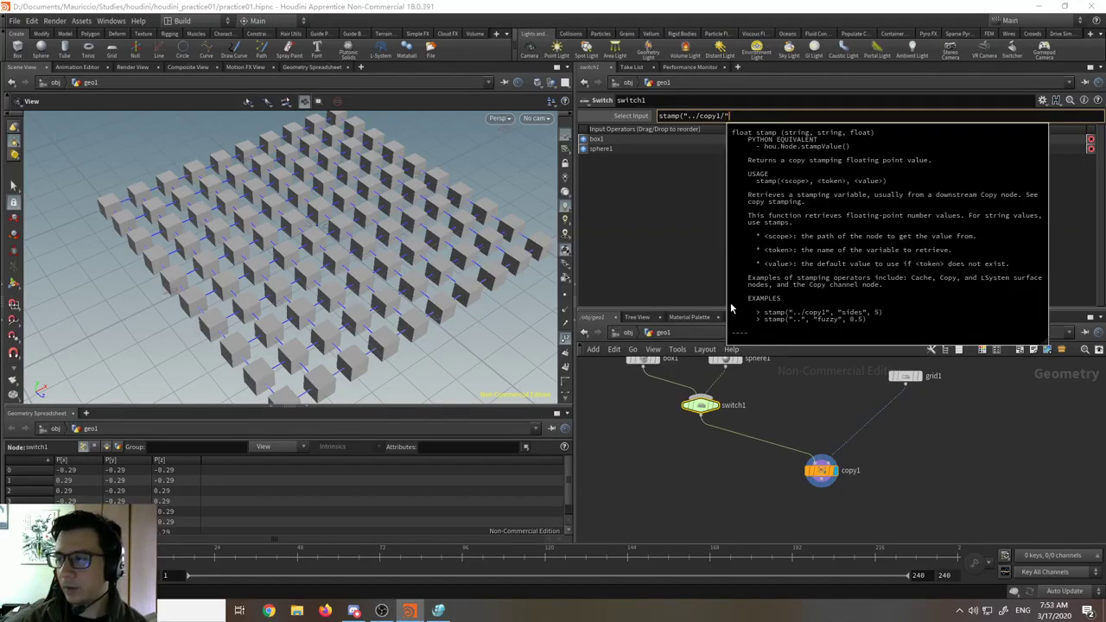
type(",")
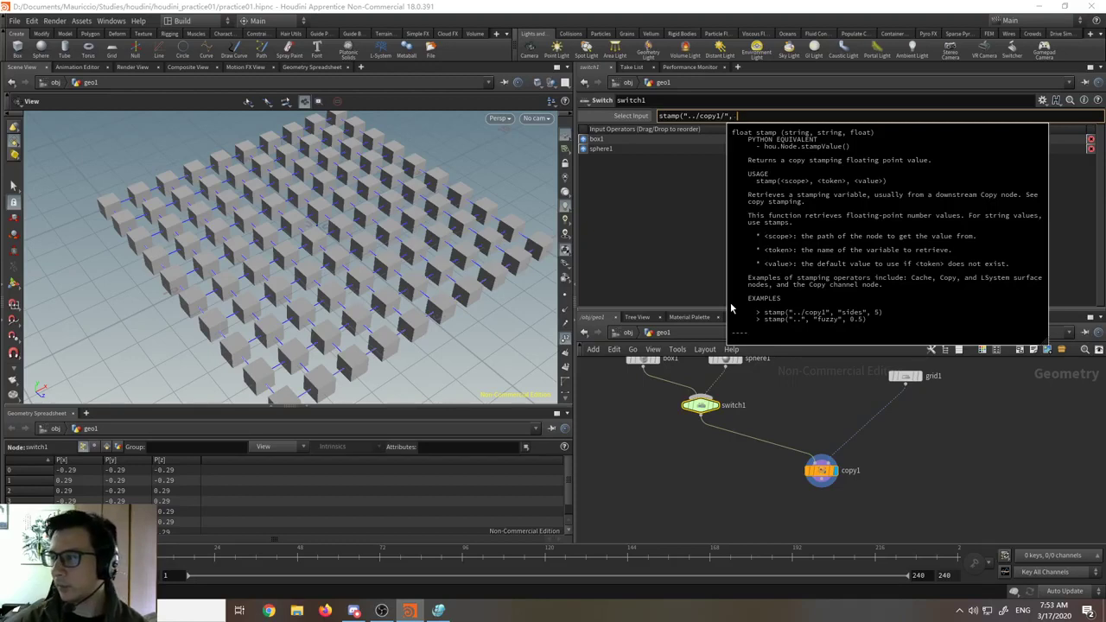
type("model")
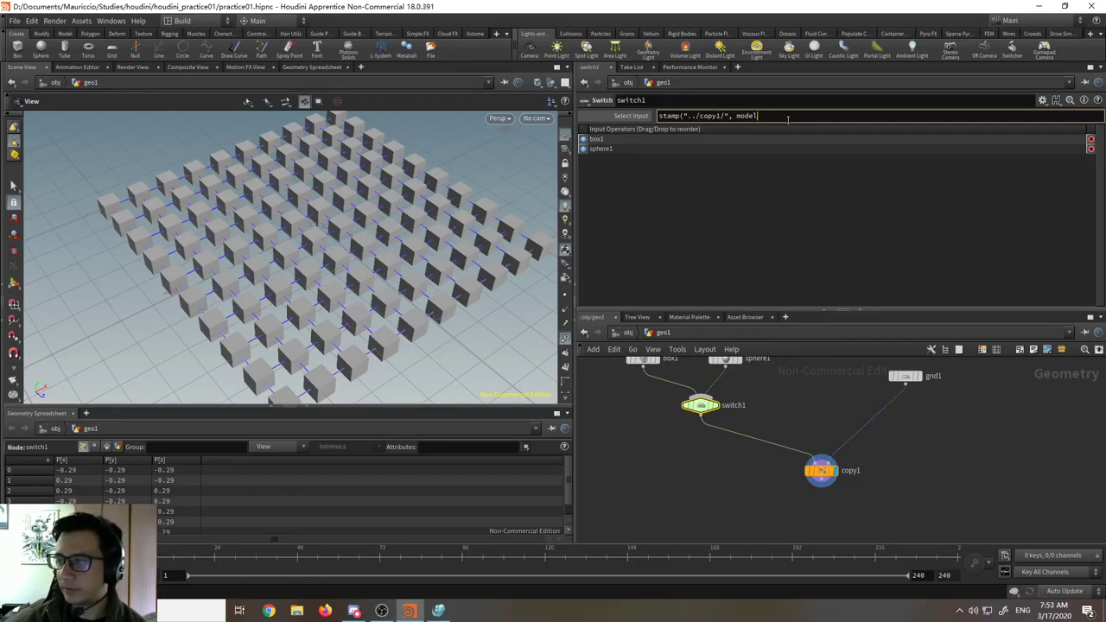
type(",")
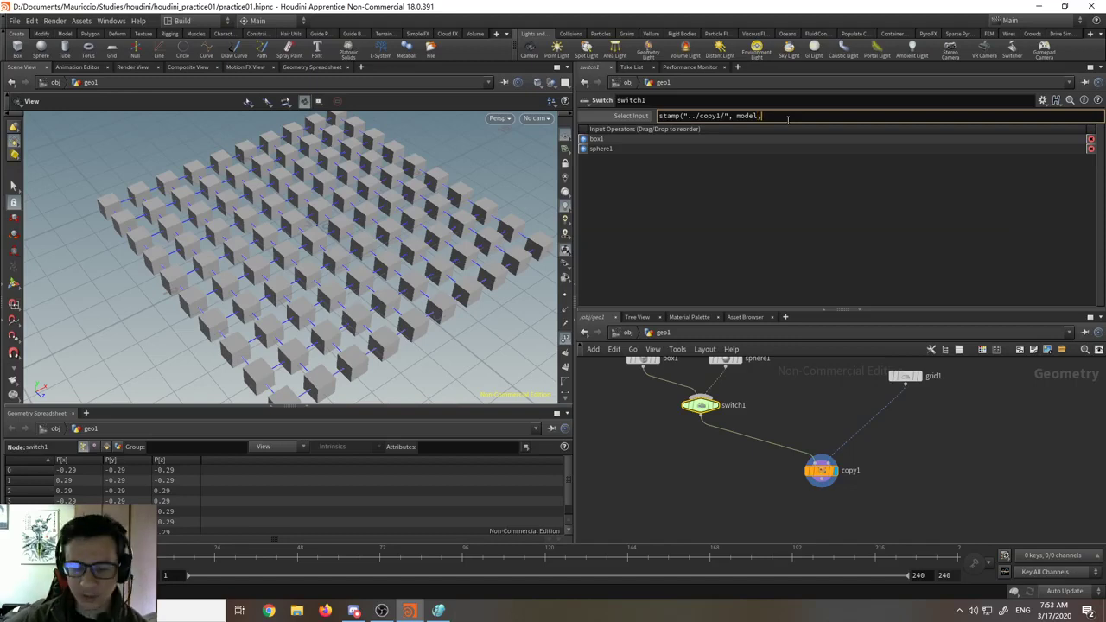
type(" 0)")
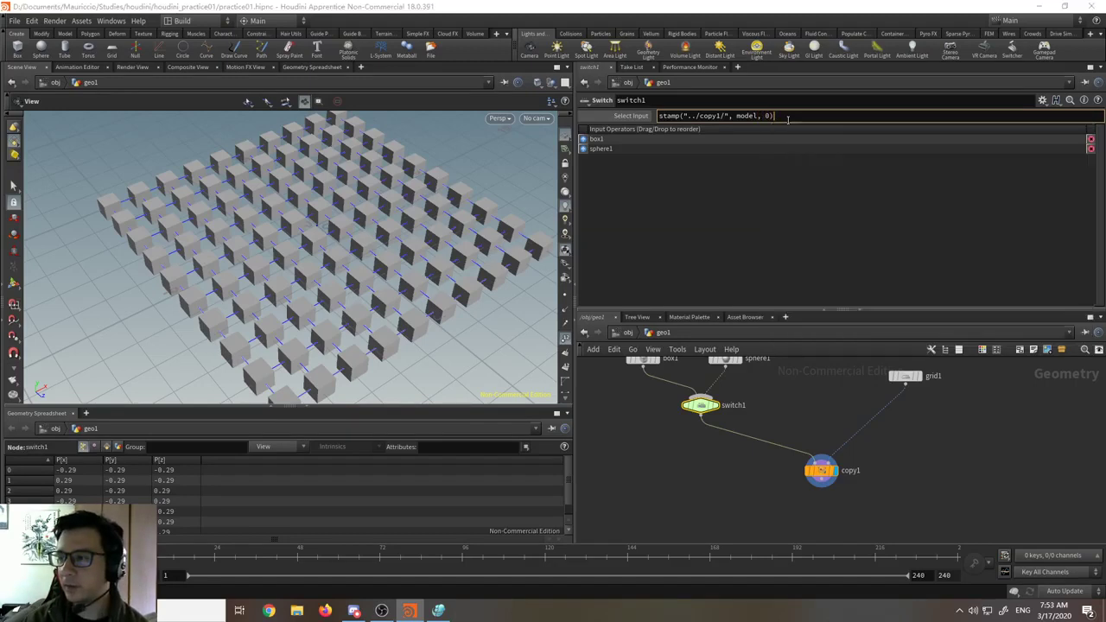
key("Return")
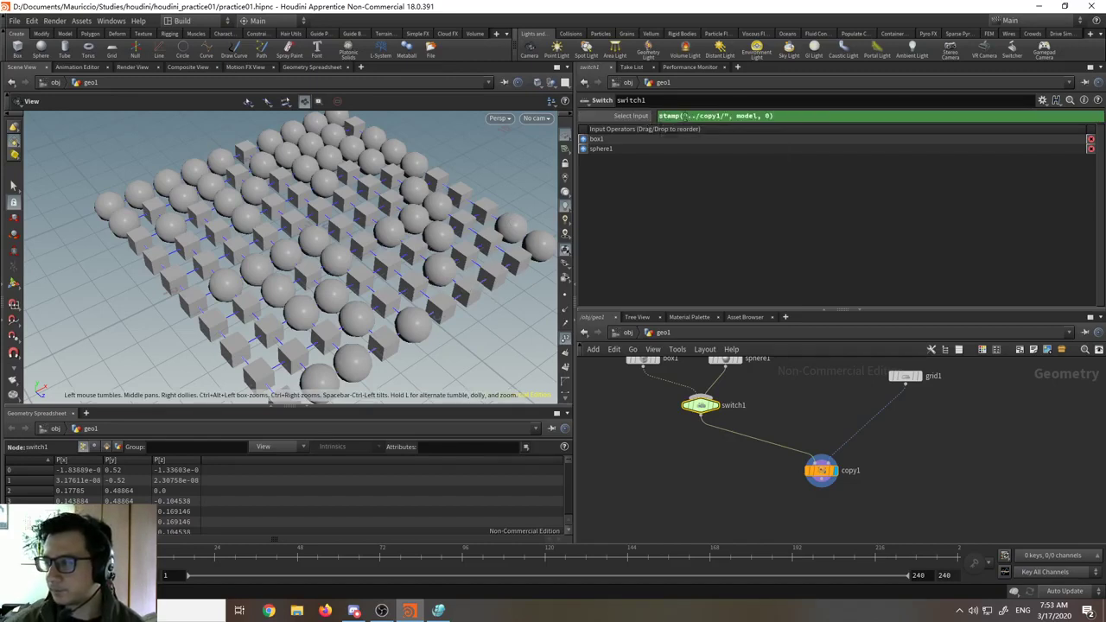
- Rename the copy1 node referenced in the stamp expression as copymodels
left_click_drag(659, 115, 727, 116)
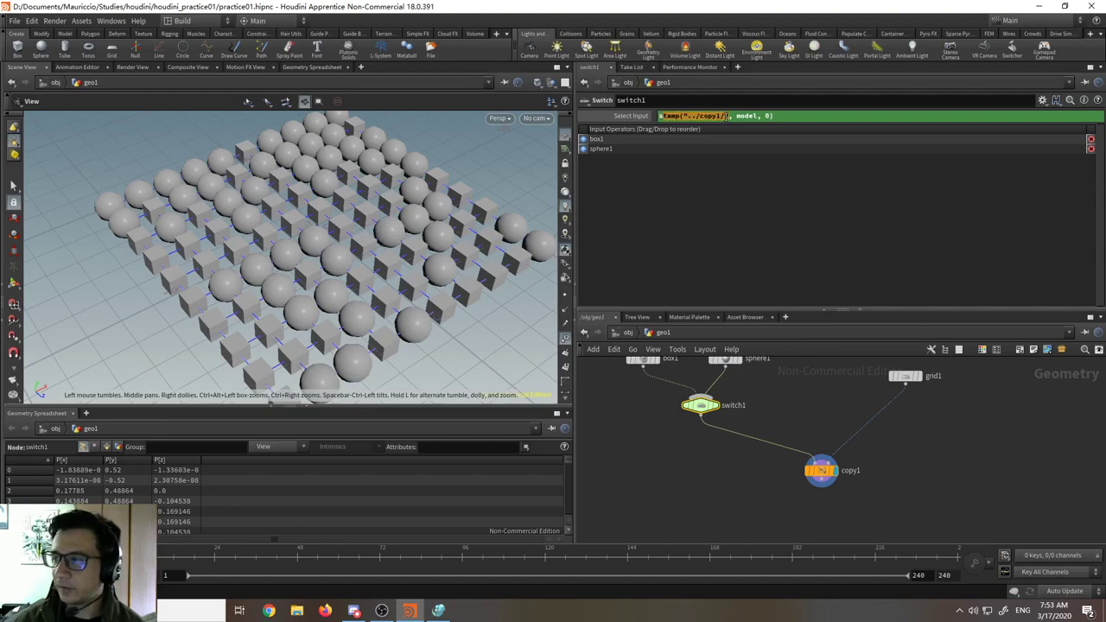
left_click(821, 472)
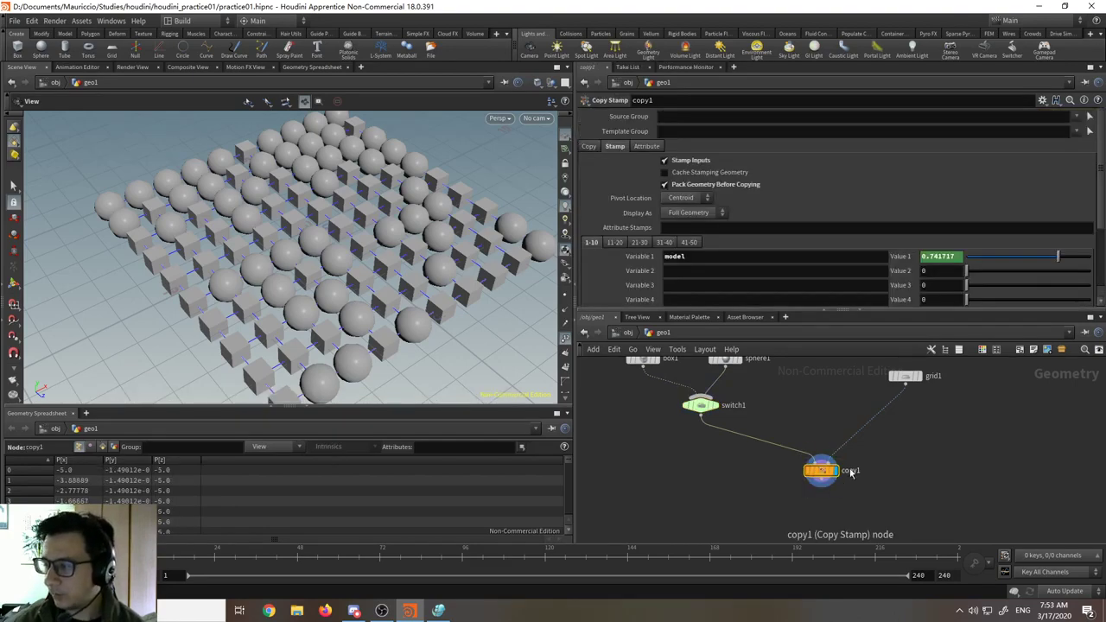
double_click(850, 470)
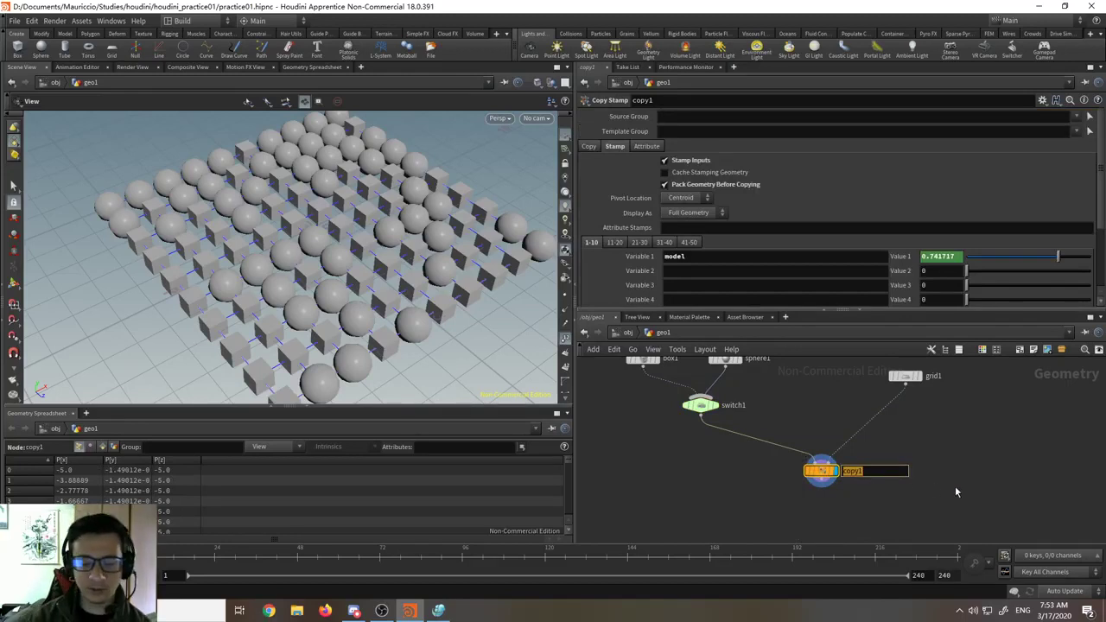
type("co")
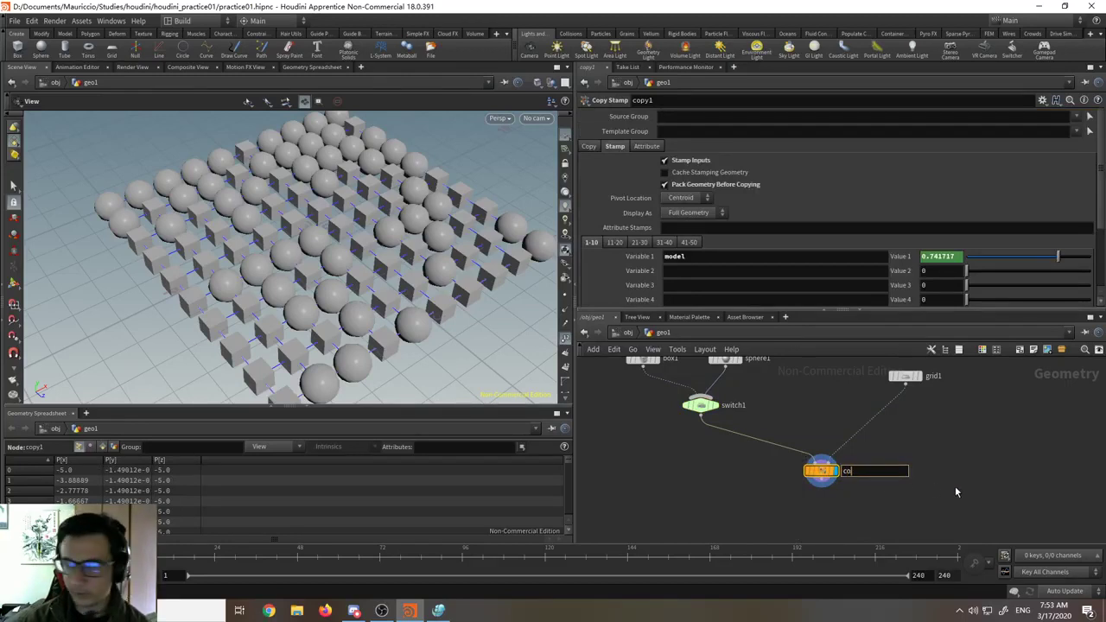
type("pymodels")
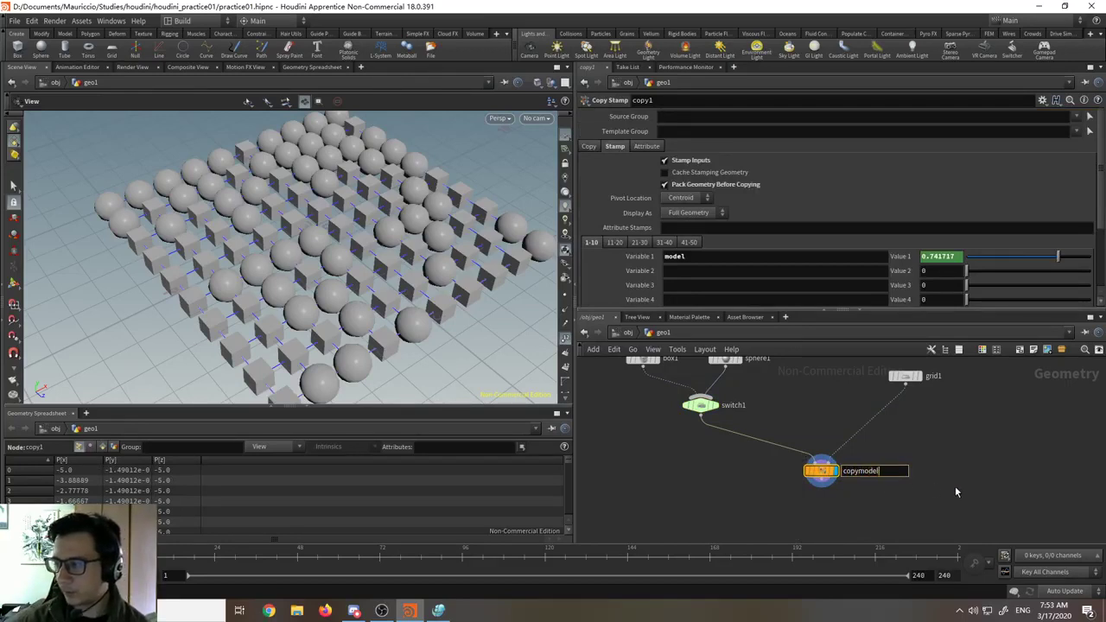
key("Return")
- Examine the node path and variable in switch1's stamp expression against the name and first stamp variable of copymodels
left_click(699, 404)
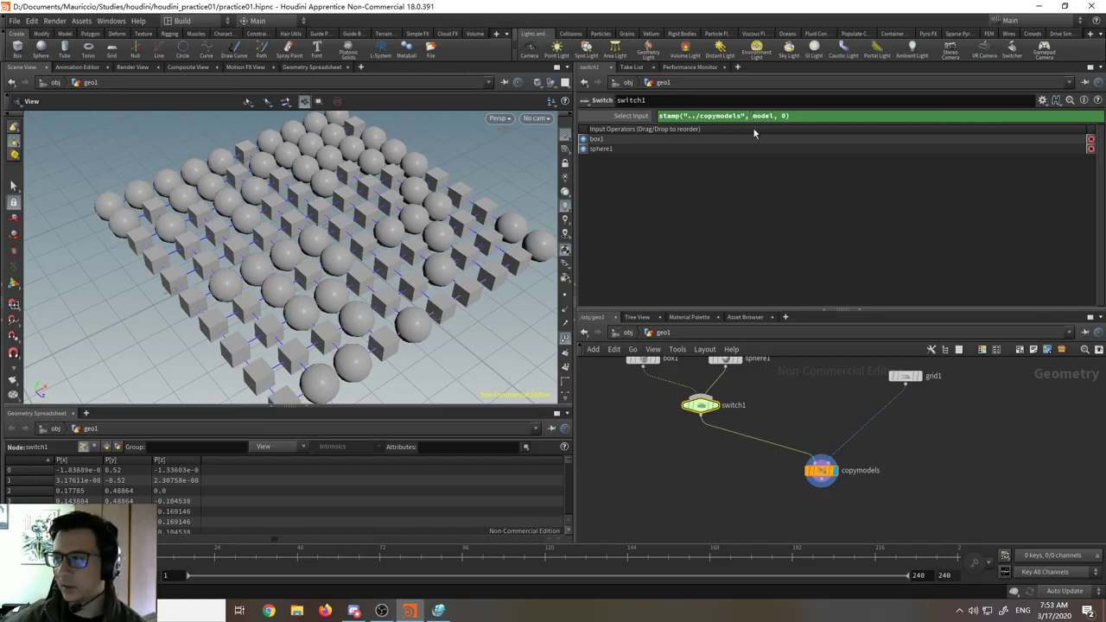
left_click(817, 469)
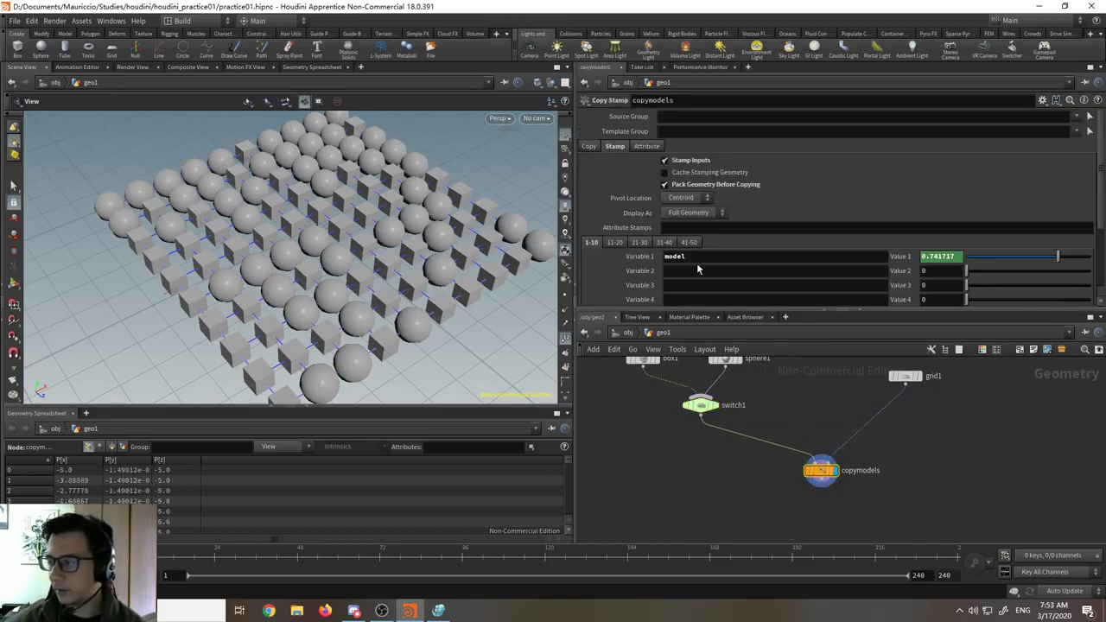
double_click(694, 255)
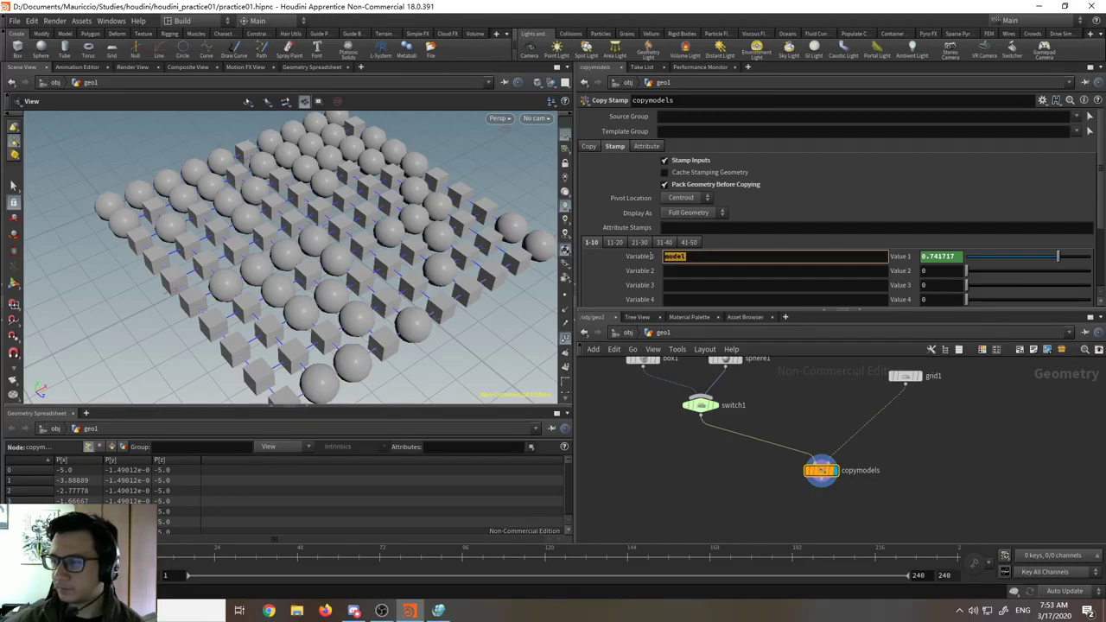
middle_click_drag(765, 400, 770, 423)
left_click(715, 432)
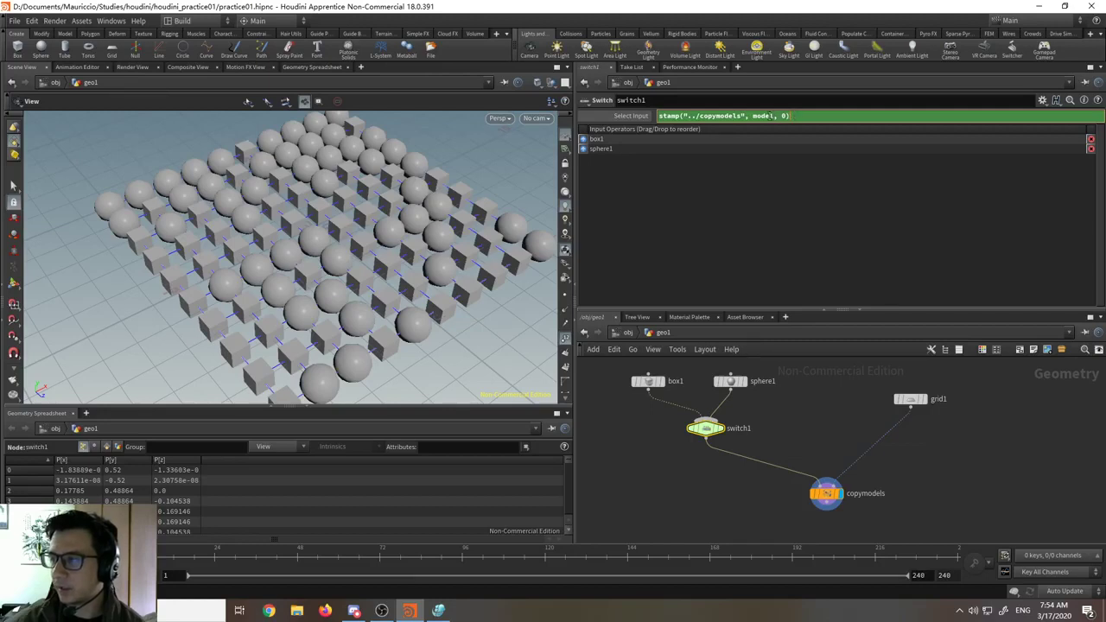
right_click(765, 115)
left_click(767, 111)
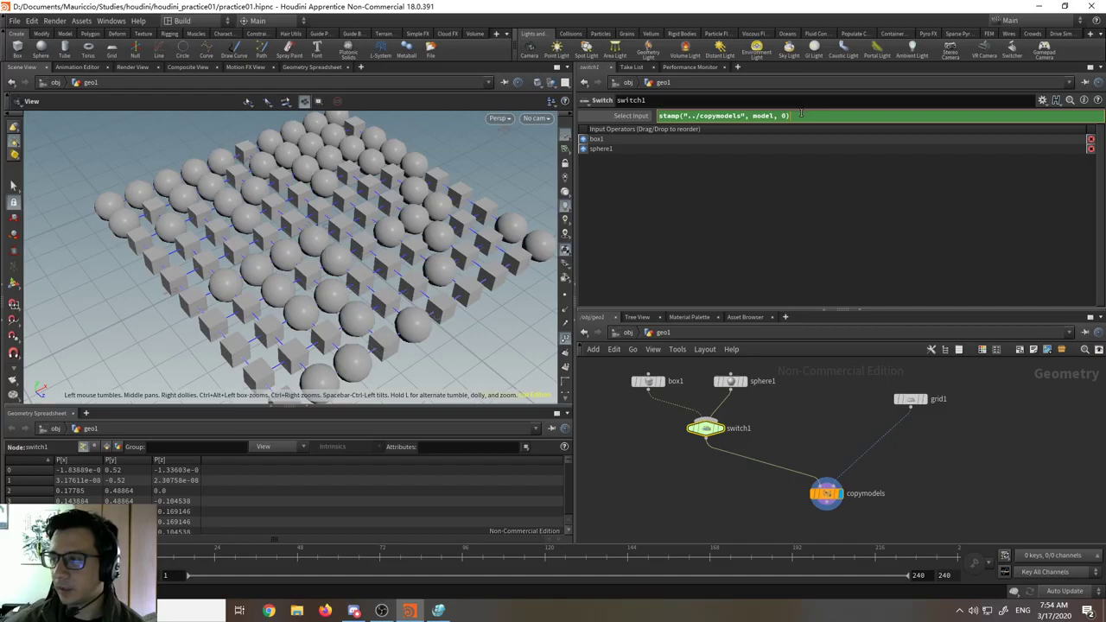
left_click(708, 434)
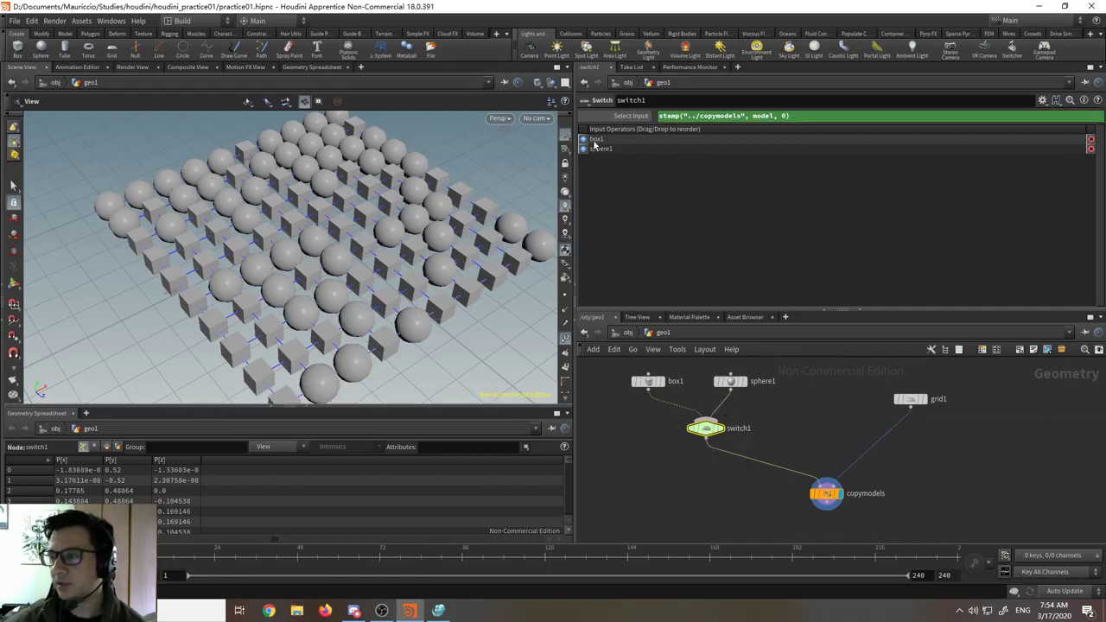
- Try sphere1 as the first input in switch1's input order, and restore box1 to first place
mouse_move(594, 140)
left_mouse_down()
mouse_move(608, 154)
mouse_move(585, 154)
left_mouse_up()
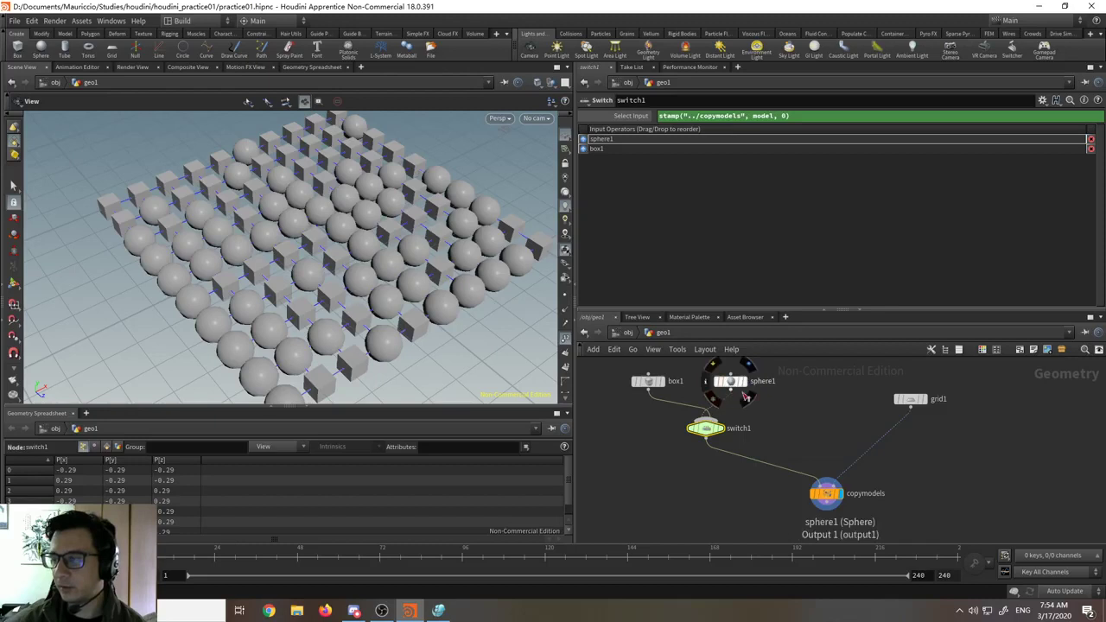
scroll(715, 413, "up", 2)
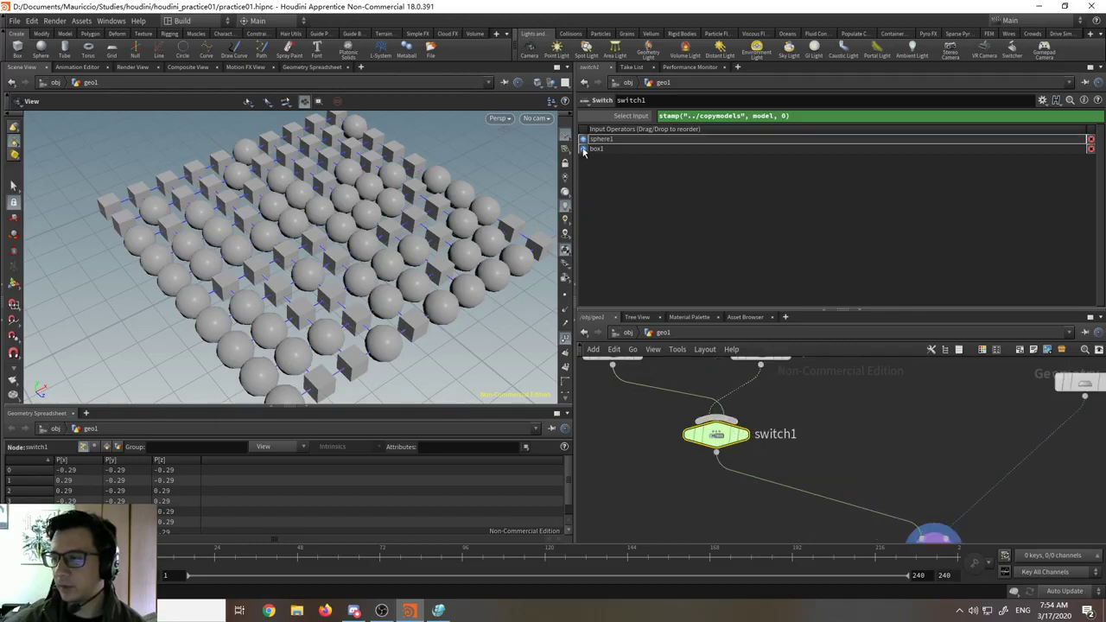
left_click_drag(583, 149, 584, 138)
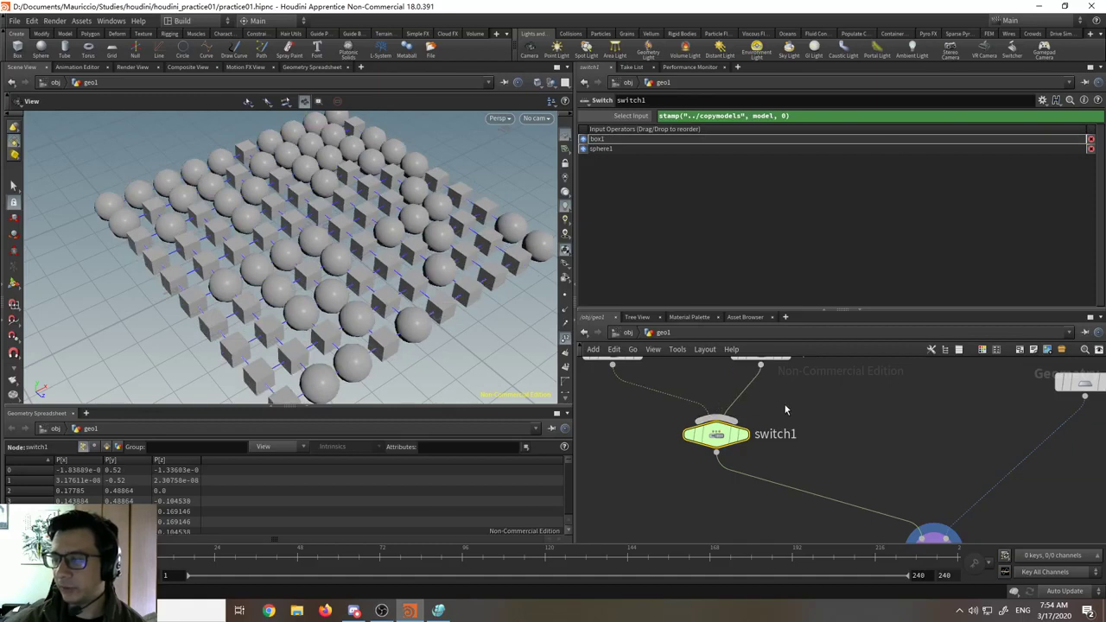
- Shift sphere1 slightly closer to box1 and add a Tube node beside it in the network
scroll(862, 425, "down", 3)
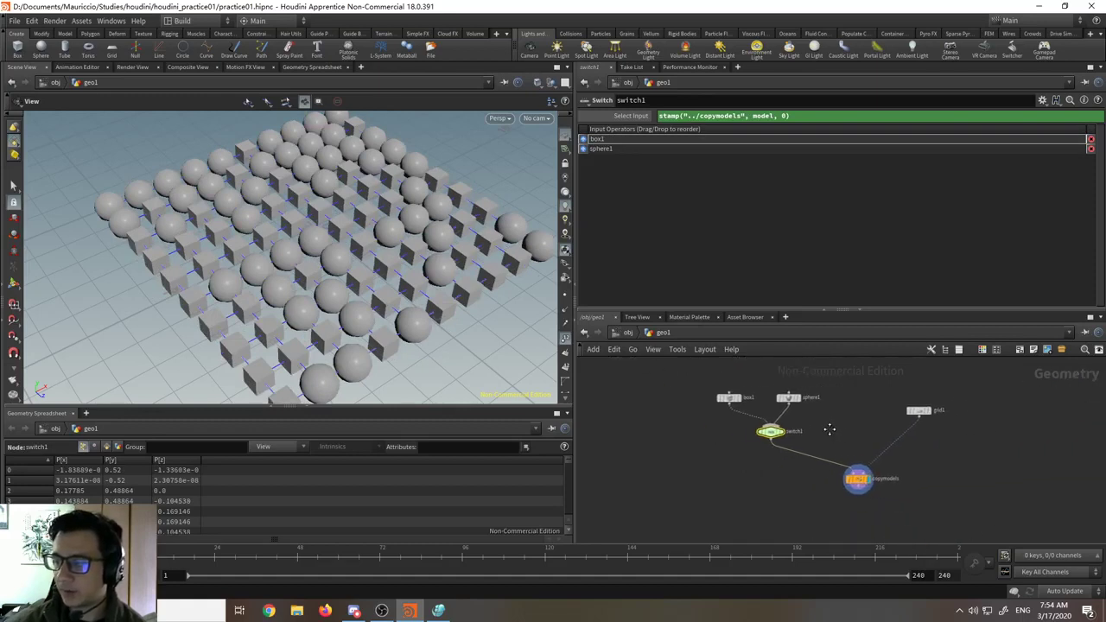
scroll(801, 417, "up", 1)
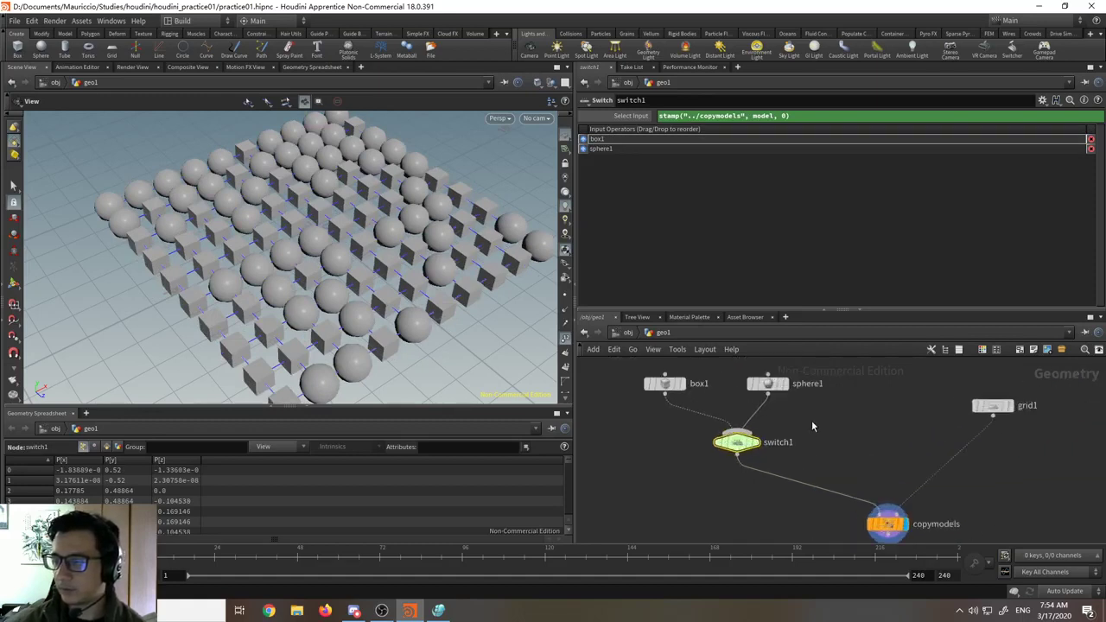
left_click_drag(768, 382, 758, 383)
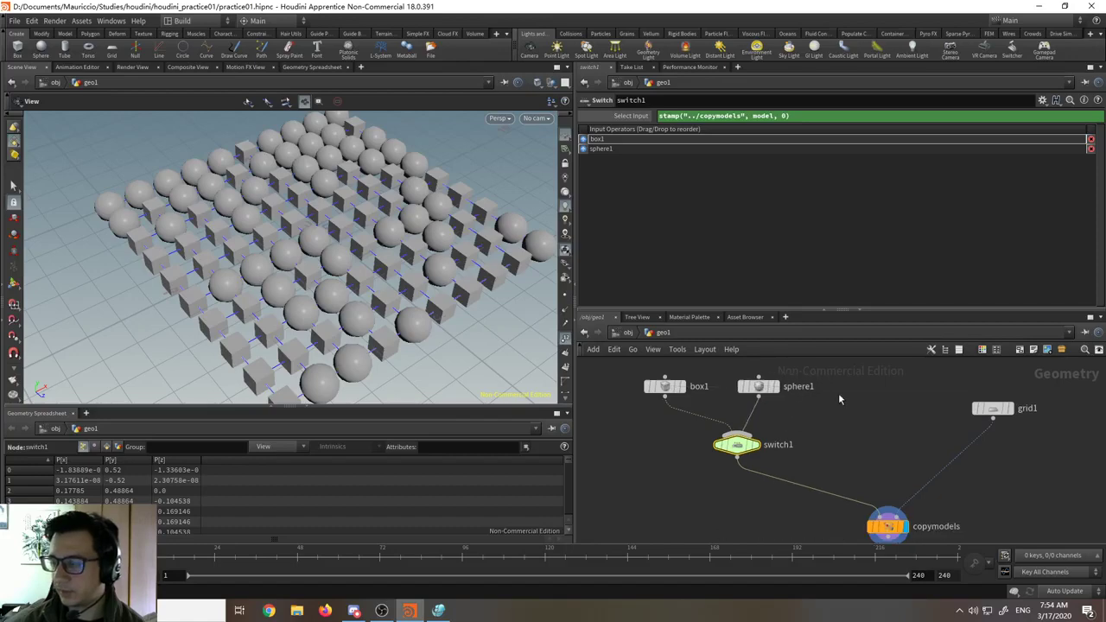
key("Tab")
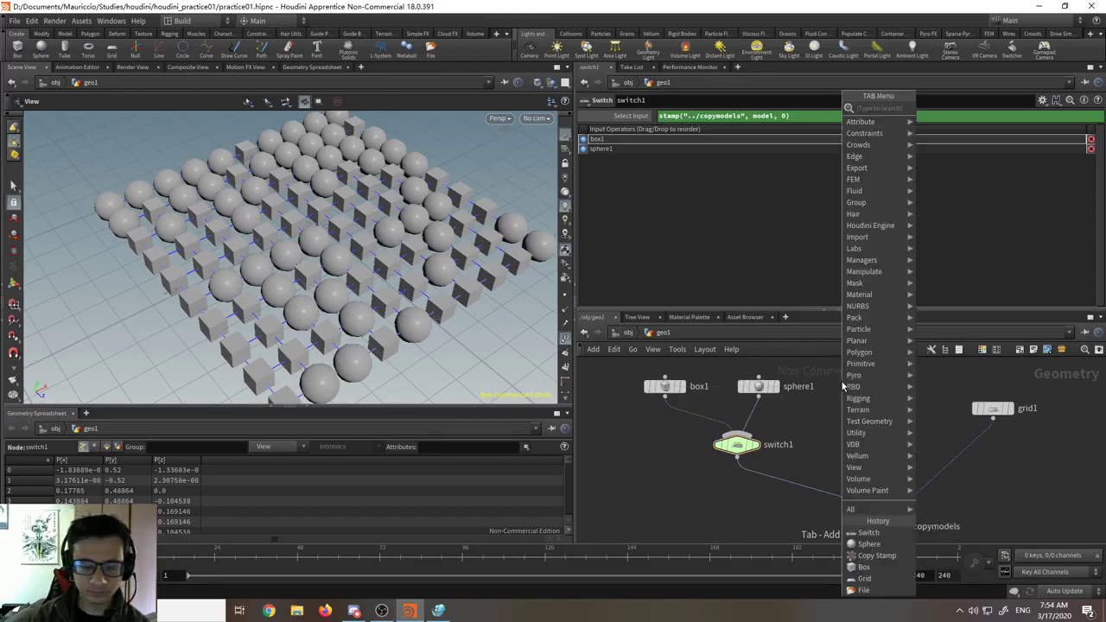
type("tube")
key("Return")
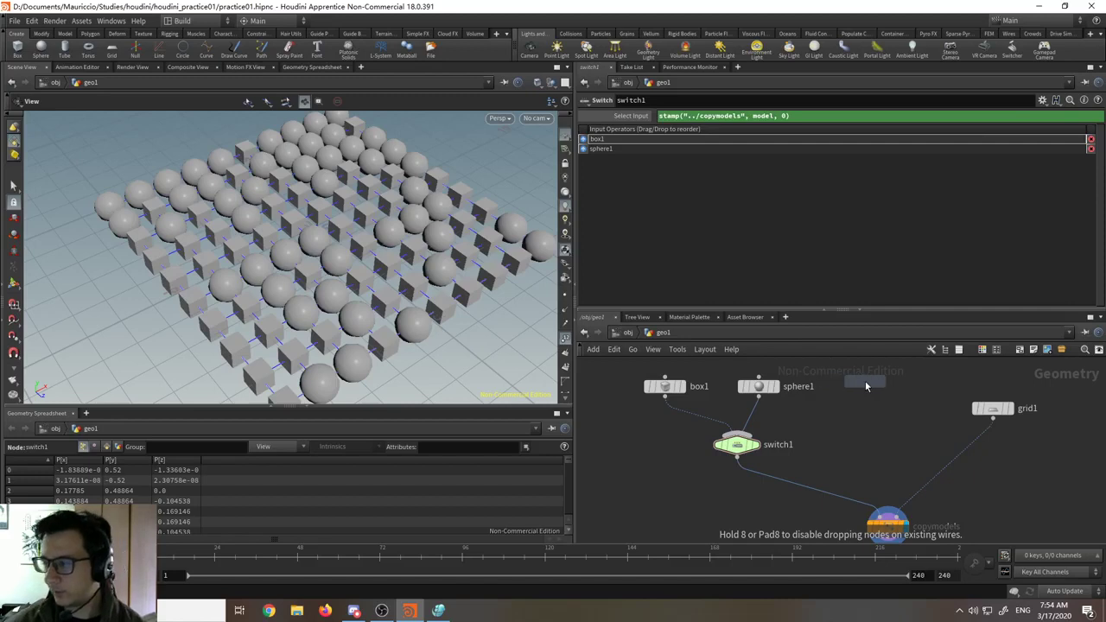
left_click(864, 381)
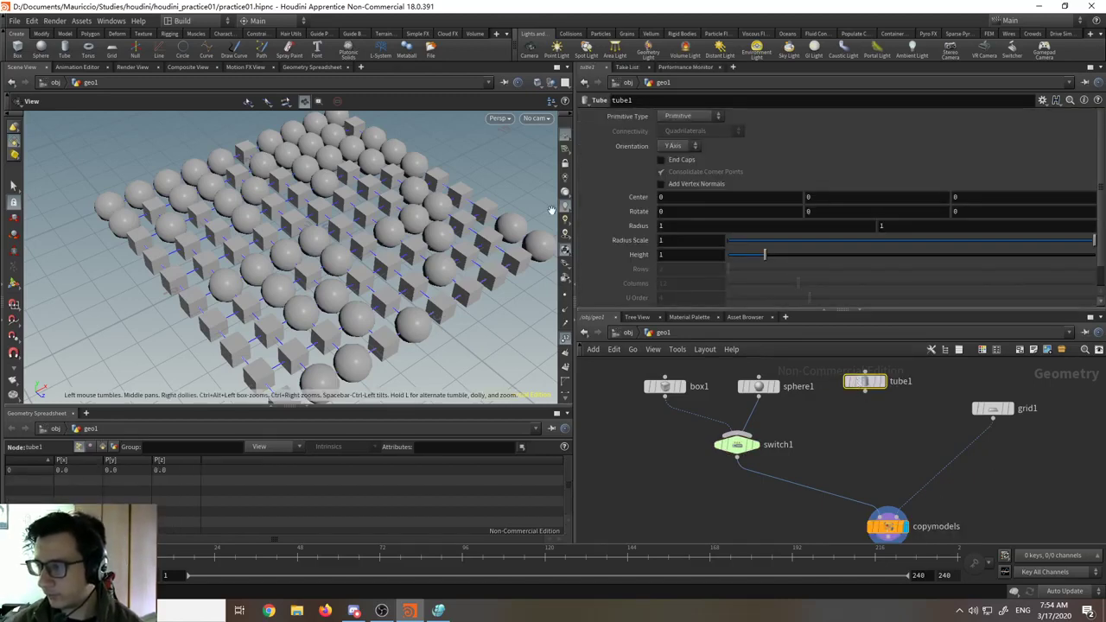
- Show tube1 as a template in the viewport and set its radius scale to 0.305 and height to 3.81
middle_click_drag(411, 281, 375, 250)
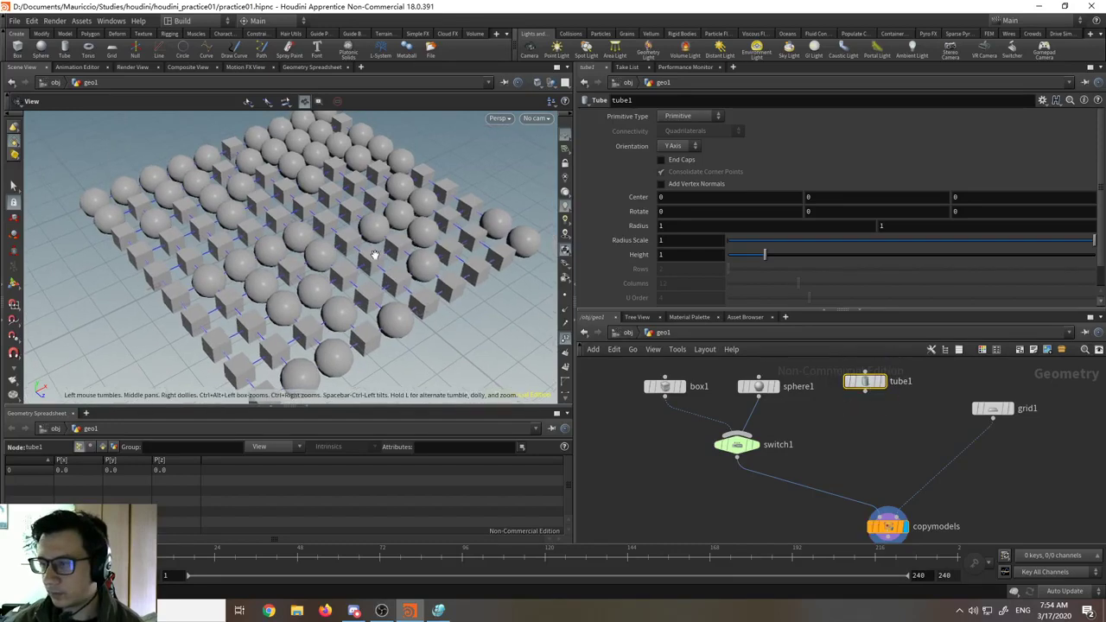
key("w")
key("w")
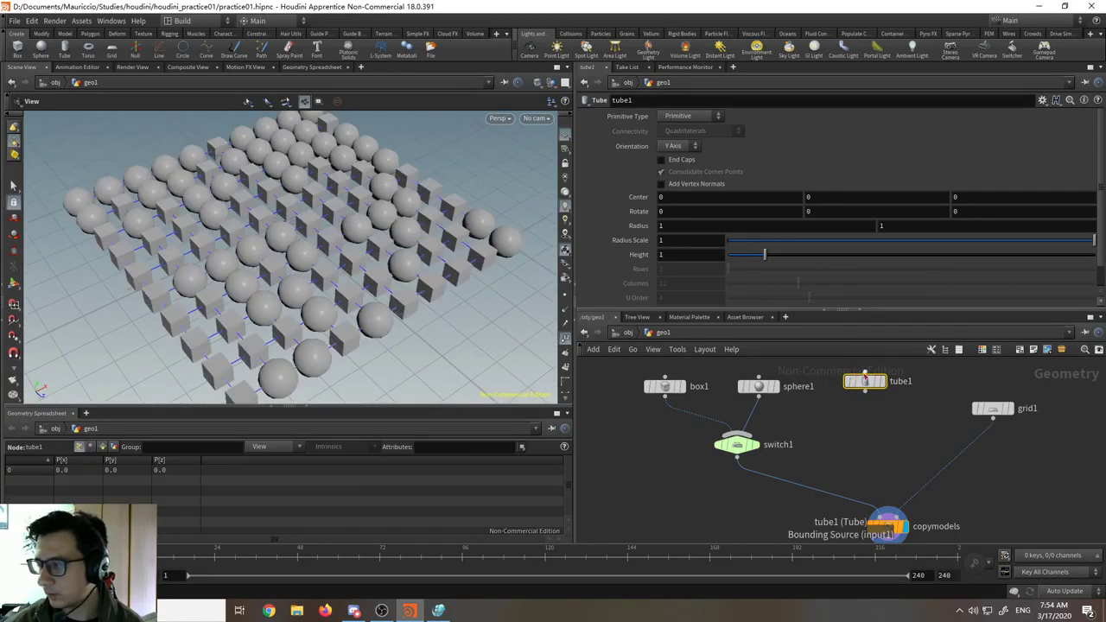
middle_click_drag(290, 290, 307, 293)
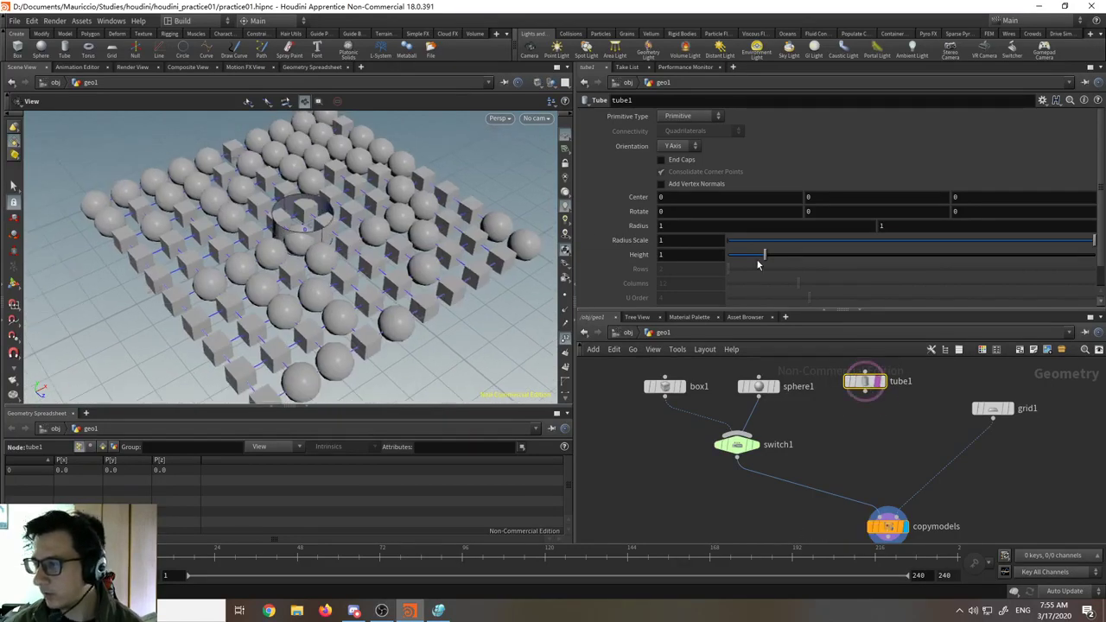
mouse_move(763, 255)
left_mouse_down()
mouse_move(743, 255)
mouse_move(757, 259)
left_mouse_up()
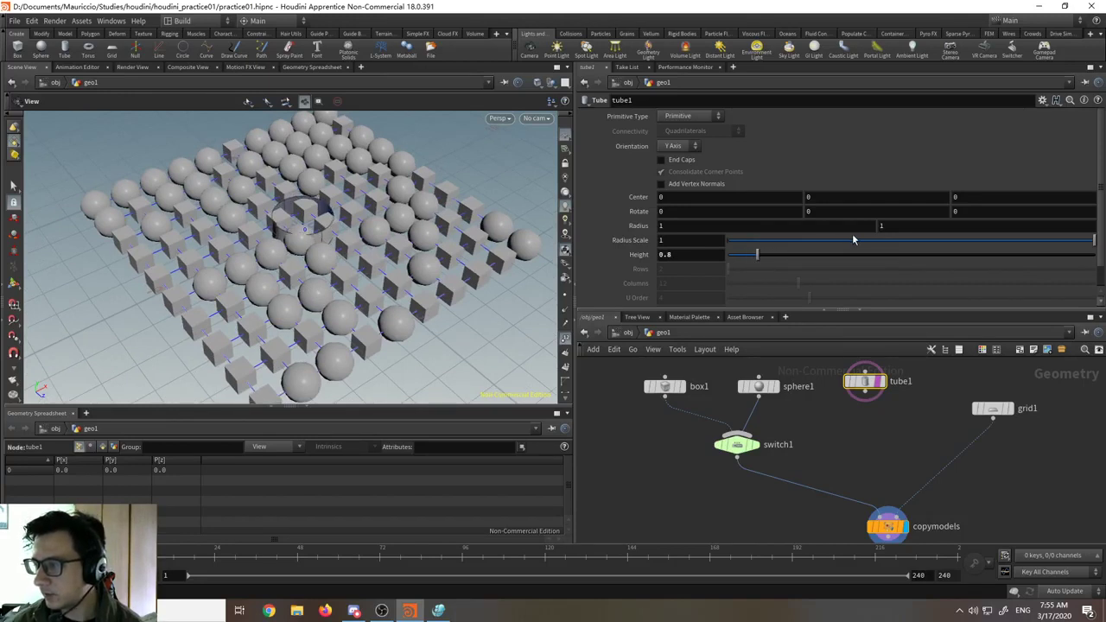
left_click_drag(854, 239, 869, 260)
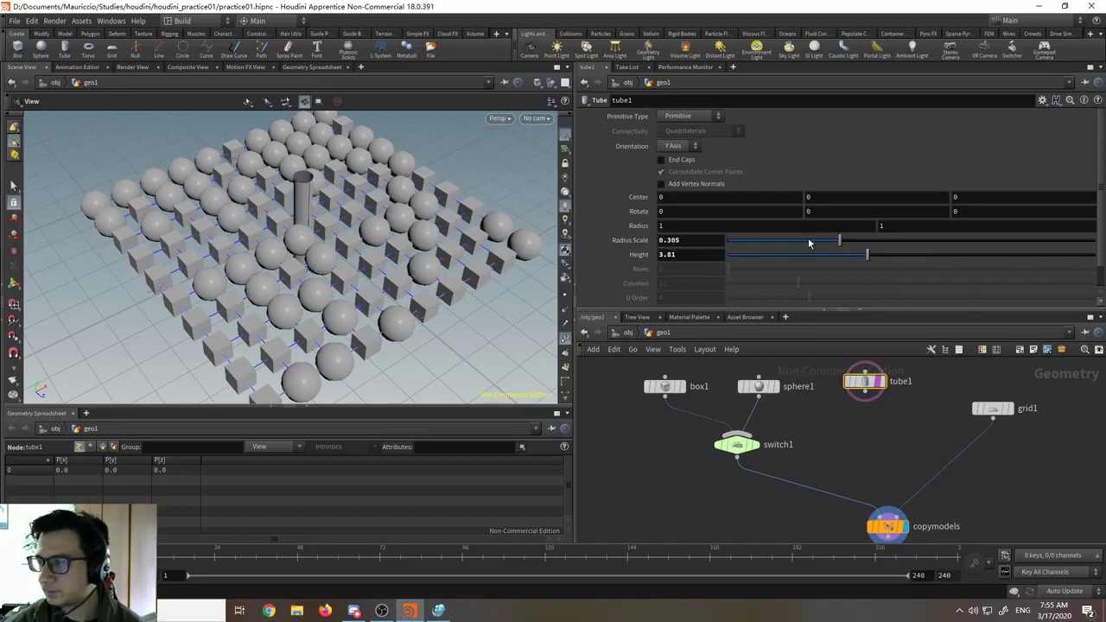
- Make tube1 a polygon primitive with 6 columns
left_click(690, 120)
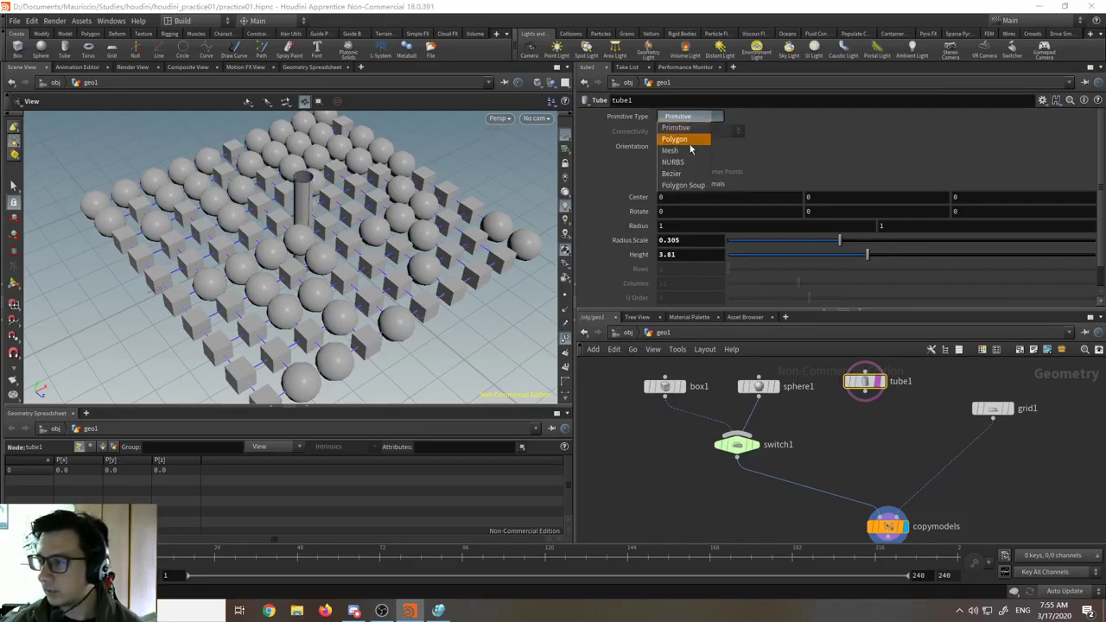
left_click(674, 138)
left_click_drag(796, 283, 751, 286)
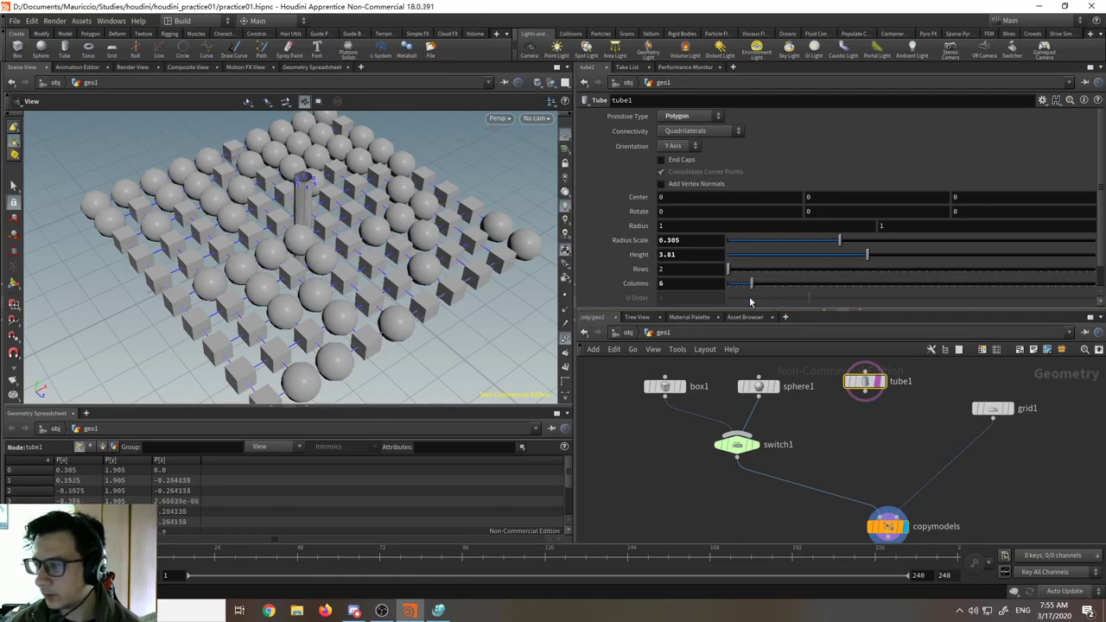
- Connect tube1 to switch1 as an additional input and turn off the tube's template display
left_click(865, 396)
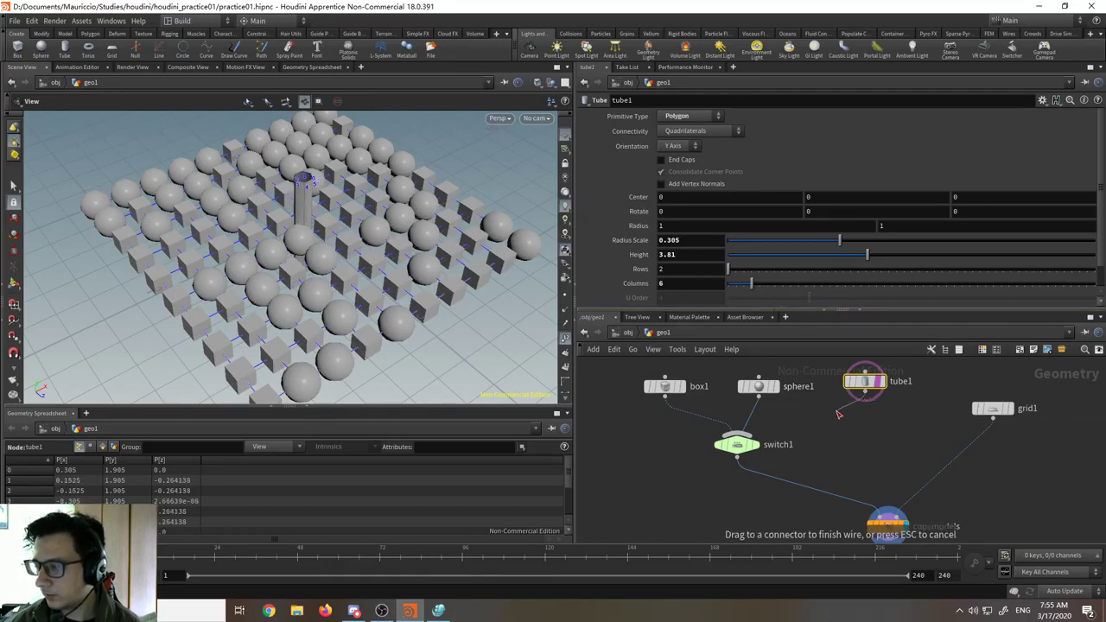
left_click(750, 435)
mouse_move(878, 386)
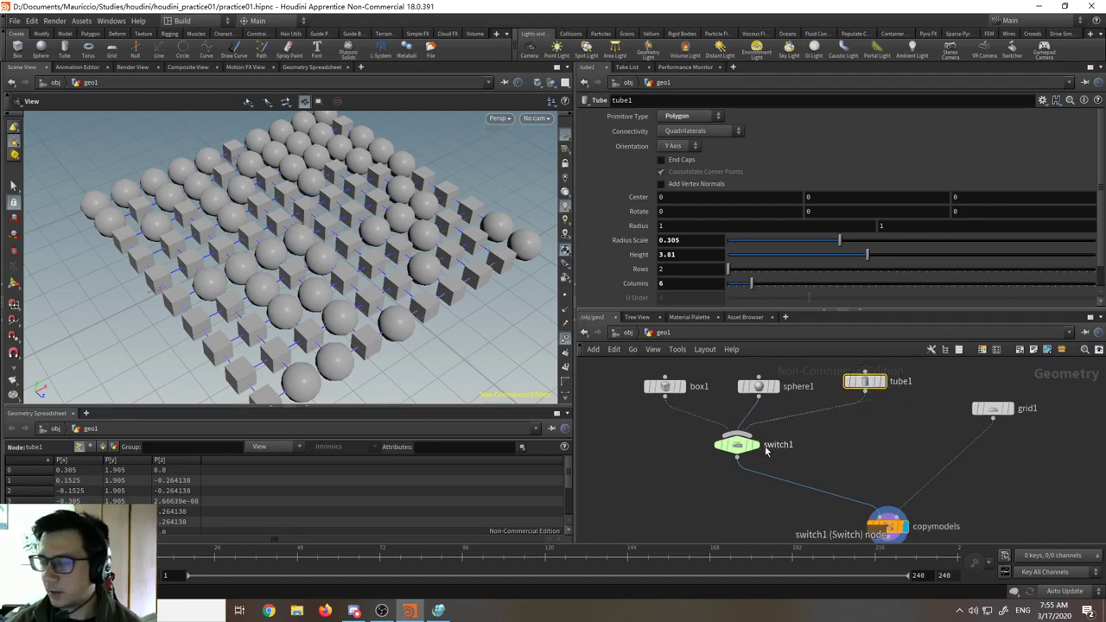
- Examine the copied models, the value expression of copymodels' model variable, and switch1's list of input operators
left_click_drag(425, 303, 393, 275)
middle_click_drag(906, 486, 850, 444)
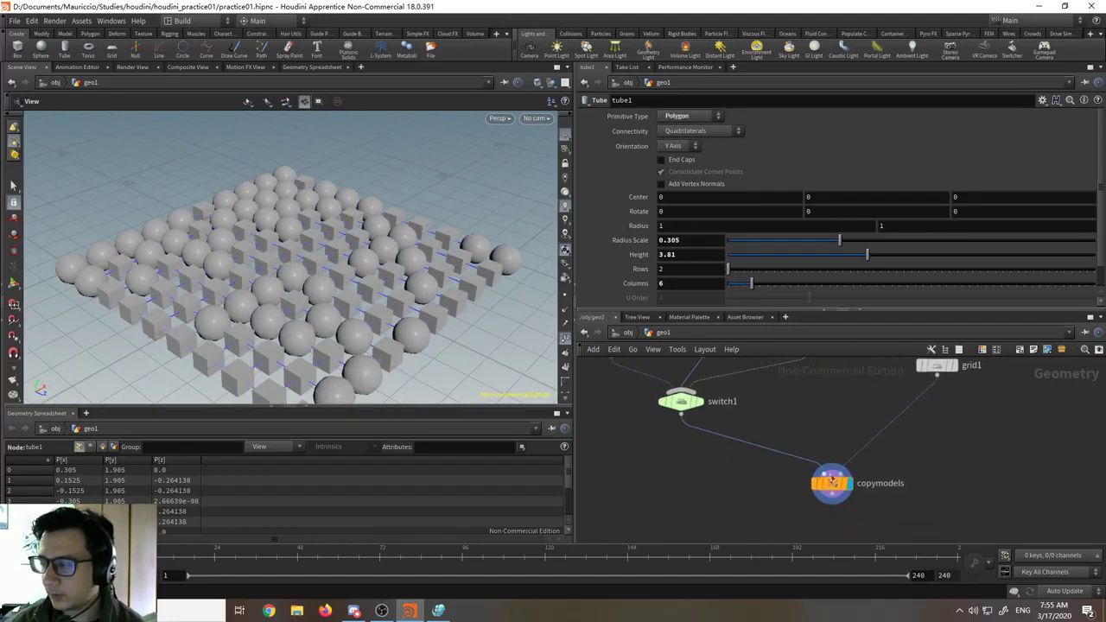
left_click(831, 488)
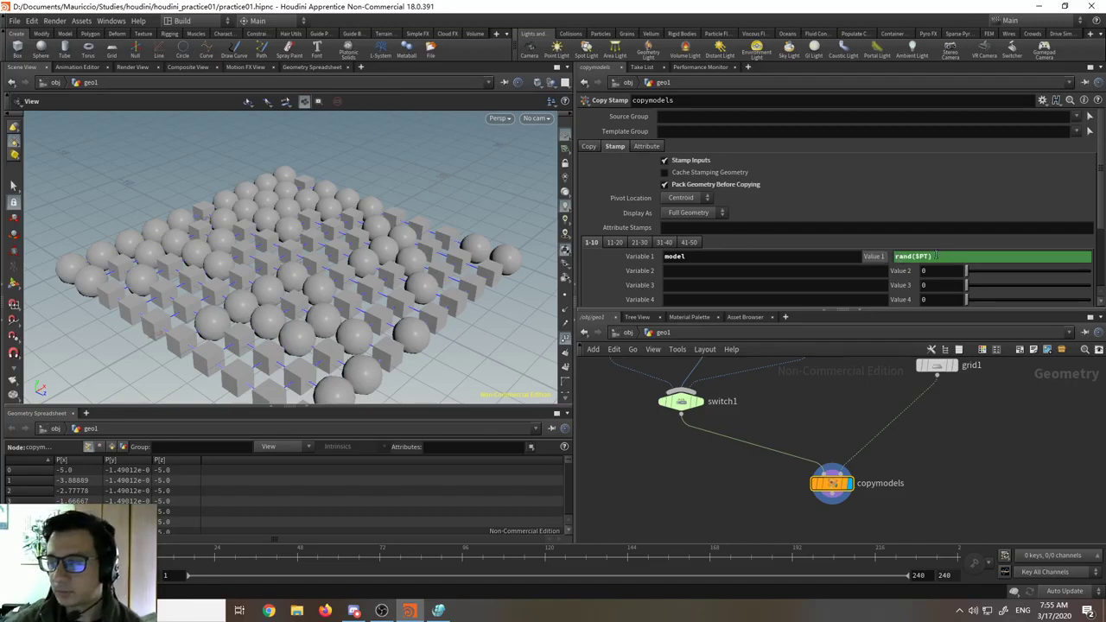
middle_click_drag(783, 407, 833, 463)
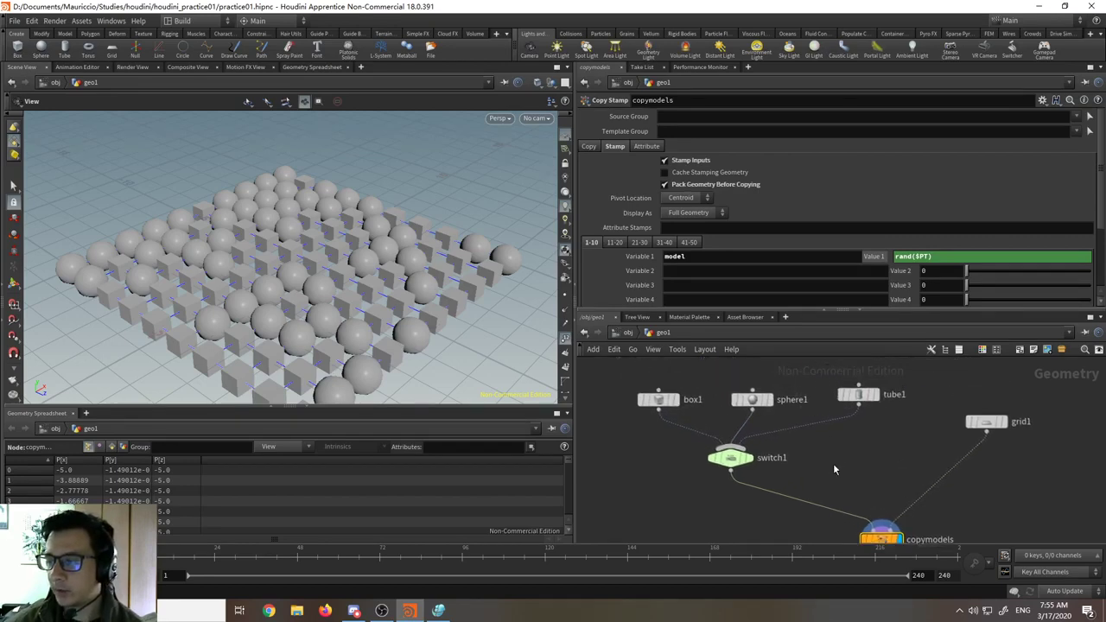
left_click(731, 458)
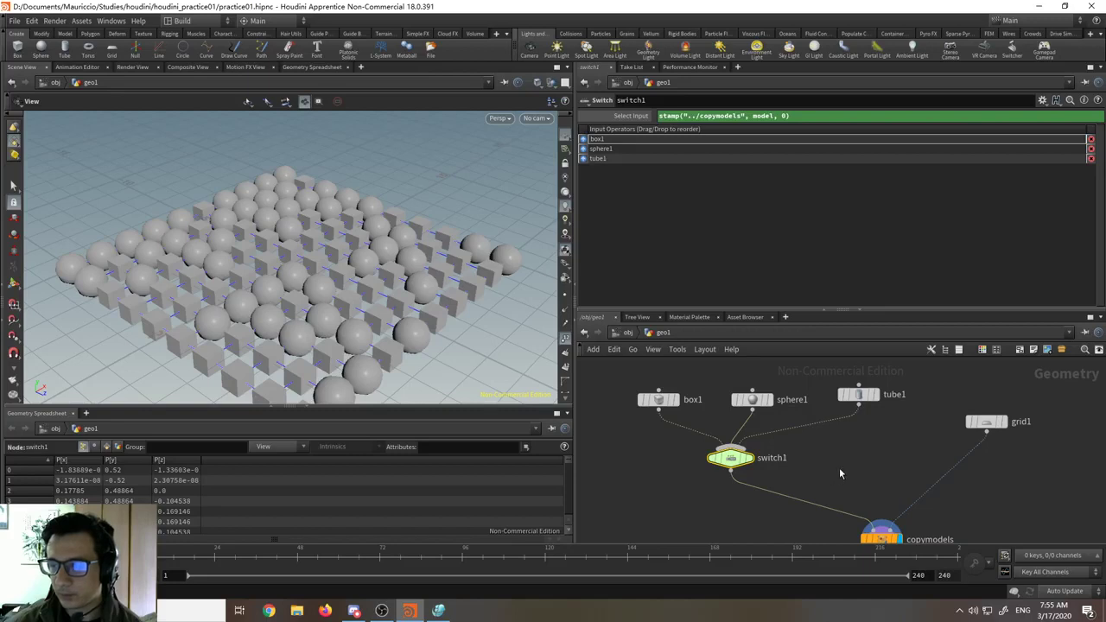
- Set the copymodels node's stamp value for the model variable to rand($PT)*3
middle_click_drag(838, 467, 768, 403)
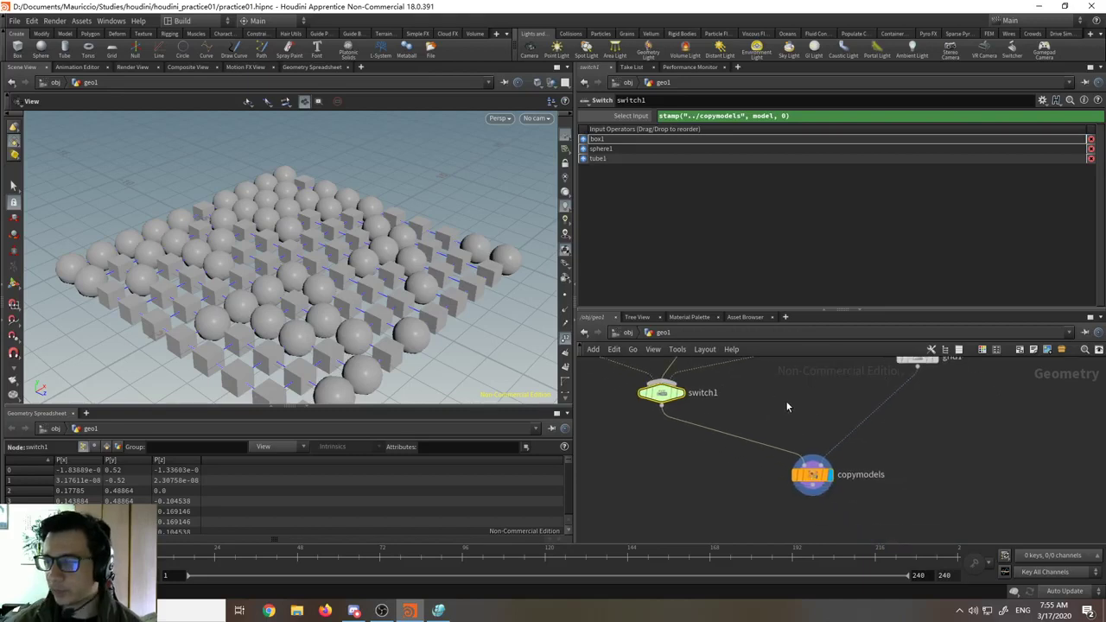
scroll(786, 402, "up", 2)
left_click(816, 489)
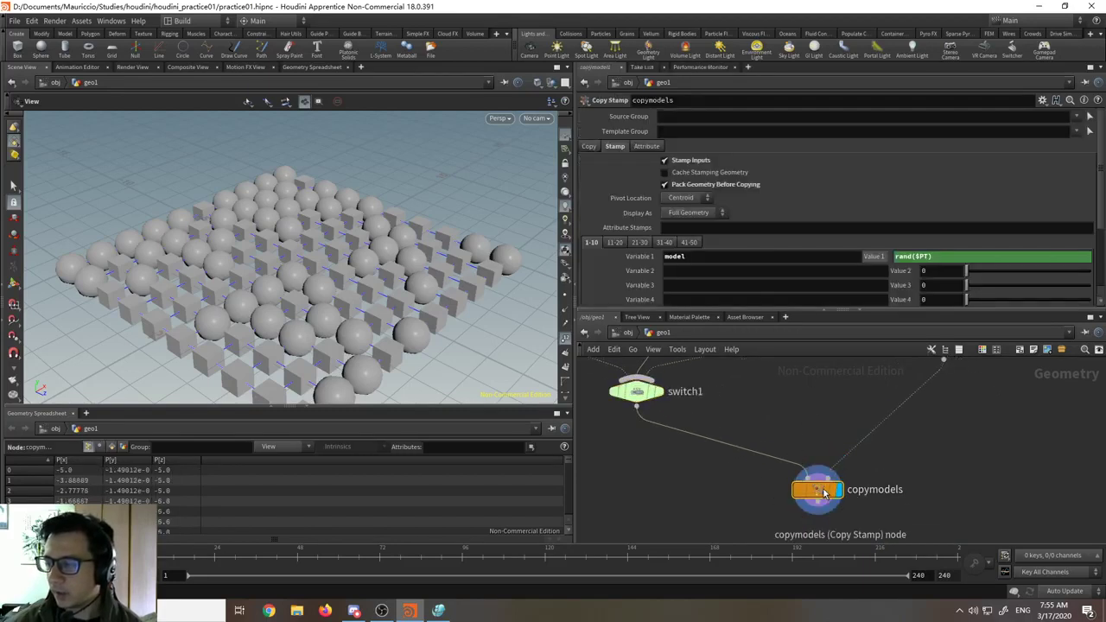
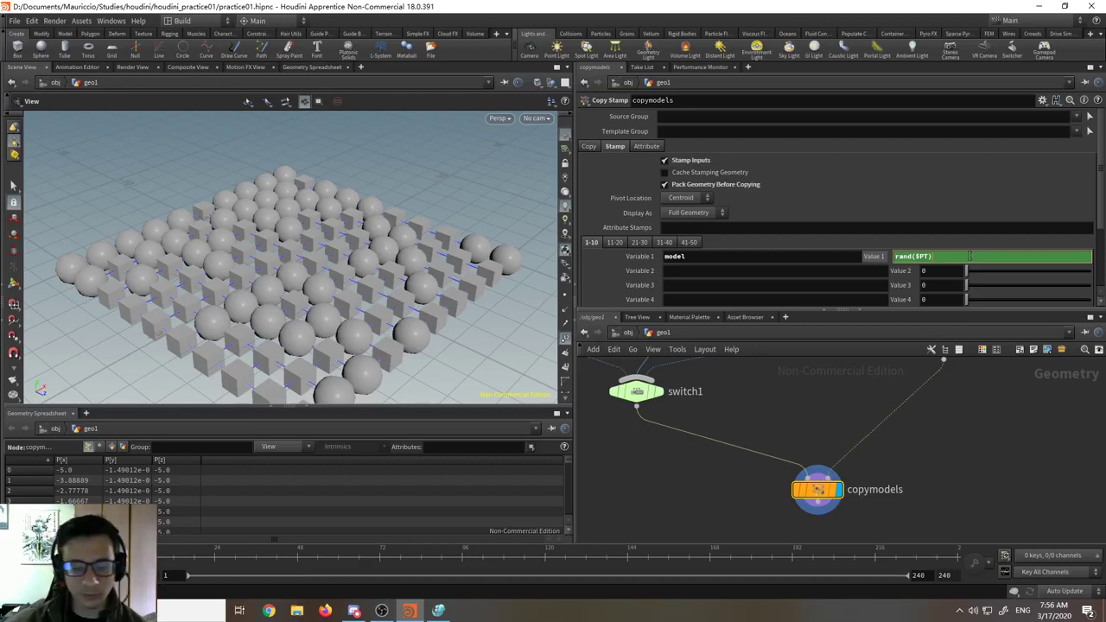
type("*")
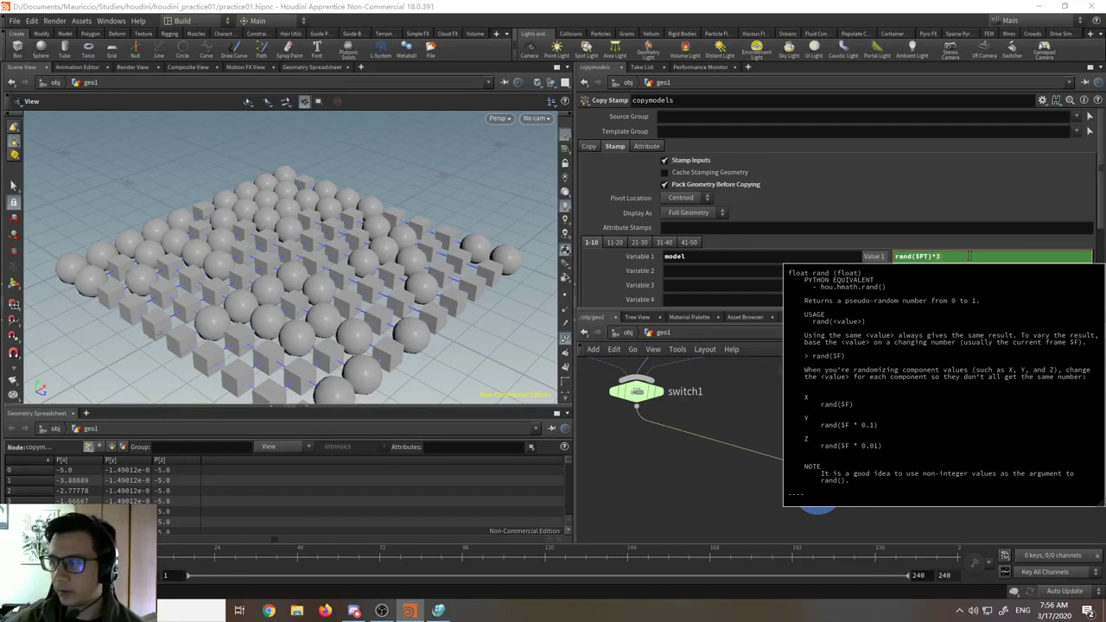
key("Return")
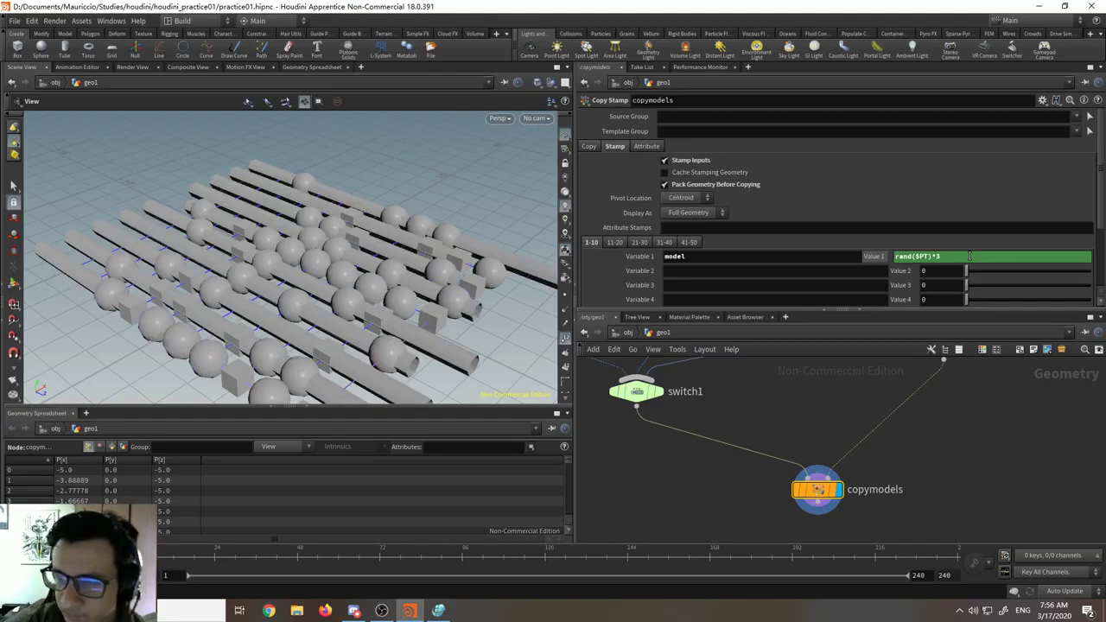
- Set the model variable's stamp expression on copymodels to rand($PT)*2 and inspect the copies from another angle
left_click_drag(277, 260, 296, 282)
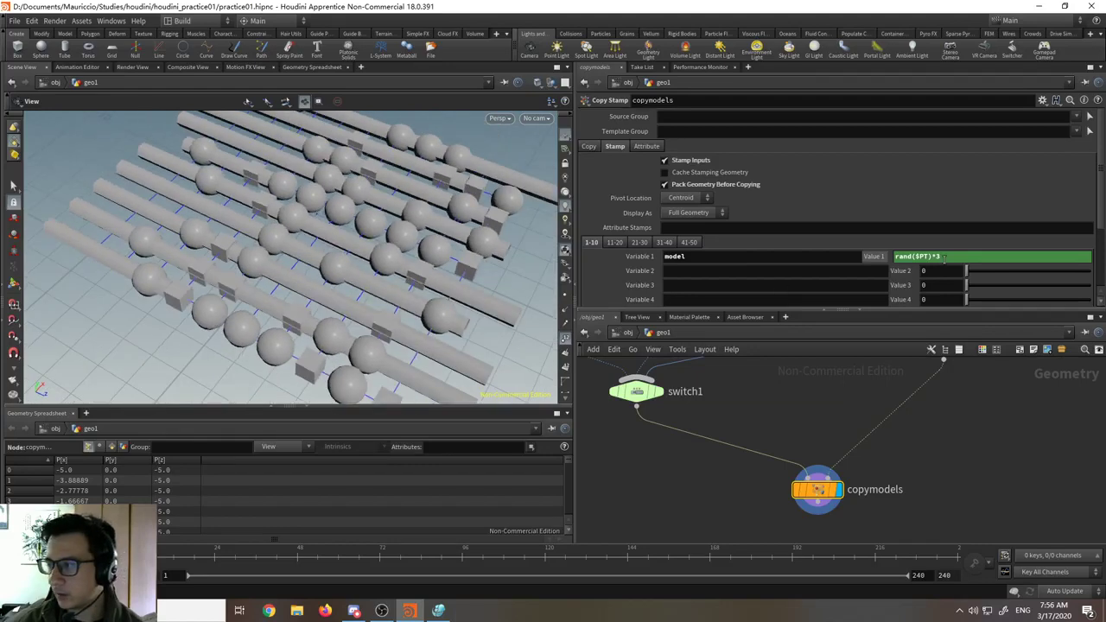
type("2")
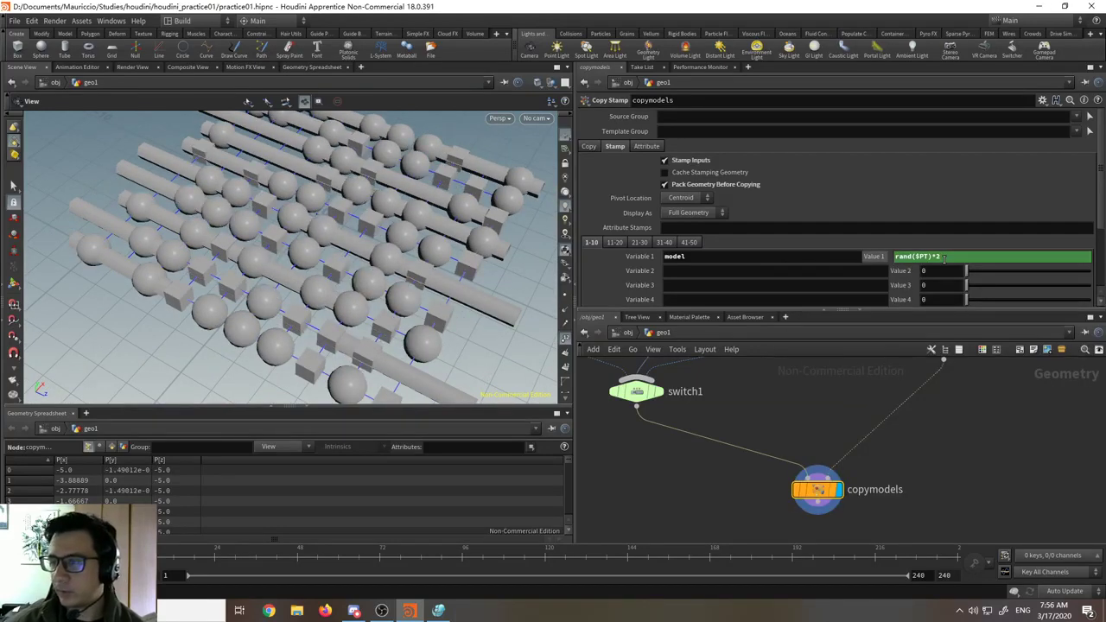
left_click_drag(372, 328, 342, 223)
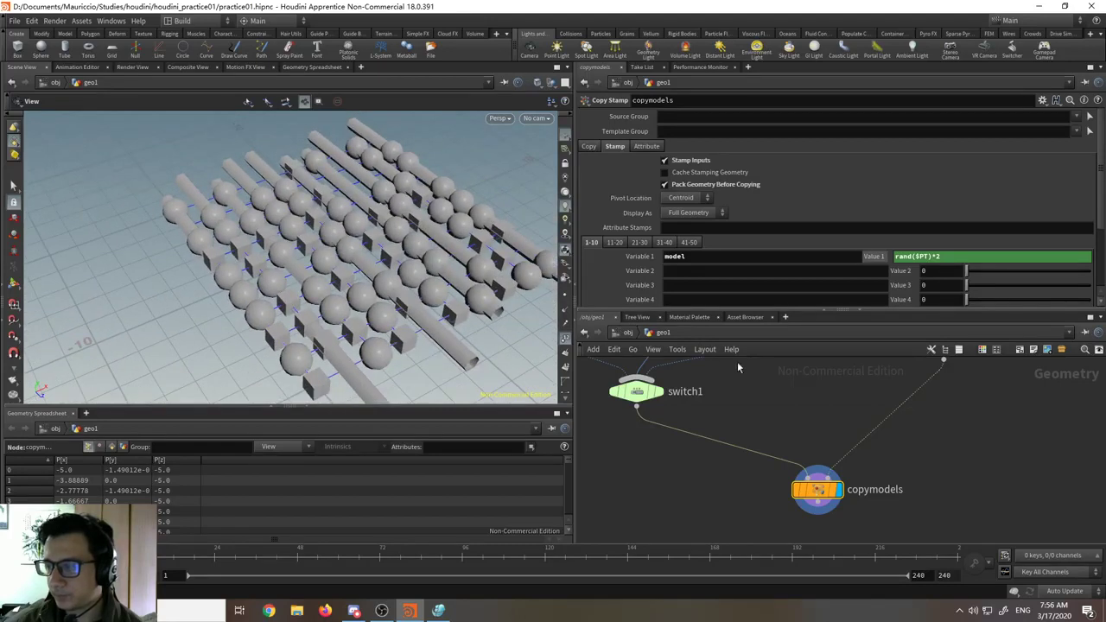
- Rearrange the network by moving box1, sphere1 and tube1 together in an even row above switch1 and shifting grid1 up
middle_click_drag(768, 379, 769, 463)
scroll(770, 467, "down", 3)
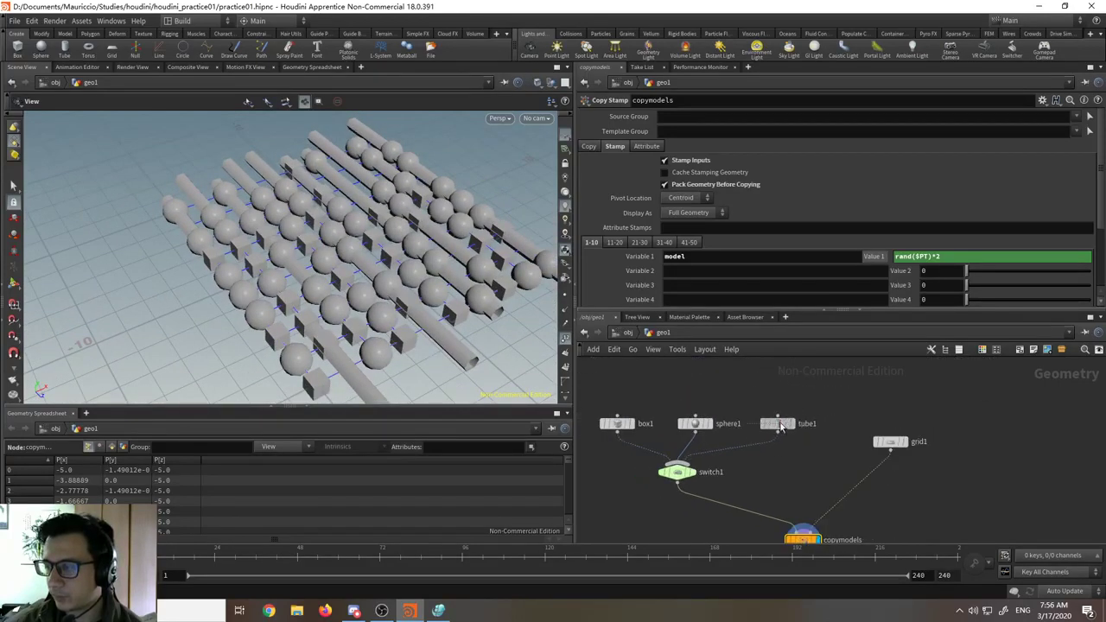
left_click_drag(780, 424, 769, 426)
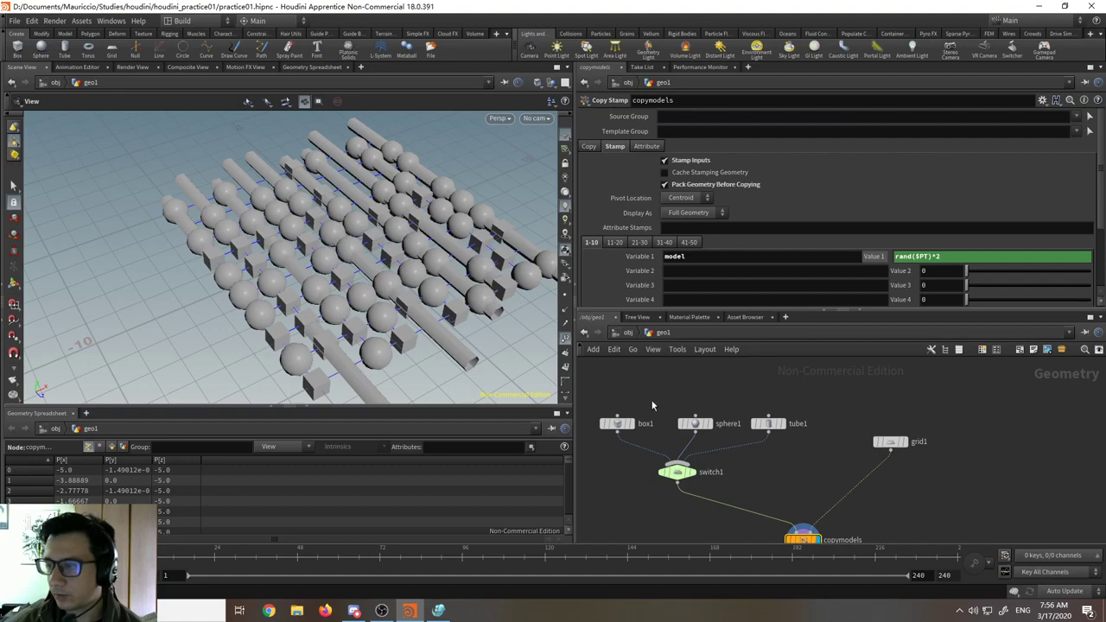
middle_click_drag(652, 406, 713, 385)
left_click(965, 257)
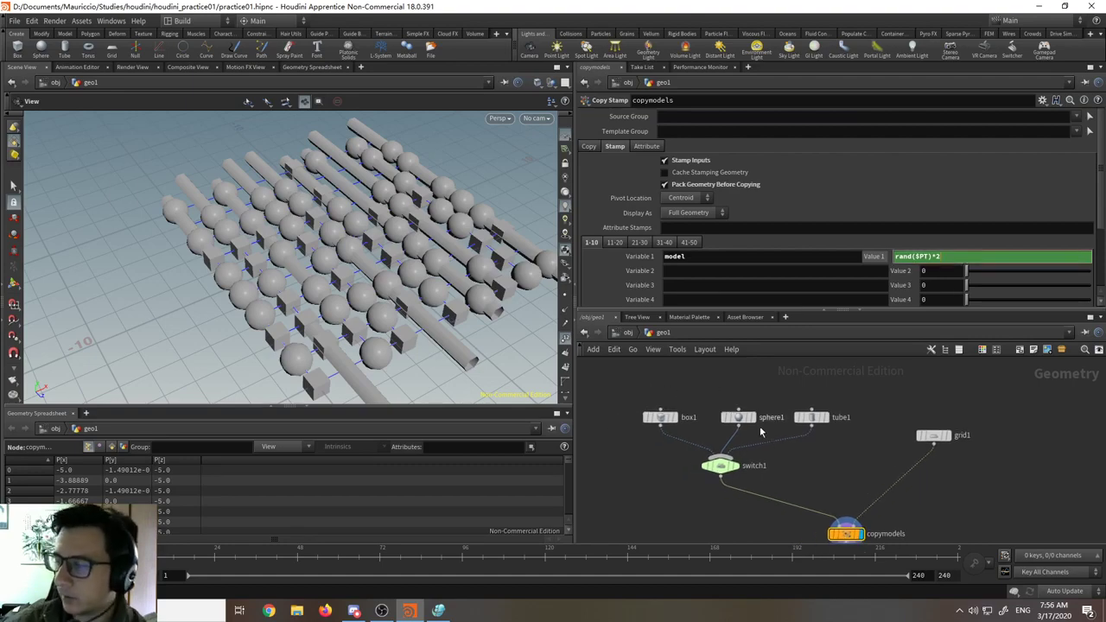
left_click_drag(635, 386, 766, 413)
left_click(812, 435)
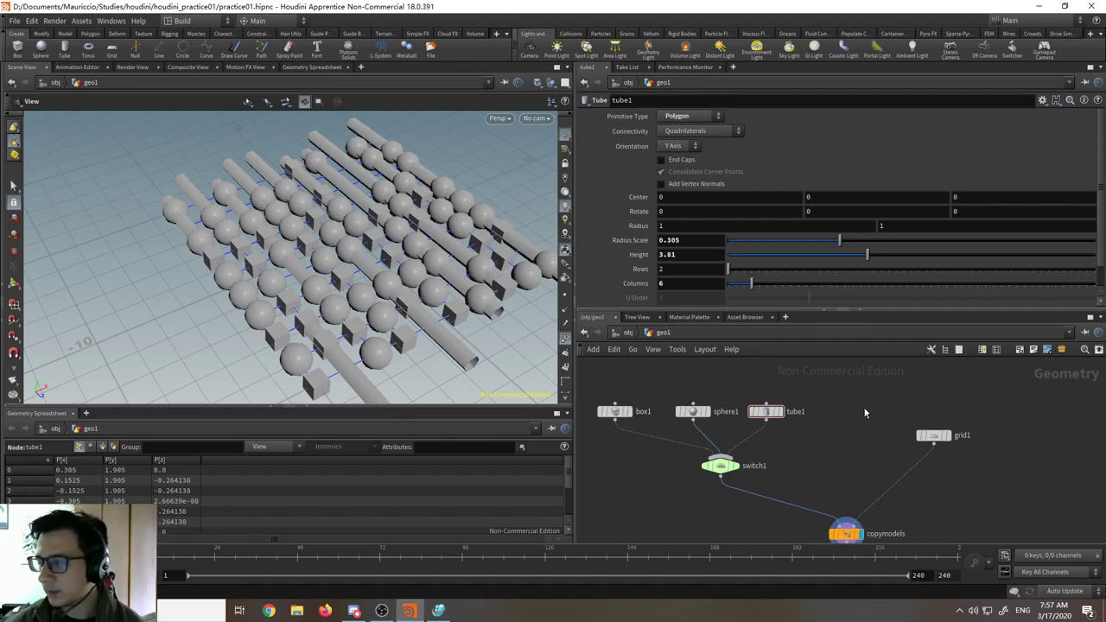
left_click_drag(931, 435, 937, 421)
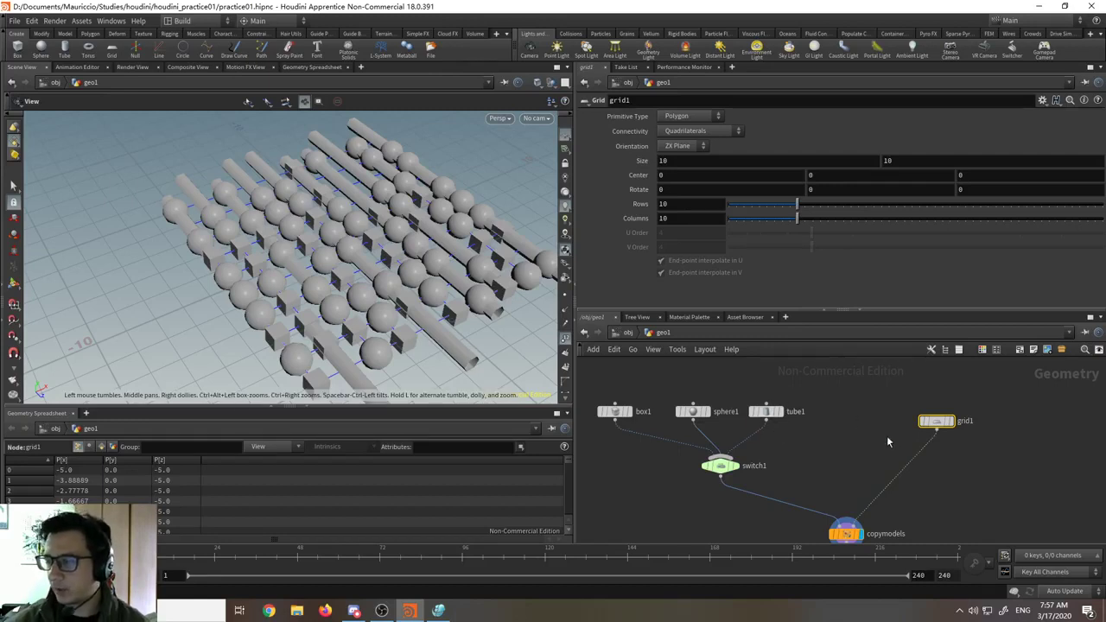
- Insert an Attribute Create node on the wire between grid1 and copymodels
middle_click_drag(887, 442, 740, 414)
scroll(788, 394, "up", 3)
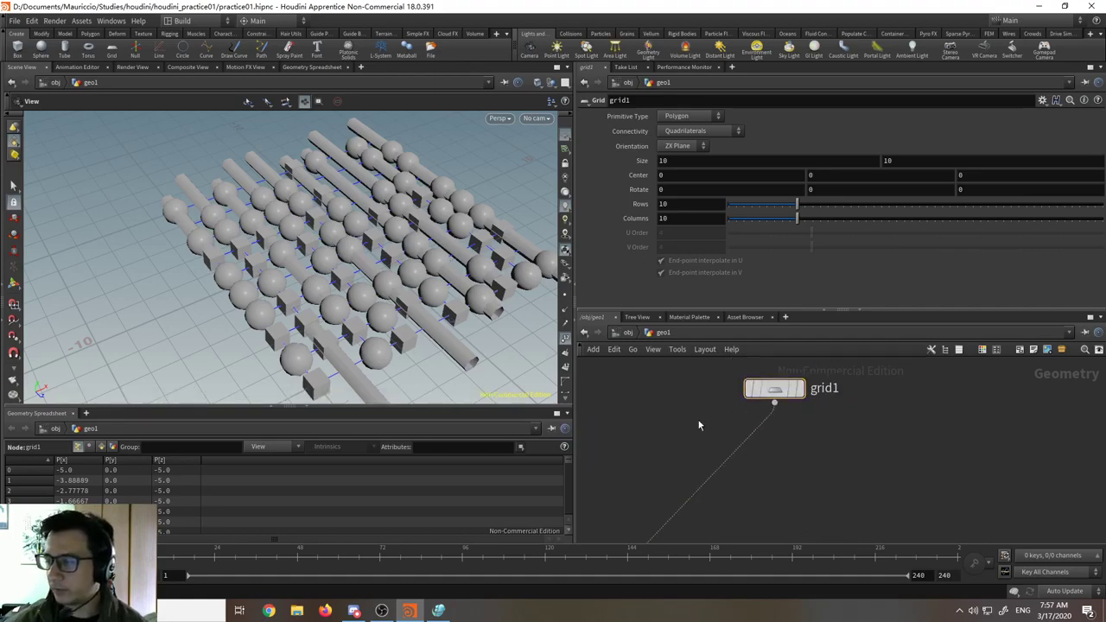
key("Tab")
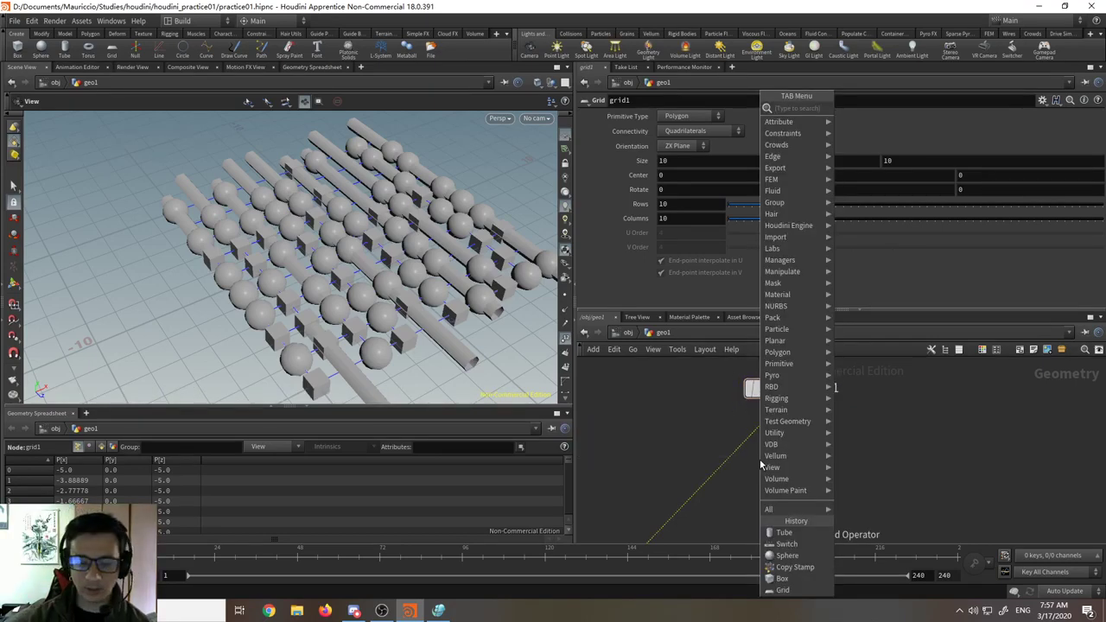
type("attr")
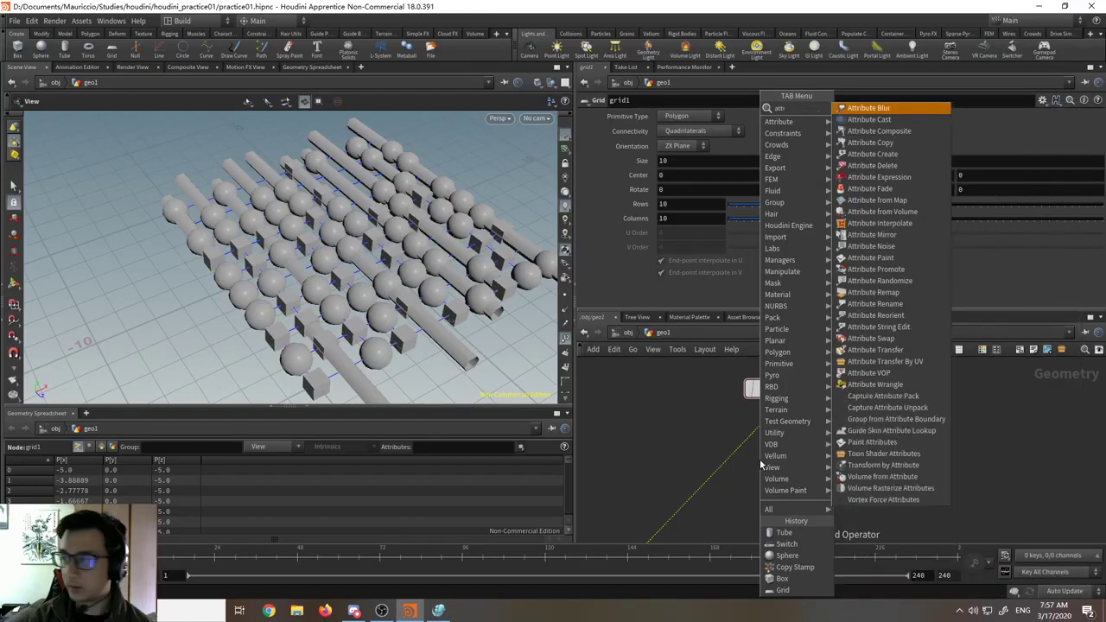
type("ibute cre")
key("Return")
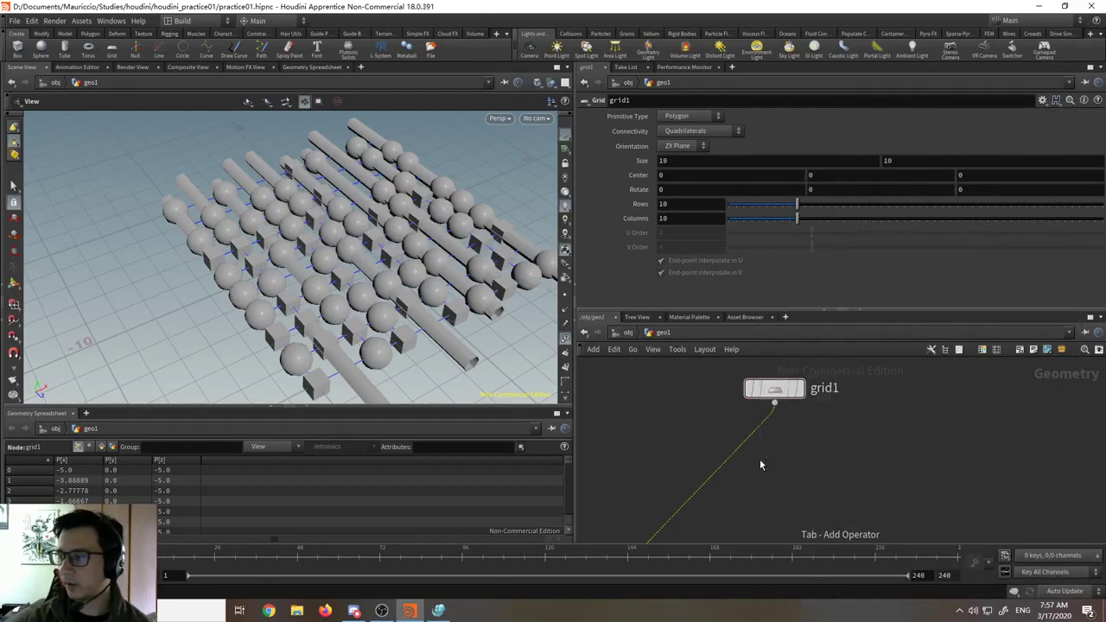
left_click(702, 451)
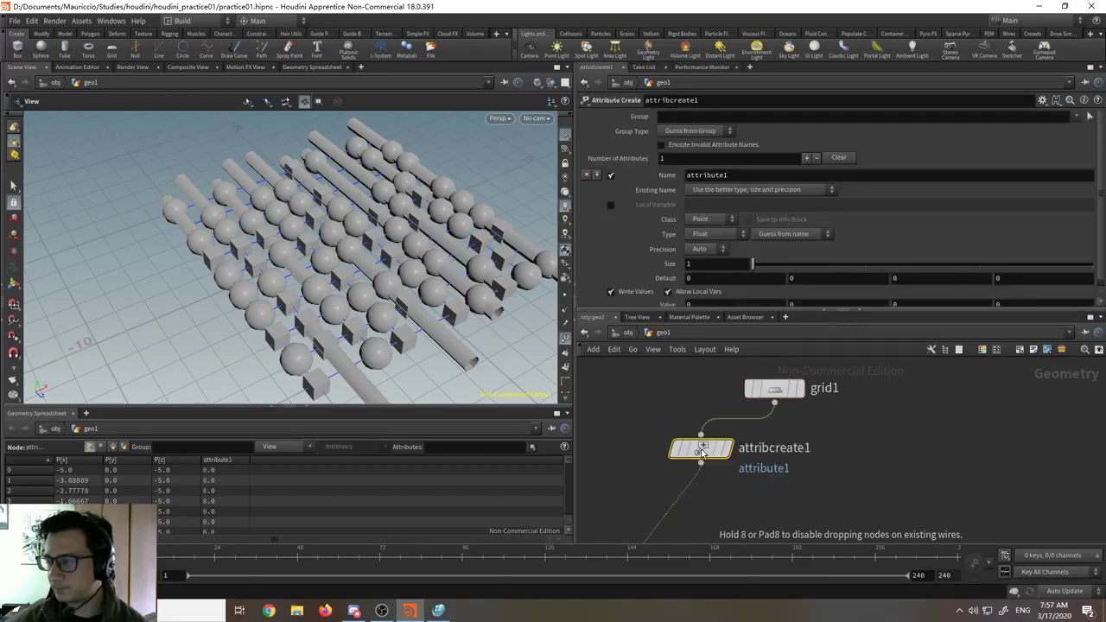
- Name the new point attribute N and set its type to Vector
type("N")
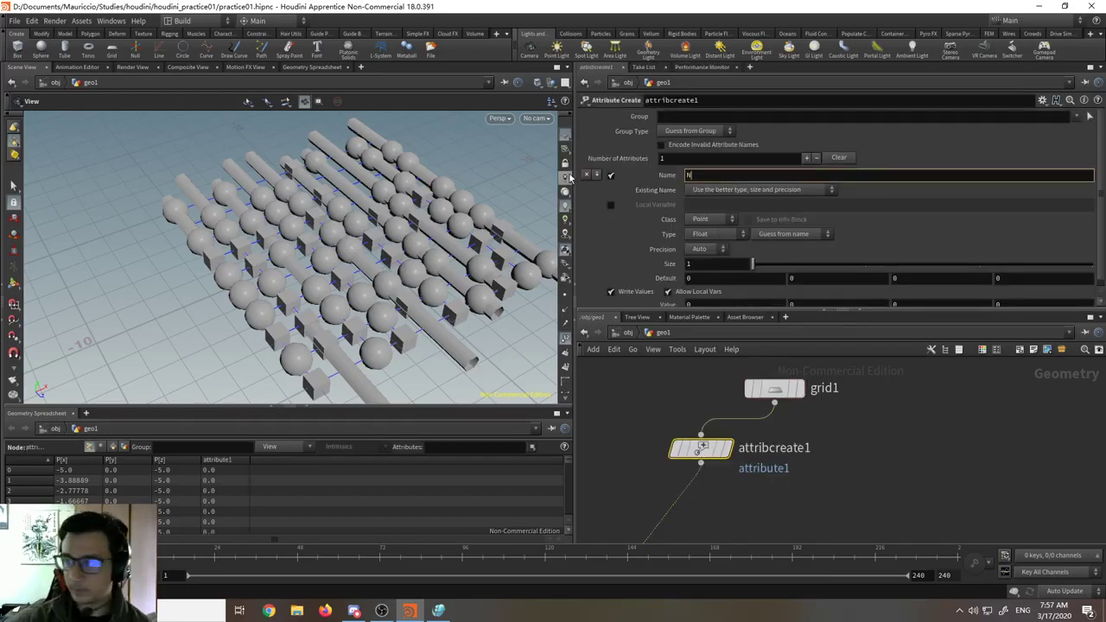
key("Return")
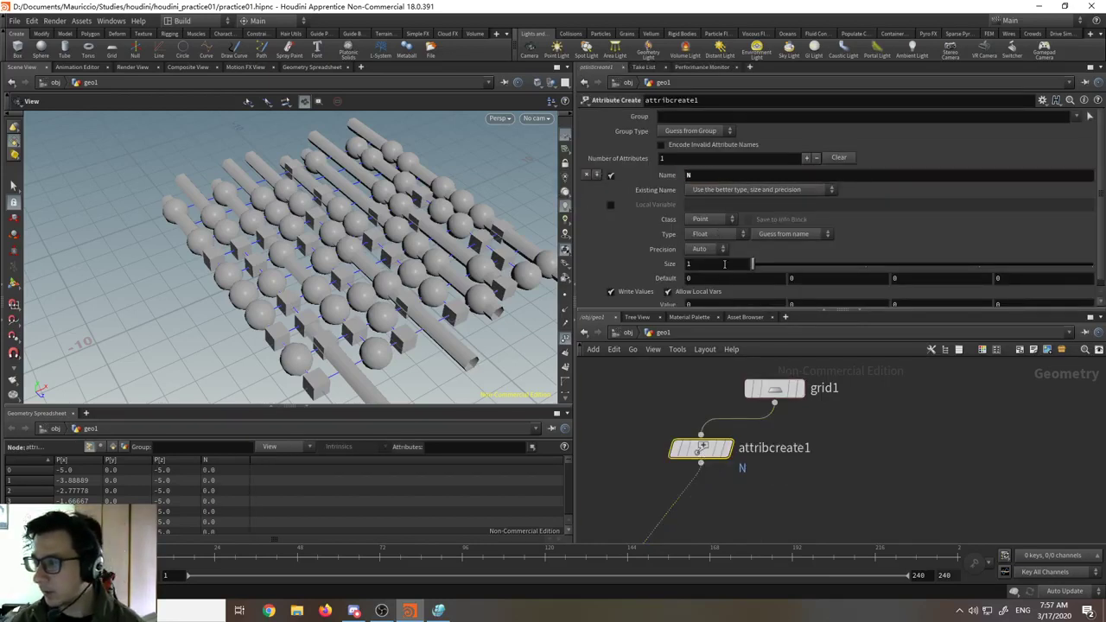
scroll(781, 277, "down", 1)
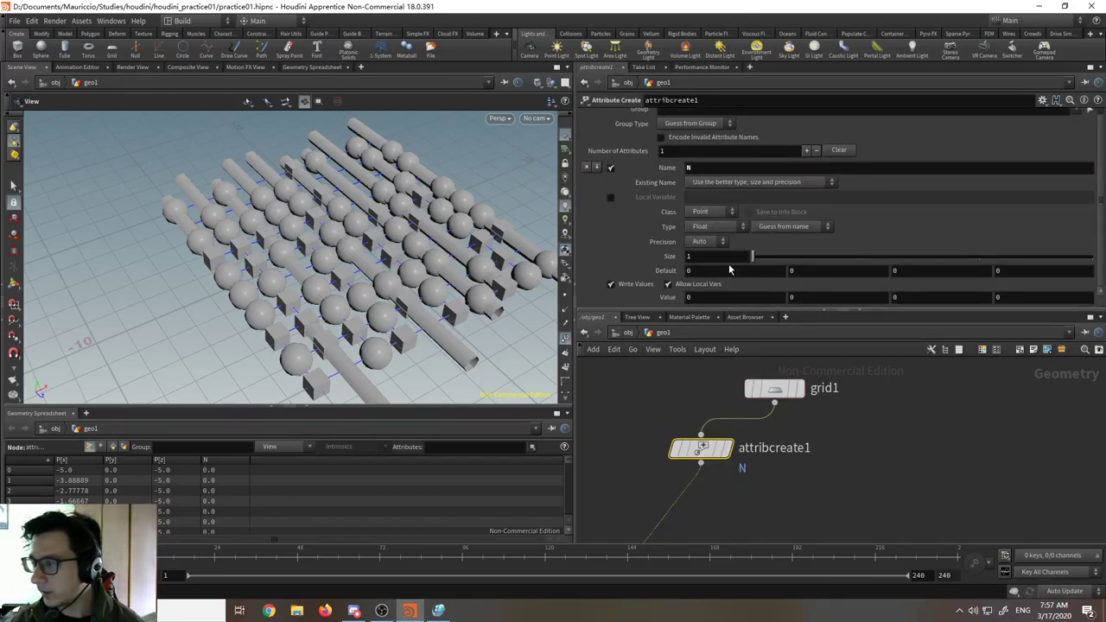
left_click(714, 227)
left_click(711, 260)
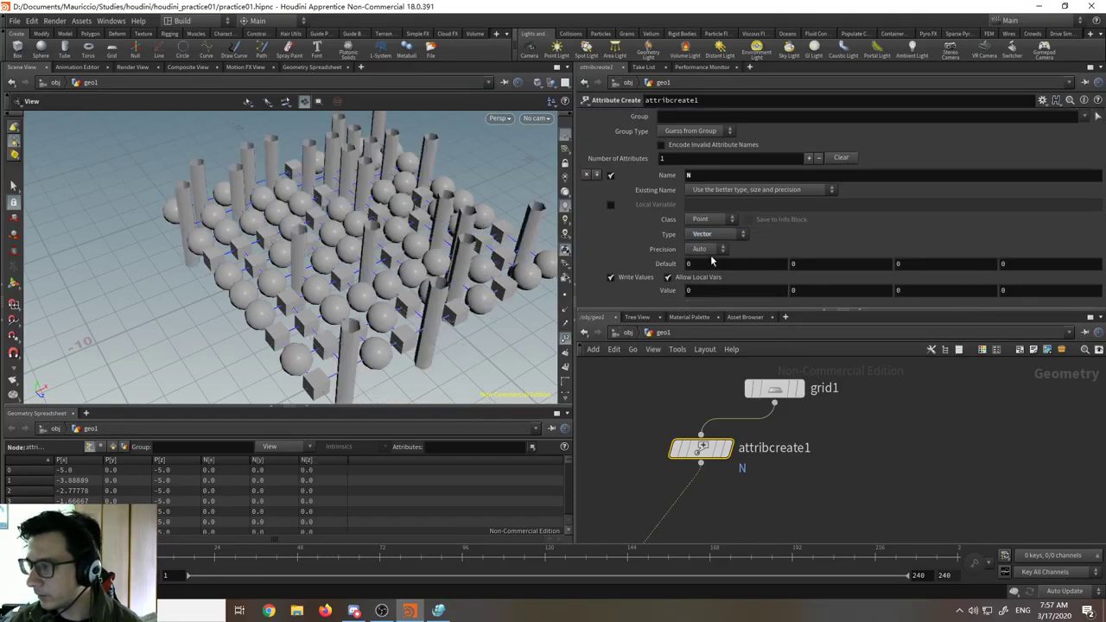
scroll(387, 290, "down", 2)
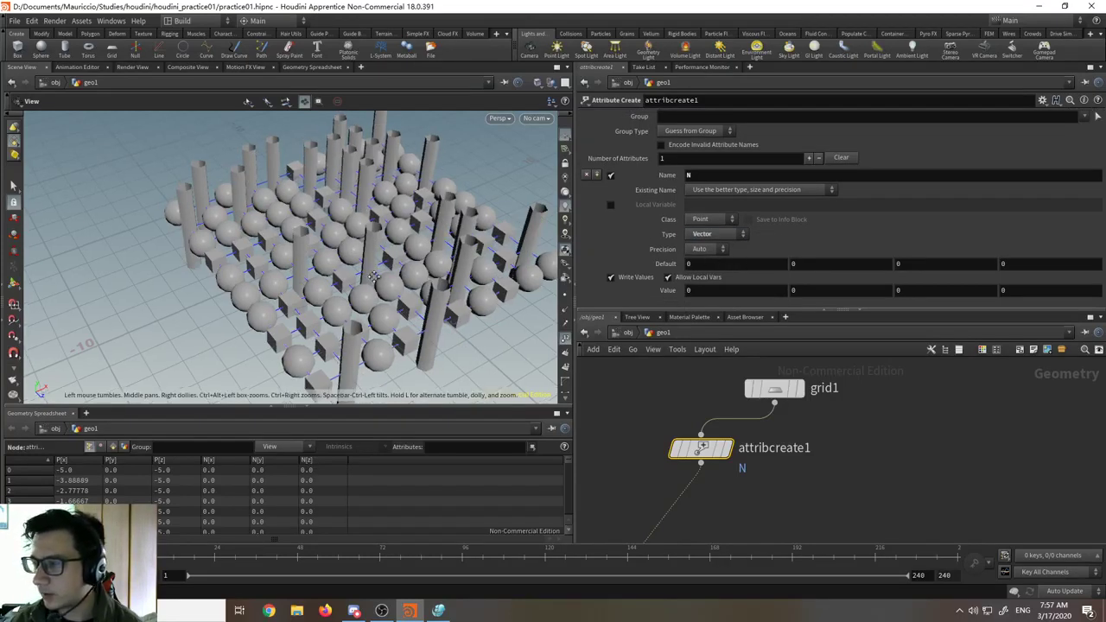
left_click_drag(387, 290, 384, 327, "alt")
- Tidy the network by repositioning attribcreate1, grid1 and copymodels, leaving copymodels selected
left_click_drag(700, 448, 739, 450)
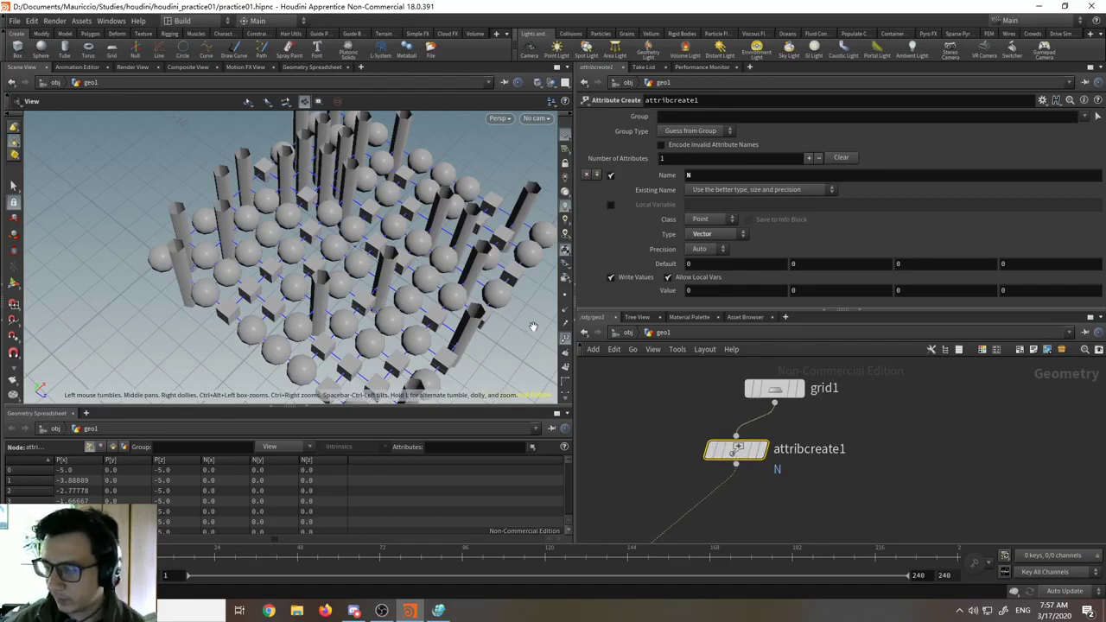
key("h")
scroll(697, 422, "down", 1)
middle_click_drag(697, 421, 720, 441)
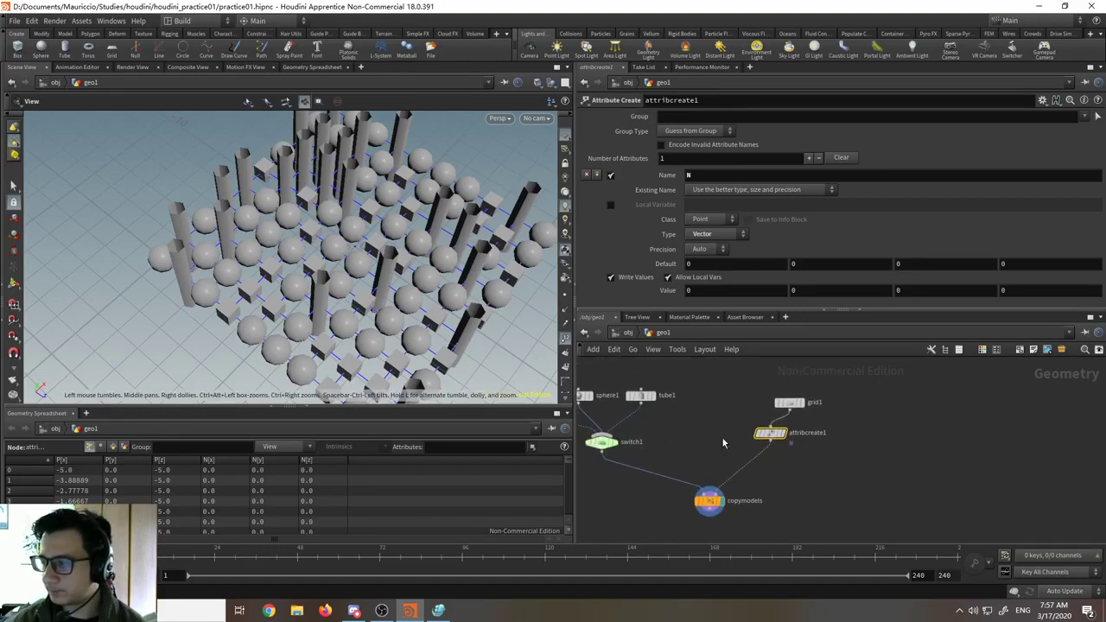
left_click_drag(790, 402, 806, 391)
middle_click_drag(704, 439, 750, 427)
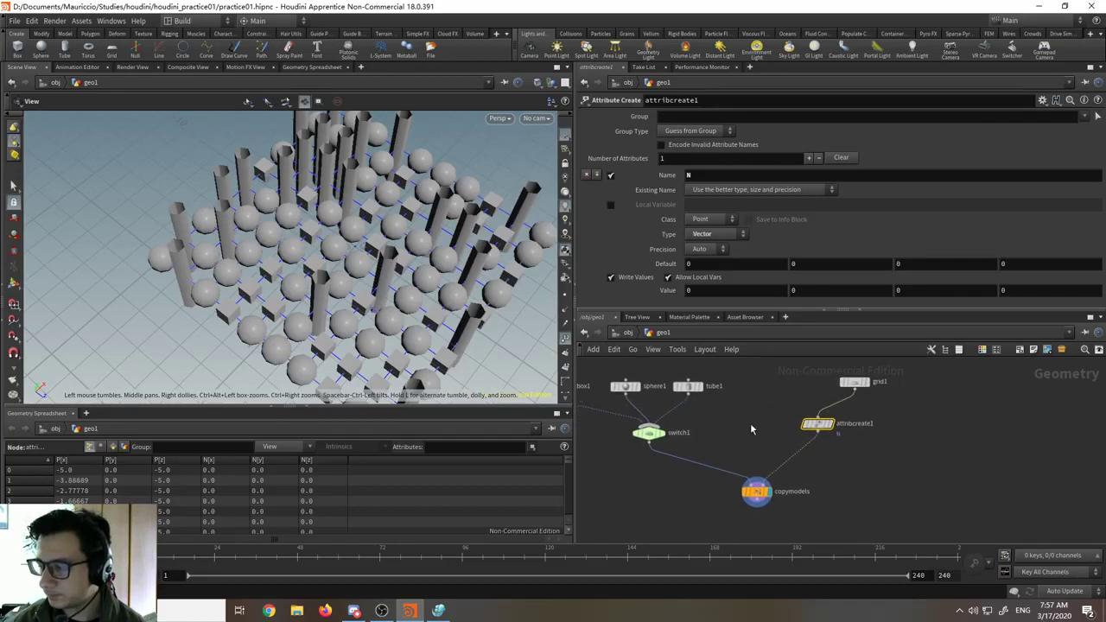
left_click_drag(756, 494, 740, 495)
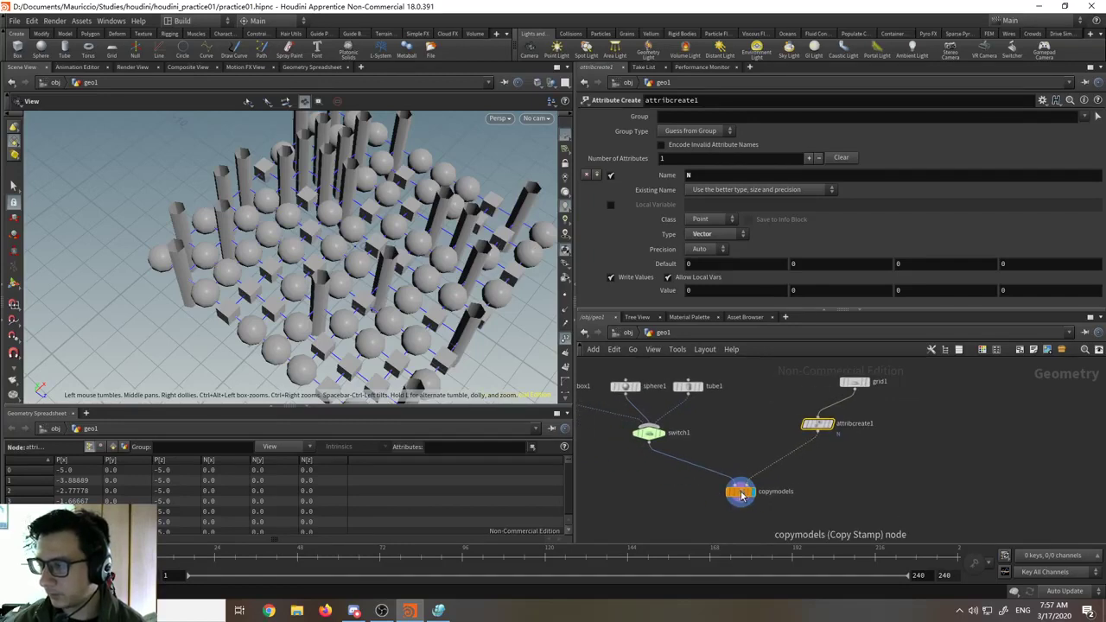
left_click(741, 495)
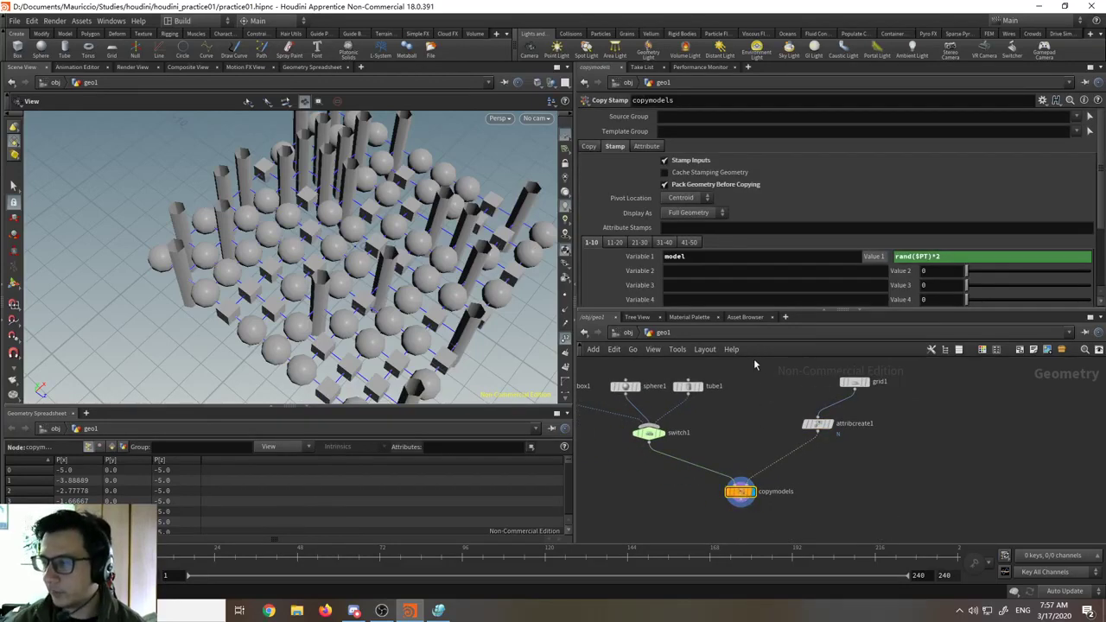
- Move box1, sphere1 and tube1 as a group to free space between tube1 and grid1
middle_click_drag(753, 362, 874, 406)
left_click_drag(874, 404, 676, 453)
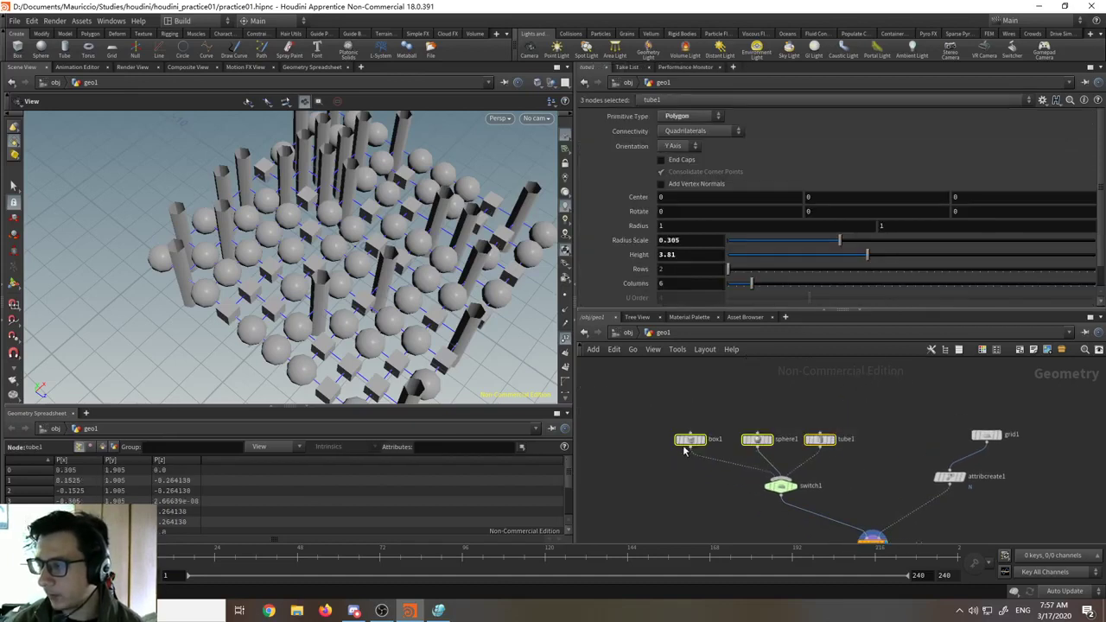
left_click_drag(825, 444, 749, 431)
left_click(810, 434)
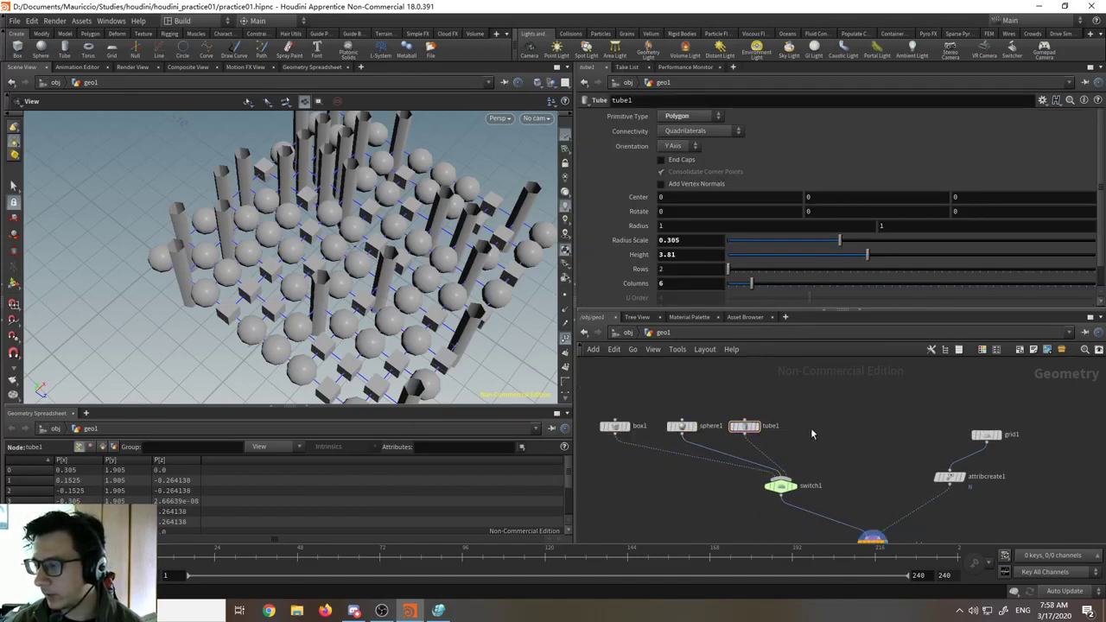
- Add a Torus node in the free space beside tube1
key("Tab")
mouse_move(812, 432)
type("tor")
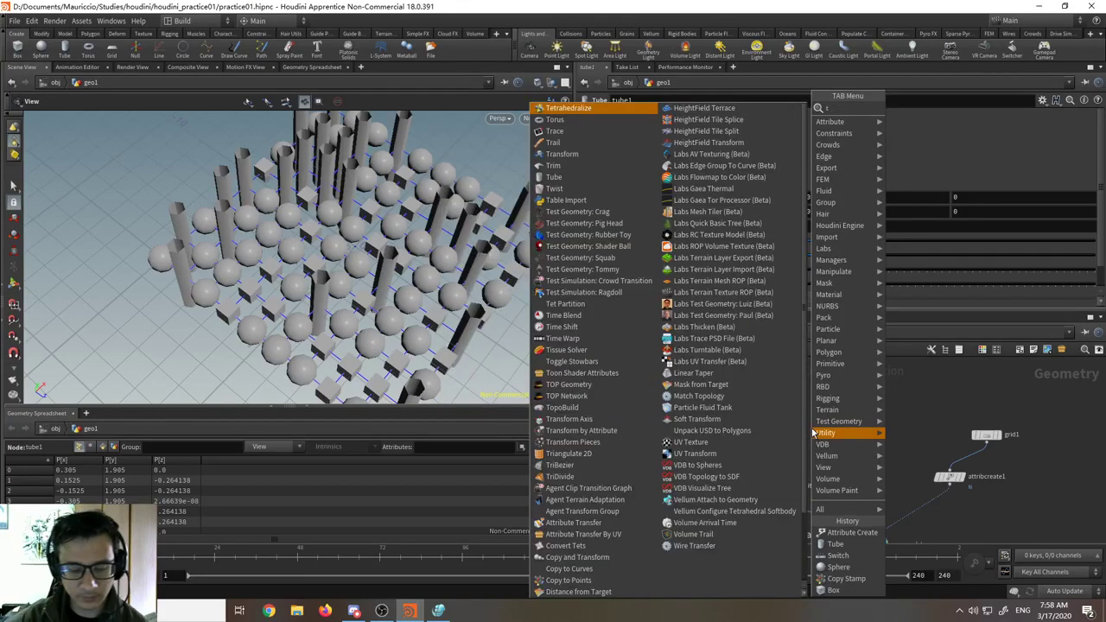
key("Return")
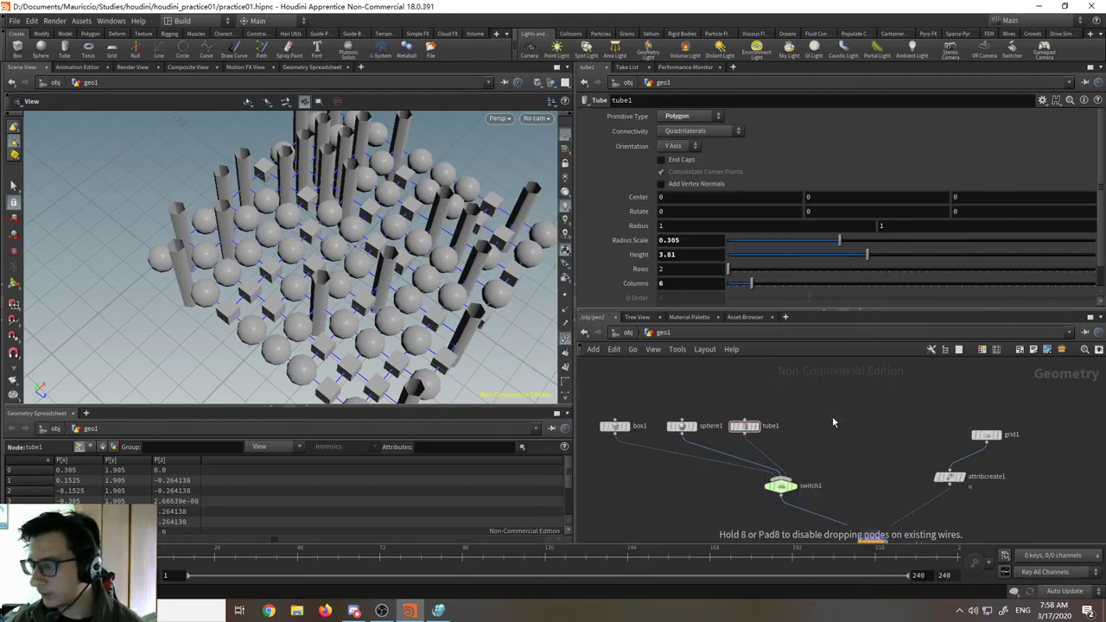
left_click(831, 415)
- Wire torus1 into switch1 in line with the other primitives and turn on its template display
left_click_drag(827, 417, 795, 479)
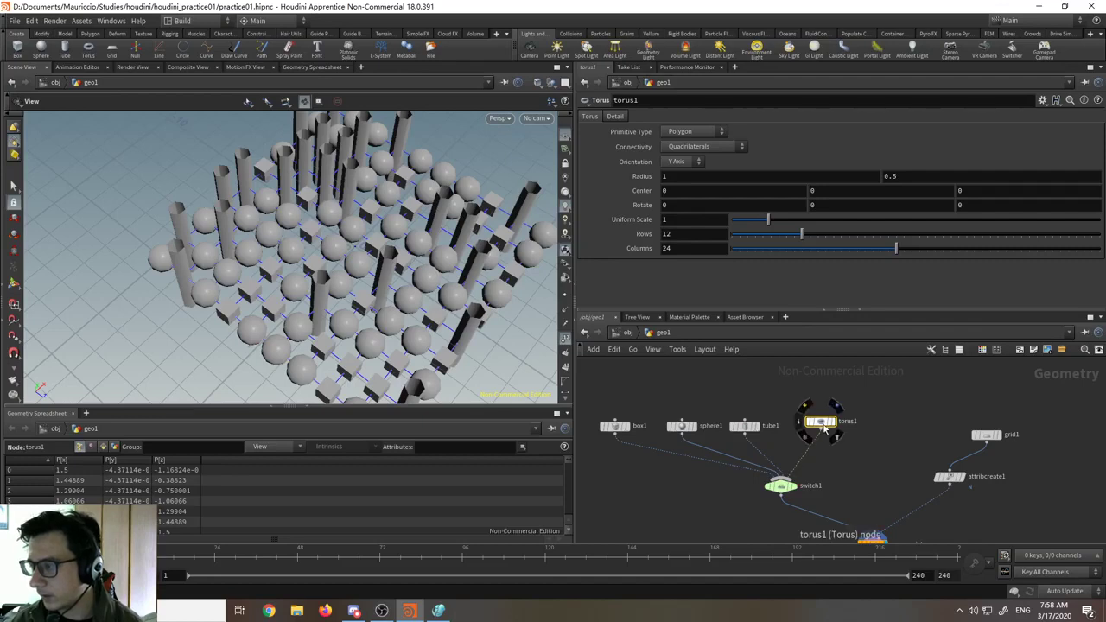
mouse_move(824, 430)
left_mouse_down()
mouse_move(812, 444)
mouse_move(818, 435)
left_mouse_up()
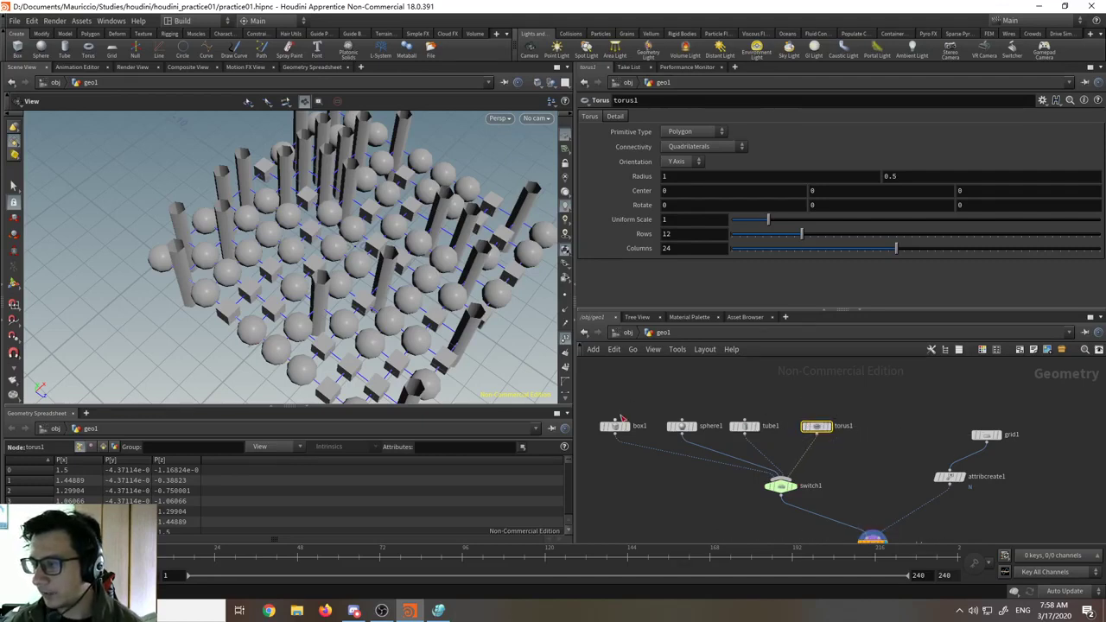
left_click(828, 428)
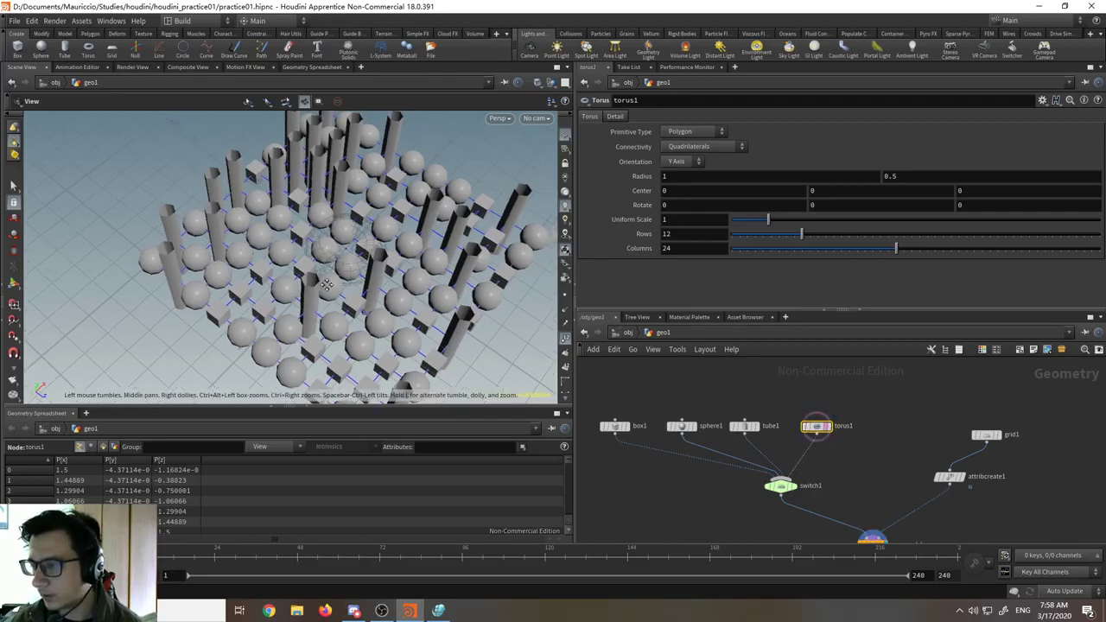
- Set torus1 to 9 rows and 9 columns and reduce its uniform scale to 0.44
left_click(794, 251)
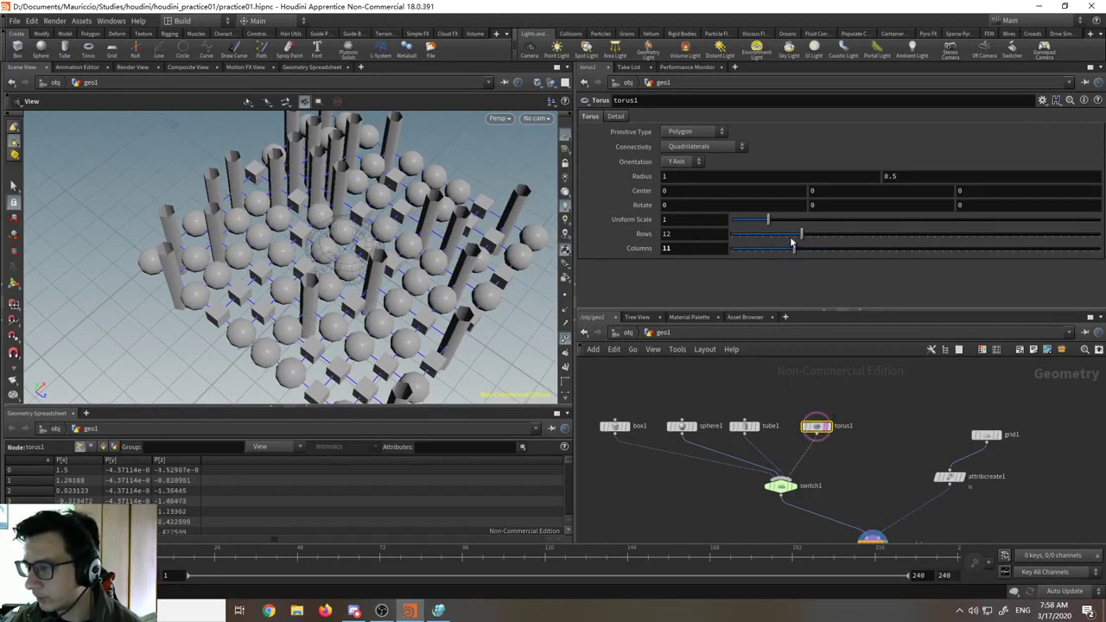
mouse_move(789, 237)
left_mouse_down()
mouse_move(779, 235)
mouse_move(779, 252)
left_mouse_up()
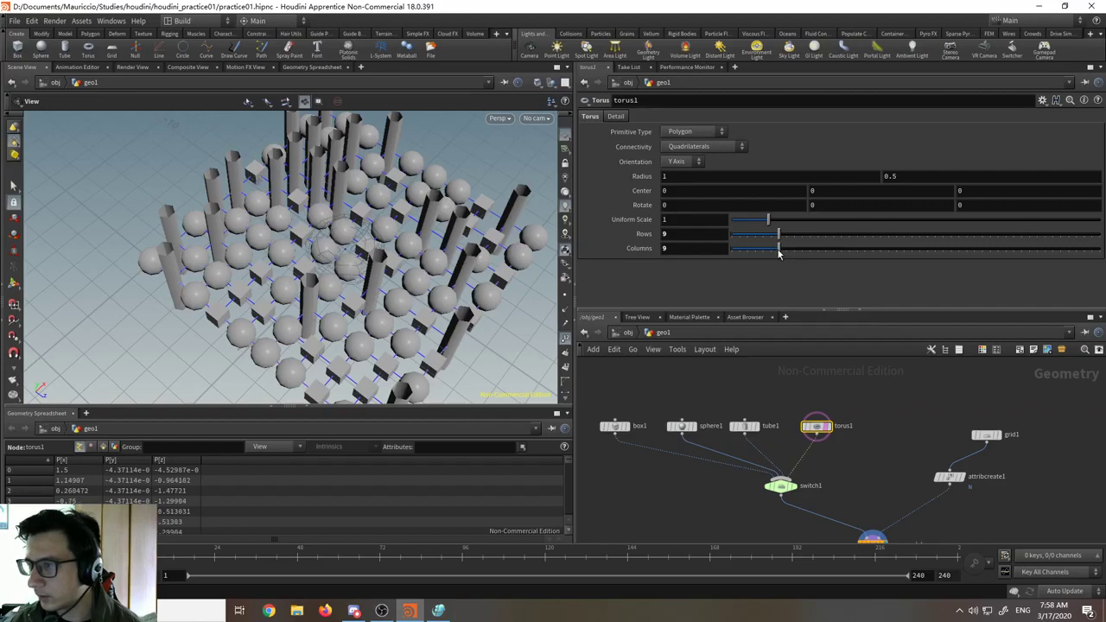
middle_click_drag(780, 391, 744, 381)
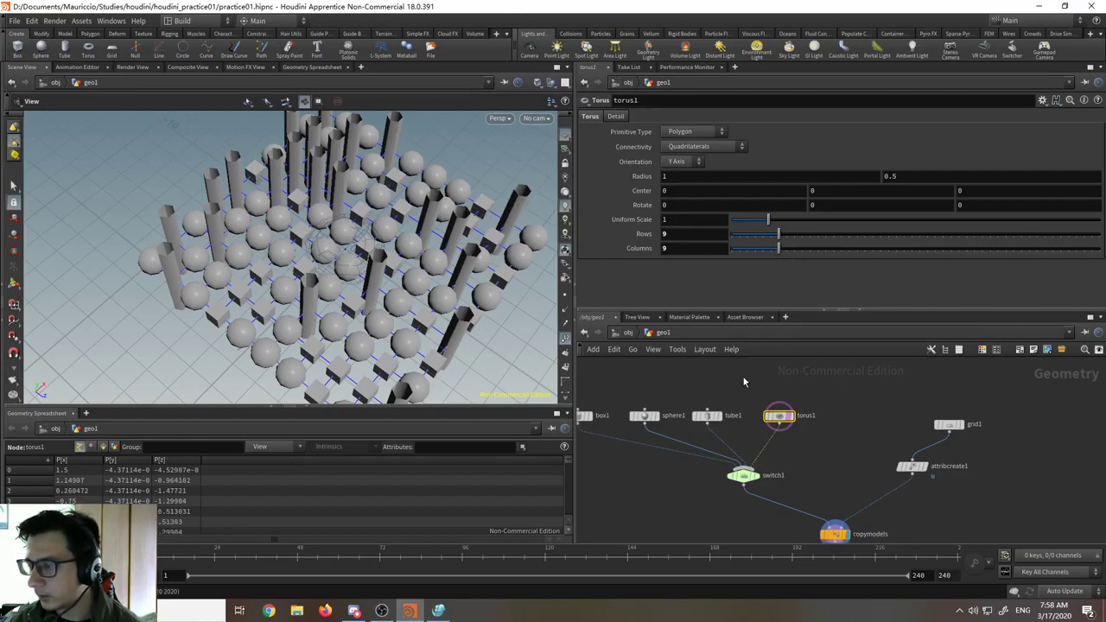
mouse_move(807, 458)
middle_mouse_down()
mouse_move(784, 444)
mouse_move(799, 443)
middle_mouse_up()
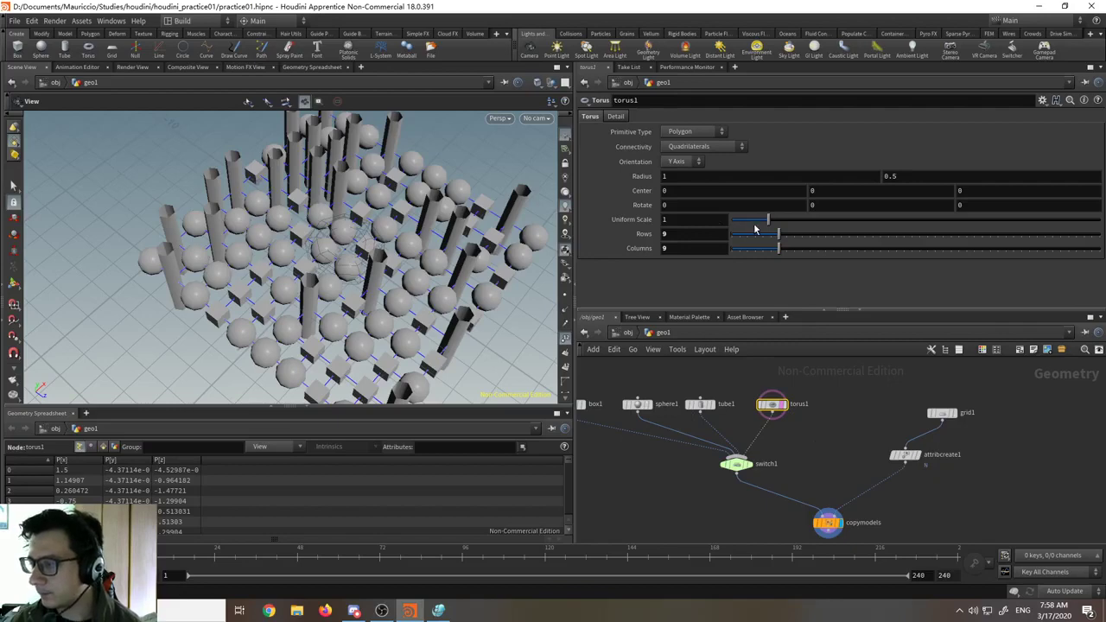
left_click_drag(766, 221, 747, 221)
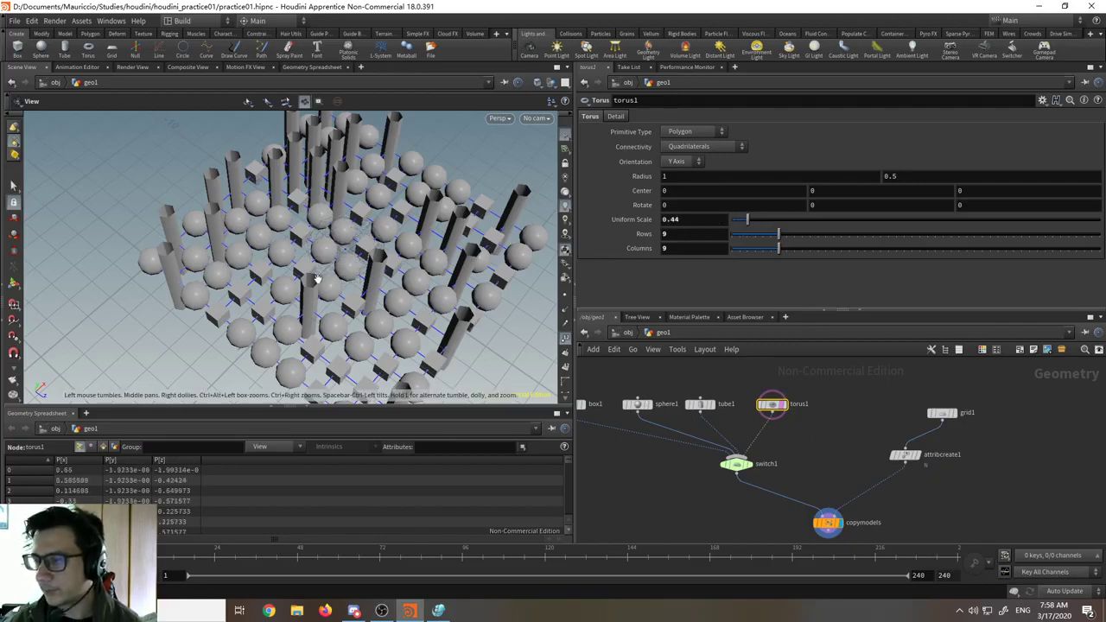
- Set the value of the model stamp variable on copymodels to rand($PT)*3
right_click_drag(317, 279, 371, 115)
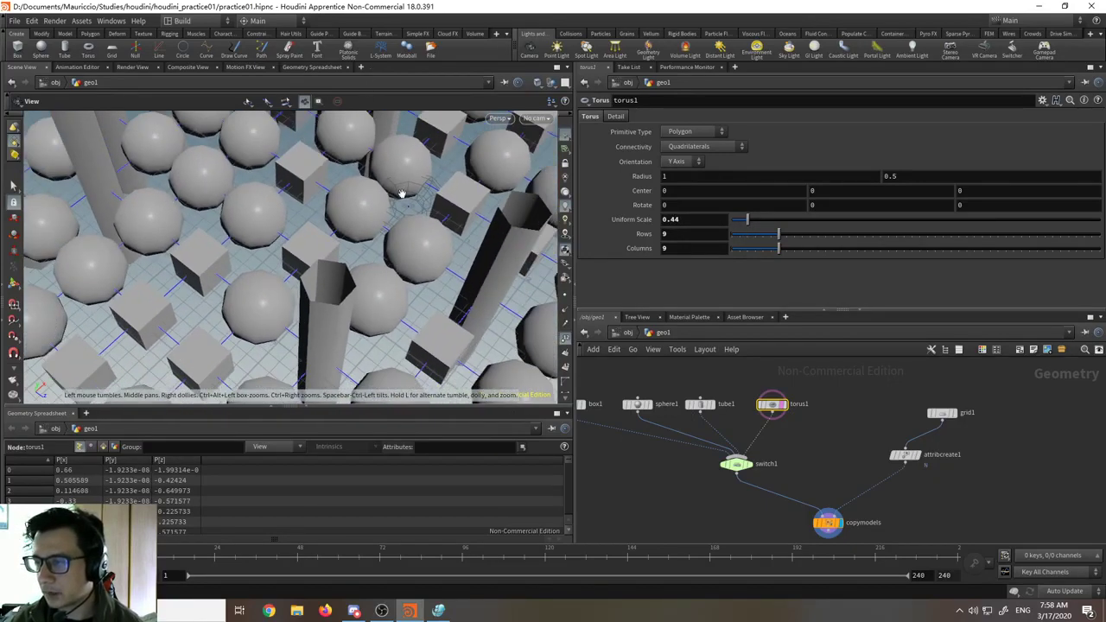
middle_click_drag(401, 194, 370, 236)
right_click_drag(391, 265, 391, 153)
right_click_drag(392, 199, 380, 345)
middle_click_drag(380, 346, 375, 294)
right_click_drag(375, 293, 371, 361)
middle_click_drag(383, 328, 361, 314)
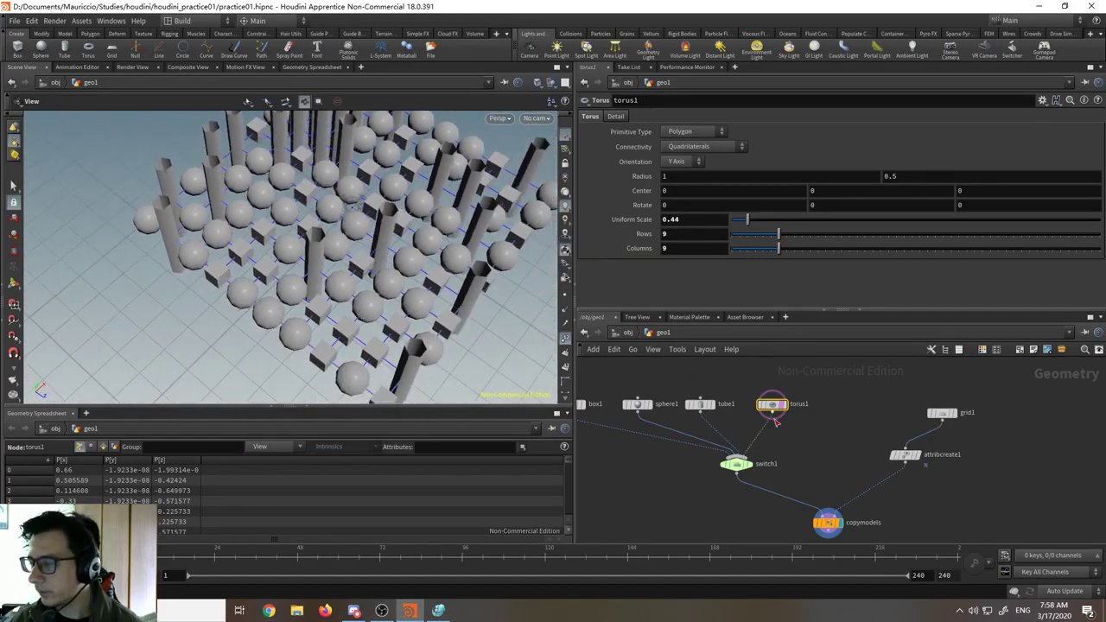
middle_click_drag(825, 486, 809, 459)
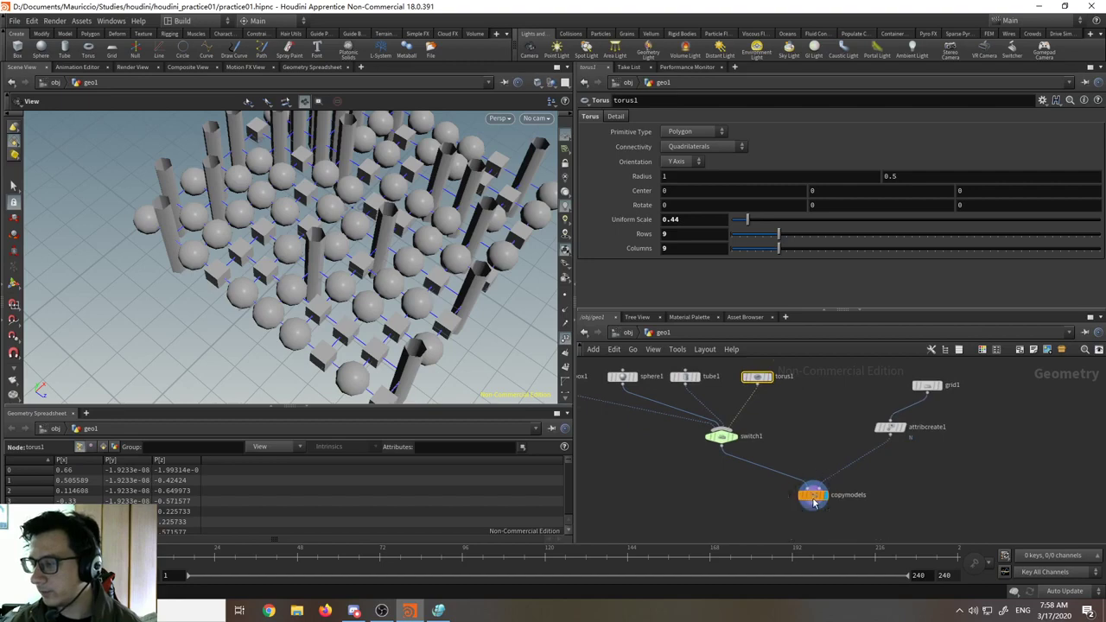
left_click(813, 499)
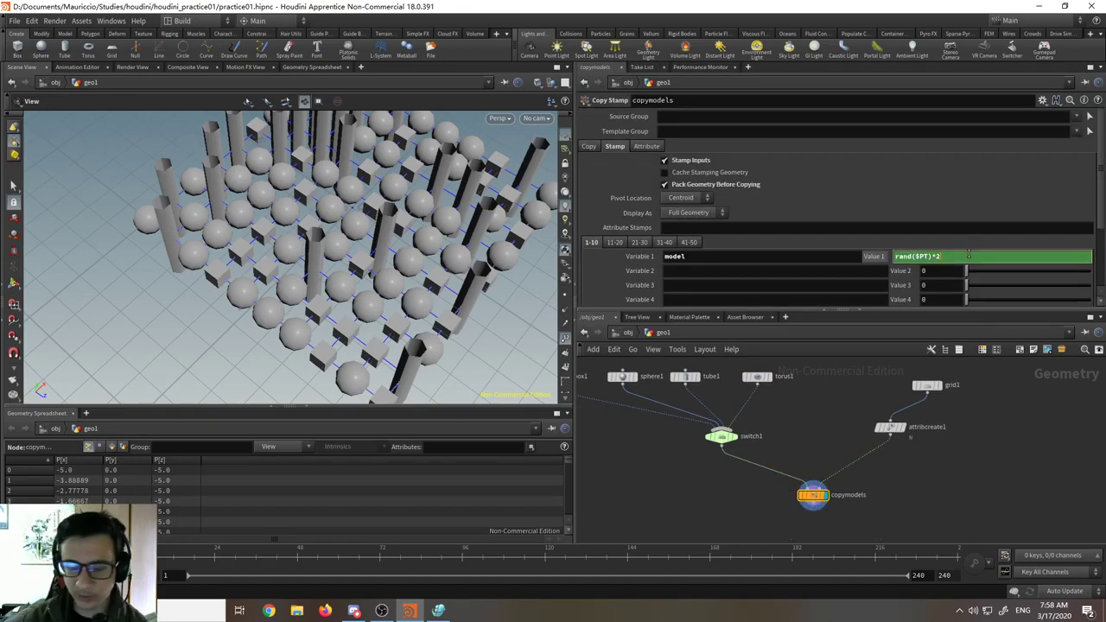
key("BackSpace")
type("3")
key("Return")
- Close the open ends of the tube copies by enabling End Caps on tube1
left_click_drag(366, 223, 299, 305)
left_click_drag(344, 271, 383, 220)
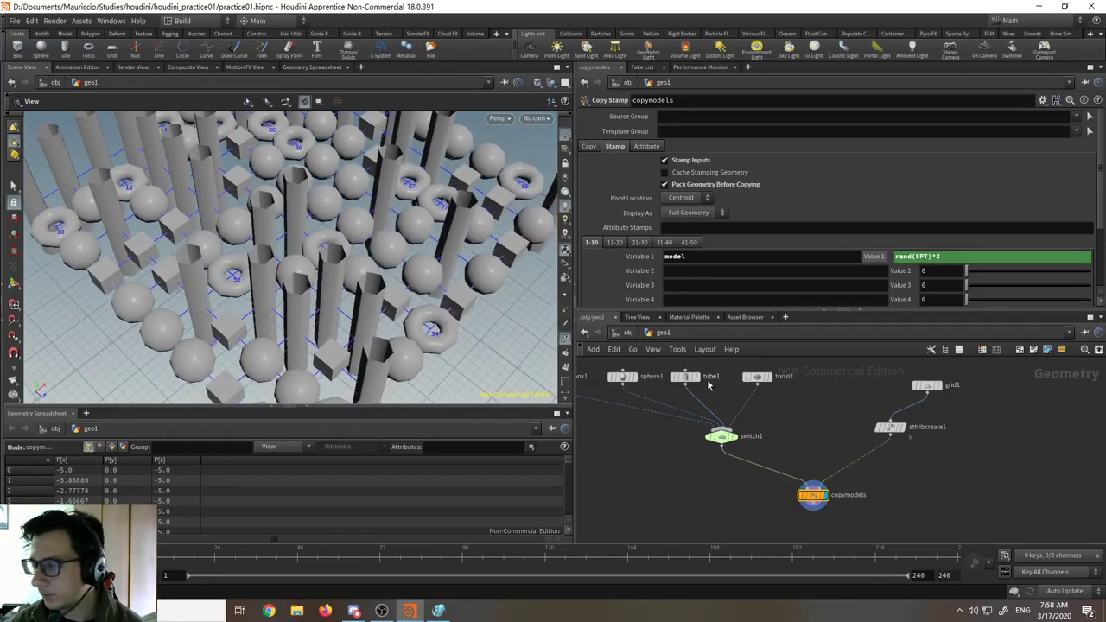
left_click(685, 376)
left_click(661, 160)
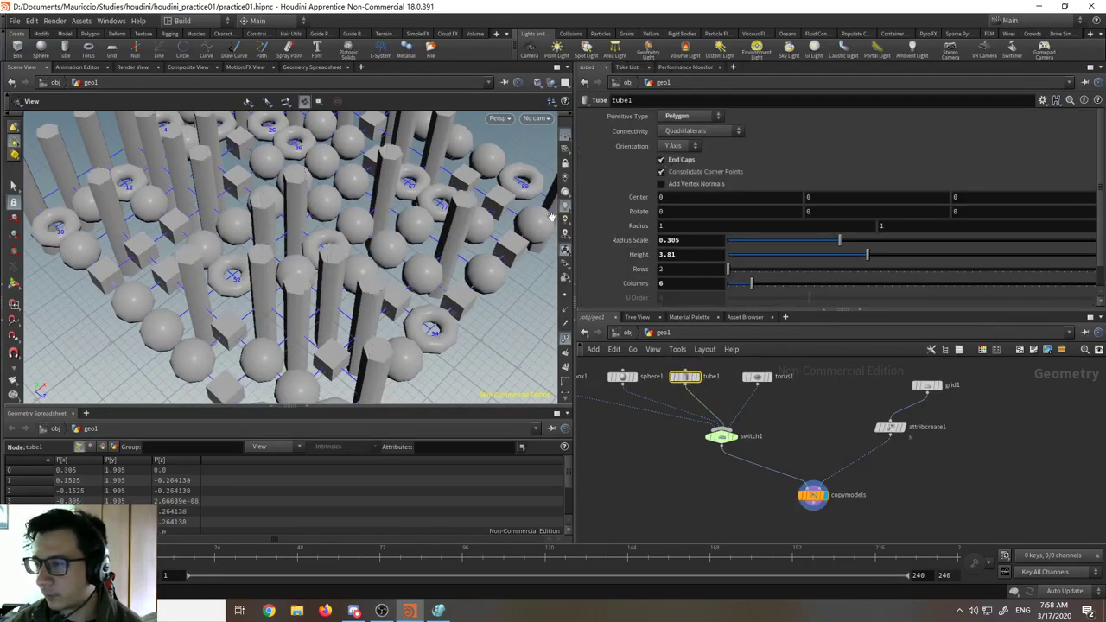
left_click_drag(371, 285, 326, 321)
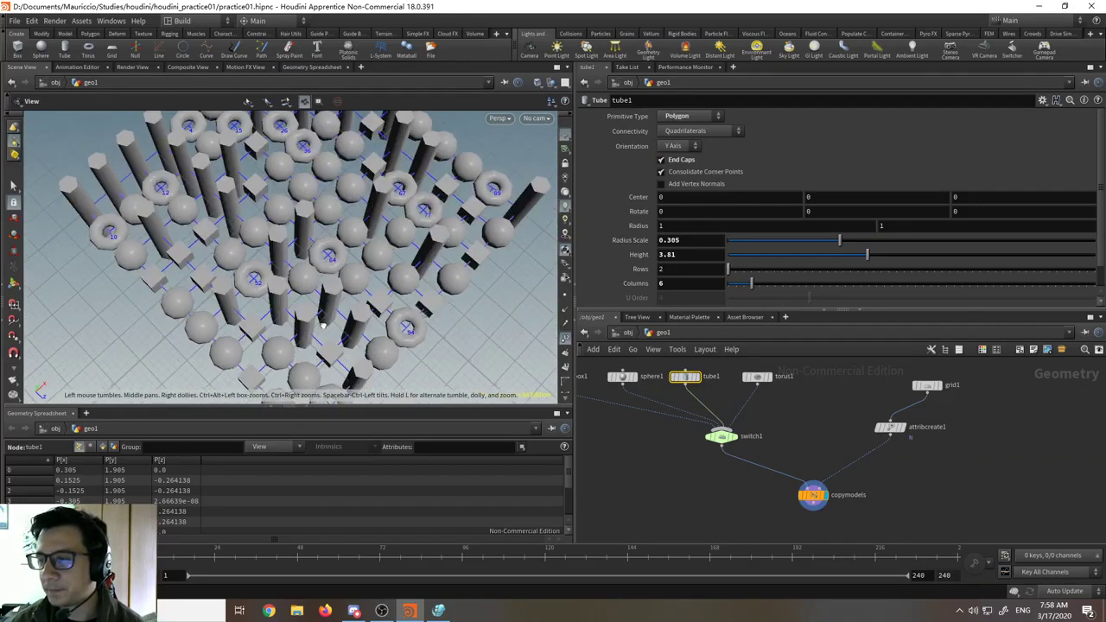
left_click_drag(376, 285, 368, 293)
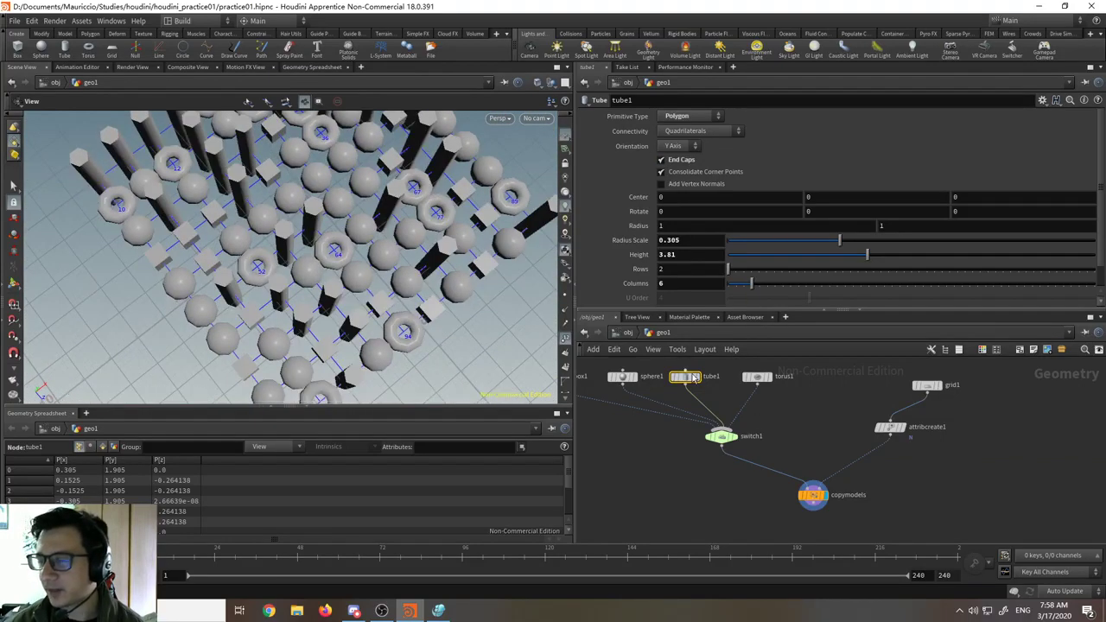
- Review torus1, the four primitives wired into switch1 and the multiplier in the model stamp expression on copymodels
left_click(757, 378)
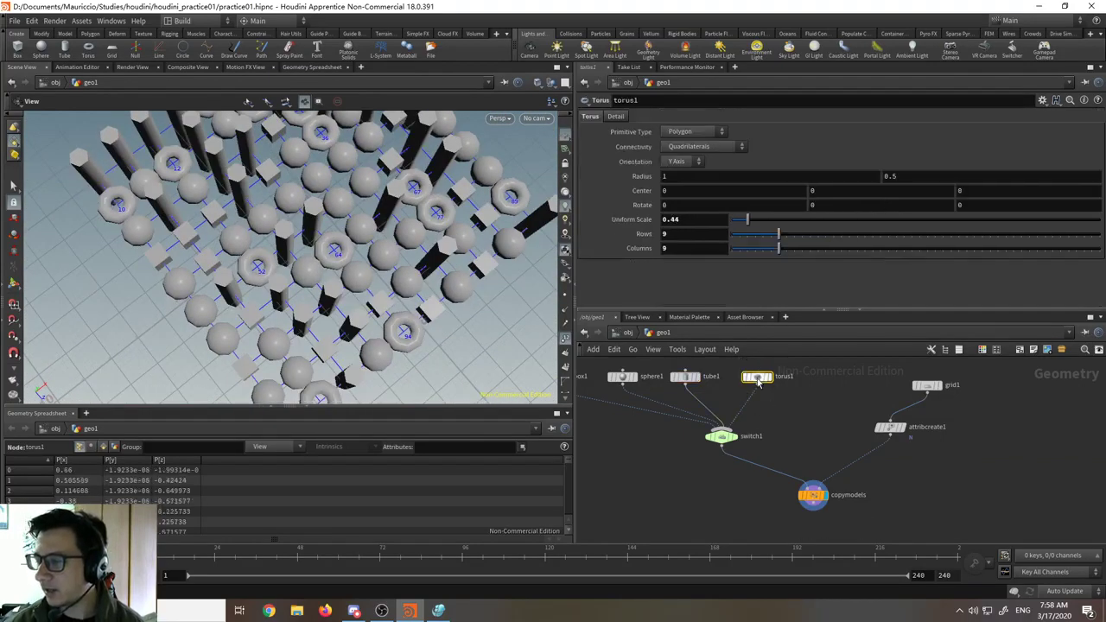
left_click(812, 496)
middle_click_drag(761, 419, 827, 454)
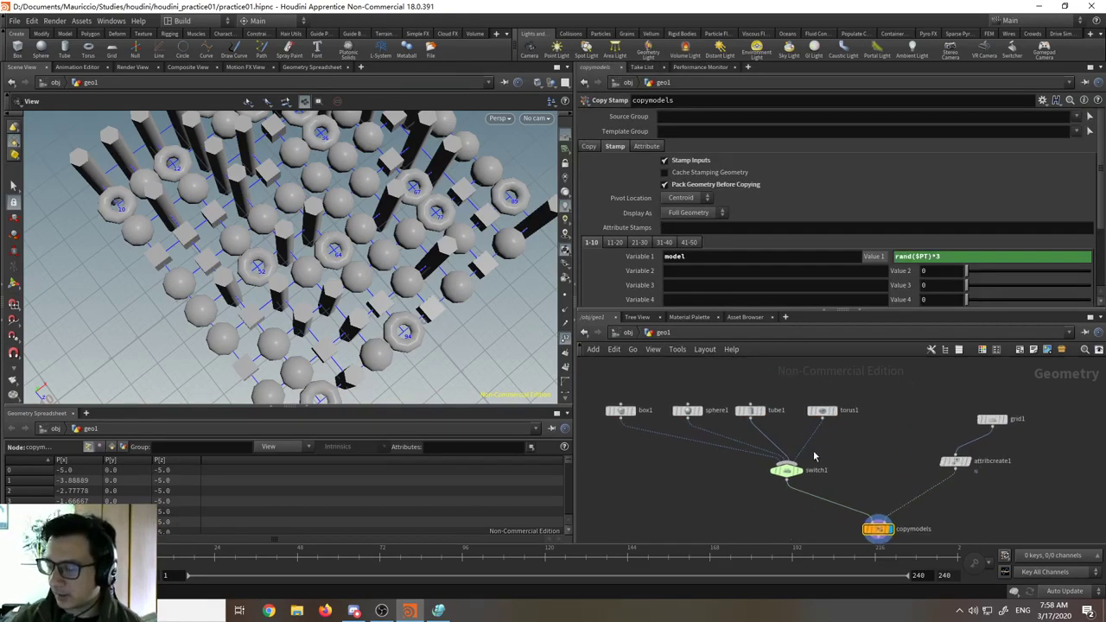
left_click_drag(604, 377, 828, 417)
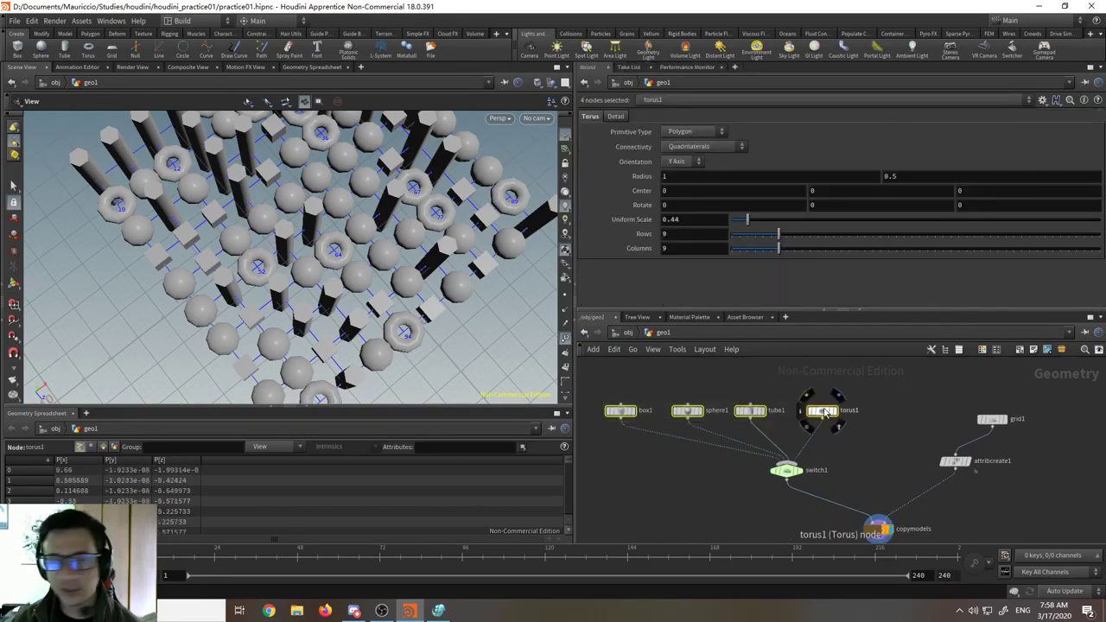
left_click(926, 449)
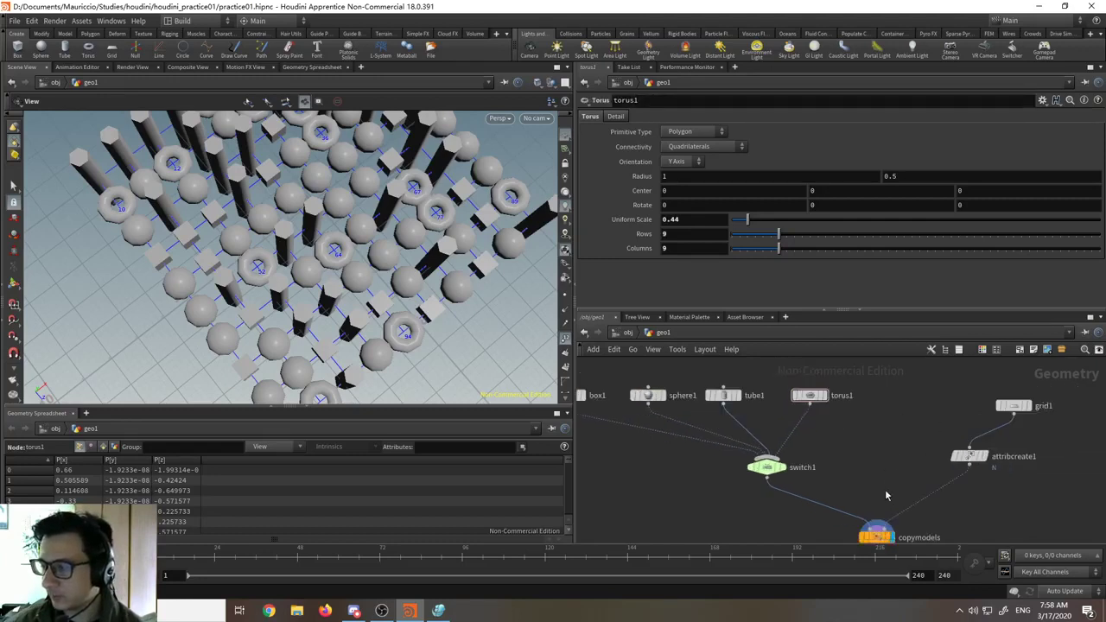
left_click(878, 527)
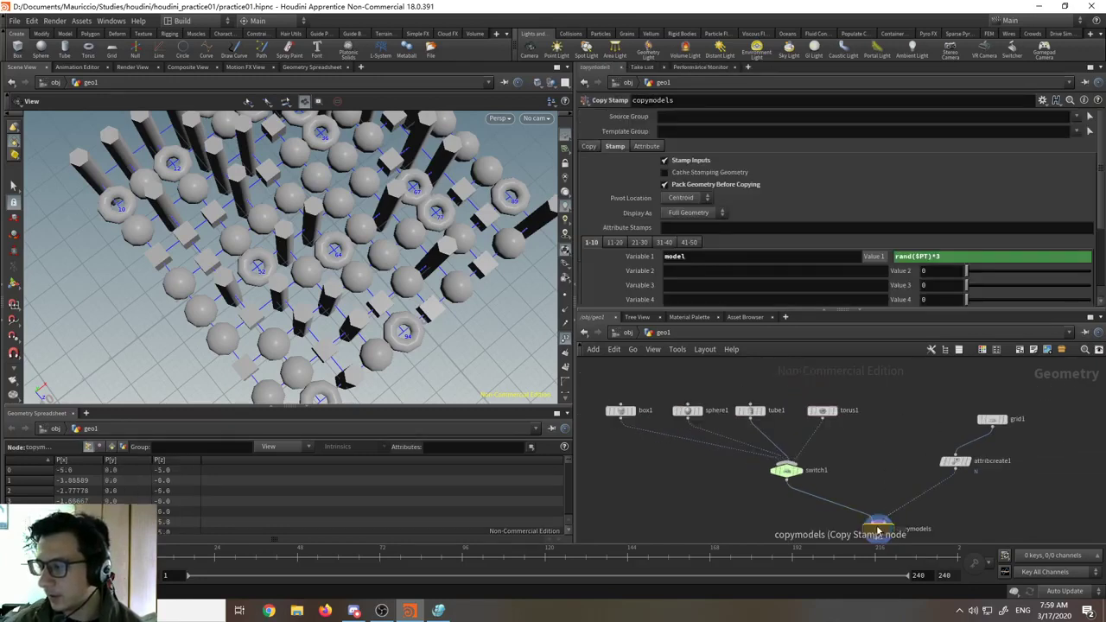
left_click(944, 257)
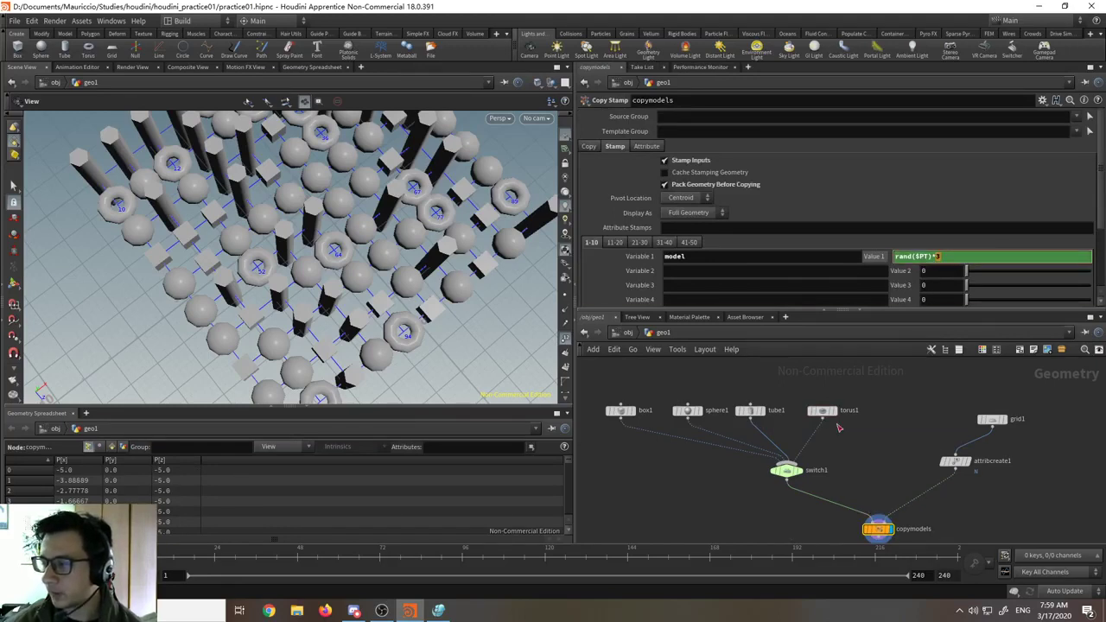
left_click_drag(859, 386, 603, 427)
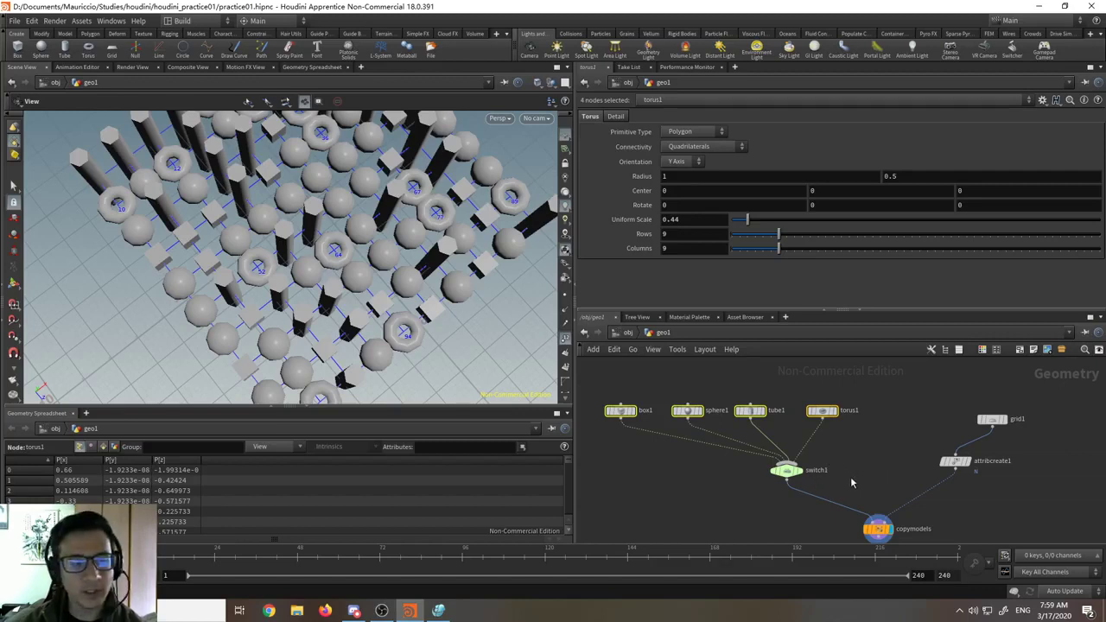
scroll(850, 472, "up", 5)
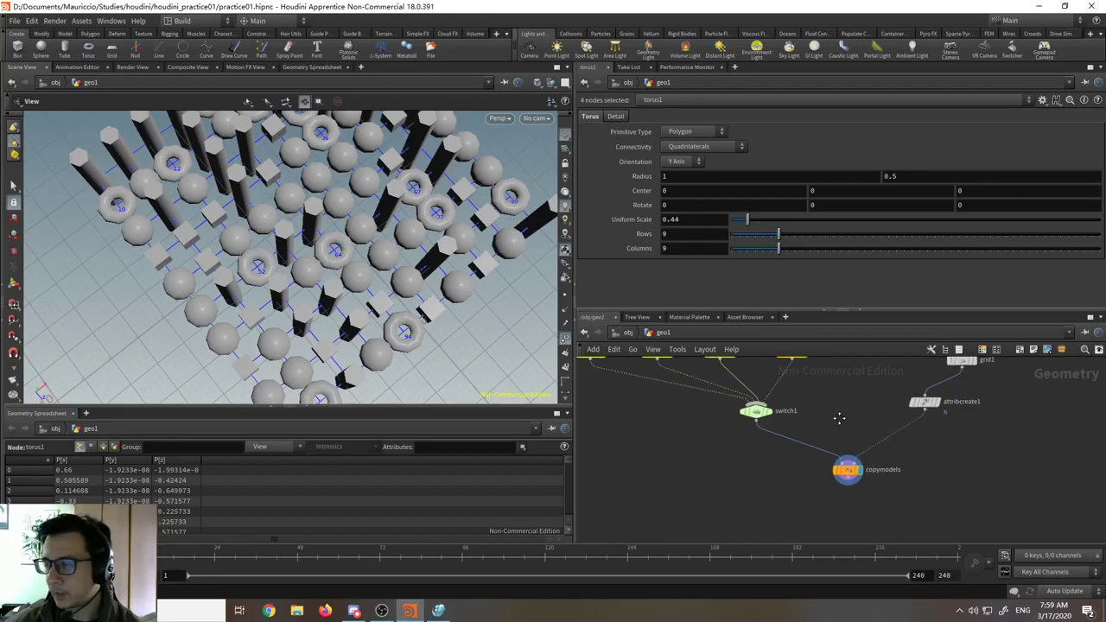
- Replace the fixed multiplier in copymodels' model stamp value so the expression reads rand($PT)*opninputs("../switch1/")
left_click(838, 472)
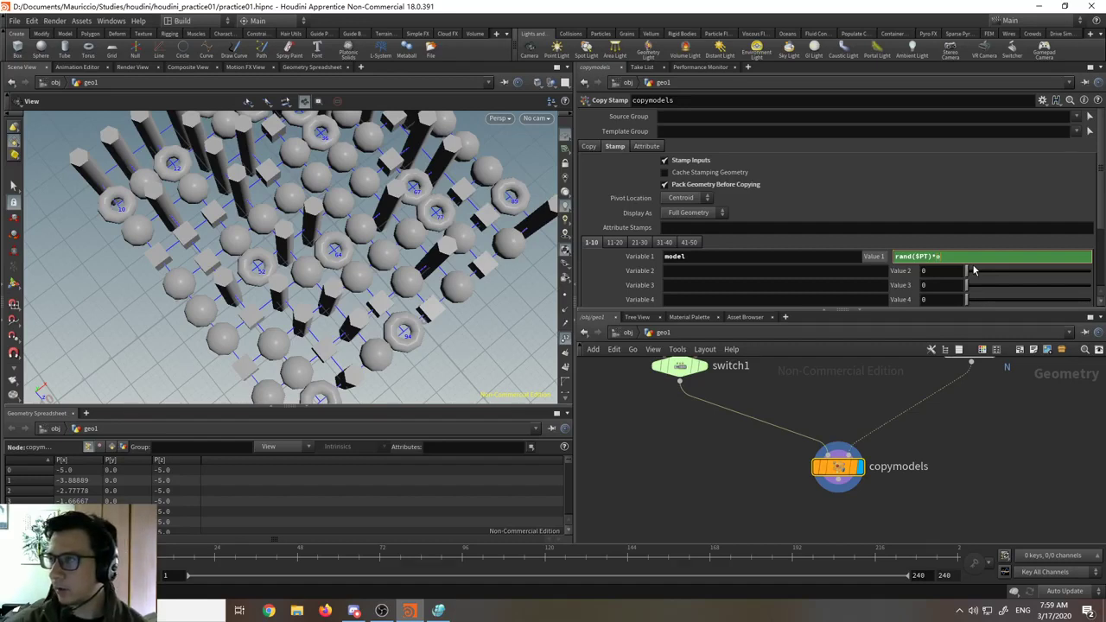
type("pt")
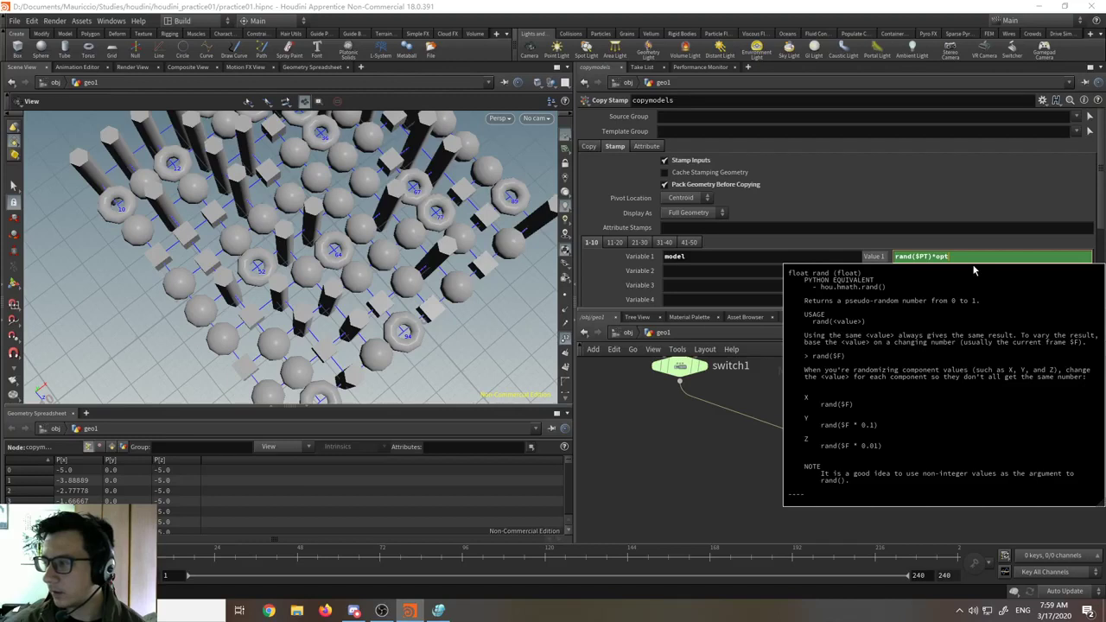
type("ninputs(")
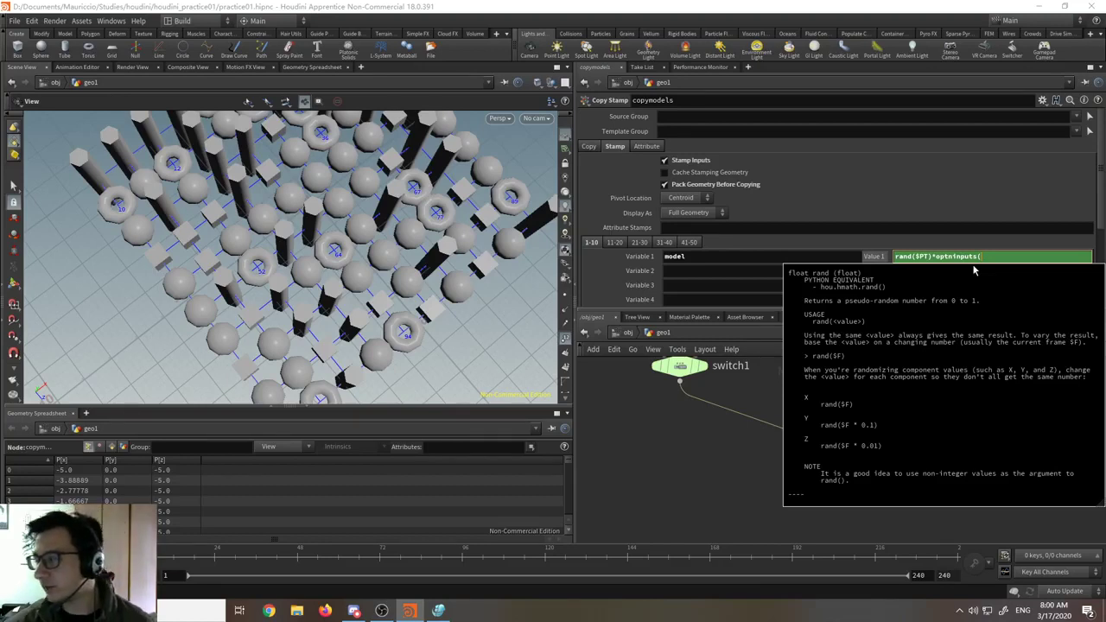
key("BackSpace")
key("BackSpace")
key("BackSpace")
key("BackSpace")
key("BackSpace")
key("BackSpace")
key("BackSpace")
key("BackSpace")
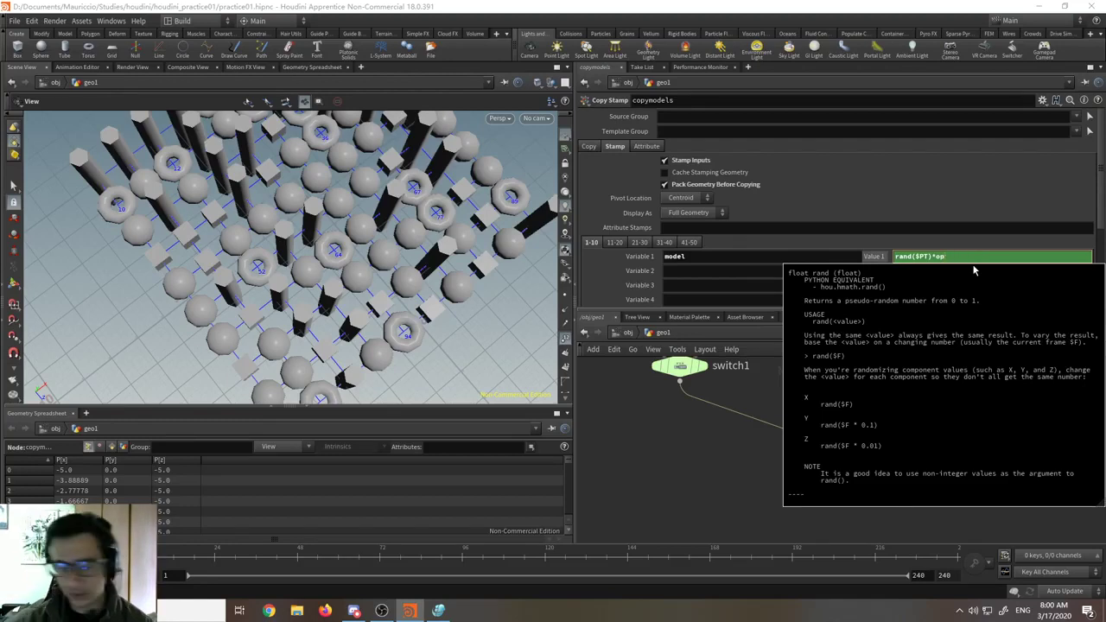
type("n")
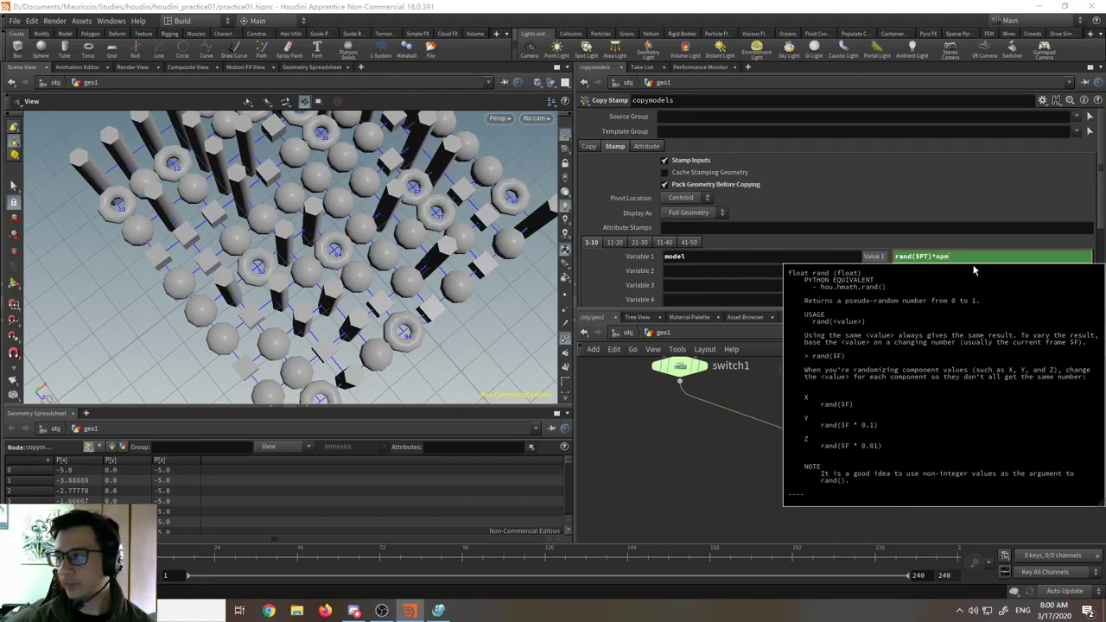
type("inputs")
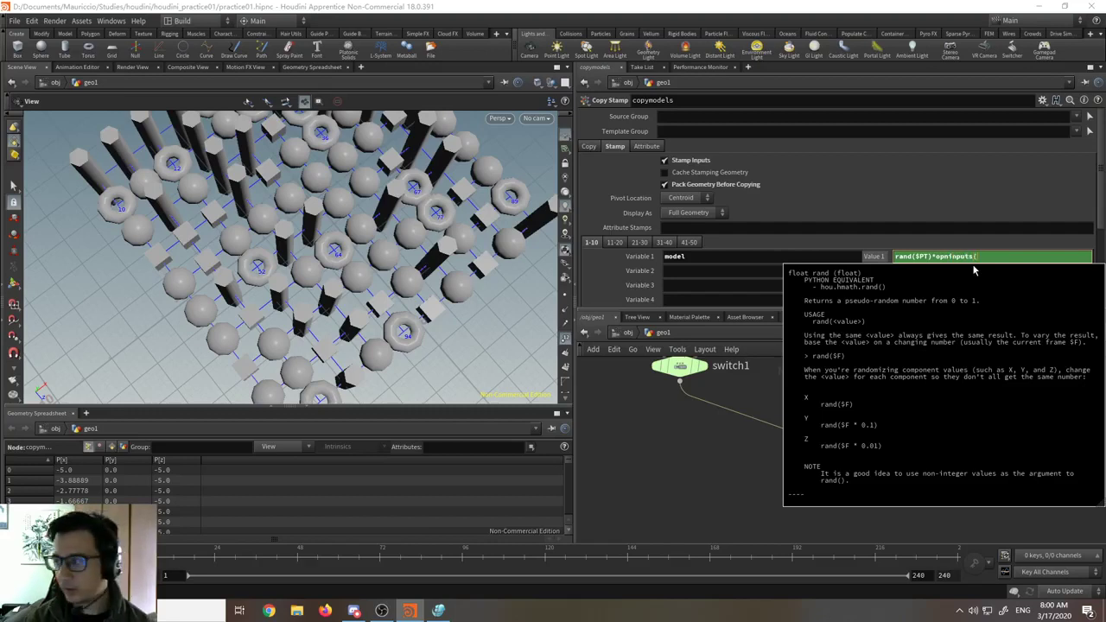
type("(\"")
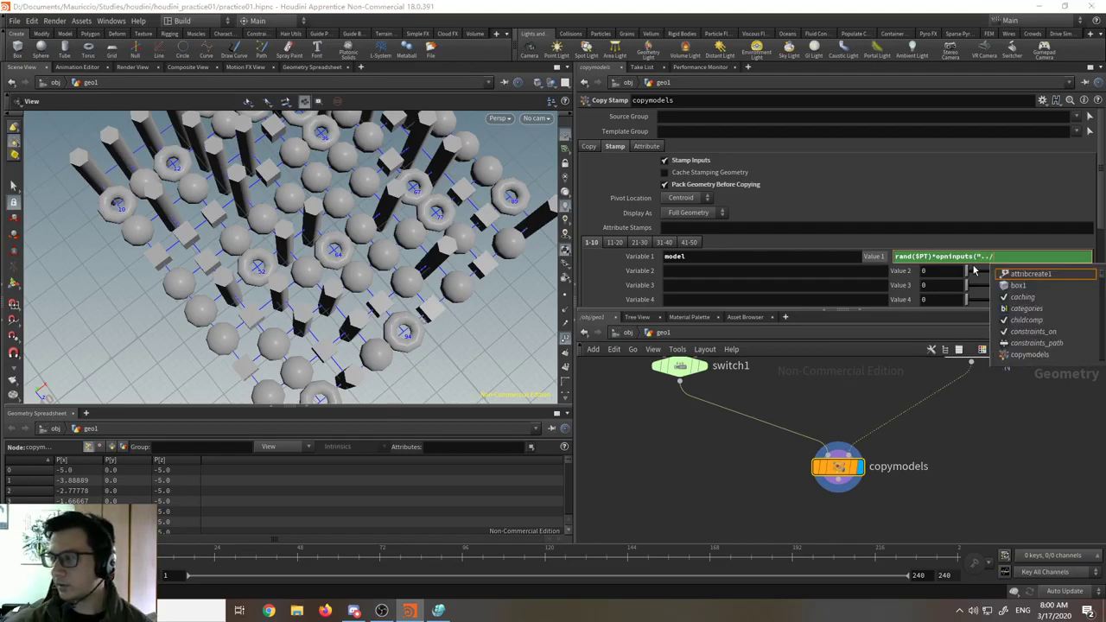
type("../")
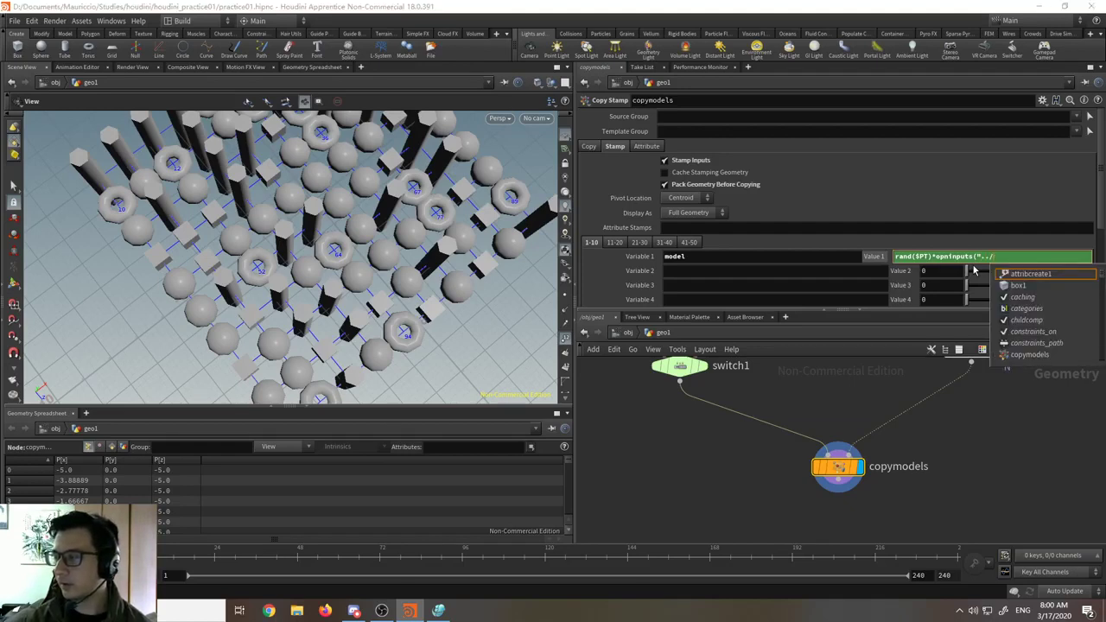
type("switch1/")
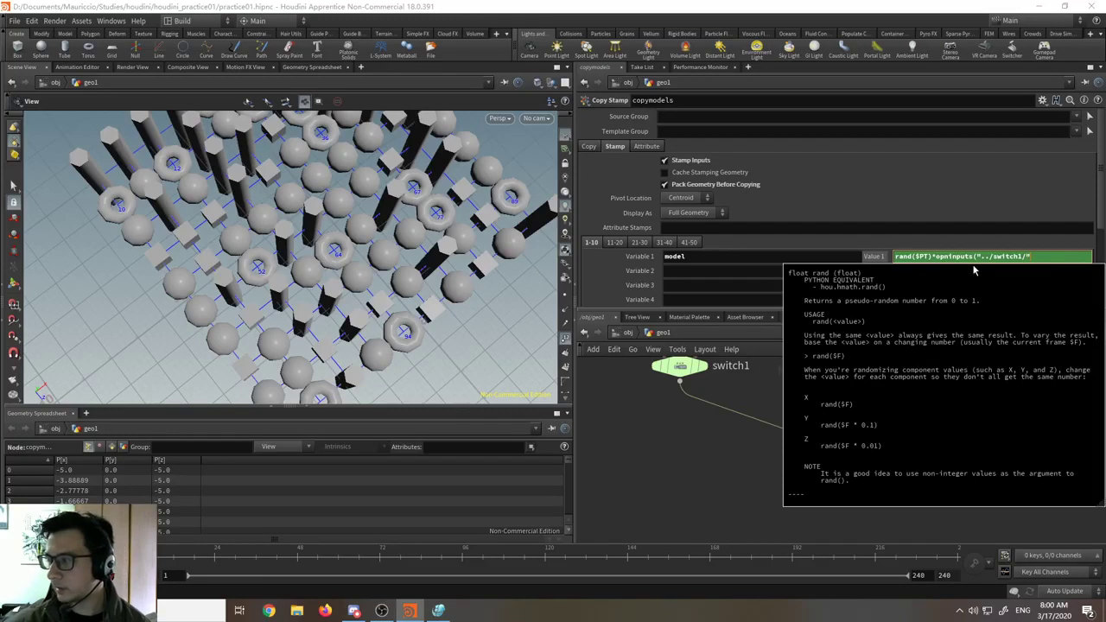
type(")")
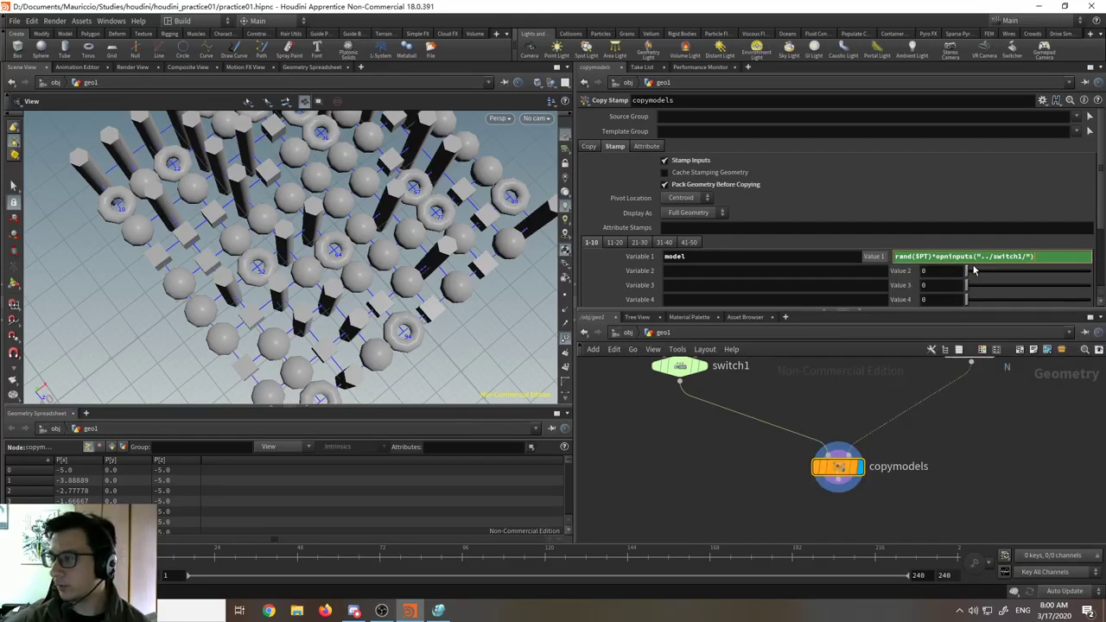
key("Return")
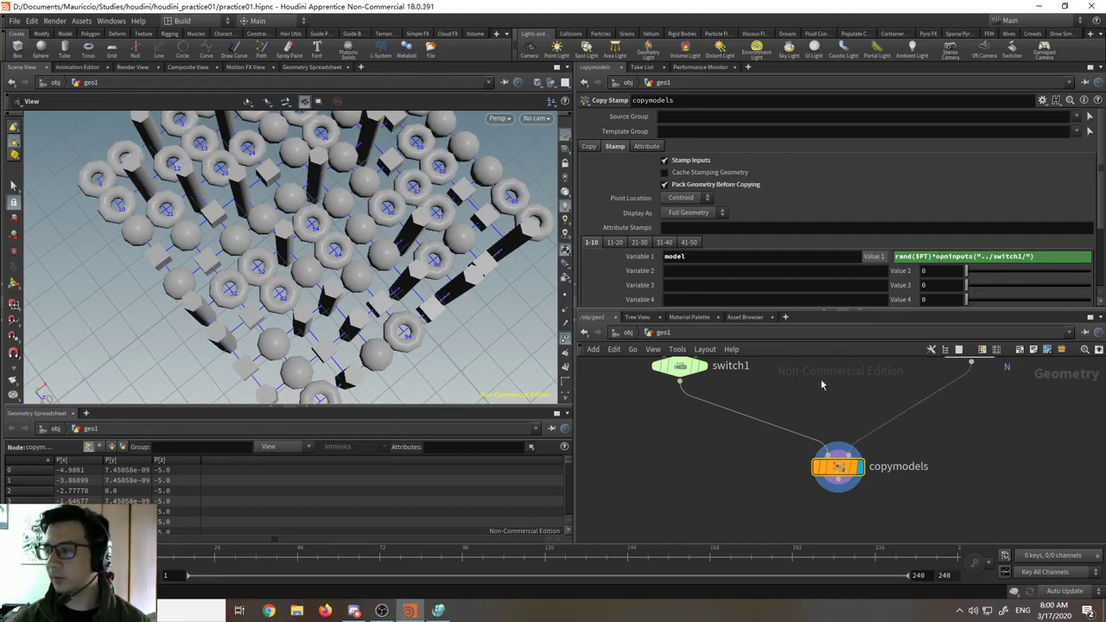
- Examine the four primitives, box1, sphere1, tube1 and torus1, wired into switch1
scroll(823, 383, "down", 3)
middle_click_drag(822, 383, 866, 476)
left_click_drag(855, 440, 612, 356)
middle_click_drag(671, 375, 724, 429)
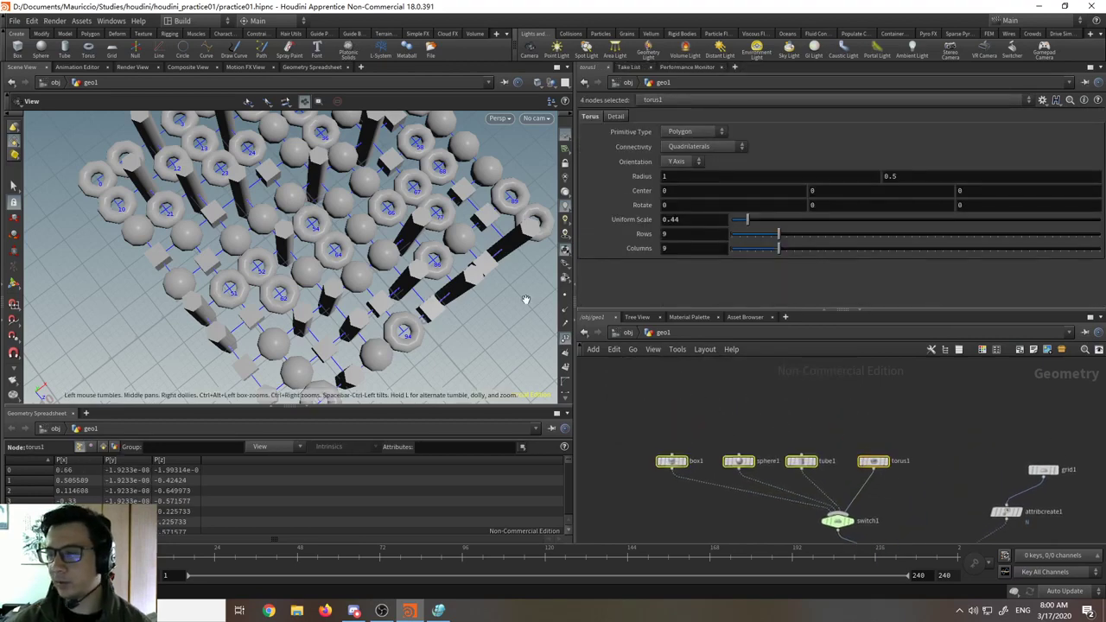
middle_click_drag(842, 432, 657, 357)
scroll(745, 503, "up", 2)
- Subtract one from the input count in copymodels' model stamp value so the expression reads rand($PT)*(opninputs("../switch1/")-1)
left_click(750, 507)
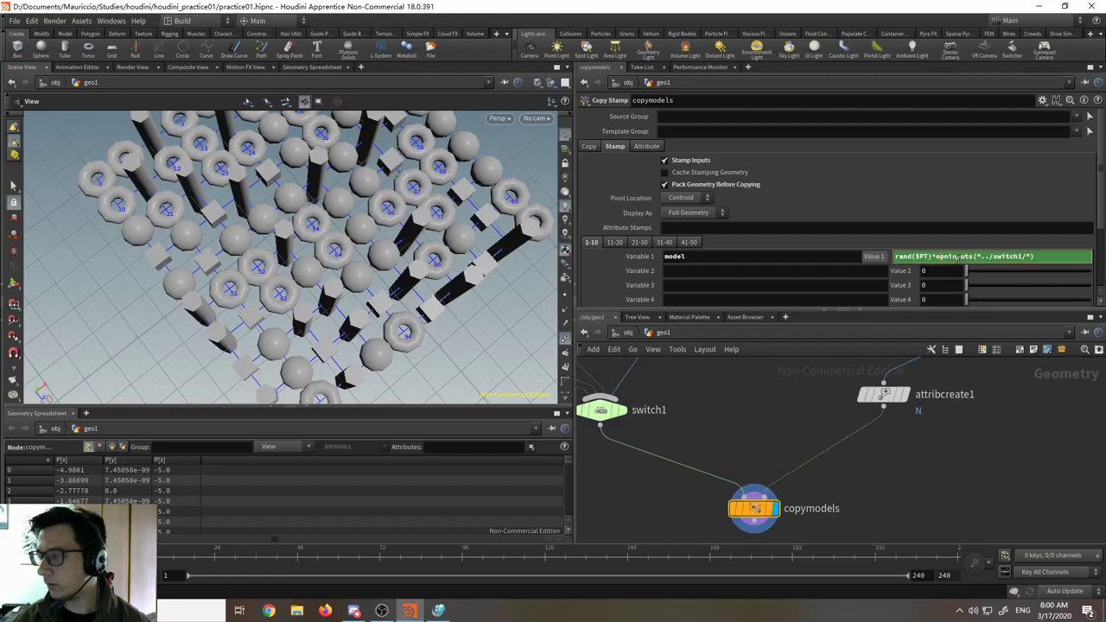
type("(")
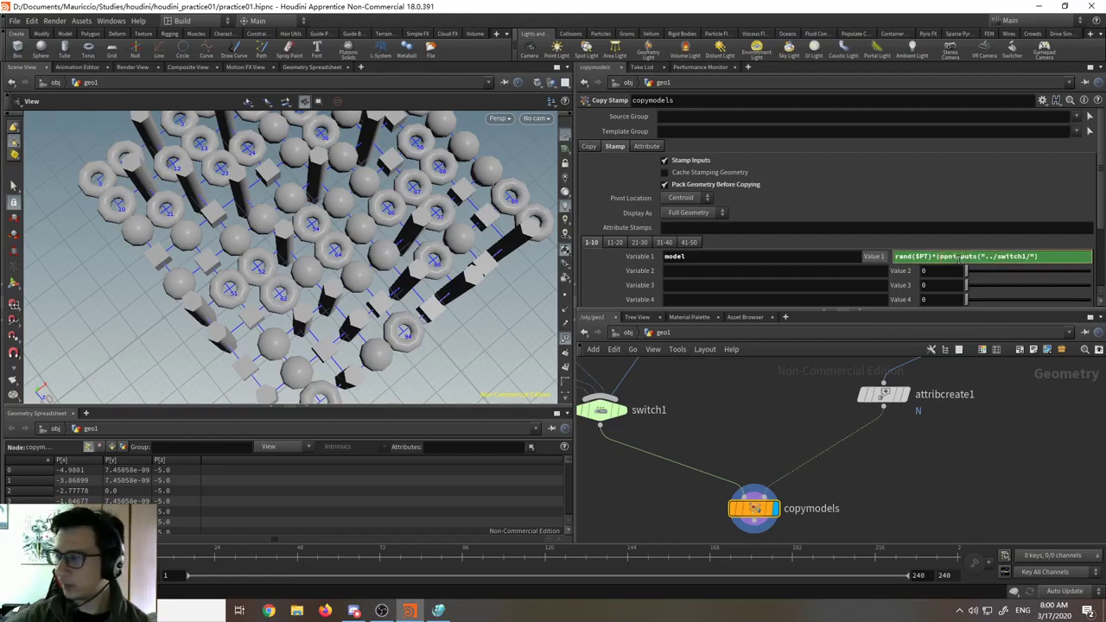
left_click(1042, 254)
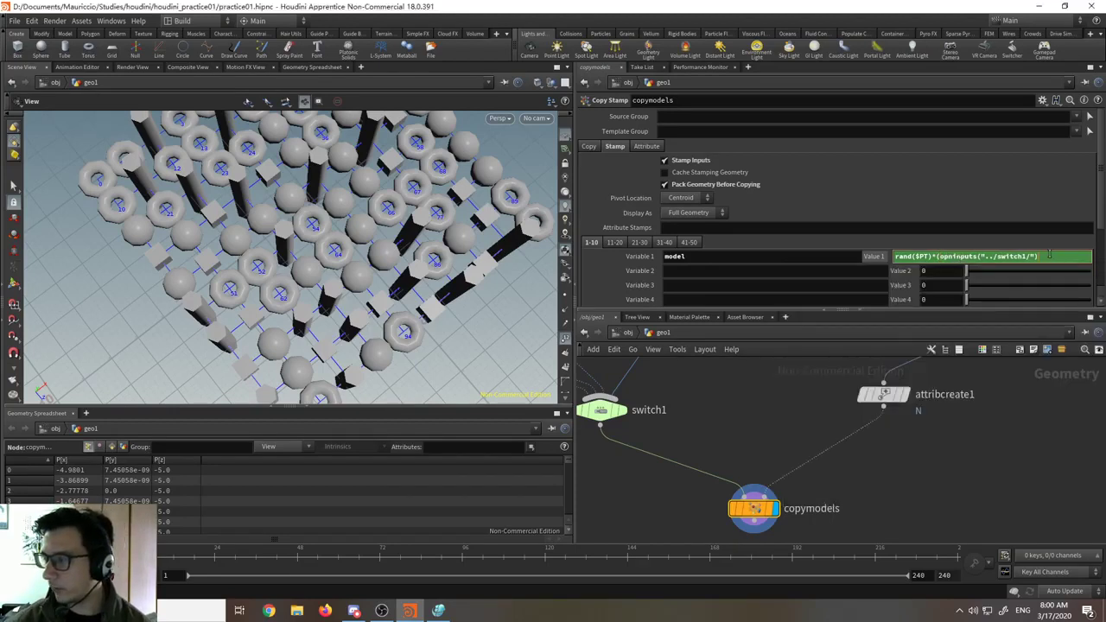
type("-1")
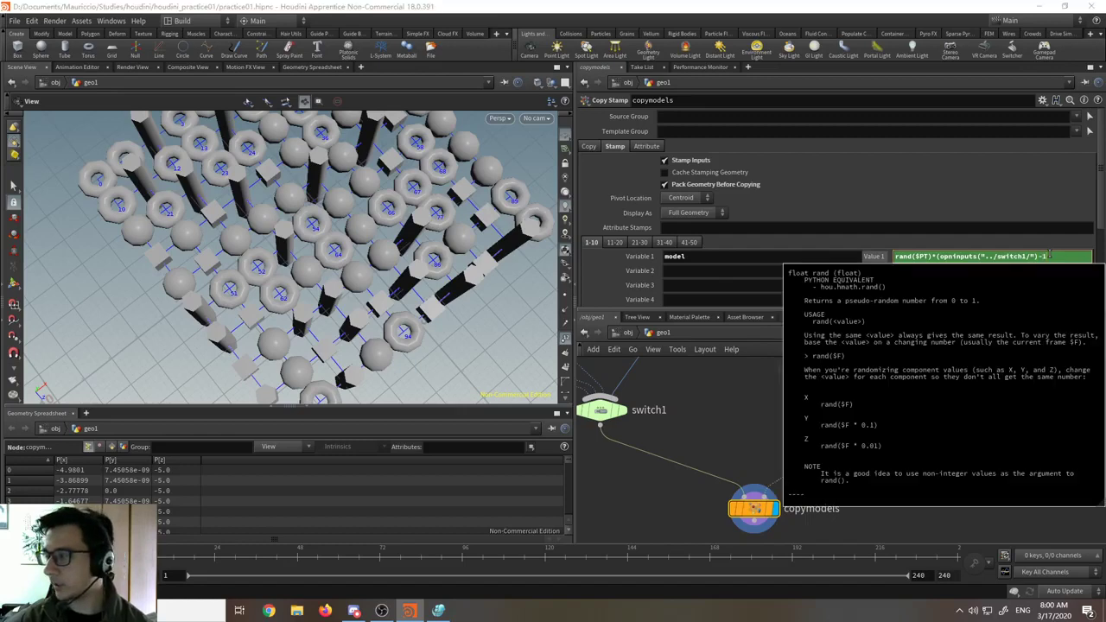
left_click(1048, 255)
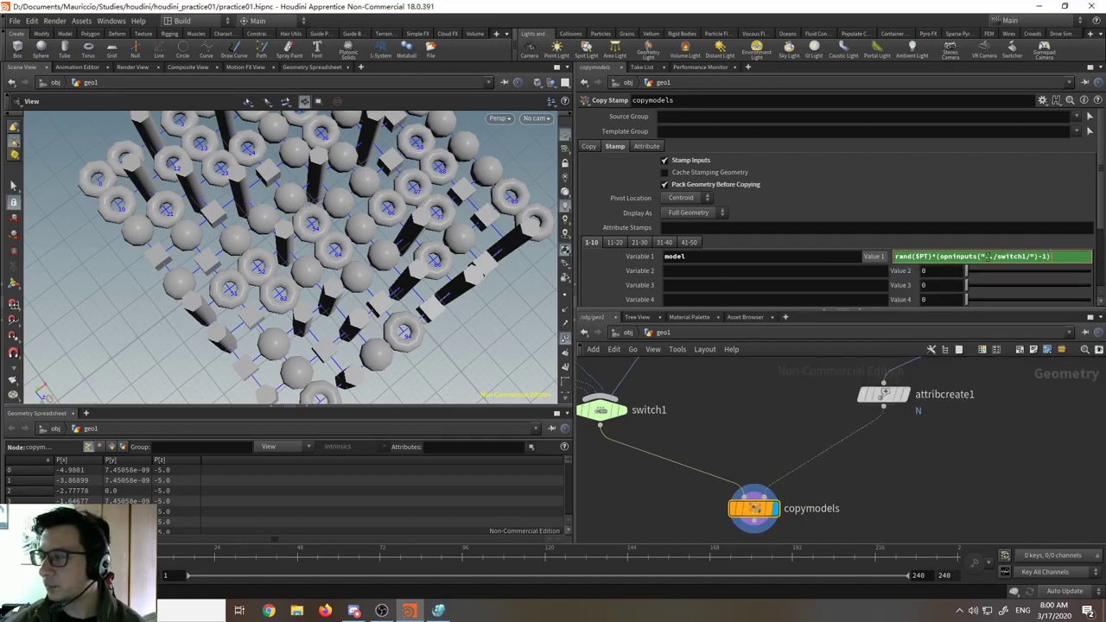
left_click_drag(1044, 256, 938, 267)
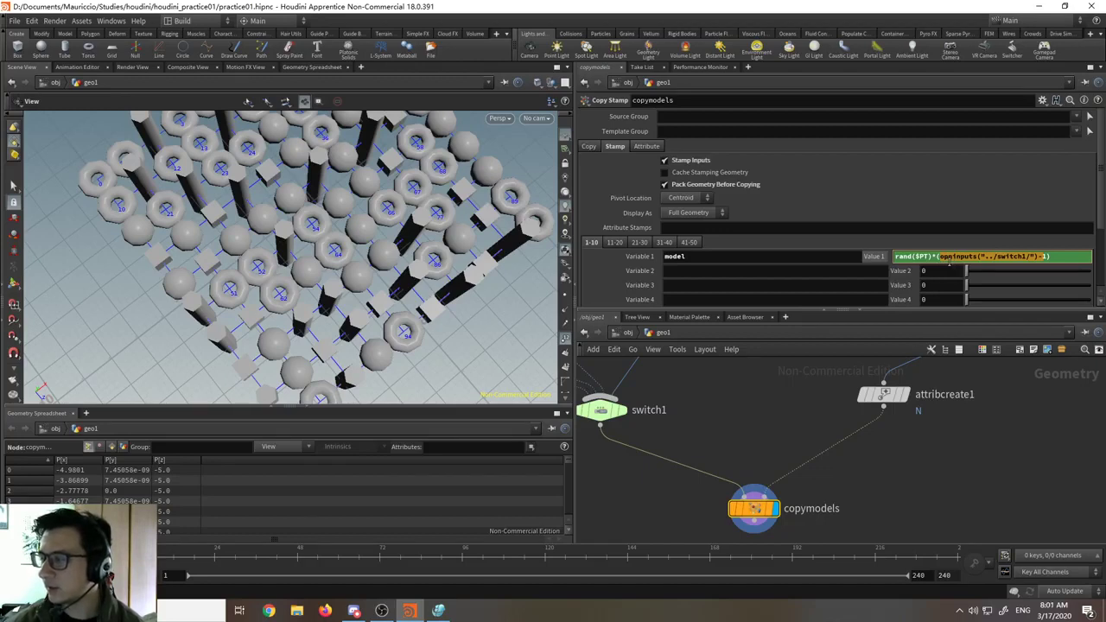
left_click(1045, 257)
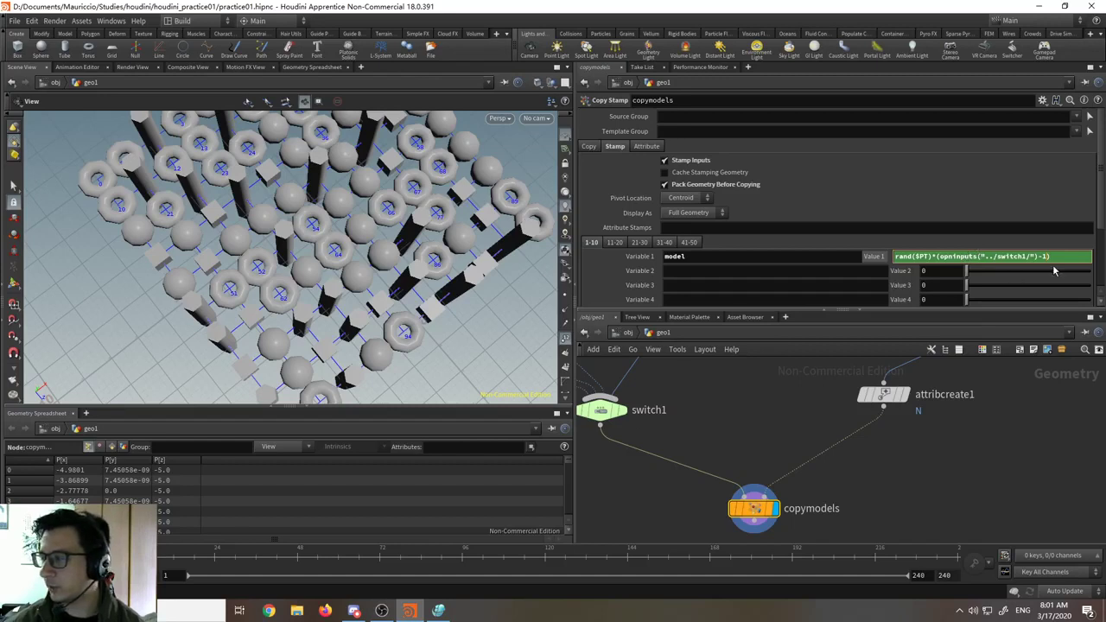
left_click_drag(1038, 256, 1045, 257)
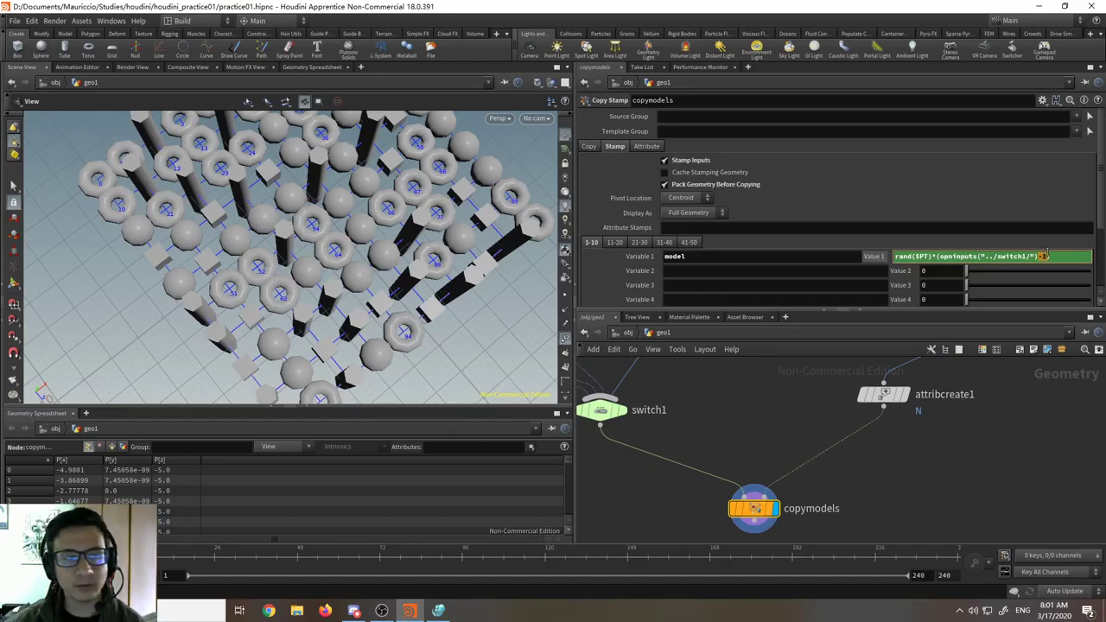
left_click(1066, 257)
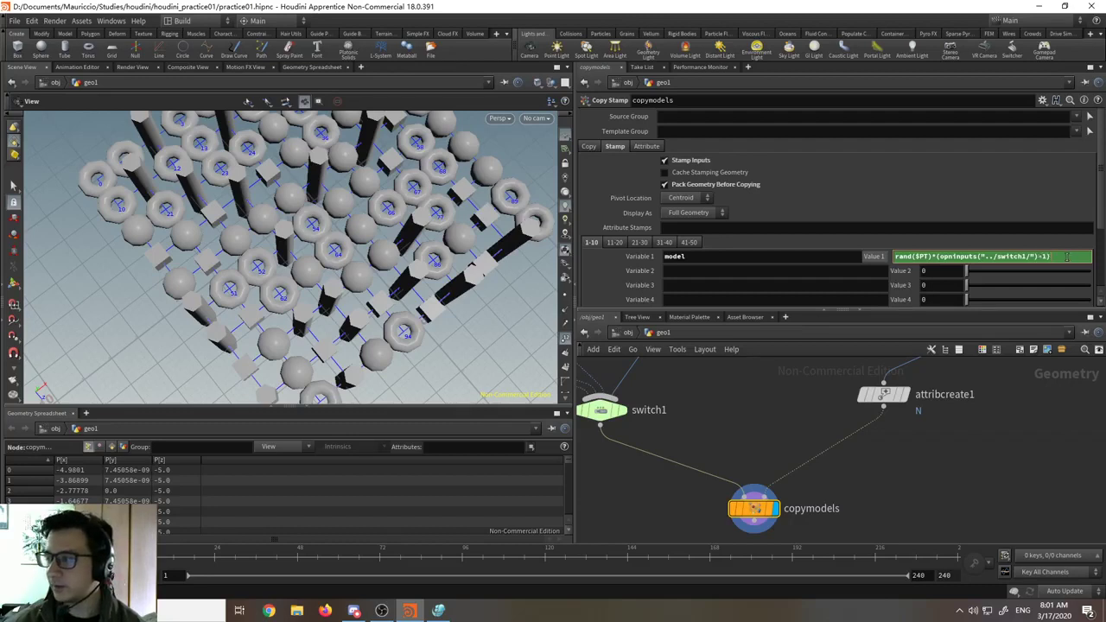
key("Return")
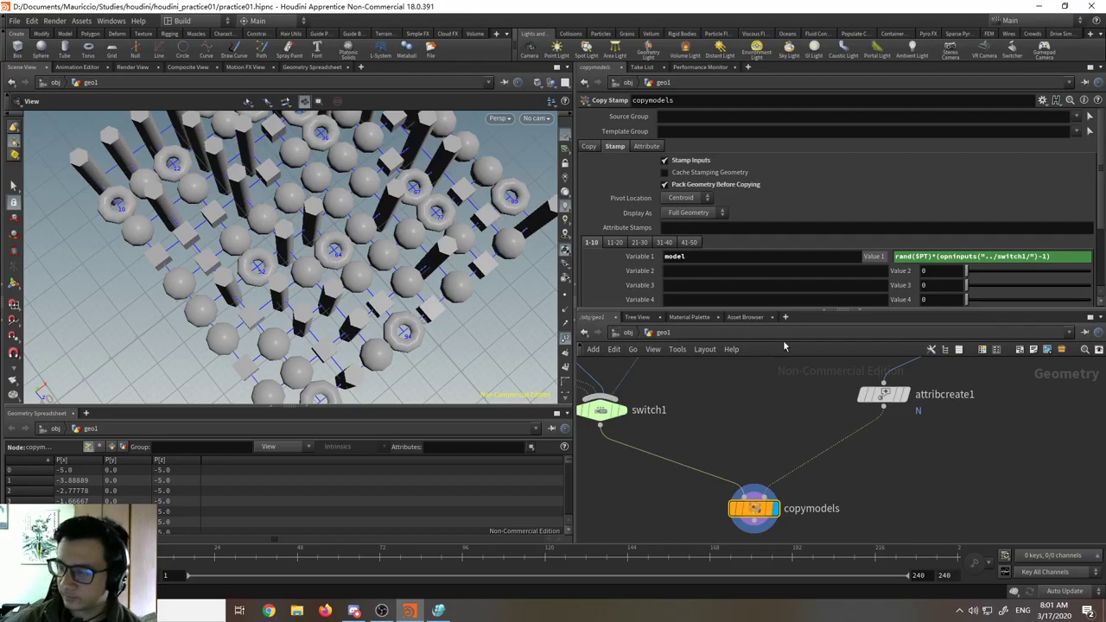
- Reposition the torus1 and tube1 nodes to space out the row of primitives above switch1
key("h")
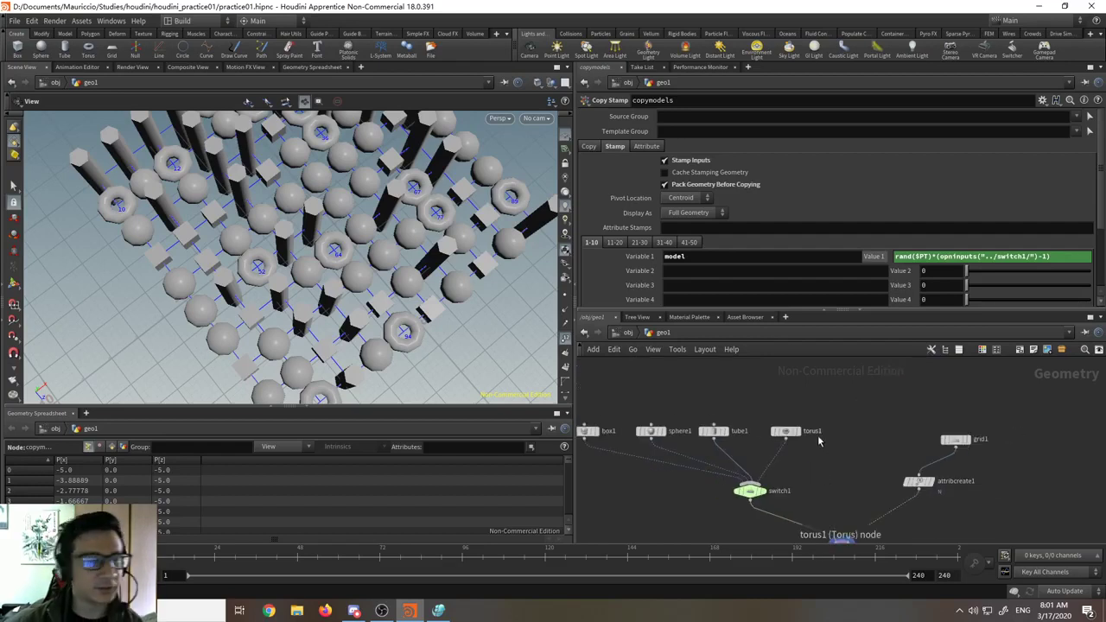
middle_click_drag(833, 421, 880, 423)
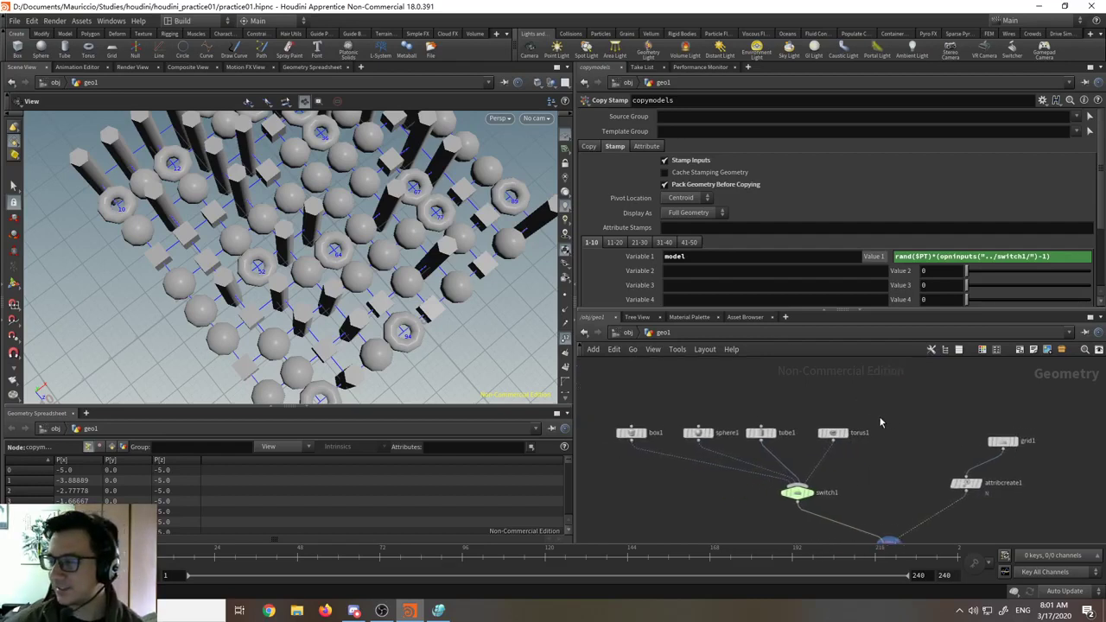
left_click(834, 433)
left_click_drag(833, 433, 857, 444)
left_click_drag(763, 437, 782, 441)
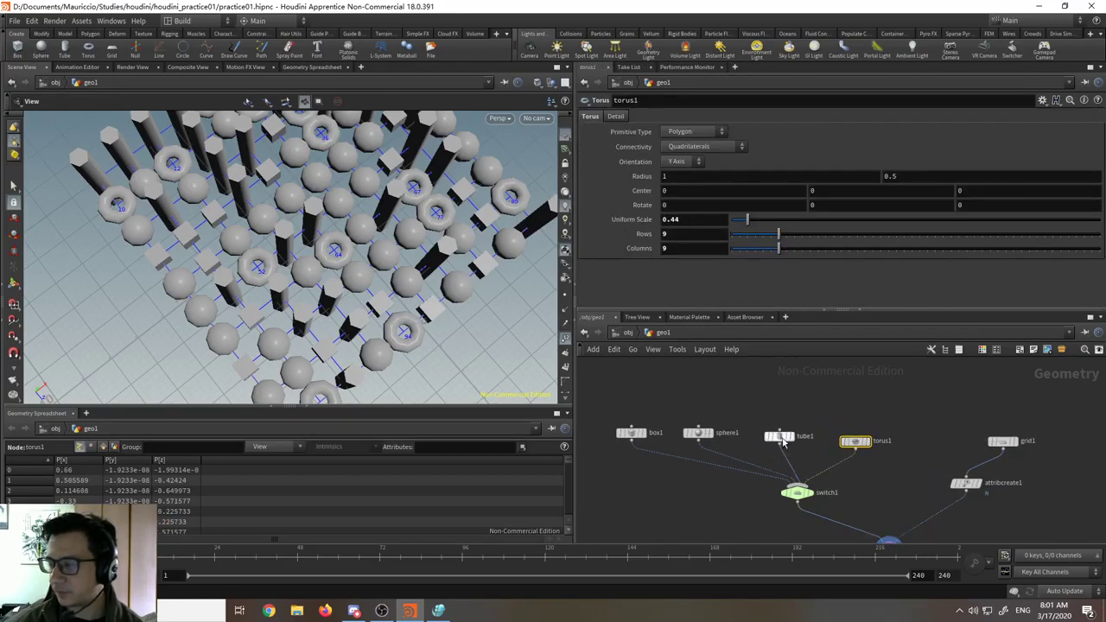
left_click_drag(623, 409, 716, 441)
left_click(909, 427)
scroll(863, 451, "up", 3)
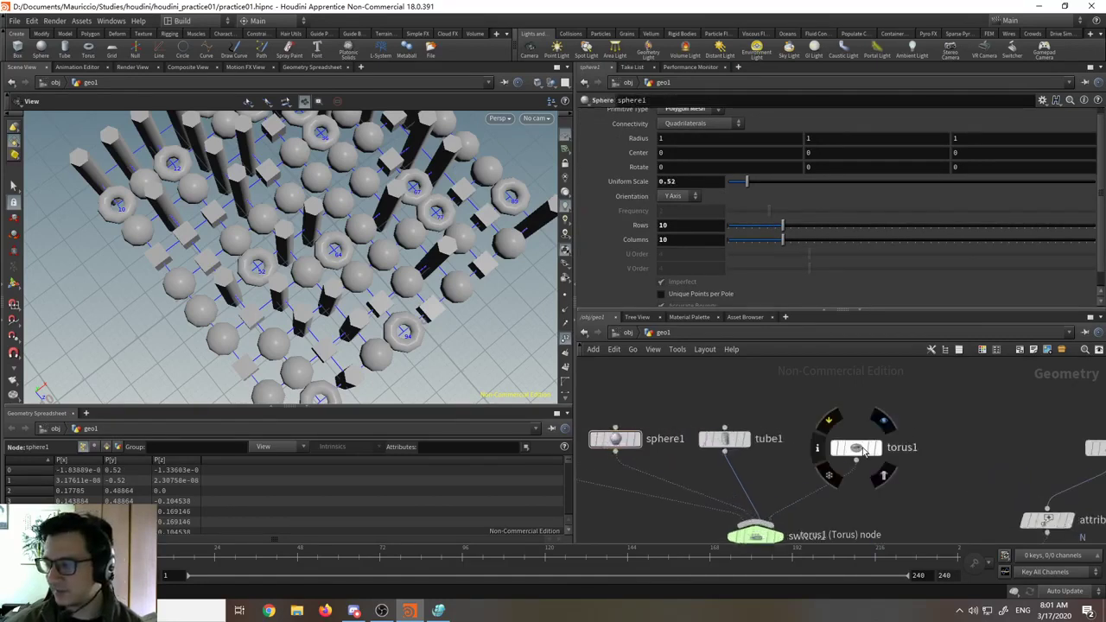
left_click_drag(863, 448, 866, 439)
- Review the model stamp expression on copymodels and the four primitives feeding switch1
middle_click_drag(882, 506, 858, 406)
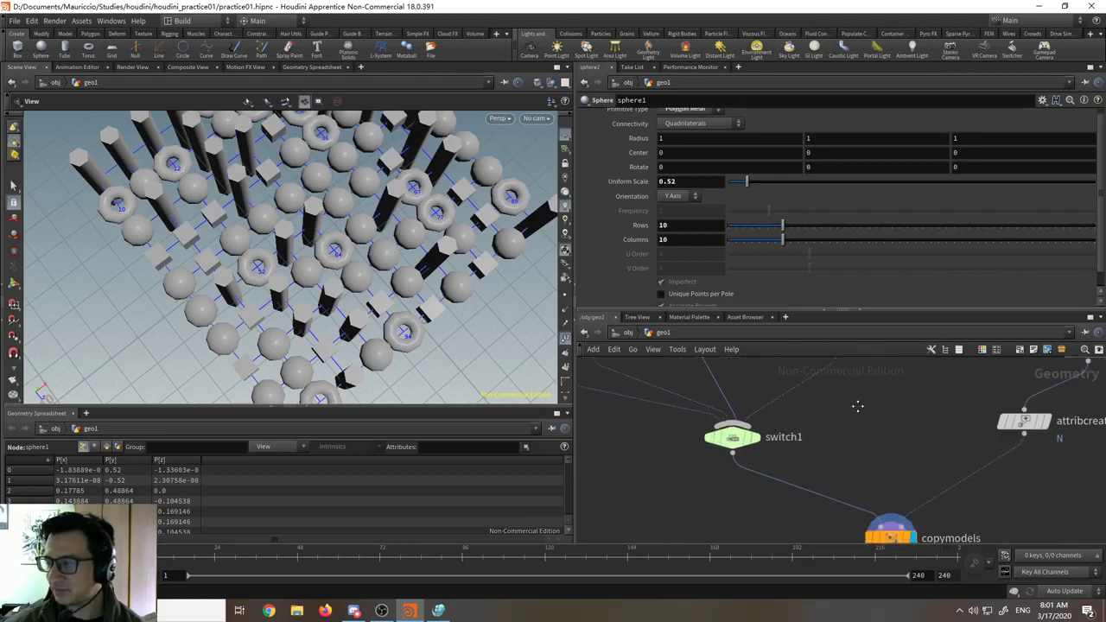
scroll(858, 406, "down", 1)
left_click(876, 509)
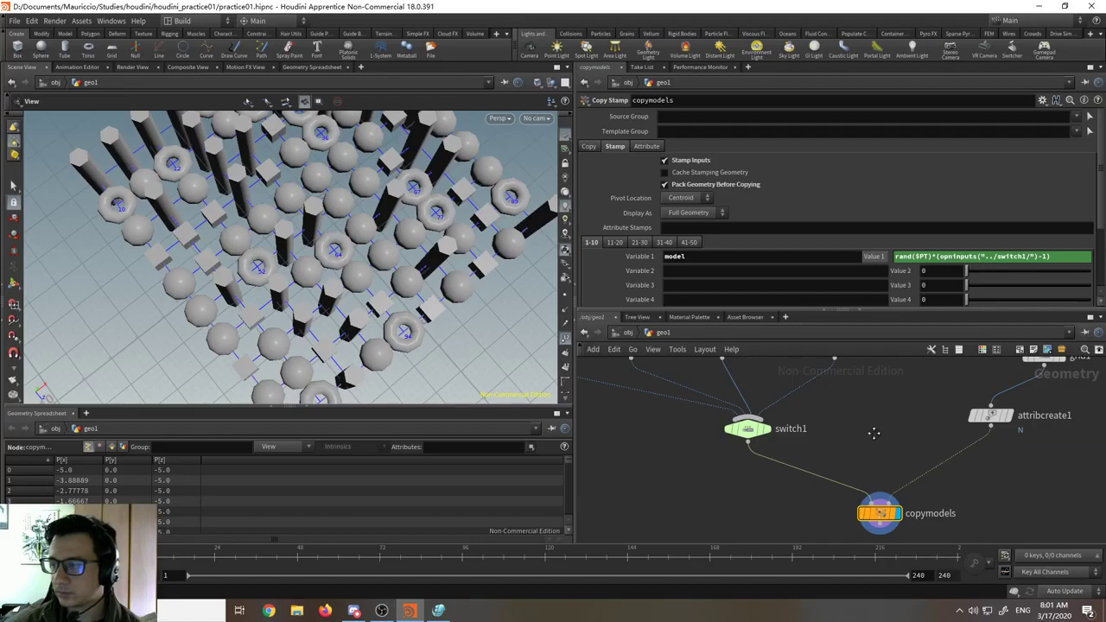
key("h")
left_click_drag(879, 443, 649, 377)
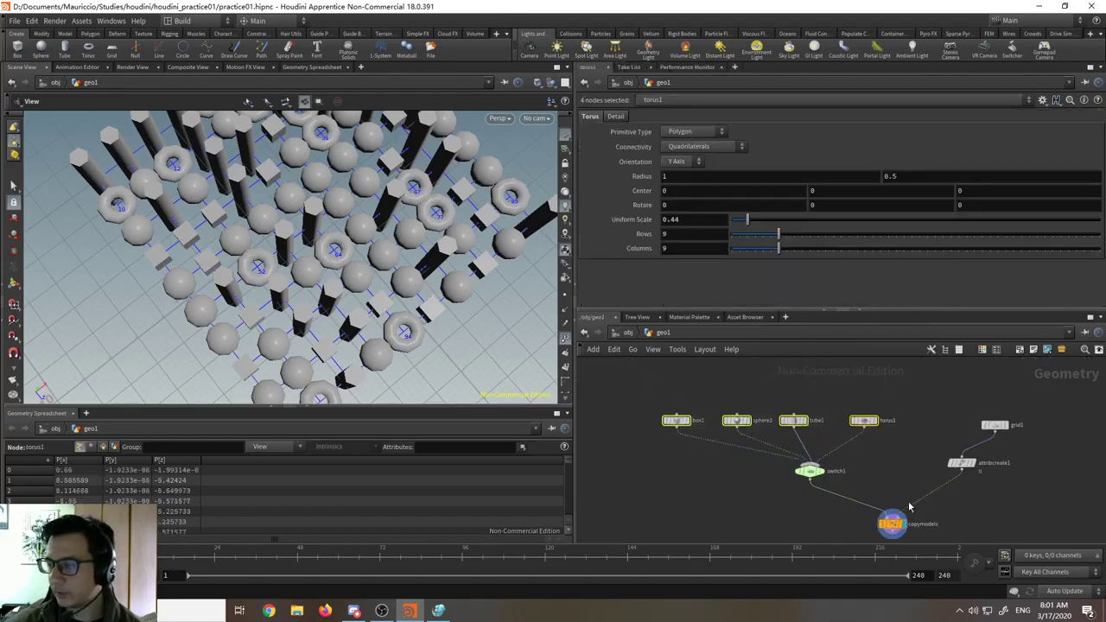
scroll(897, 494, "up", 5)
scroll(721, 484, "down", 5)
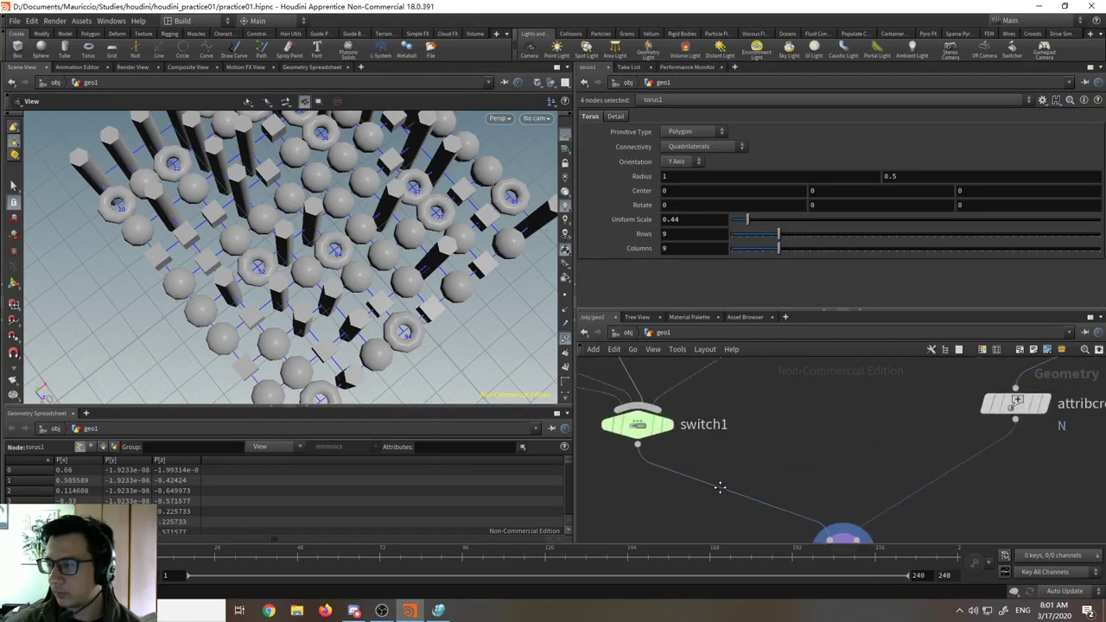
- Delete torus1 to test how the copies adapt to fewer switch inputs, and undo the deletion
left_click(746, 397)
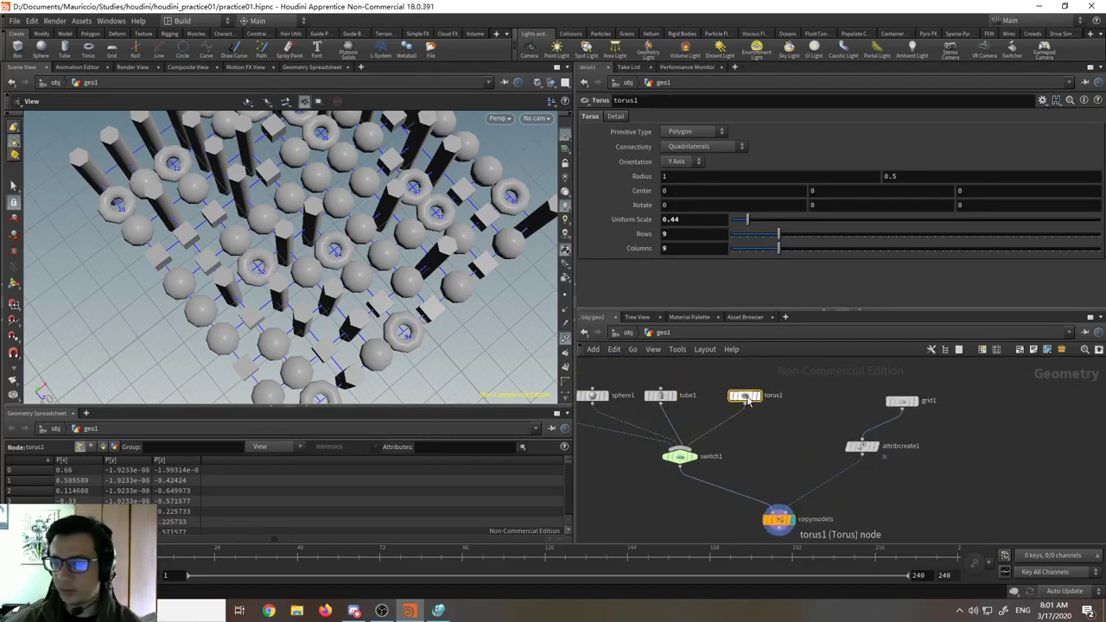
key("Delete")
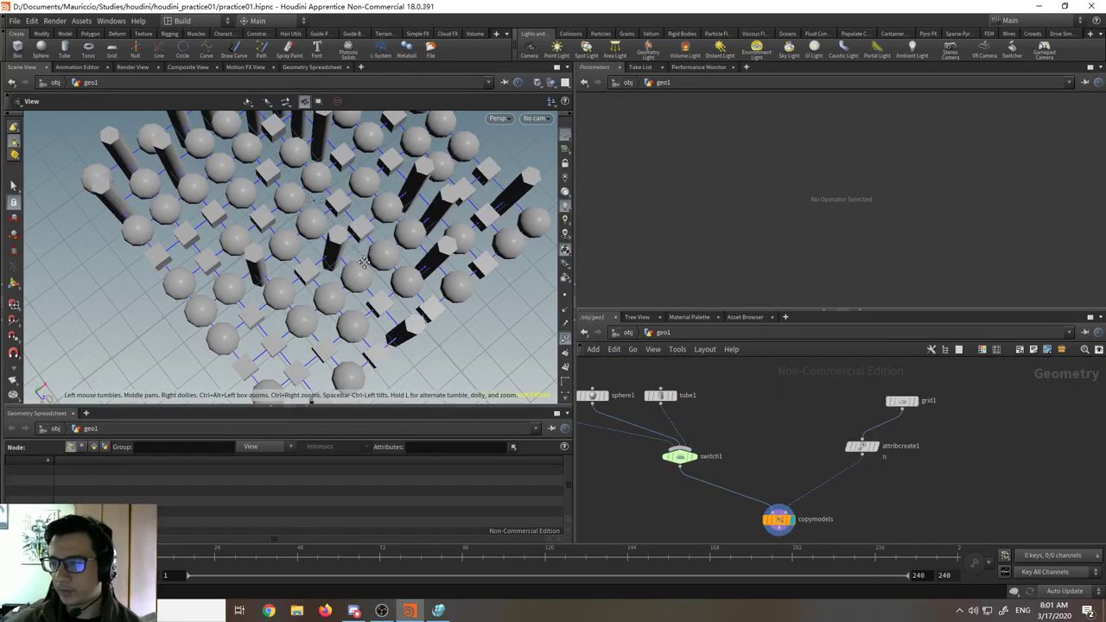
middle_click_drag(780, 416, 816, 415)
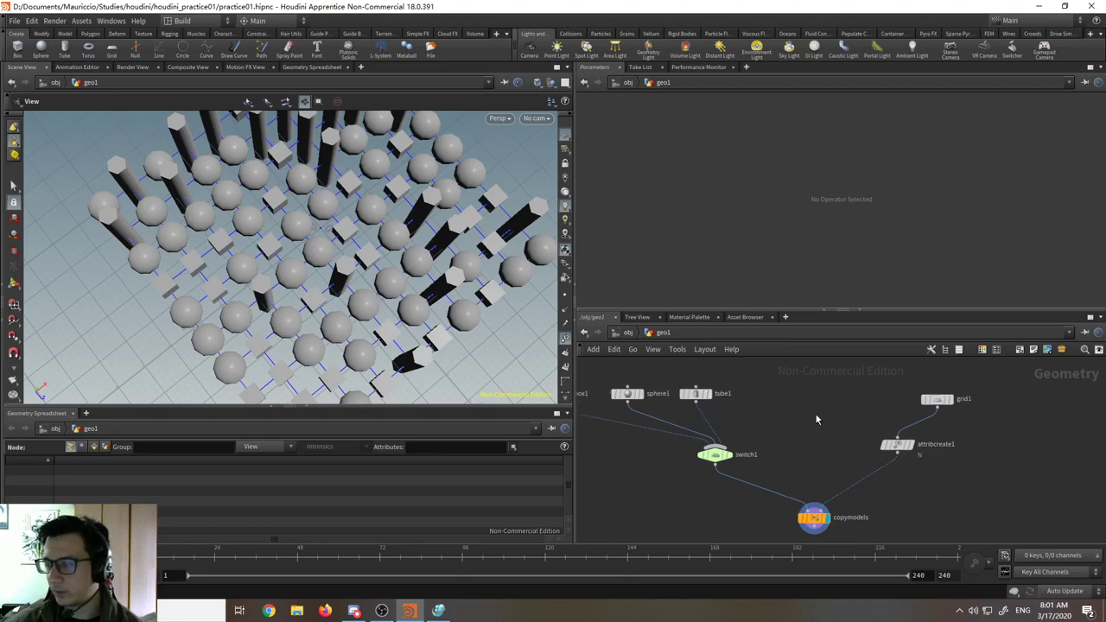
key("ctrl+z")
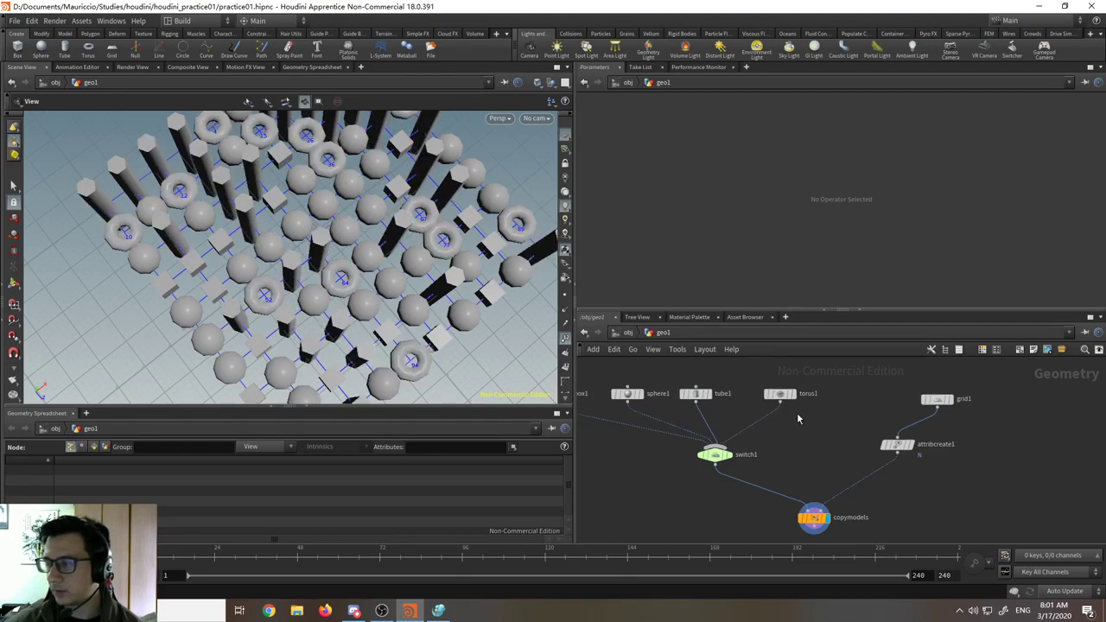
- Examine the opninputs("../switch1/")-1 part of the model stamp expression on copymodels
left_click(812, 518)
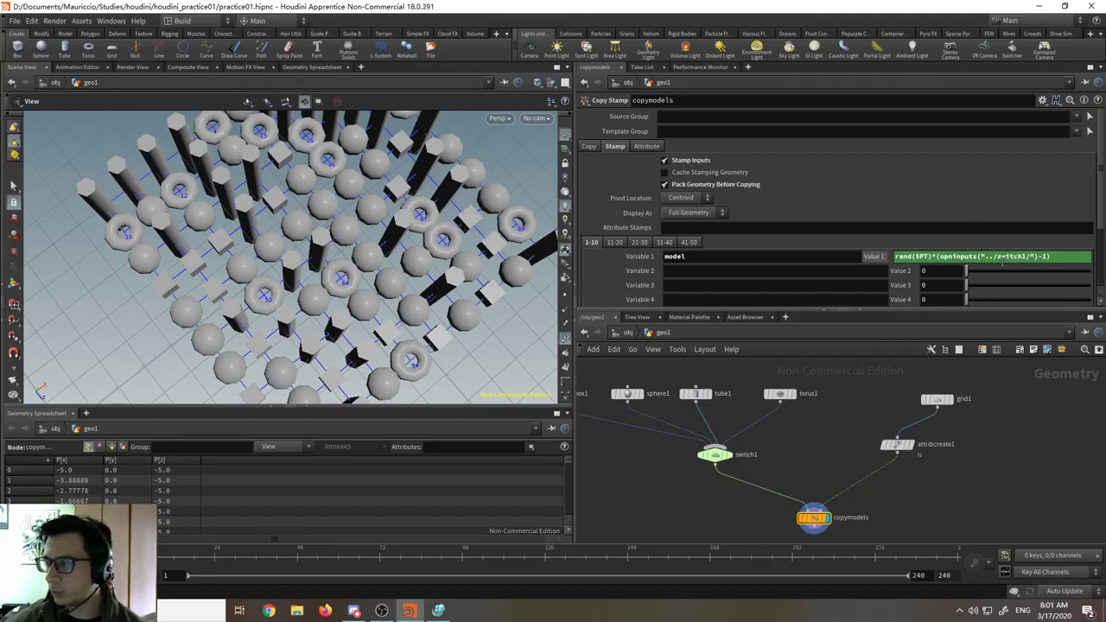
double_click(950, 256)
left_click_drag(980, 256, 1025, 265)
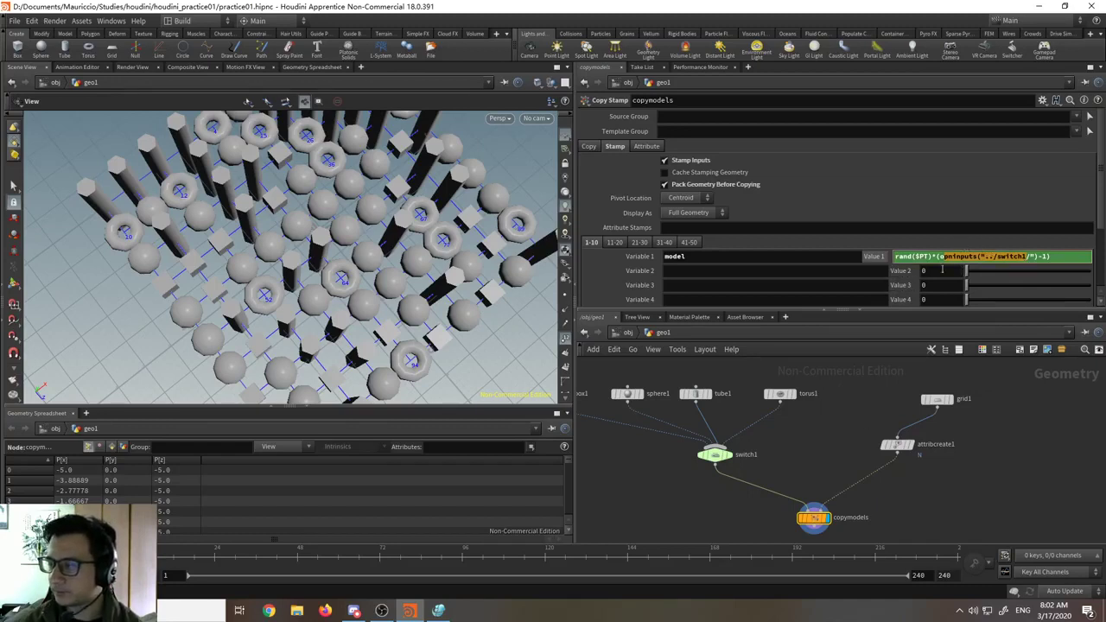
left_click(1005, 260)
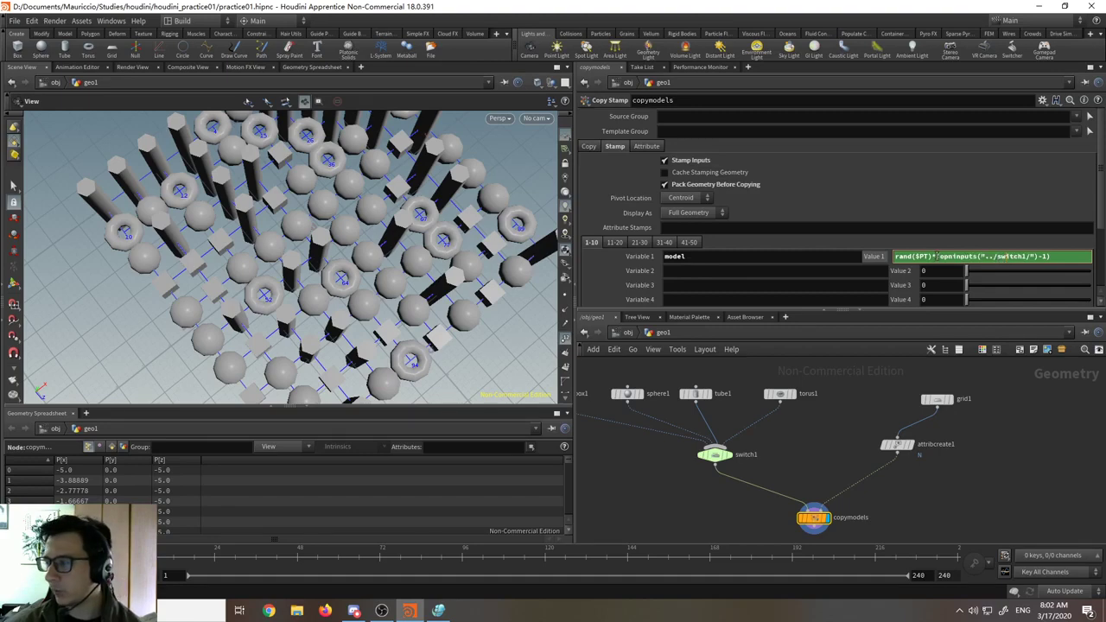
left_click_drag(941, 257, 1033, 257)
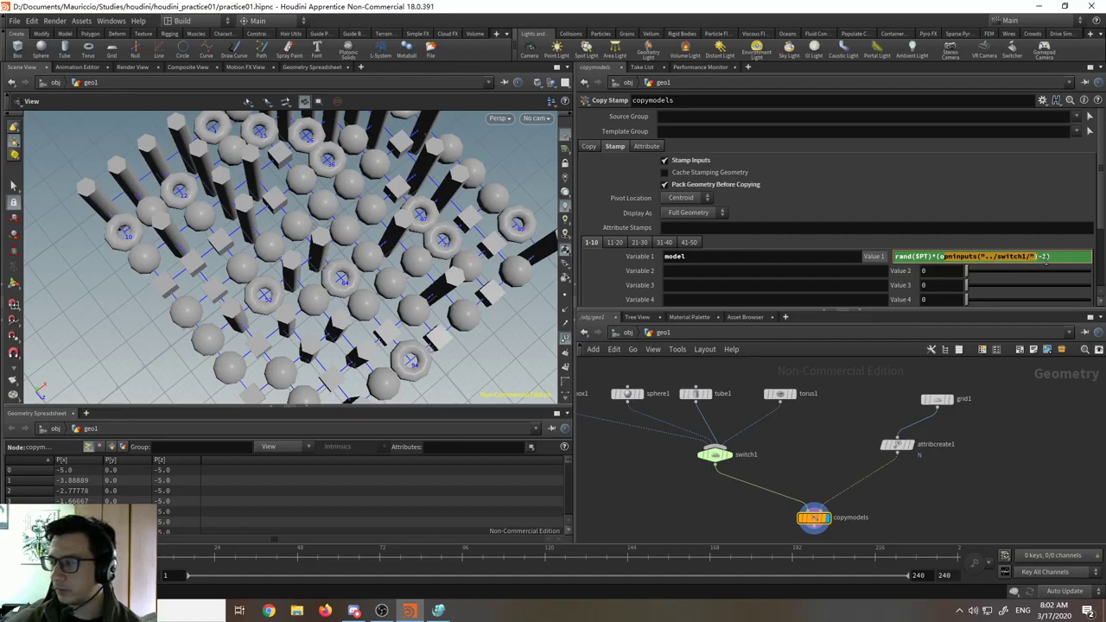
left_click(1058, 257)
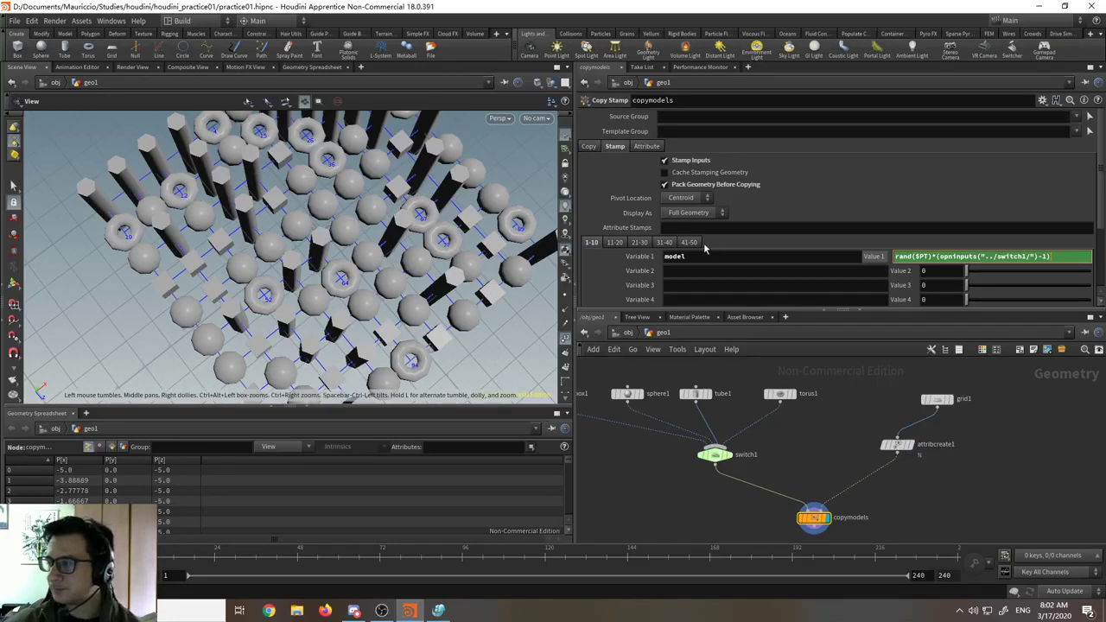
- Tidy the network by moving switch1 under its primitives and copymodels closer to it, and show copymodels' stamp settings
scroll(719, 446, "down", 3)
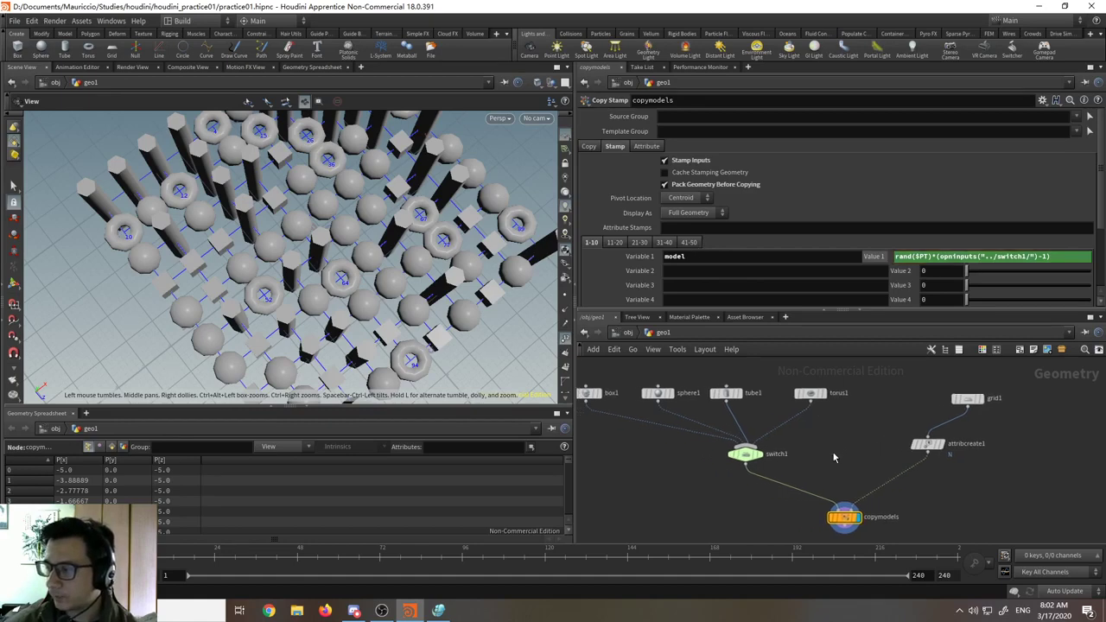
left_click_drag(636, 383, 939, 485)
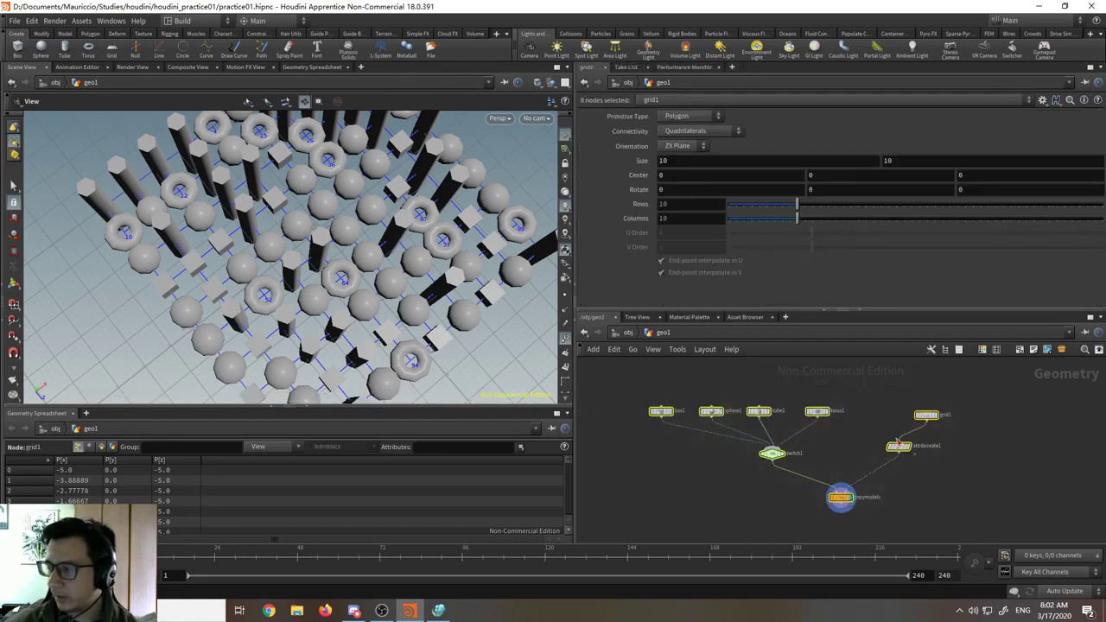
left_click_drag(898, 446, 856, 433)
left_click(777, 437)
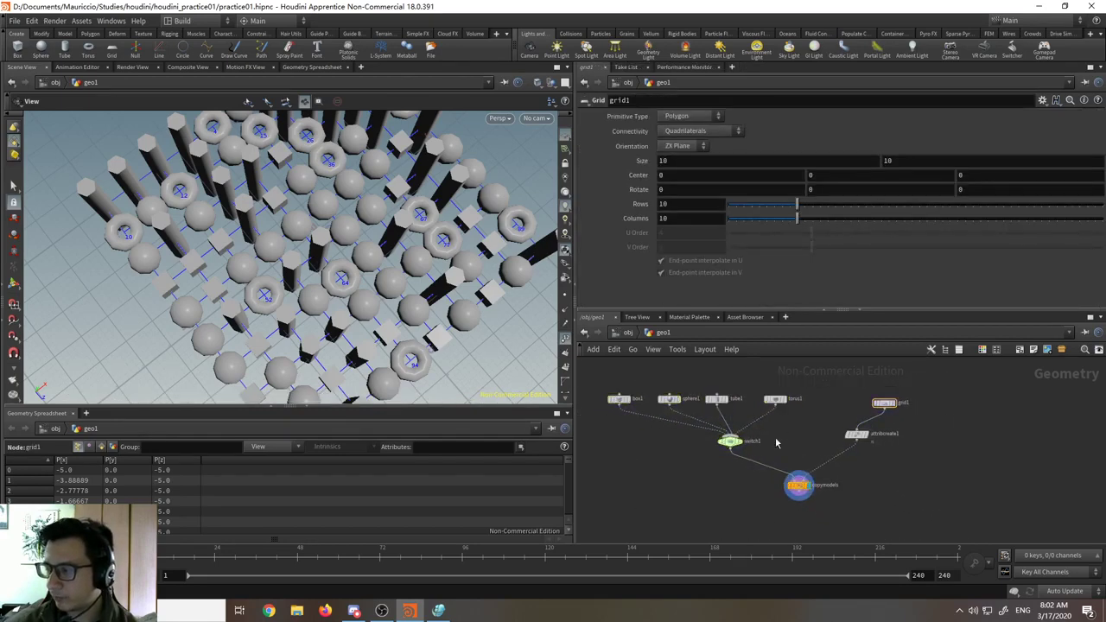
left_click_drag(730, 447, 700, 445)
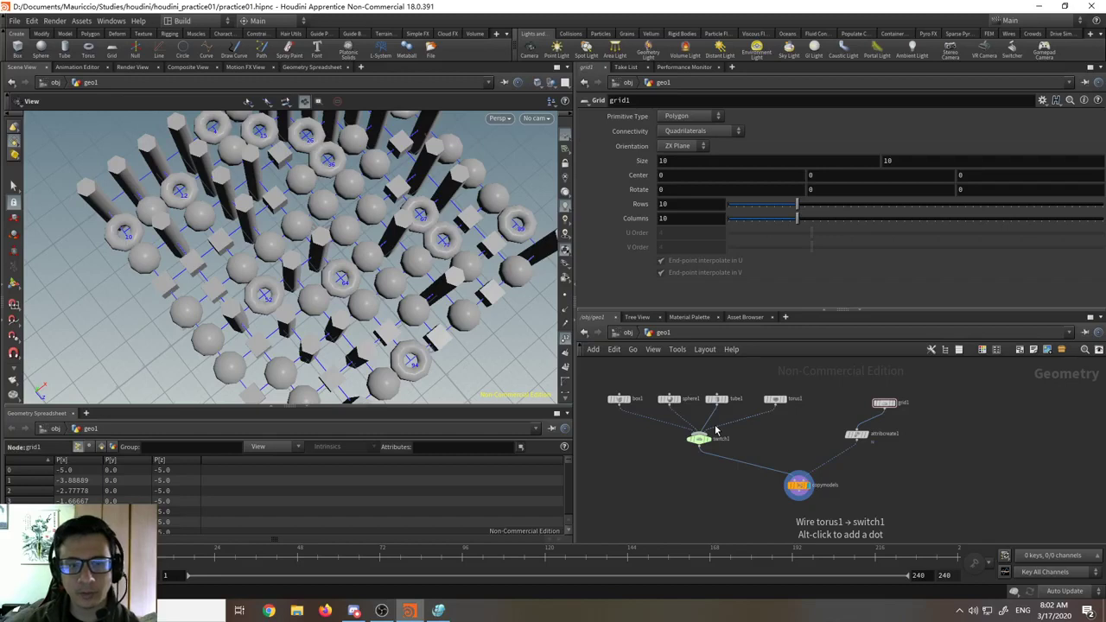
scroll(803, 482, "up", 4)
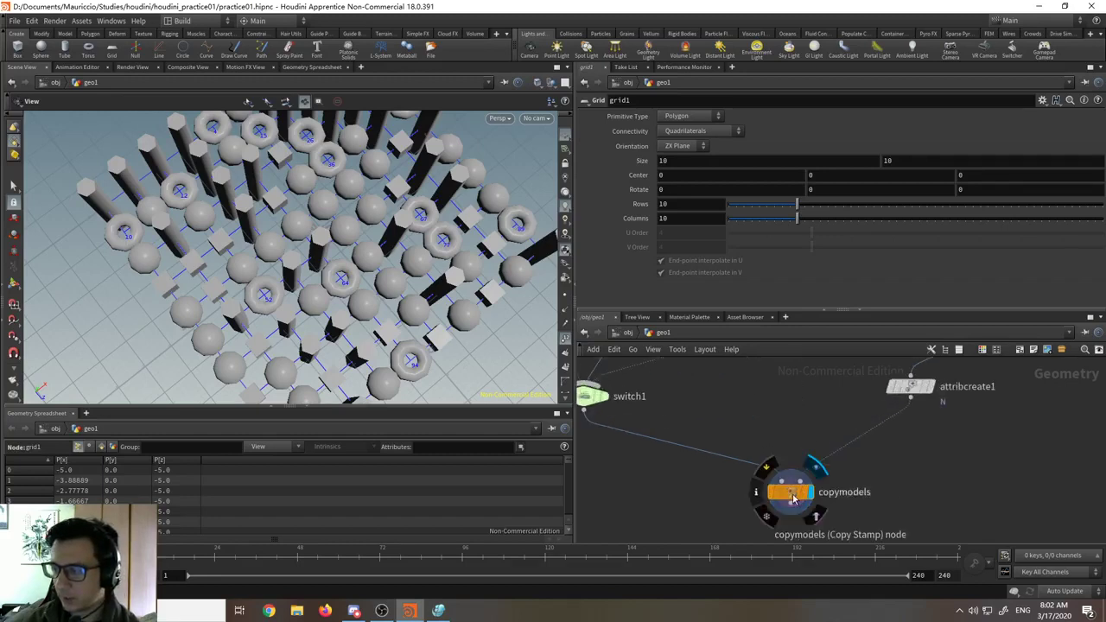
left_click_drag(793, 500, 740, 485)
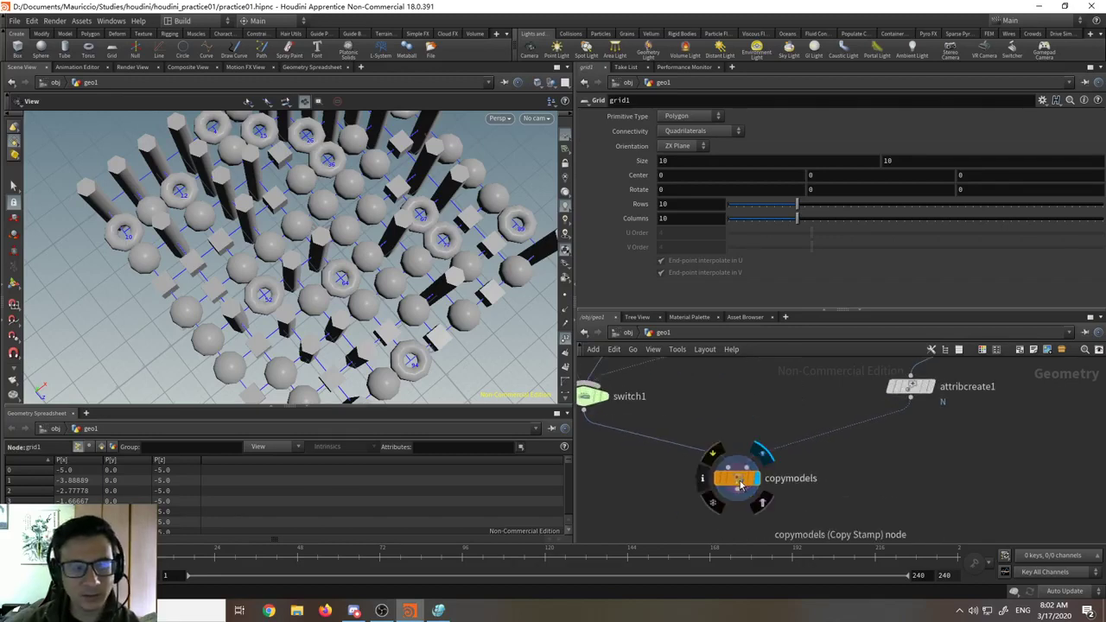
left_click(739, 485)
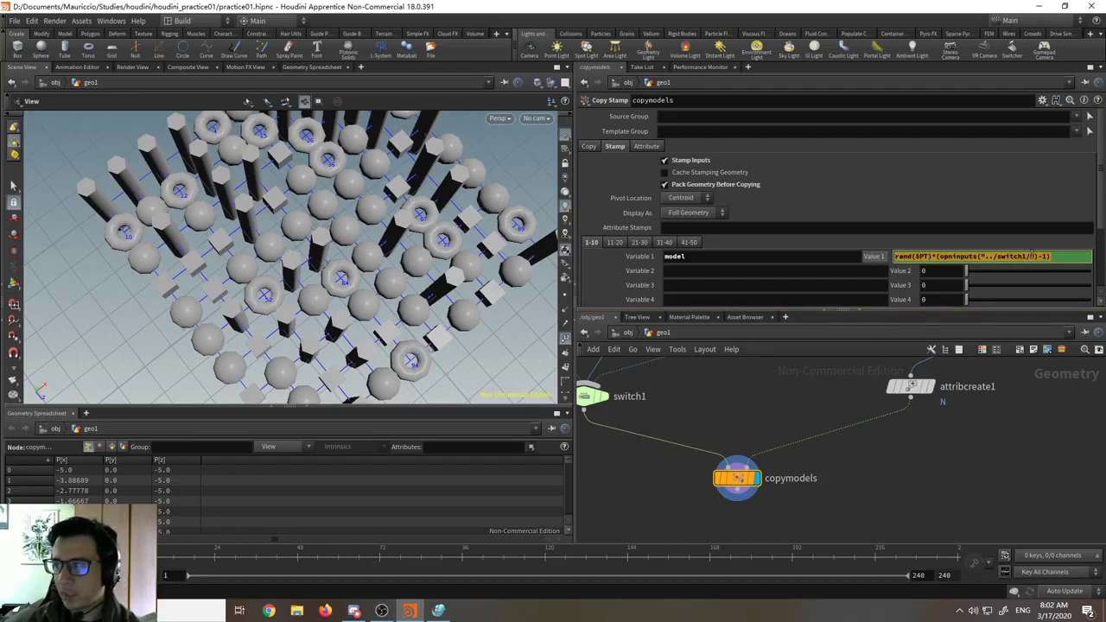
- Review the value and the expression of the model stamp variable on copymodels alongside the nodes it depends on
left_click(1062, 259)
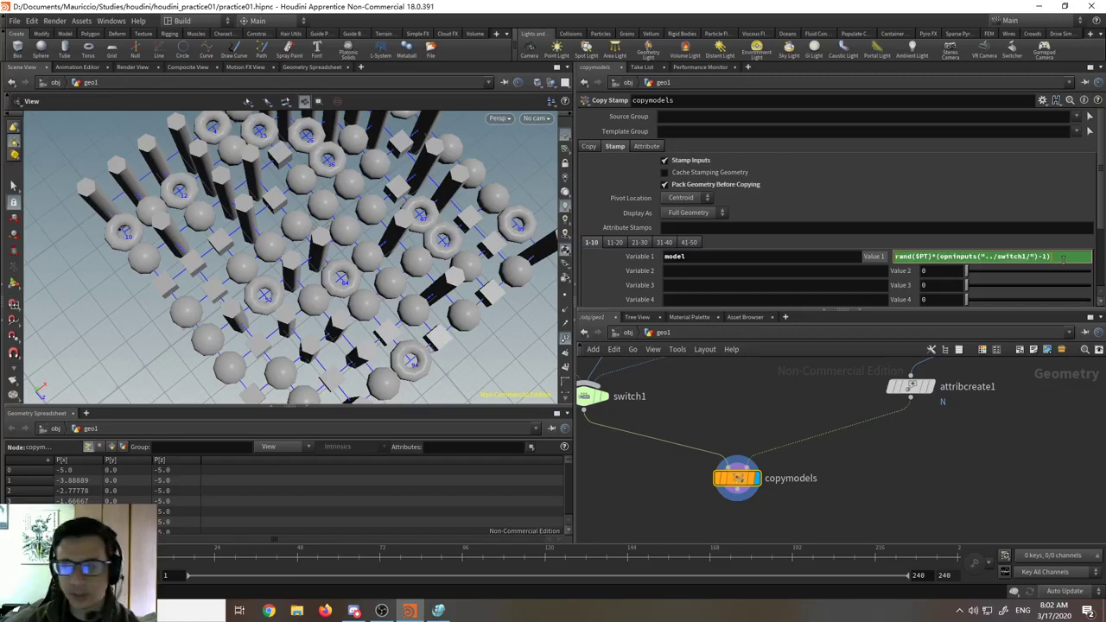
left_click(869, 261)
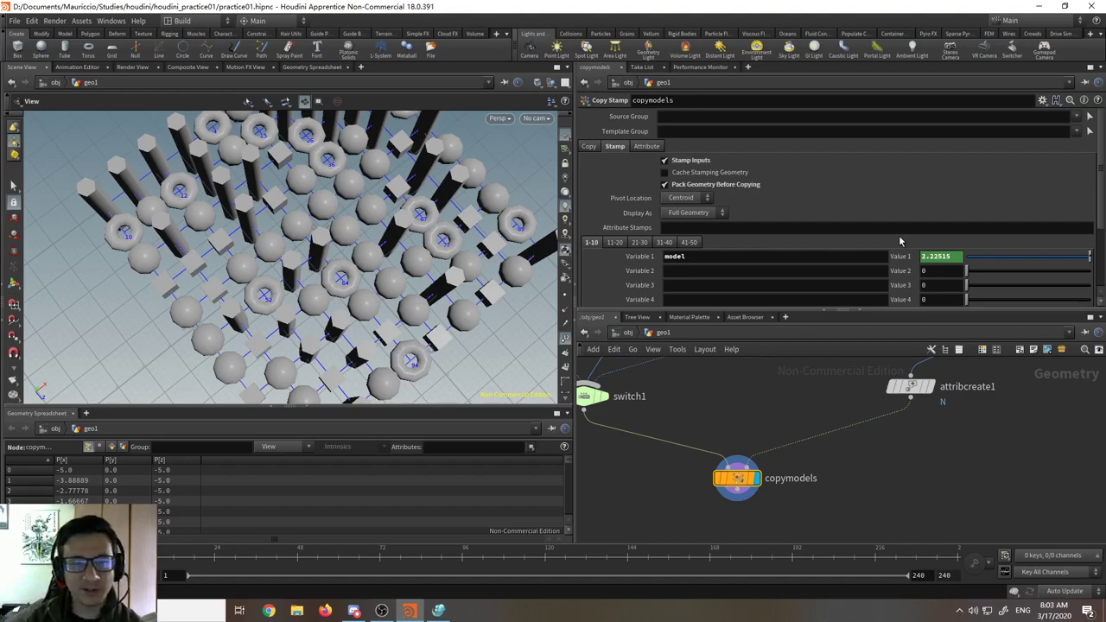
scroll(799, 471, "down", 2)
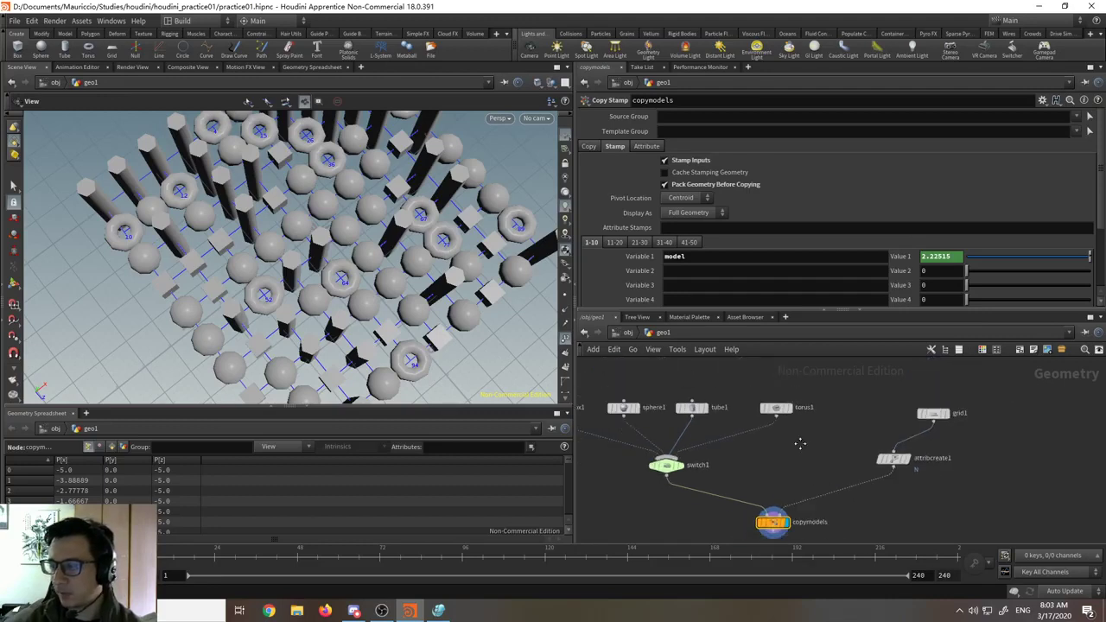
mouse_move(799, 444)
middle_mouse_down()
mouse_move(856, 455)
mouse_move(814, 436)
middle_mouse_up()
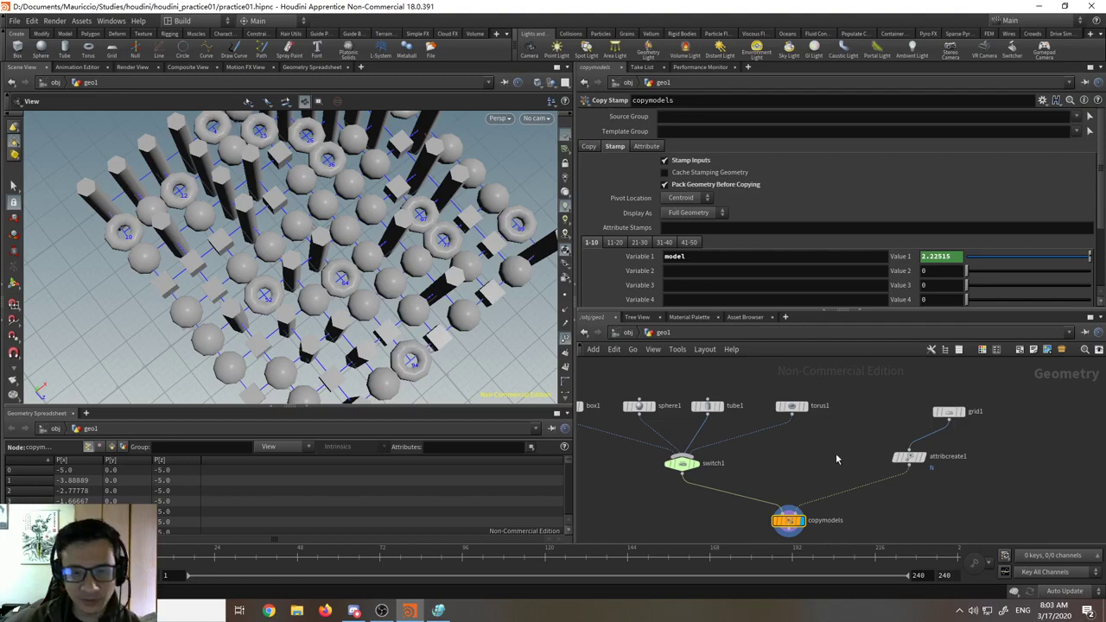
scroll(870, 457, "up", 3)
middle_click_drag(886, 441, 855, 403)
scroll(855, 403, "down", 2)
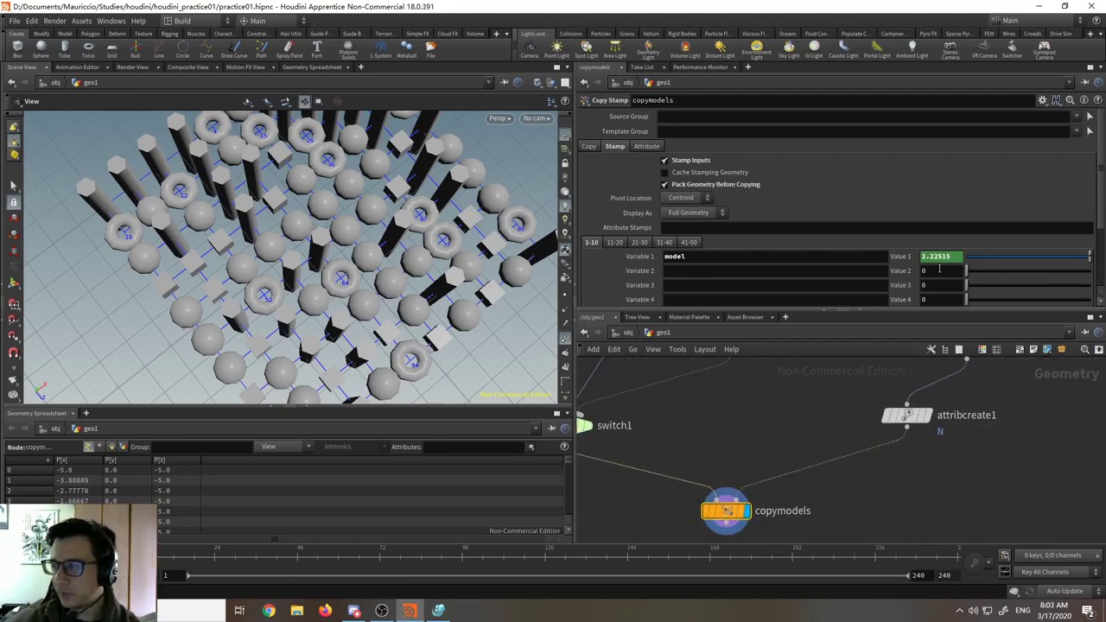
left_click(907, 256)
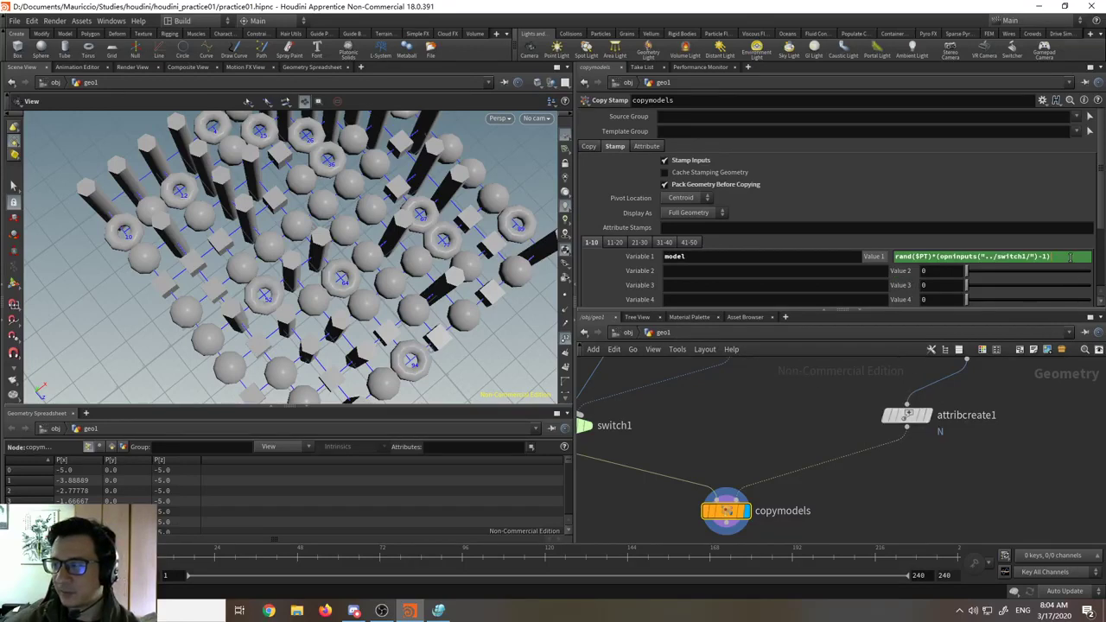
- Survey the whole network from the primitives and grid1 down to copymodels
scroll(794, 399, "down", 5)
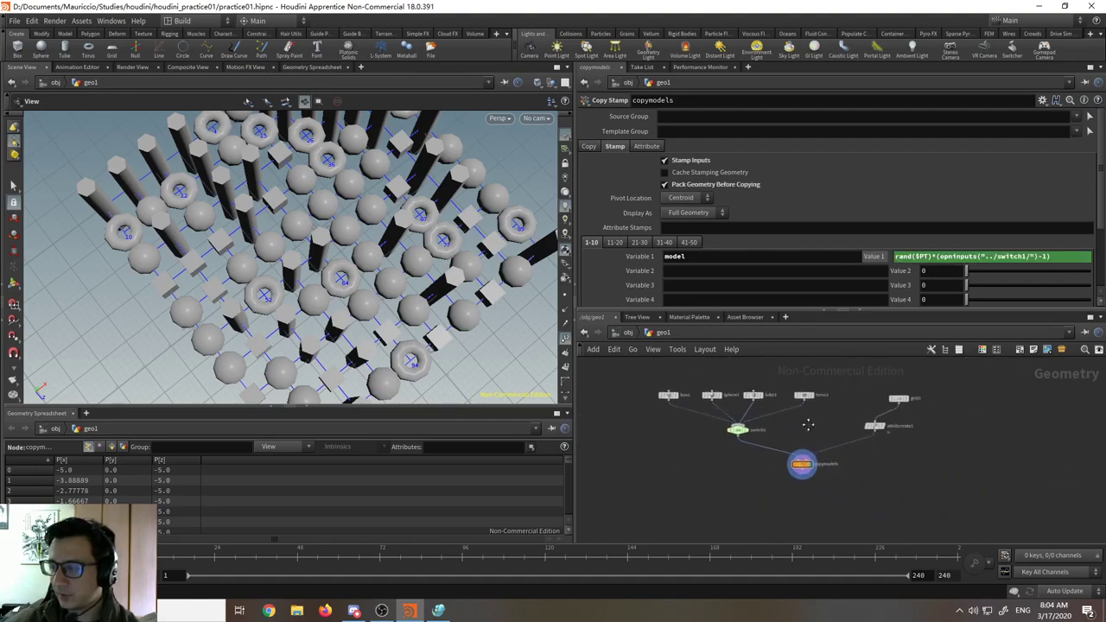
left_click_drag(663, 363, 1040, 494)
scroll(803, 447, "up", 3)
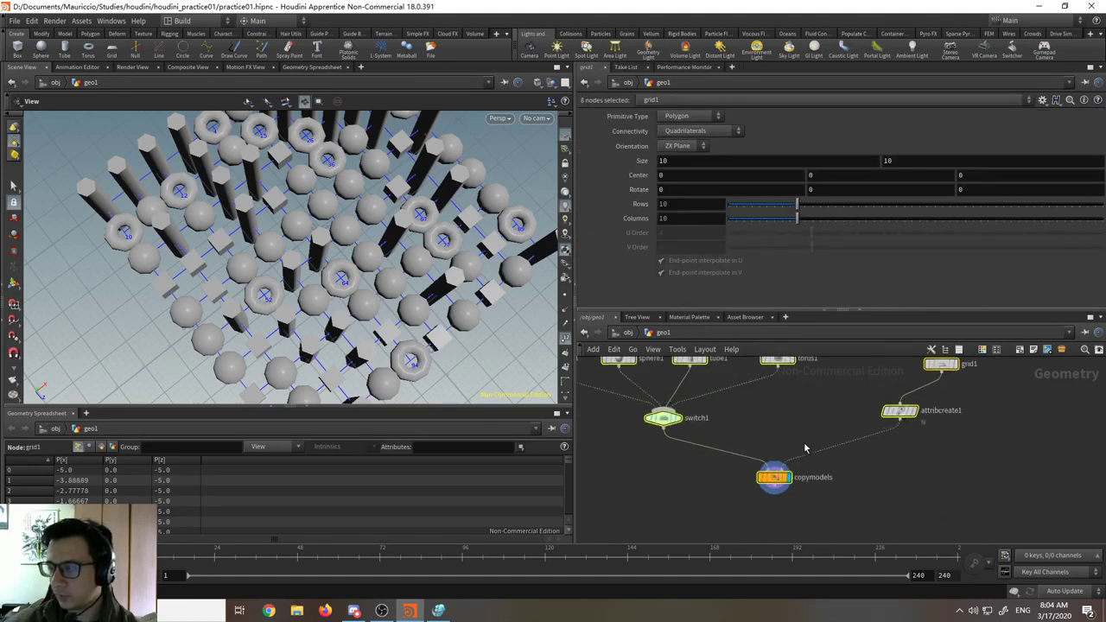
scroll(804, 447, "down", 3)
left_click(797, 495)
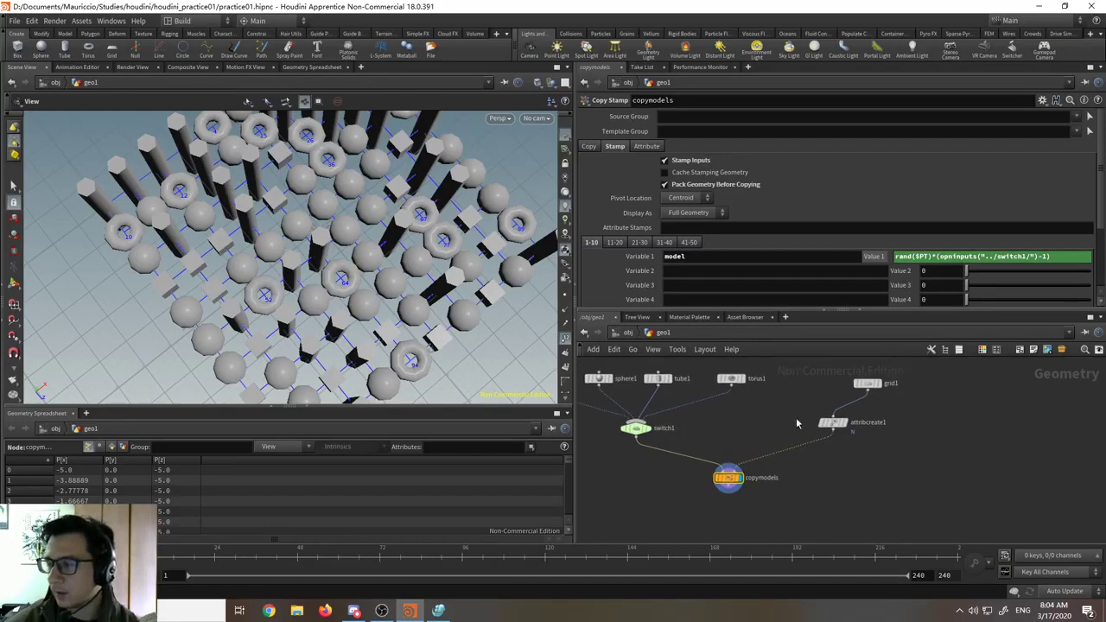
scroll(846, 428, "up", 5)
left_click_drag(846, 427, 845, 450)
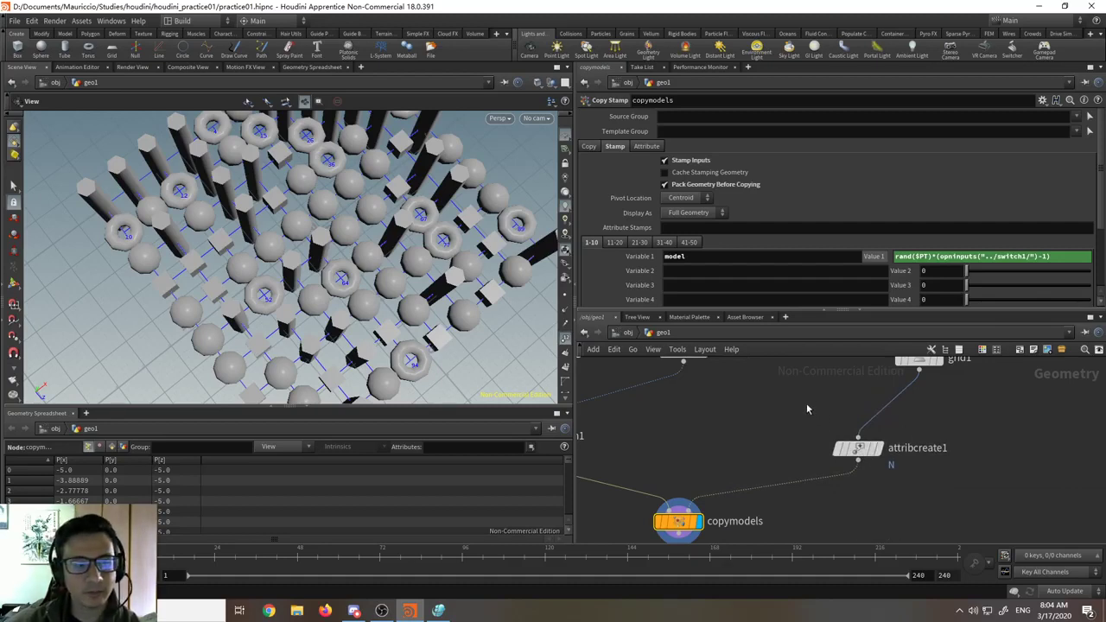
- Display grid1 in the viewport and examine how its points are numbered
middle_click_drag(941, 371, 931, 414)
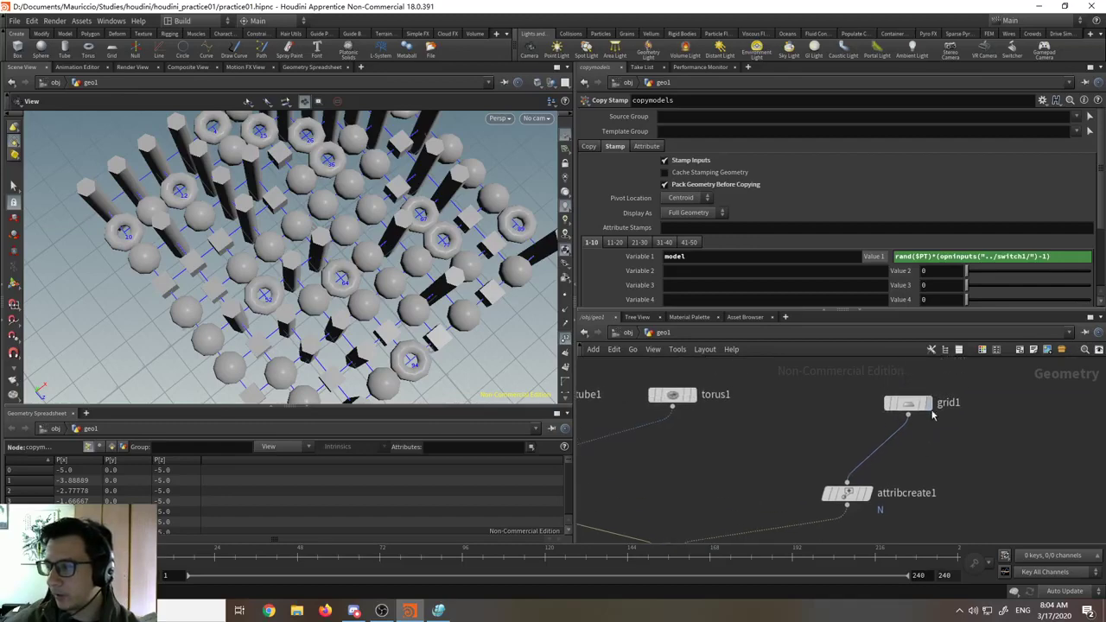
left_click(924, 406)
left_click(911, 402)
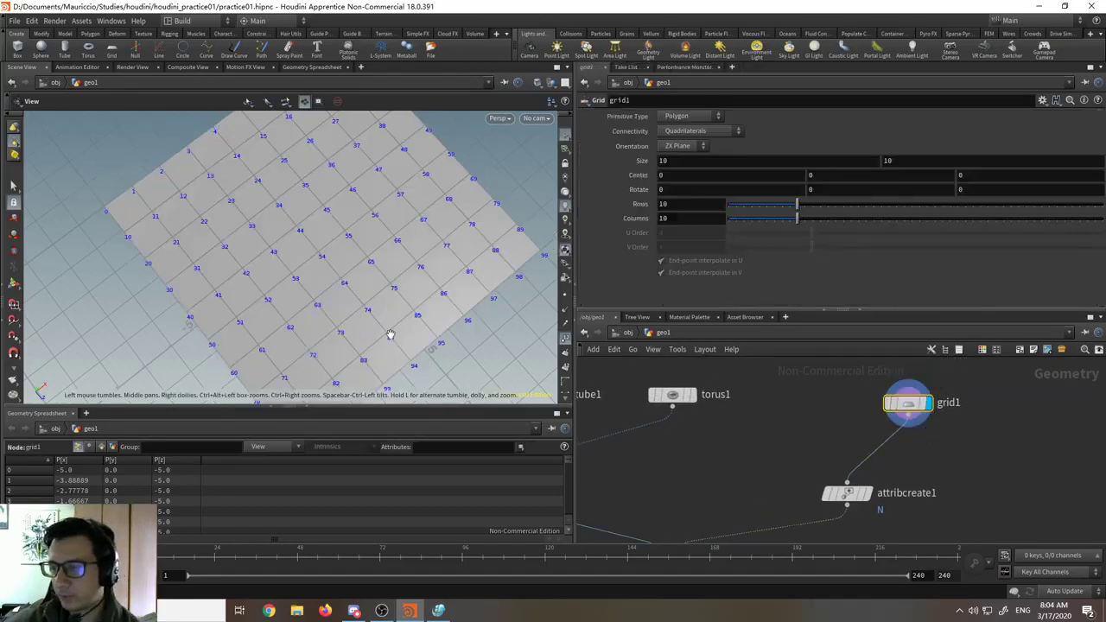
left_click_drag(360, 311, 378, 247)
right_click_drag(378, 248, 333, 217)
middle_click_drag(248, 168, 197, 193)
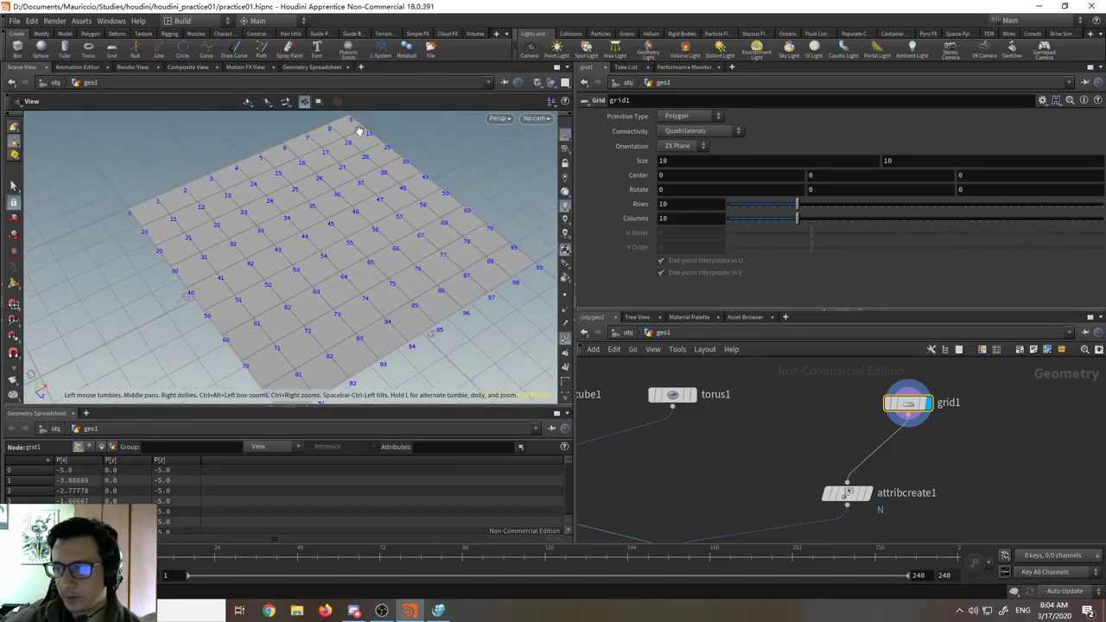
left_click_drag(499, 299, 500, 271)
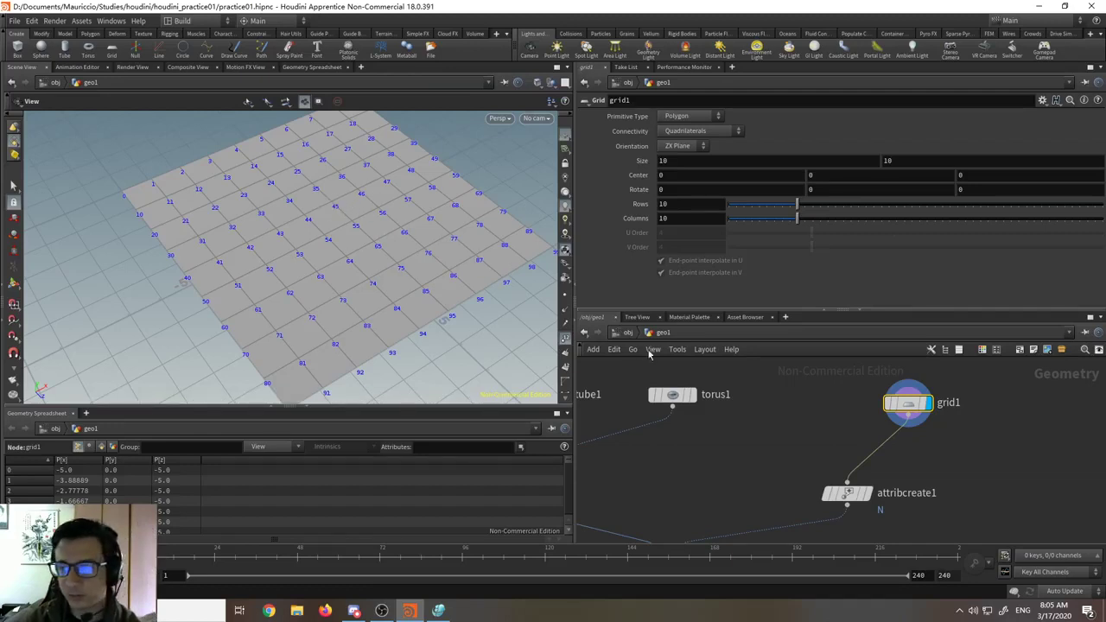
- Insert a Sort node between grid1 and attribcreate1, line it up above attribcreate1 and display it
key("h")
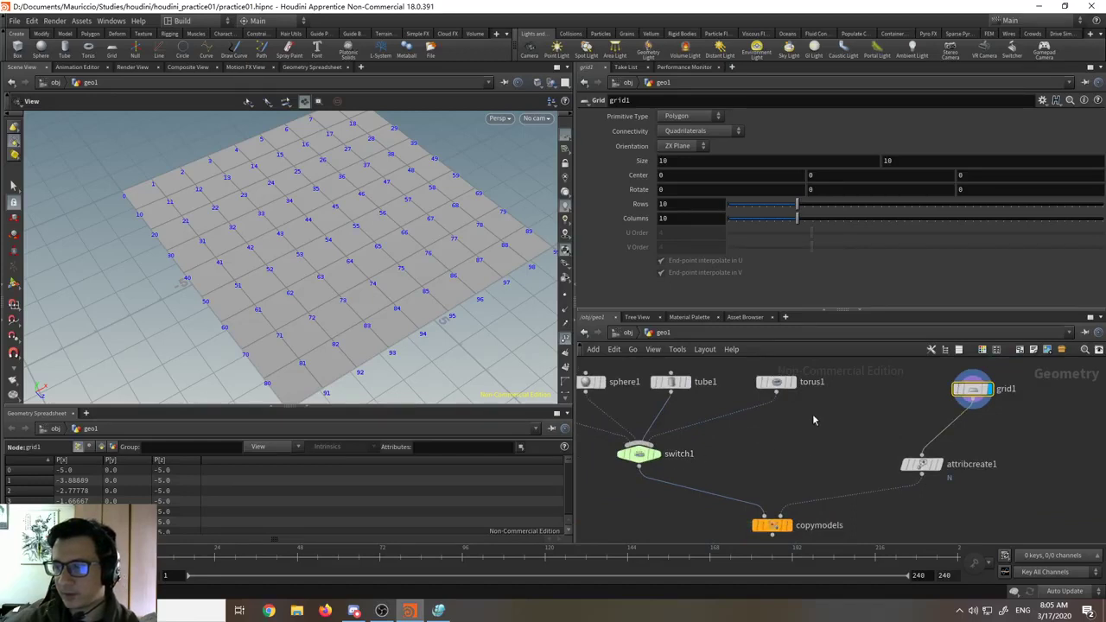
middle_click_drag(812, 414, 754, 422)
left_click_drag(850, 425, 908, 432)
key("Tab")
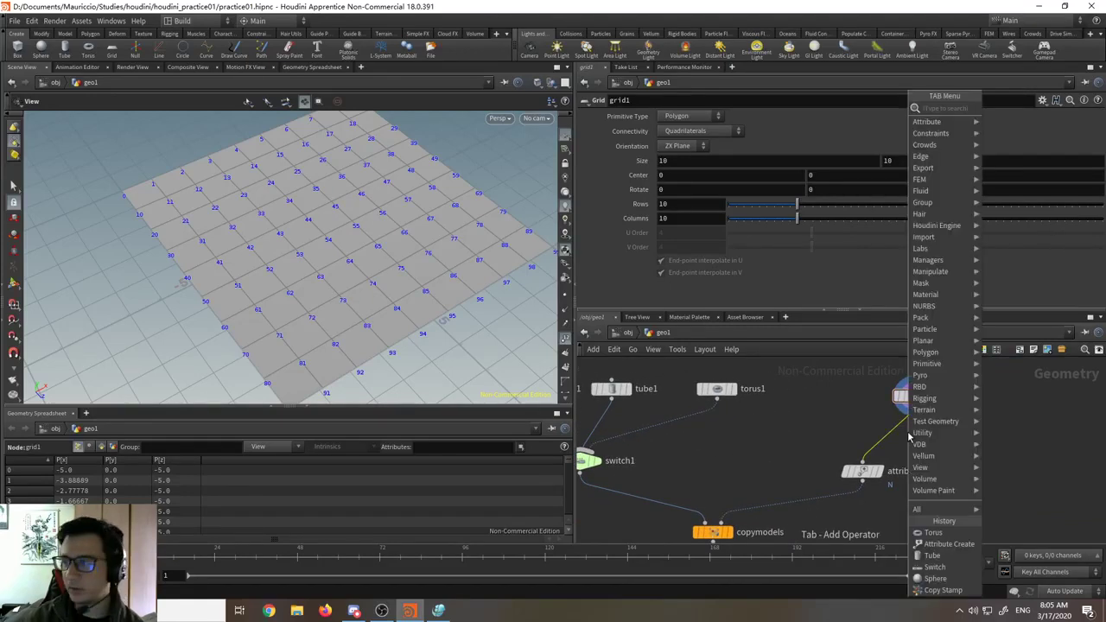
type("sort")
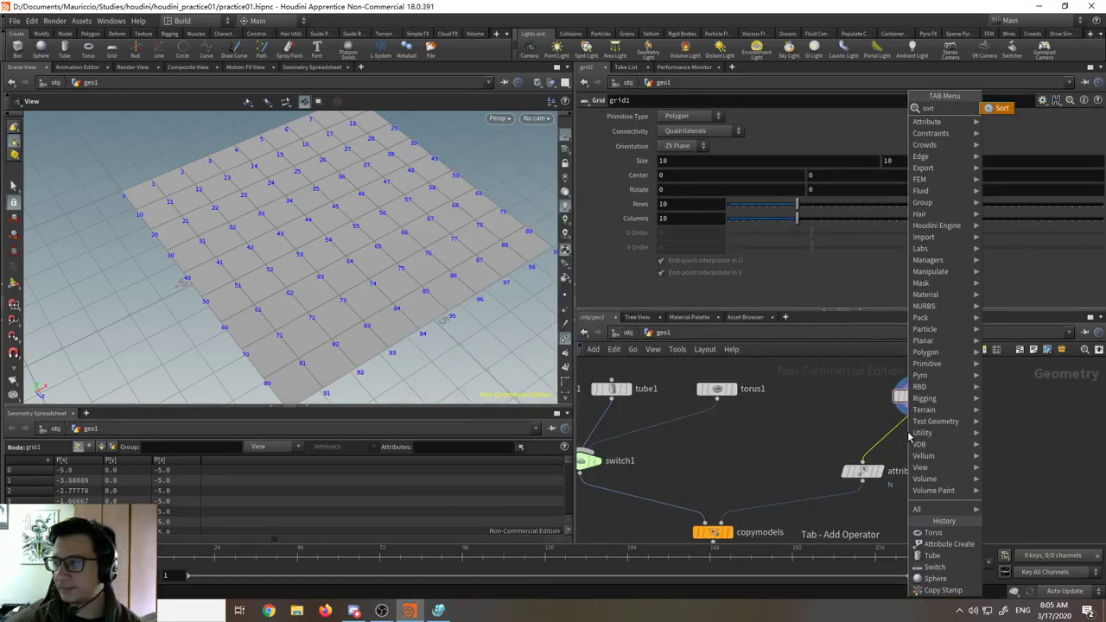
key("Return")
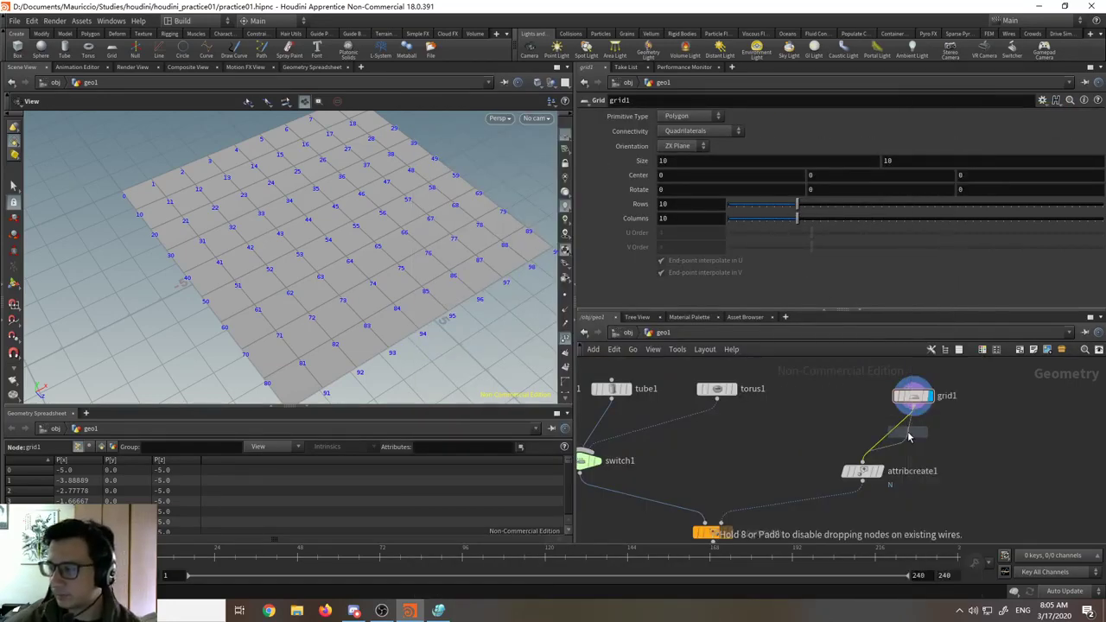
left_click(907, 437)
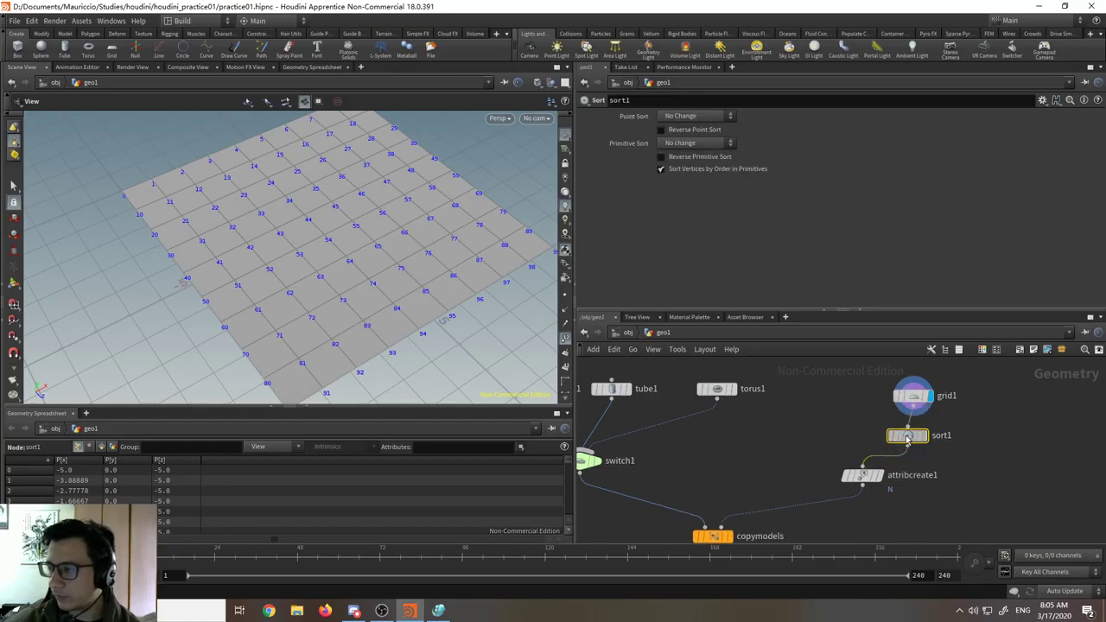
left_click_drag(907, 438, 868, 436)
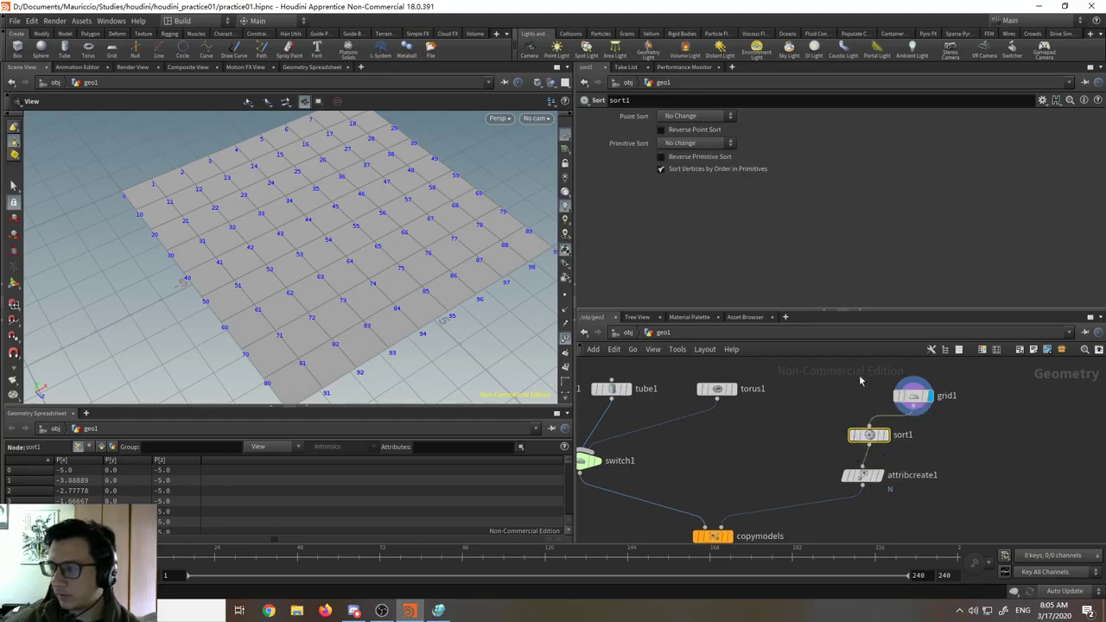
left_click(890, 443)
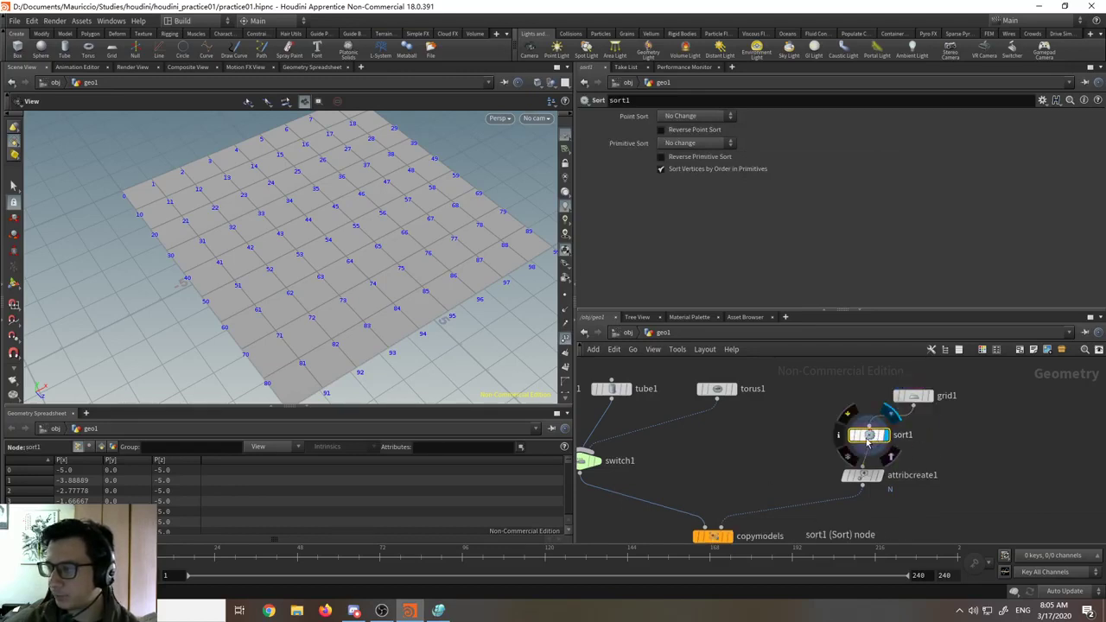
- Try the By X, By Y and By Z point sorts on sort1 to compare the point numbering
left_click(696, 116)
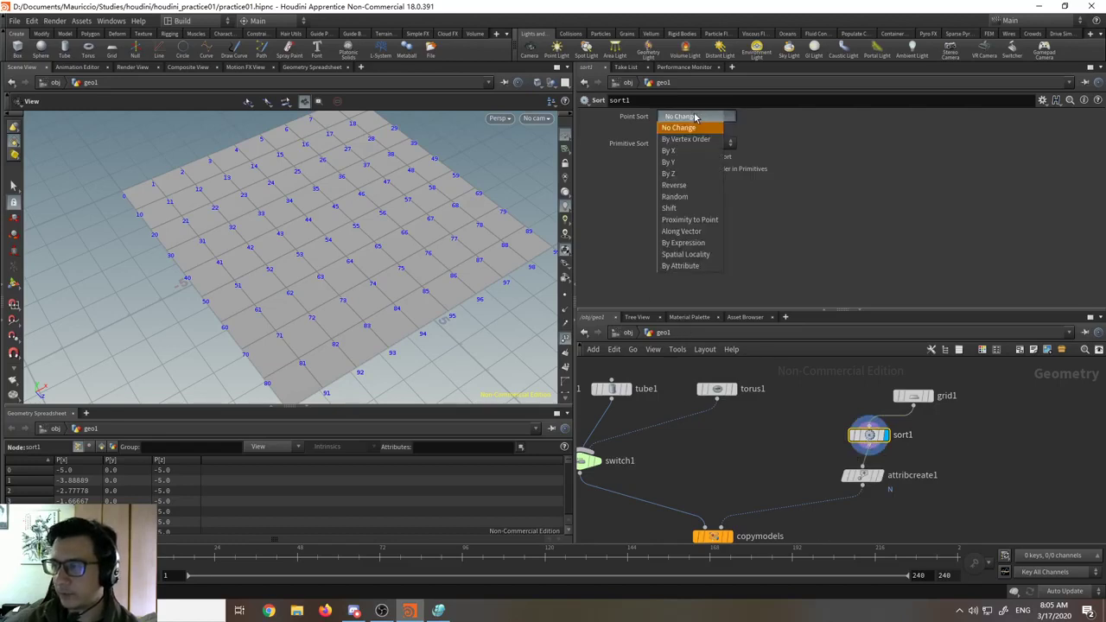
left_click(688, 151)
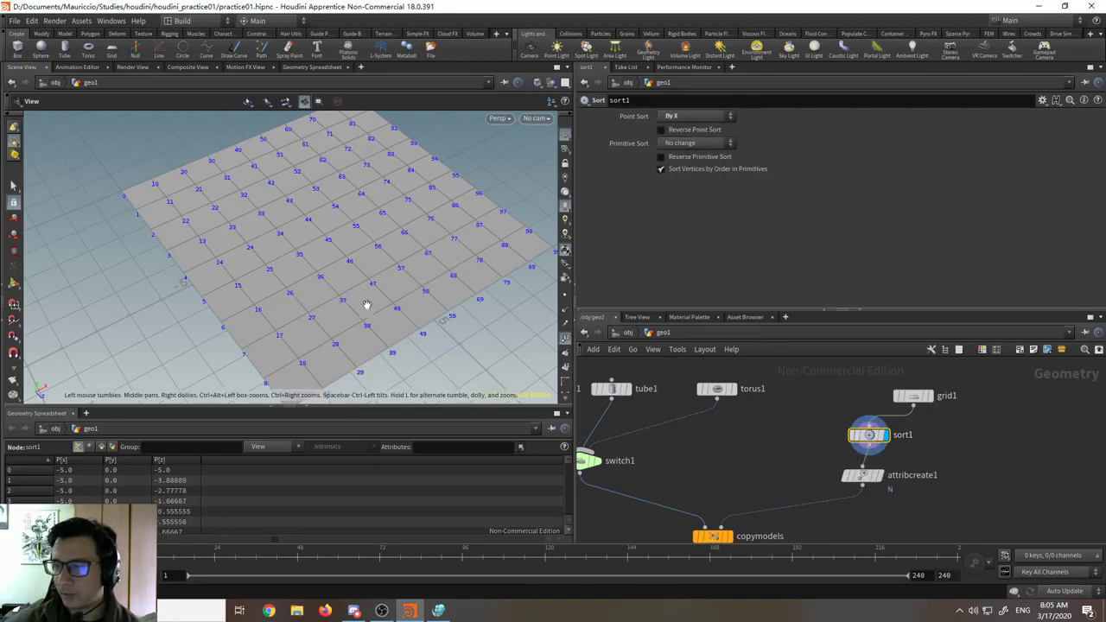
left_click_drag(366, 306, 187, 198)
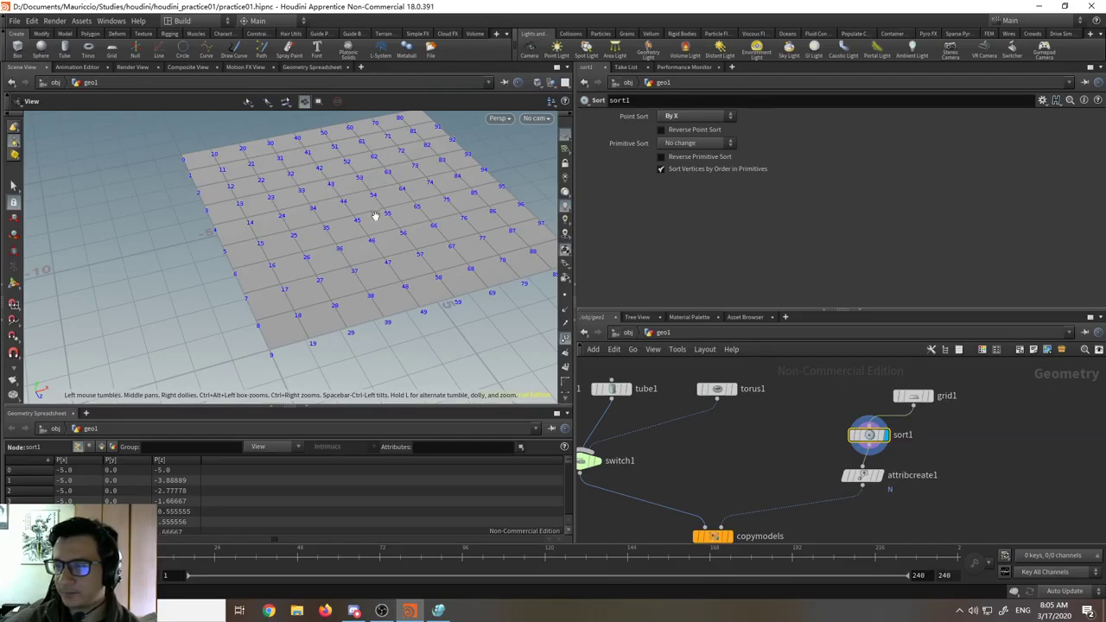
left_click(696, 116)
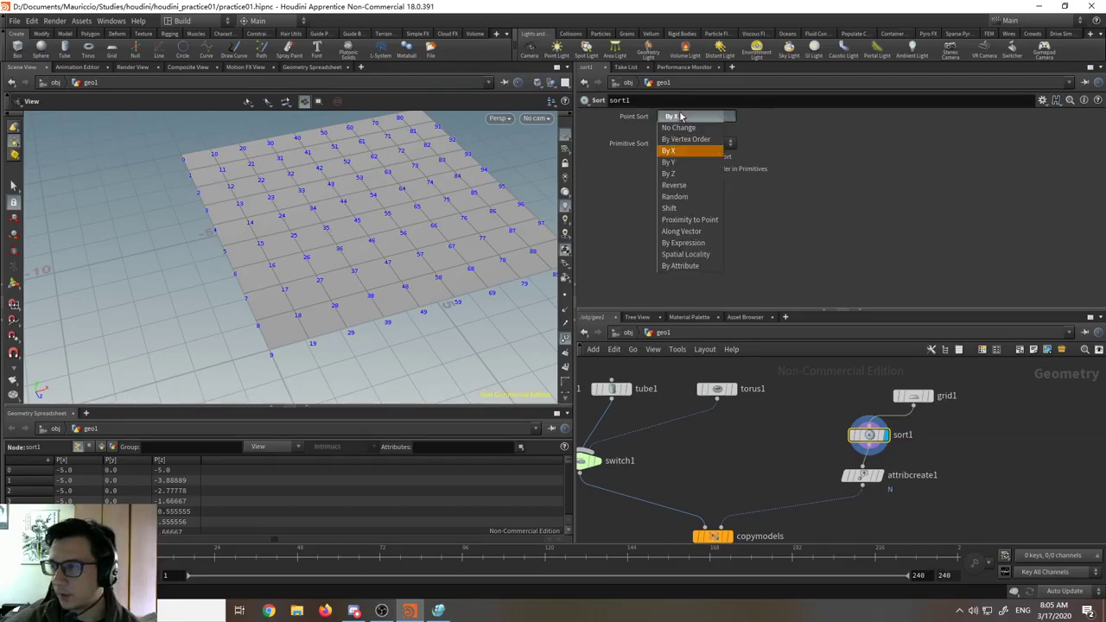
left_click(674, 161)
left_click(694, 116)
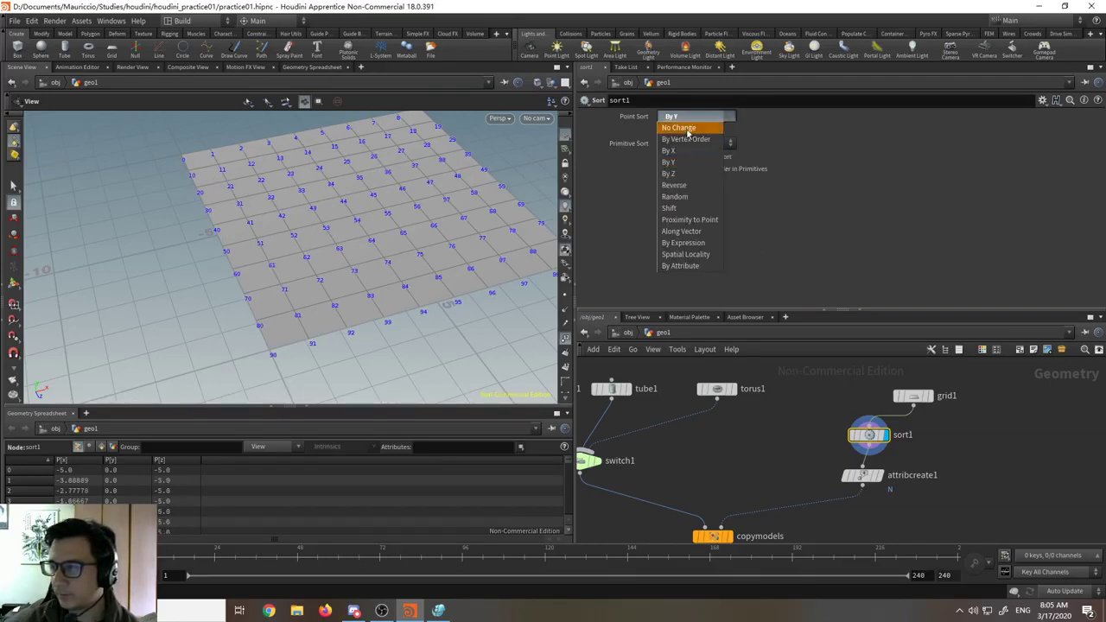
left_click(677, 170)
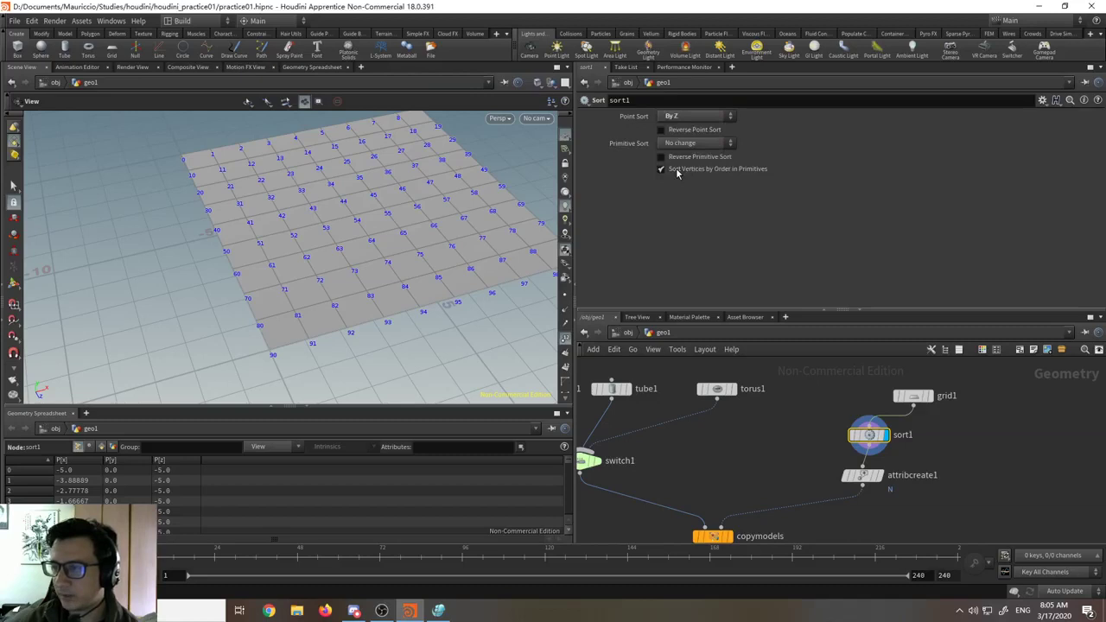
- Set the point sort of sort1 to Random, leaving the seed at 0
left_click(693, 116)
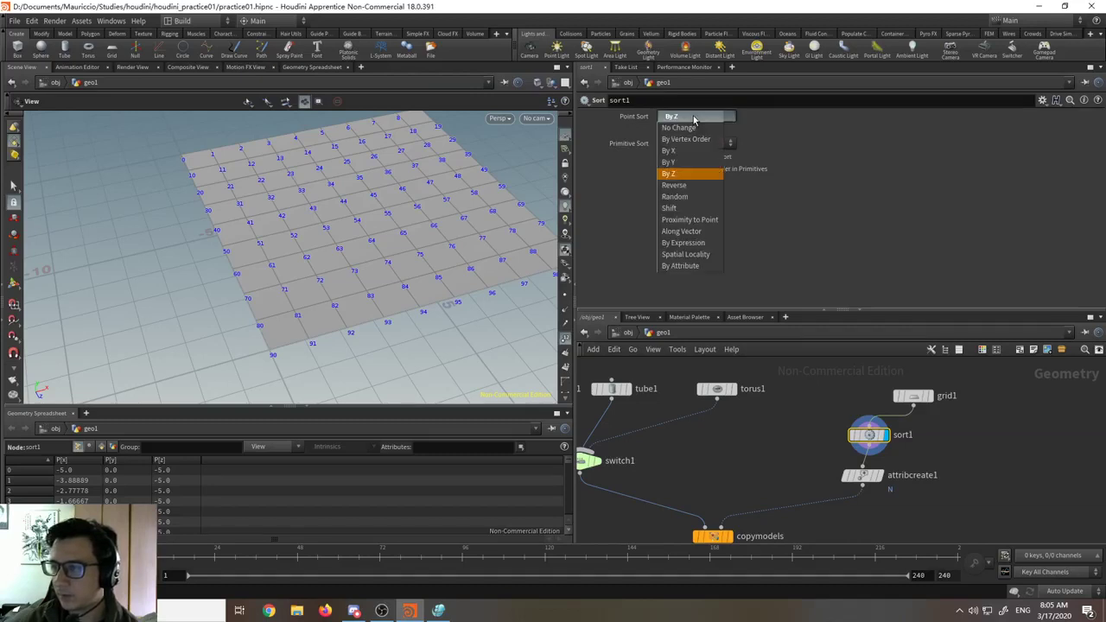
left_click(687, 198)
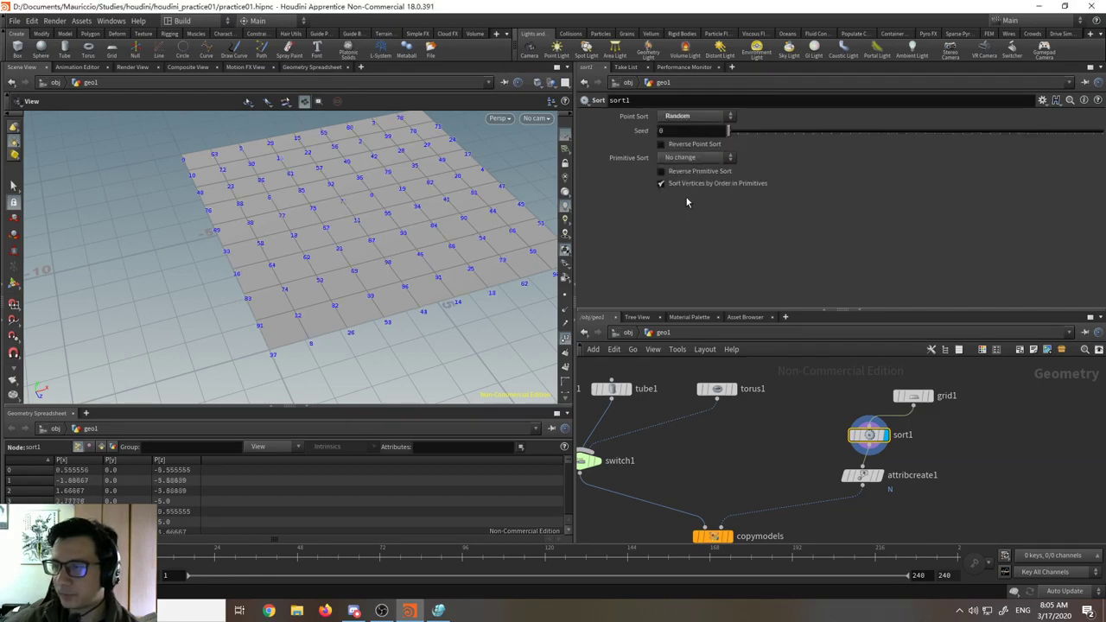
left_click_drag(406, 272, 427, 234)
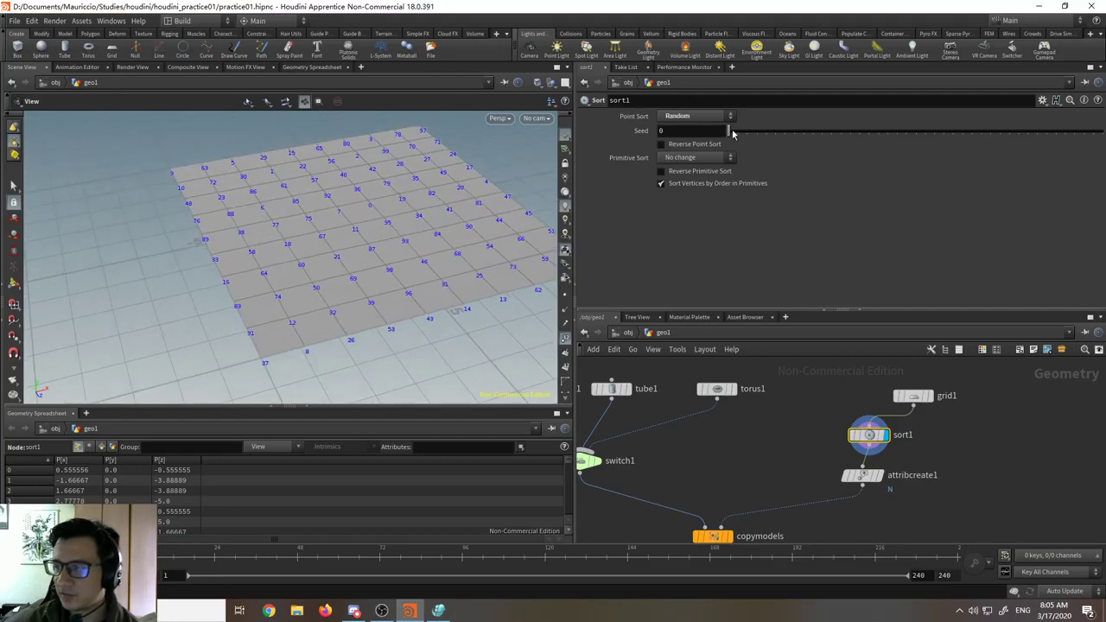
mouse_move(731, 132)
left_mouse_down()
mouse_move(818, 149)
mouse_move(940, 146)
mouse_move(728, 135)
left_mouse_up()
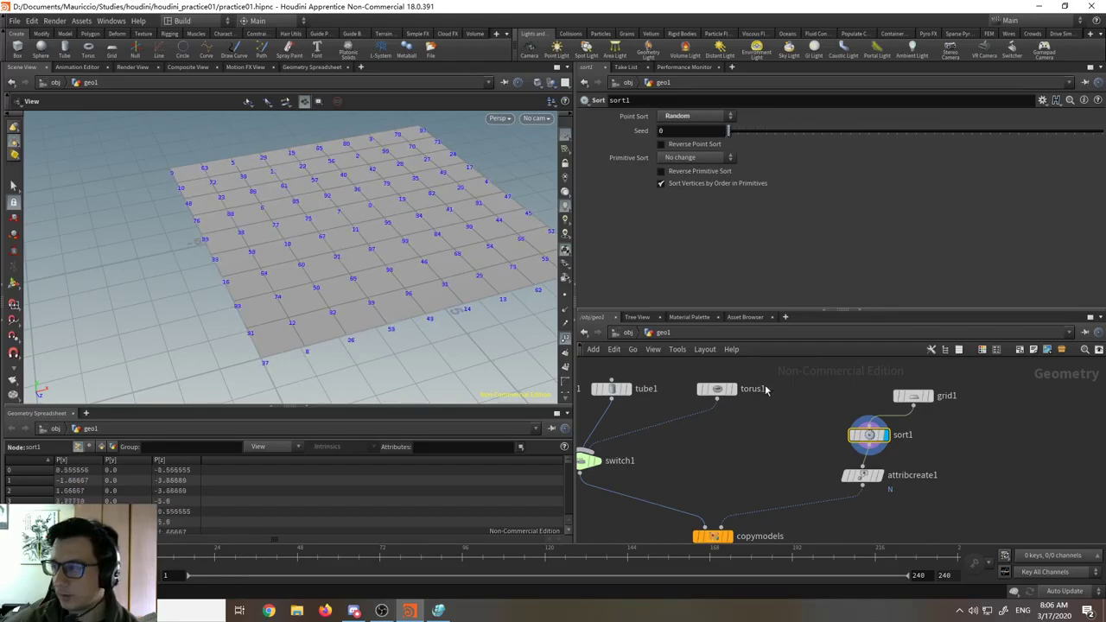
- Display copymodels with the randomly sorted points and view all of its copies
middle_click_drag(750, 466, 778, 437)
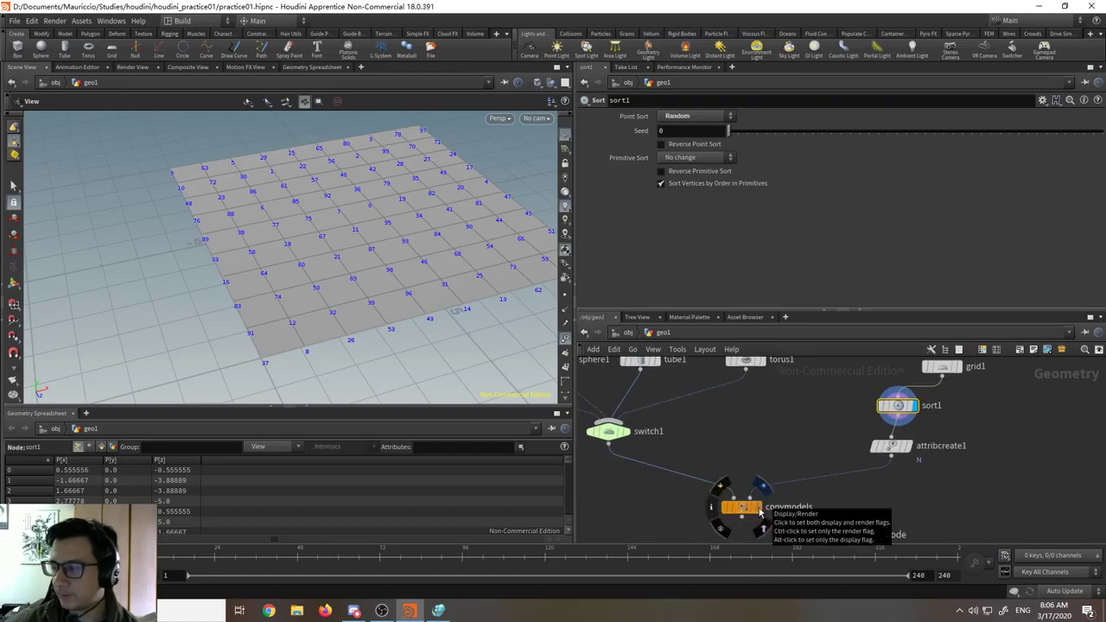
left_click(760, 510)
left_click(742, 508)
right_click_drag(290, 131, 321, 347)
- Shorten the tube copies by setting the height of tube1 to 0.96
middle_click_drag(701, 427, 797, 479)
left_click(740, 415)
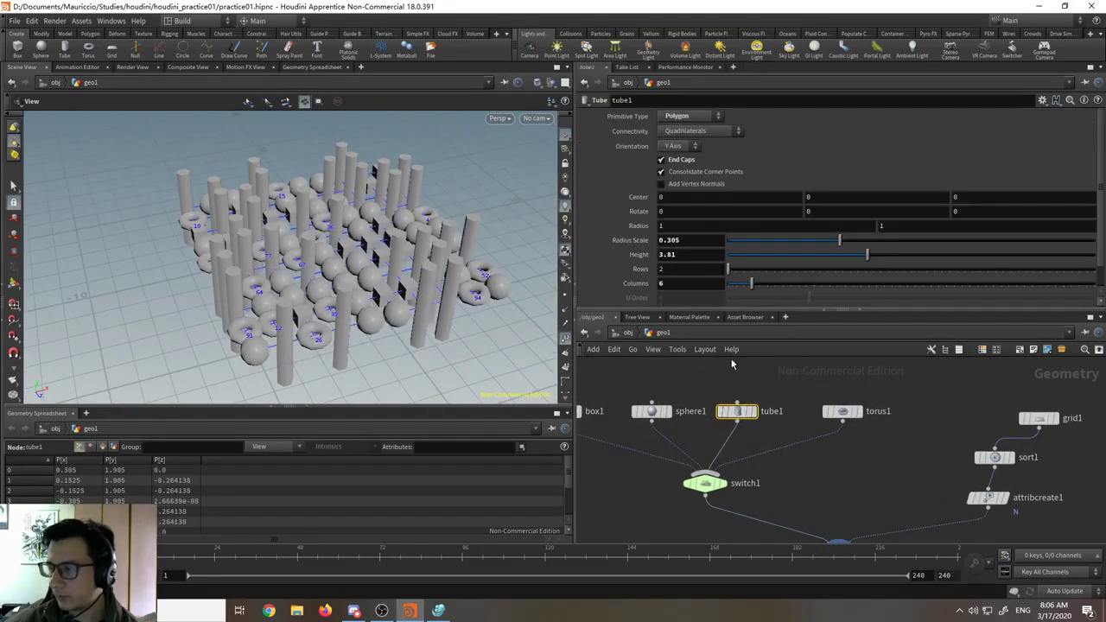
left_click_drag(851, 263, 765, 266)
left_click_drag(355, 220, 328, 254)
- Reshuffle the copies on the grid by setting the random point sort seed of sort1 to 11
middle_click_drag(878, 464, 817, 423)
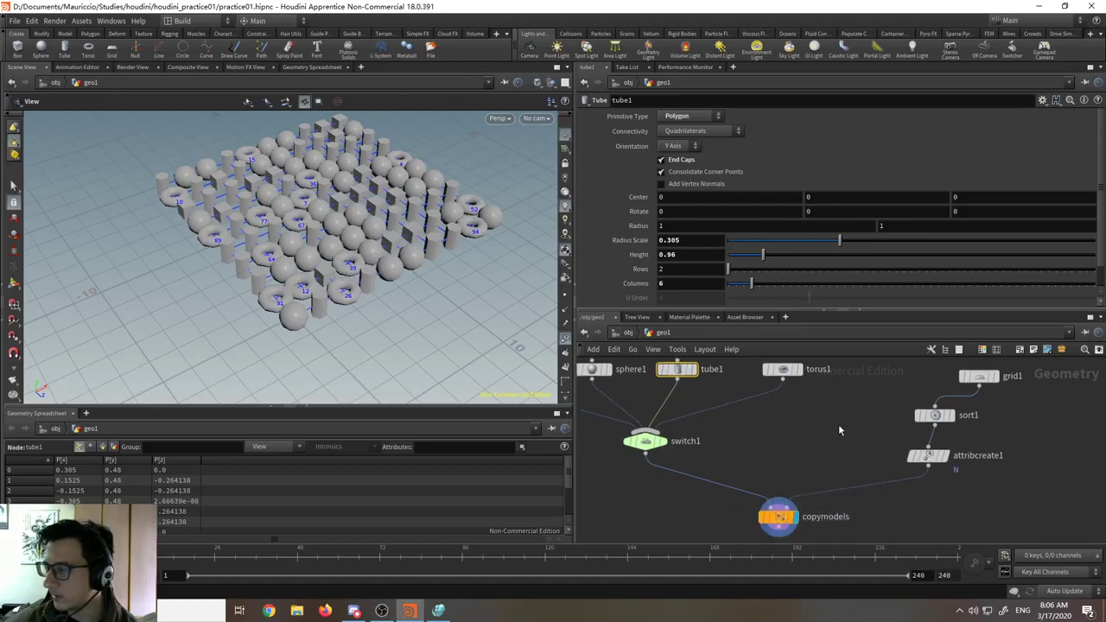
left_click(934, 415)
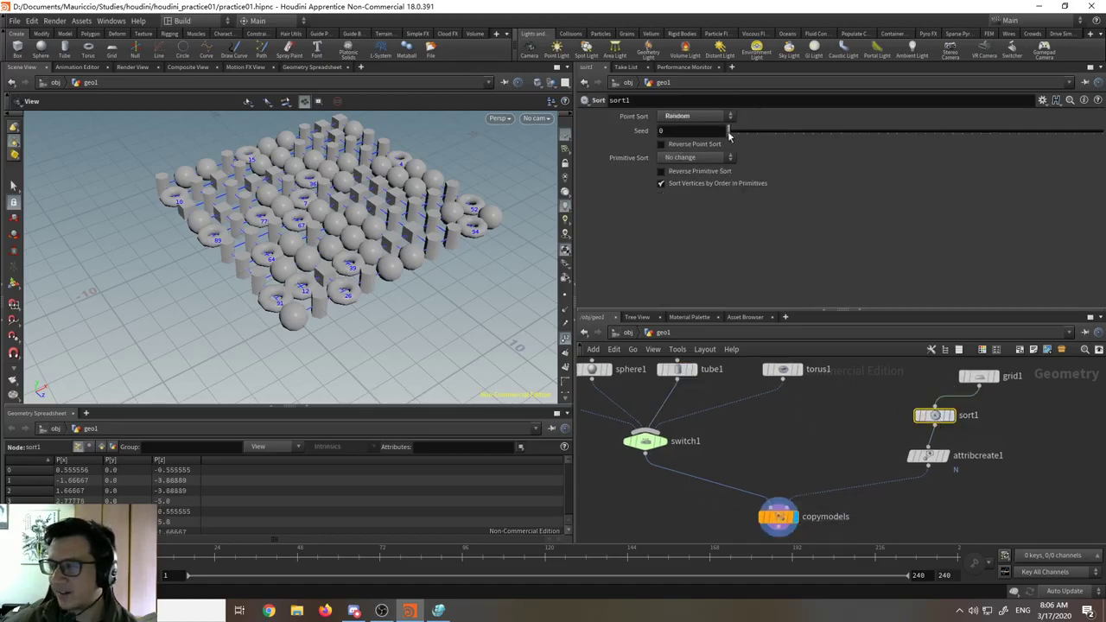
left_click_drag(728, 132, 750, 138)
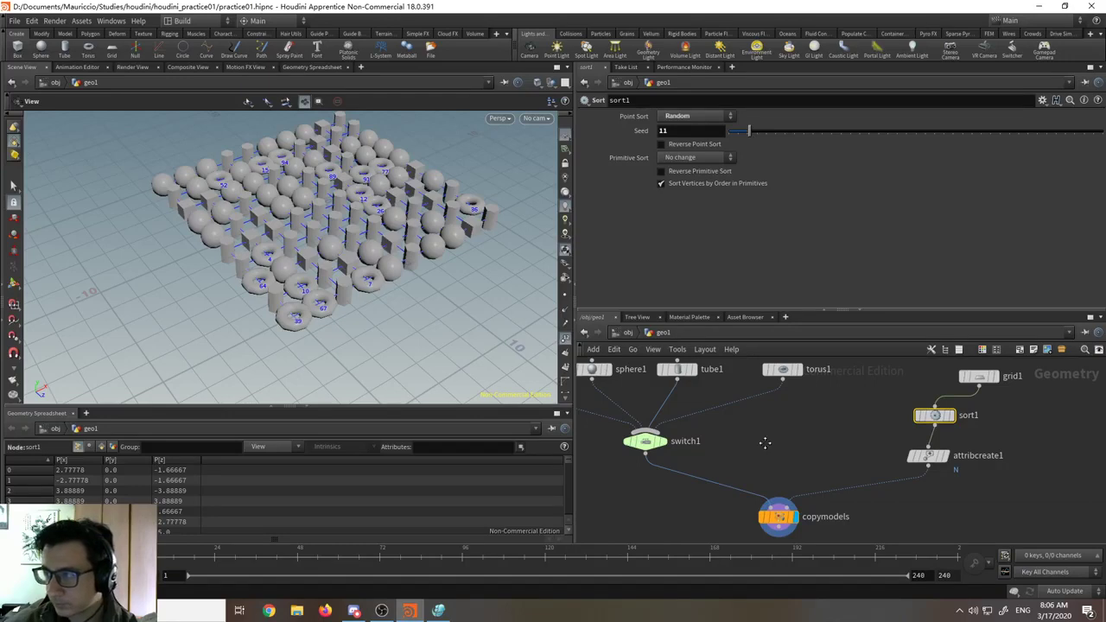
- Try the Reverse Primitive Sort option of sort1, leaving the primitive sort at No change
middle_click_drag(760, 440, 768, 450)
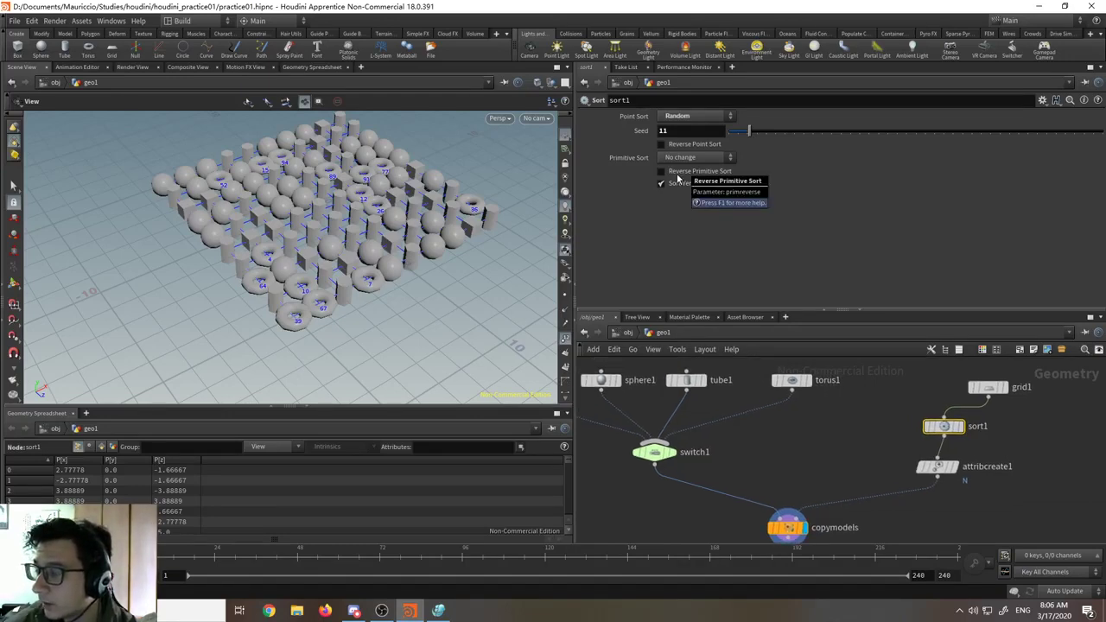
middle_click_drag(800, 440, 701, 451)
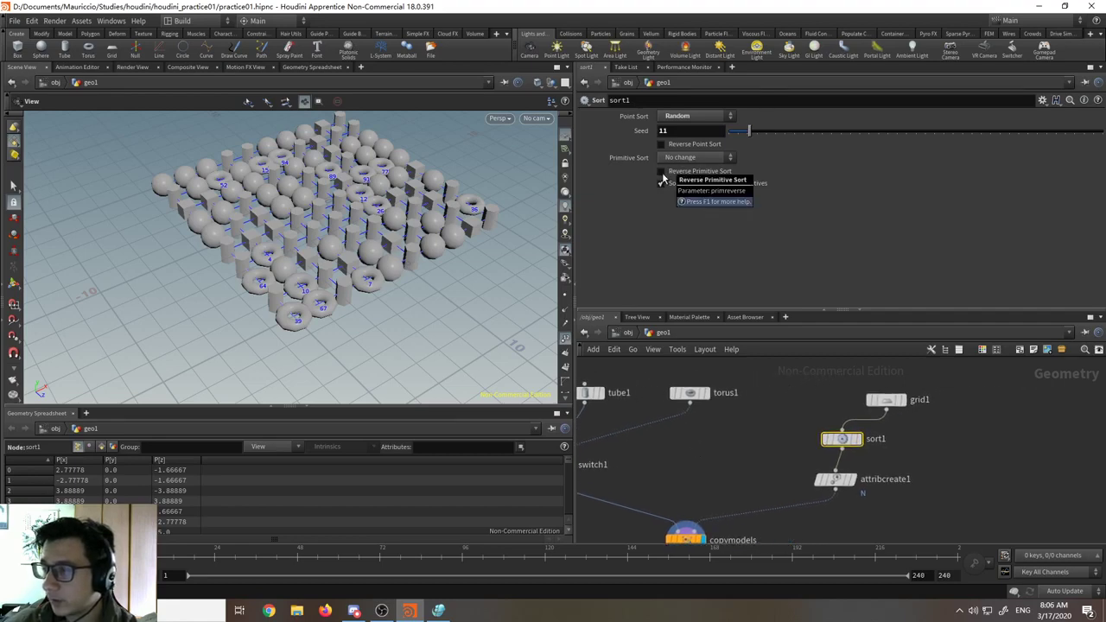
left_click(662, 172)
left_click(661, 172)
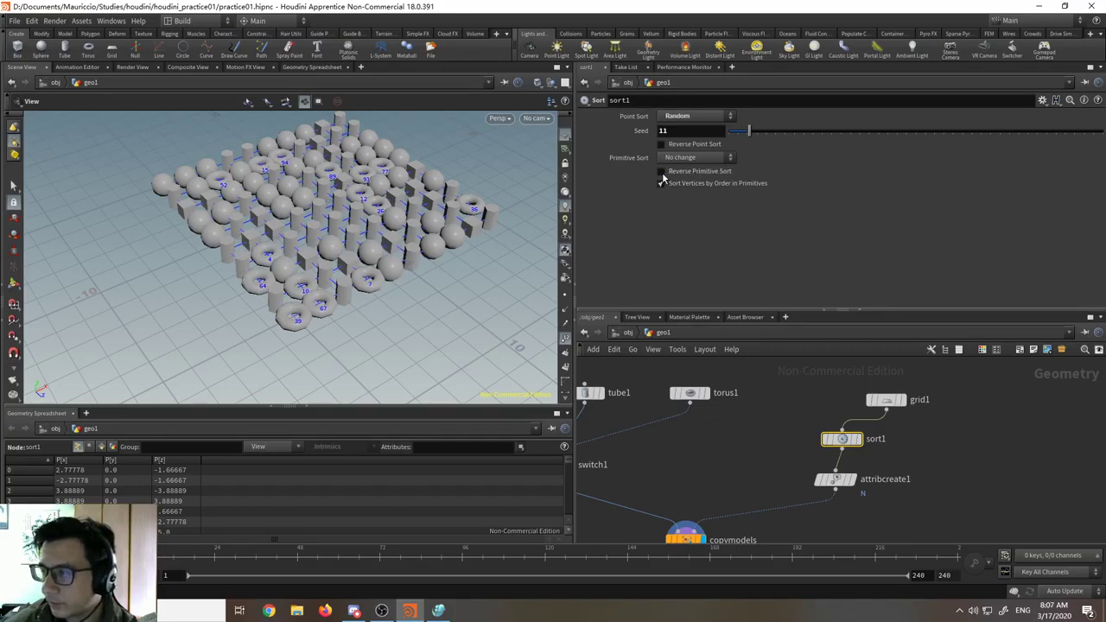
left_click(698, 158)
left_click(705, 169)
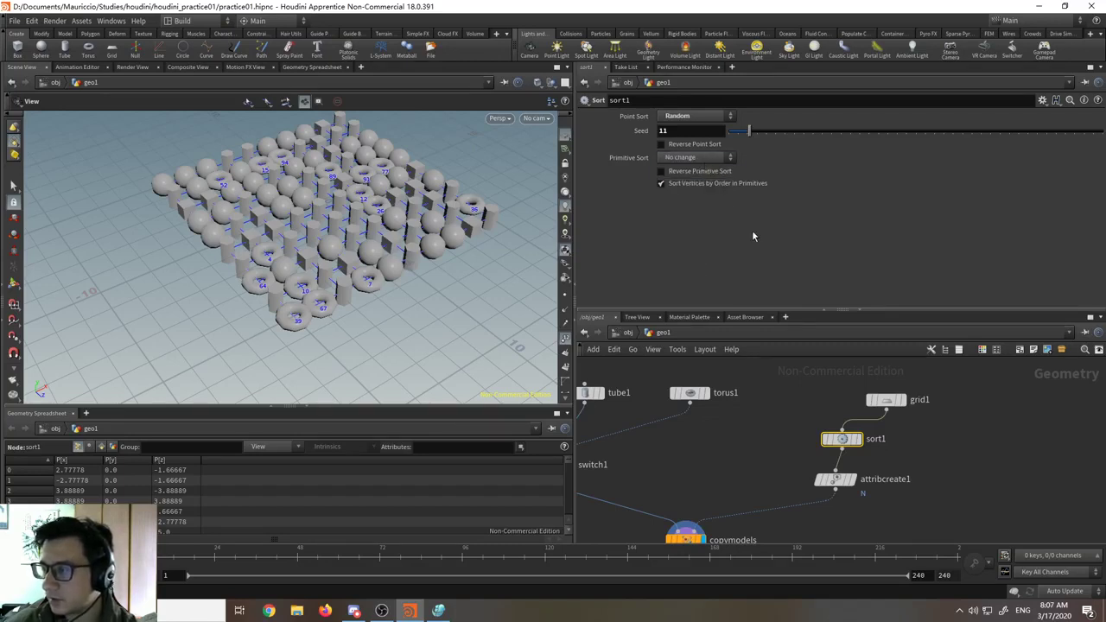
- Display grid1 and then sort1 with primitive numbers shown, and compare their point and primitive numbering up close
left_click(905, 406)
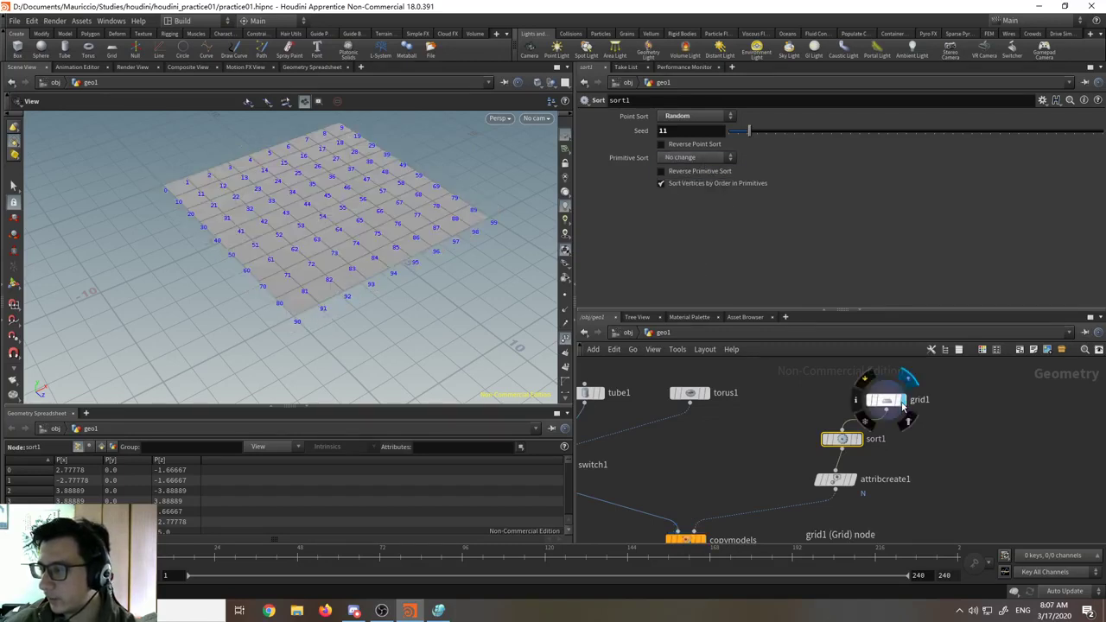
left_click(860, 444)
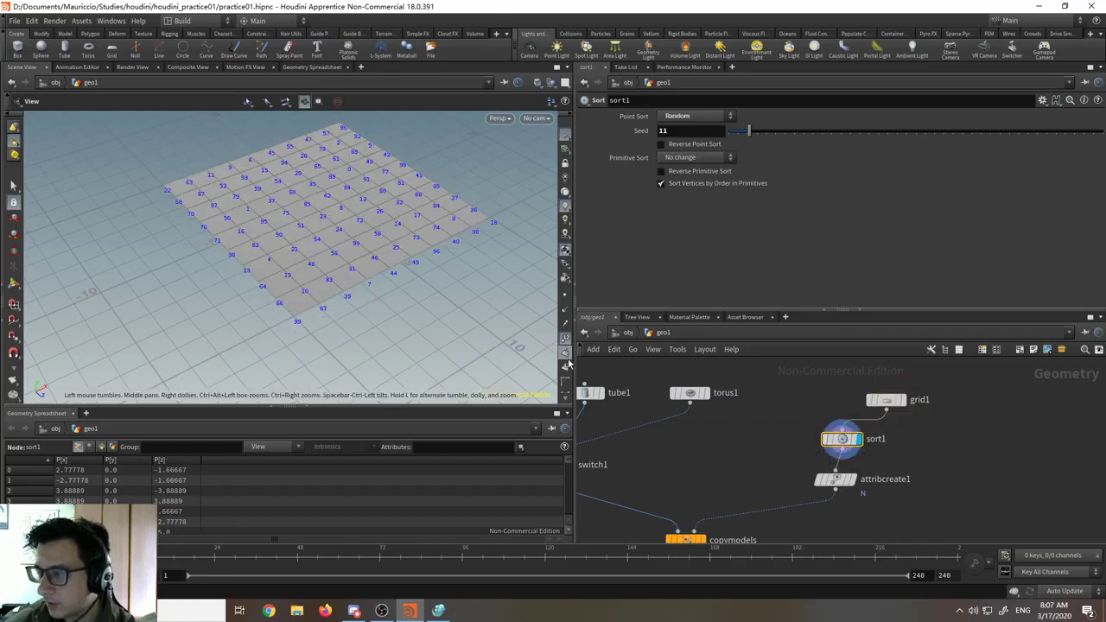
right_click_drag(409, 294, 403, 147)
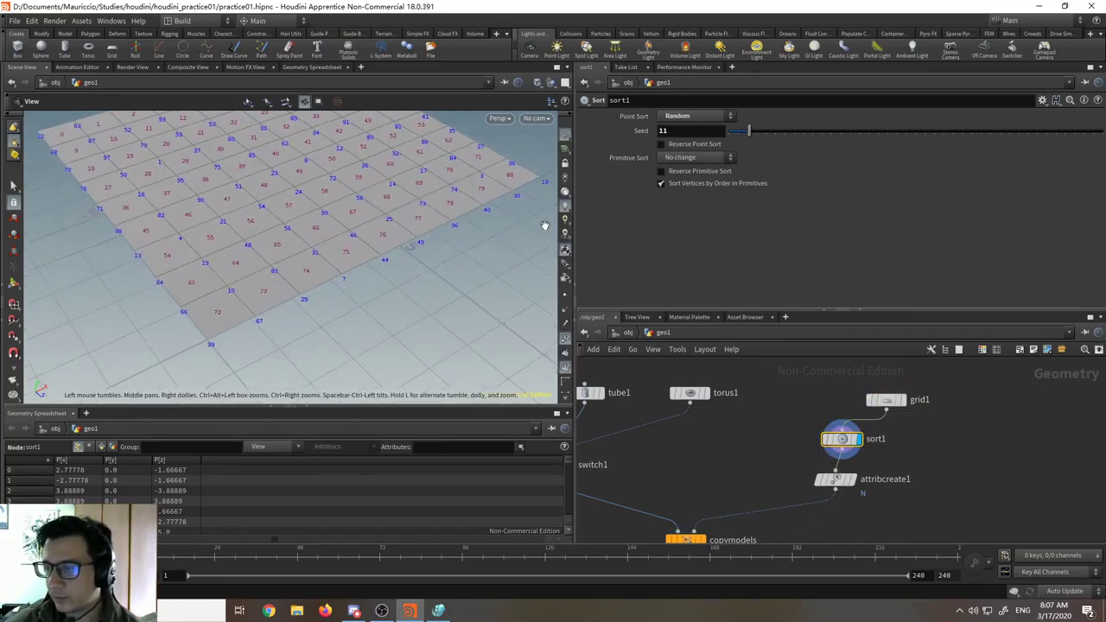
- Try a Random primitive sort with its seed on sort1, then return the primitive sort to No change
left_click(694, 158)
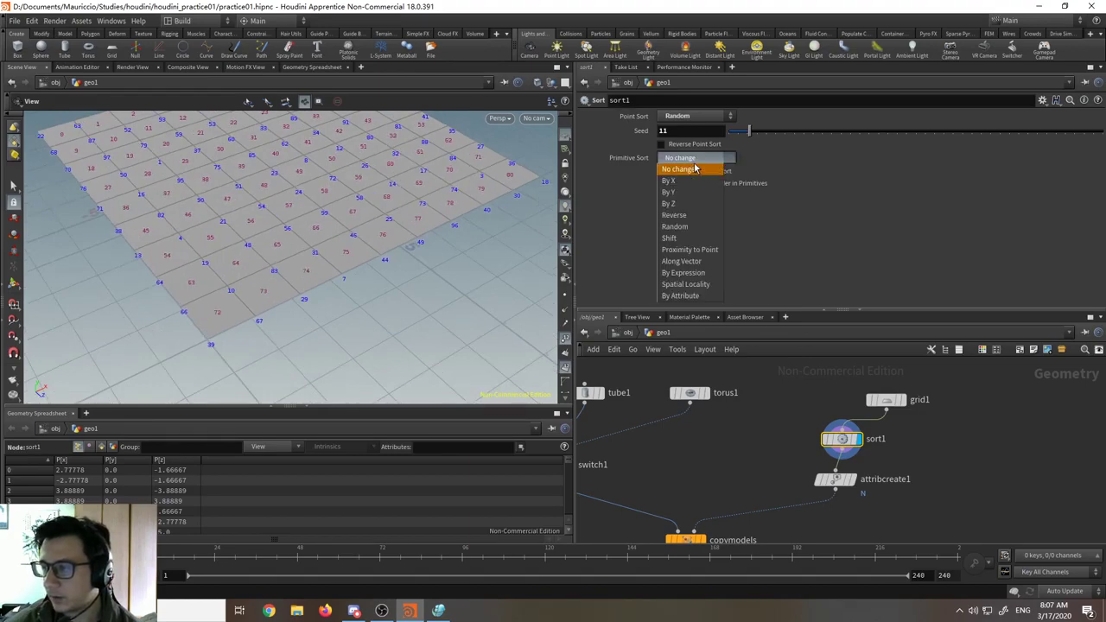
left_click(676, 226)
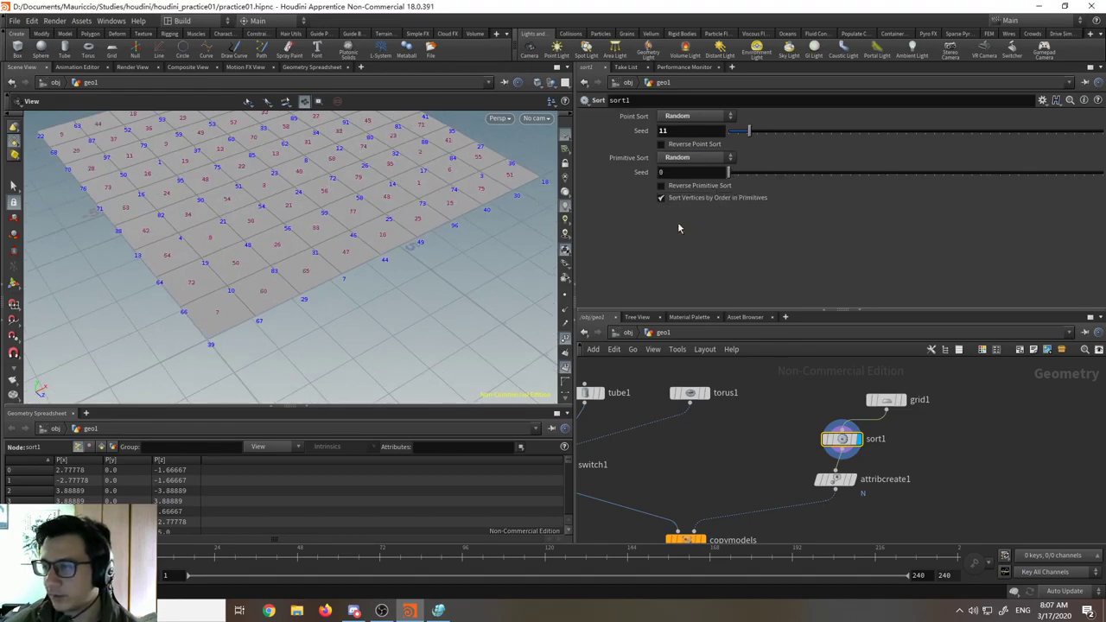
middle_click_drag(392, 273, 419, 281)
mouse_move(729, 172)
left_mouse_down()
mouse_move(781, 184)
mouse_move(704, 185)
mouse_move(803, 185)
mouse_move(721, 185)
mouse_move(807, 173)
mouse_move(727, 184)
mouse_move(855, 200)
mouse_move(721, 185)
left_mouse_up()
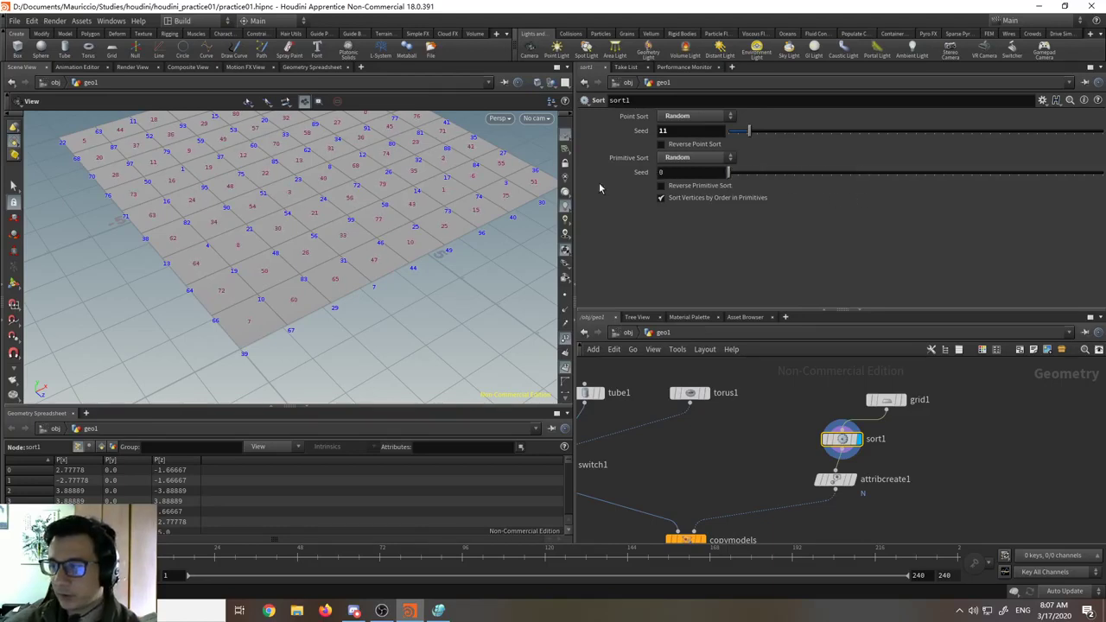
left_click(691, 157)
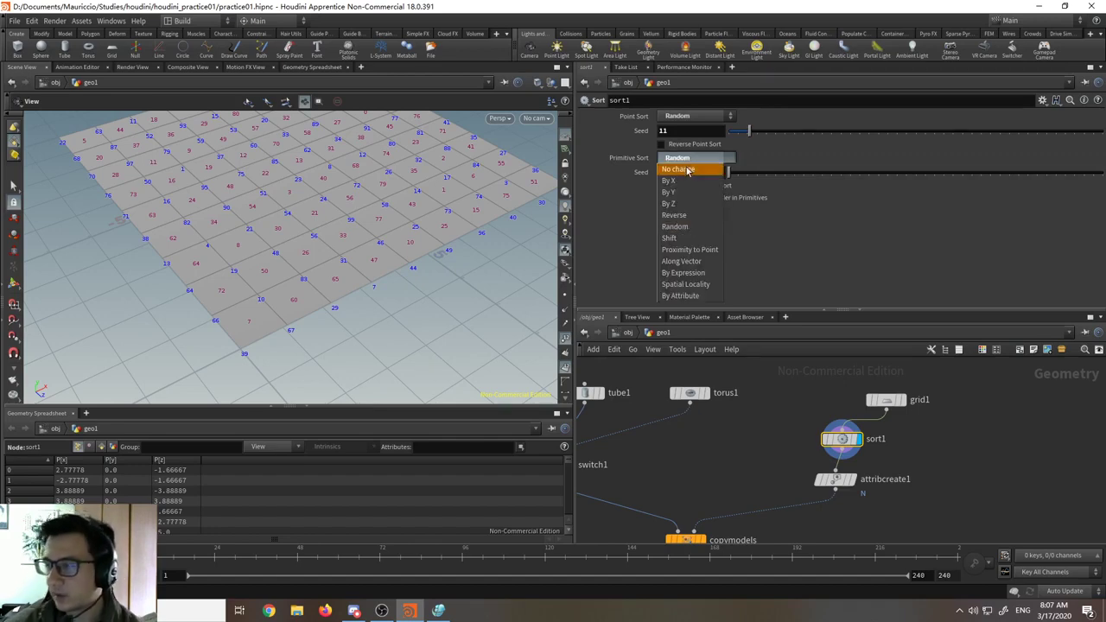
left_click(689, 169)
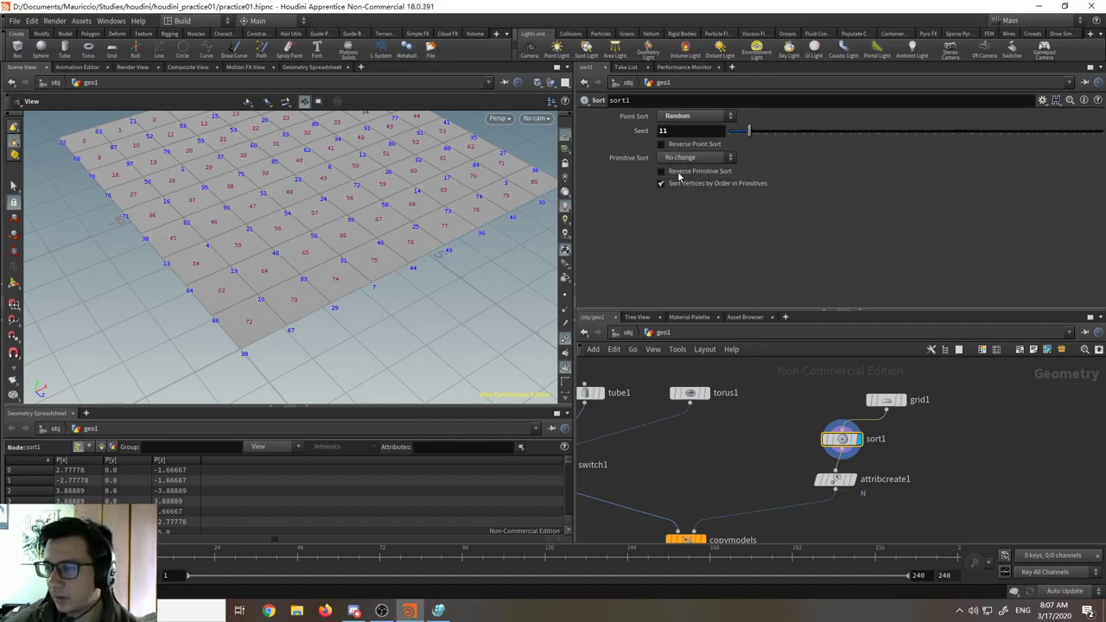
- Display the shuffled copies of copymodels again and select that node to show its stamp parameters
left_click_drag(331, 242, 362, 273)
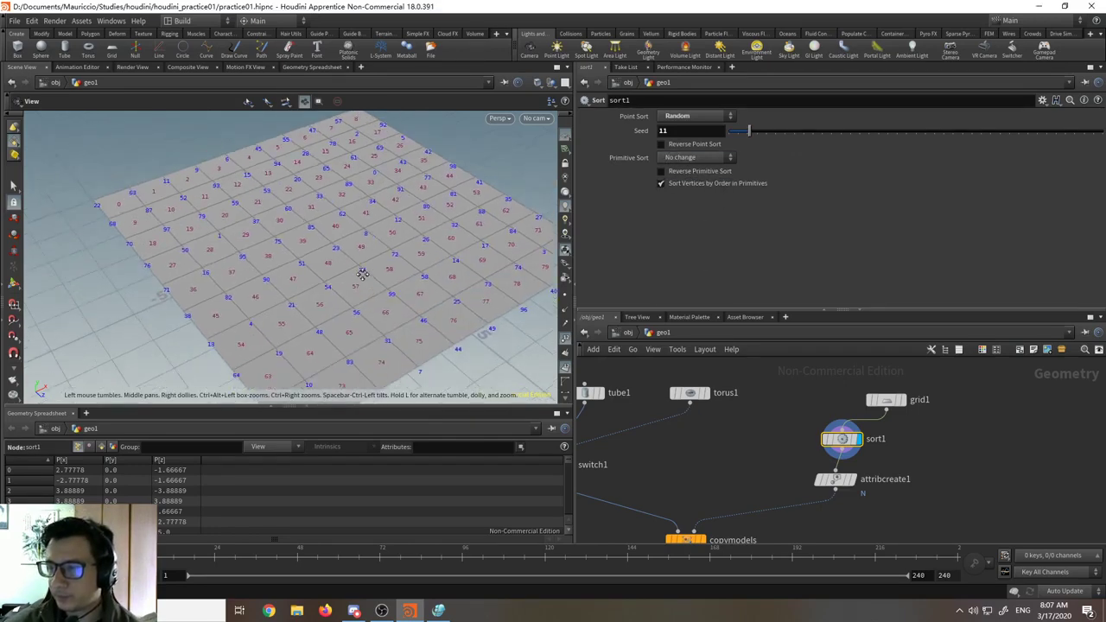
scroll(363, 274, "up", 4)
scroll(354, 250, "down", 8)
middle_click_drag(690, 446, 727, 403)
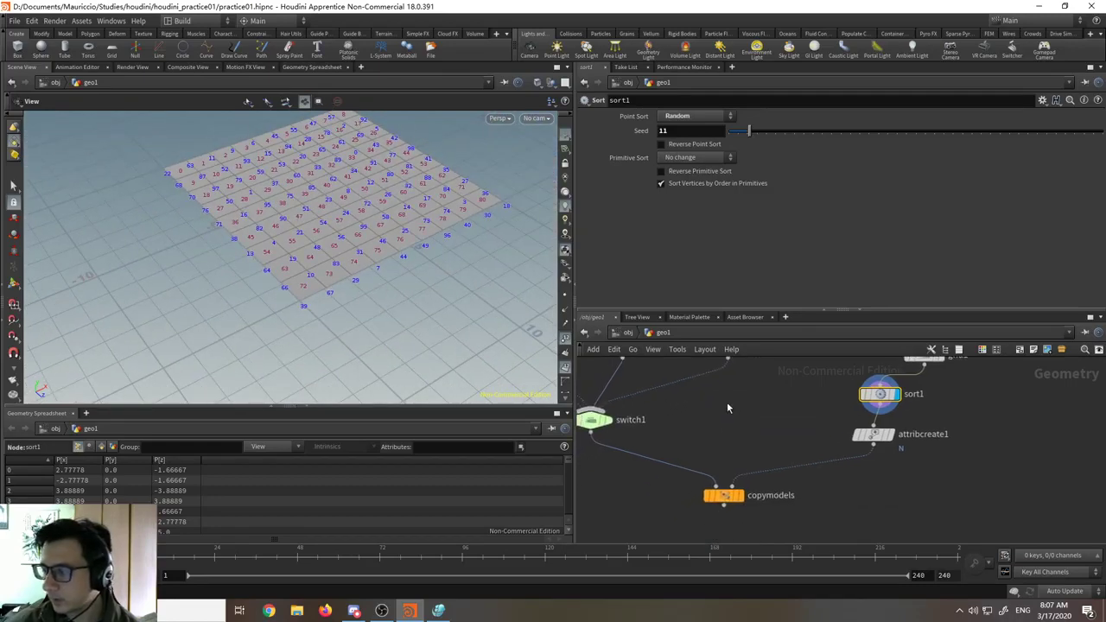
left_click(738, 493)
left_click_drag(725, 495, 713, 499)
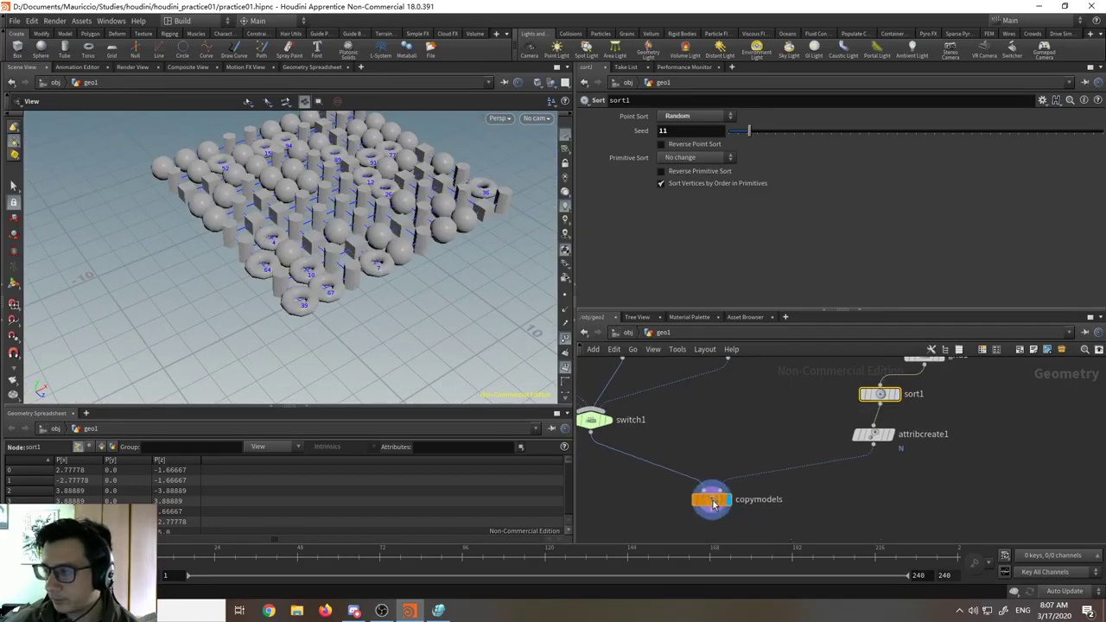
middle_click_drag(696, 406, 729, 441)
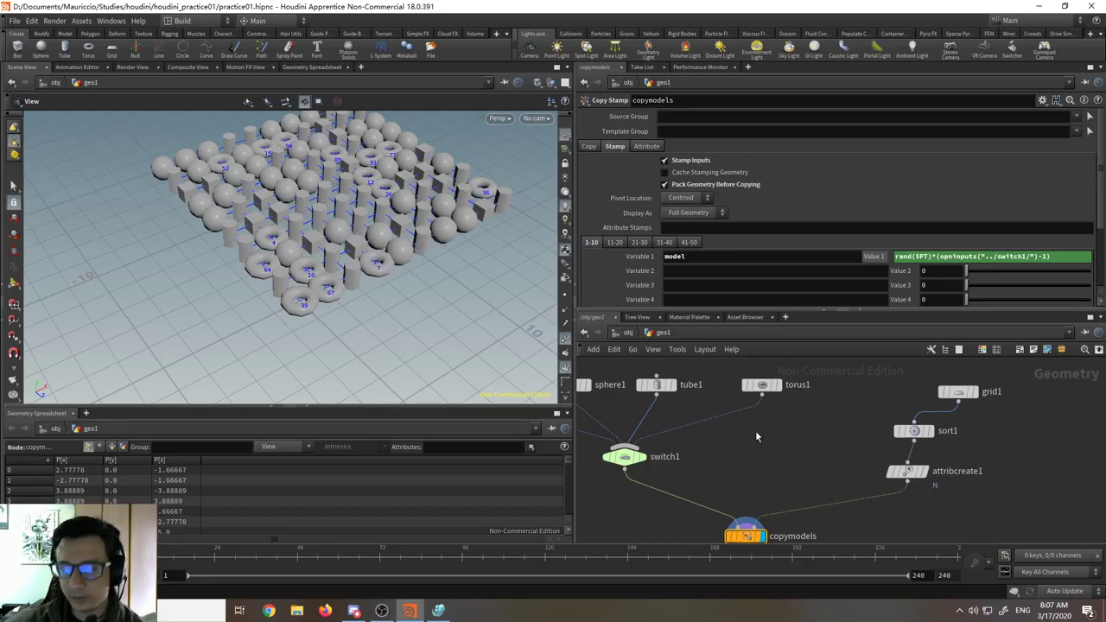
- Add a File node to the network just above the box1 primitive
scroll(775, 466, "down", 2)
left_click_drag(659, 422, 867, 462)
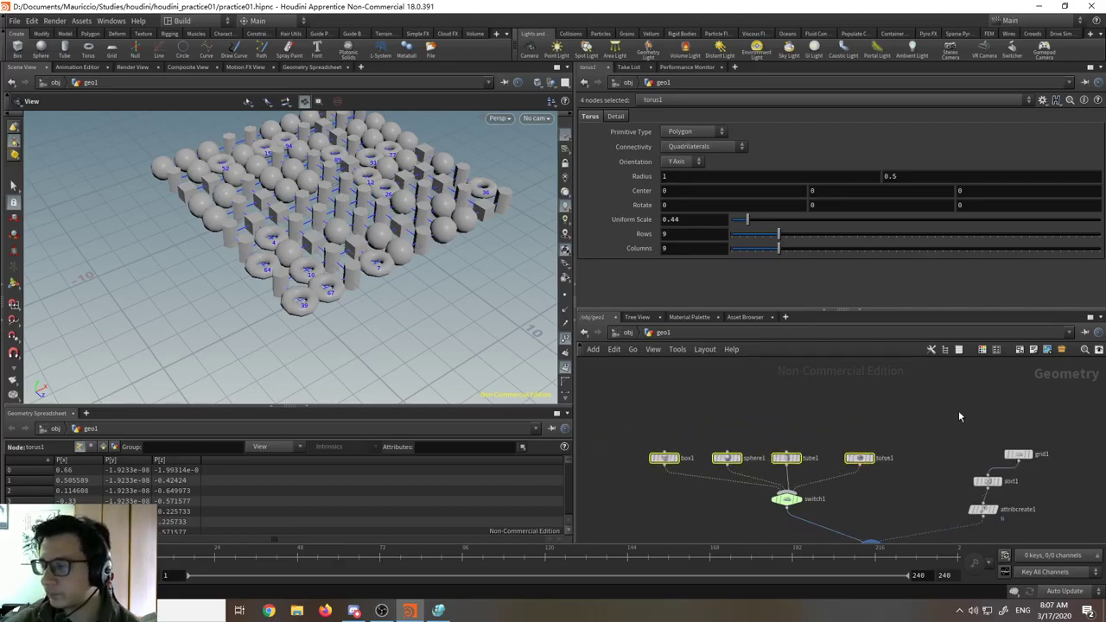
left_click(765, 426)
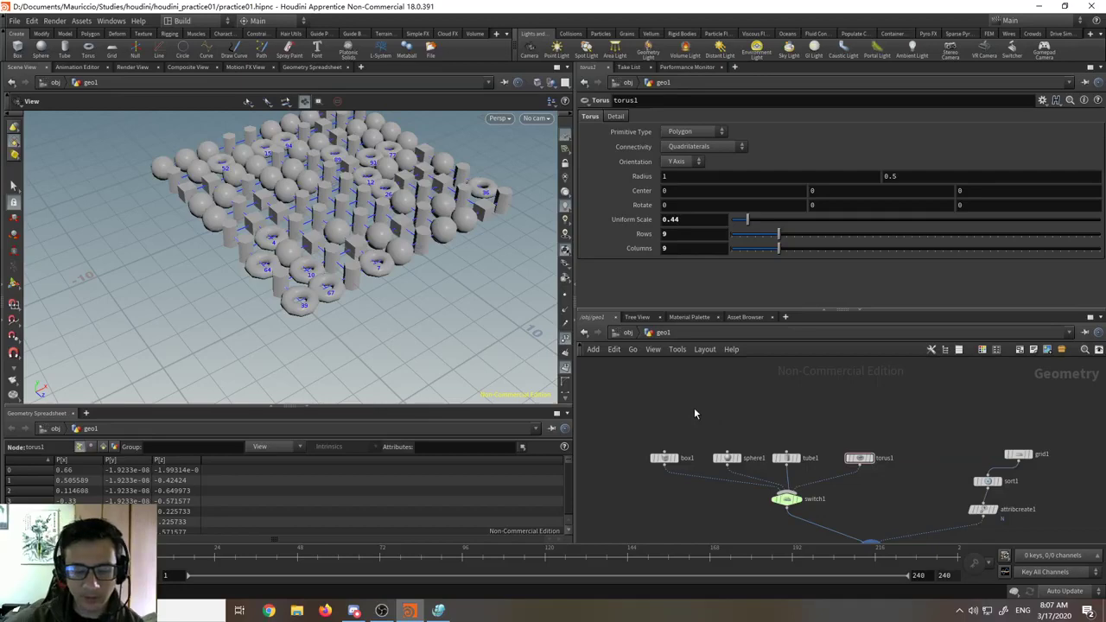
key("Tab")
type("file")
key("Return")
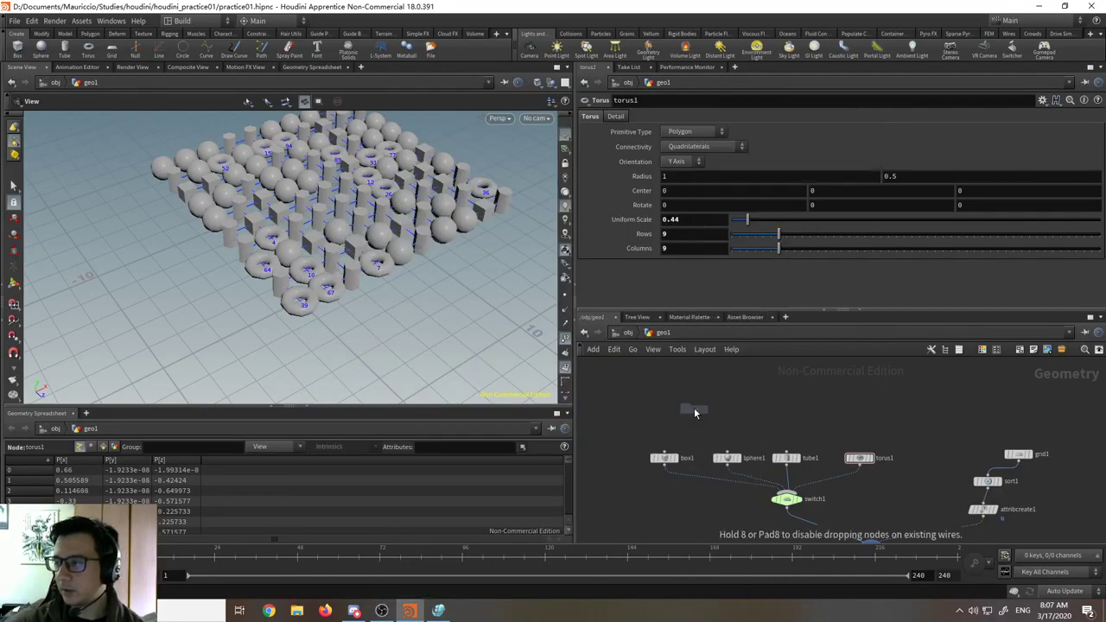
left_click(694, 409)
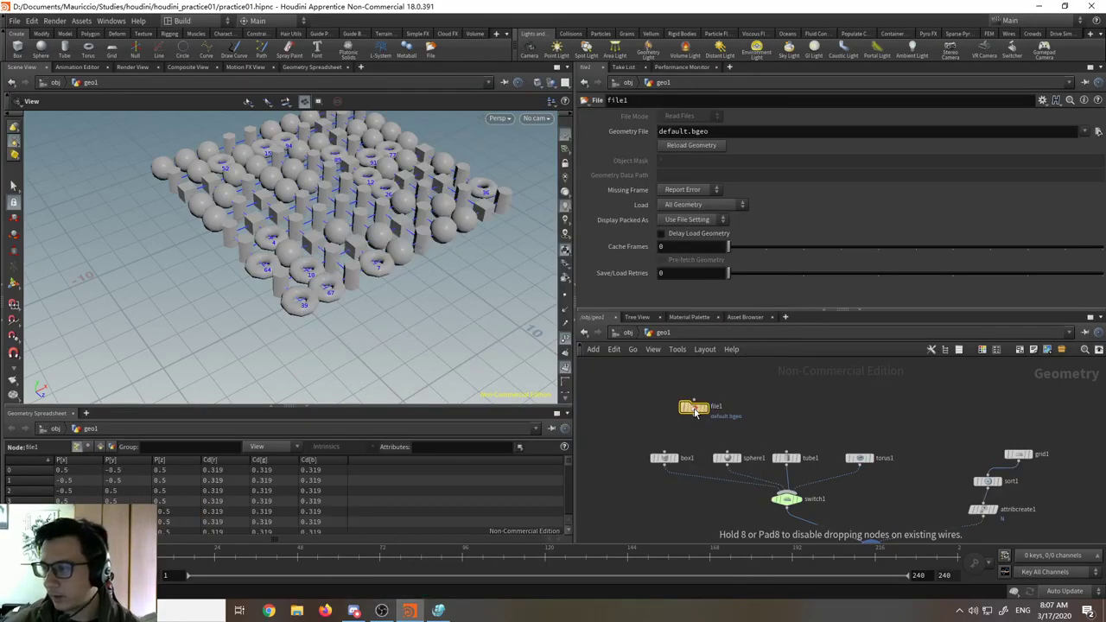
left_click_drag(694, 411, 656, 424)
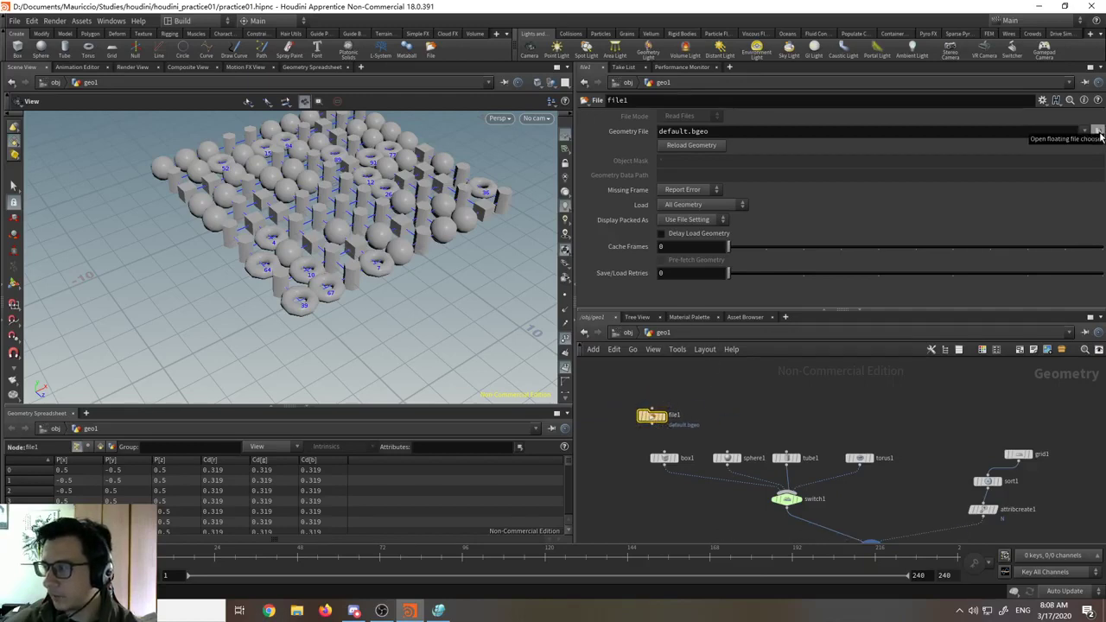
- Load the granite rock model Aset_rock_granite_M_qlEdX_LOD0.fbx from the rock_granite_qlEdX folder into file1
left_click(1098, 132)
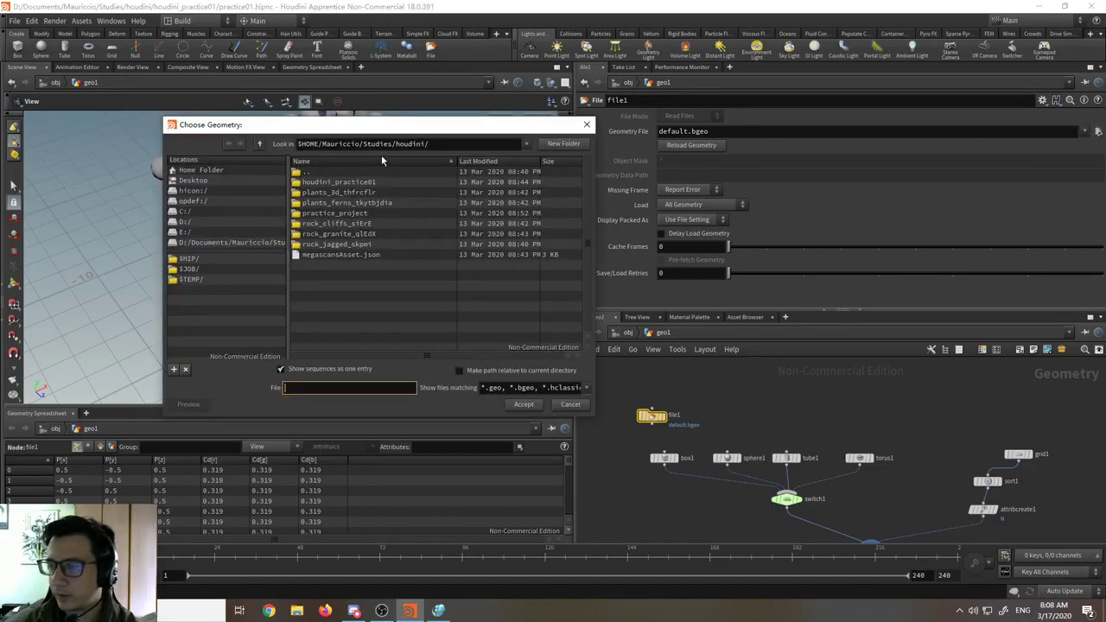
double_click(346, 232)
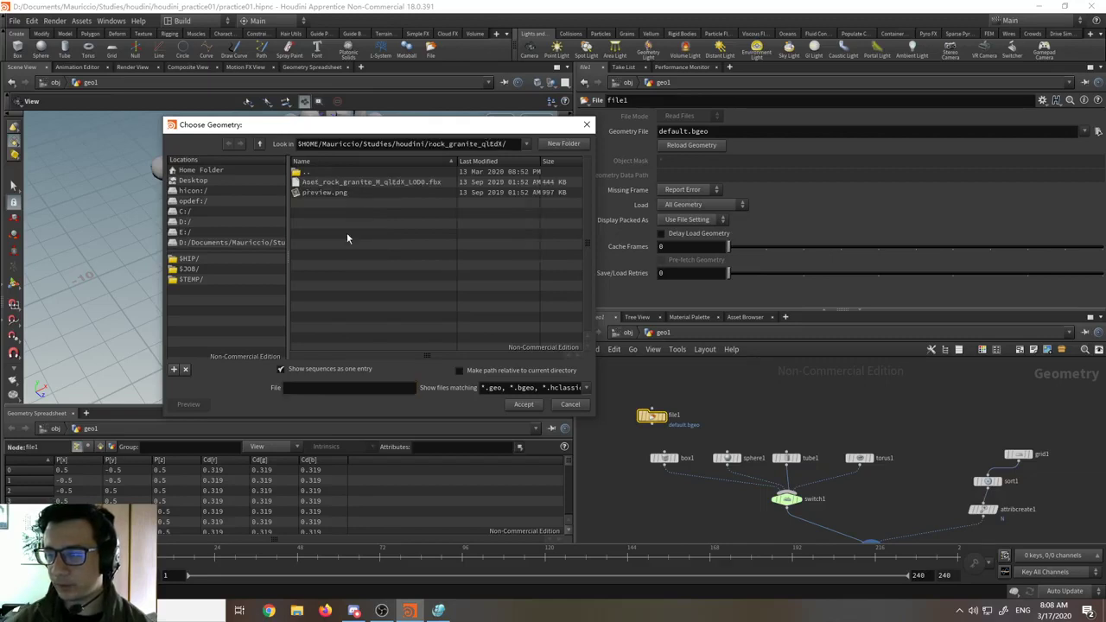
double_click(346, 181)
- Replace box1 with the rock by wiring file1 into switch1, deleting box1 and placing file1 beside sphere1
middle_click_drag(640, 475, 635, 423)
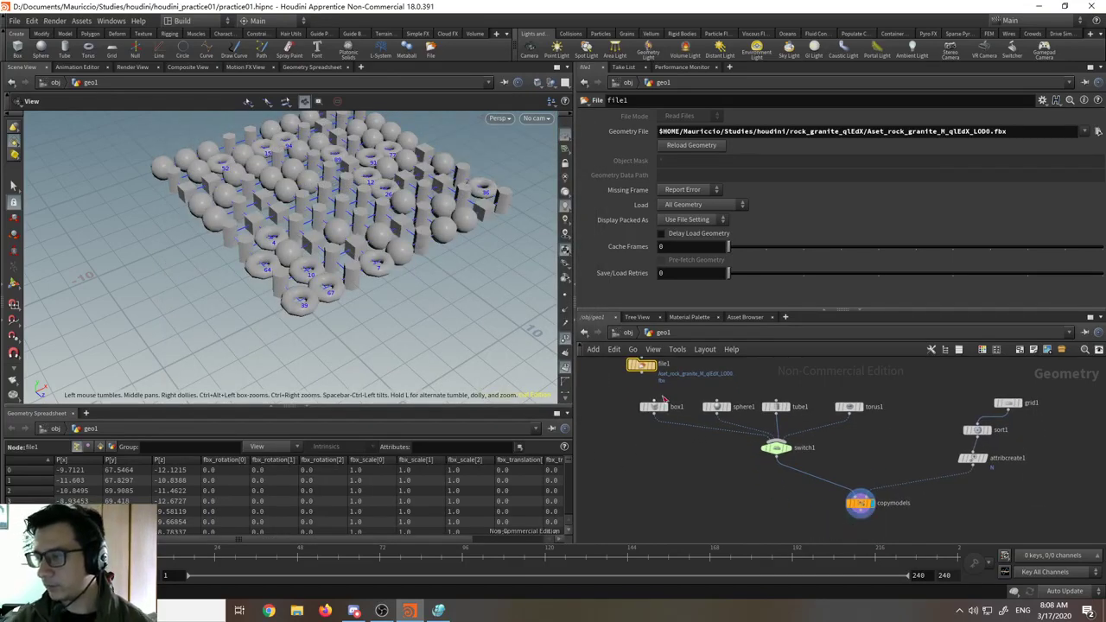
left_click(654, 406)
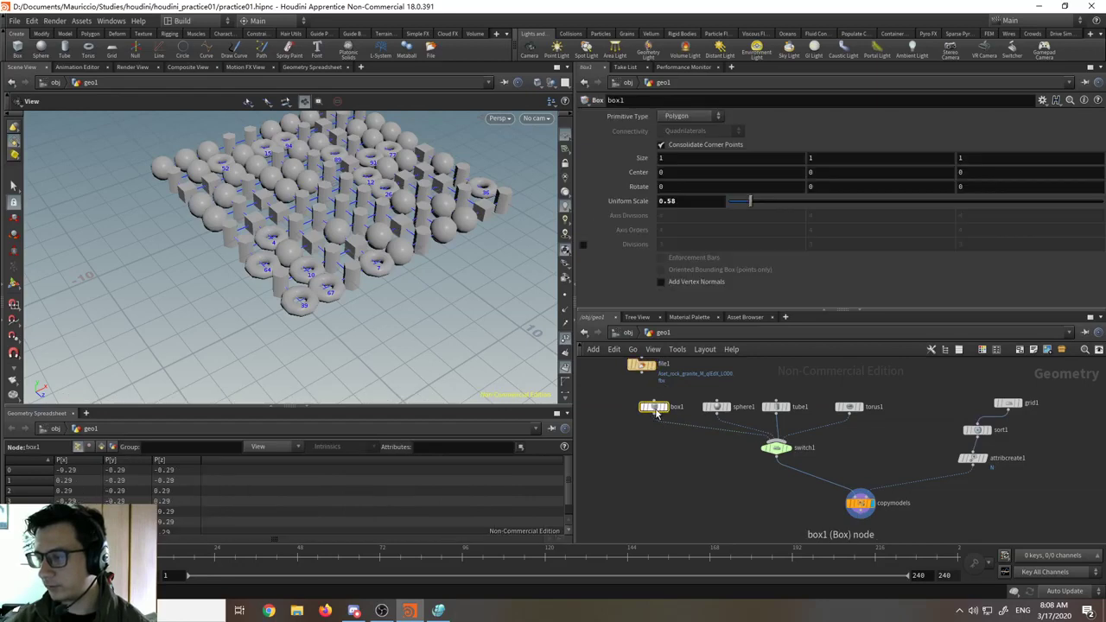
left_click_drag(654, 412, 765, 447)
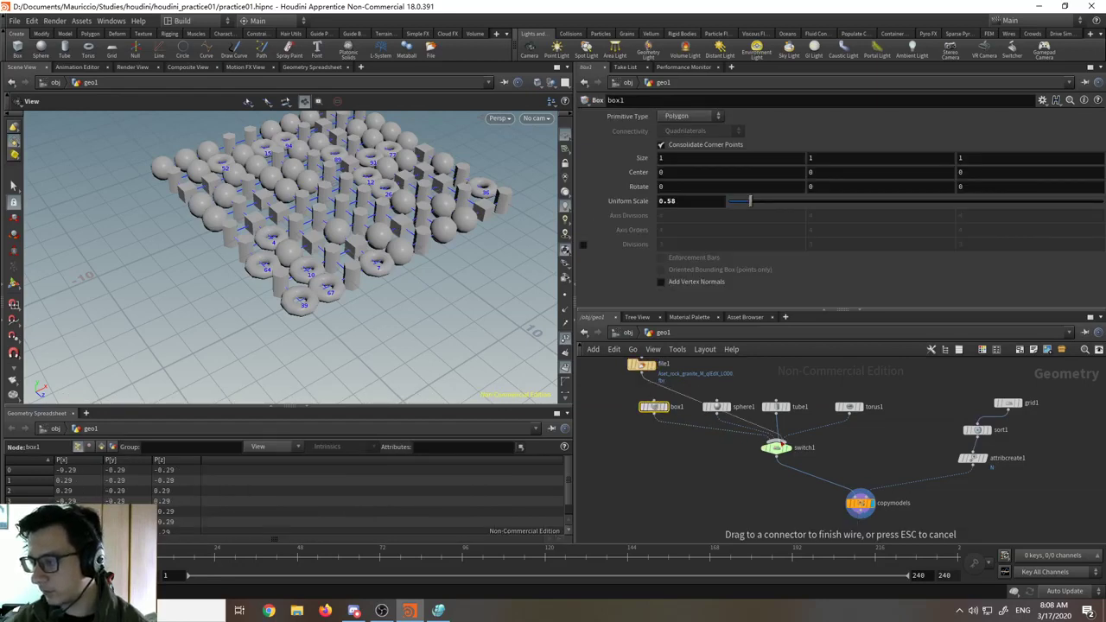
left_click(751, 444)
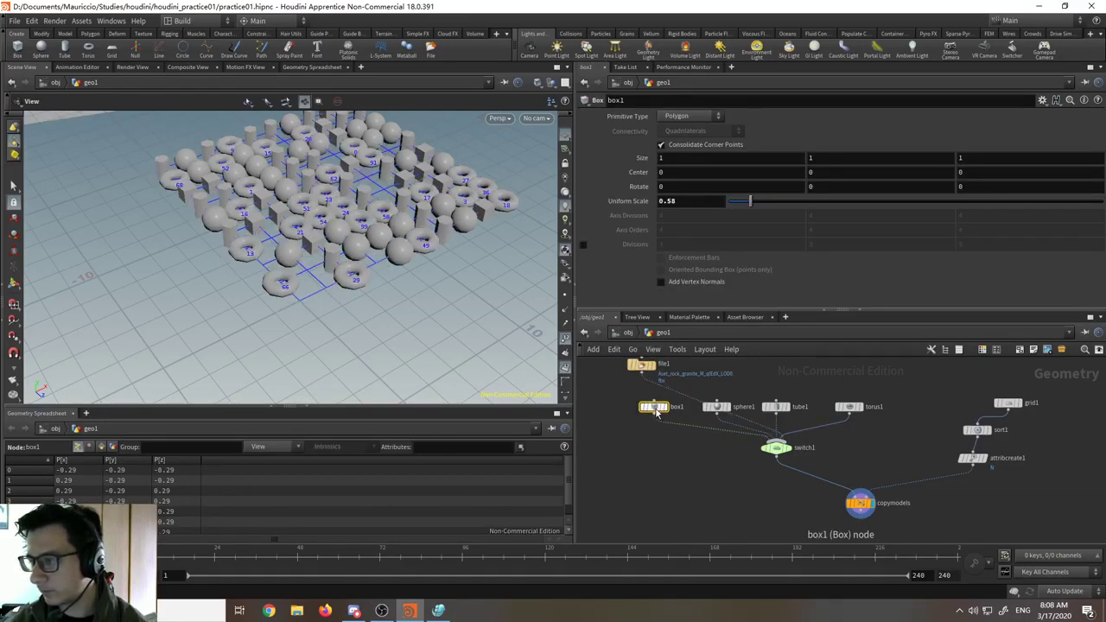
key("Delete")
left_click_drag(641, 364, 644, 421)
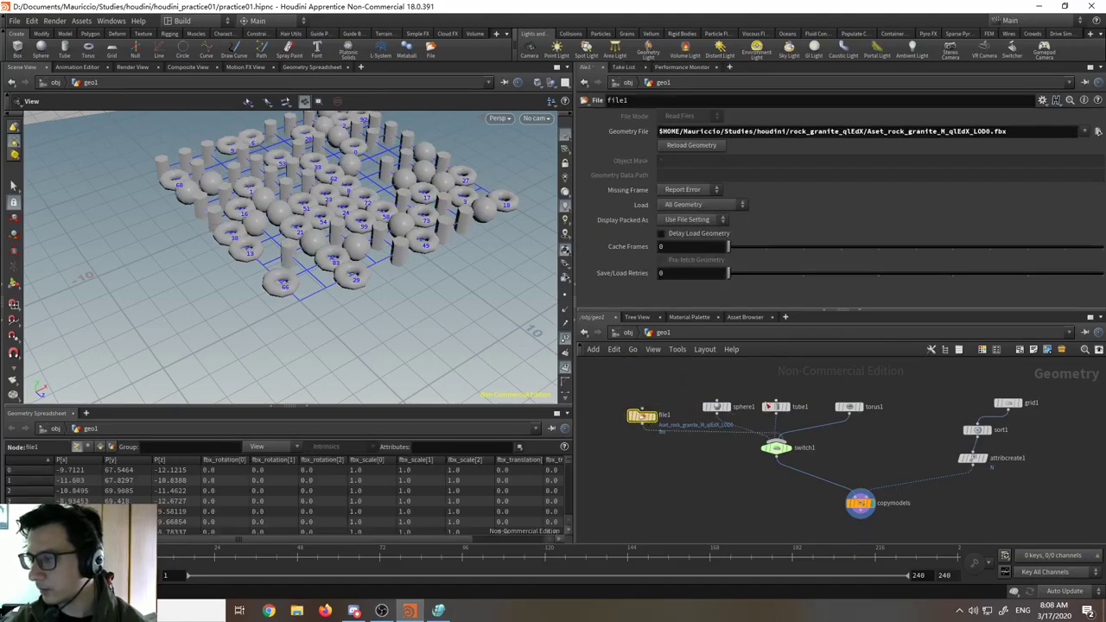
- Check the rock's size against the copies, and move file1 to the first place in the input order of switch1
middle_click_drag(435, 245, 441, 294)
right_click_drag(440, 294, 424, 416)
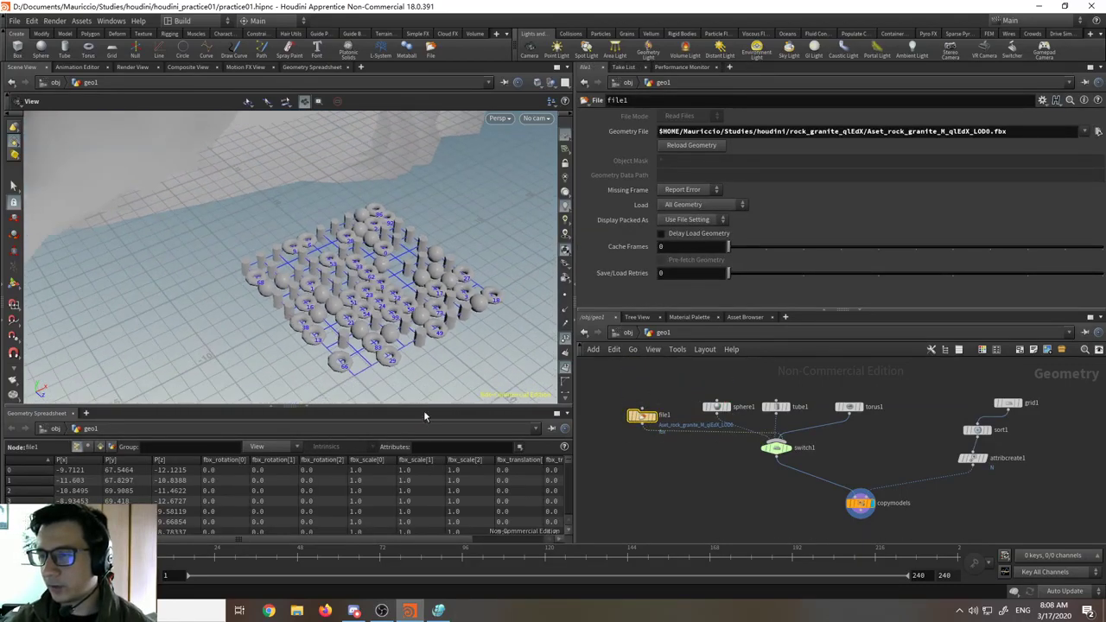
left_click_drag(419, 372, 381, 194)
left_click_drag(405, 234, 371, 229)
right_click_drag(372, 229, 361, 541)
scroll(643, 411, "up", 3)
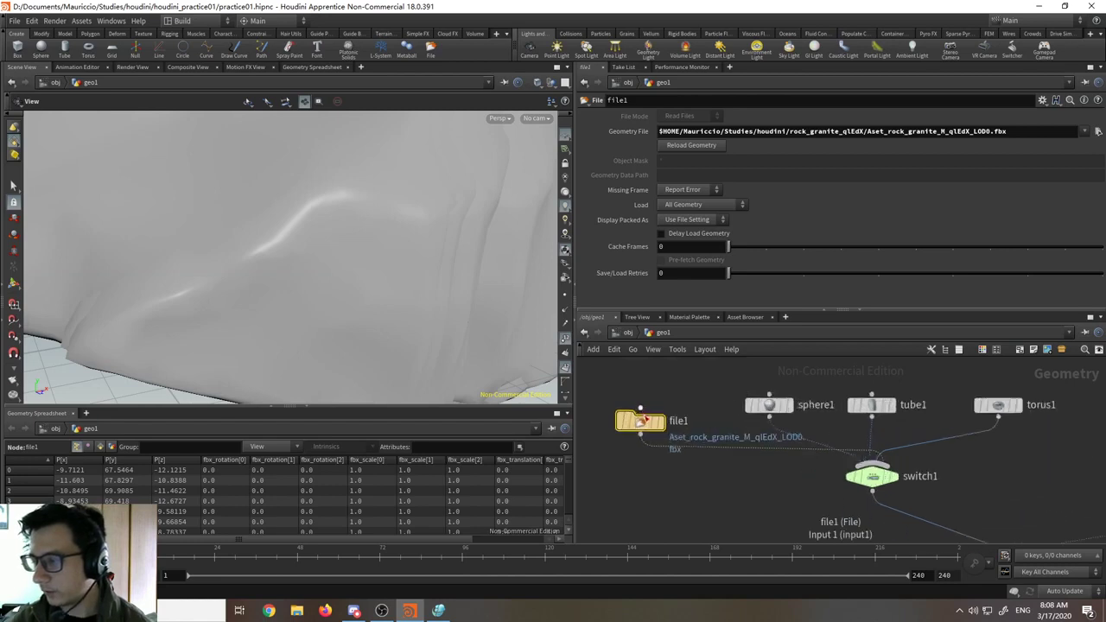
left_click_drag(643, 417, 636, 371)
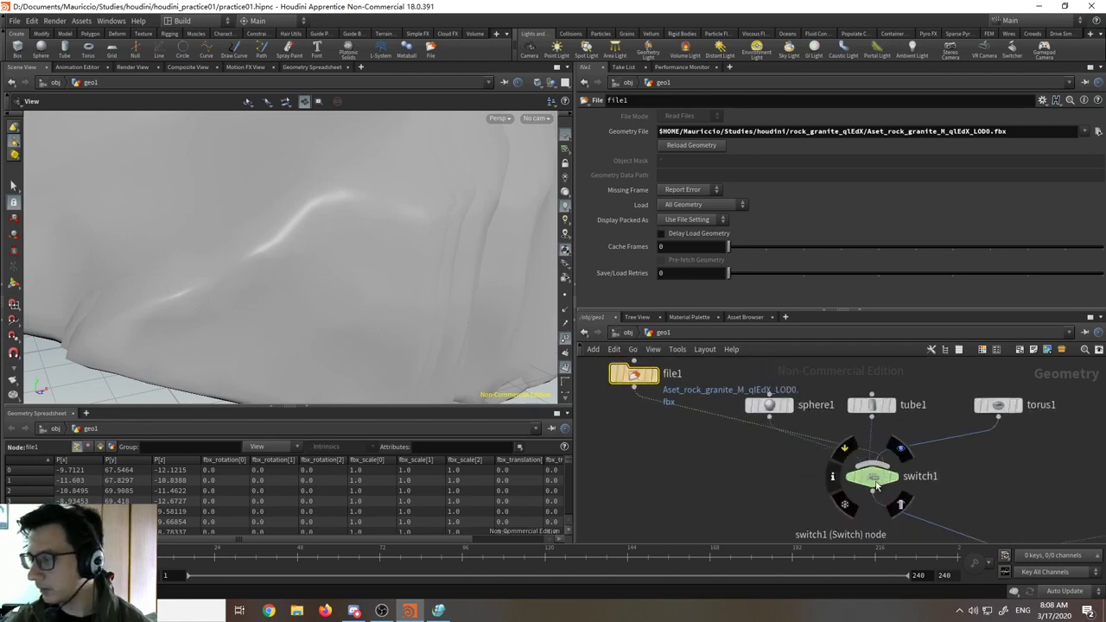
left_click(872, 476)
left_click_drag(582, 172, 583, 147)
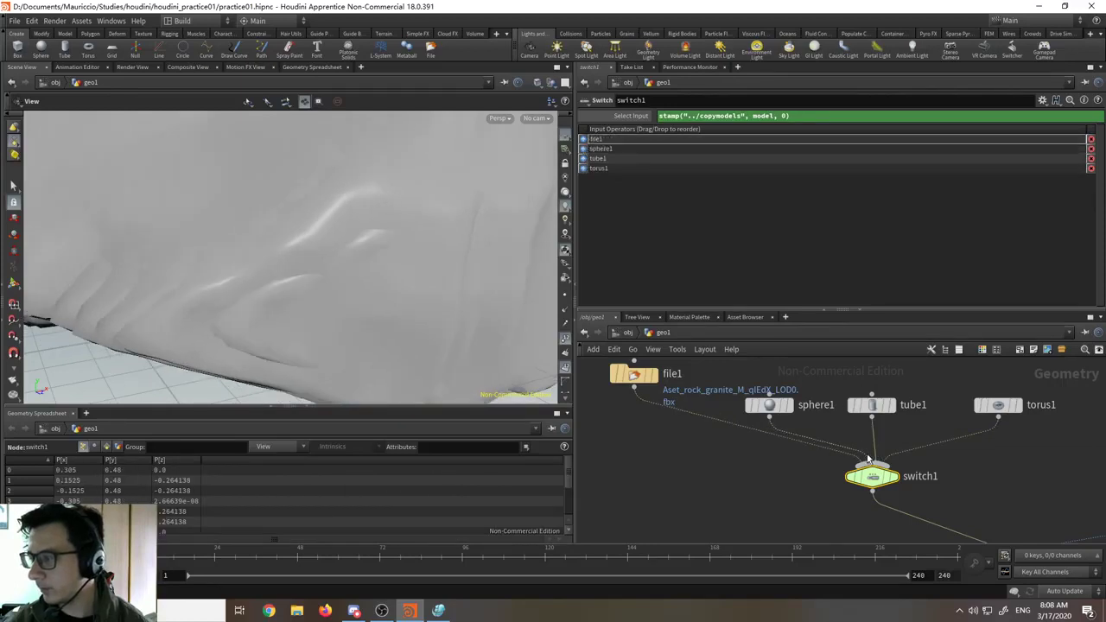
- Move file1 farther from sphere1 in the network to make room beneath it, and check the full rock in the viewport
middle_click_drag(706, 454, 735, 453)
left_click_drag(663, 377, 634, 408)
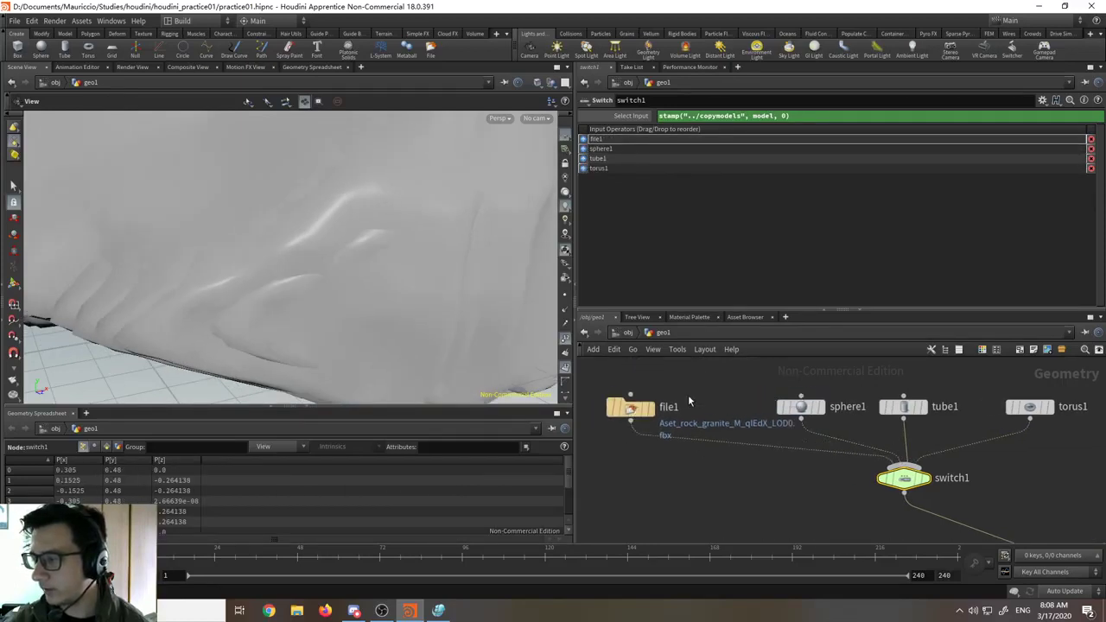
right_click_drag(391, 299, 383, 378)
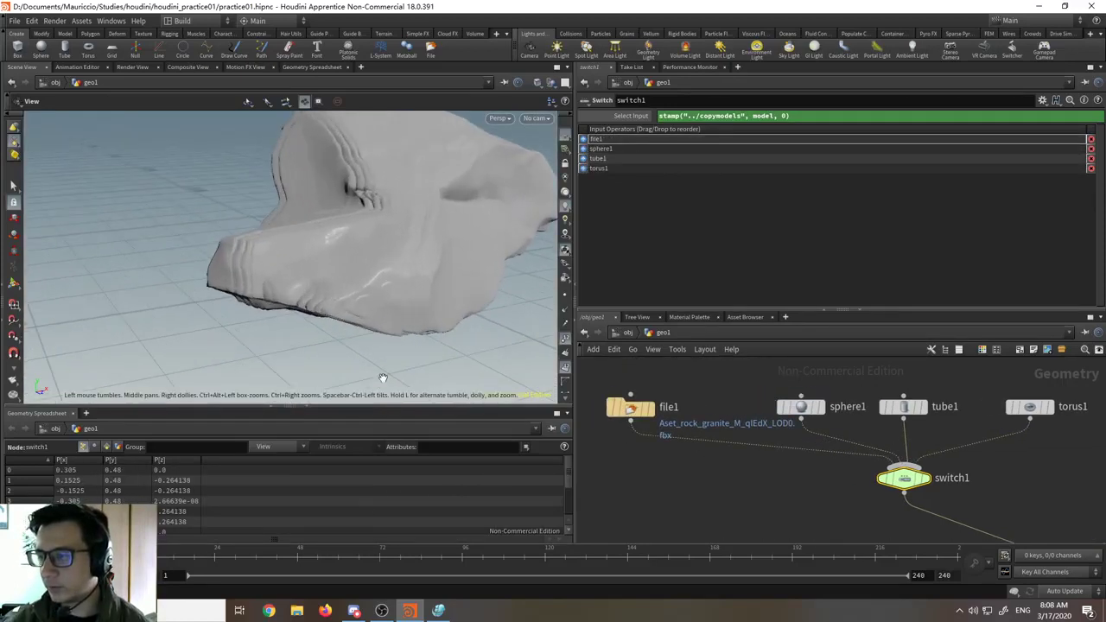
left_click_drag(383, 377, 403, 346)
left_click_drag(633, 409, 619, 396)
left_click(618, 397)
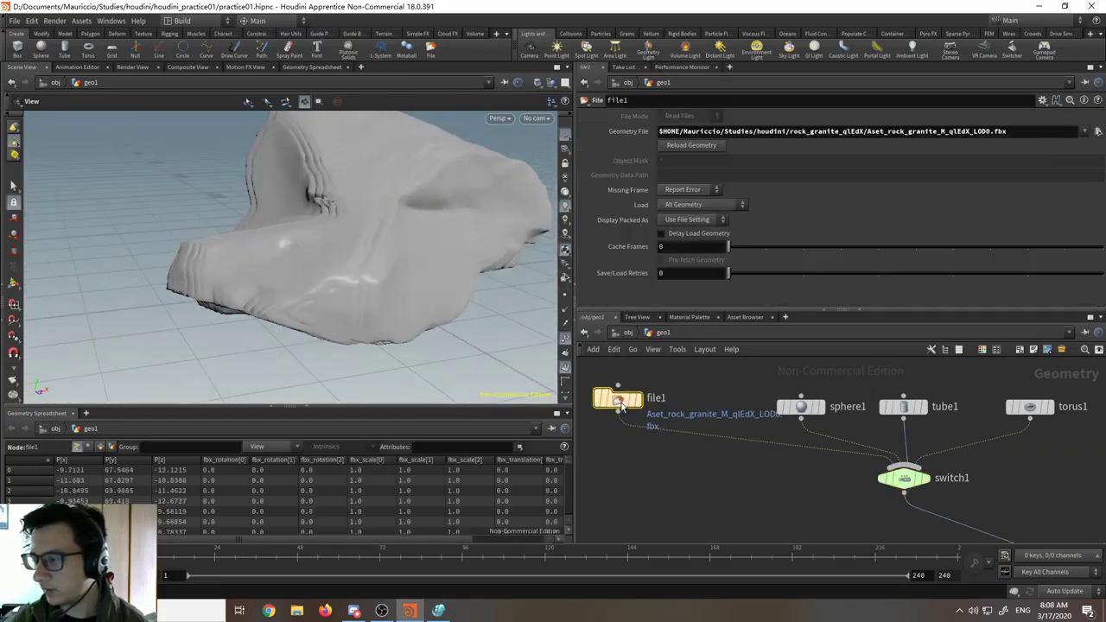
- Insert a Transform node on the wire between file1 and switch1, placing it just below file1
left_click_drag(690, 455, 721, 434)
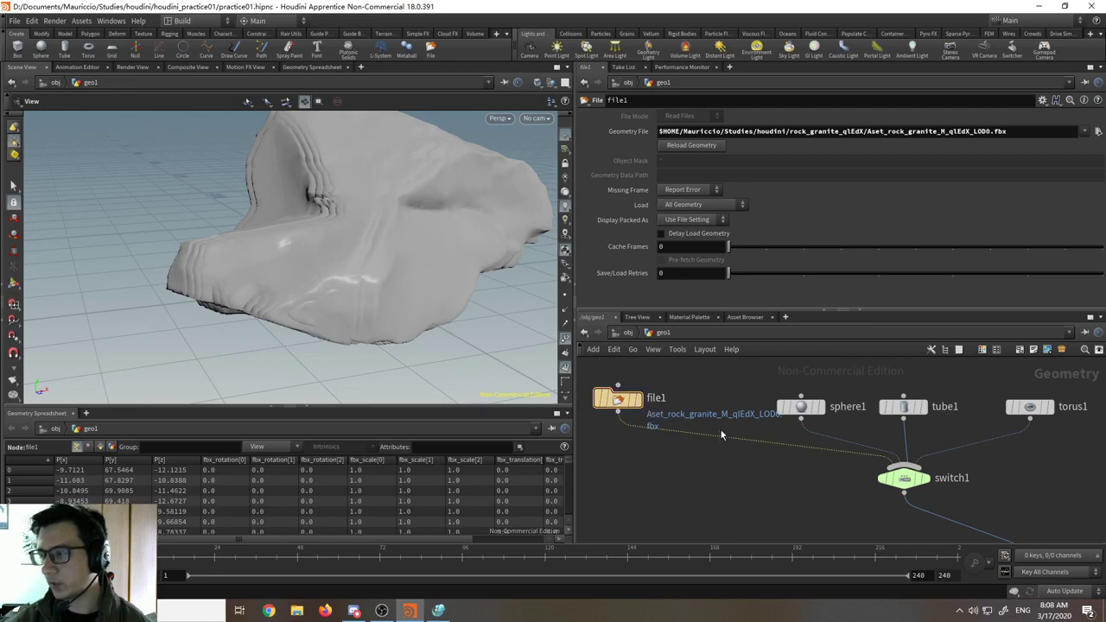
key("Tab")
type("tran")
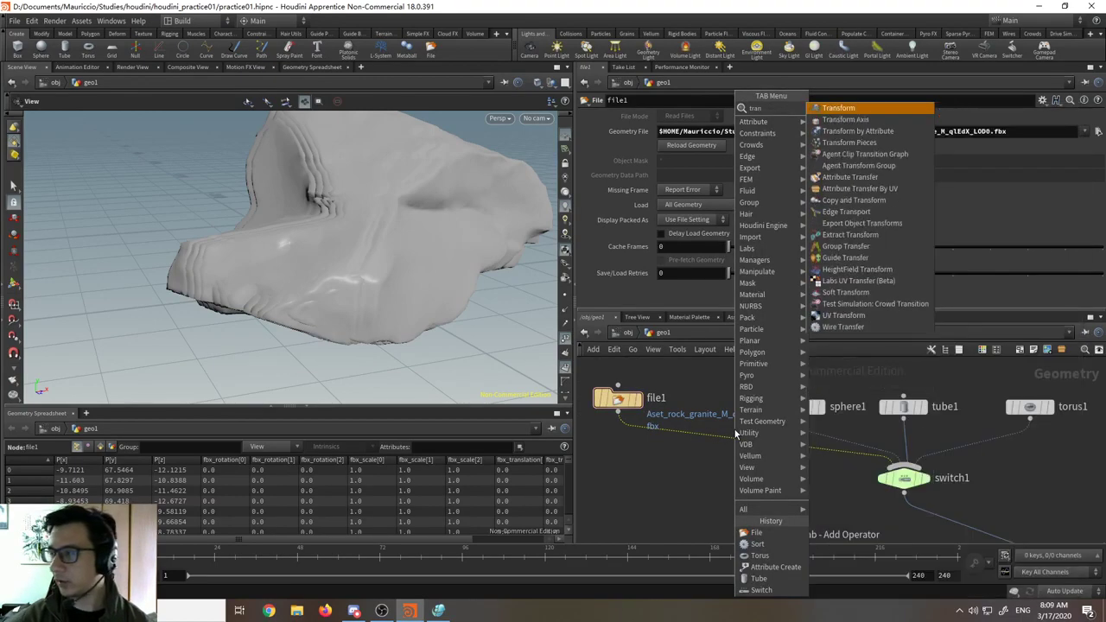
key("Return")
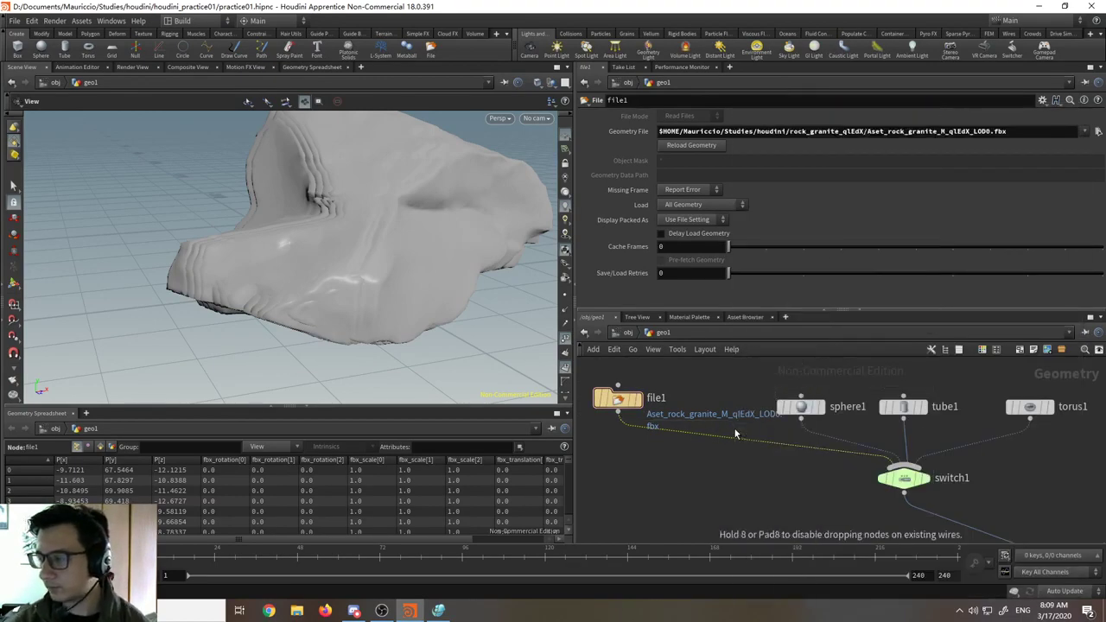
left_click(729, 432)
left_click_drag(722, 443, 691, 458)
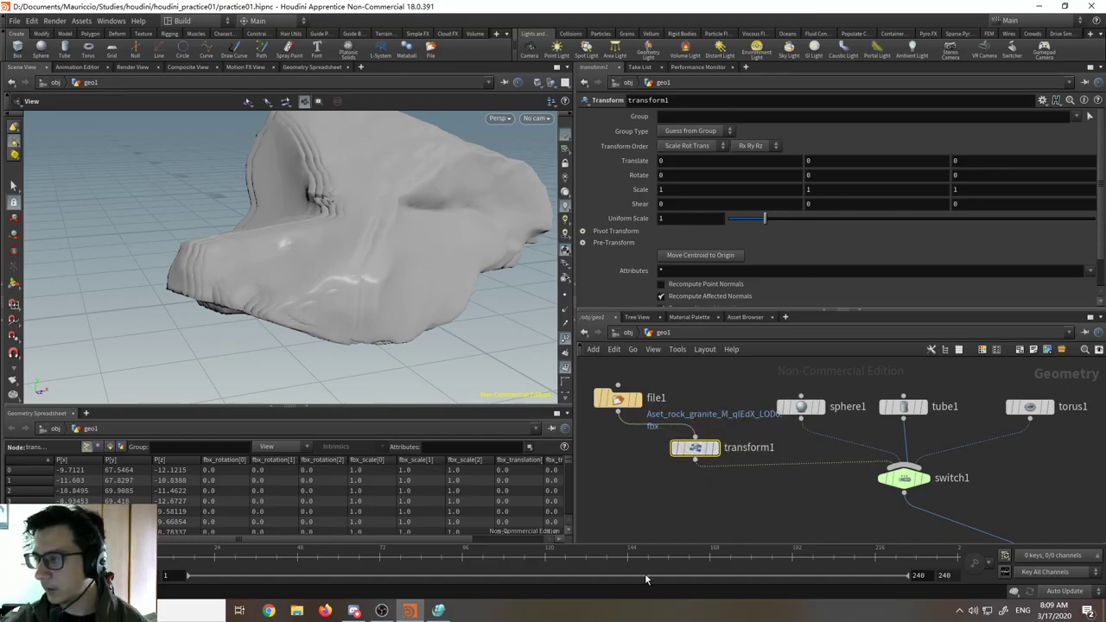
- Scale the rock down by setting the uniform scale of transform1 to 0.19
left_click_drag(757, 222, 735, 224)
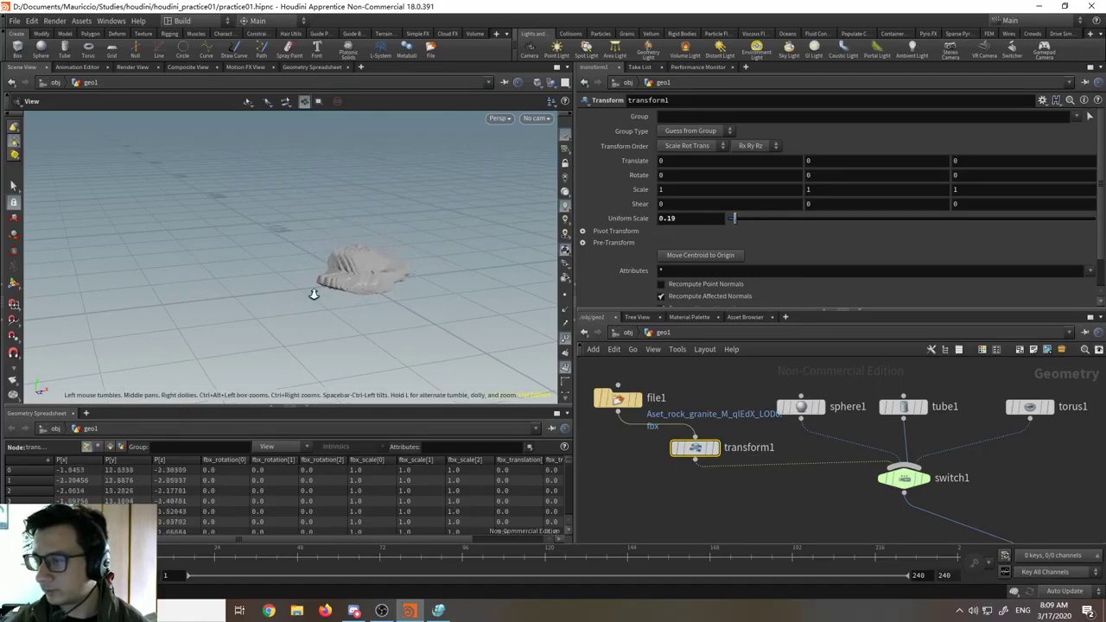
scroll(346, 294, "up", 8)
left_click_drag(364, 292, 424, 294)
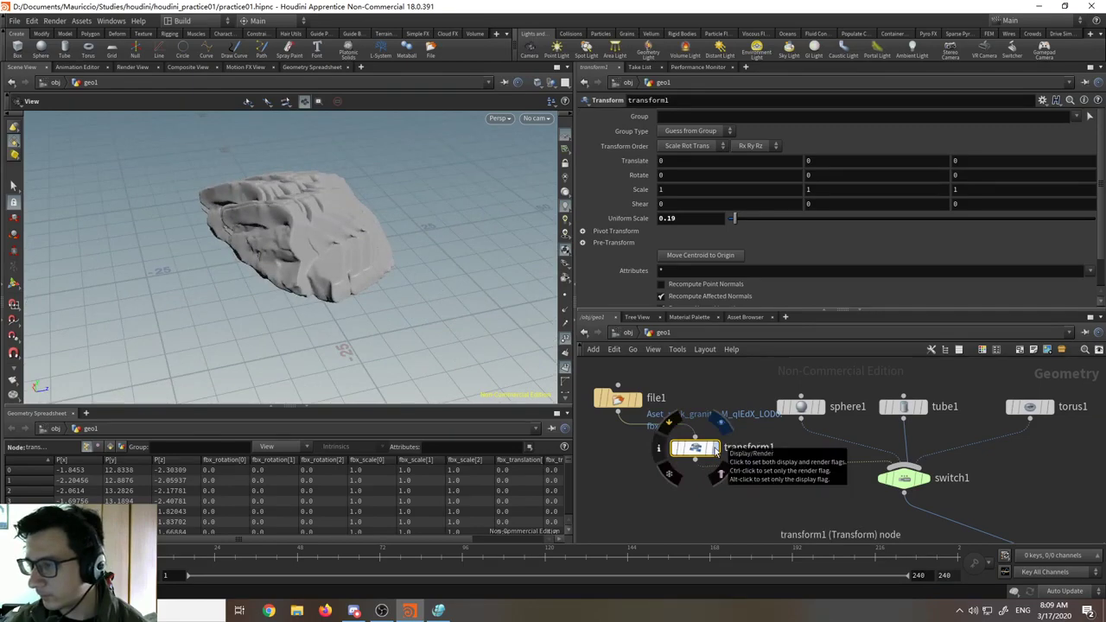
- Display the output of transform1 and turn off the coloured component markers covering the rock in the viewport
left_click(715, 450)
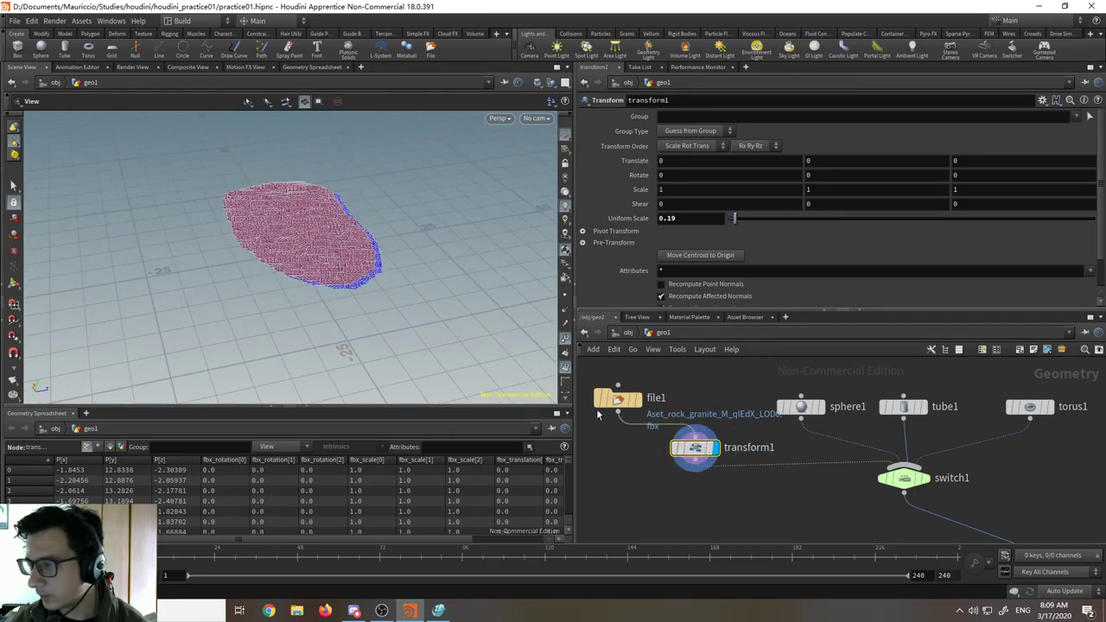
left_click(568, 370)
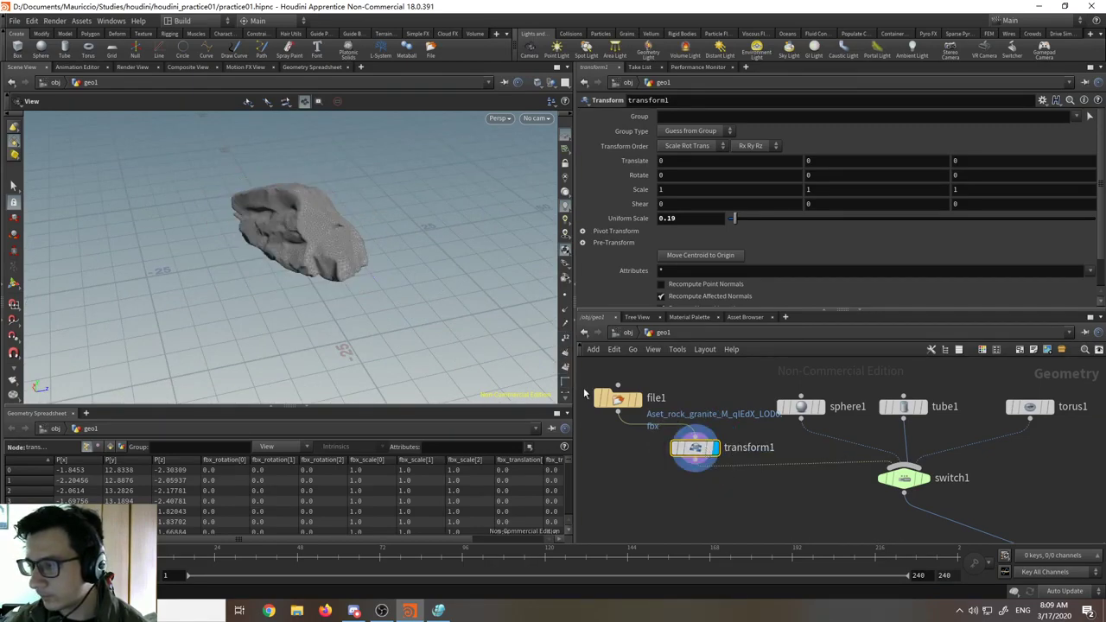
left_click_drag(370, 293, 353, 272)
right_click_drag(352, 272, 355, 214)
left_click_drag(354, 214, 467, 220)
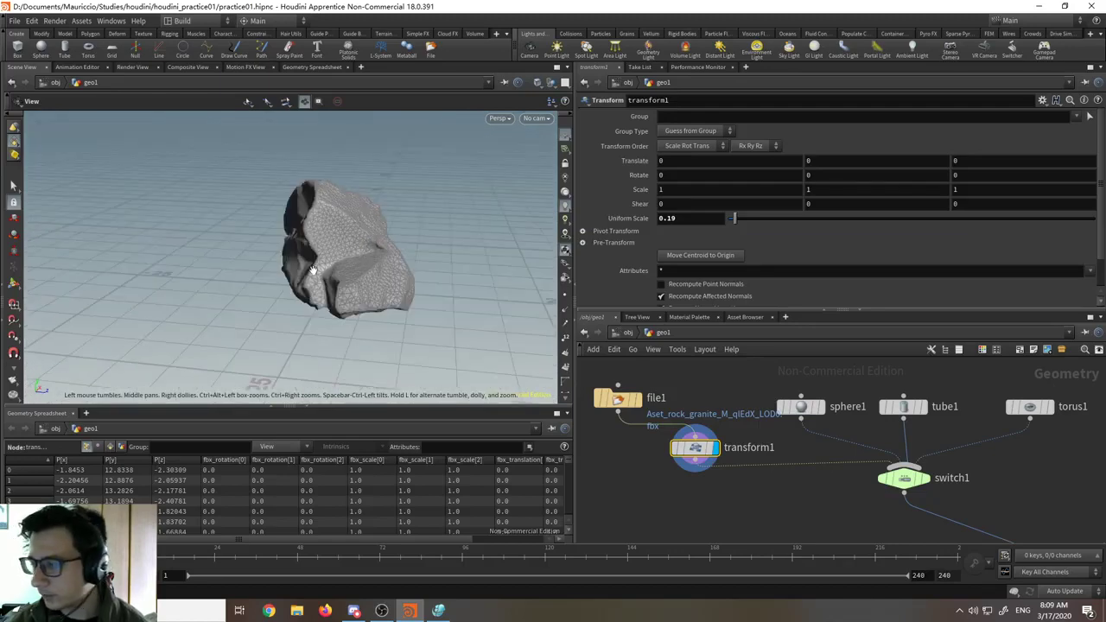
- Examine the scaled rock's mesh density and its size against the ground grid using wireframe display
mouse_move(929, 482)
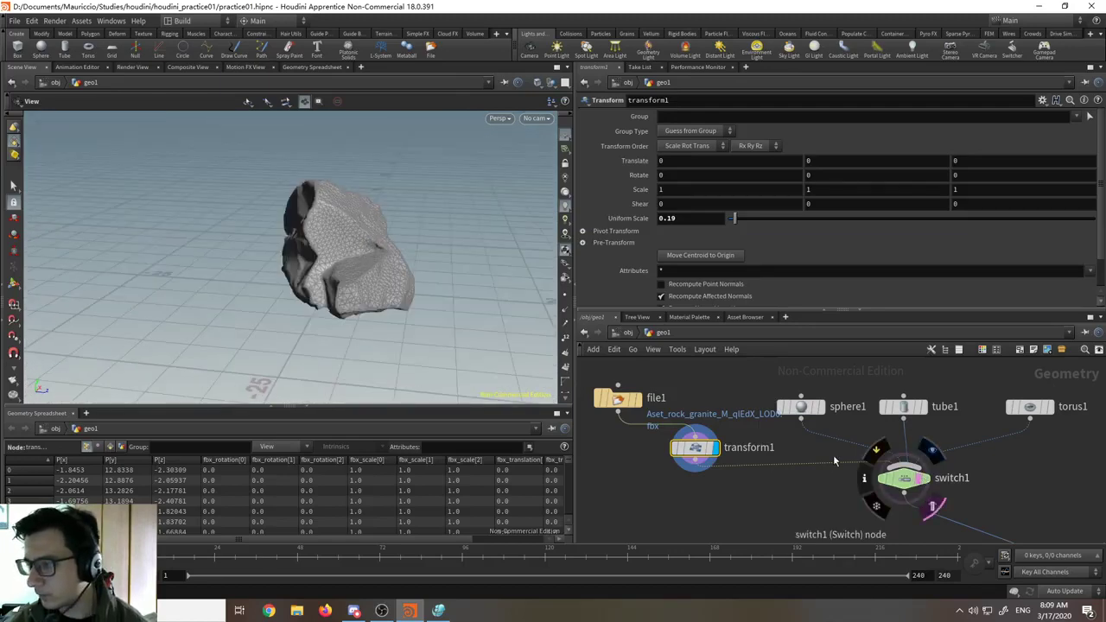
key("w")
left_click_drag(343, 308, 369, 287)
right_click_drag(369, 287, 364, 361)
mouse_move(920, 479)
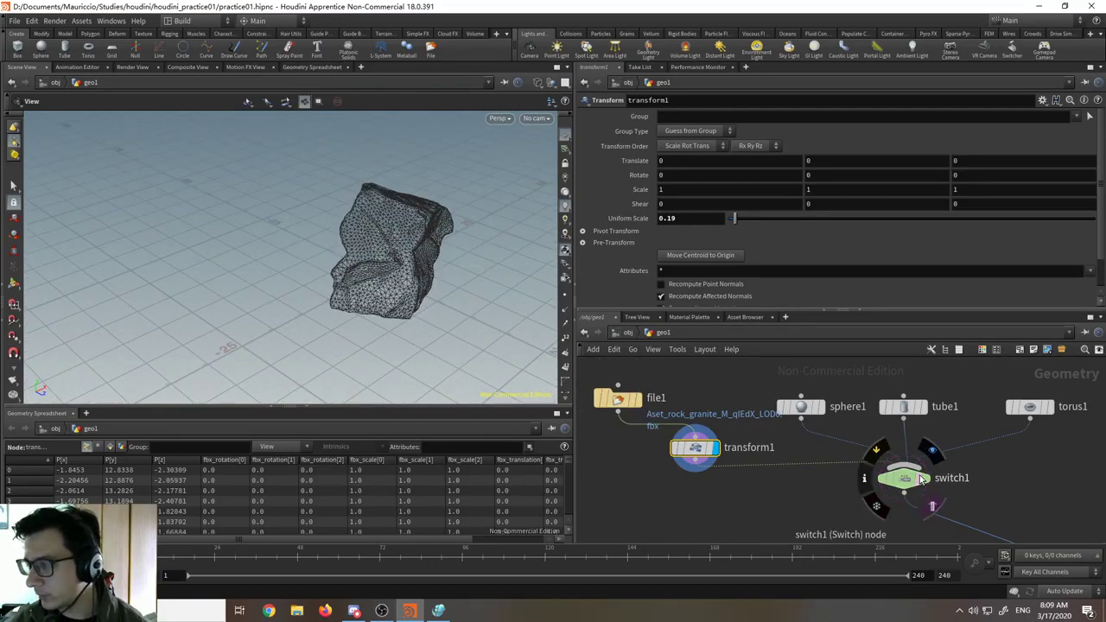
scroll(421, 317, "down", 3)
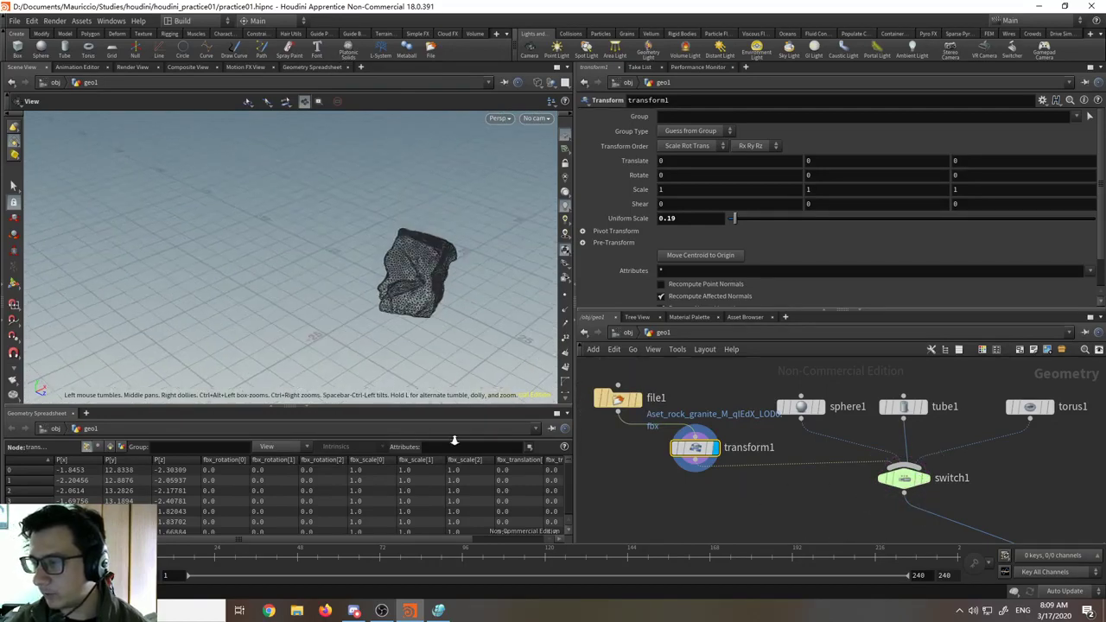
middle_click_drag(421, 317, 311, 272)
scroll(896, 457, "down", 5)
scroll(959, 449, "up", 3)
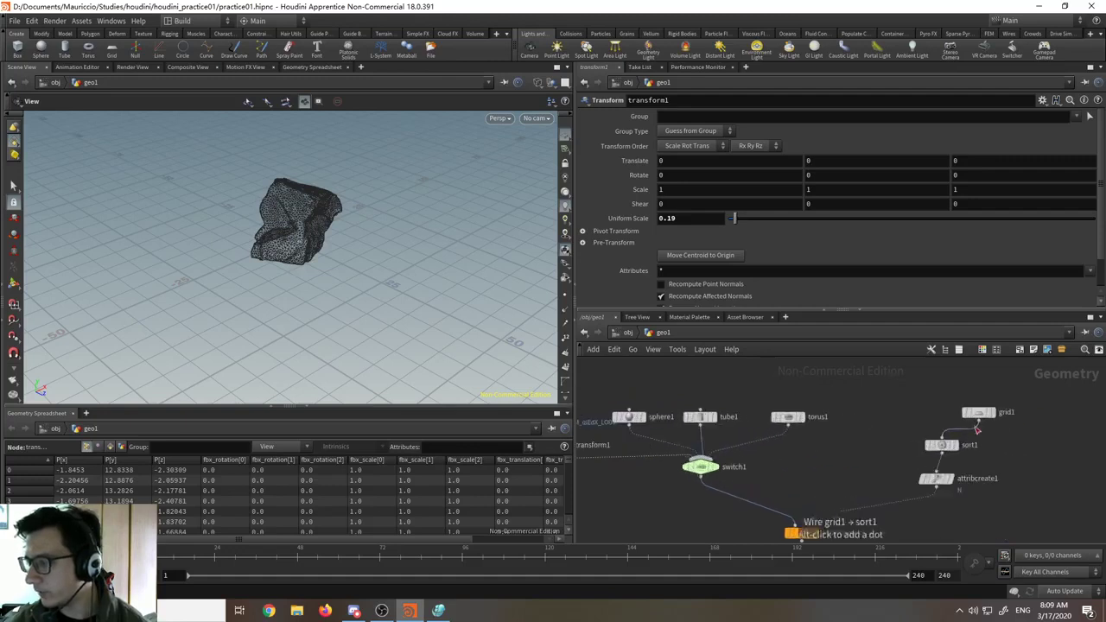
- Enlarge grid1 to a size of 100 by 100 and display the copymodels result
left_click(977, 412)
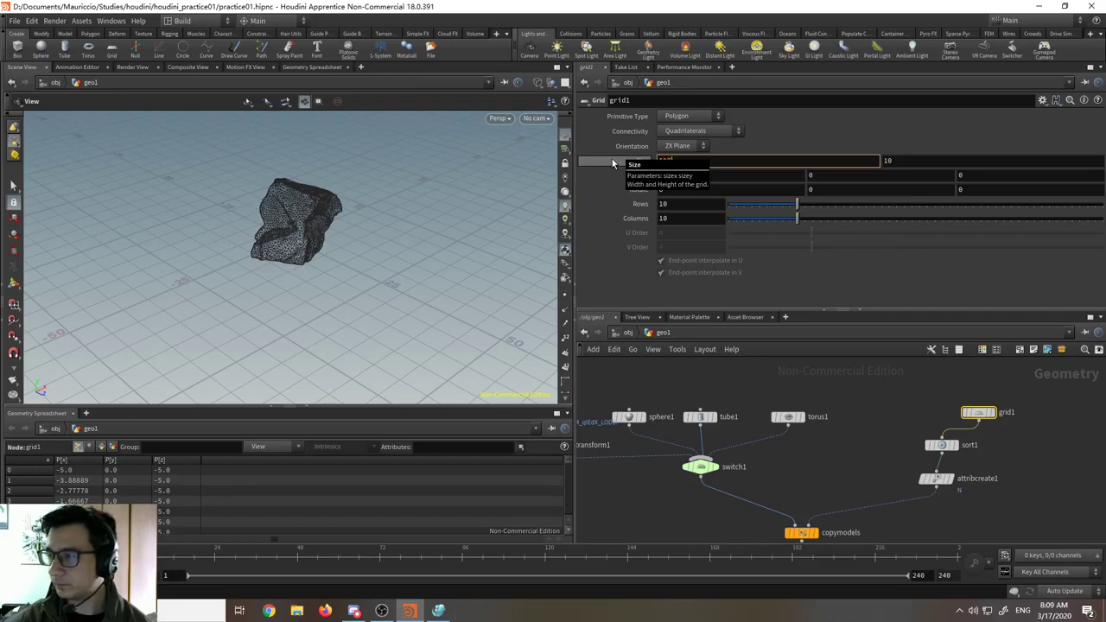
key("Tab")
type("100")
key("Return")
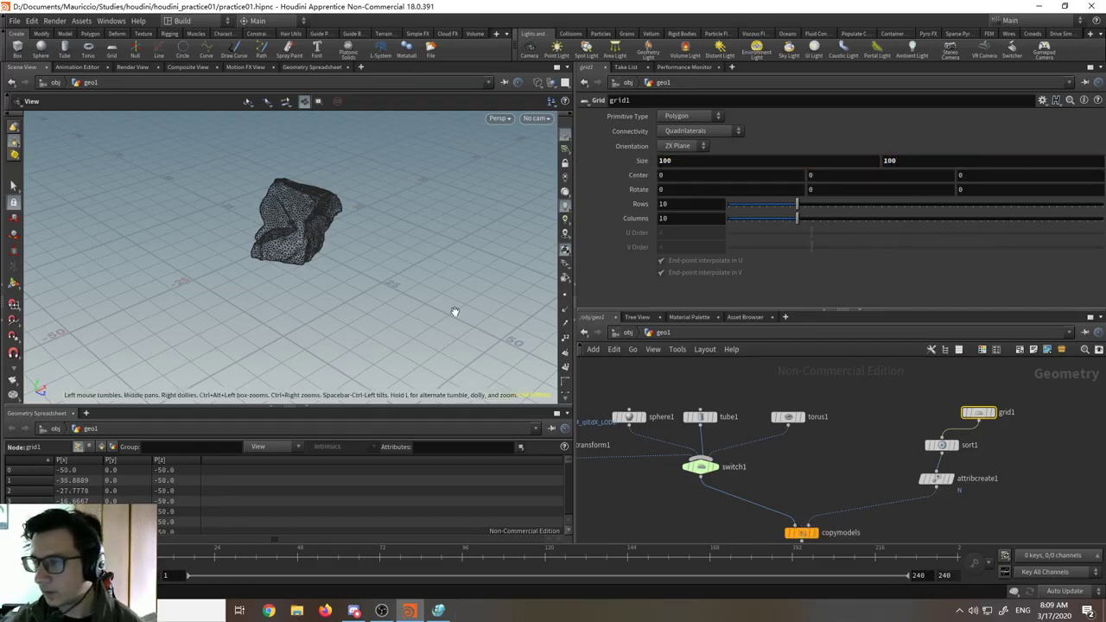
left_click_drag(337, 262, 406, 203)
middle_click_drag(767, 485, 850, 453)
left_click(901, 502)
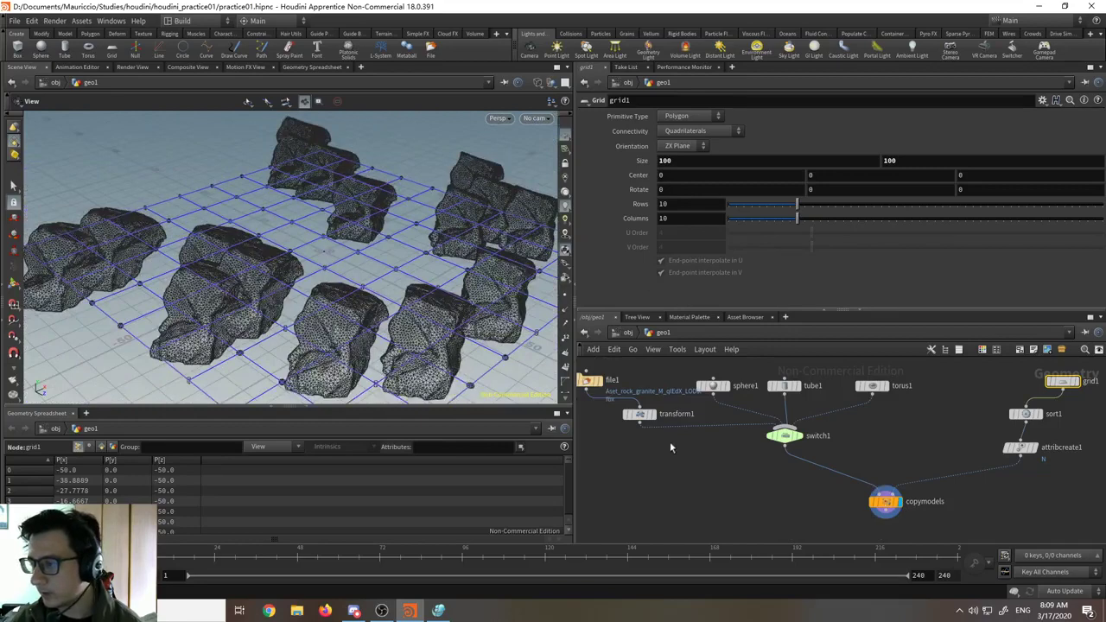
- Shrink the rock copies to a uniform scale of 0.09 in transform1 and show the copymodels result without wireframe
left_click(641, 415)
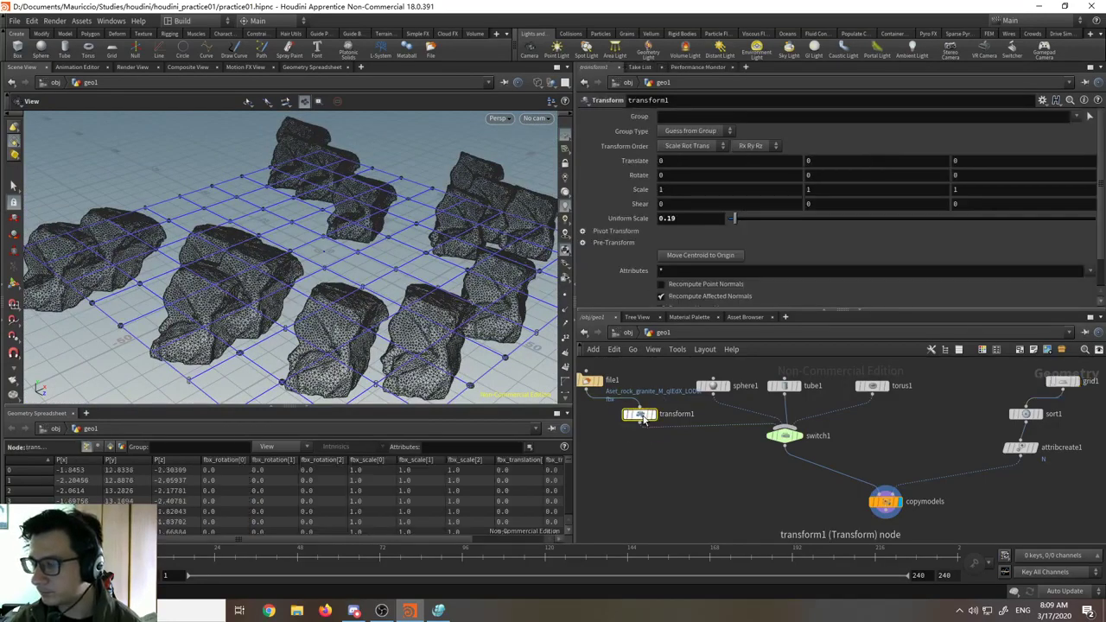
left_click_drag(736, 219, 731, 222)
mouse_move(329, 259)
left_mouse_down()
mouse_move(284, 271)
mouse_move(333, 278)
mouse_move(356, 329)
mouse_move(239, 302)
mouse_move(316, 279)
mouse_move(362, 303)
mouse_move(380, 285)
left_mouse_up()
key("w")
left_click_drag(795, 440, 791, 456)
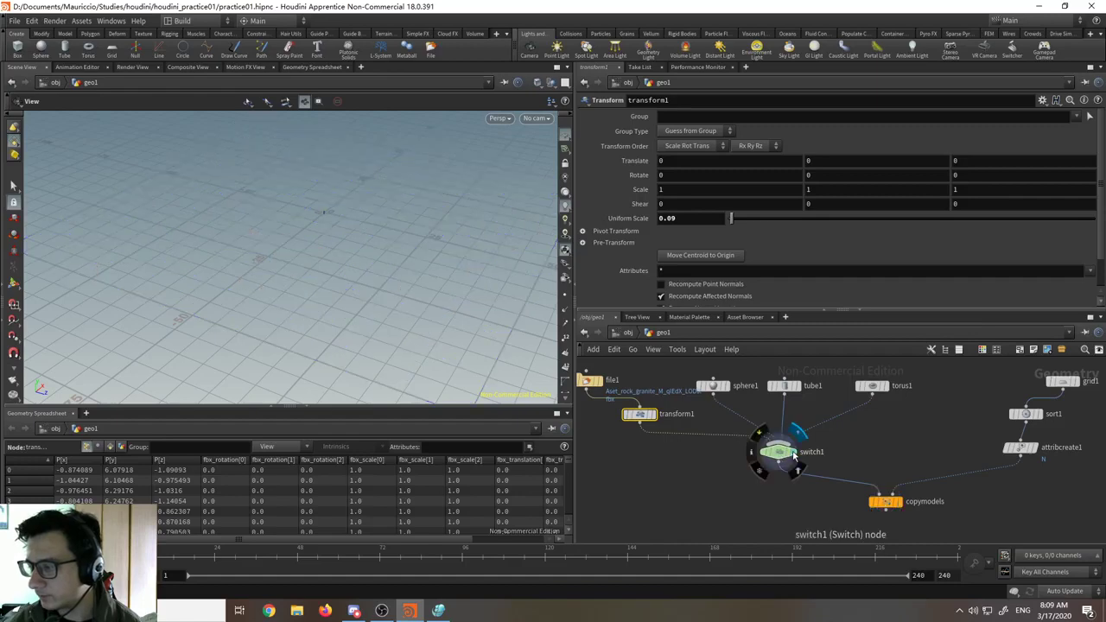
left_click(898, 503)
left_click_drag(362, 277, 392, 311)
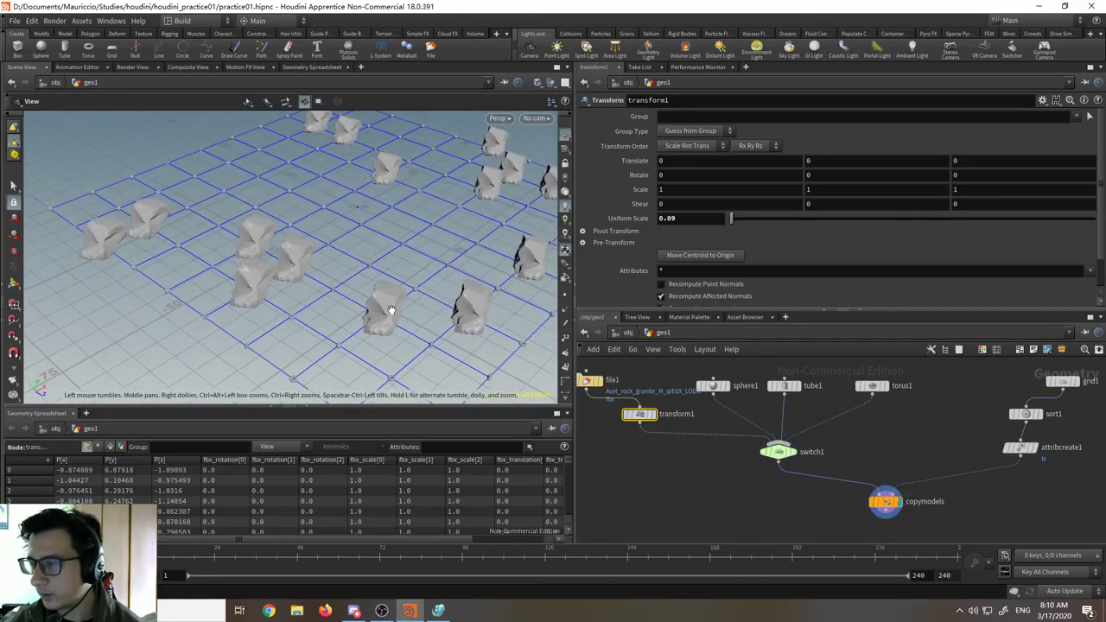
- Enlarge the primitives: set sphere1's uniform scale to 3.05, and tube1's radius scale to 0.951 and height to 5.91
left_click(713, 386)
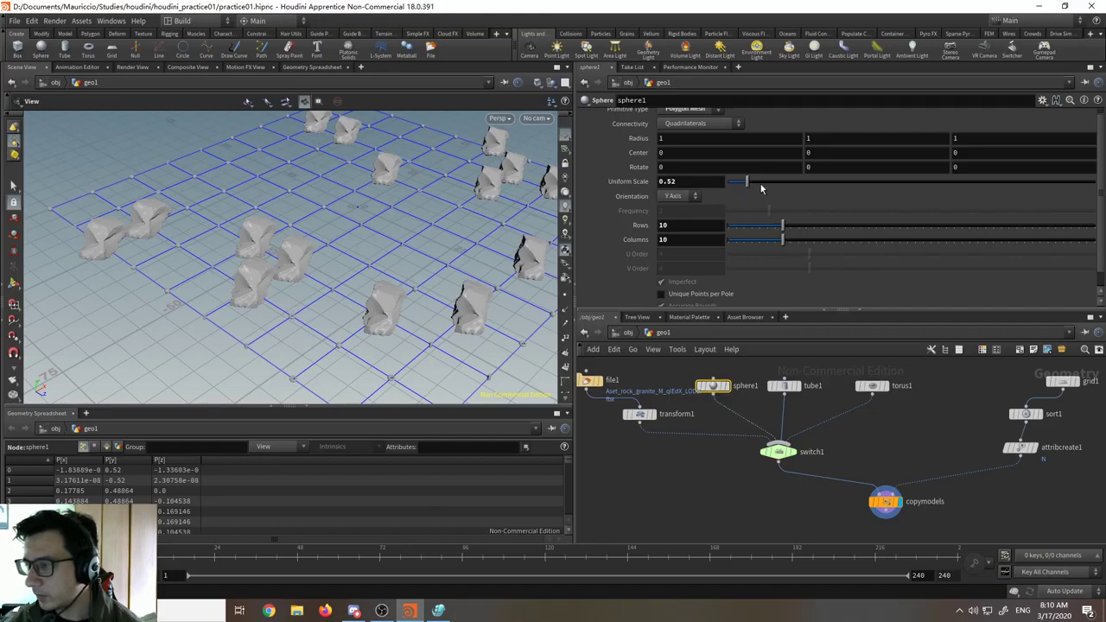
left_click_drag(761, 189, 842, 190)
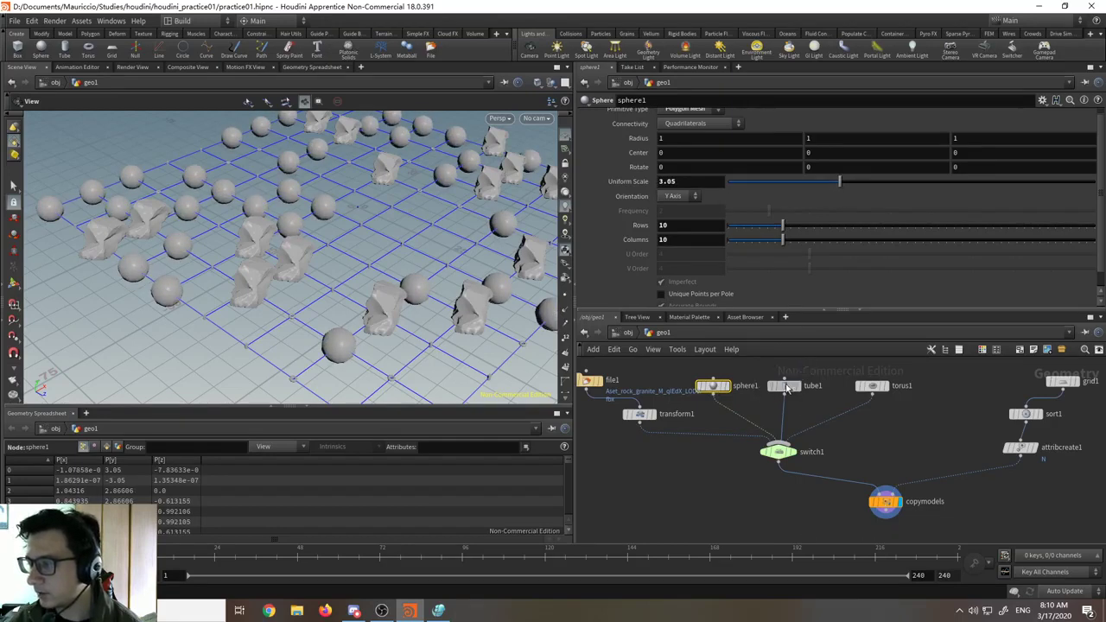
left_click(784, 386)
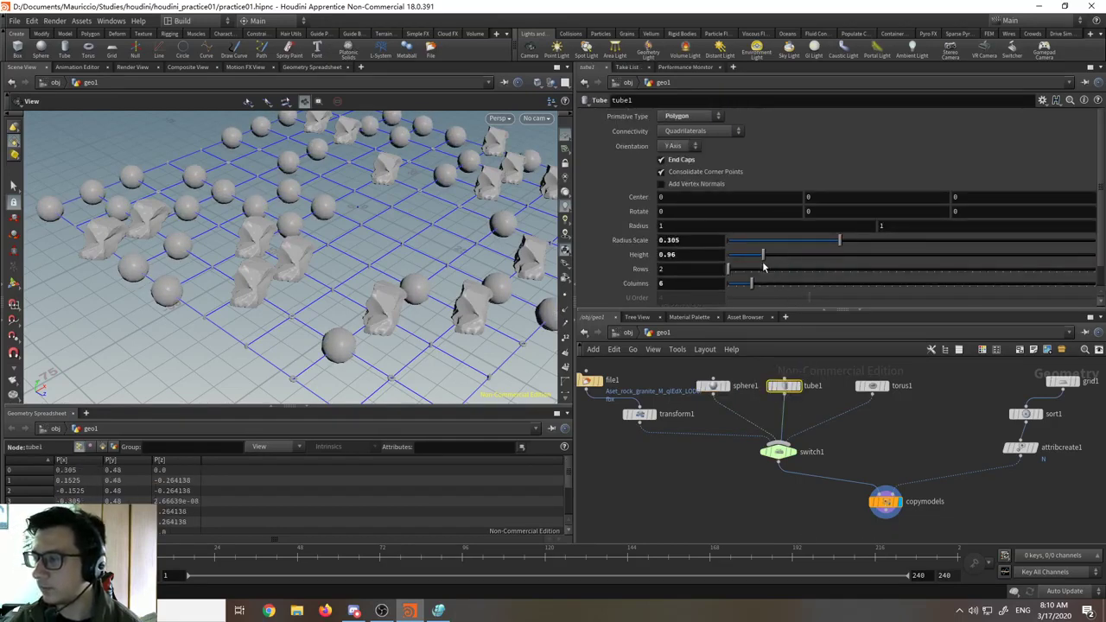
left_click_drag(846, 245, 1076, 255)
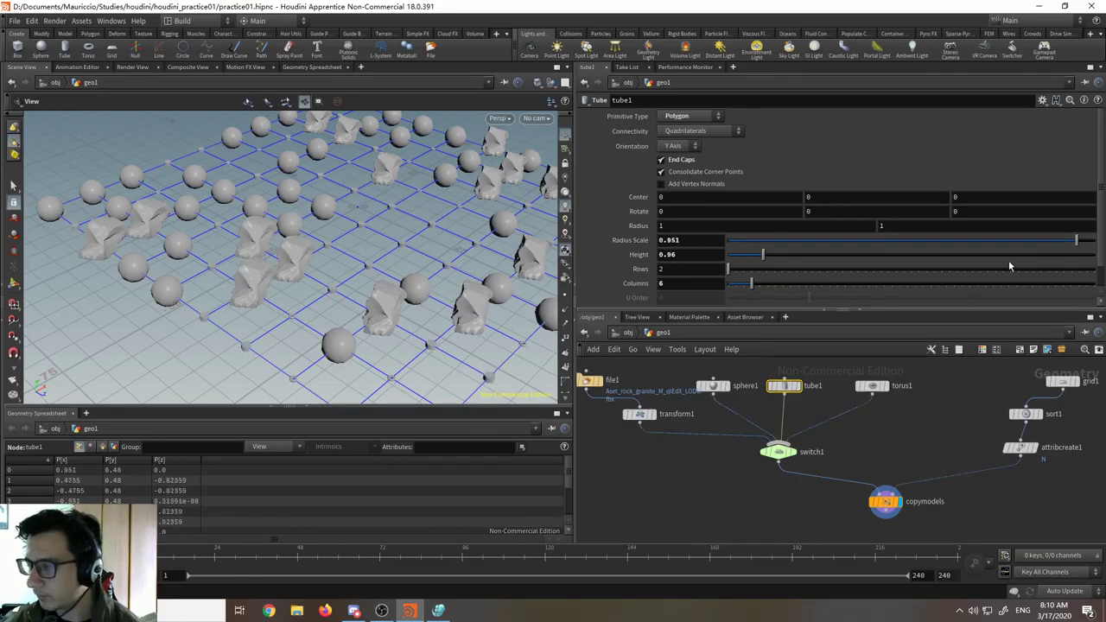
left_click_drag(802, 258, 944, 256)
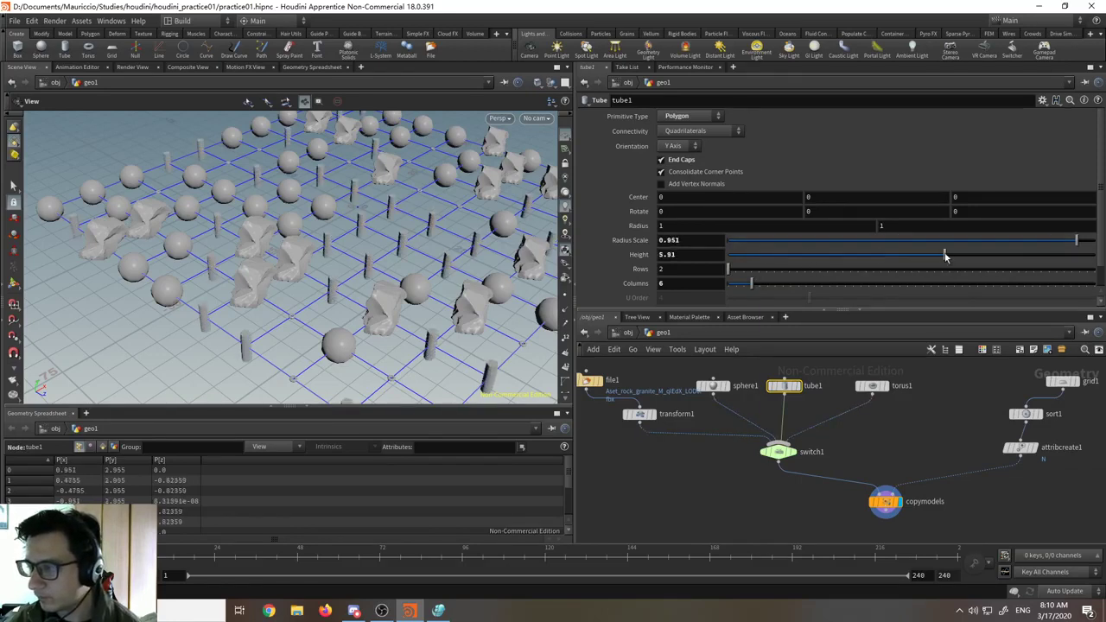
- Set torus1's uniform scale to 2.71 and inspect the mixed copies on the grid from several angles
left_click(871, 386)
left_click_drag(752, 228, 833, 230)
left_click_drag(259, 303, 279, 277)
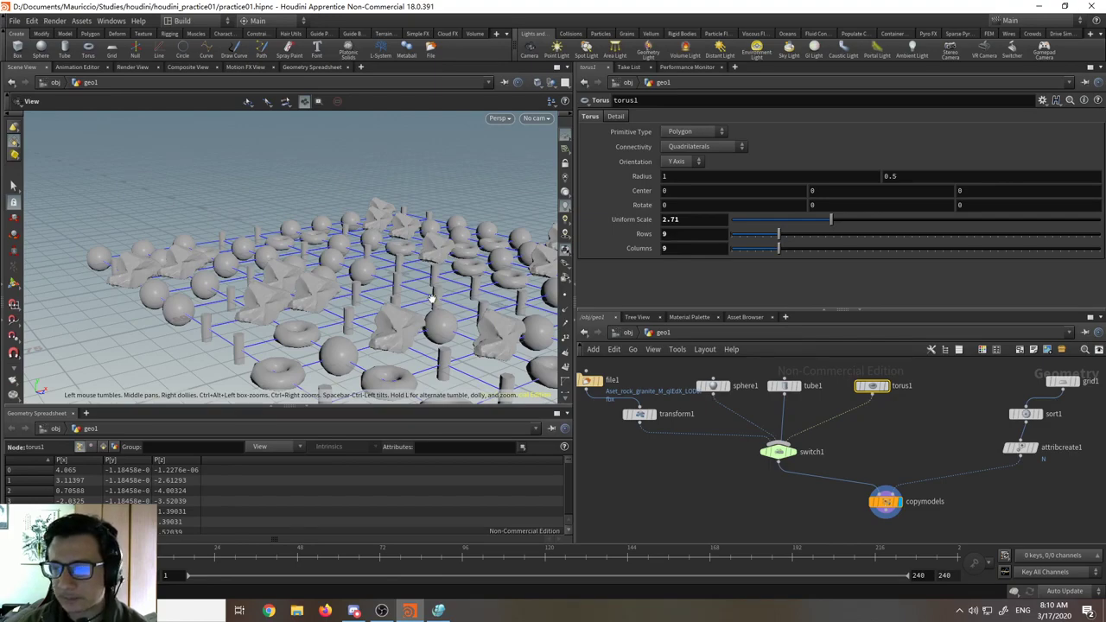
mouse_move(451, 355)
right_mouse_down()
mouse_move(457, 377)
mouse_move(442, 340)
right_mouse_up()
middle_click_drag(442, 340, 293, 257)
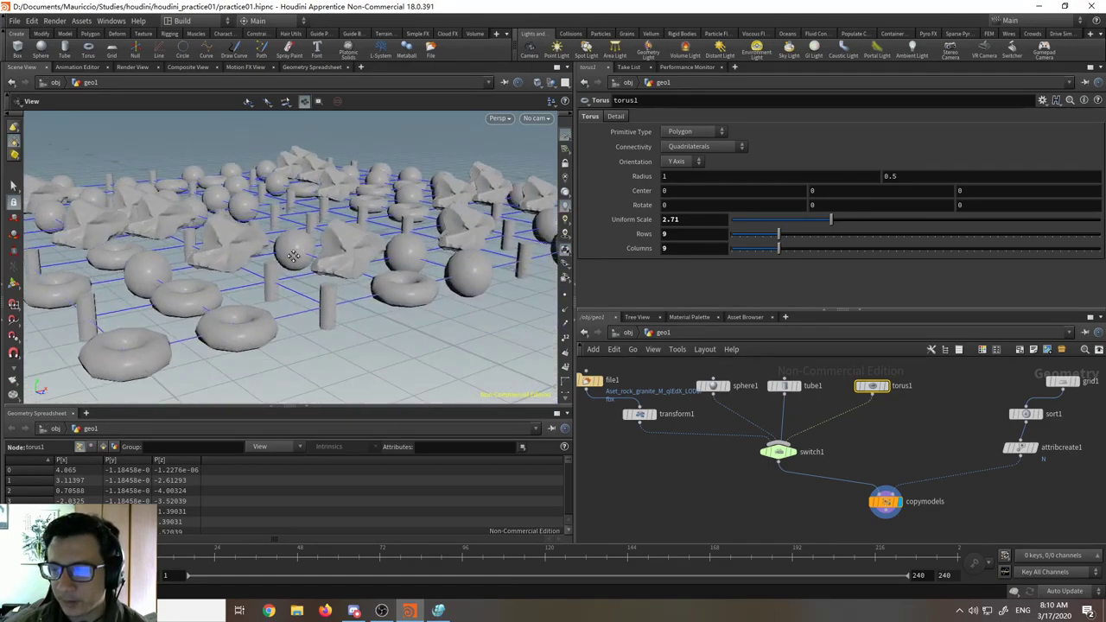
left_click_drag(294, 256, 348, 394)
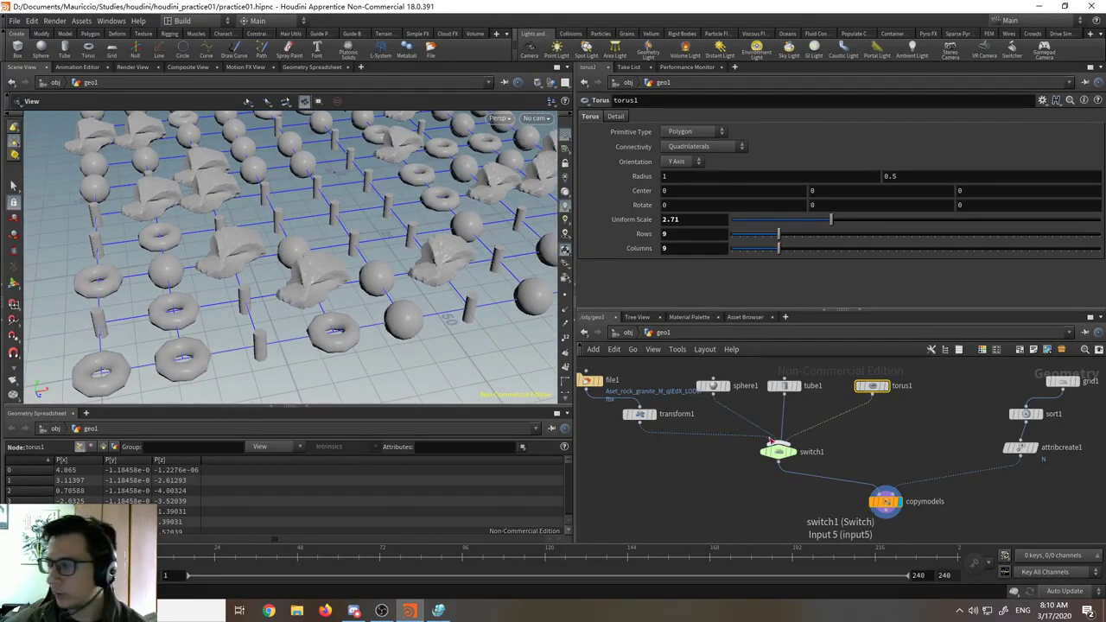
- Rearrange the point branch by moving grid1 higher and shifting sort1 and attribcreate1 up beneath it
middle_click_drag(899, 421, 625, 475)
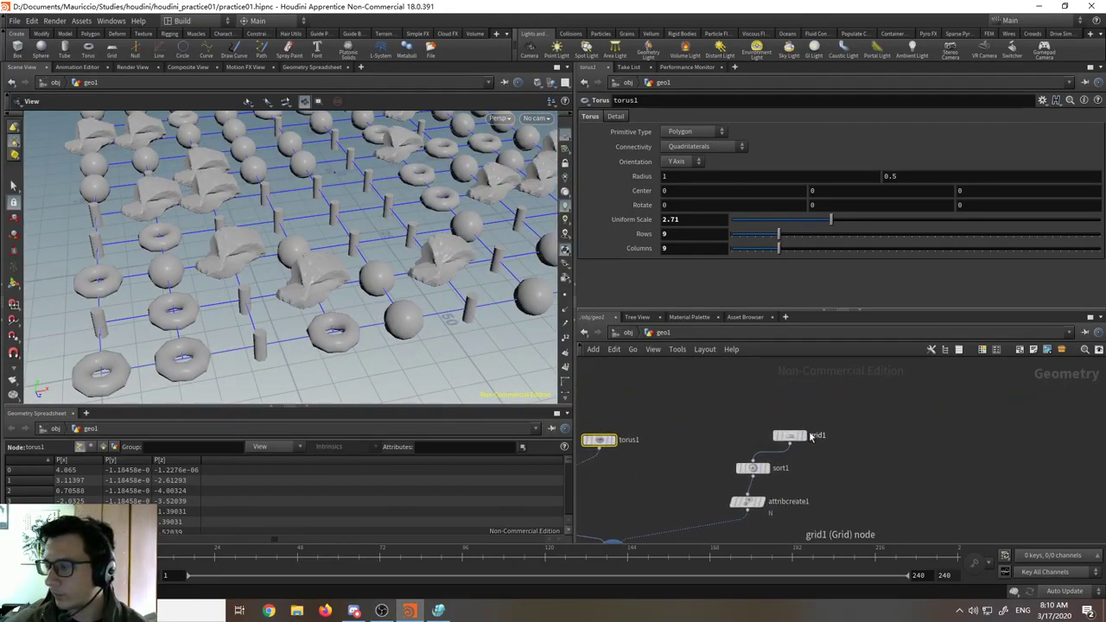
left_click_drag(811, 438, 818, 403)
left_click_drag(797, 469, 751, 484)
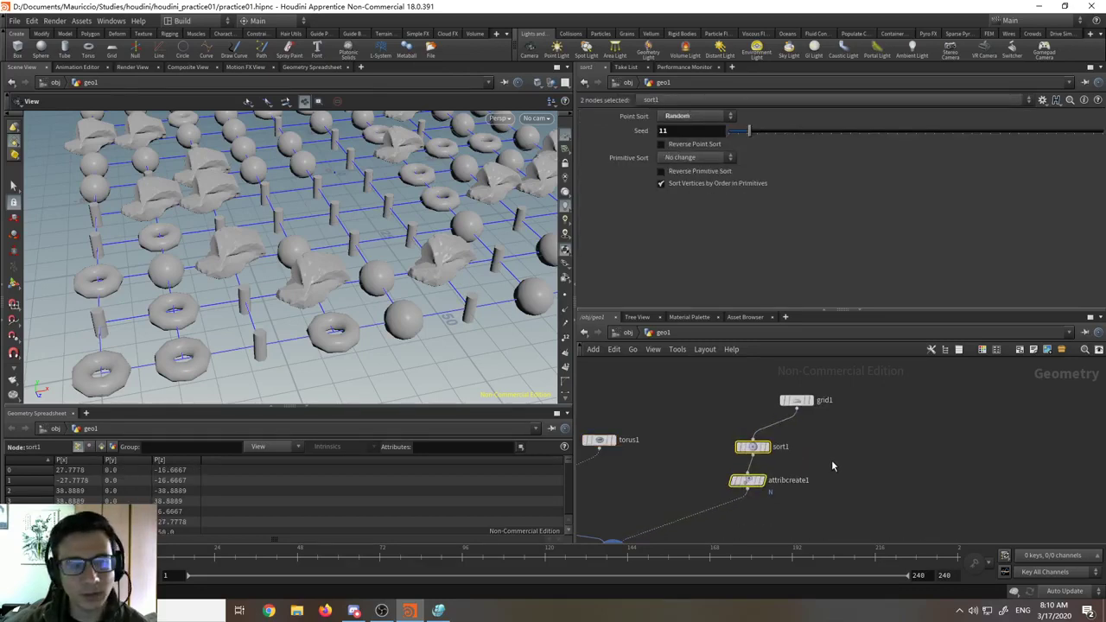
left_click(829, 467)
- Display attribcreate1 to examine its N values in the geometry spreadsheet, and return the display to copymodels
middle_click_drag(819, 478, 873, 435)
scroll(761, 475, "up", 4)
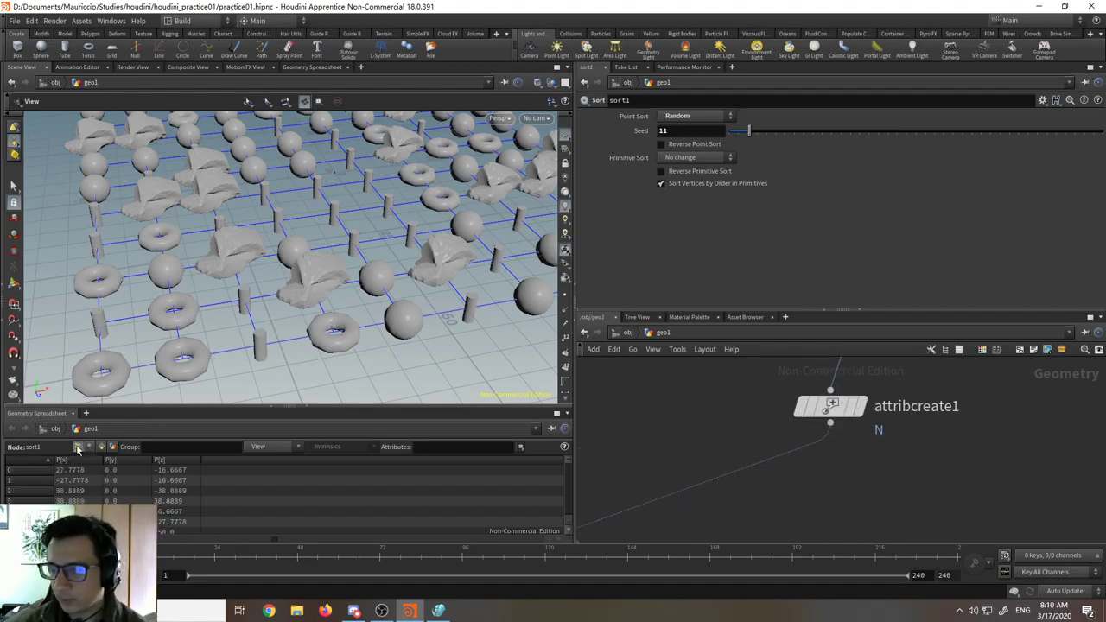
left_click(862, 406)
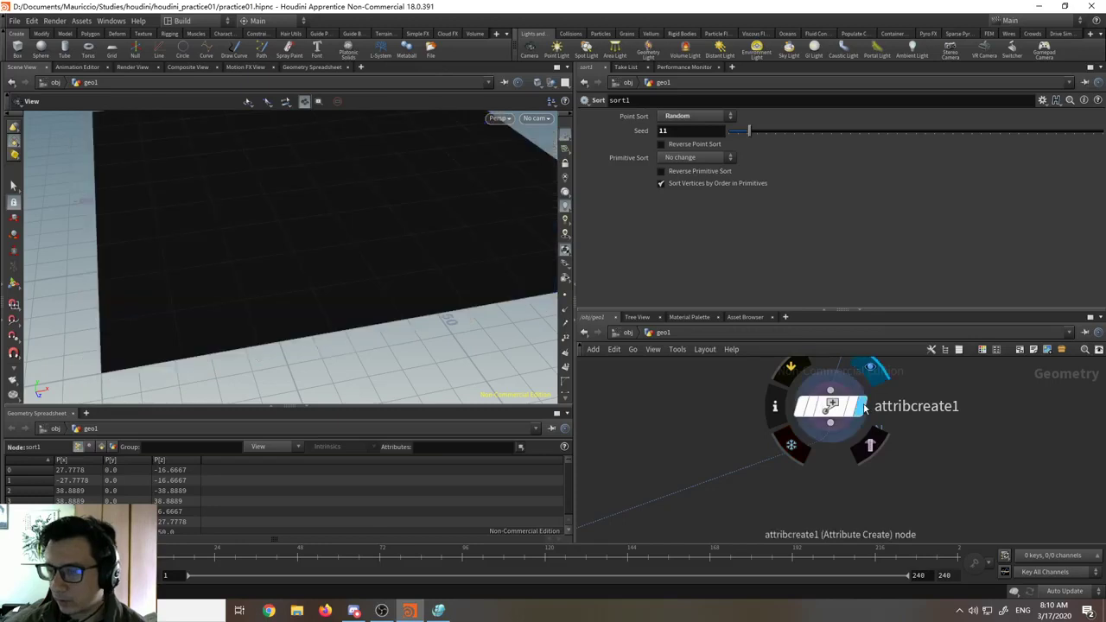
left_click(832, 407)
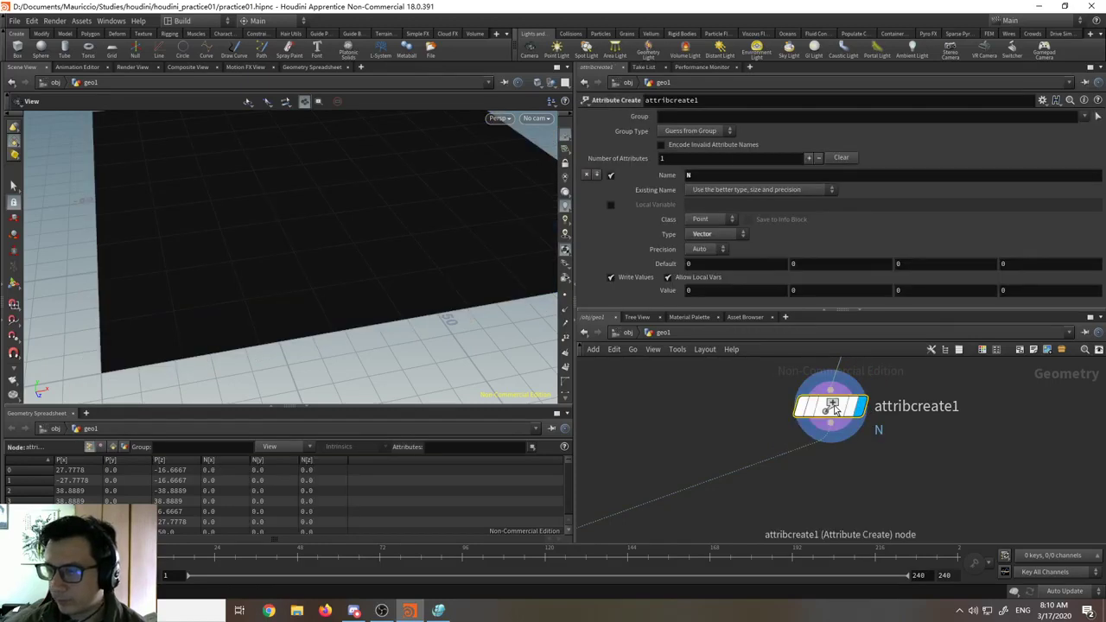
middle_click_drag(711, 425, 787, 401)
scroll(804, 385, "down", 3)
scroll(726, 456, "up", 2)
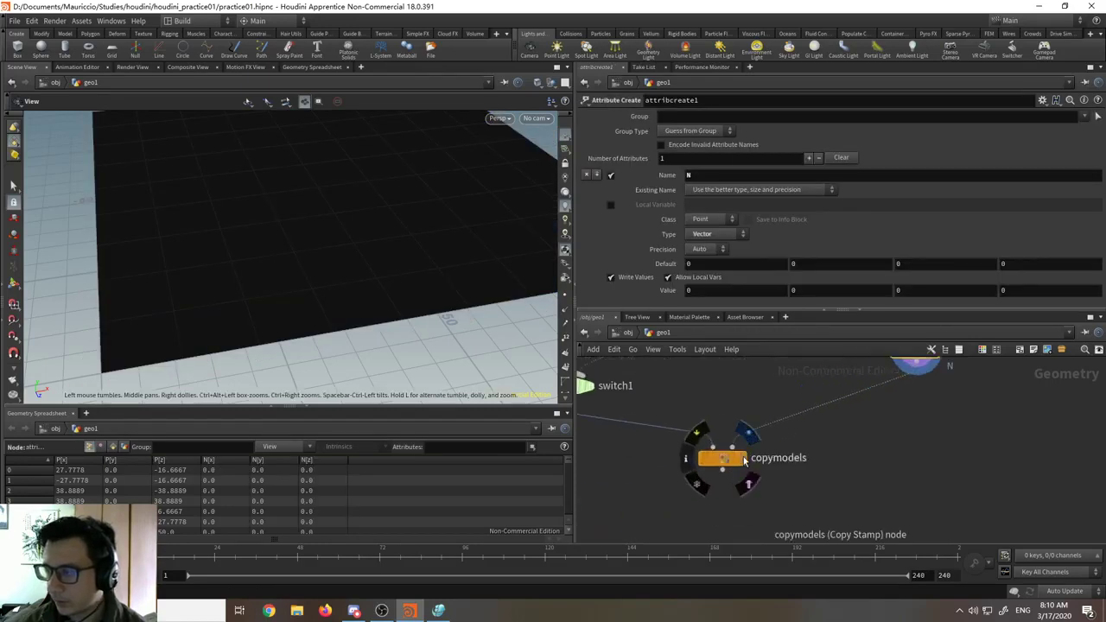
left_click(744, 461)
left_click(721, 458)
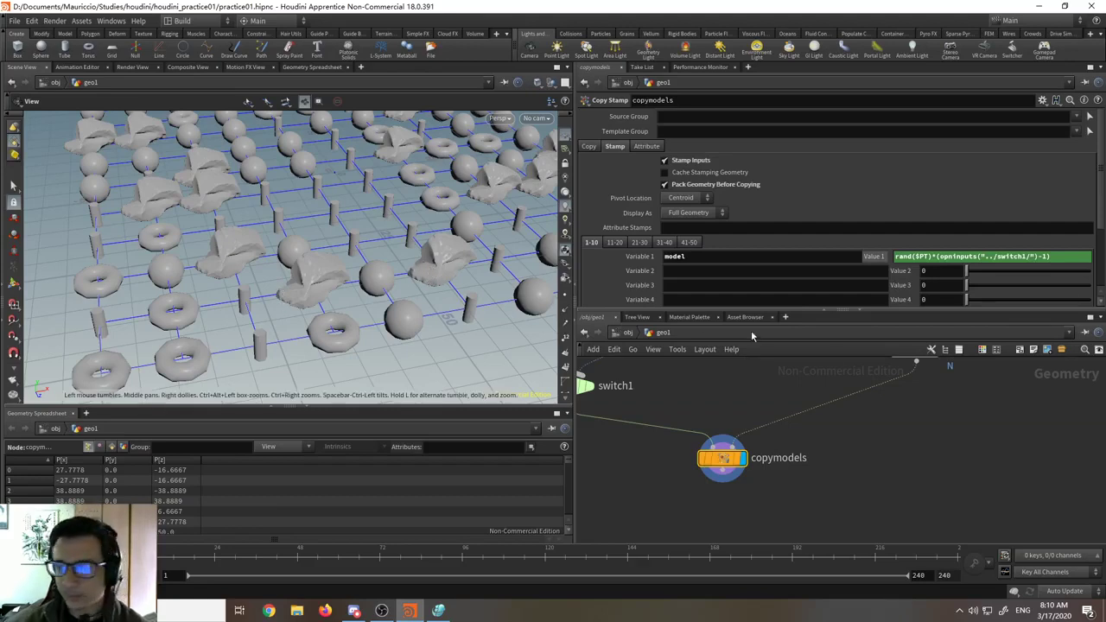
- Insert an Attribute Randomize node between attribcreate1 and copymodels and display its output
middle_click_drag(836, 397, 796, 419)
scroll(794, 418, "down", 3)
scroll(795, 418, "up", 3)
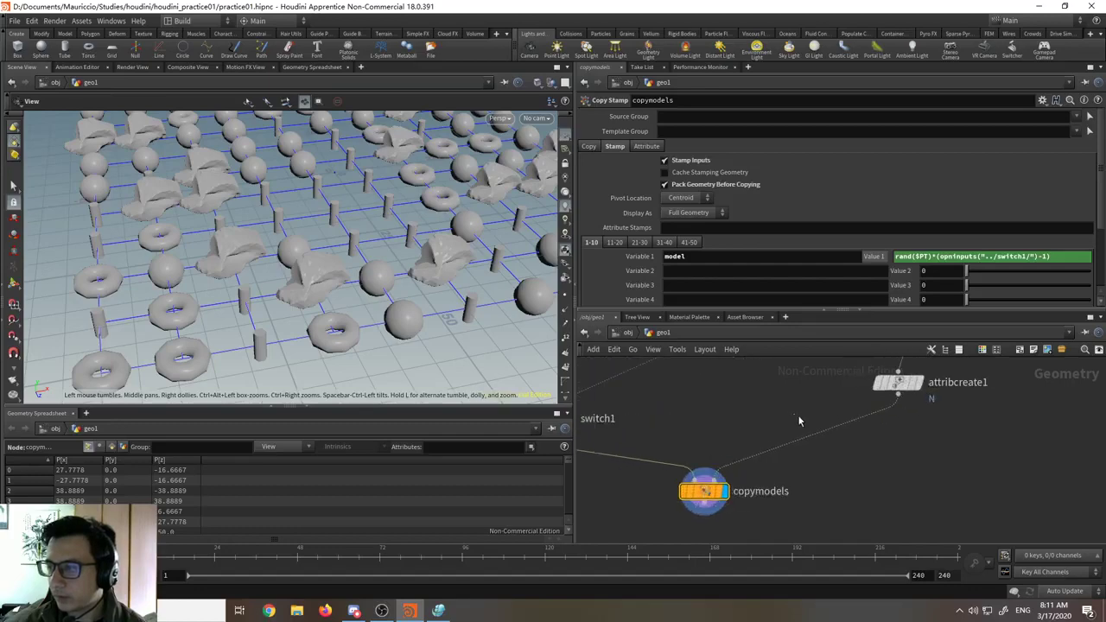
key("Tab")
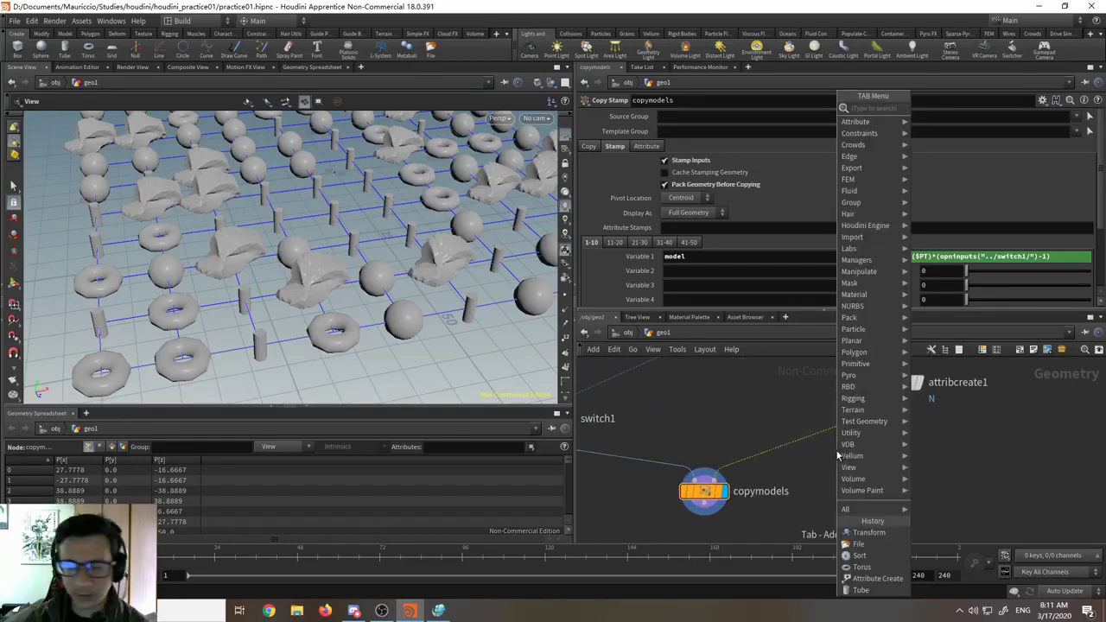
type("attribute ra")
key("Return")
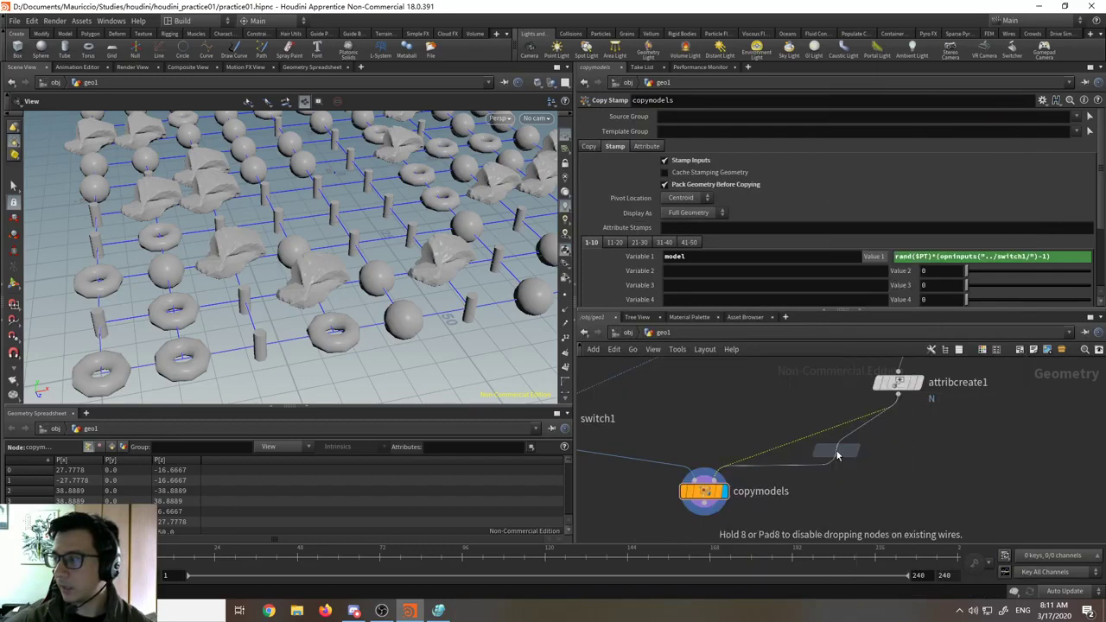
left_click(836, 455)
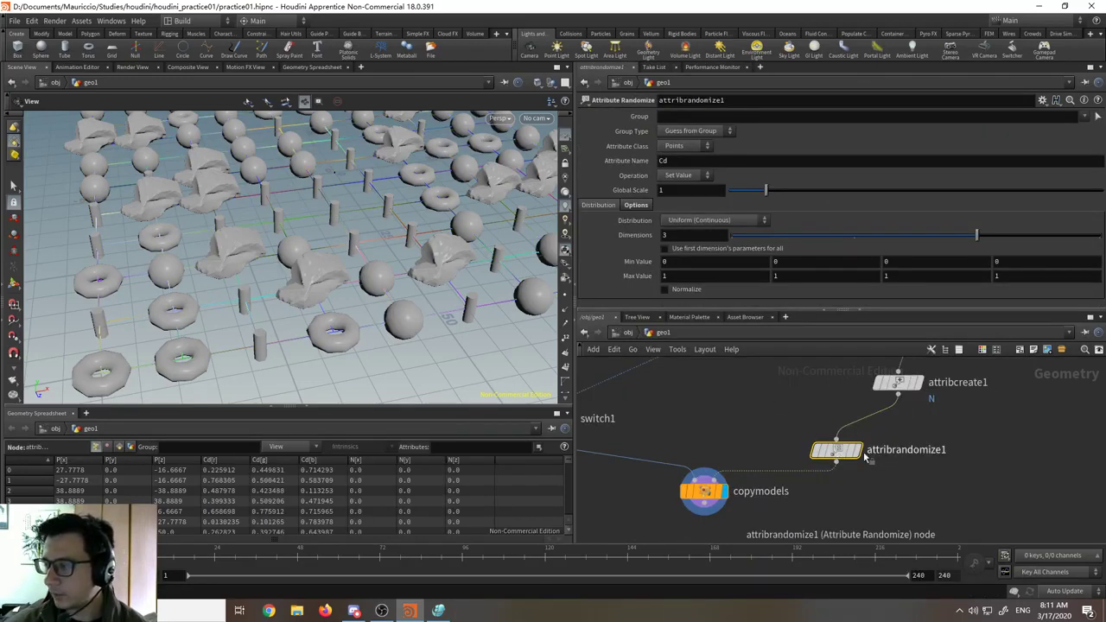
left_click(857, 451)
left_click(837, 454)
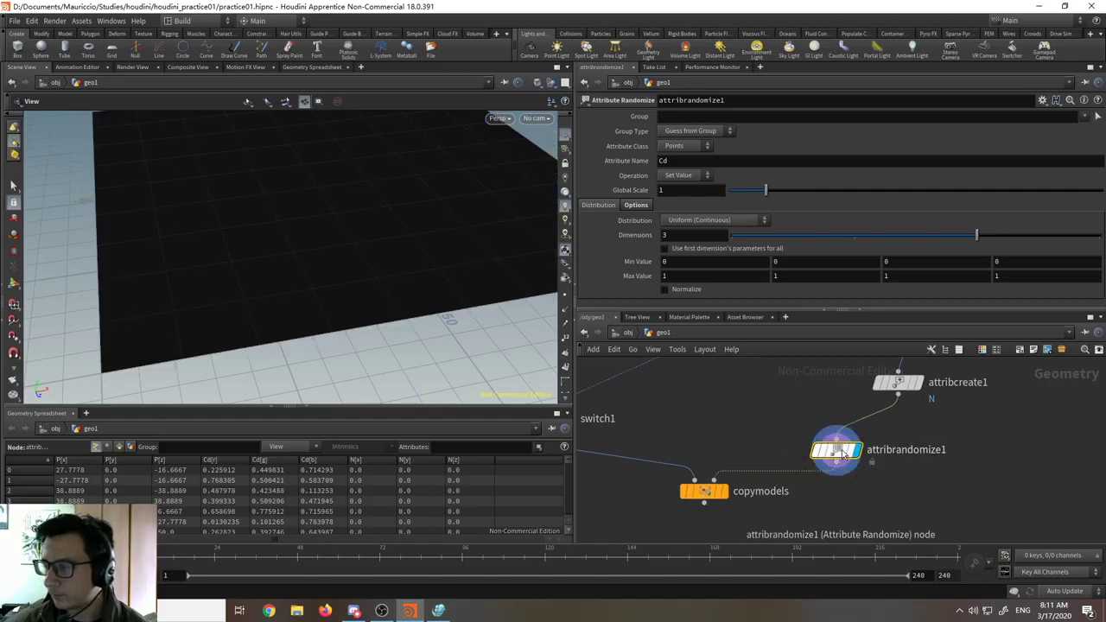
- Compare the point attributes of attribcreate1 and attribrandomize1 in the geometry spreadsheet and examine the displayed grid
left_click_drag(372, 345, 355, 281)
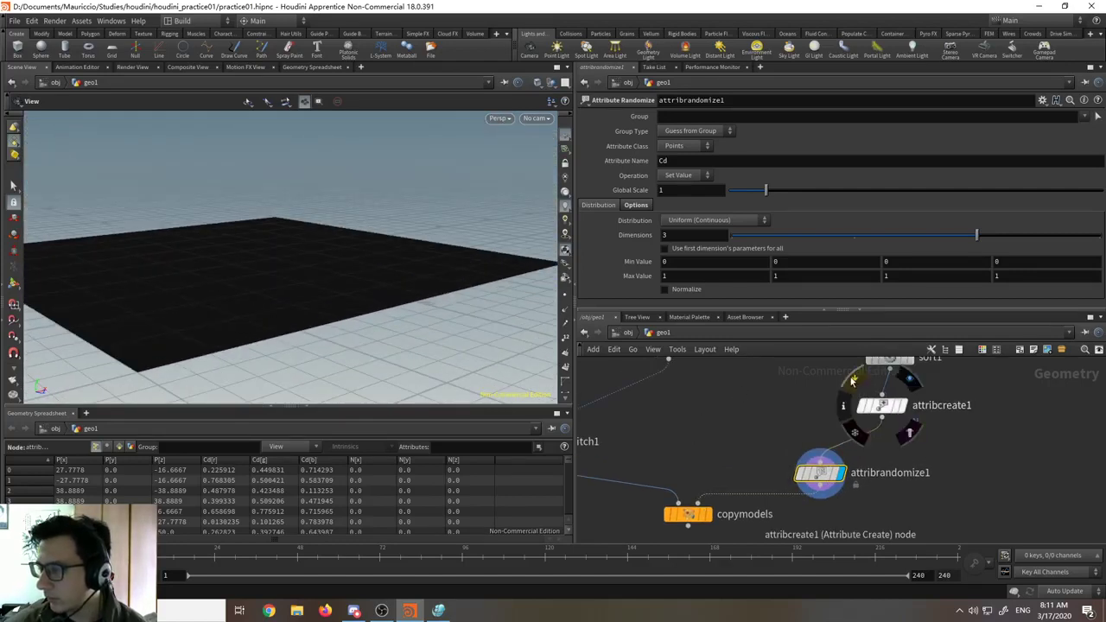
left_click(853, 380)
left_click(853, 380)
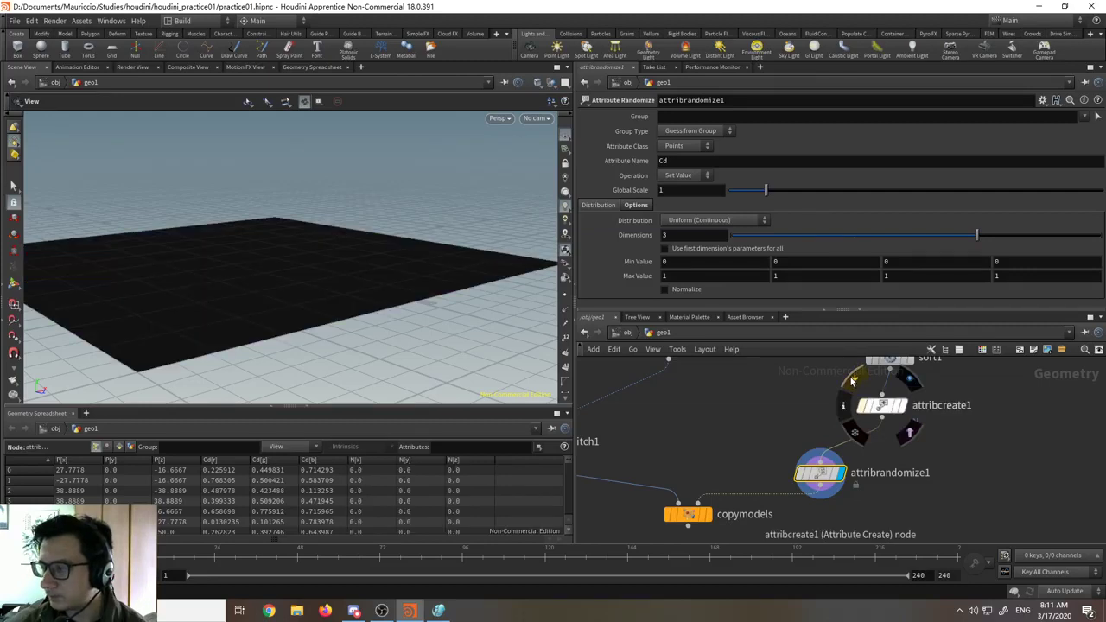
left_click(881, 405)
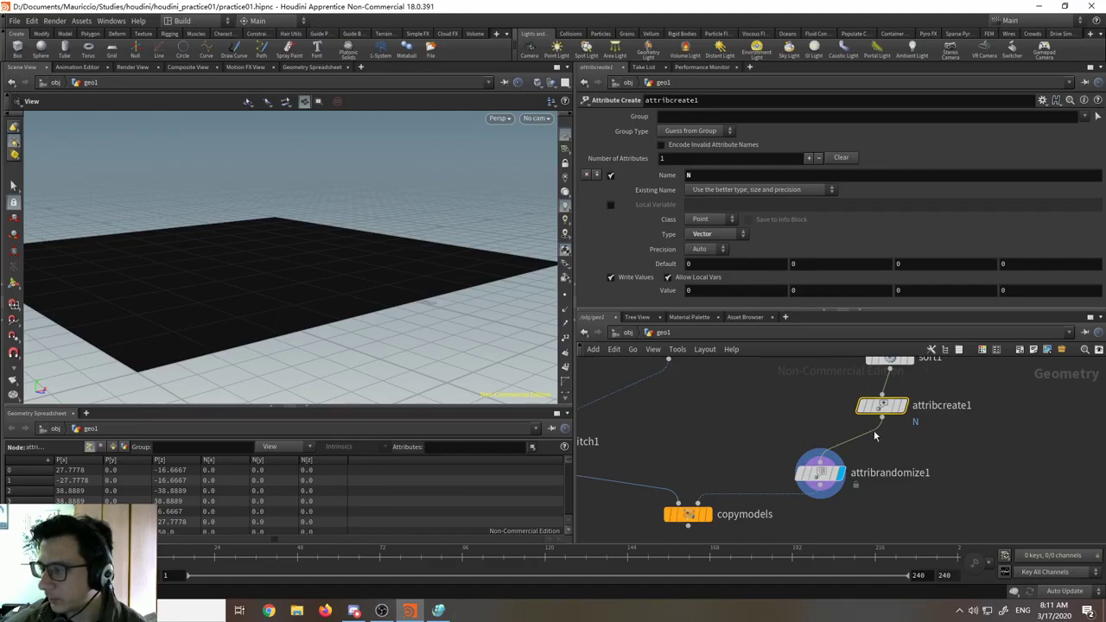
left_click(820, 474)
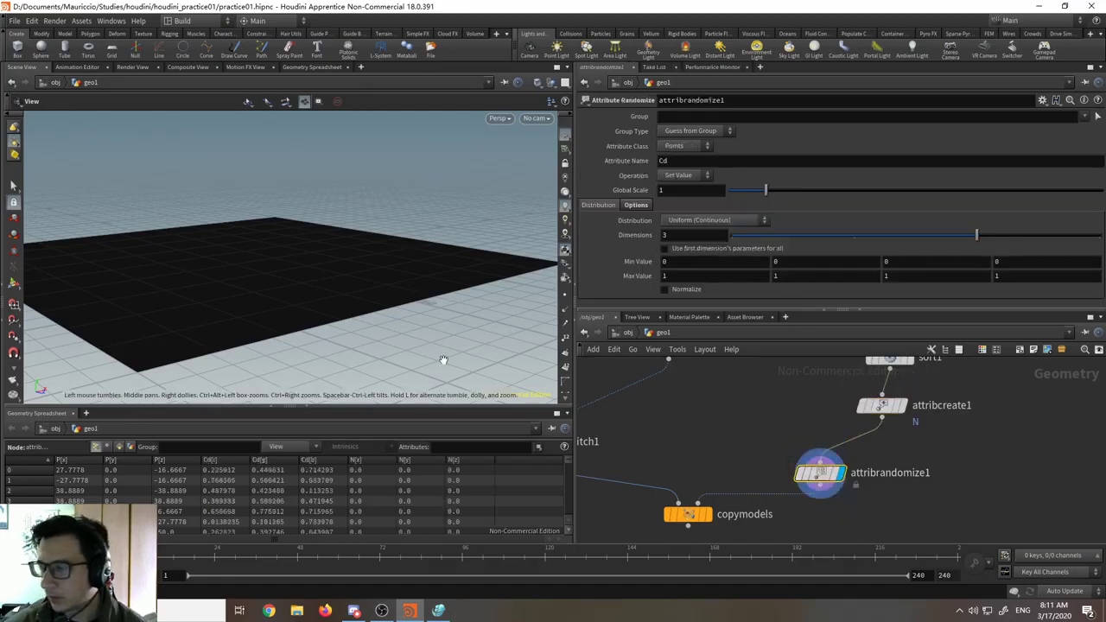
left_click_drag(313, 328, 527, 244)
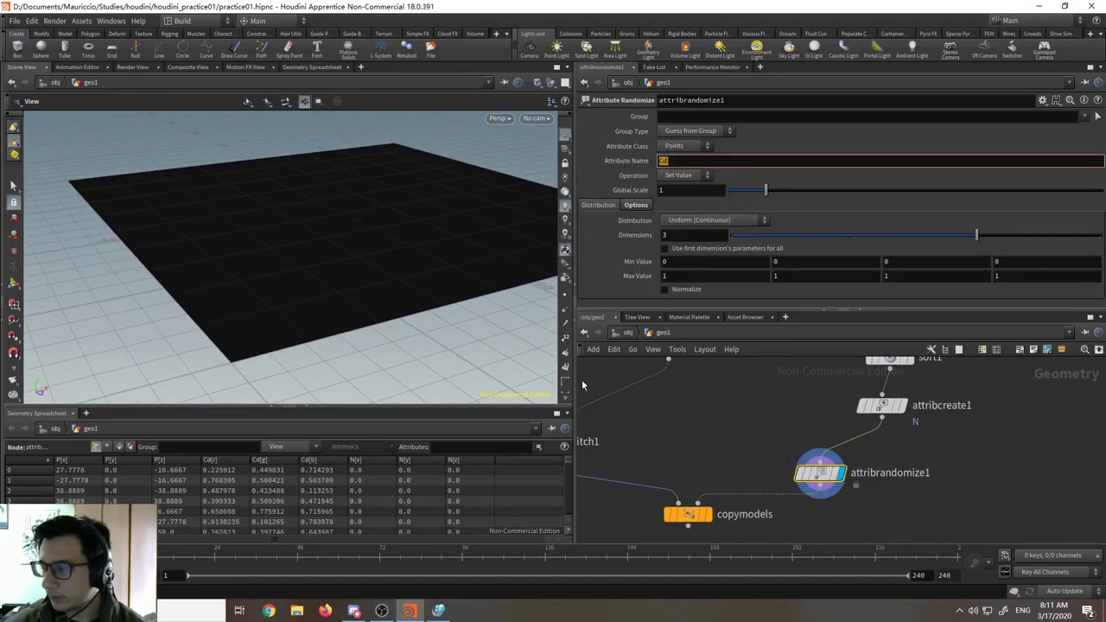
left_click_drag(536, 296, 383, 294)
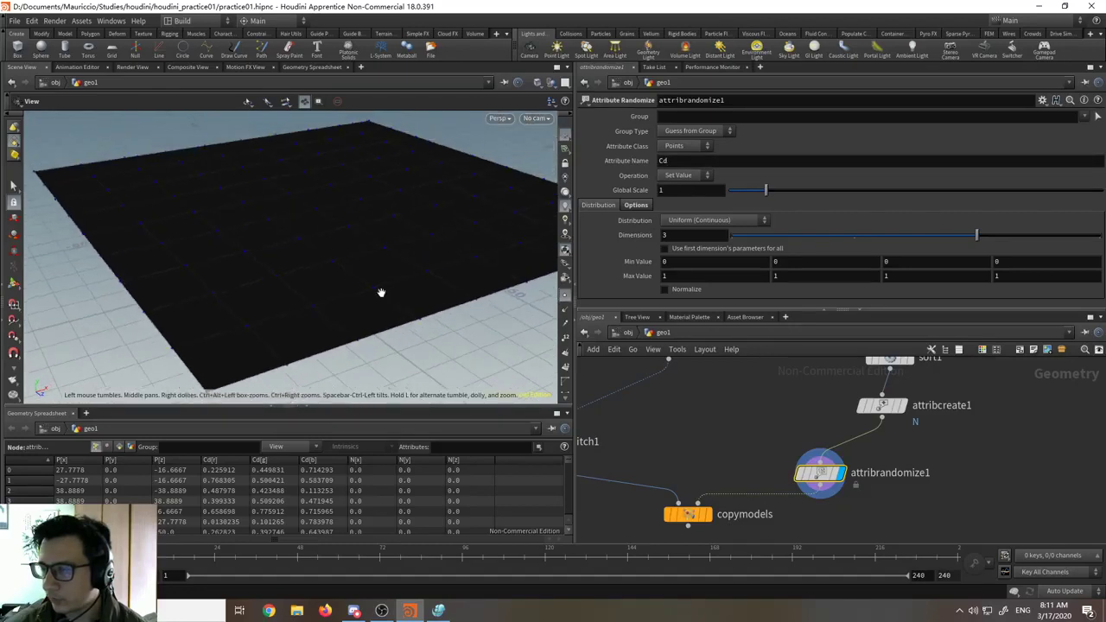
- Display copymodels again and set attribrandomize1's attribute name to N
left_click(706, 514)
left_click(822, 474)
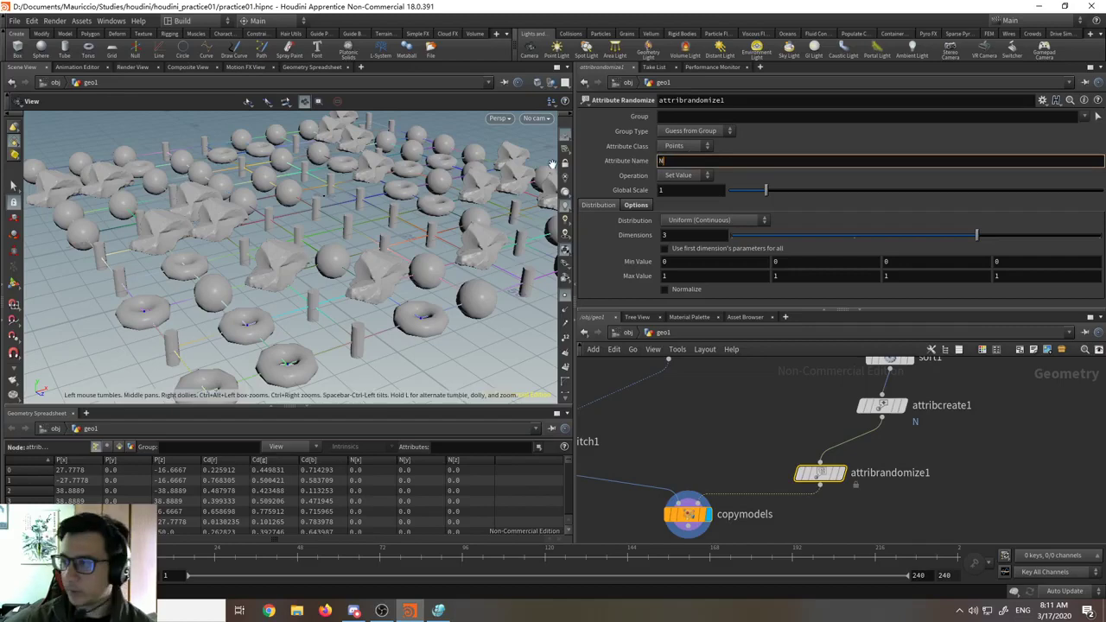
key("Return")
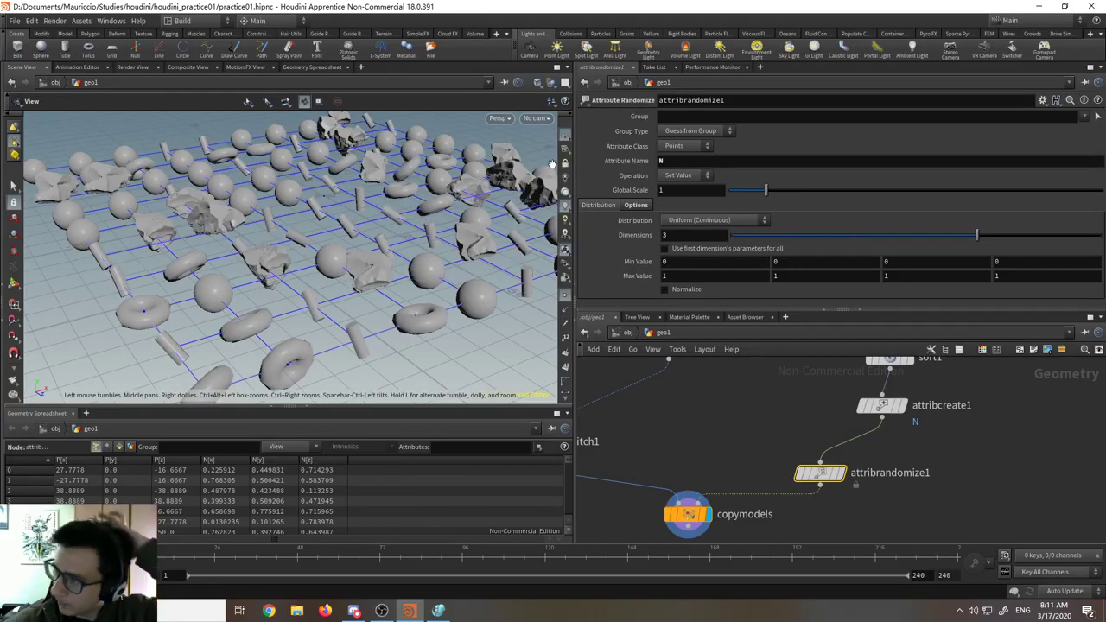
left_click_drag(518, 251, 481, 254)
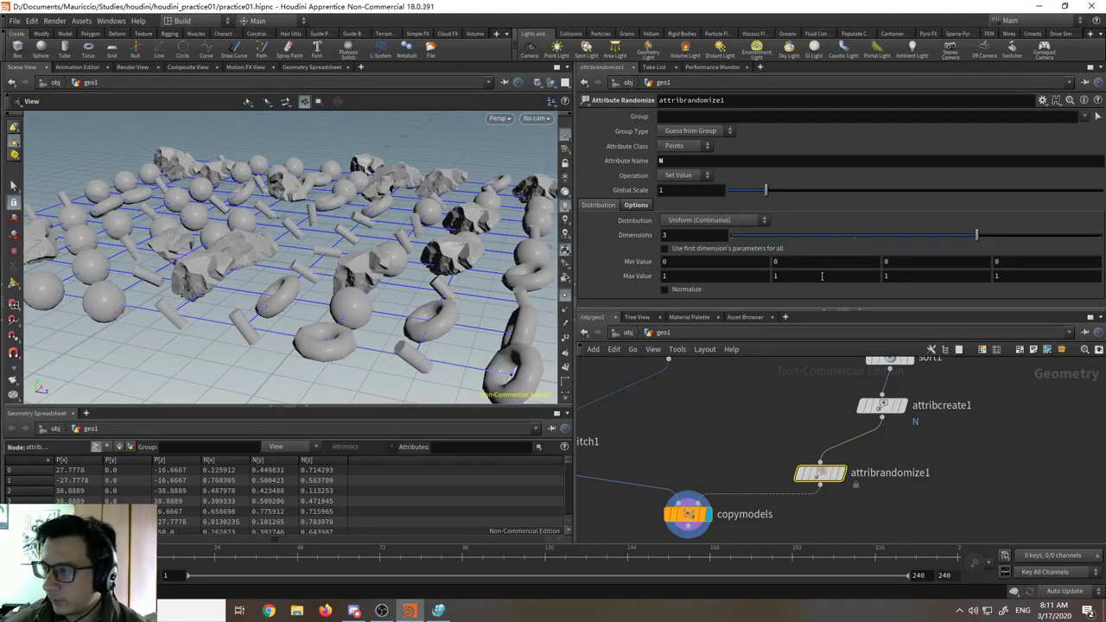
- In attribrandomize1, set the second component's maximum to 0 and the first component's minimum to -35.5 and maximum to 21.4
middle_click_drag(822, 275, 609, 262)
middle_click_drag(405, 265, 510, 262)
left_click_drag(494, 246, 316, 324)
right_click_drag(316, 320, 390, 340)
middle_click_drag(389, 340, 442, 302)
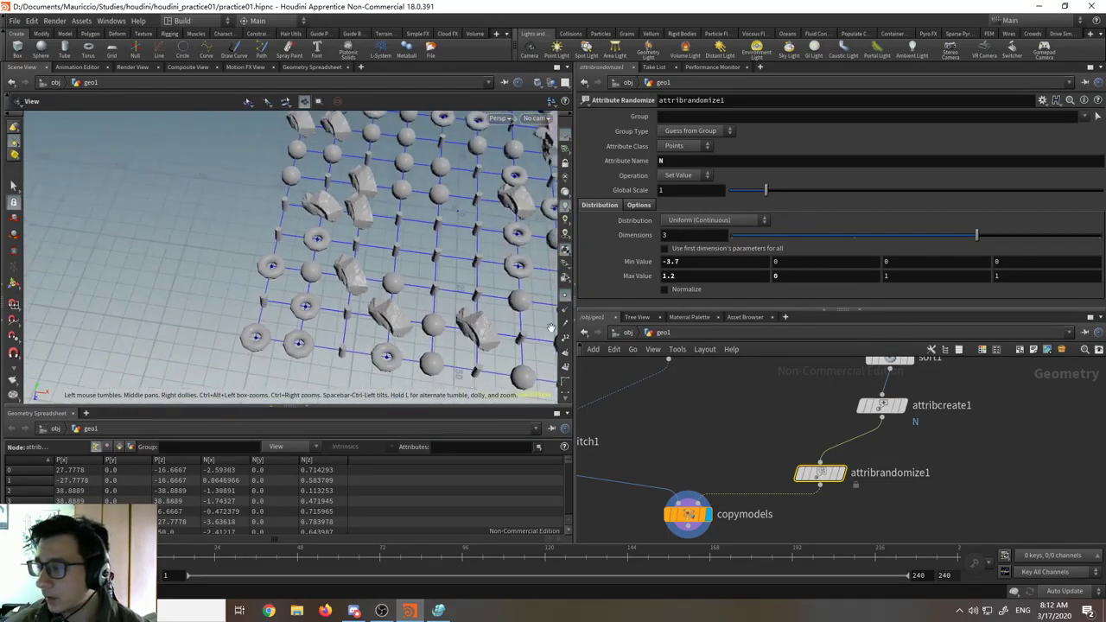
middle_click_drag(706, 259, 570, 253)
middle_click_drag(682, 275, 701, 240)
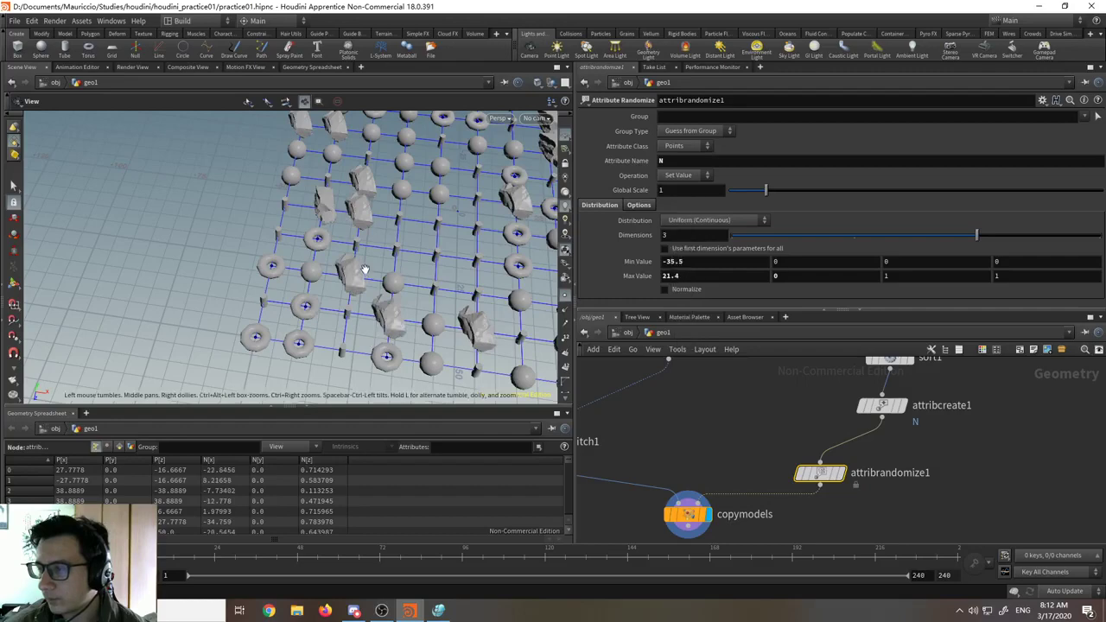
- Set attribrandomize1's third component to a maximum of 13.6 and a minimum of -20, checking the rotated rocks
middle_click_drag(364, 269, 310, 282)
left_click_drag(310, 283, 389, 280)
middle_click_drag(917, 277, 1098, 277)
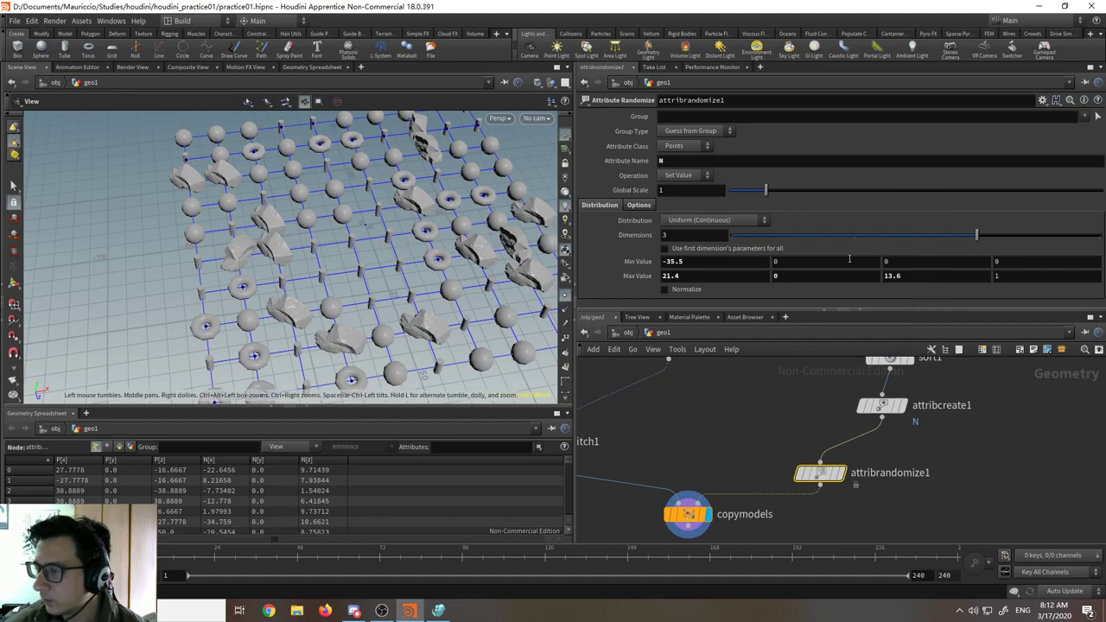
middle_click_drag(918, 261, 907, 217)
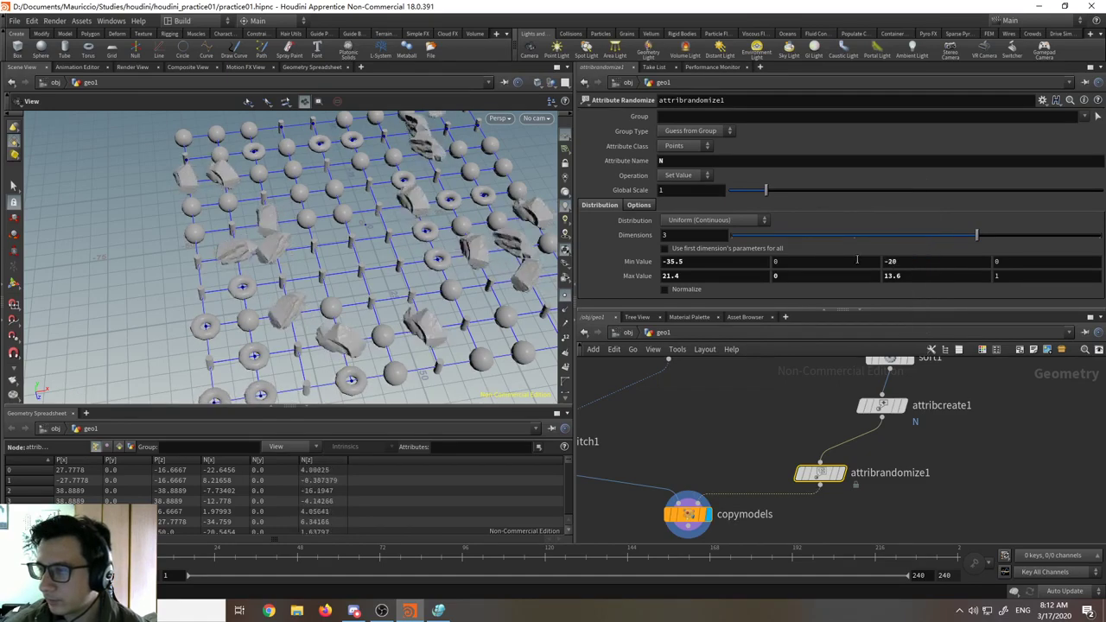
middle_click_drag(302, 306, 346, 290)
left_click_drag(345, 289, 444, 298)
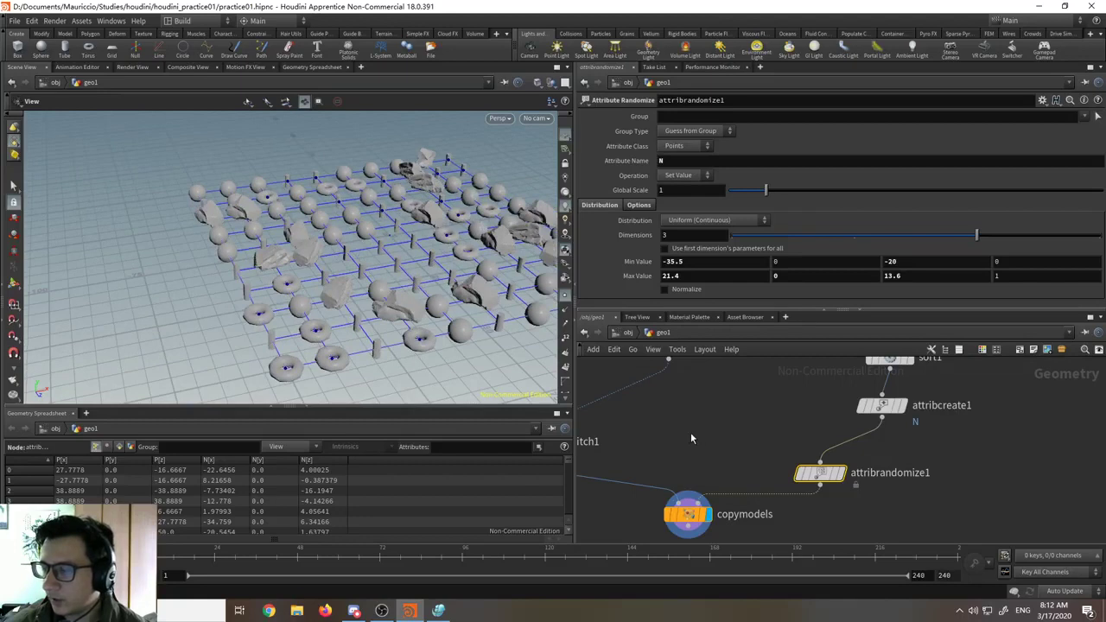
key("h")
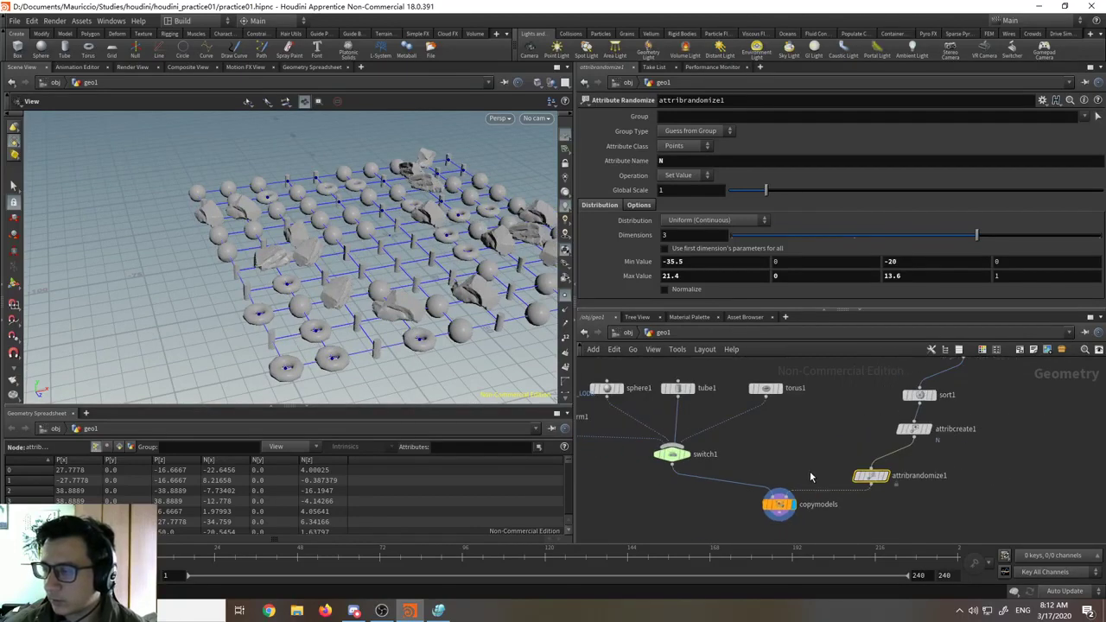
middle_click_drag(788, 456, 868, 471)
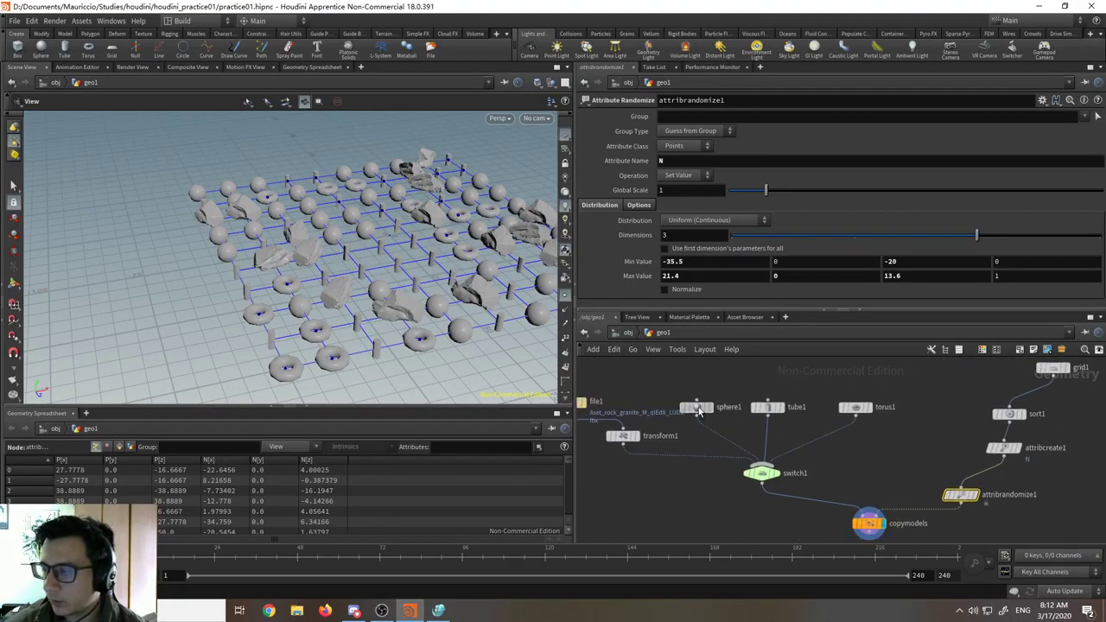
mouse_move(698, 407)
left_mouse_down()
mouse_move(729, 417)
mouse_move(701, 411)
left_mouse_up()
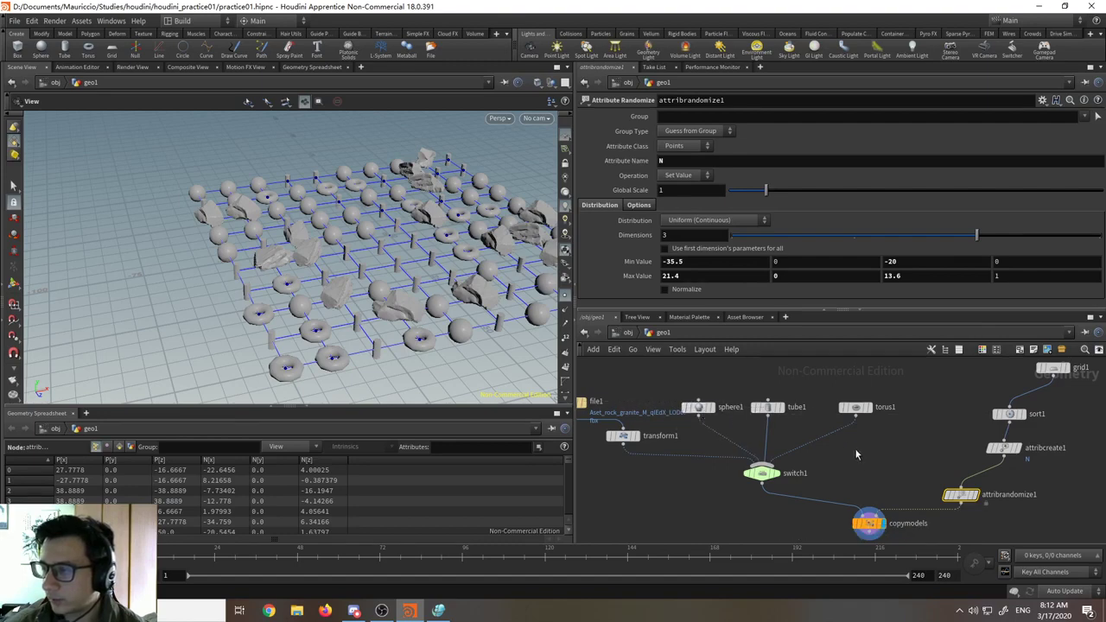
middle_click_drag(861, 445, 729, 470)
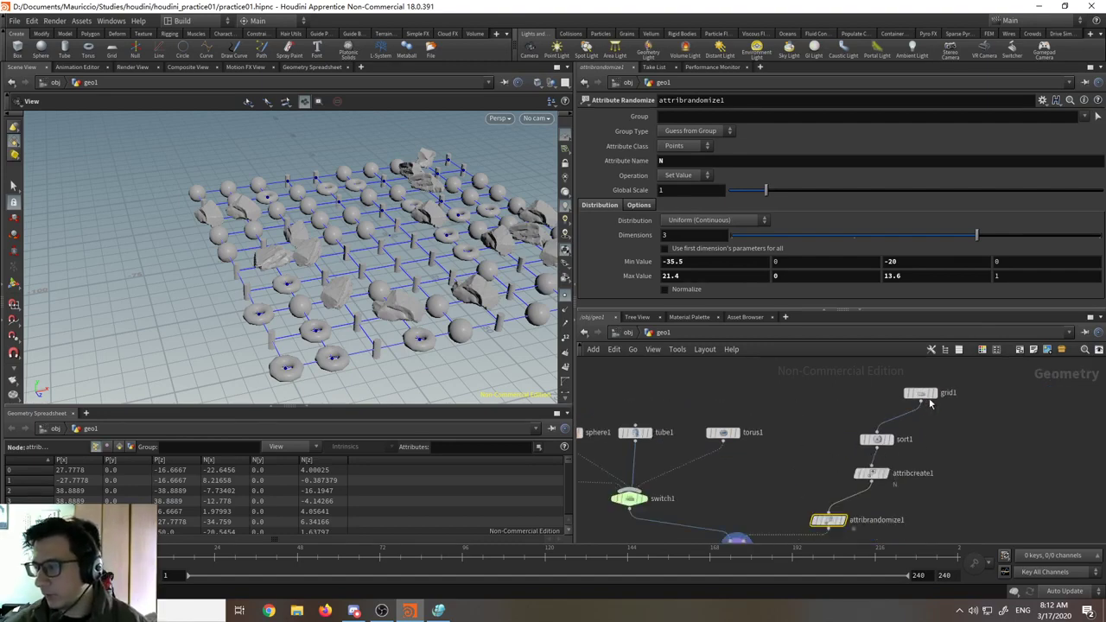
mouse_move(933, 402)
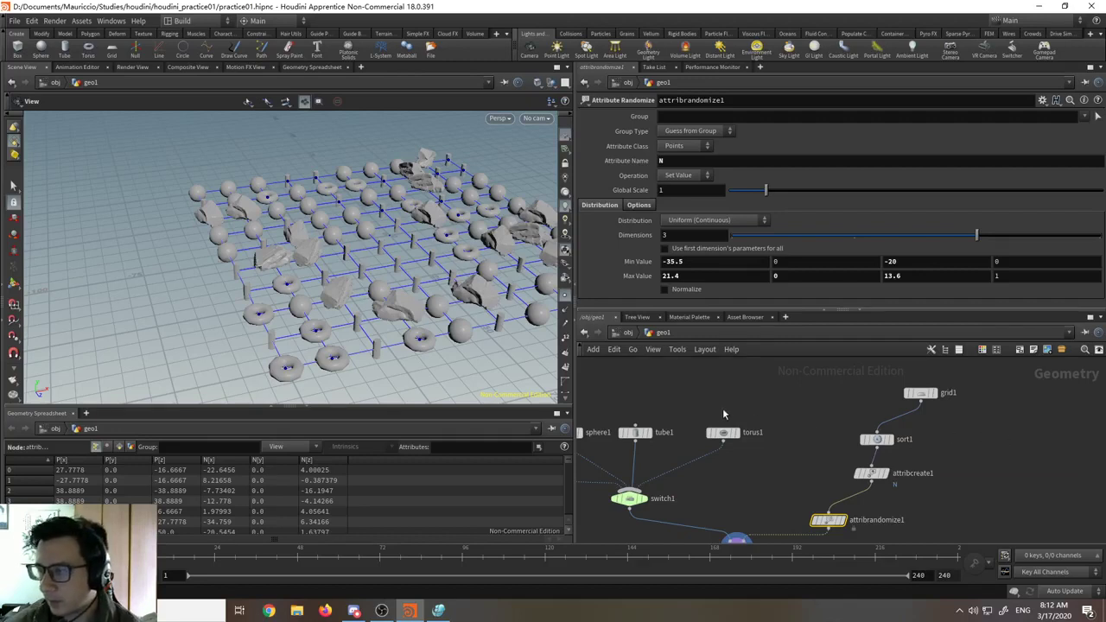
- Add a second File node in the empty network space beside grid1
middle_click_drag(1008, 444, 919, 432)
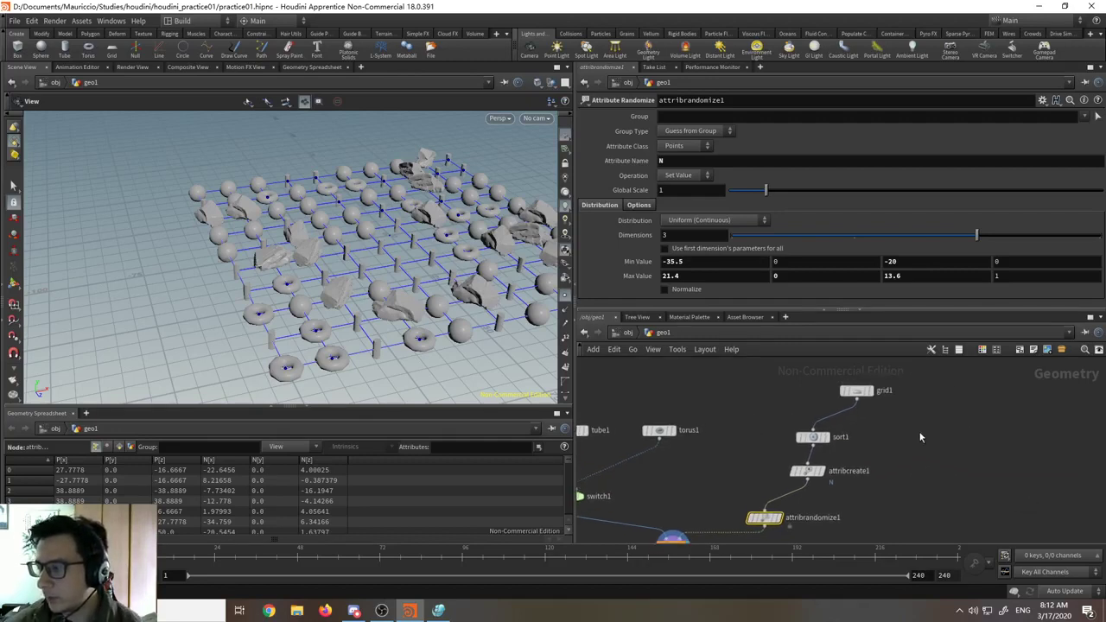
left_click(917, 426)
key("Tab")
type("file")
key("Return")
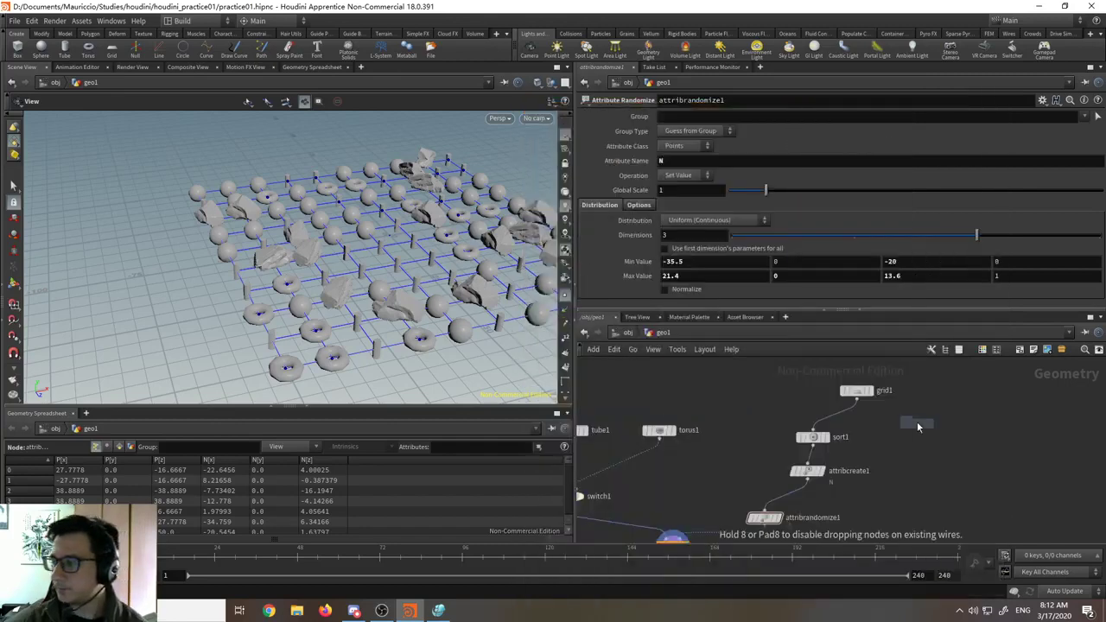
left_click(925, 406)
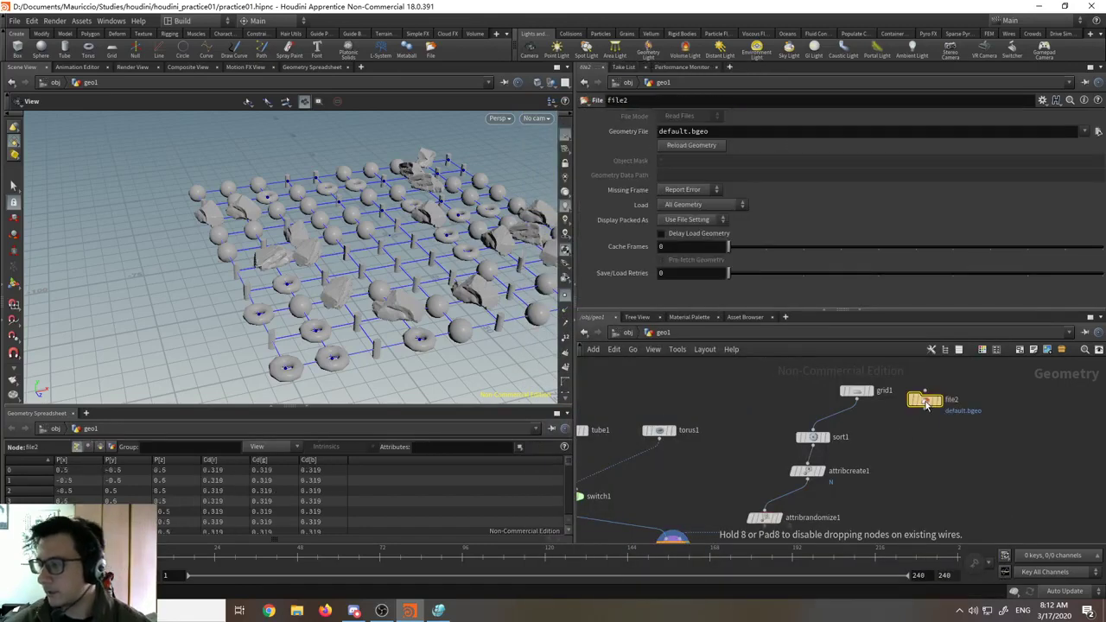
- Load siErE_LOD0.fbx from the rock_cliffs_siErE folder as file2's geometry file
left_click(1096, 131)
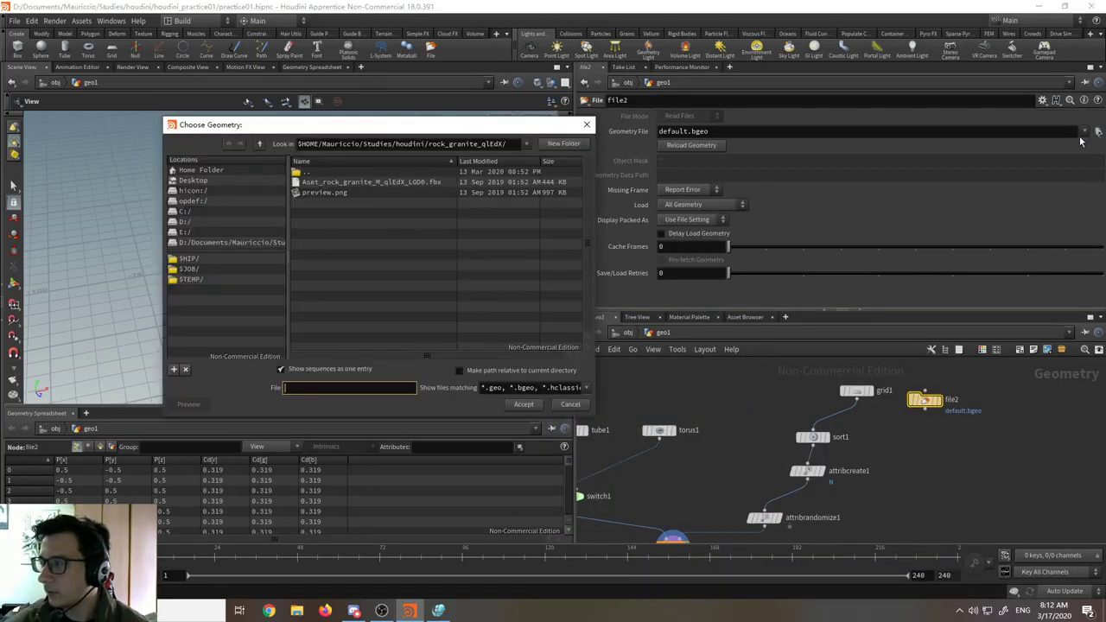
double_click(312, 175)
double_click(346, 223)
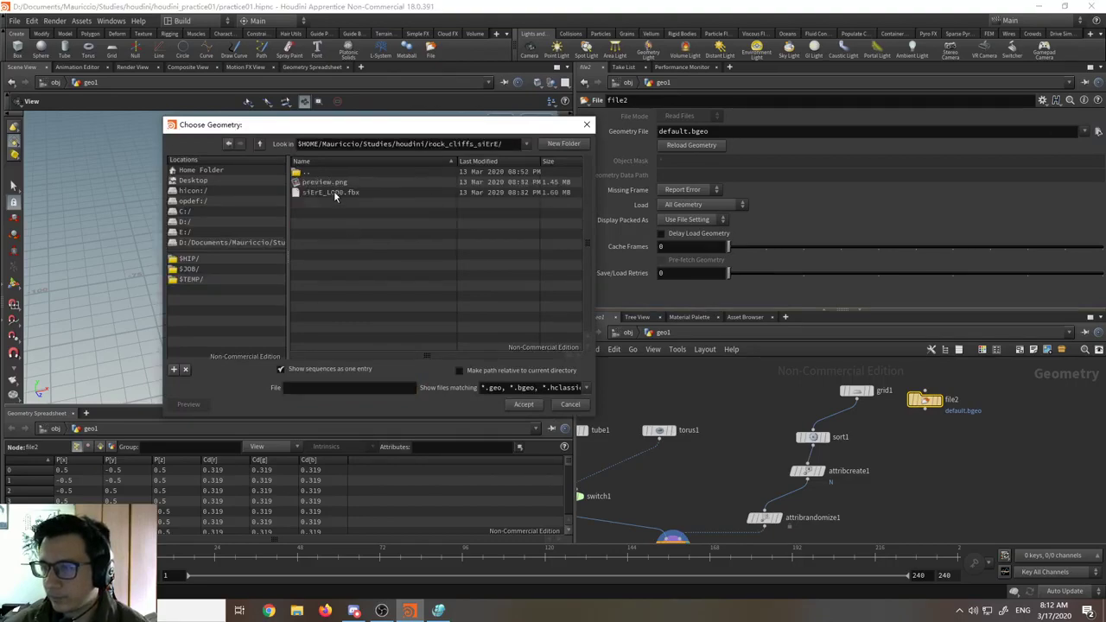
double_click(333, 192)
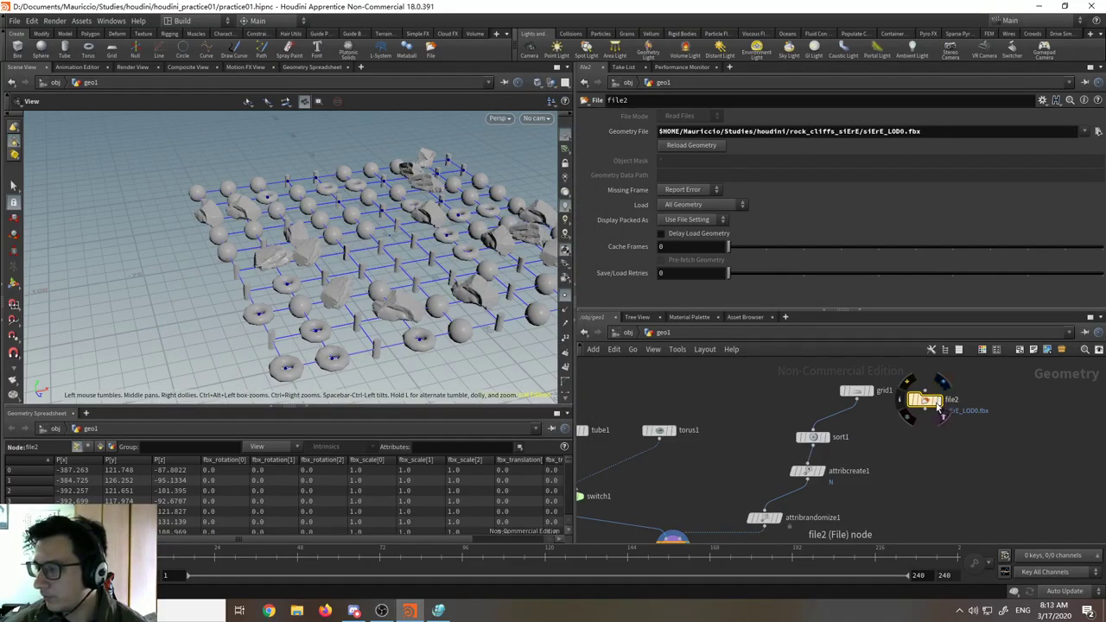
- Add a Transform node below file2, feed file2 into it, and display its result in the viewport
left_click_drag(285, 208, 418, 270)
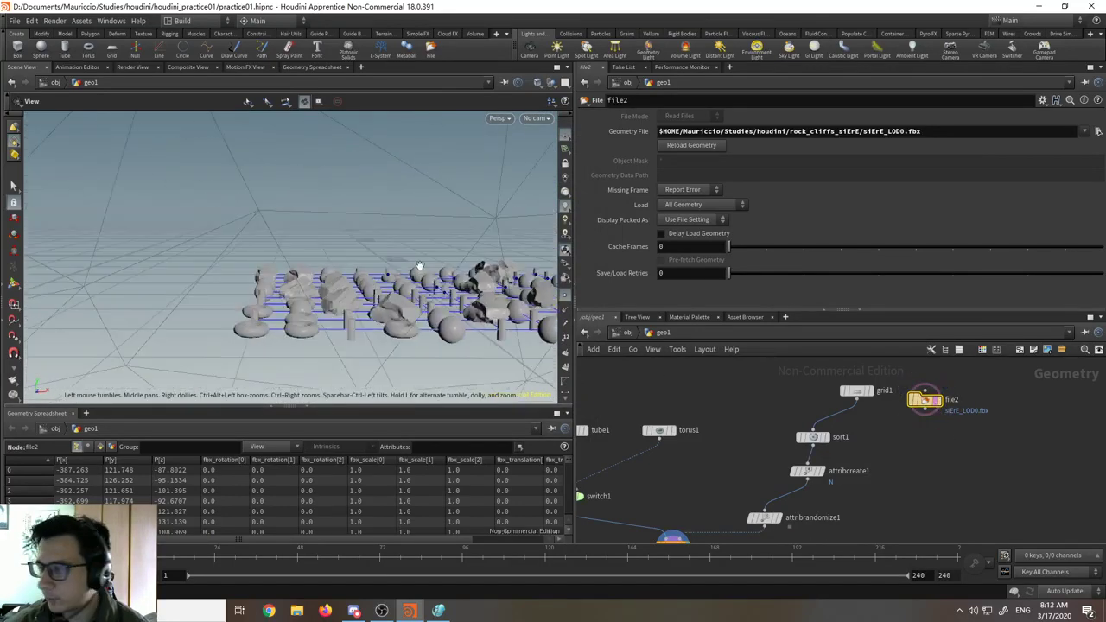
key("Tab")
type("trans")
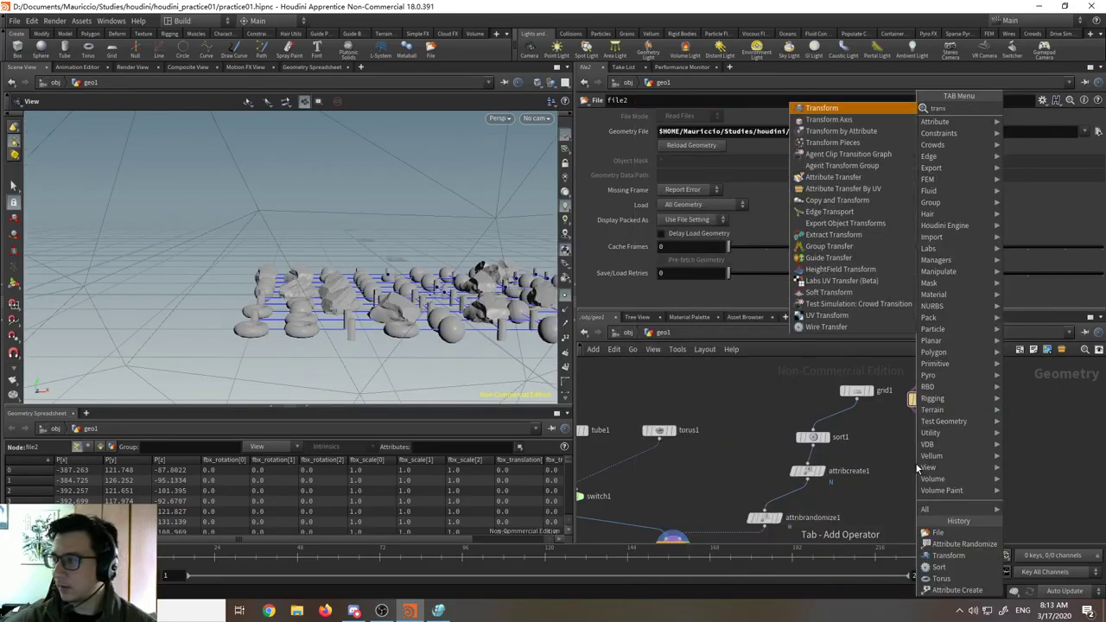
key("Return")
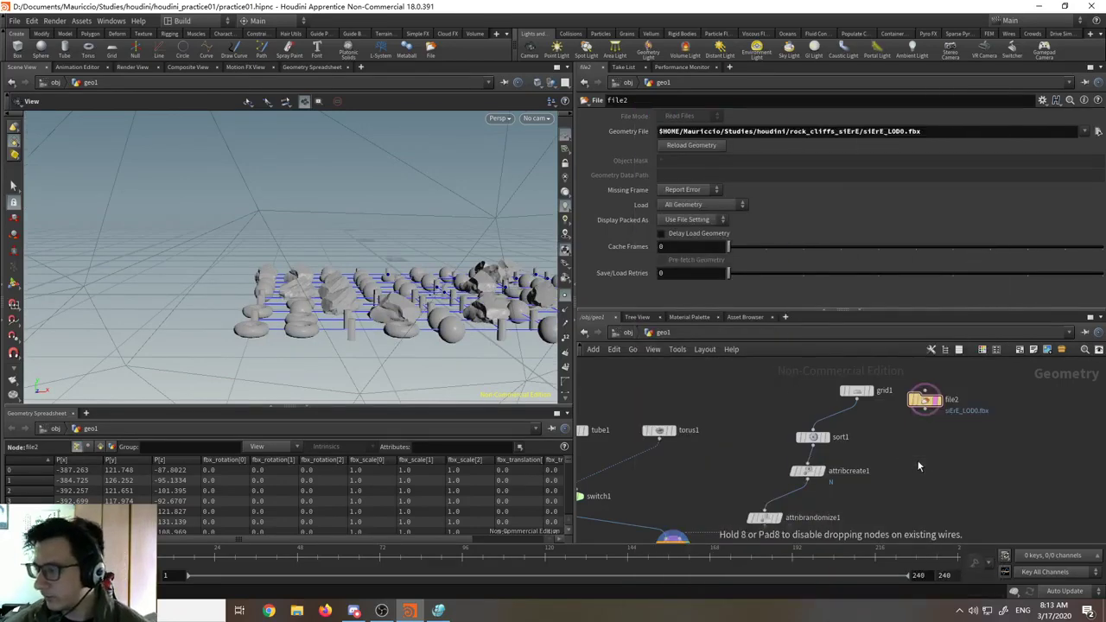
left_click(917, 462)
left_click(924, 415)
left_click(916, 456)
left_click_drag(927, 468, 930, 450)
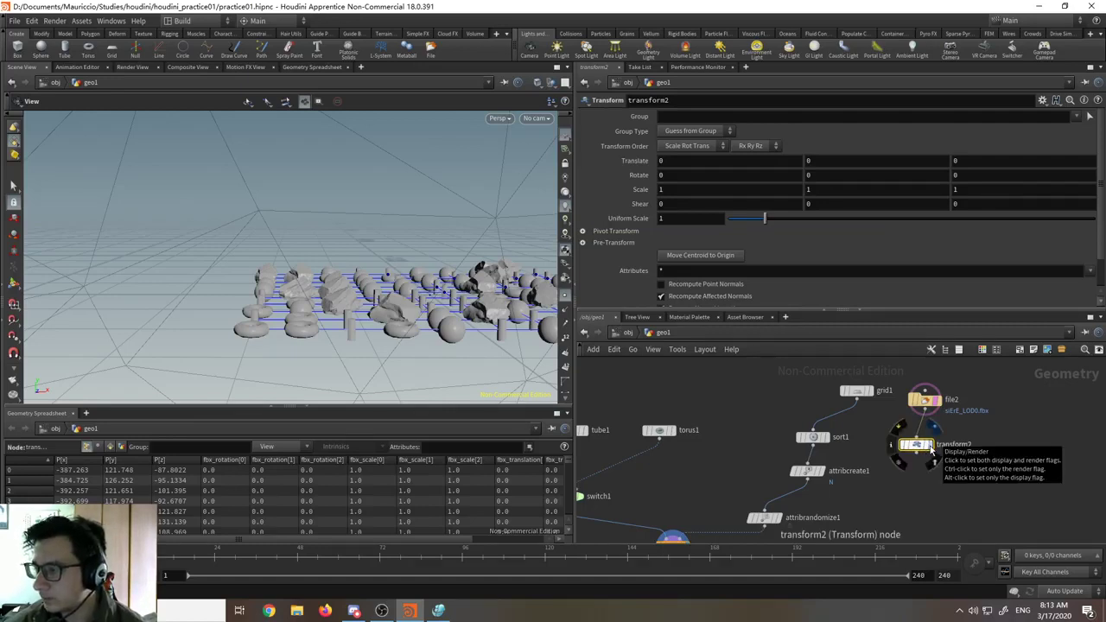
left_click(930, 450)
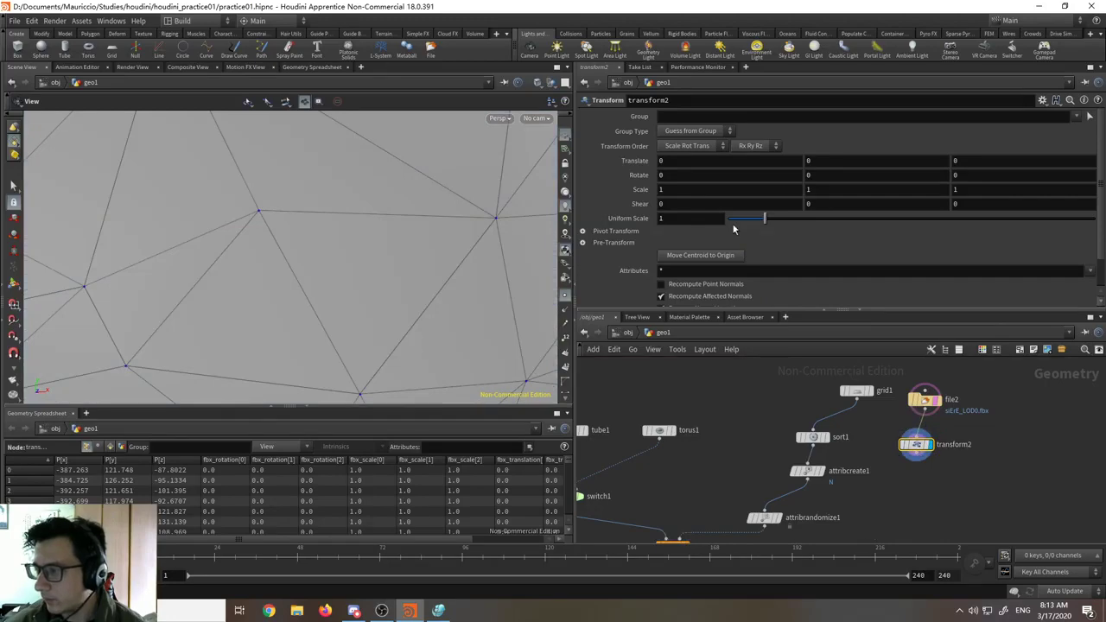
- Set transform2's uniform scale to 0.11 and display copymodels for a size comparison
left_click_drag(732, 219, 731, 218)
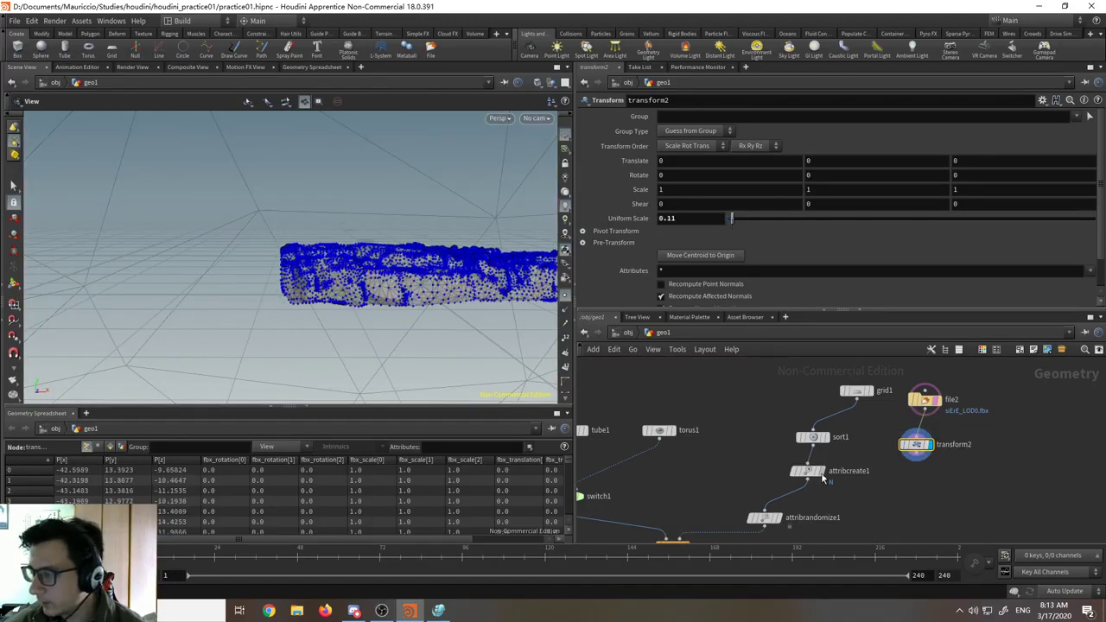
middle_click_drag(822, 477, 858, 428)
left_click(722, 495)
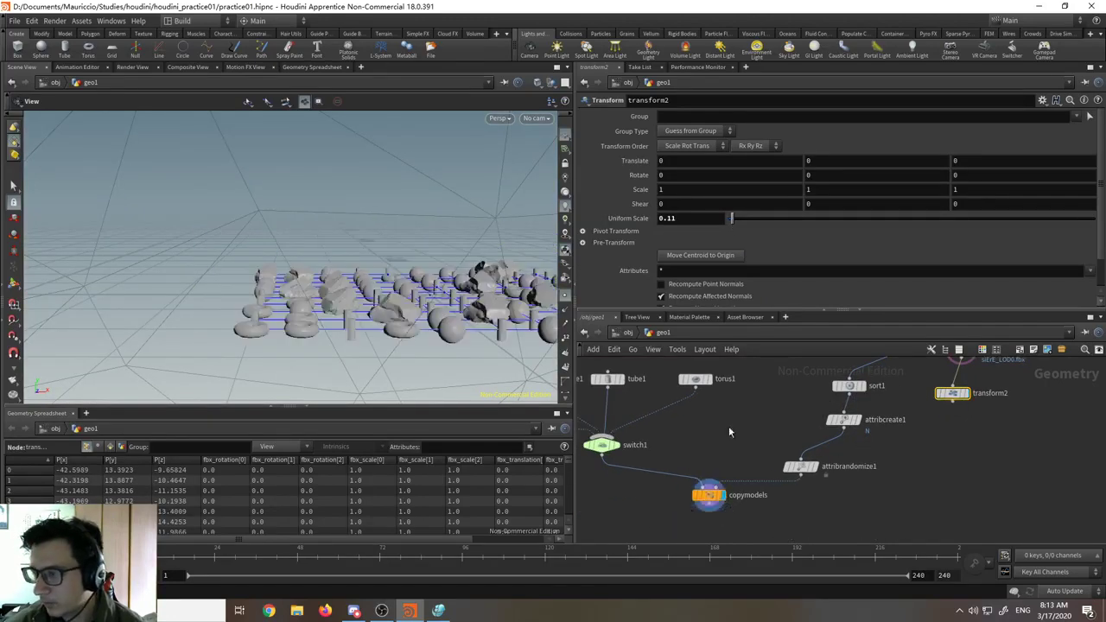
middle_click_drag(333, 301, 299, 286)
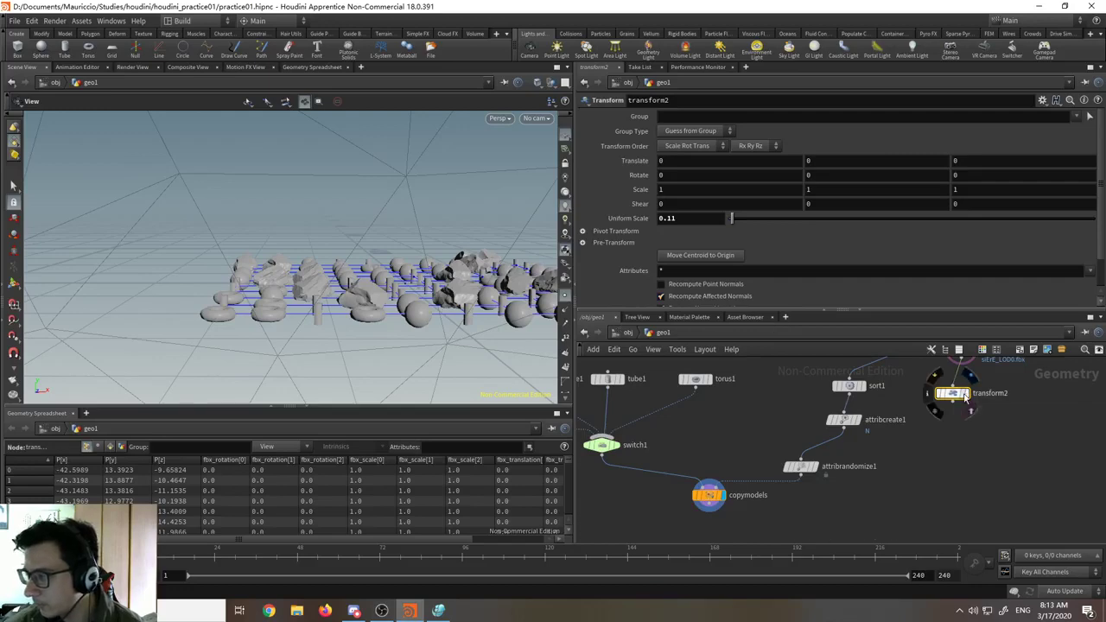
- Template transform2 over the copied grid, set its uniform scale to 0.27, and display the scaled cliff
left_click(964, 397)
left_click_drag(276, 278, 425, 388)
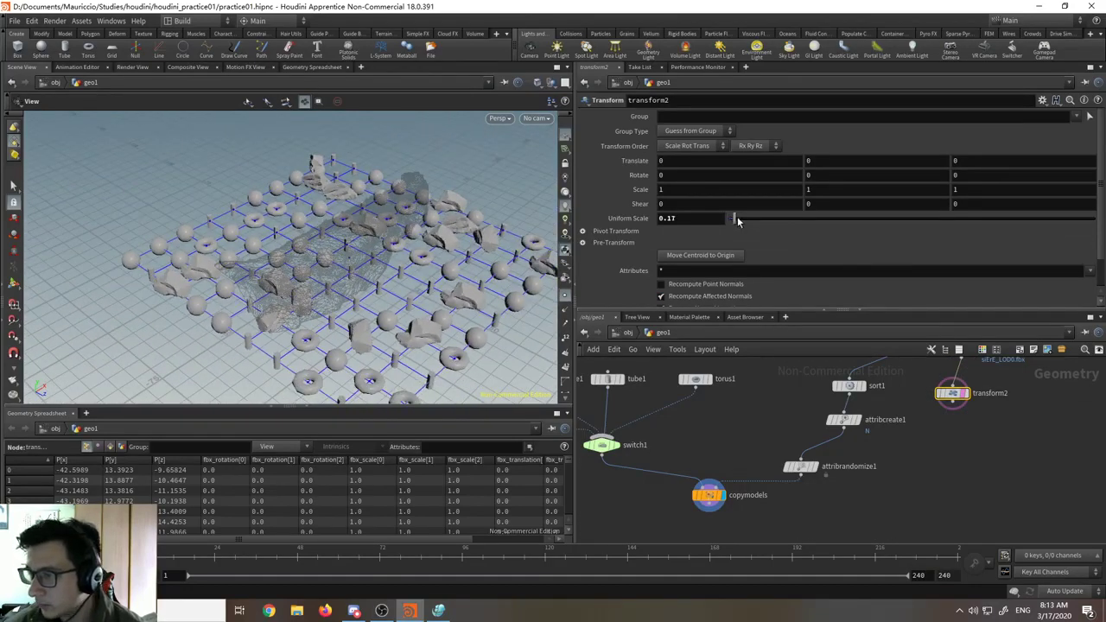
left_click_drag(737, 217, 739, 223)
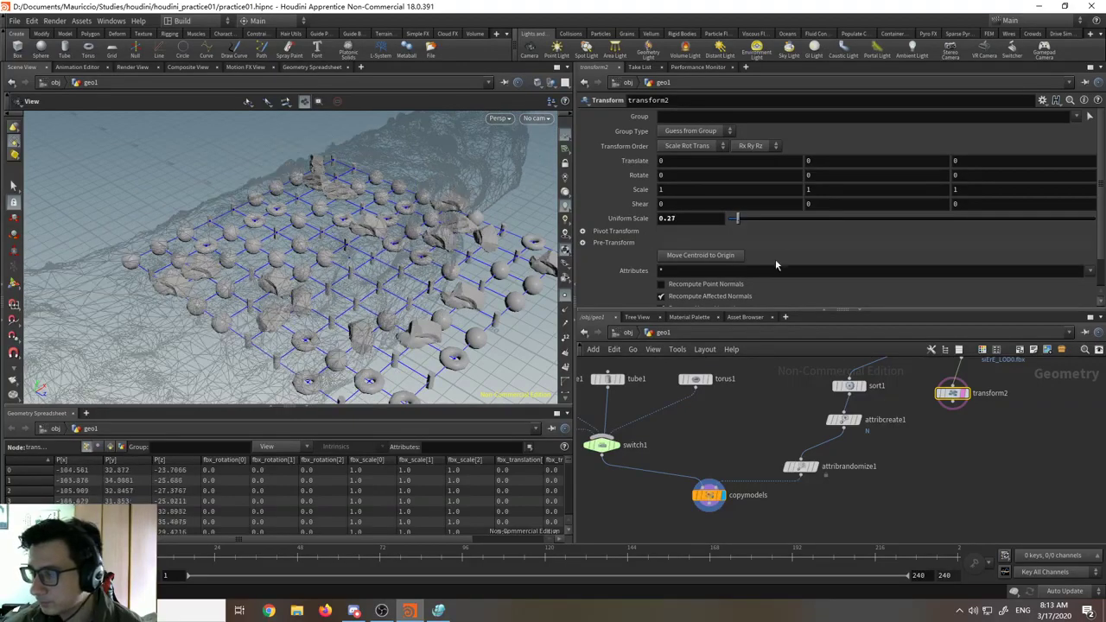
scroll(961, 400, "up", 2)
left_click(965, 393)
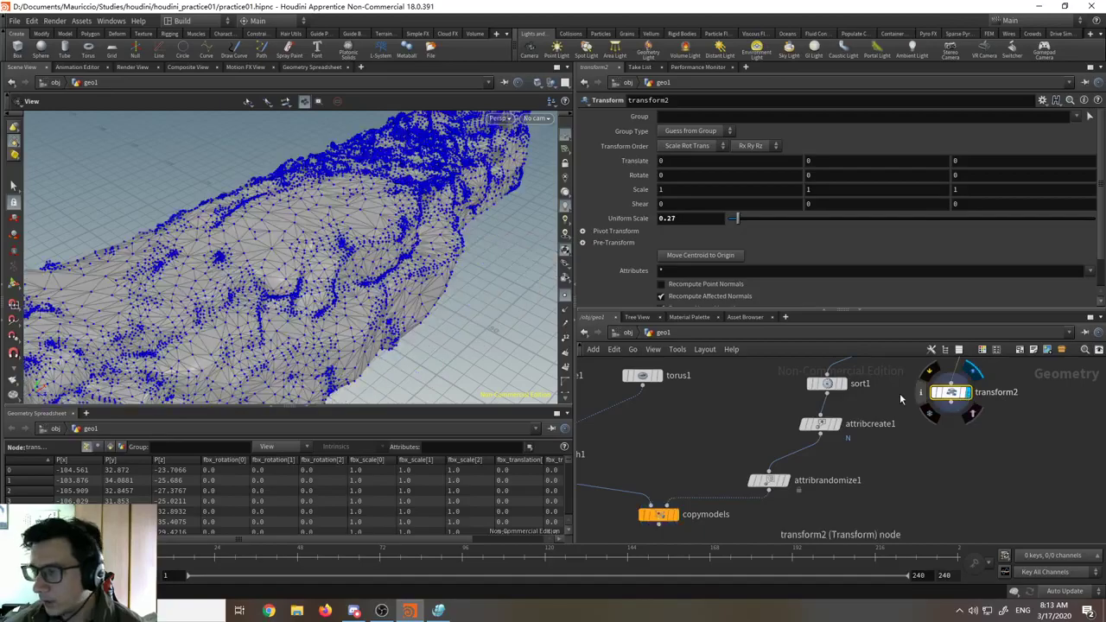
left_click_drag(308, 285, 324, 254)
left_click_drag(399, 254, 402, 371)
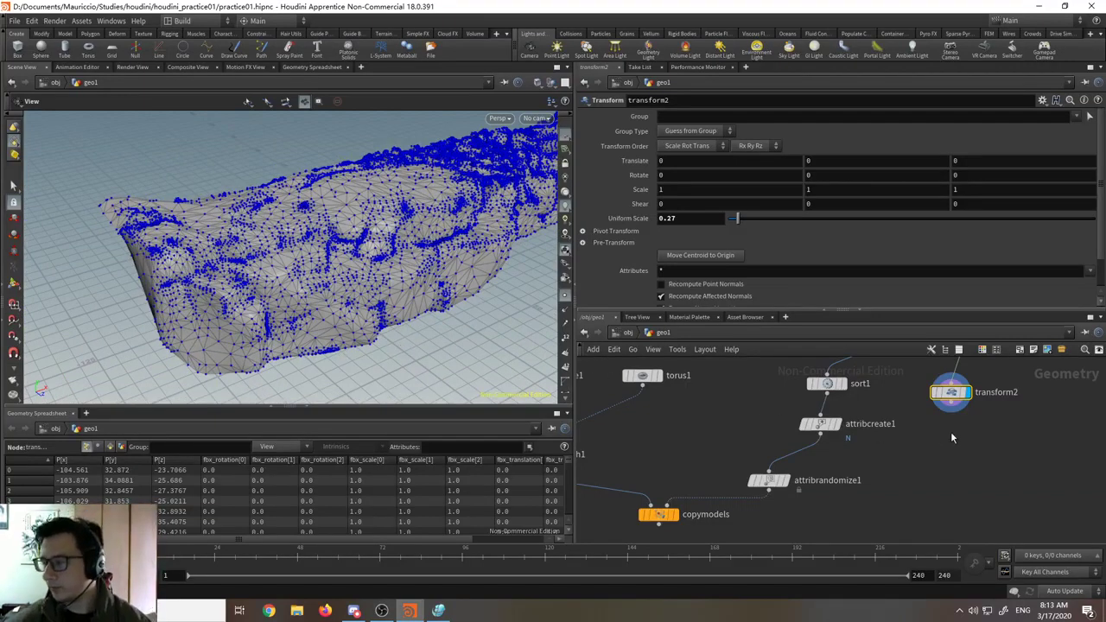
- Move file2 and transform2 together farther away from the grid1 chain in the network
middle_click_drag(951, 434, 788, 536)
left_click_drag(873, 517, 765, 416)
left_click_drag(797, 444, 899, 416)
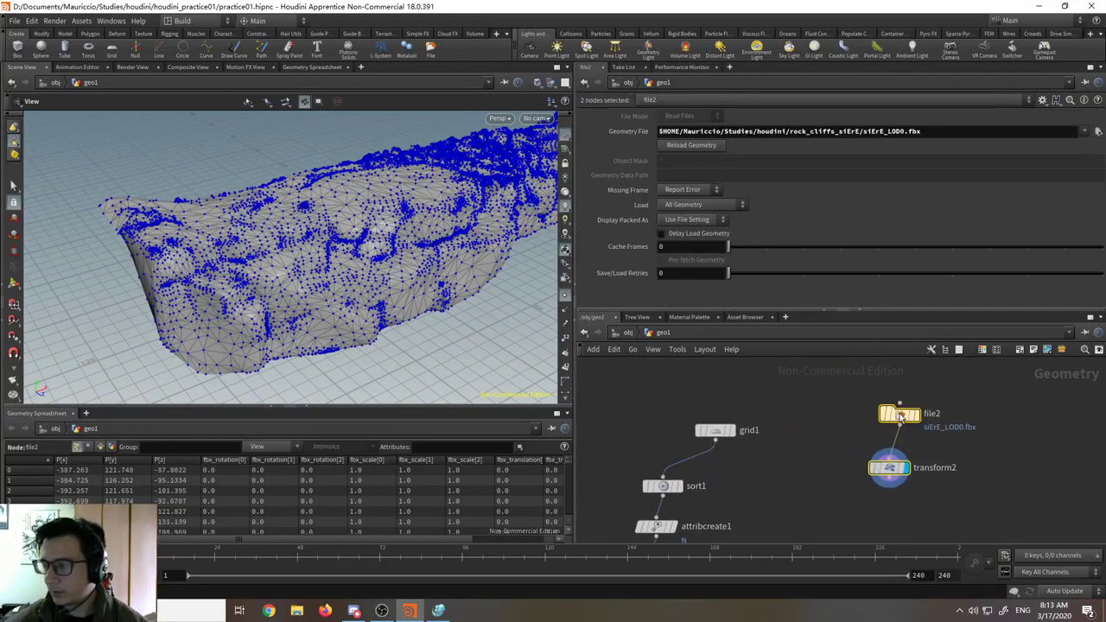
left_click_drag(354, 190, 363, 229)
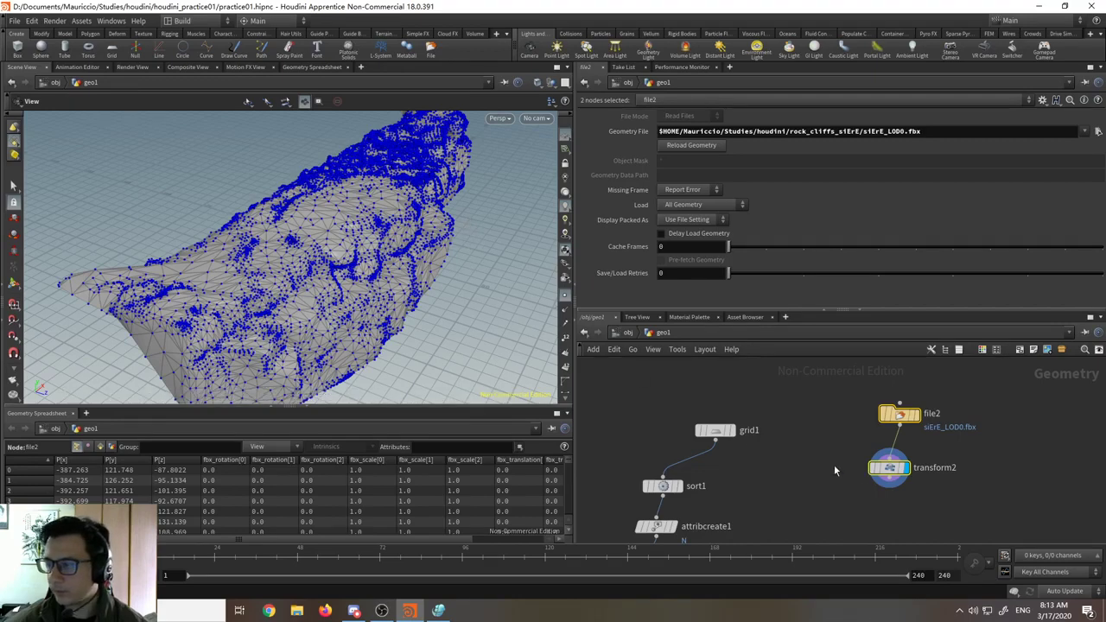
- Add a Group Create node, connect transform2 to its first input, and arrange both nodes beneath file2
middle_click_drag(835, 471, 774, 436)
left_click(817, 473)
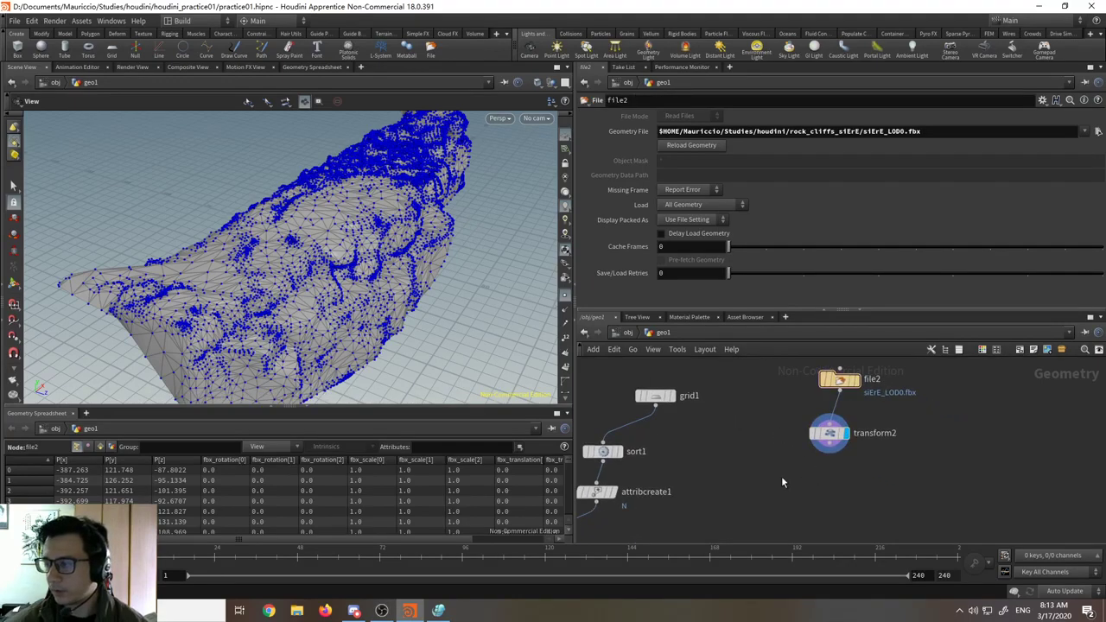
key("Tab")
type("group")
key("Return")
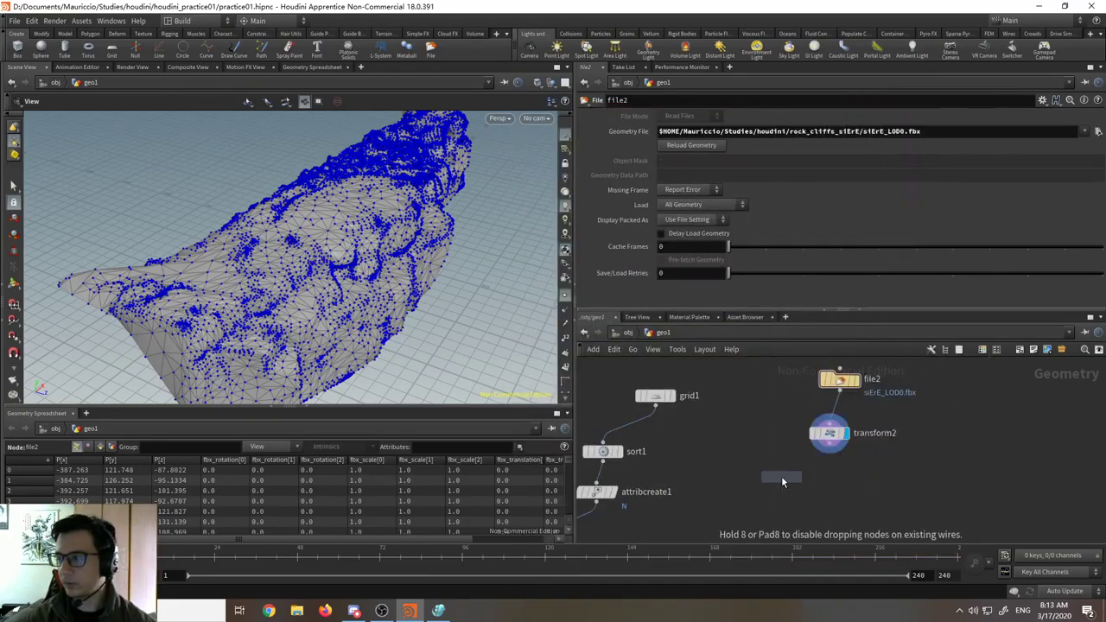
left_click(793, 479)
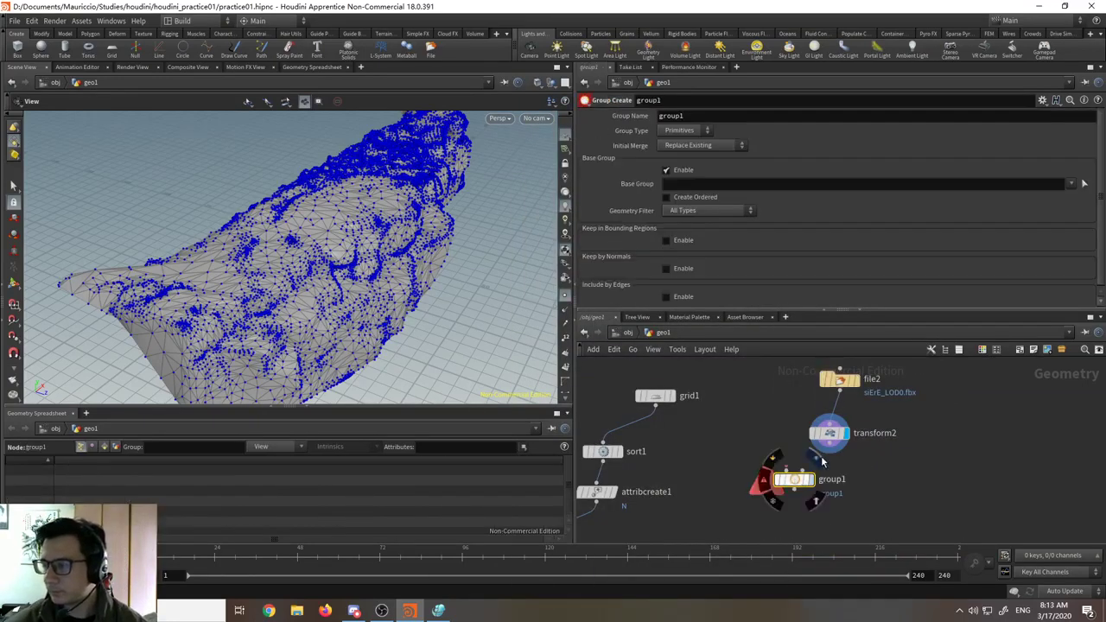
left_click(793, 472)
left_click(784, 465)
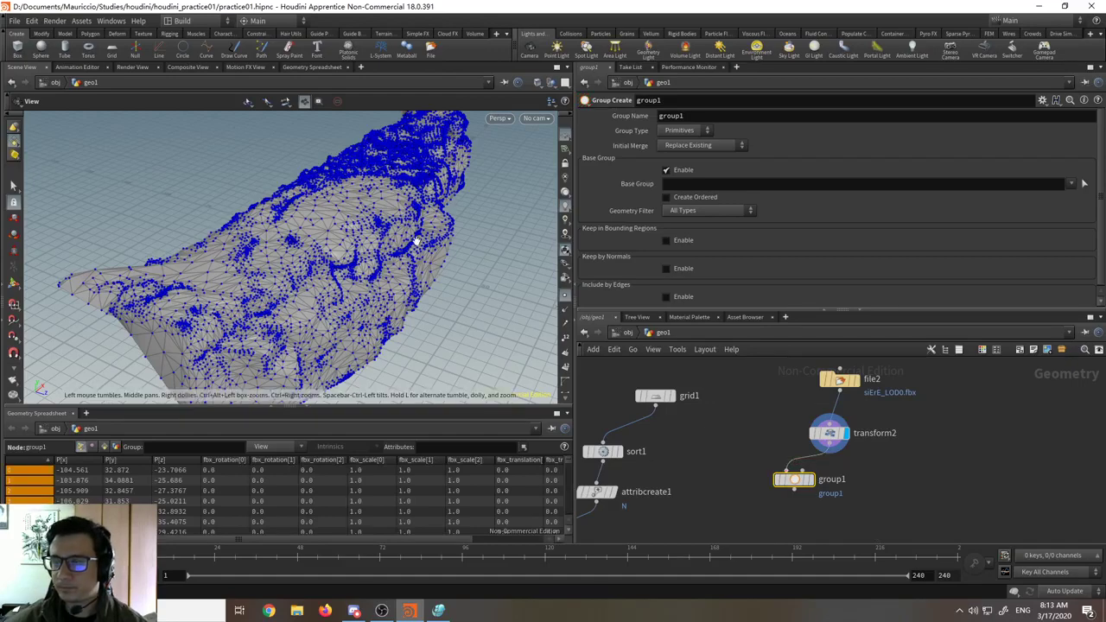
mouse_move(424, 265)
left_mouse_down()
mouse_move(435, 279)
mouse_move(398, 310)
mouse_move(257, 291)
mouse_move(358, 313)
mouse_move(198, 270)
mouse_move(280, 319)
mouse_move(236, 268)
mouse_move(386, 298)
mouse_move(426, 268)
mouse_move(402, 265)
left_mouse_up()
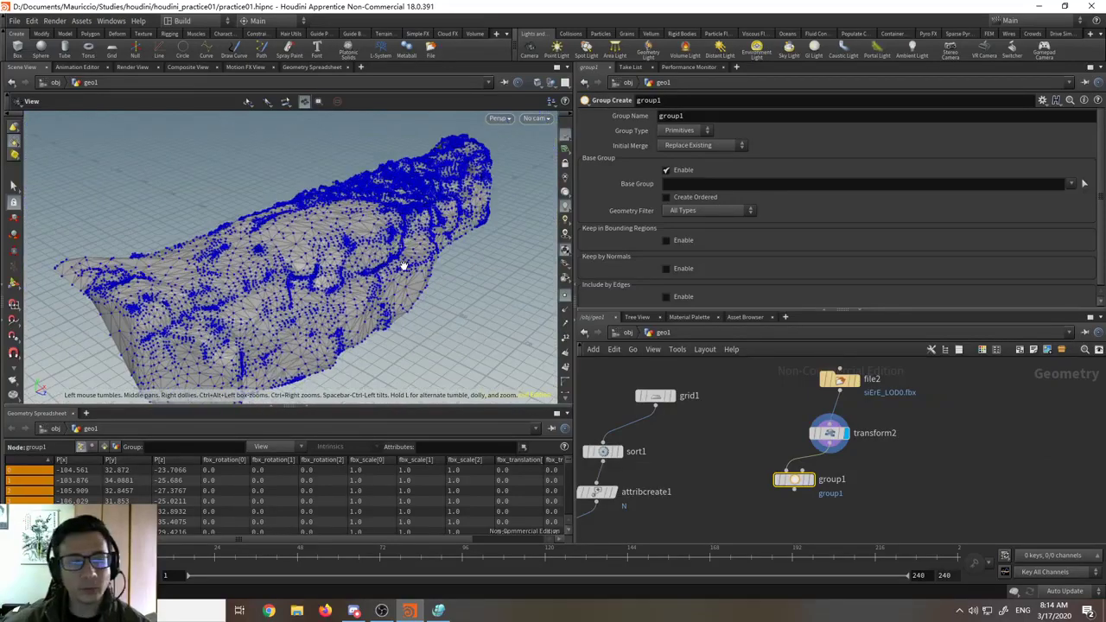
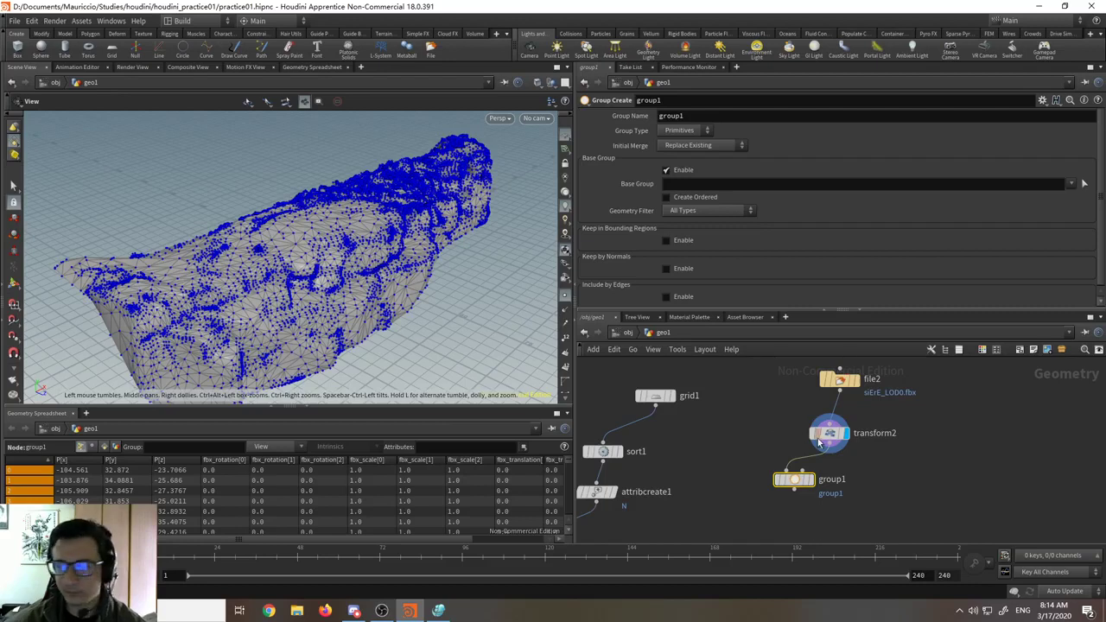
left_click_drag(833, 437, 789, 432)
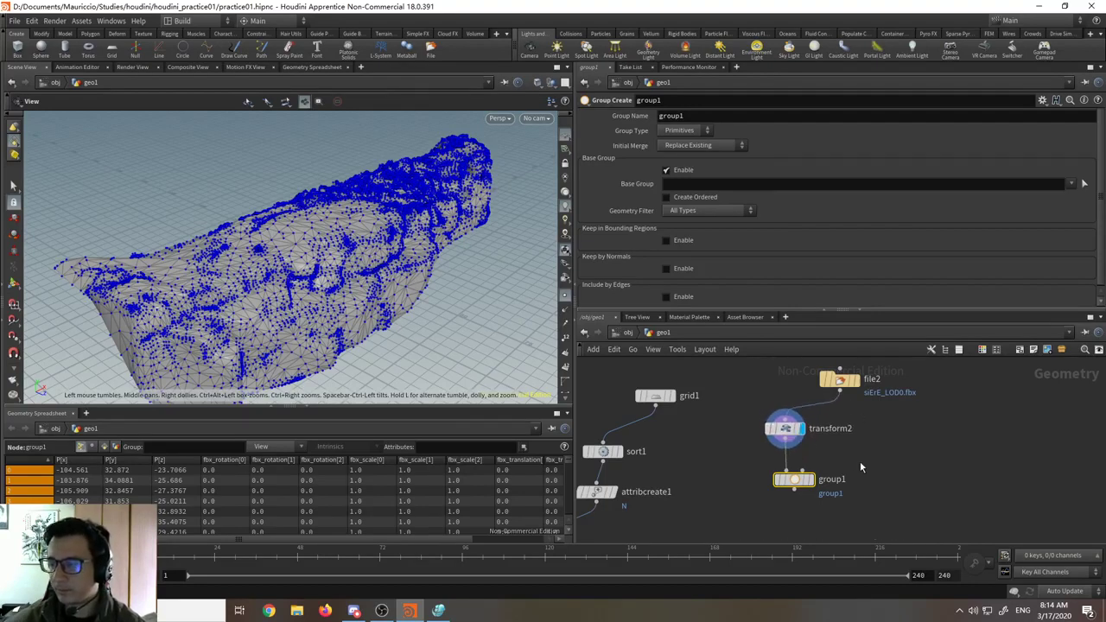
left_click_drag(797, 484, 764, 486)
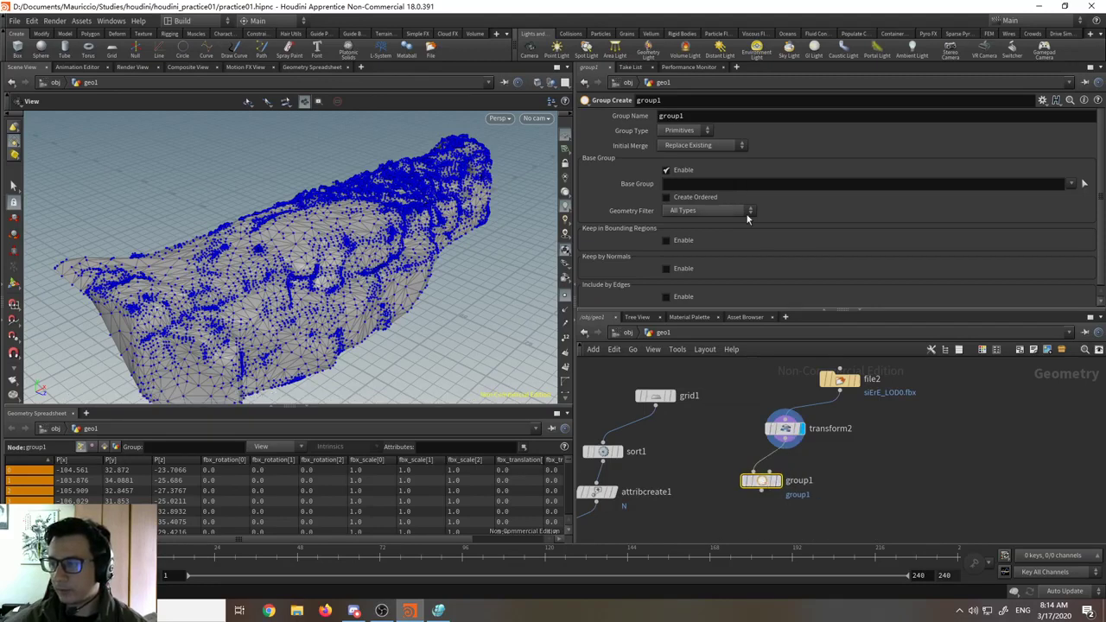
- Name the group created by the group1 node upvector
middle_click_drag(838, 462, 778, 422)
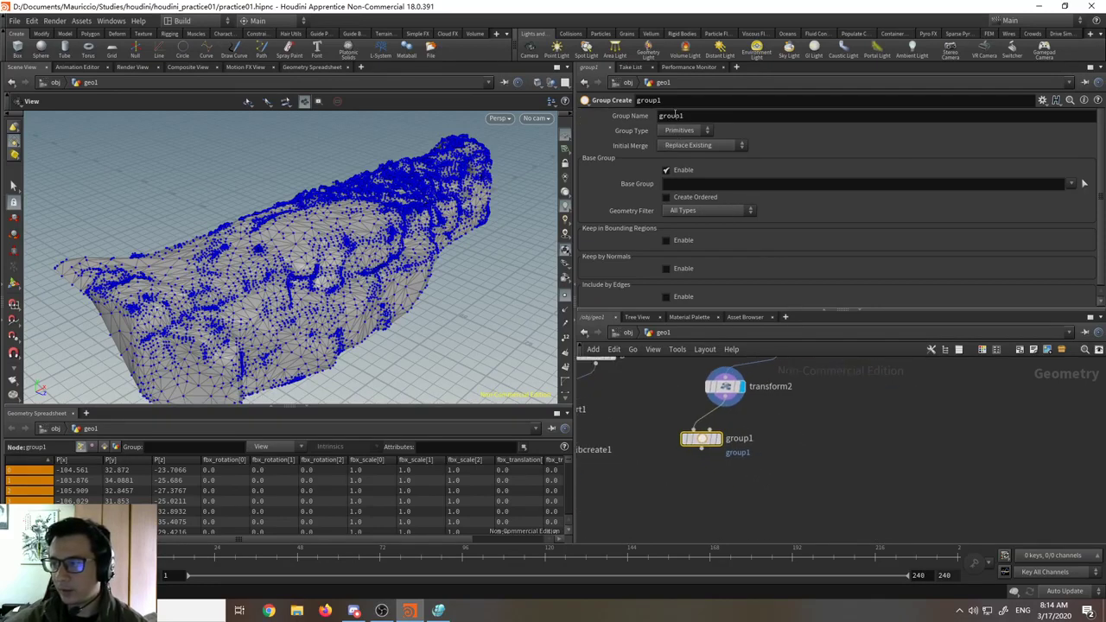
double_click(671, 115)
type("upvecto")
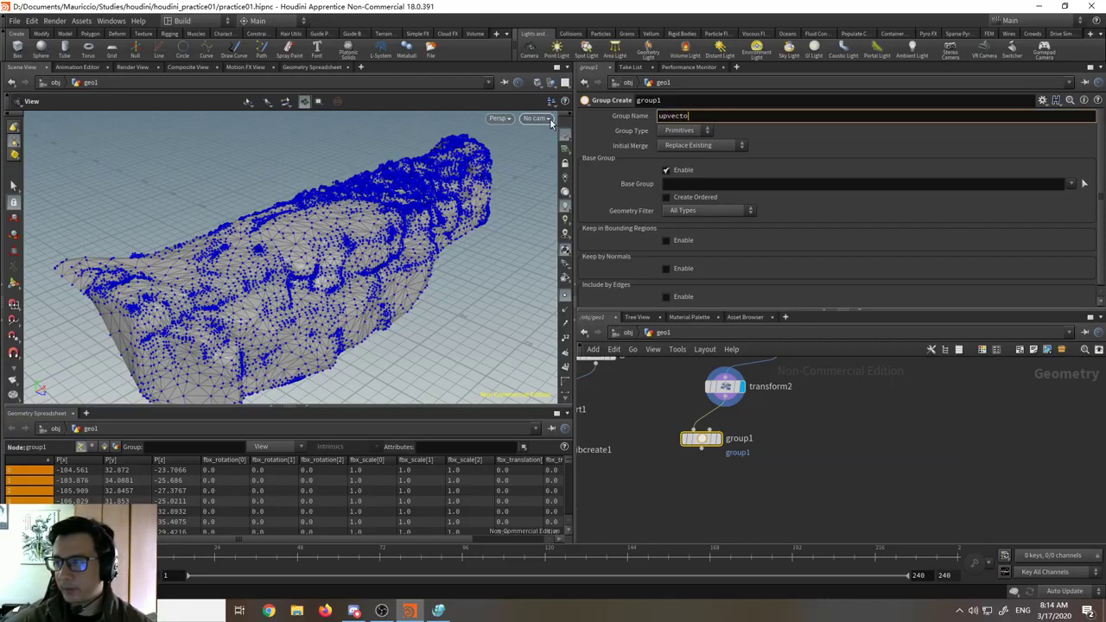
type("r")
key("Return")
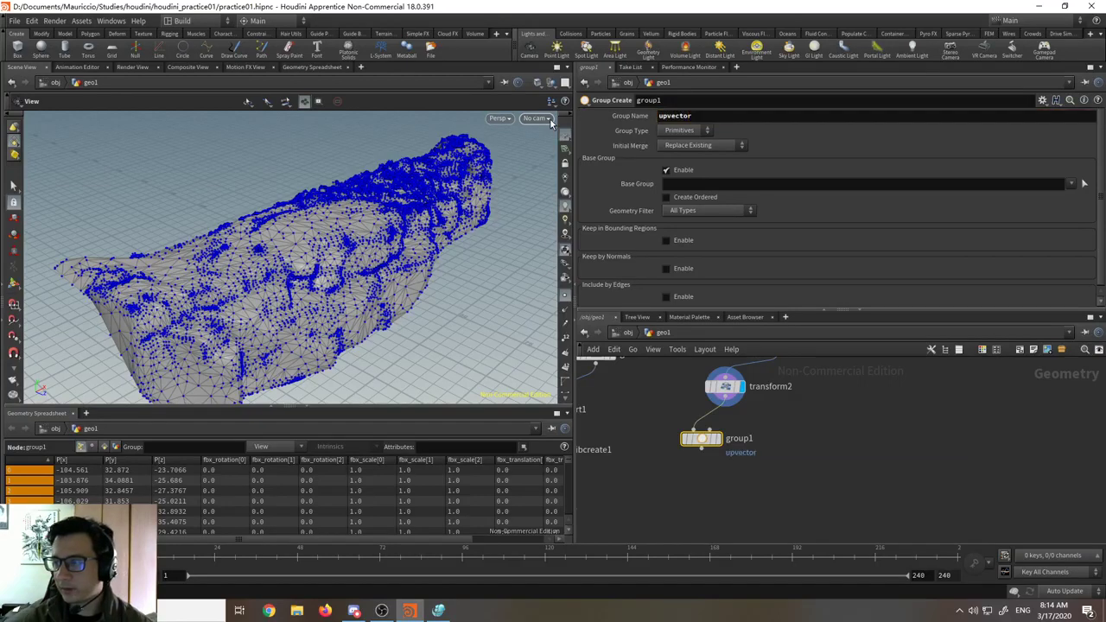
- In group1, disable Base Group, enable Keep by Normals with direction 0, 1, 0, and activate the node's viewport handle
left_click(665, 169)
left_click(666, 227)
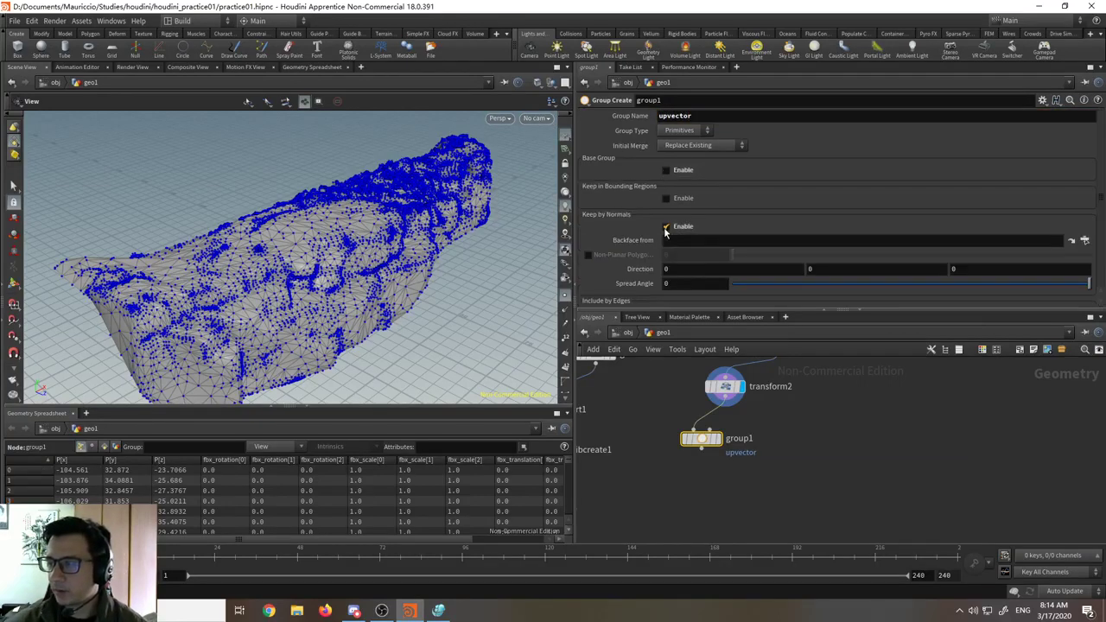
left_click(818, 269)
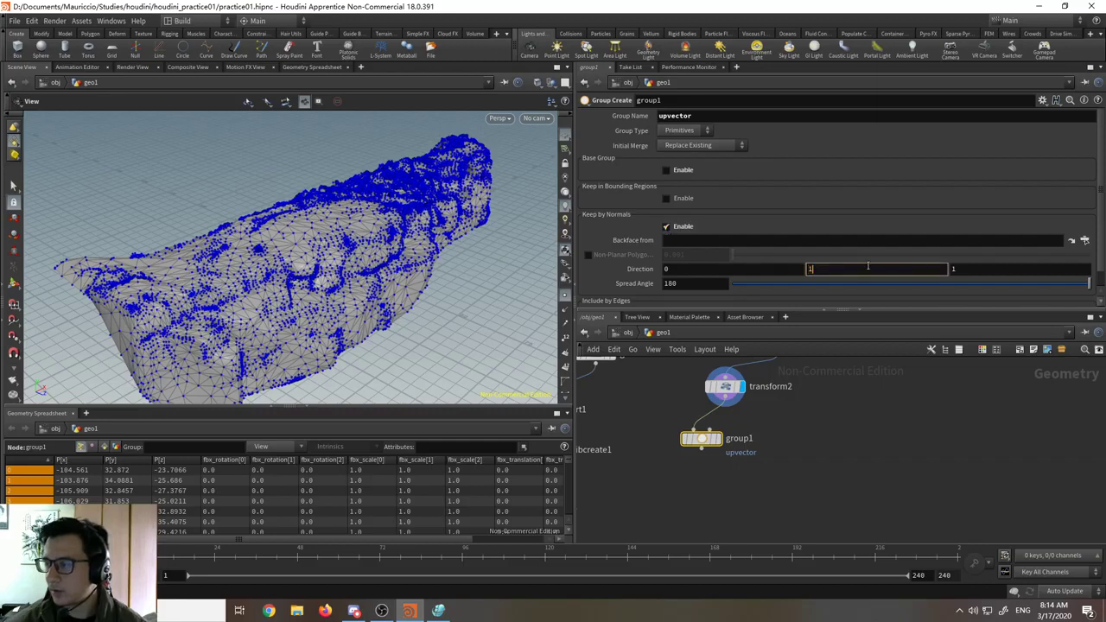
type("1")
key("Tab")
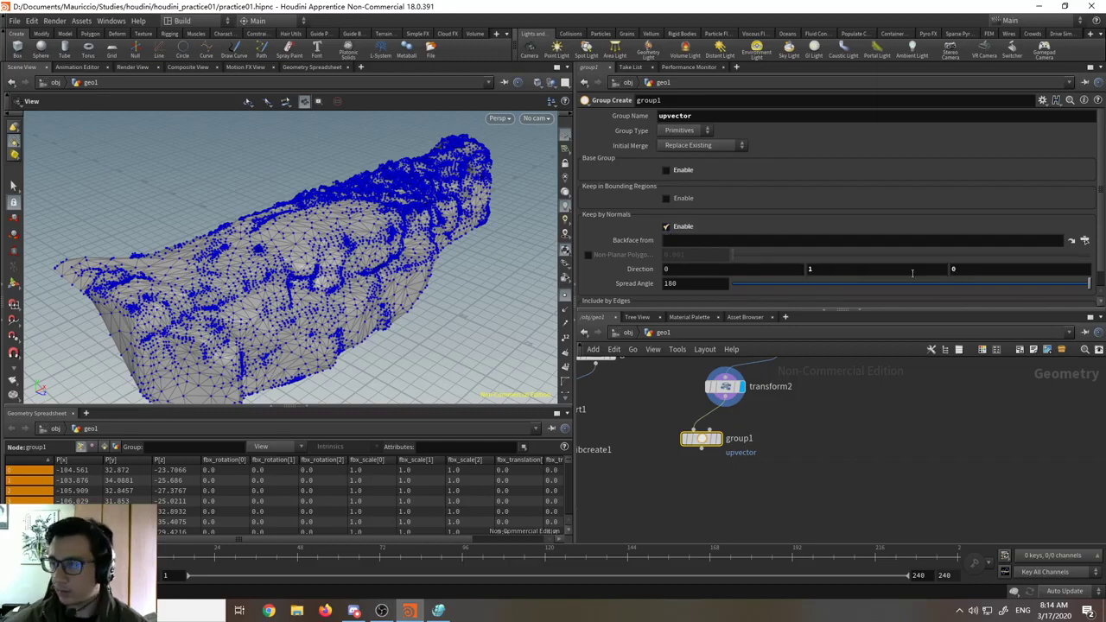
left_click(11, 291)
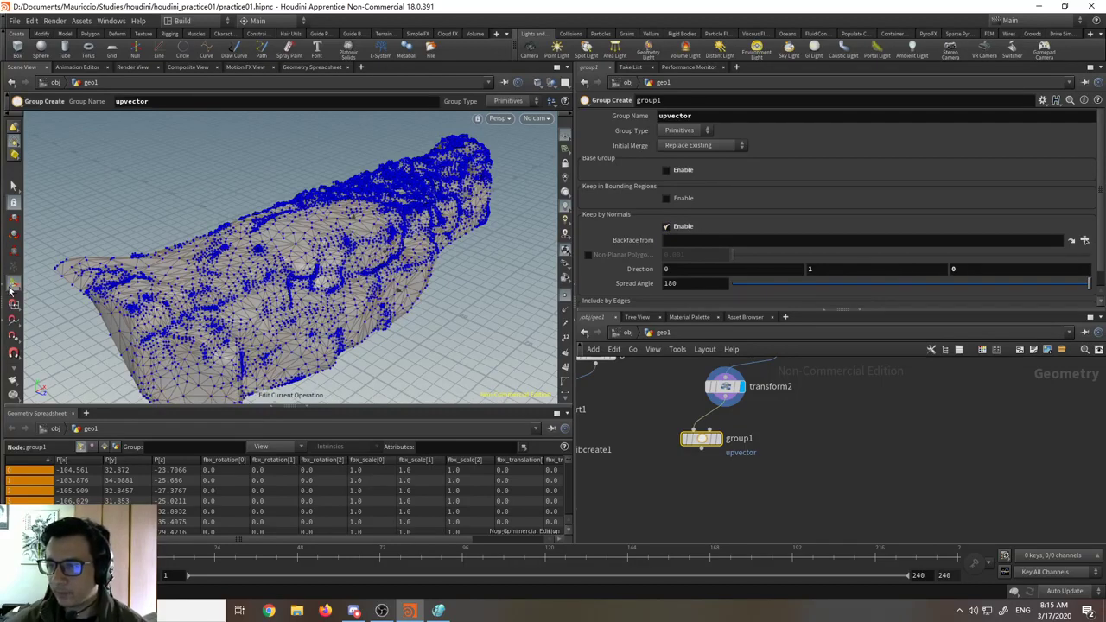
- Set the upvector group's type to Points and its Keep by Normals spread angle to 24.1
left_click(699, 134)
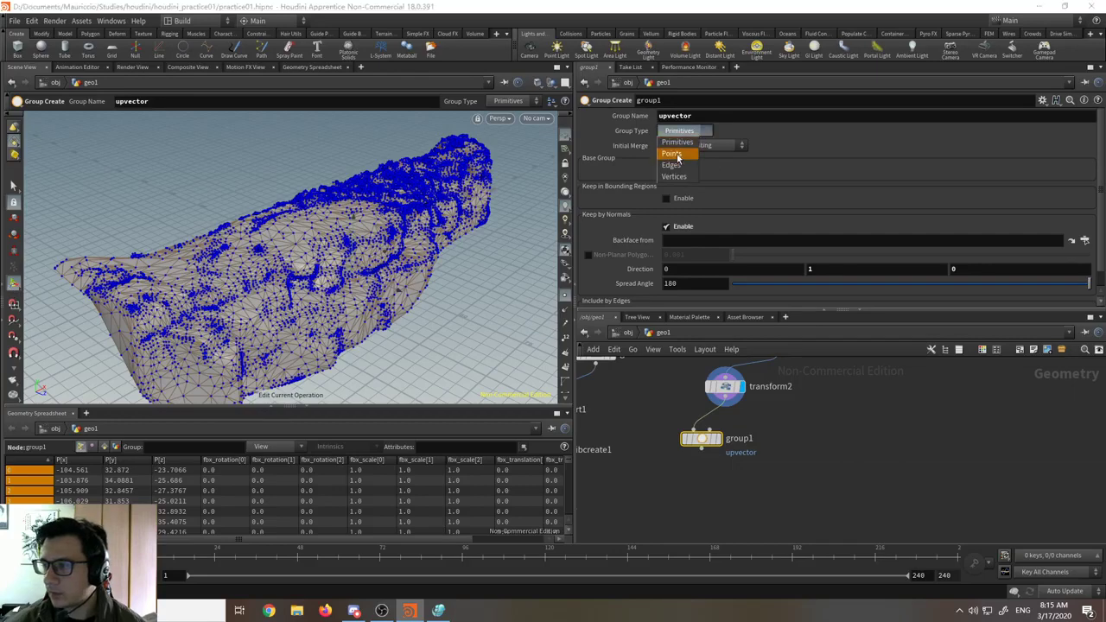
left_click(674, 156)
middle_click_drag(441, 263, 466, 264, "alt")
left_click_drag(466, 263, 411, 266, "alt")
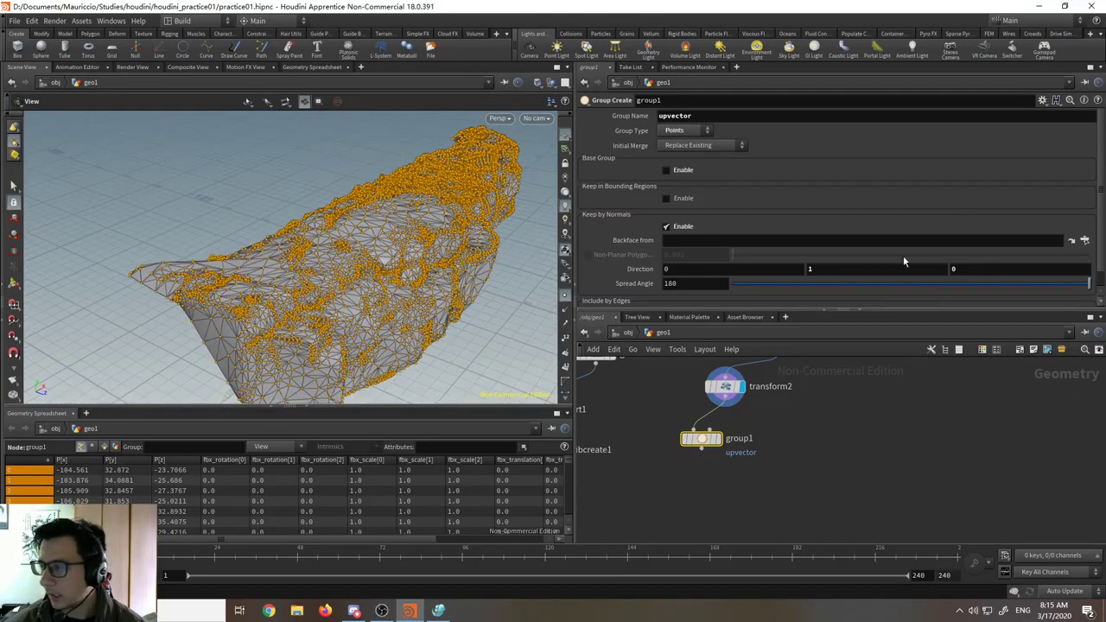
left_click(963, 286)
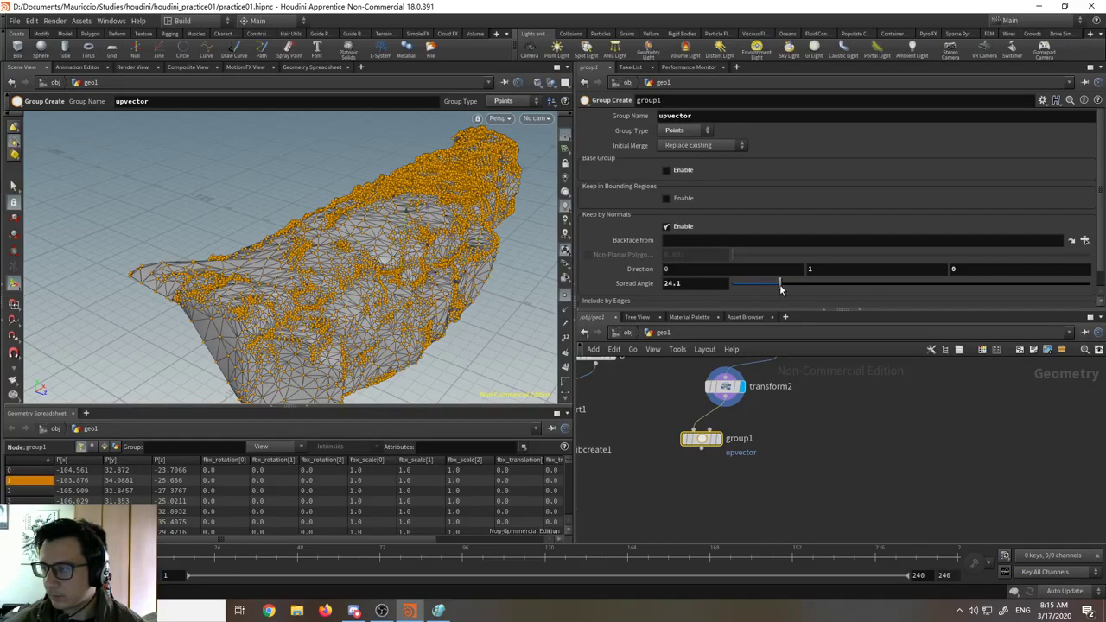
left_click_drag(425, 294, 373, 311, "alt")
key("Return")
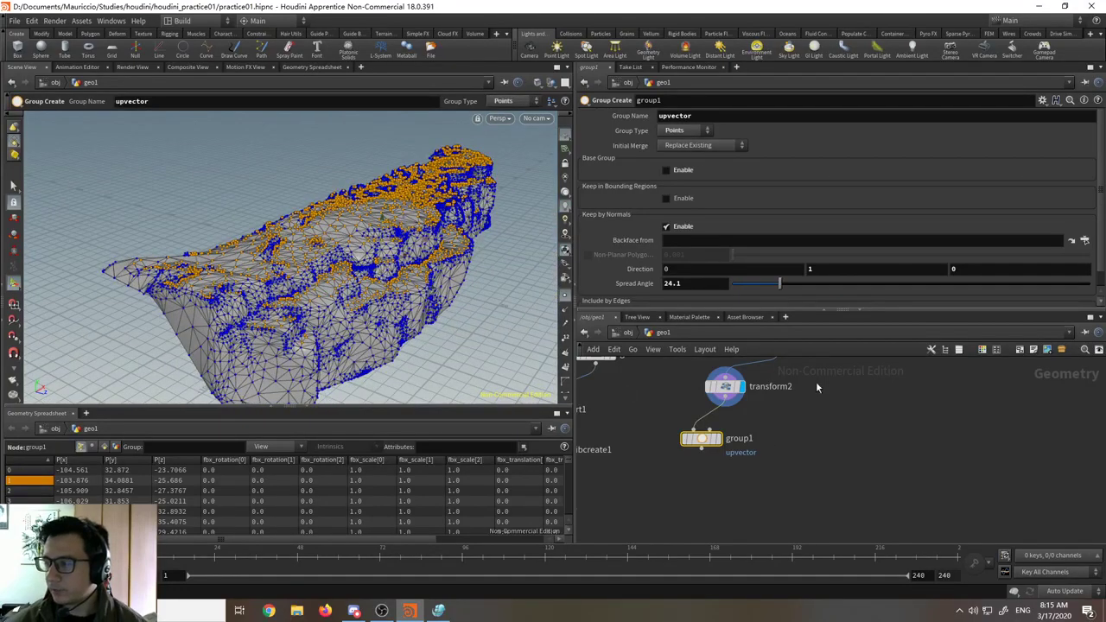
- Display the result of the group1 node in the viewport and view the grouped points on the rock
key("h")
left_click_drag(833, 413, 720, 517)
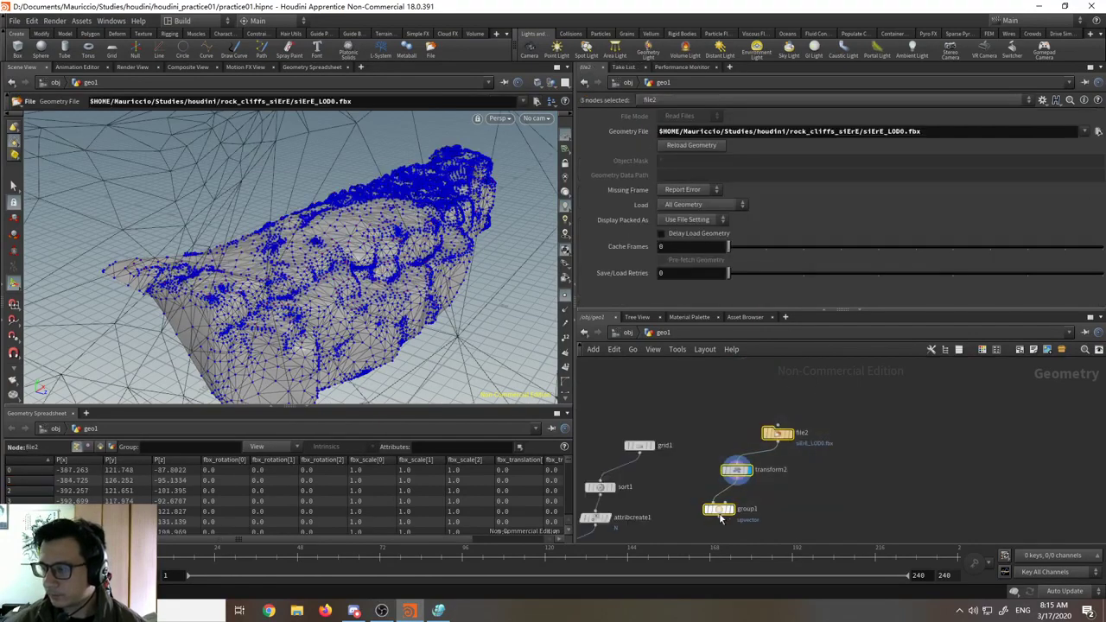
left_click(804, 513)
left_click(731, 509)
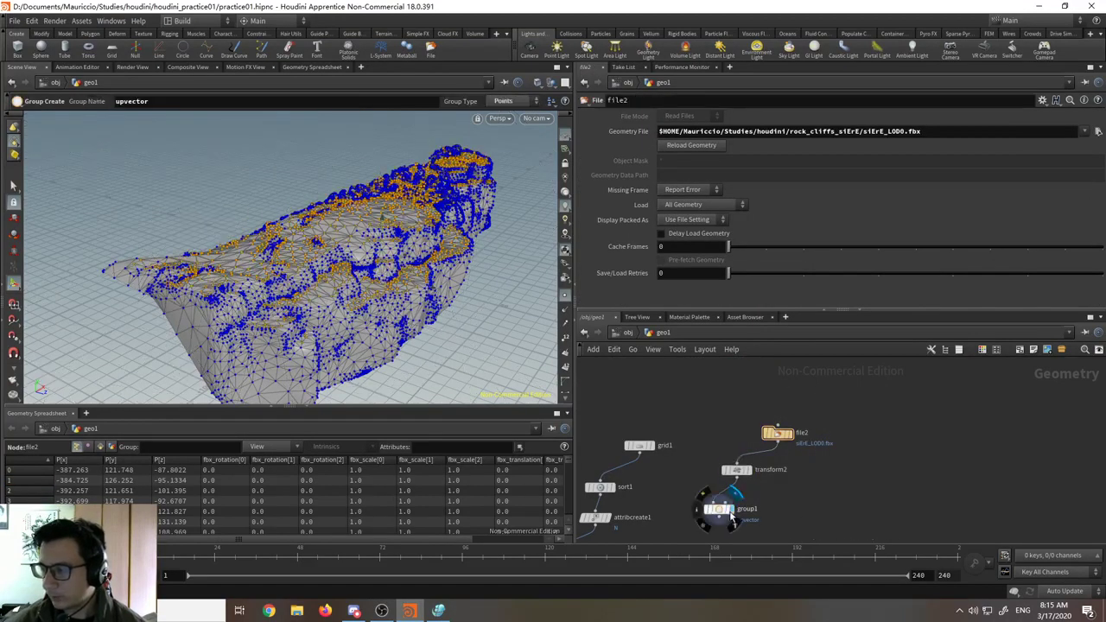
middle_click_drag(278, 264, 315, 243, "alt")
mouse_move(314, 244)
left_mouse_down("alt")
mouse_move(363, 302)
mouse_move(321, 257)
left_mouse_up("alt")
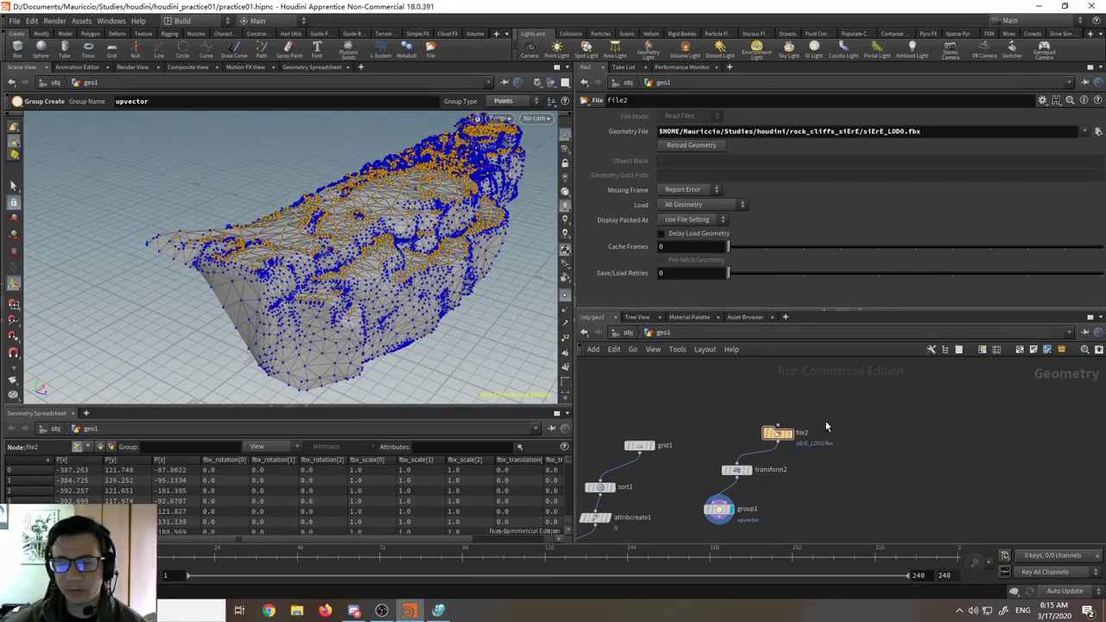
middle_click_drag(829, 480, 826, 425)
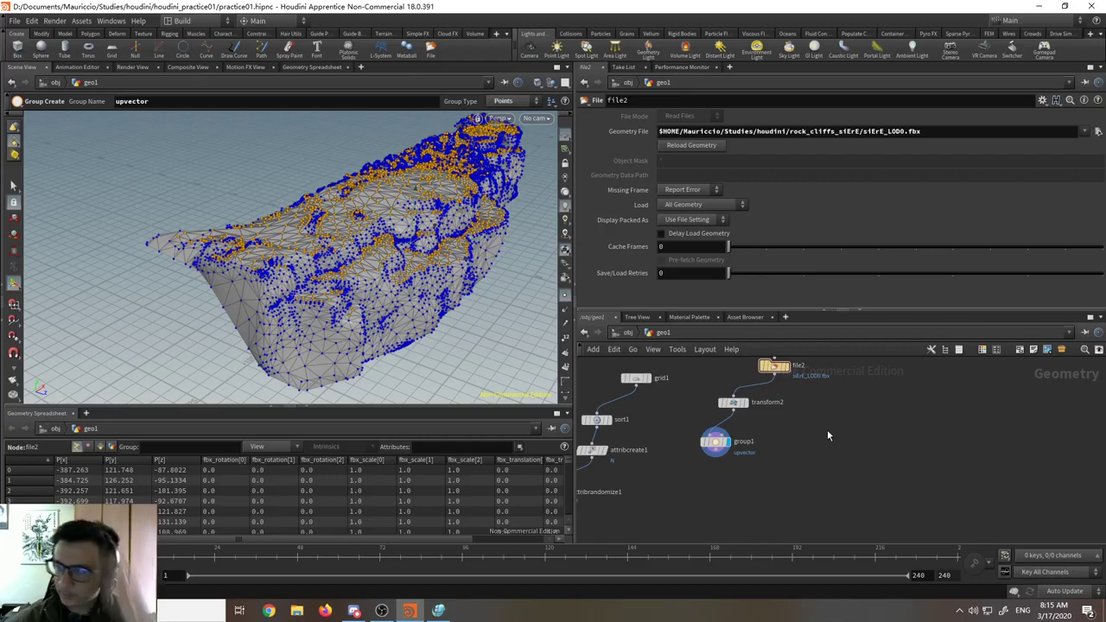
middle_click_drag(827, 430, 836, 468)
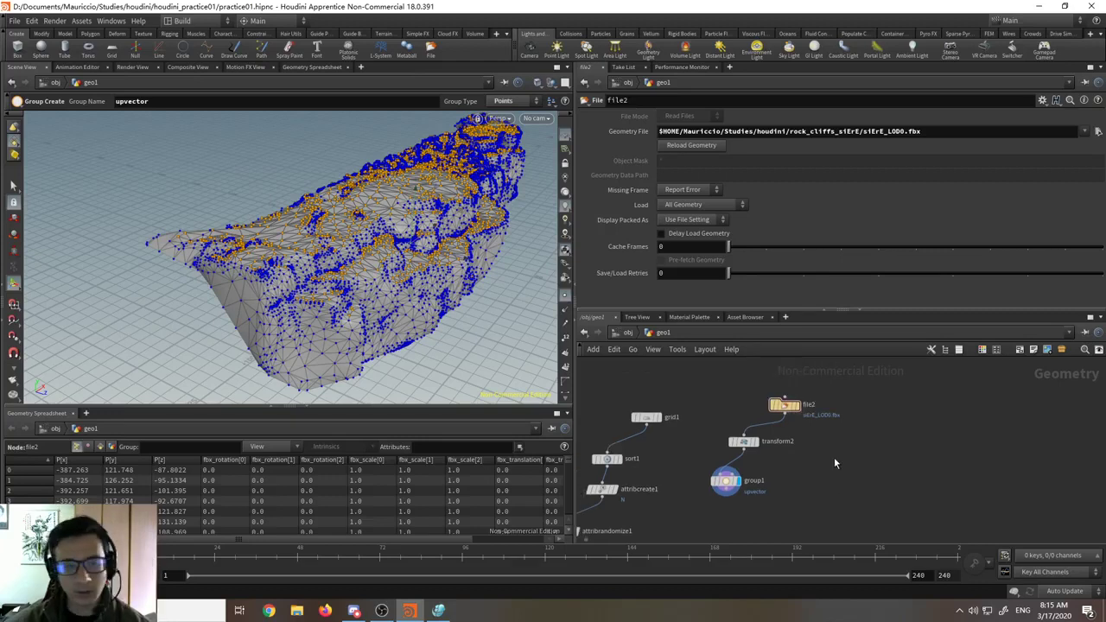
- Add a Scatter node to the network and place it below the group1 node
left_click(732, 484)
key("Tab")
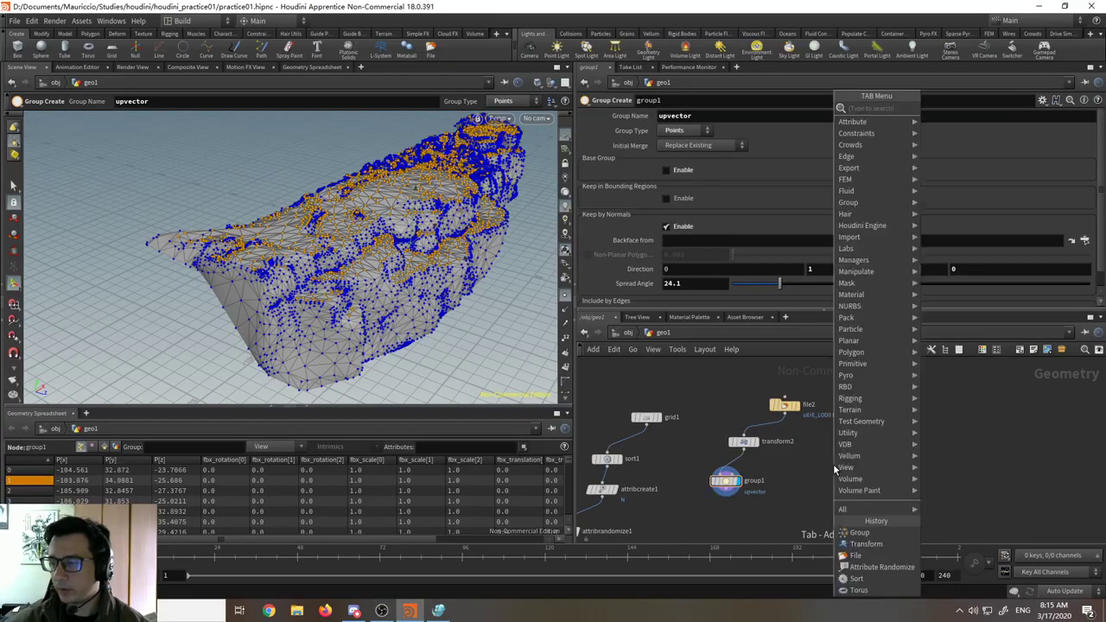
type("scatte")
key("Return")
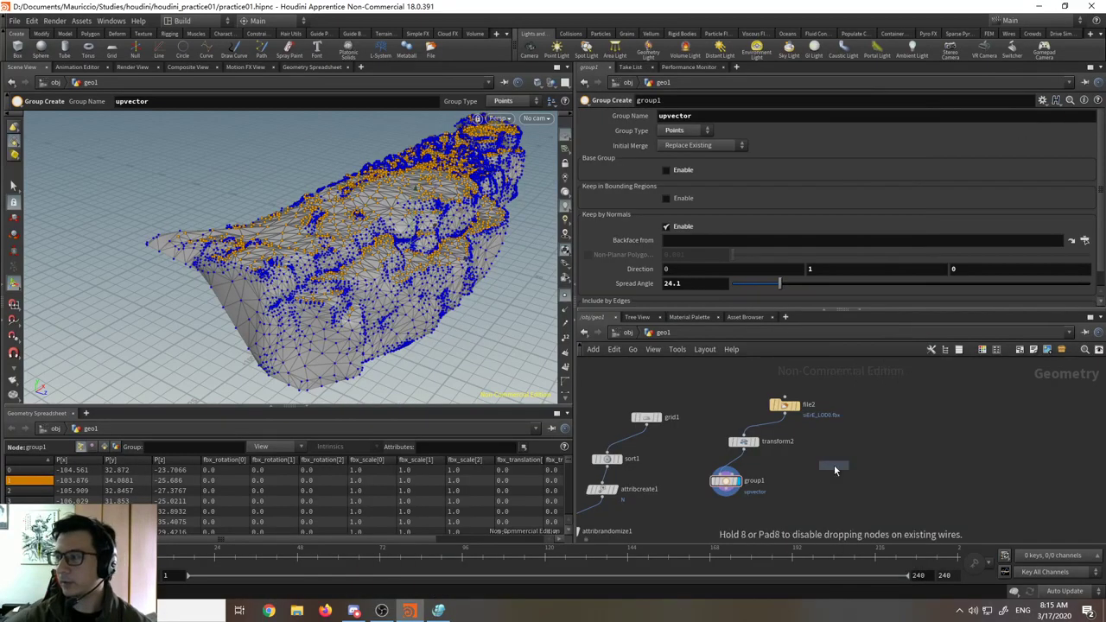
scroll(834, 464, "up", 3)
left_click(769, 502)
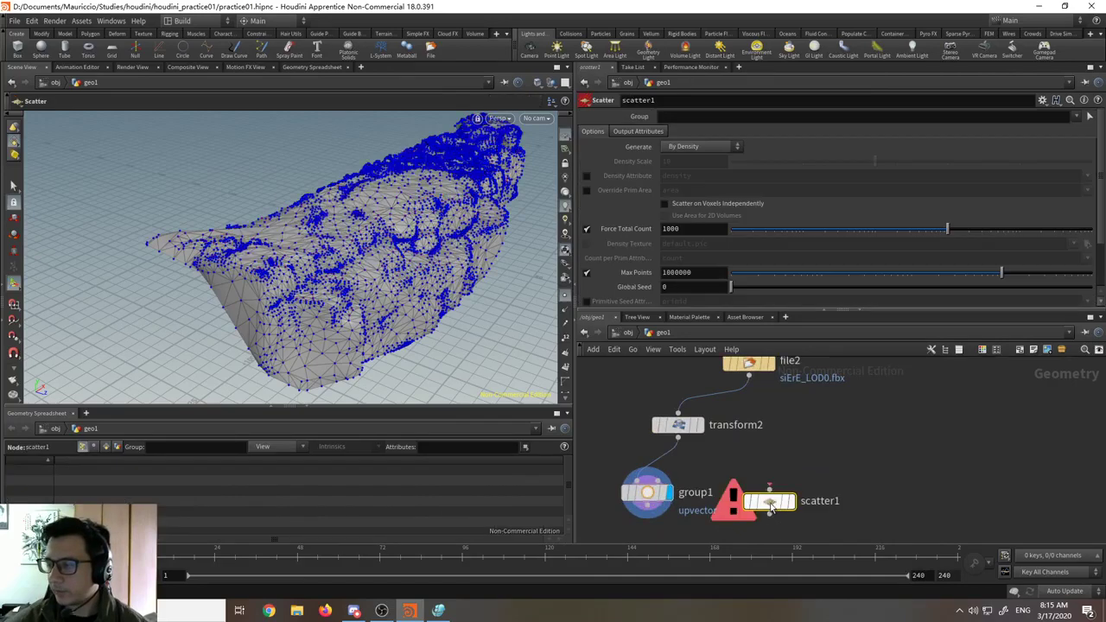
left_click_drag(790, 506, 797, 506)
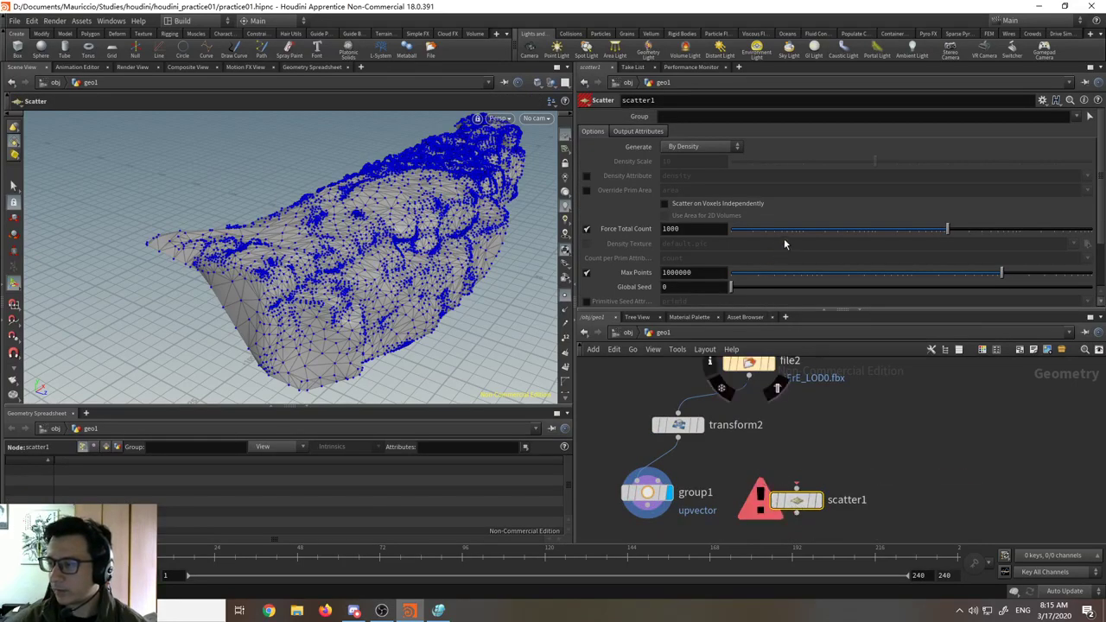
scroll(885, 441, "down", 3)
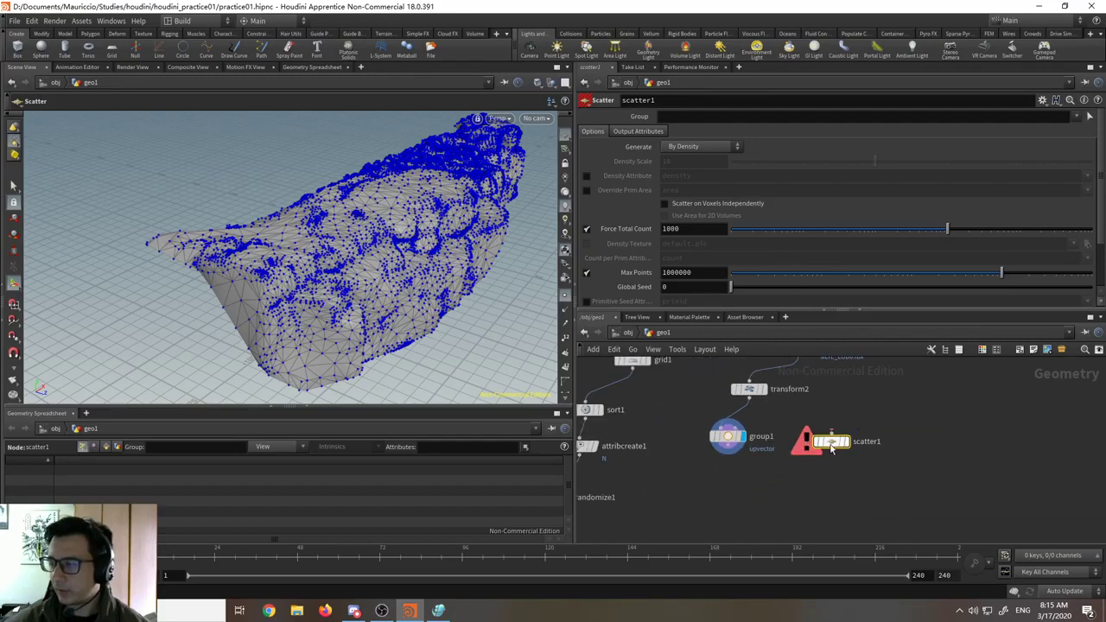
left_click_drag(831, 445, 715, 507)
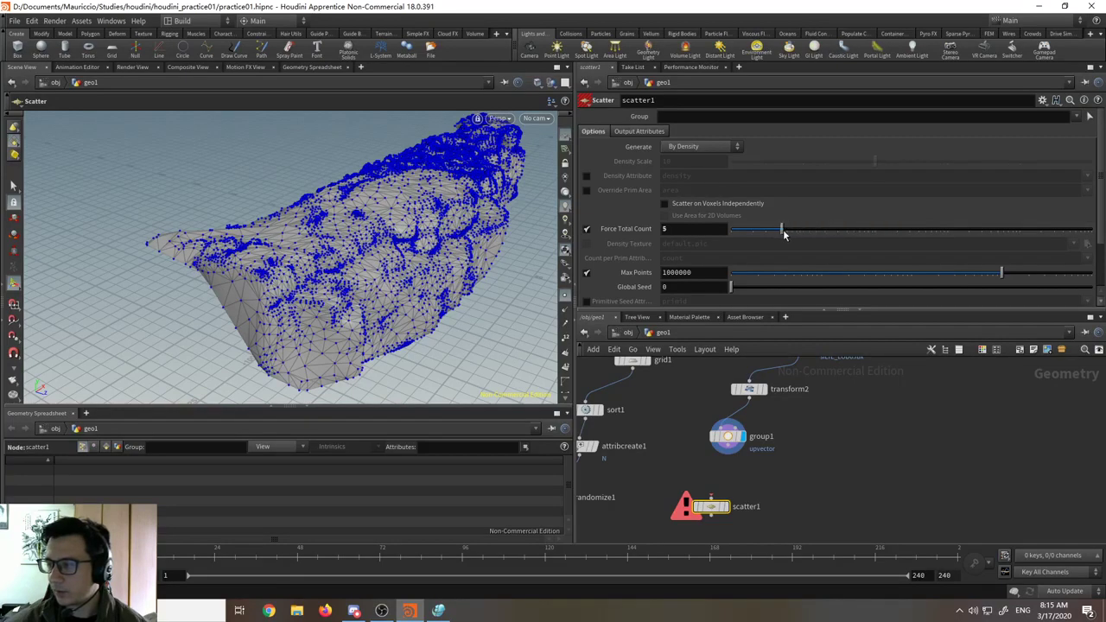
left_click(564, 297)
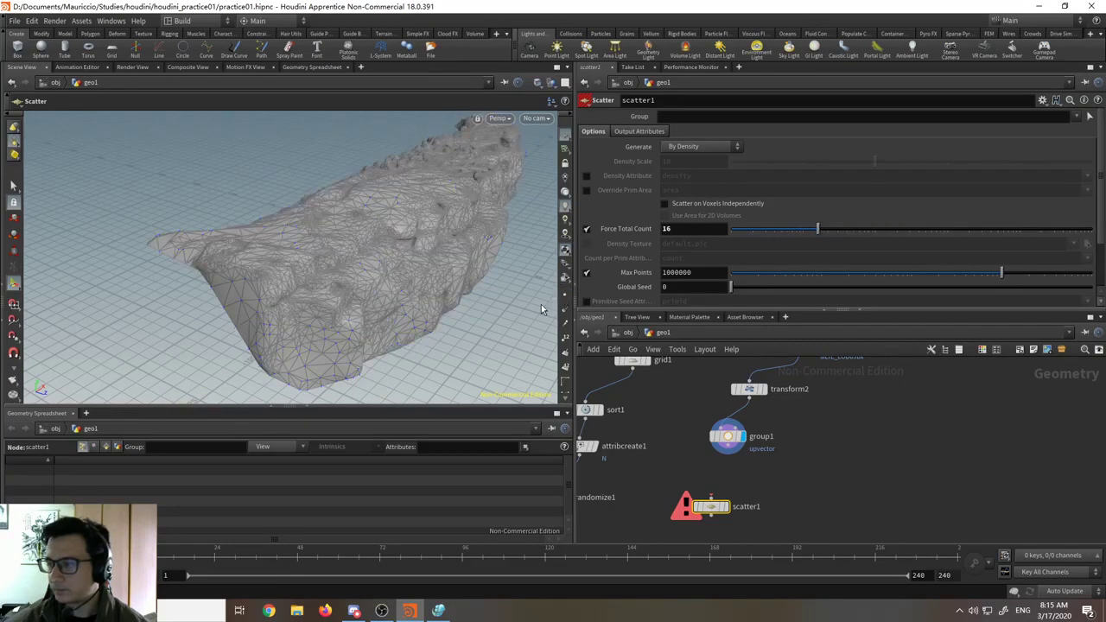
middle_click_drag(476, 329, 464, 328, "alt")
left_click(565, 295)
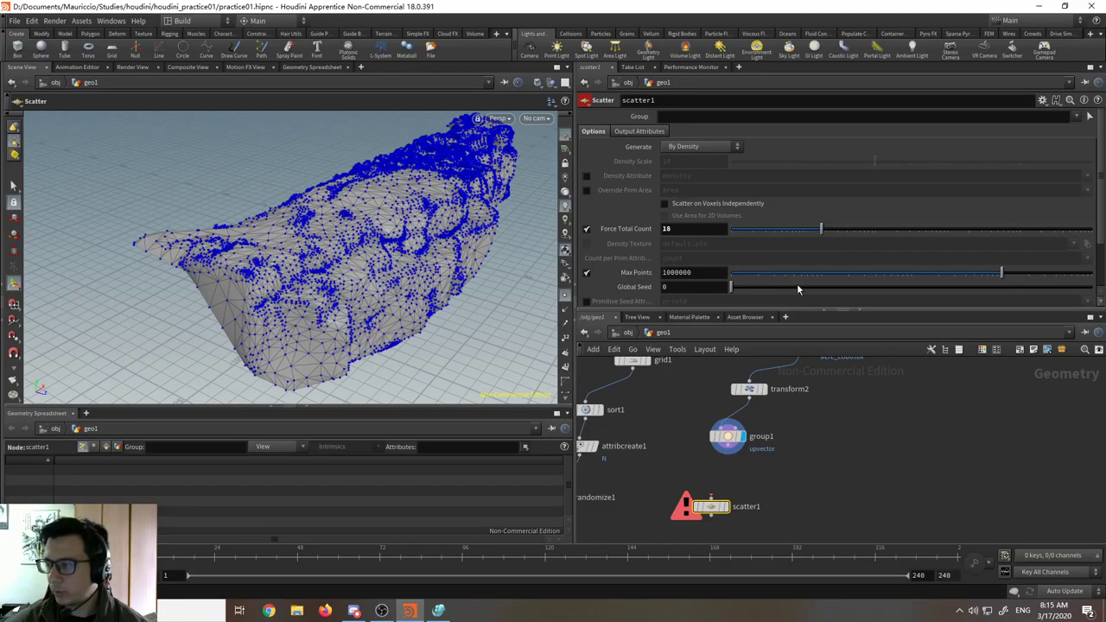
- Connect the output of group1 to the input of scatter1 and display the scatter result
left_click_drag(728, 453, 711, 493)
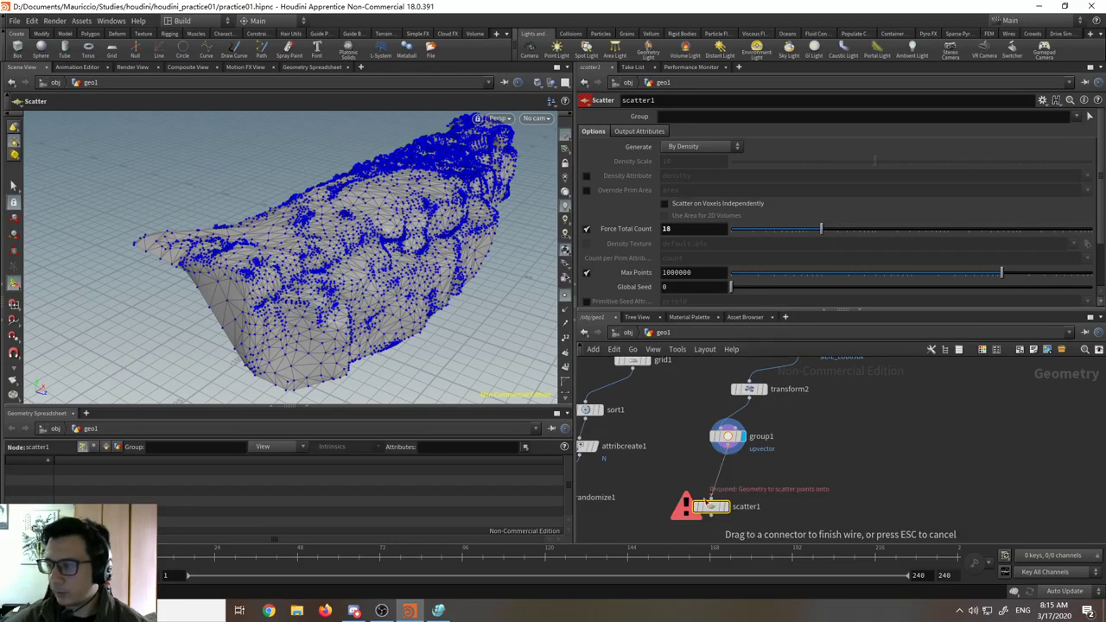
left_click(711, 500)
left_click(724, 506)
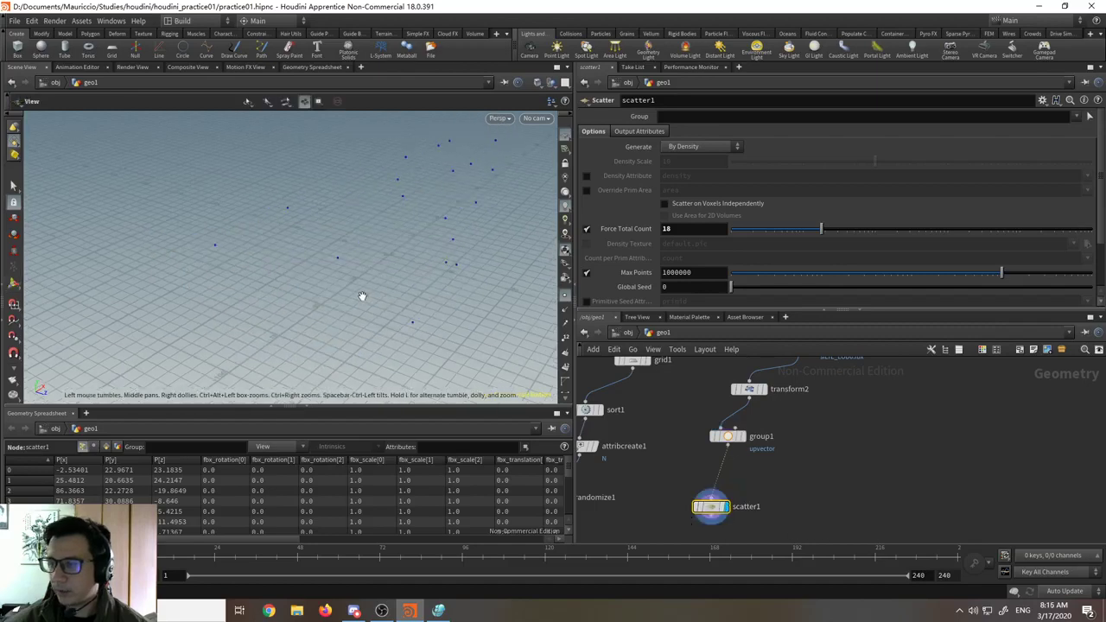
- Set the scatter node's Force Total Count to 25
left_click_drag(362, 296, 509, 285)
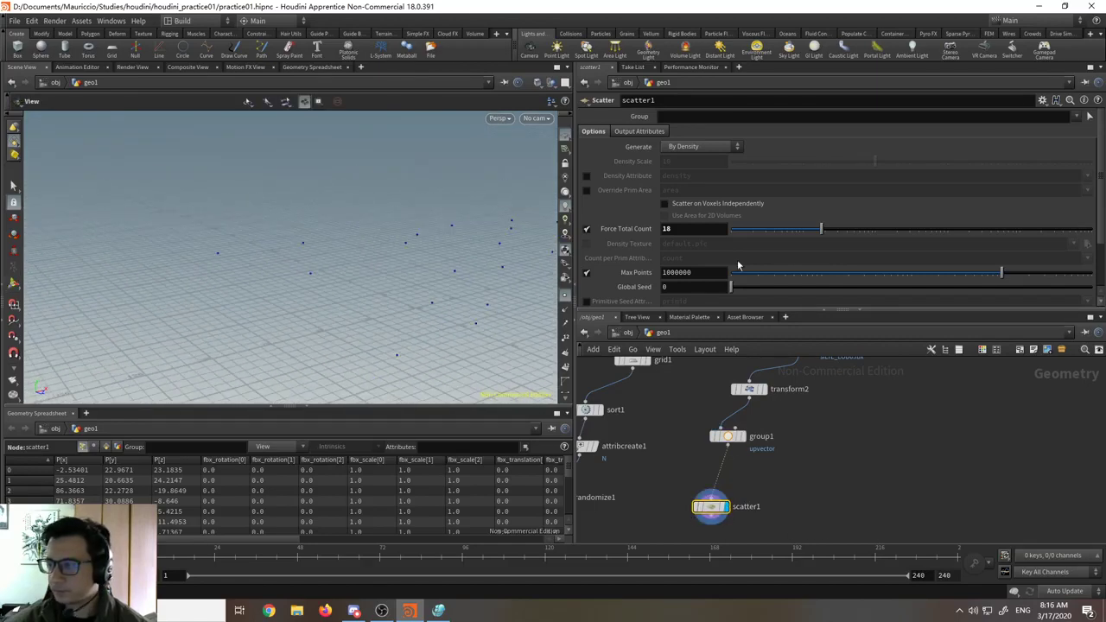
mouse_move(821, 230)
left_mouse_down()
mouse_move(954, 229)
mouse_move(795, 231)
mouse_move(846, 239)
mouse_move(825, 247)
left_mouse_up()
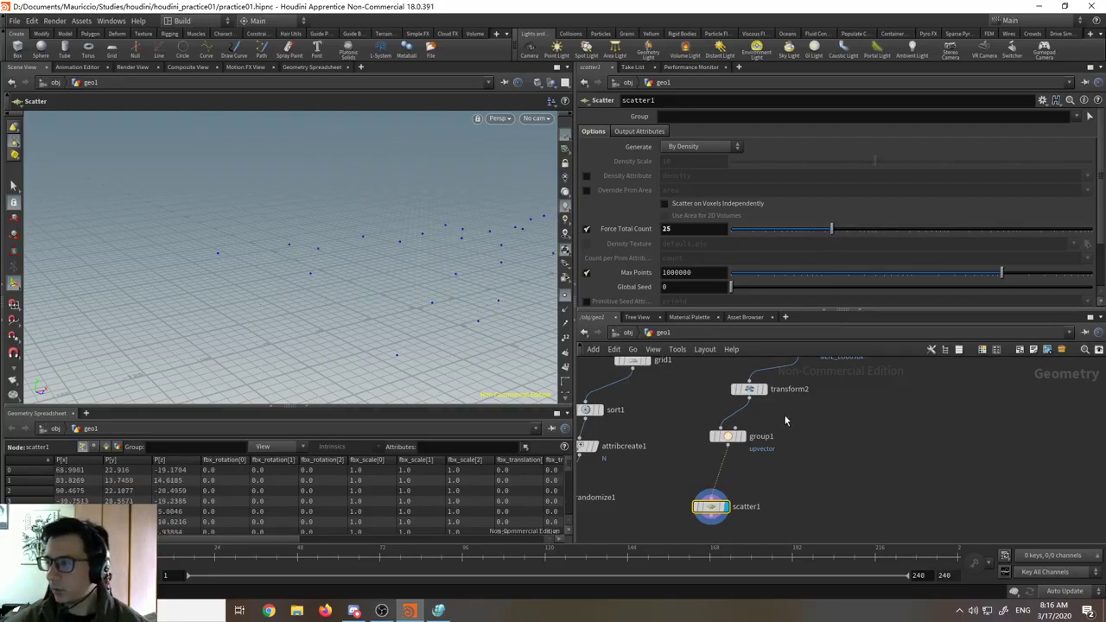
mouse_move(472, 340)
left_mouse_down()
mouse_move(382, 291)
mouse_move(431, 321)
mouse_move(476, 323)
left_mouse_up()
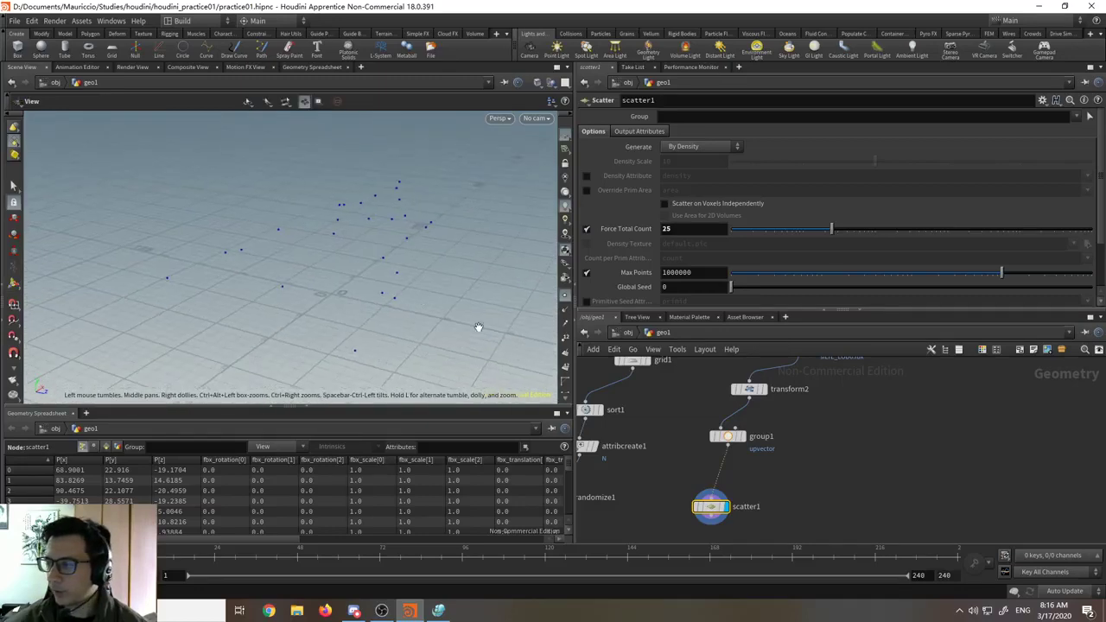
- Check the upvector group column in the geometry spreadsheet and the groups offered for the scatter node's Group parameter
left_click(728, 437)
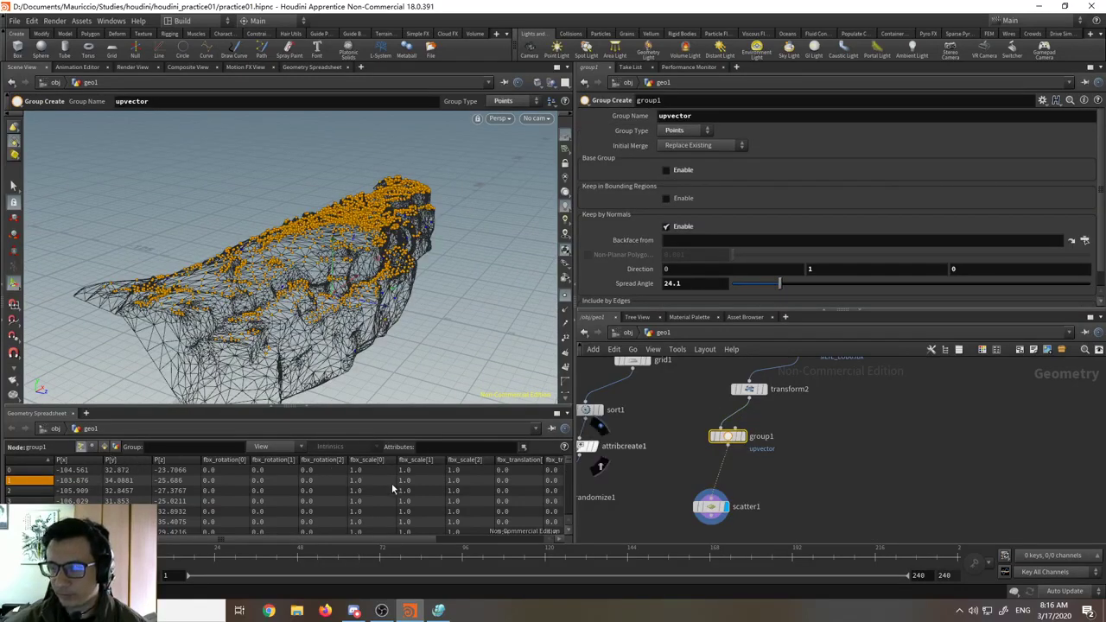
left_click_drag(403, 539, 515, 539)
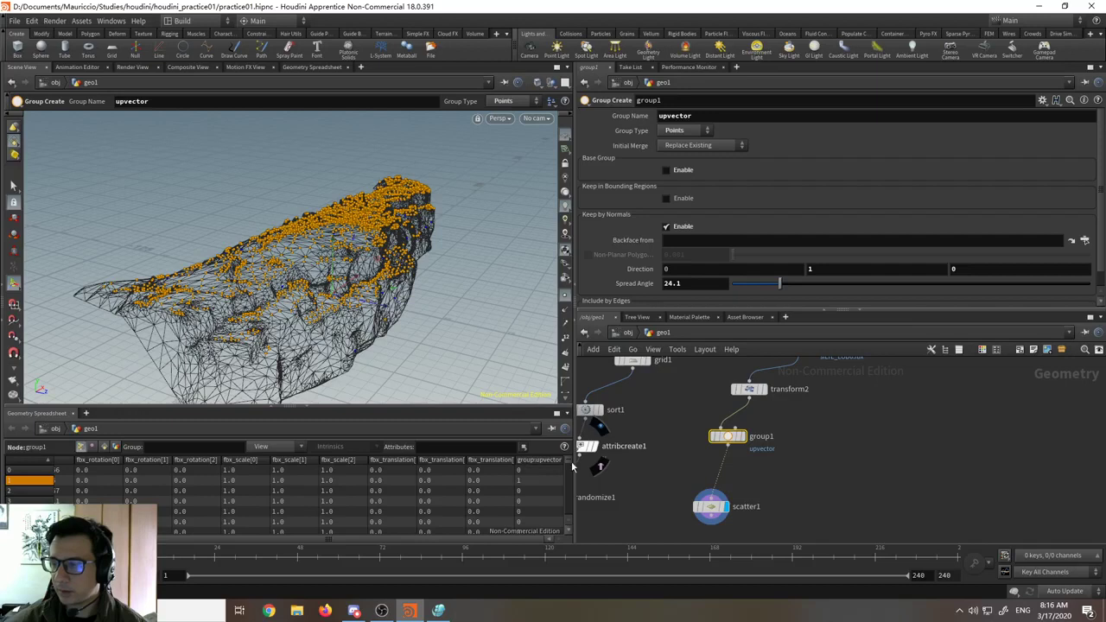
left_click(726, 506)
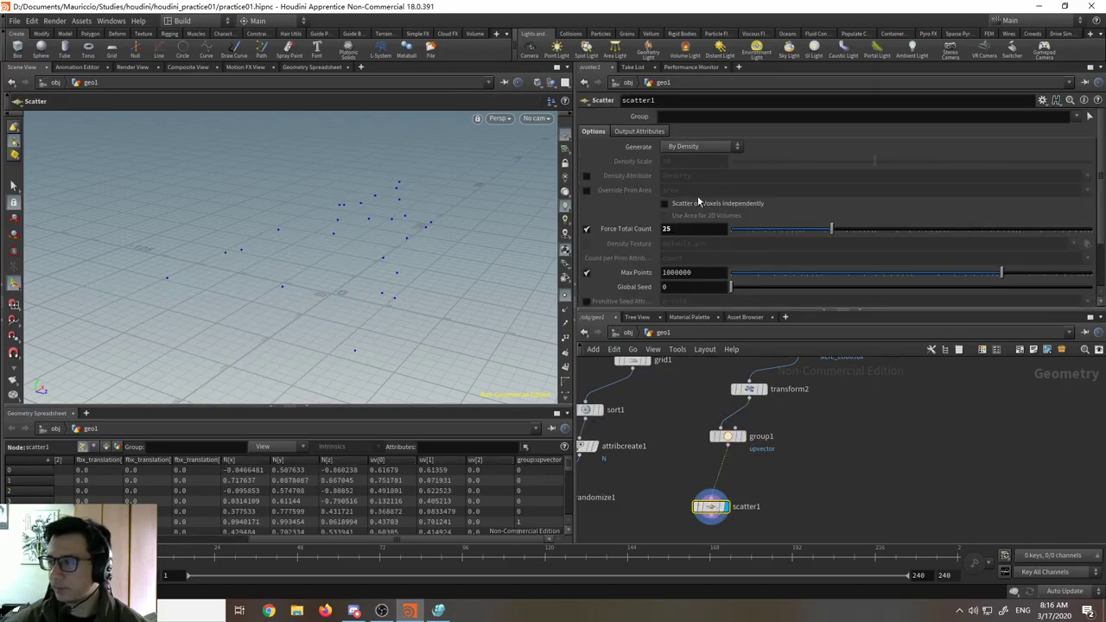
left_click(1076, 118)
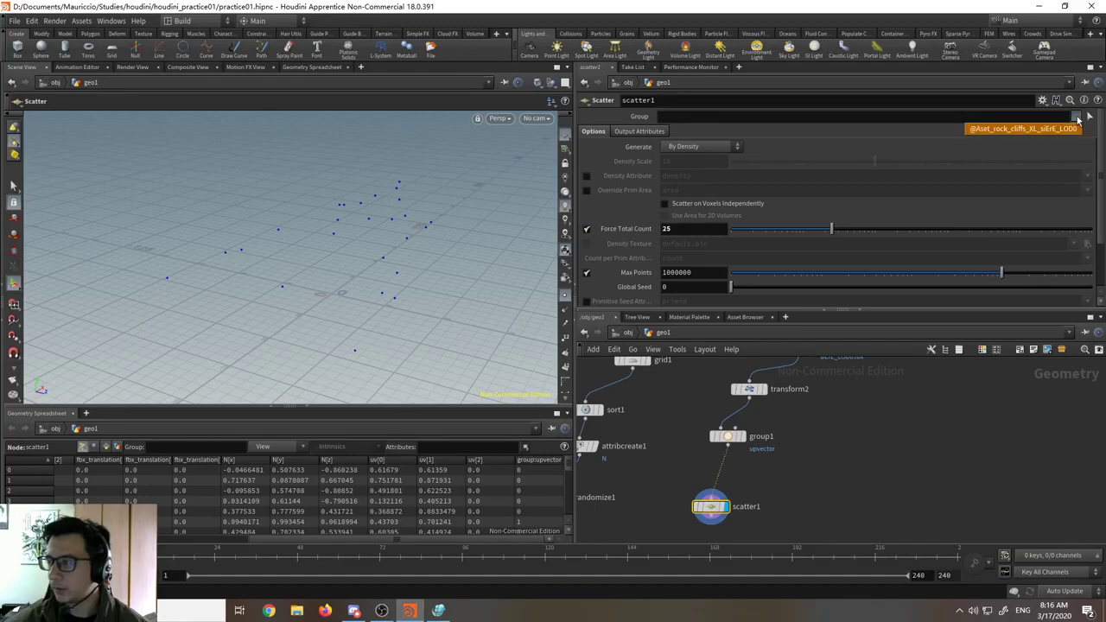
left_click(1077, 118)
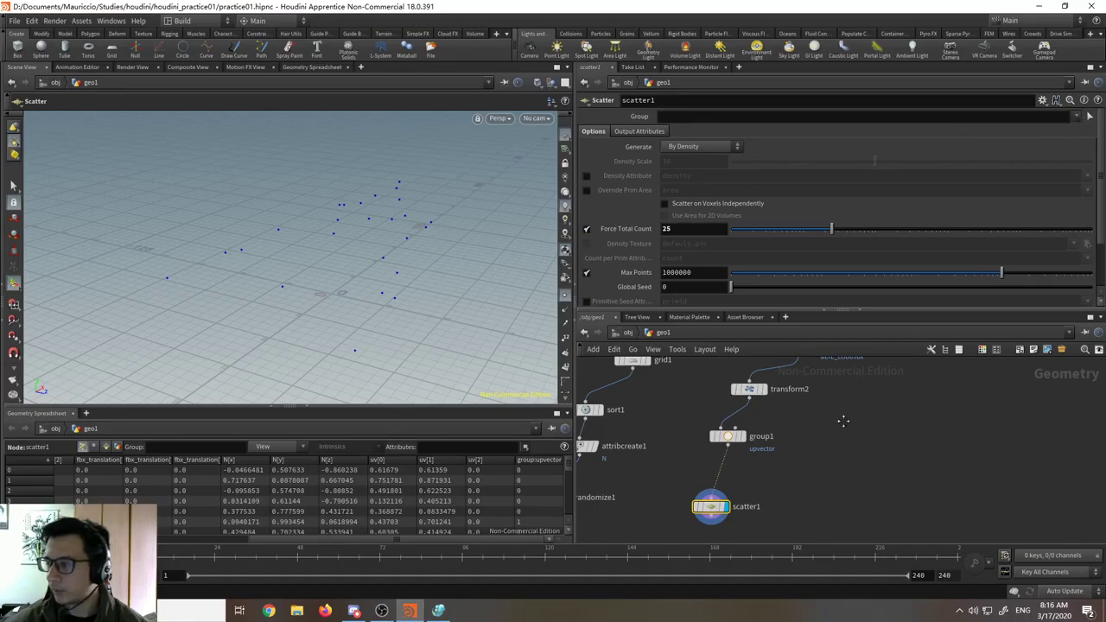
- Change the group type of the group1 node to Primitives
middle_click_drag(843, 420, 848, 447)
left_click(731, 465)
left_click(701, 145)
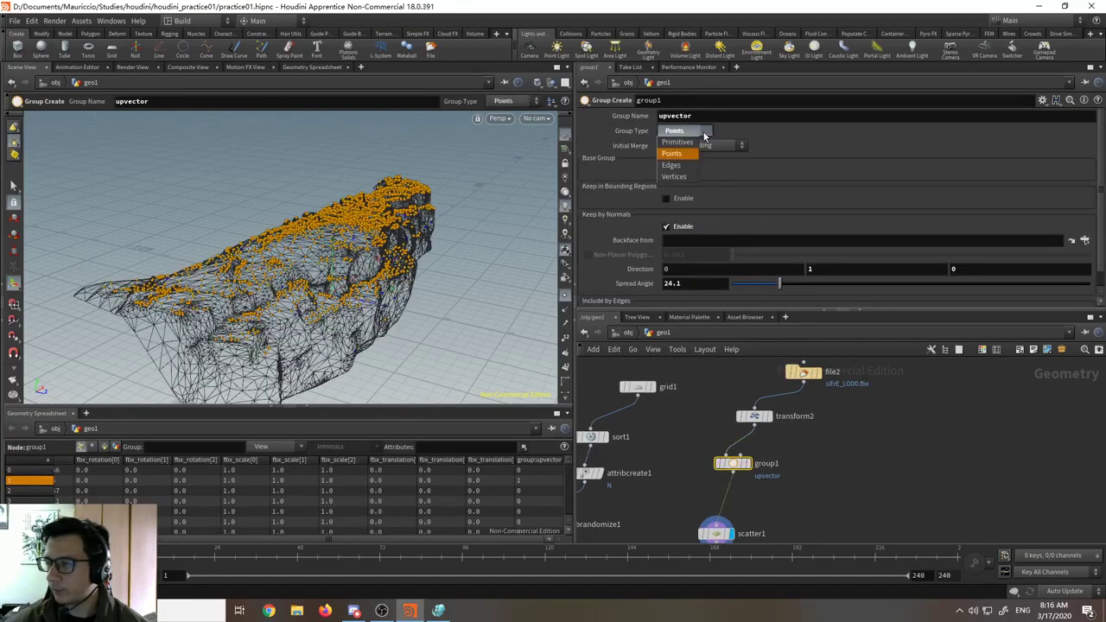
left_click(686, 147)
- Restrict the scatter1 node to the upvector group
middle_click_drag(777, 466, 783, 398)
left_click(721, 464)
left_click(1075, 117)
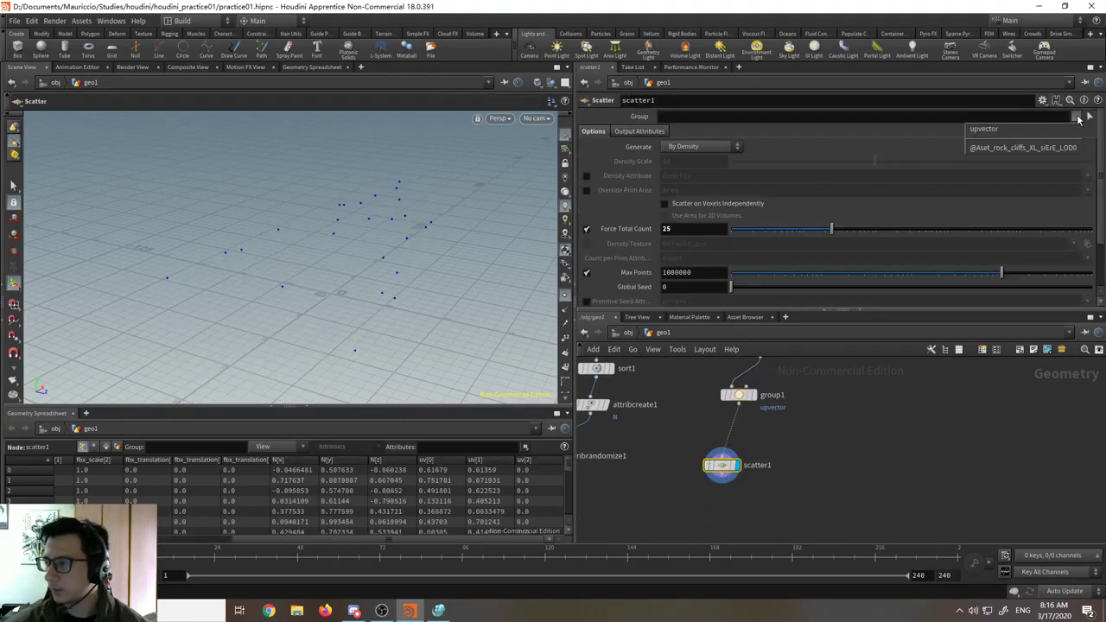
left_click(1025, 132)
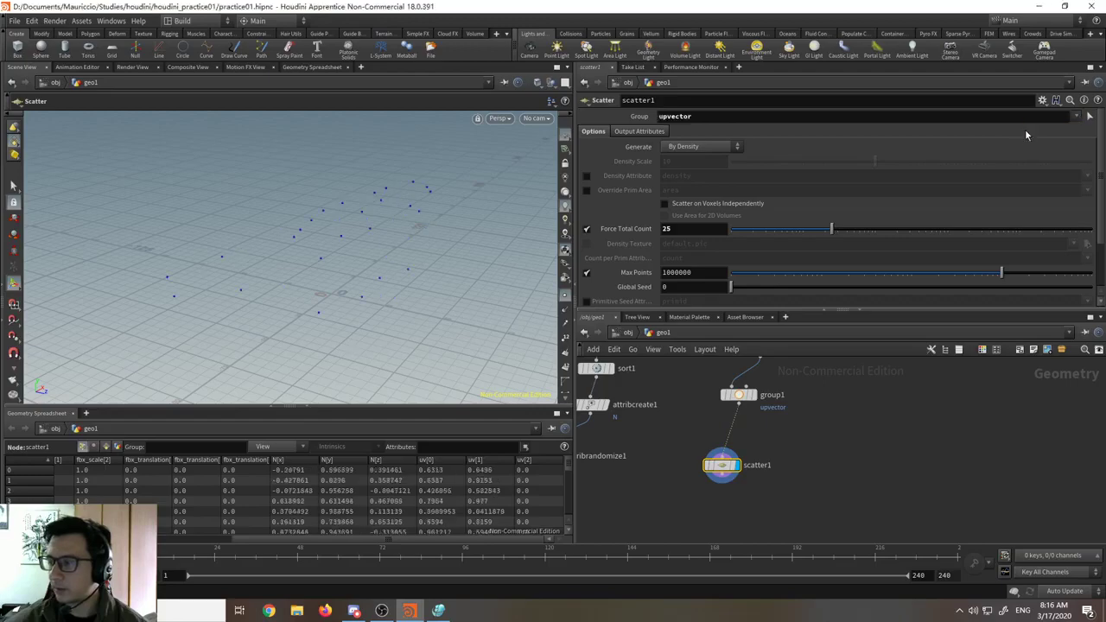
- Display the group1 node shaded and examine up close which faces of the rock belong to the upvector group
left_click(738, 395)
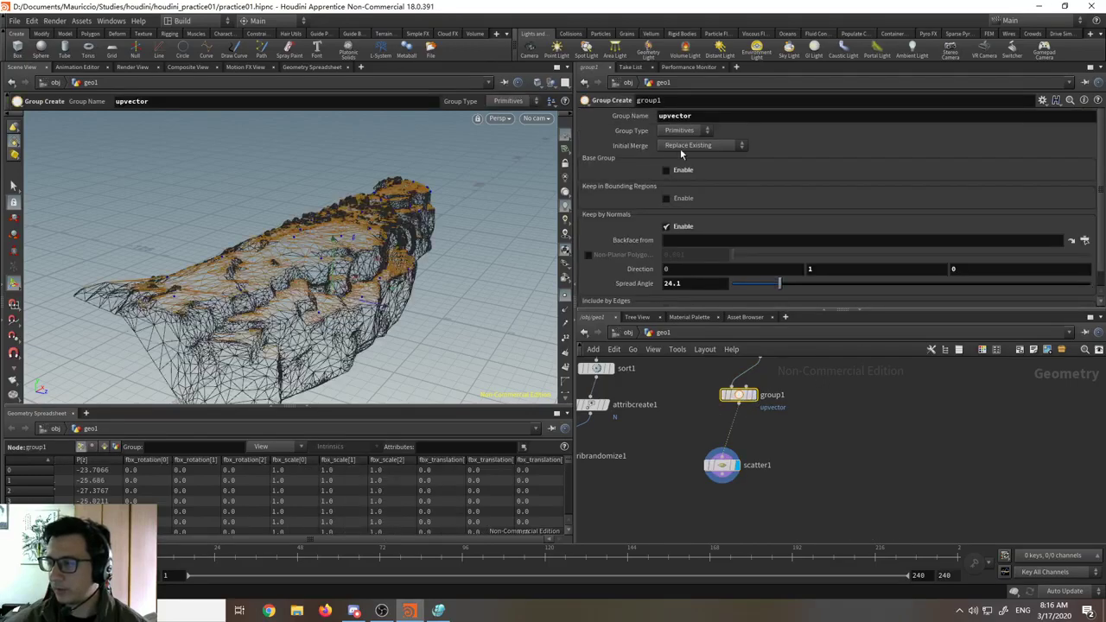
key("Escape")
mouse_move(414, 259)
left_mouse_down()
mouse_move(475, 185)
mouse_move(471, 259)
mouse_move(508, 259)
mouse_move(483, 285)
mouse_move(381, 187)
mouse_move(385, 247)
mouse_move(430, 271)
left_mouse_up()
key("shift+w")
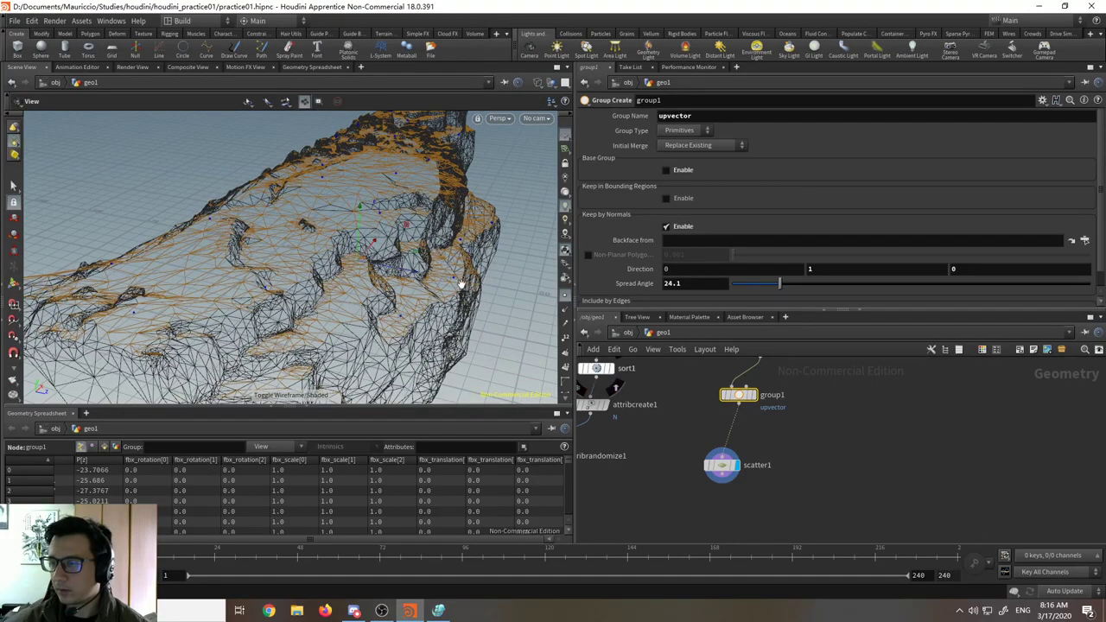
left_click(754, 397)
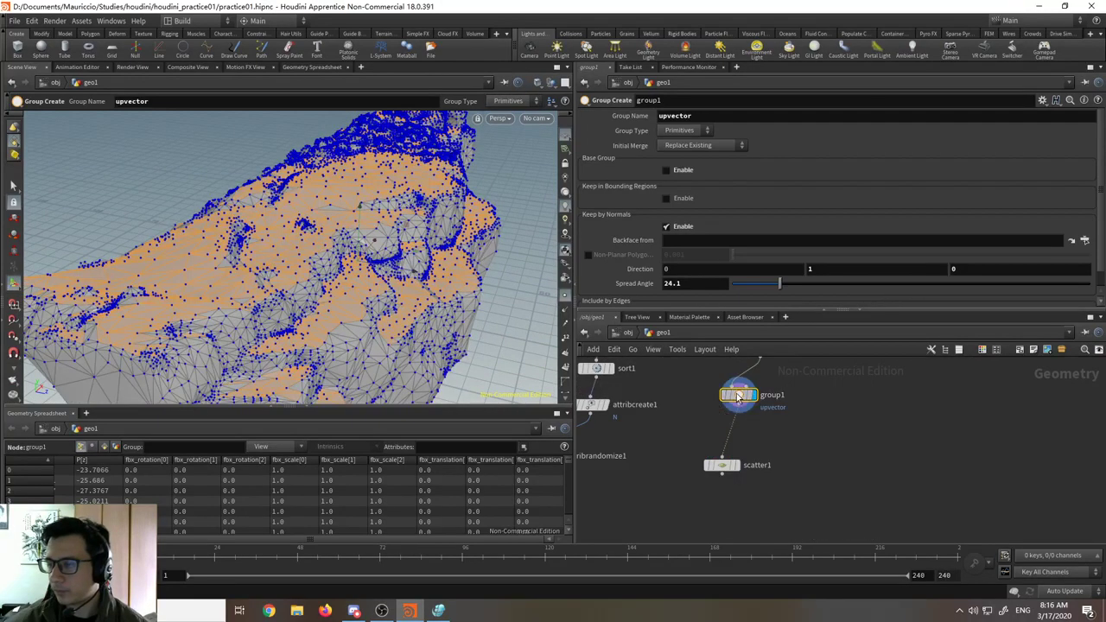
mouse_move(323, 242)
left_mouse_down("alt")
mouse_move(231, 279)
mouse_move(272, 230)
mouse_move(294, 295)
left_mouse_up("alt")
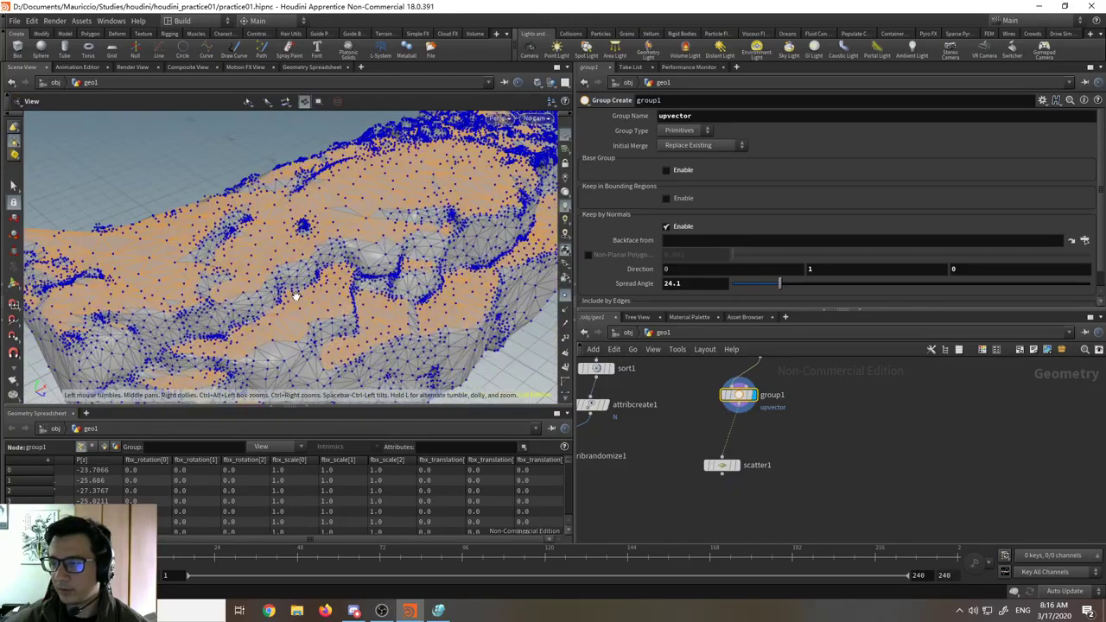
right_click_drag(295, 294, 304, 82, "alt")
left_click_drag(383, 285, 518, 259, "alt")
- Switch the group type of group1 to Points and back to Primitives to compare the two selections
left_click(697, 133)
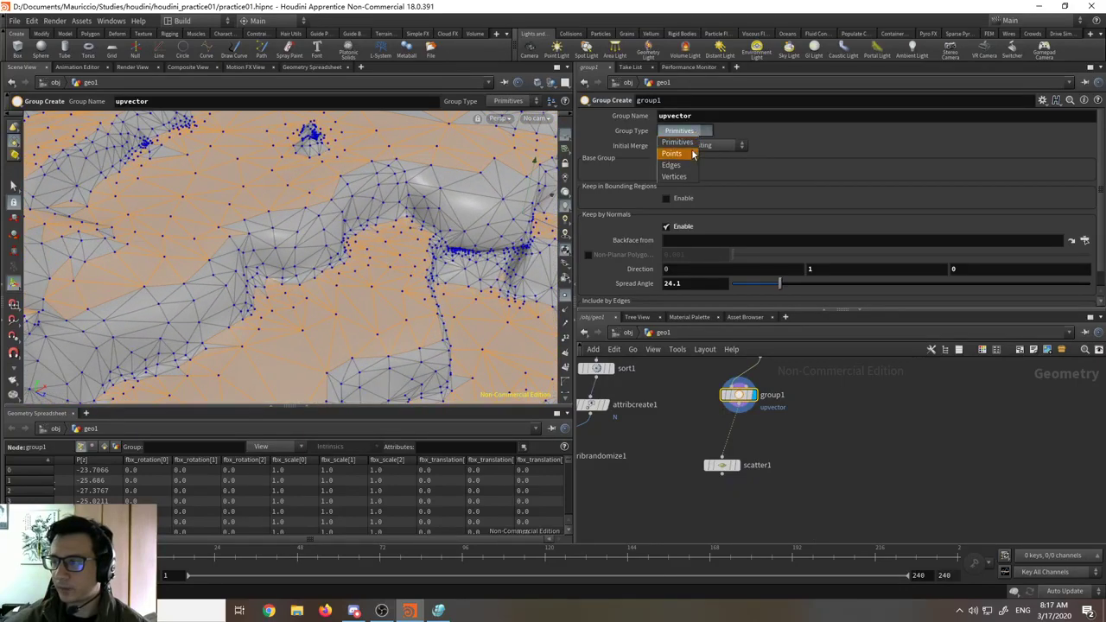
left_click(691, 148)
left_click(698, 135)
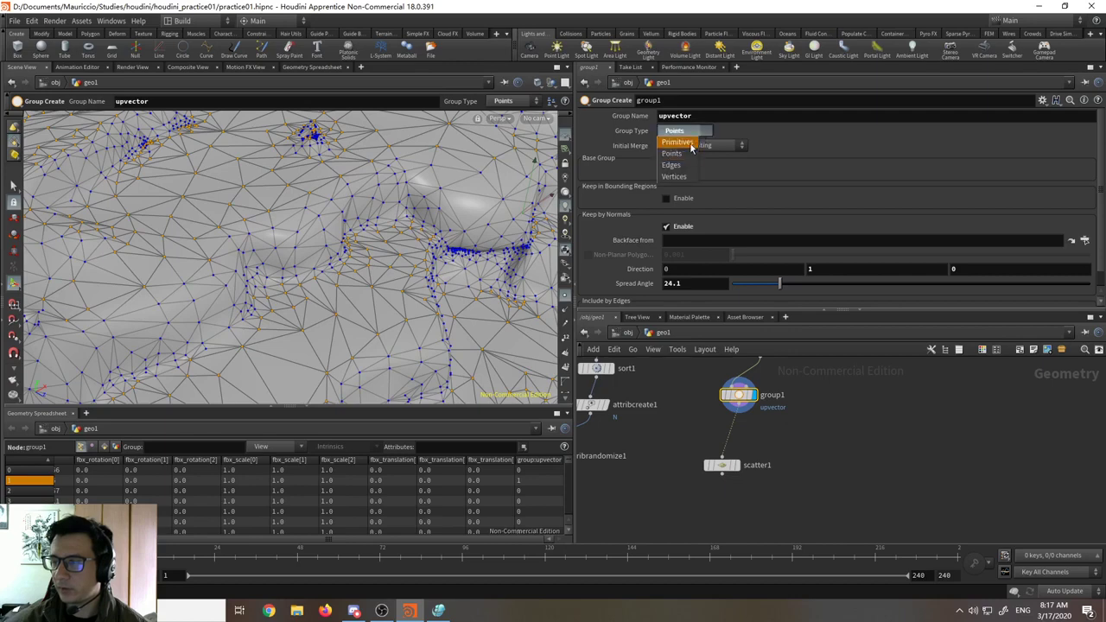
left_click(691, 143)
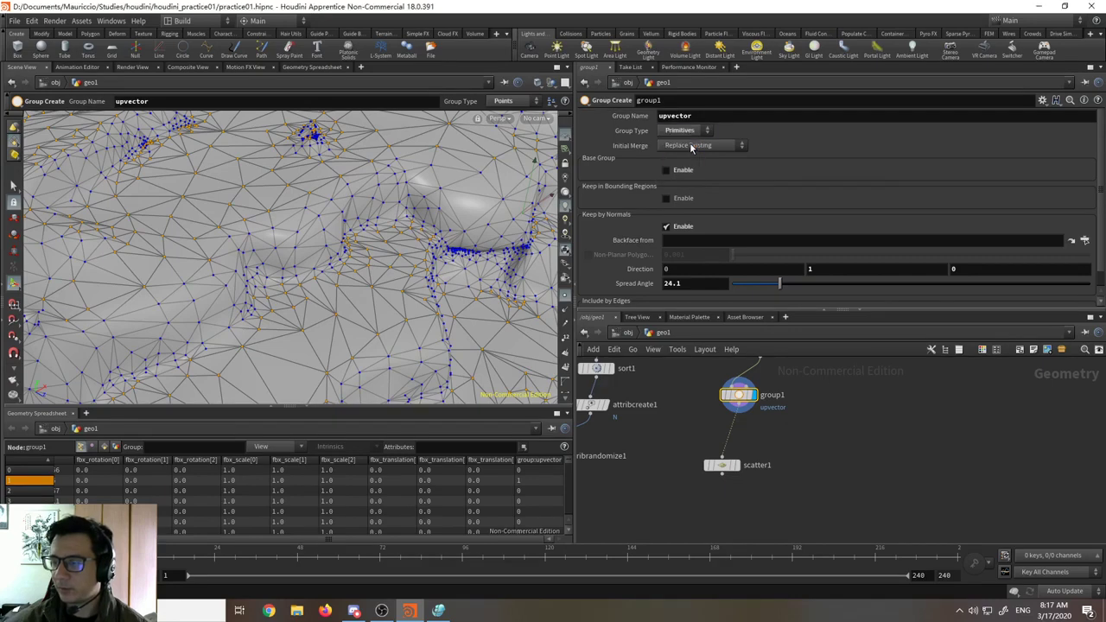
- Display the scatter1 node, open its parameters and view the scattered points from another angle
right_click_drag(402, 311, 389, 456, "alt")
left_click_drag(382, 347, 471, 259, "alt")
left_click(739, 472)
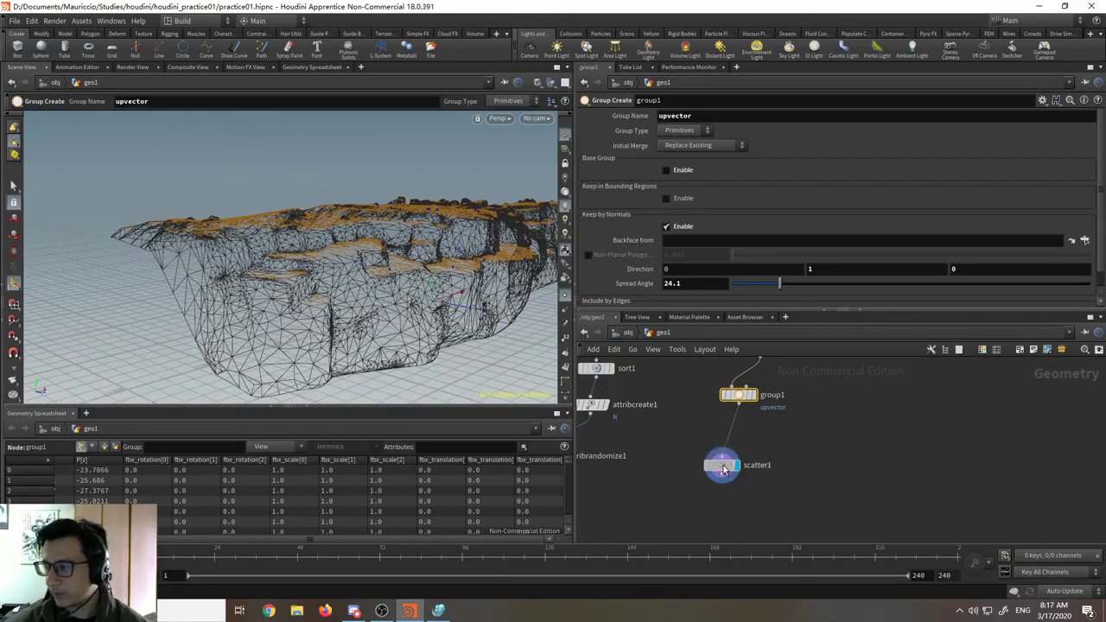
left_click(719, 465)
key("Escape")
left_click_drag(338, 239, 336, 307)
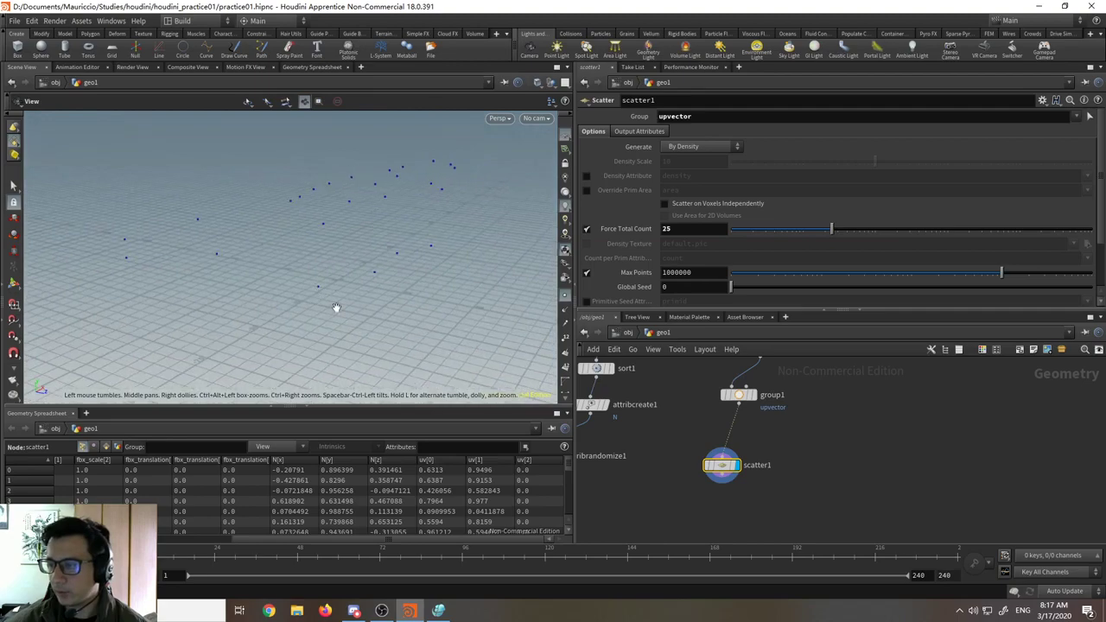
- Show group1 as a wireframe template behind the scattered points and set scatter1's forced total count to 40
left_click(727, 394)
key("Escape")
left_click_drag(337, 267, 308, 239)
right_click_drag(307, 239, 299, 197, "alt")
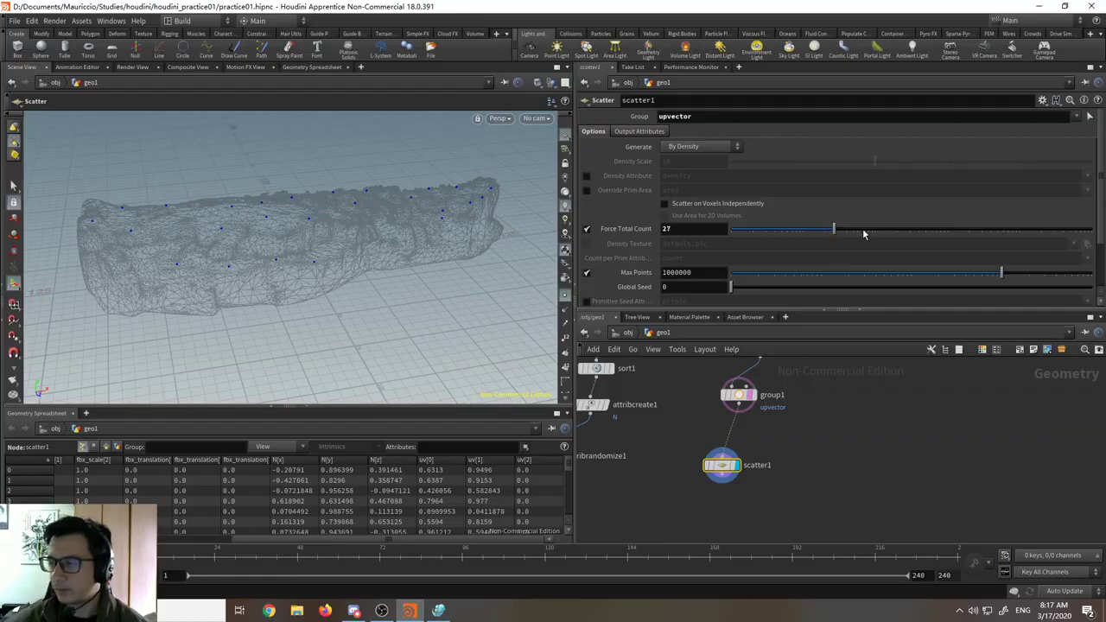
mouse_move(863, 232)
left_mouse_down()
mouse_move(887, 231)
mouse_move(847, 229)
mouse_move(899, 230)
mouse_move(803, 230)
mouse_move(897, 230)
mouse_move(823, 228)
mouse_move(847, 228)
left_mouse_up()
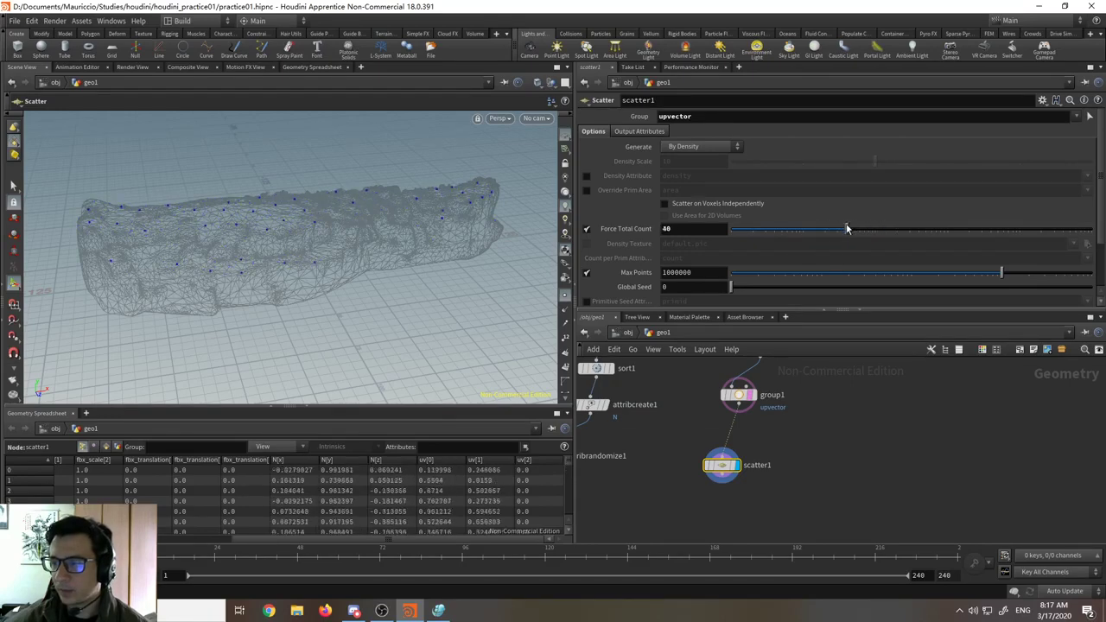
- Rearrange the rock cliff nodes and feed scatter1 into sort1 in place of grid1
scroll(860, 431, "down", 3)
scroll(872, 441, "down", 2)
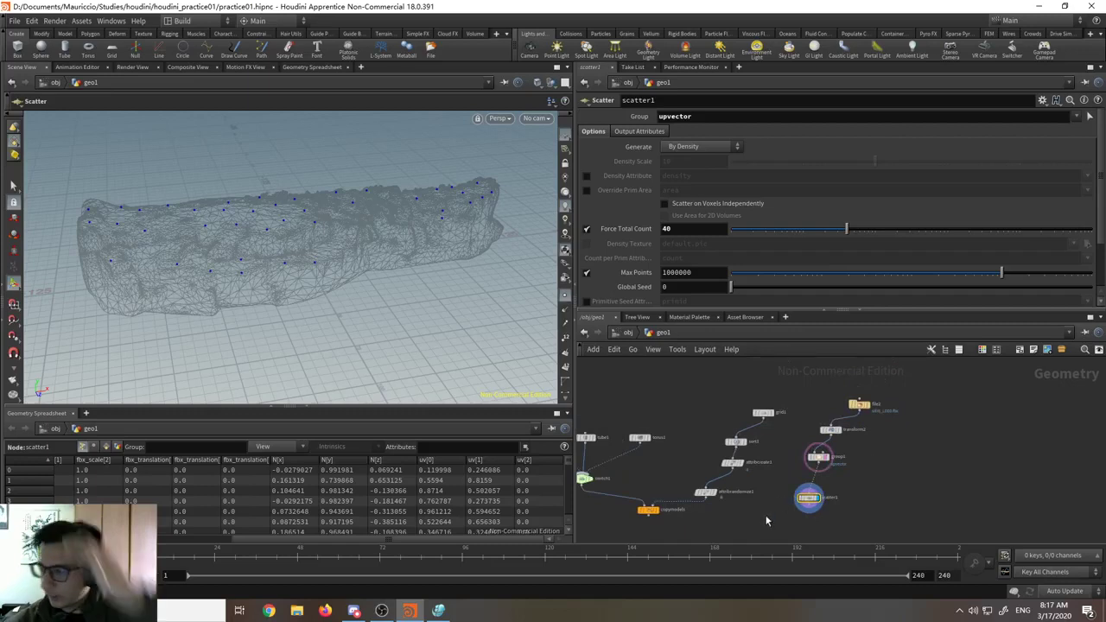
left_click_drag(768, 417, 903, 539)
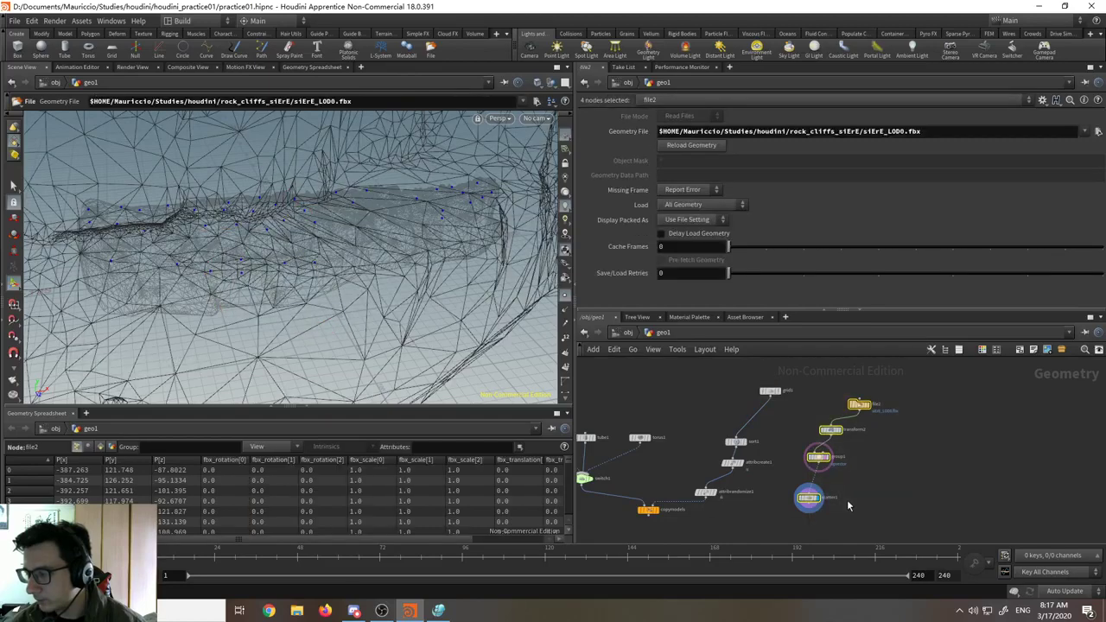
left_click_drag(810, 496, 747, 445)
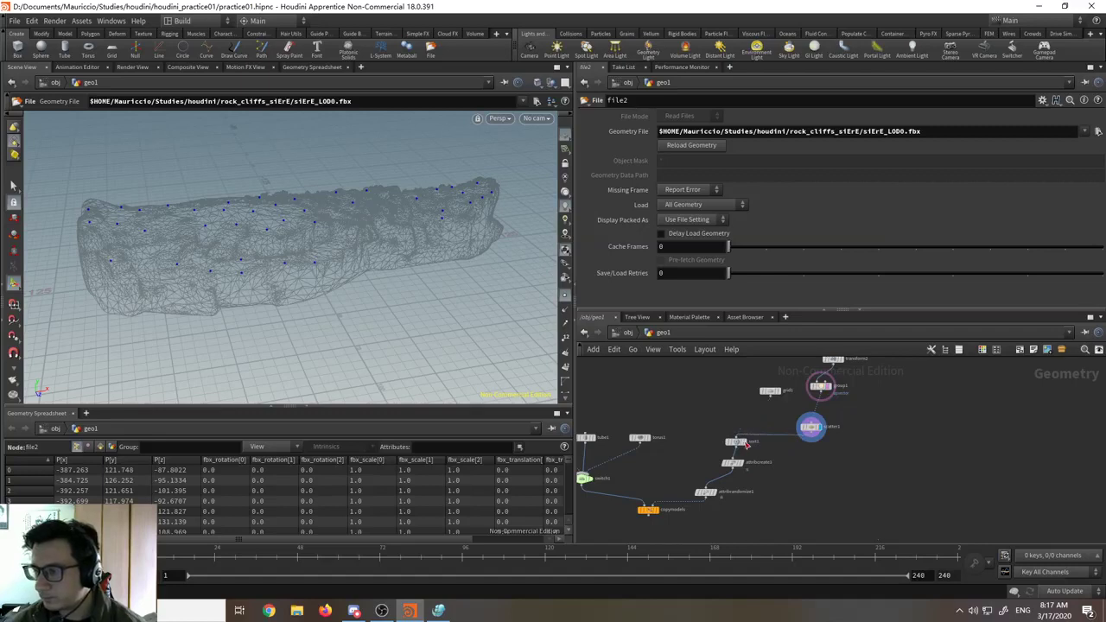
- Display the copymodels node, turn off the group1 template and examine the copied models
left_click(661, 514)
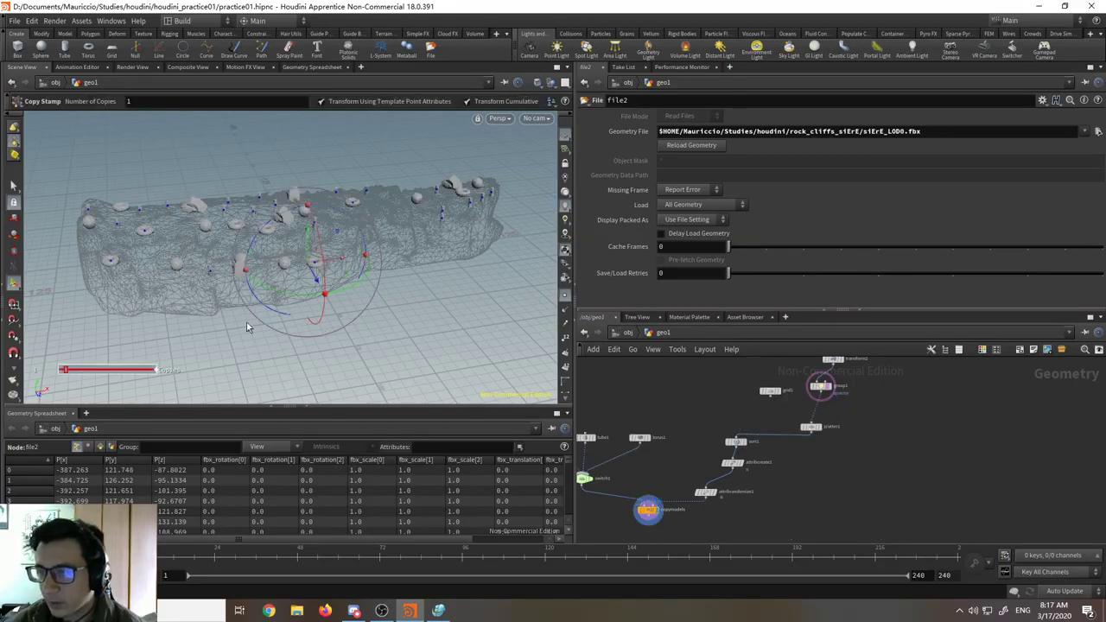
key("Escape")
left_click_drag(246, 322, 389, 329)
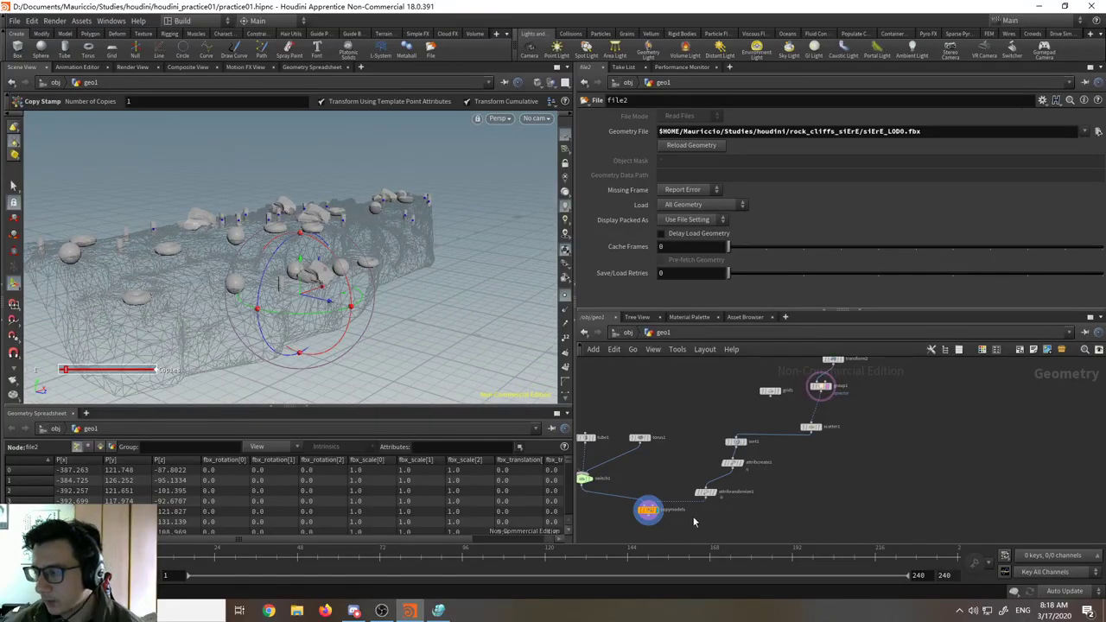
scroll(819, 399, "up", 2)
left_click(832, 389)
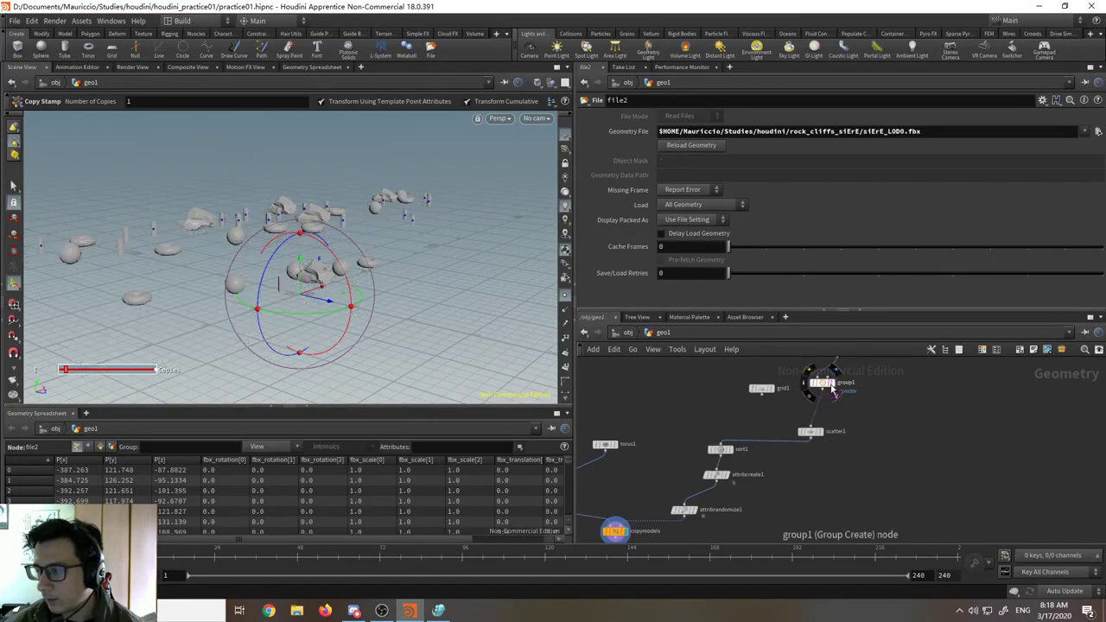
left_click_drag(485, 328, 463, 296, "alt")
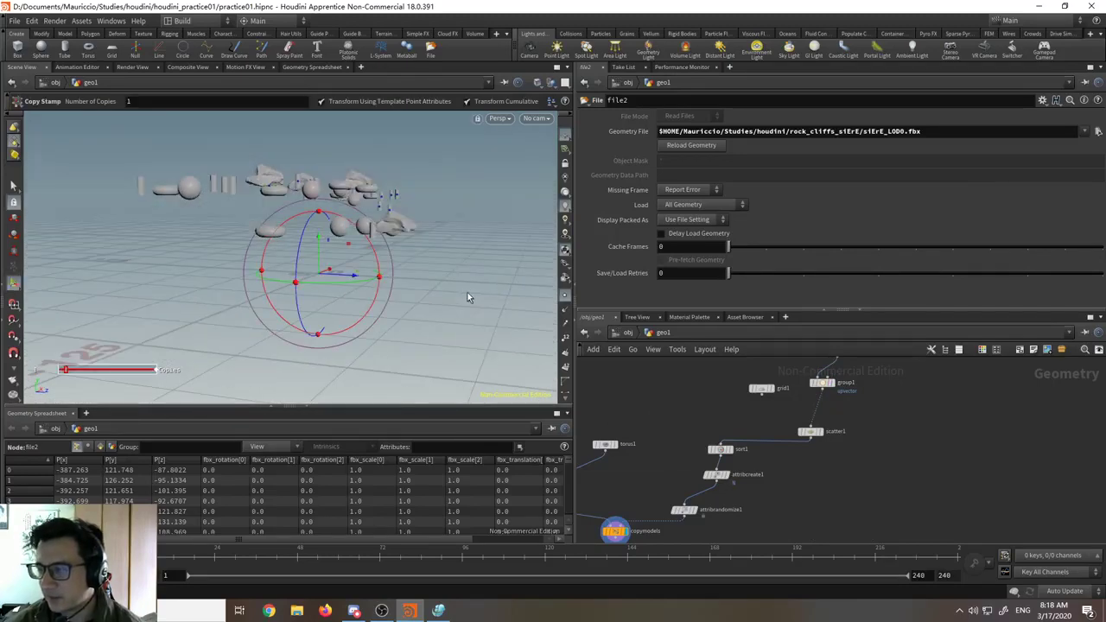
left_click_drag(467, 297, 451, 264, "alt")
right_click_drag(452, 264, 442, 241, "alt")
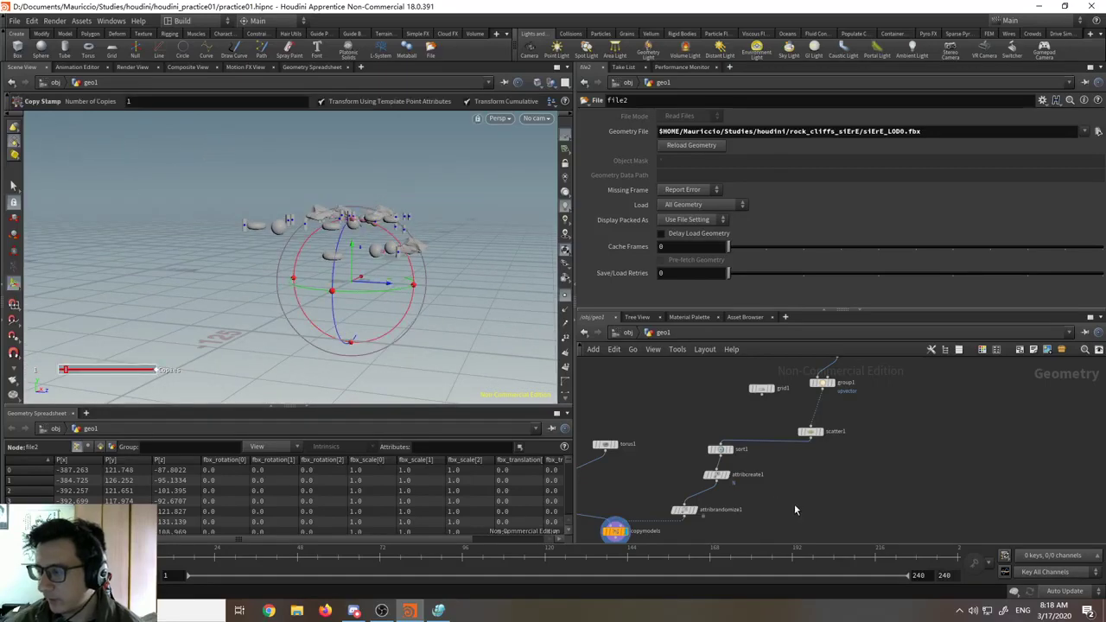
- Add a Merge node below copymodels and connect copymodels to its input
middle_click_drag(781, 521, 761, 415)
key("Tab")
type("mer")
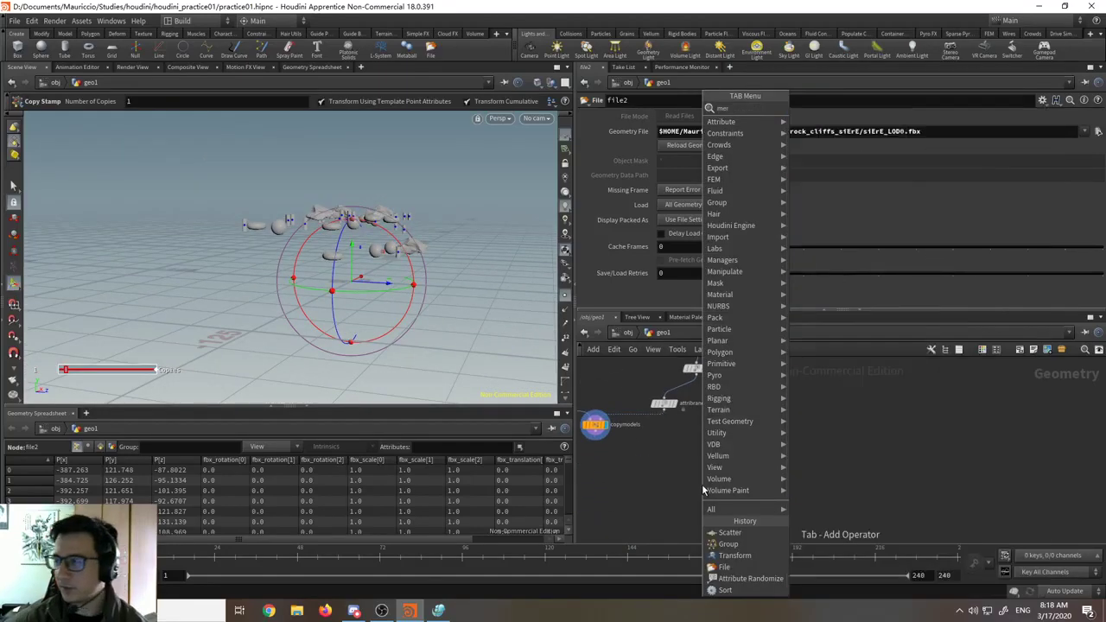
key("Return")
left_click(652, 503)
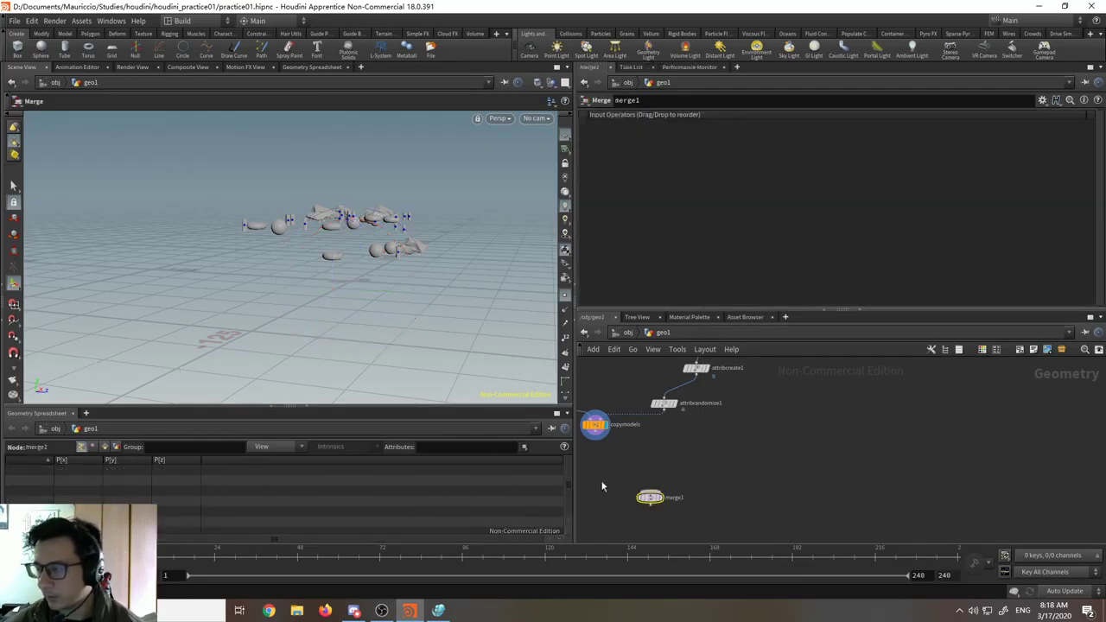
left_click(594, 438)
left_click(647, 489)
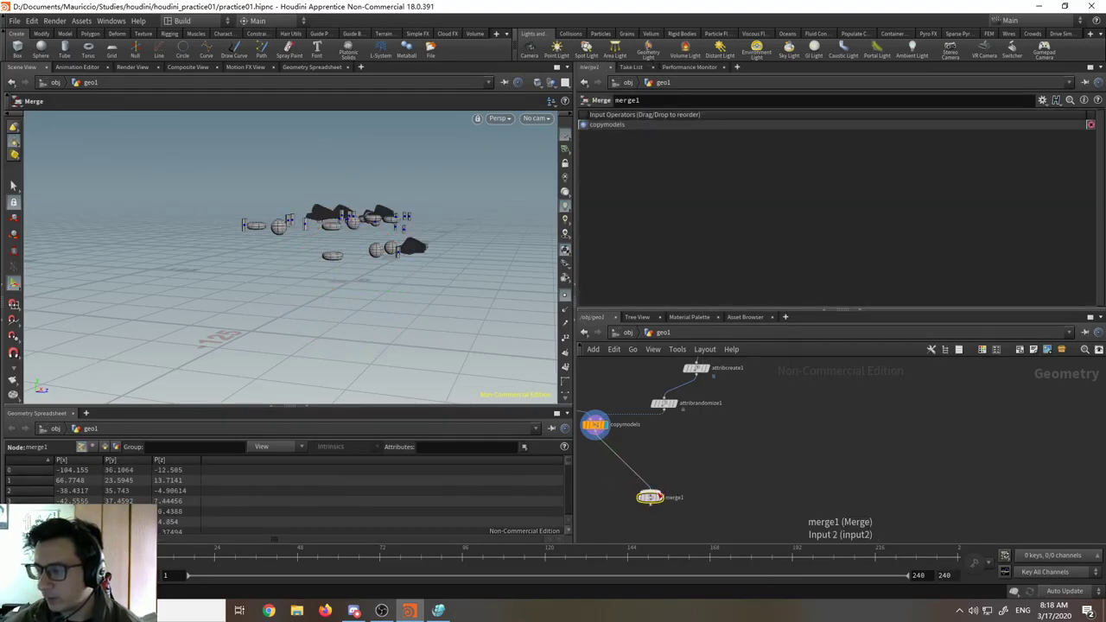
- Add a Pack node beside the rock cliff chain and connect the rock's file node to its input
key("h")
key("Tab")
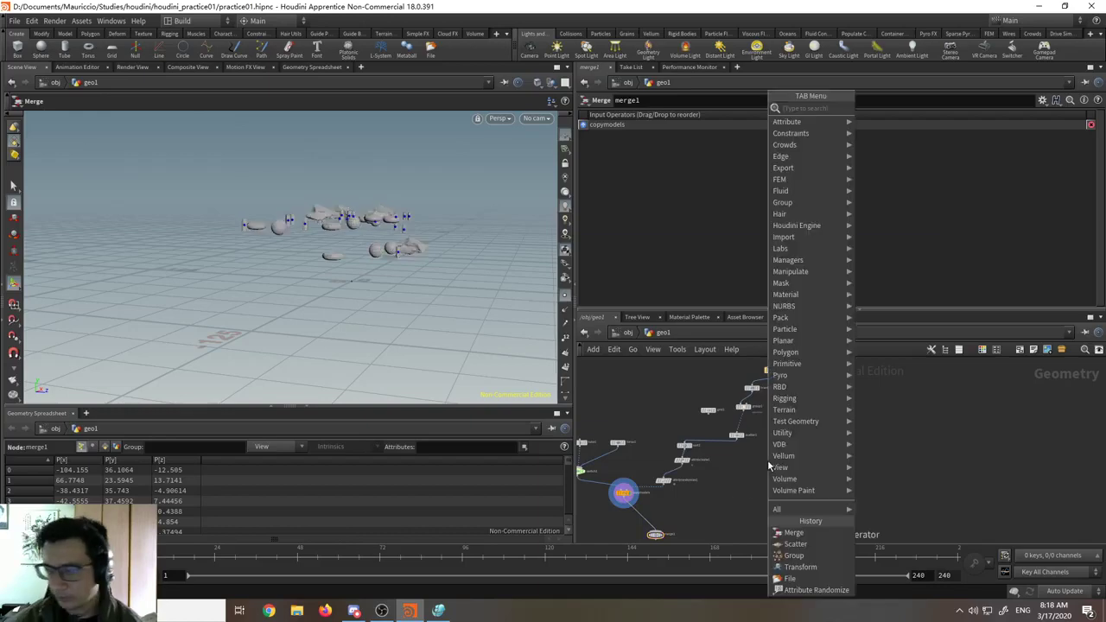
type("pack")
key("Return")
left_click(767, 459)
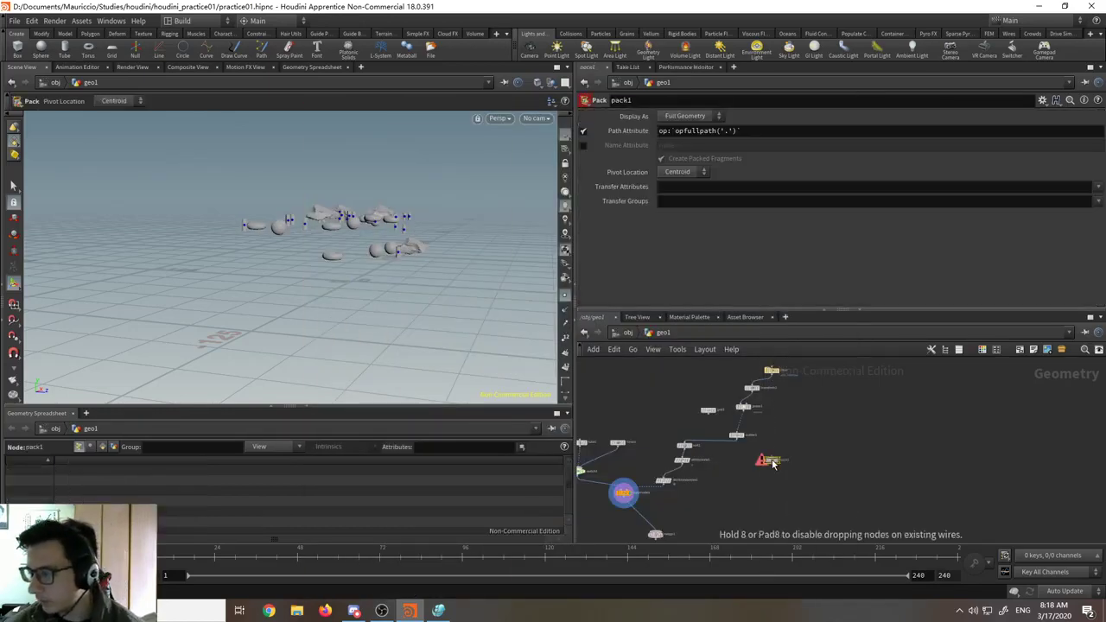
scroll(768, 356, "up", 3)
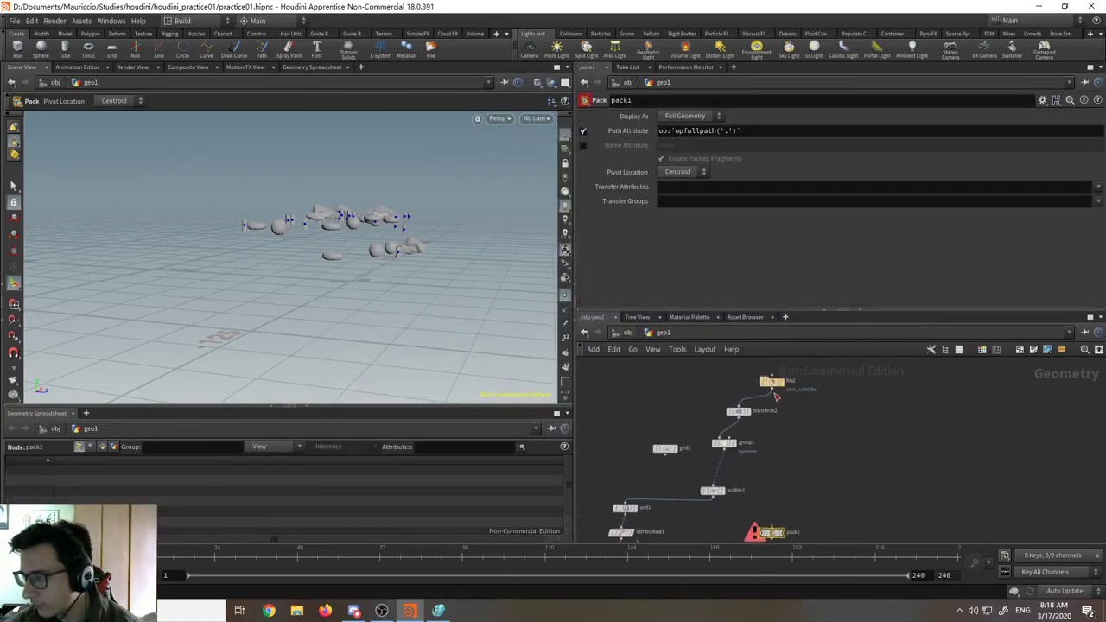
left_click_drag(775, 396, 770, 525)
scroll(850, 413, "down", 3)
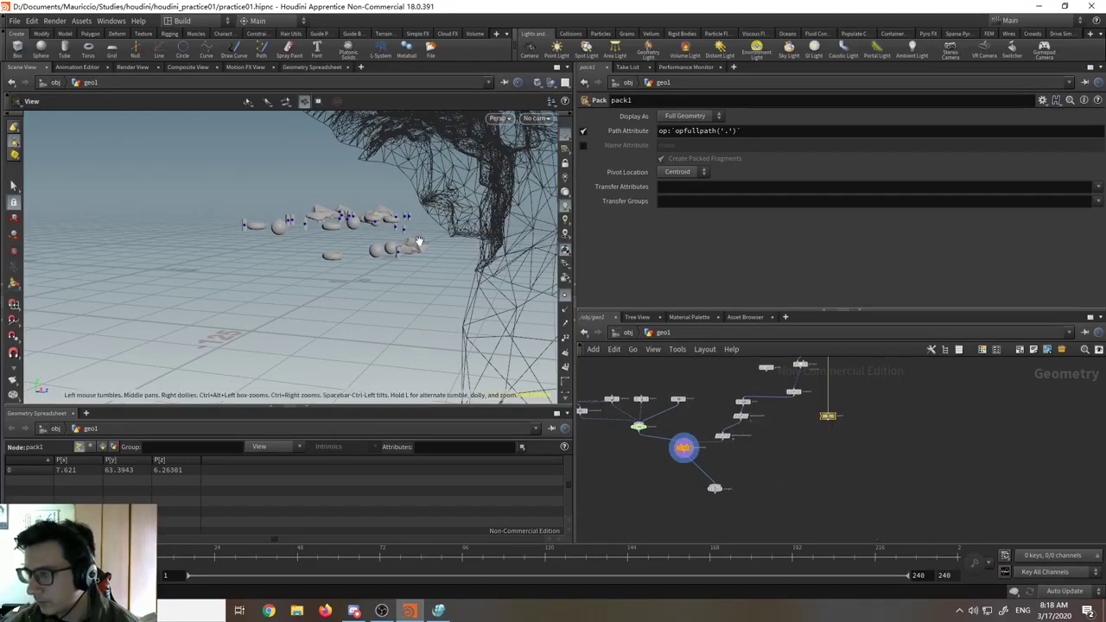
- Feed pack1 from the rock's transform node instead of its file node and connect pack1 to merge1
left_click_drag(419, 240, 400, 296, "alt")
middle_click_drag(834, 452, 795, 488)
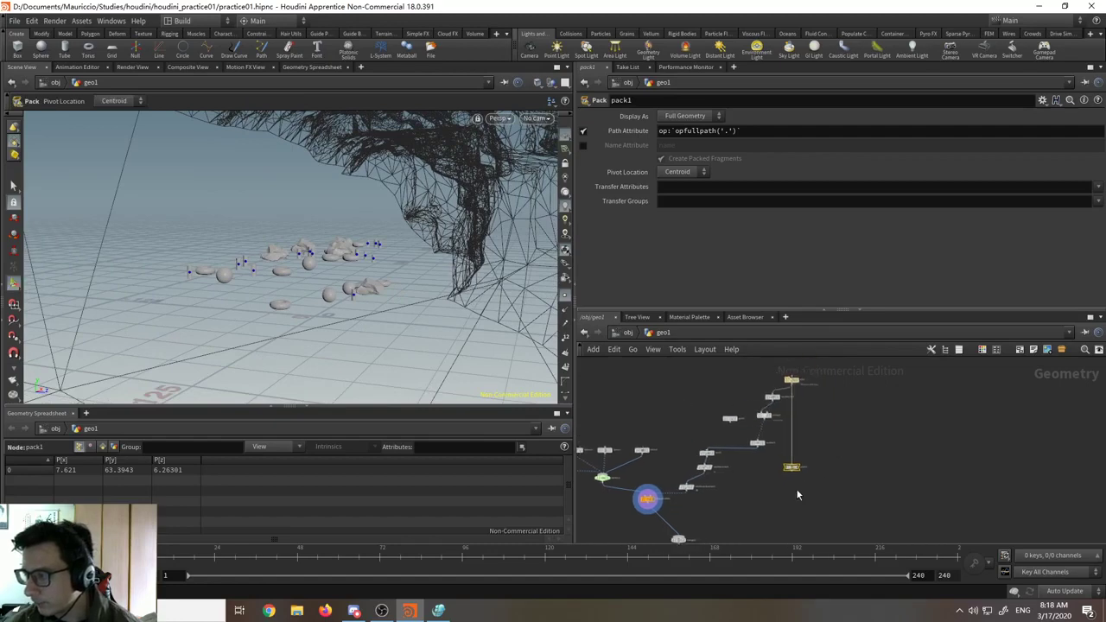
scroll(777, 415, "up", 3)
left_click_drag(766, 383, 787, 430)
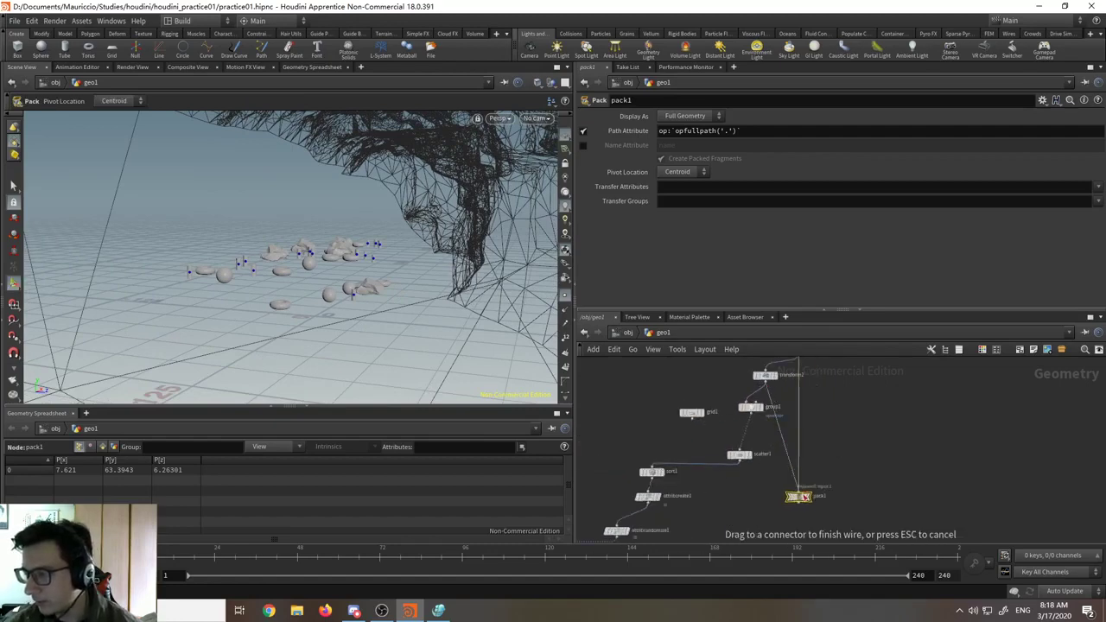
left_click_drag(800, 492, 798, 490)
middle_click_drag(813, 464, 876, 388)
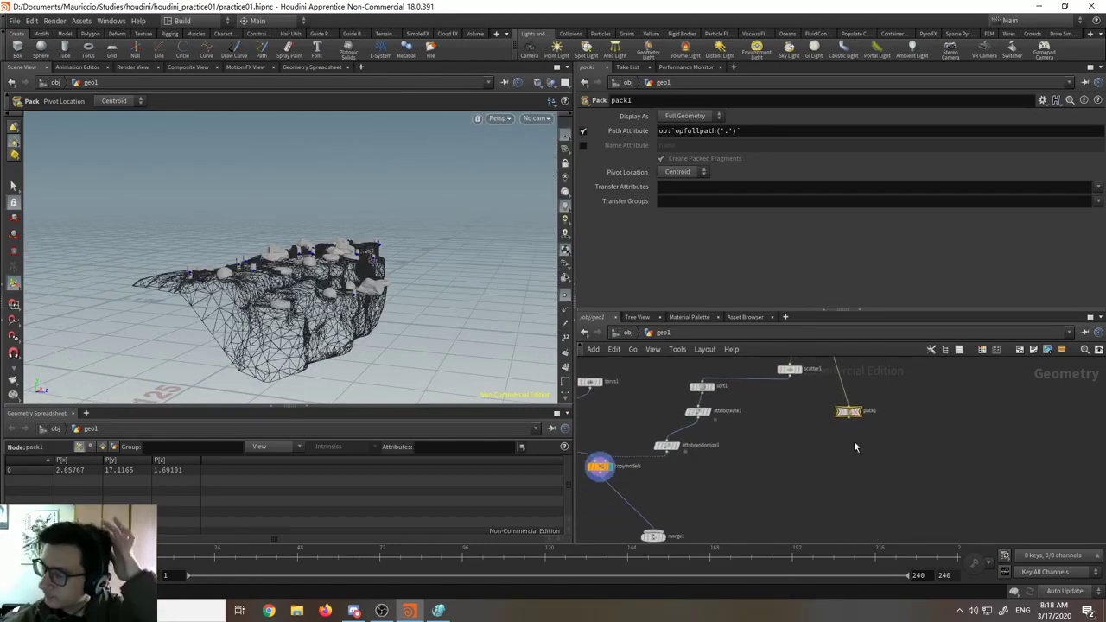
scroll(846, 407, "down", 2)
left_click_drag(848, 419, 678, 512)
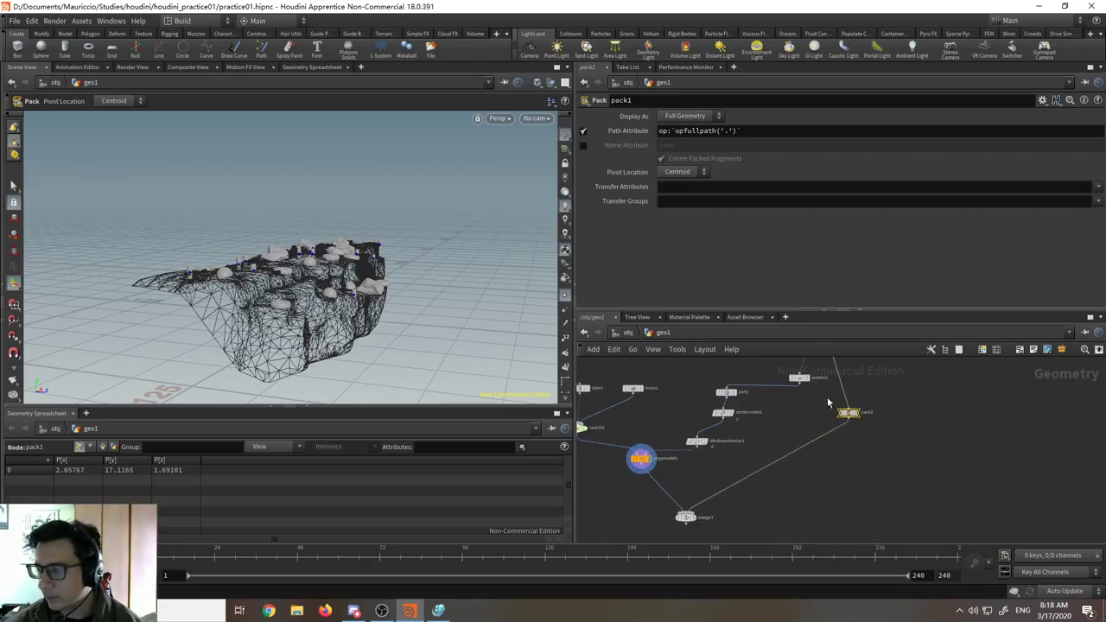
- Display the rock cliff's file node and examine its unpacked mesh up close
middle_click_drag(821, 395, 779, 461)
middle_click_drag(819, 368, 797, 401)
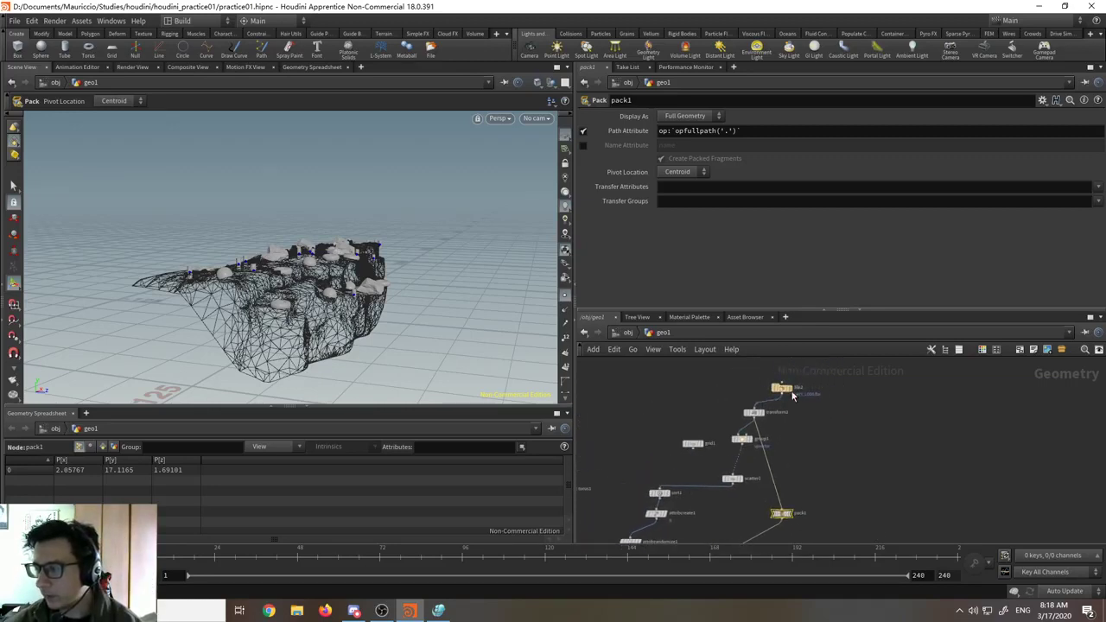
left_click(790, 389)
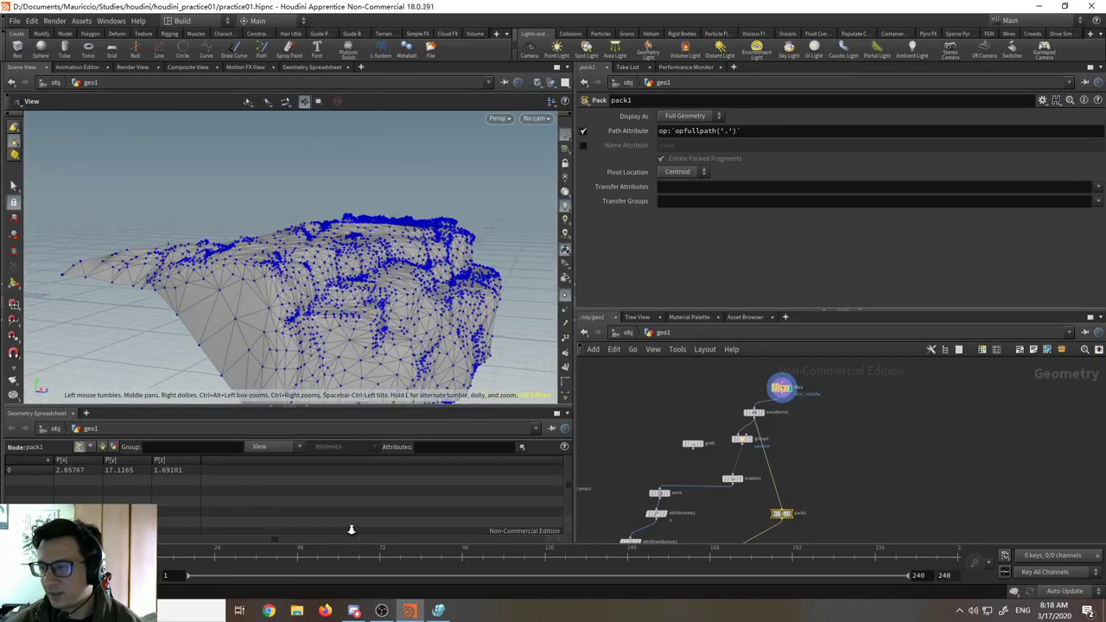
right_click_drag(351, 529, 382, 489, "alt")
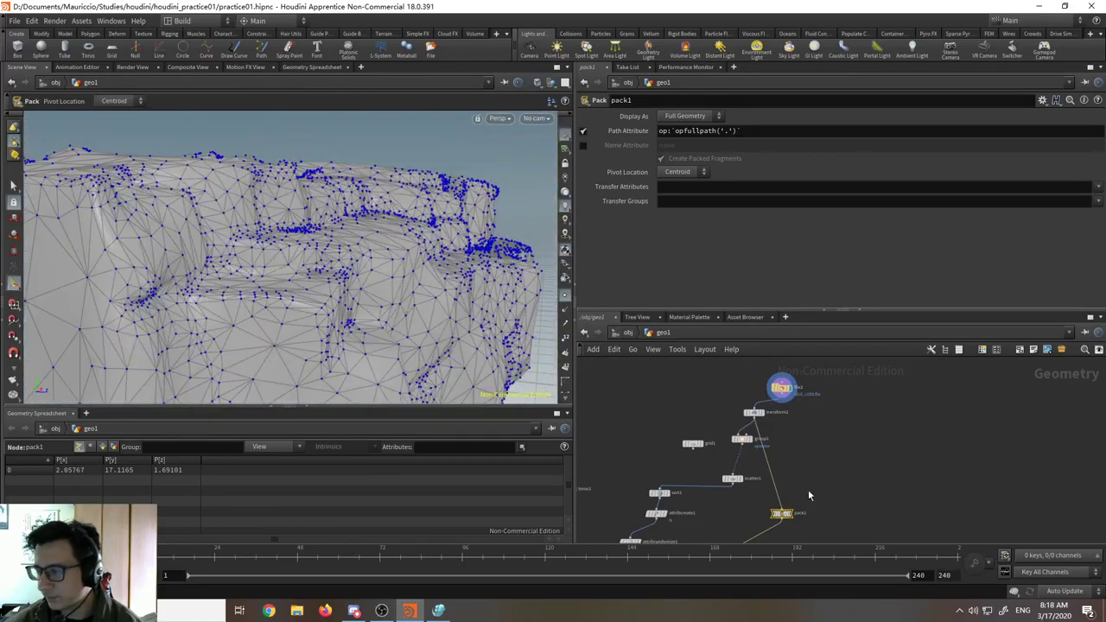
- Display the merge1 node and view the models placed on the rock cliff from above
middle_click_drag(810, 495, 849, 410)
scroll(654, 501, "up", 3)
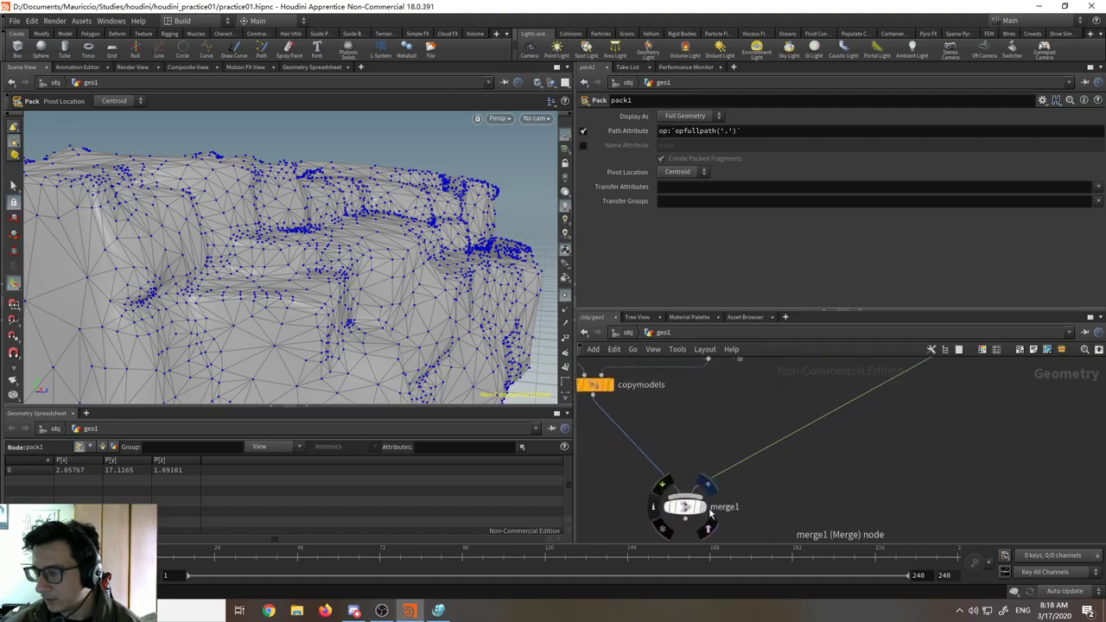
left_click(705, 485)
left_click(687, 507)
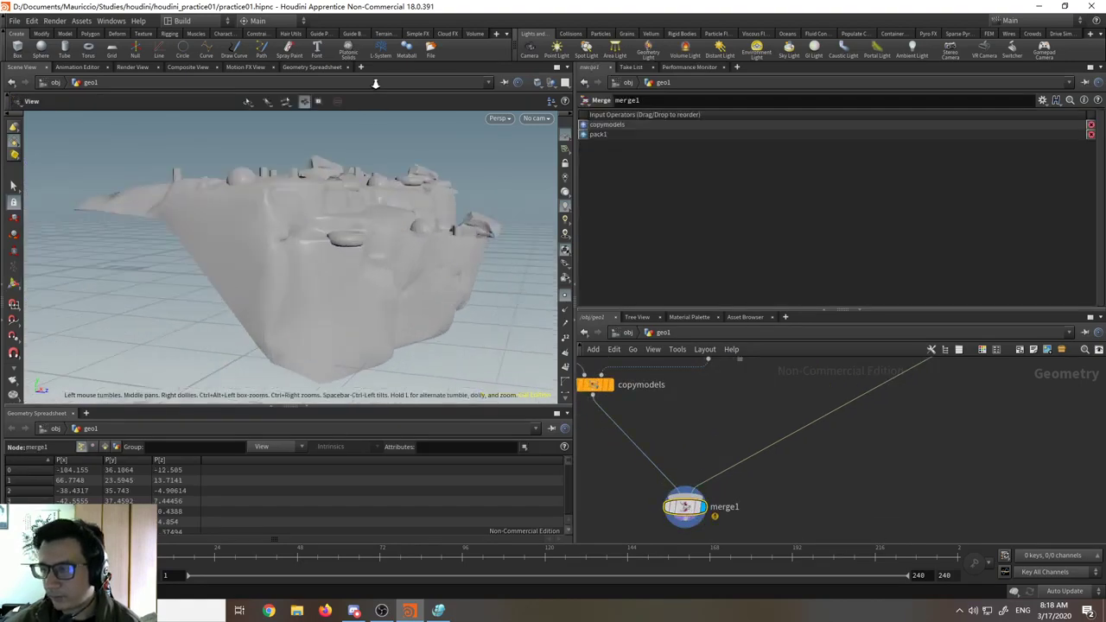
left_click_drag(368, 171, 367, 335)
- Add a new File node above the file1 and sphere1 nodes
scroll(737, 444, "down", 1)
middle_click_drag(737, 444, 859, 534)
scroll(741, 455, "down", 1)
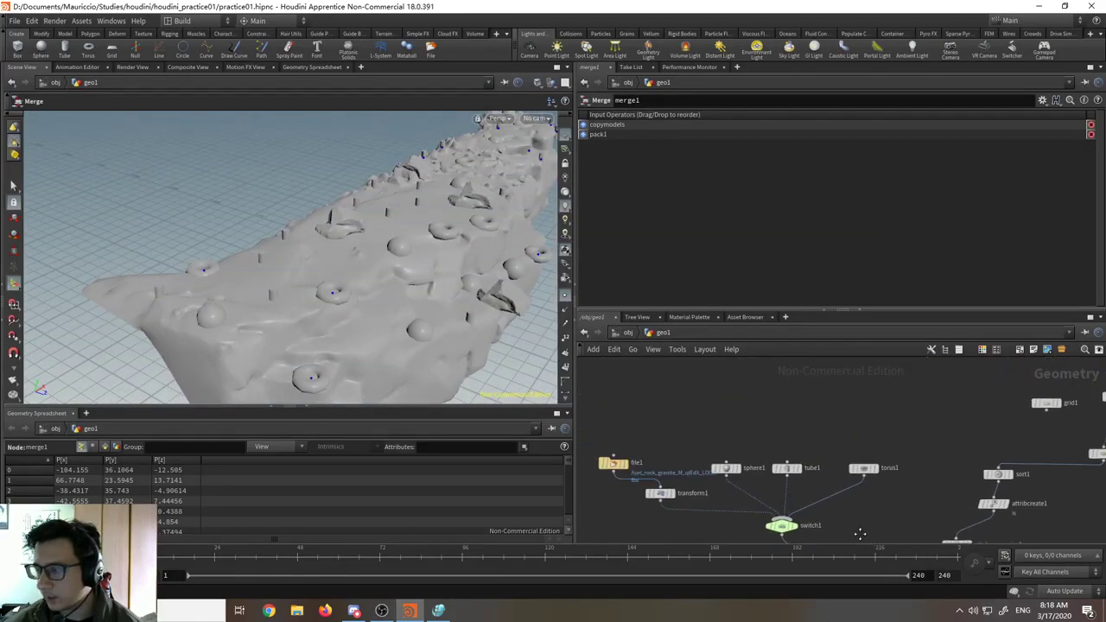
scroll(705, 442, "up", 2)
key("Tab")
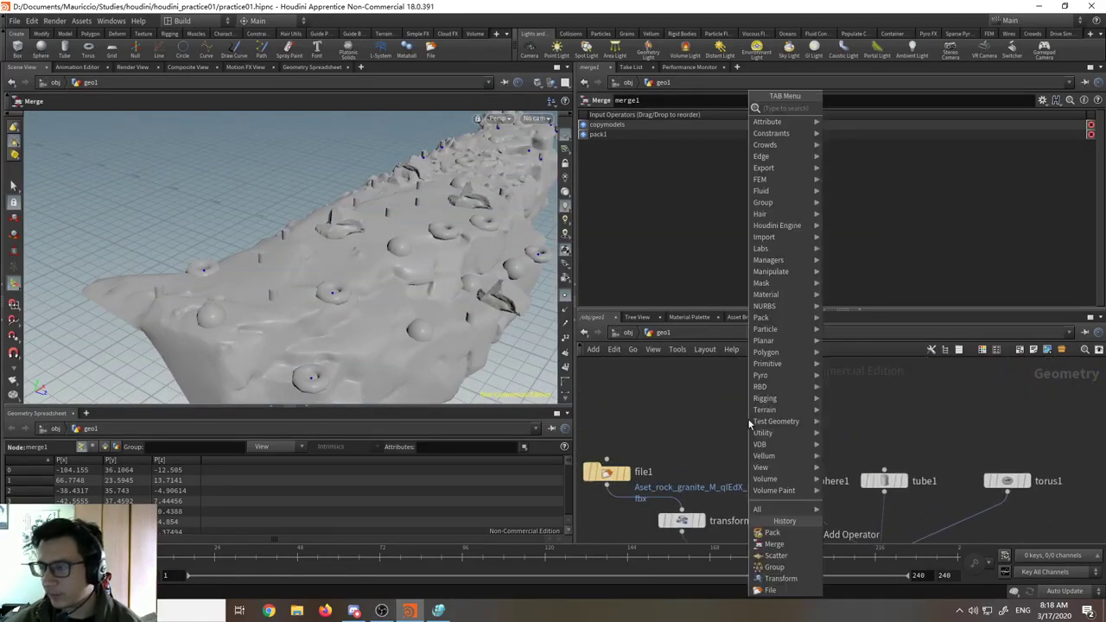
type("fil")
key("Return")
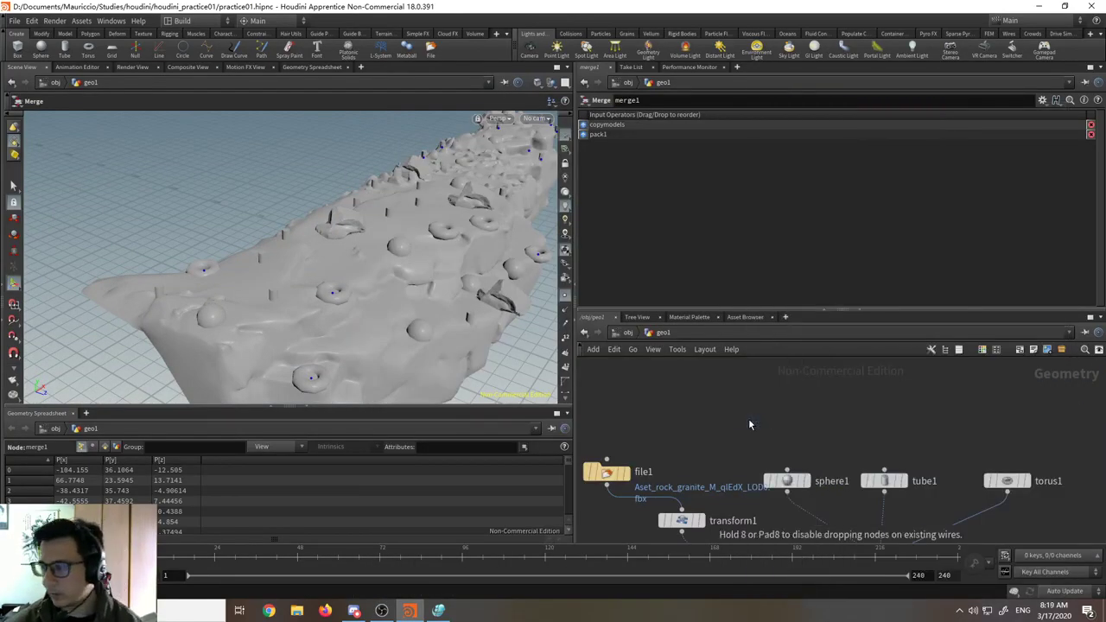
left_click(748, 418)
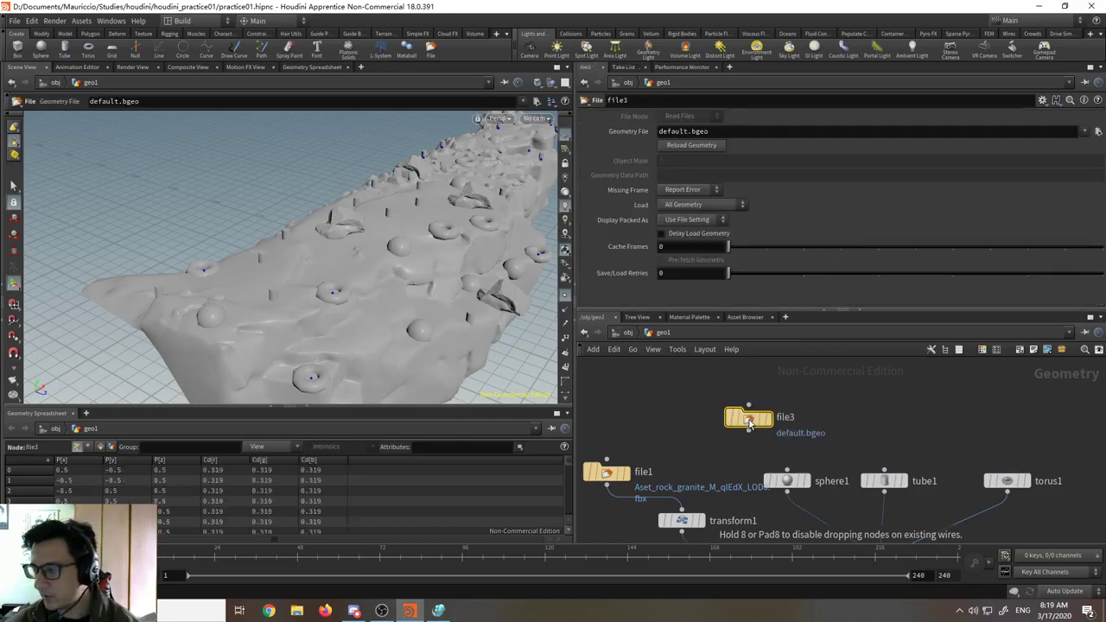
- Load Var1_LOD0.fbx from the plants_3d_thfrcflr folder into file3 and move the node further up
left_click(1095, 133)
double_click(300, 173)
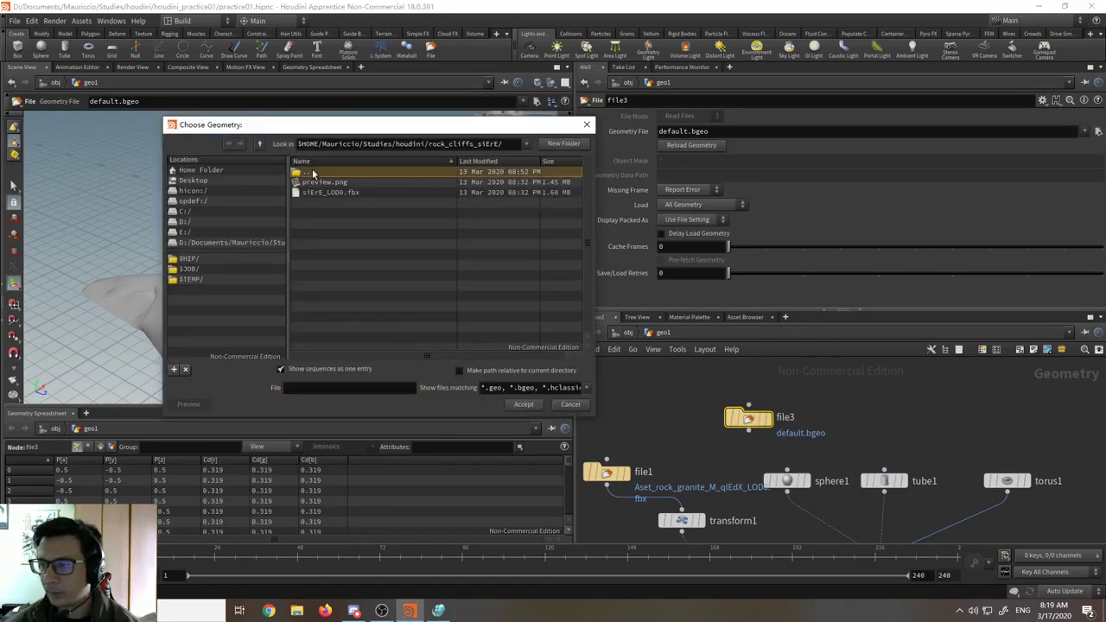
double_click(337, 192)
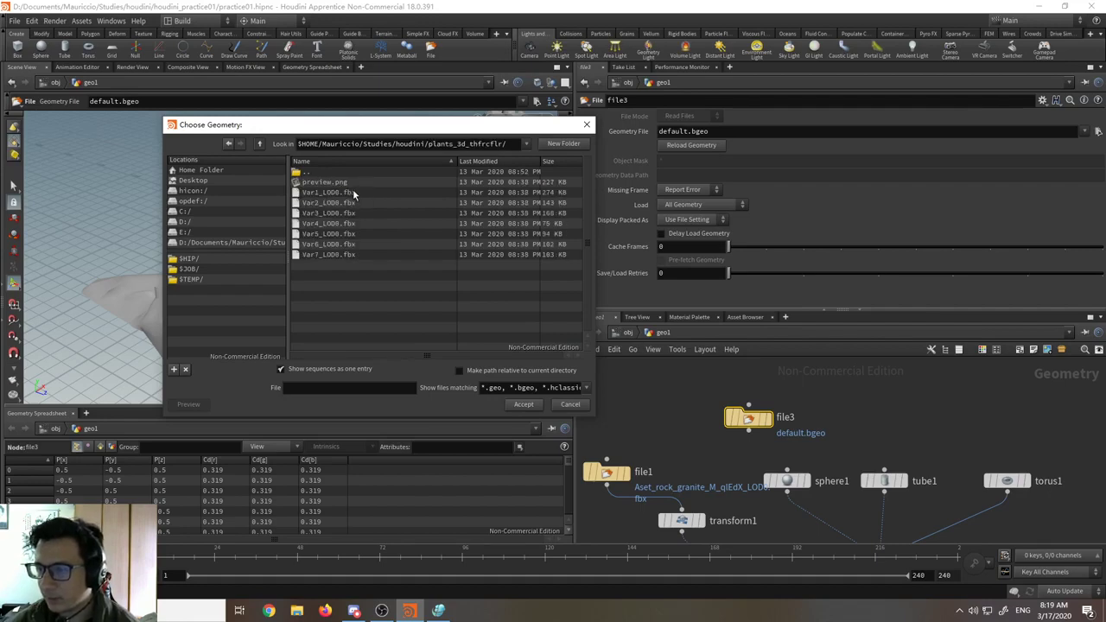
double_click(349, 192)
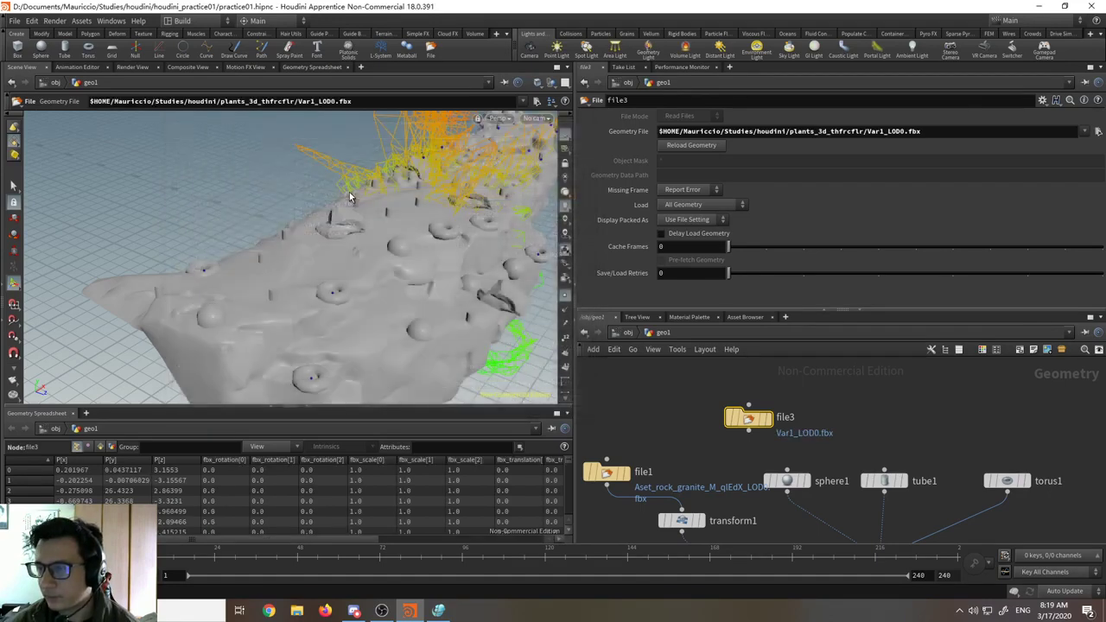
left_click_drag(384, 221, 449, 237)
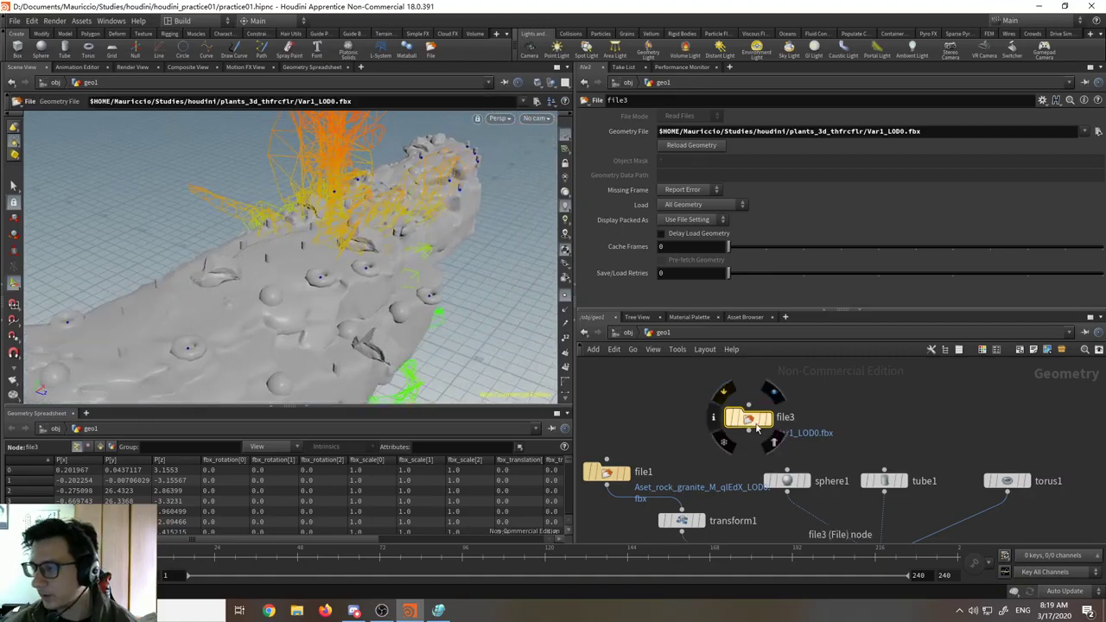
left_click_drag(757, 424, 732, 373)
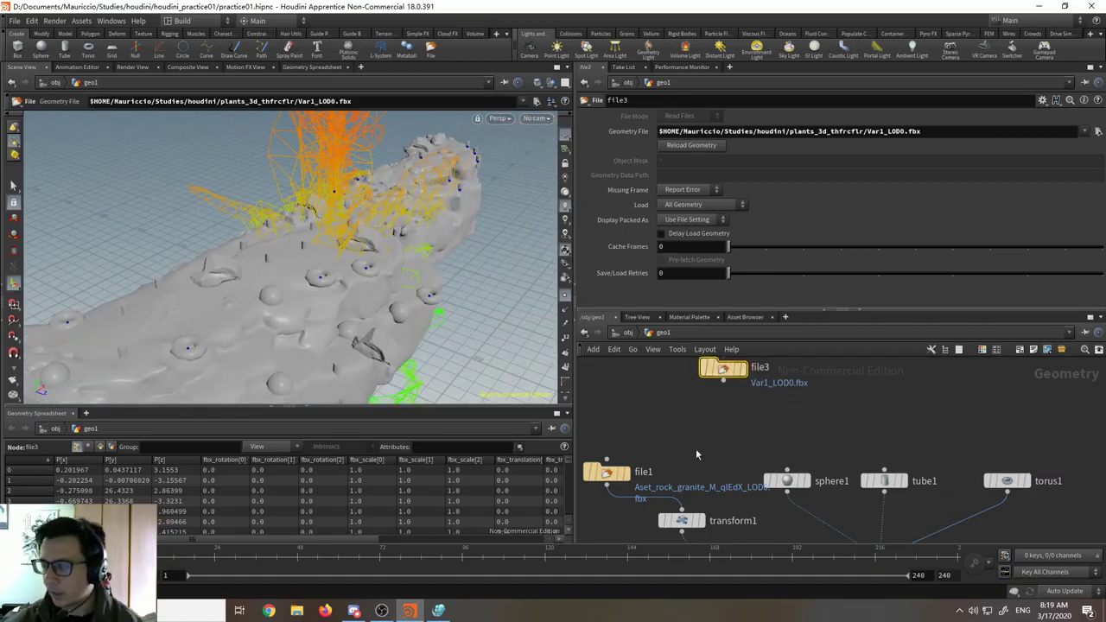
- Create a reference copy of transform1, place it under file3, feed it from file3 and display it
left_click(681, 521)
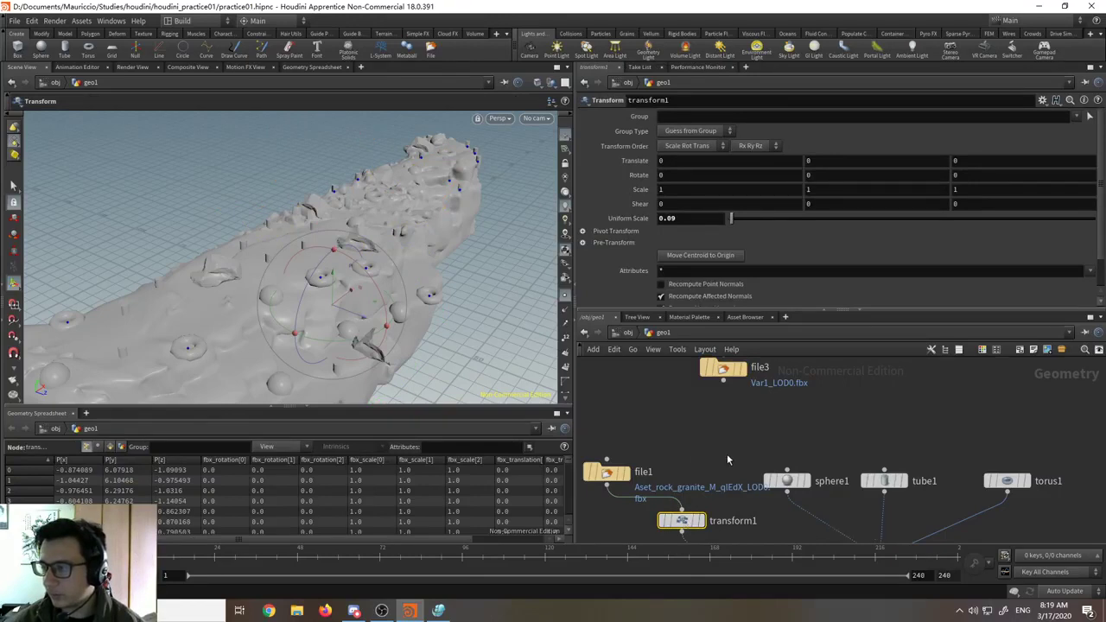
middle_click_drag(726, 454, 747, 401)
right_click(706, 476)
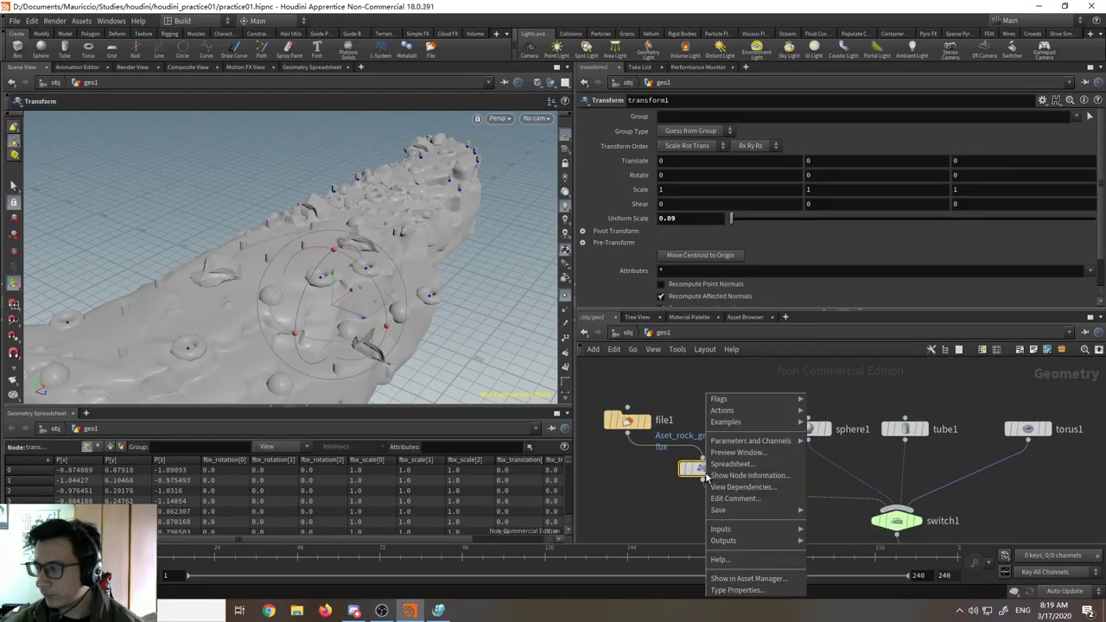
mouse_move(762, 415)
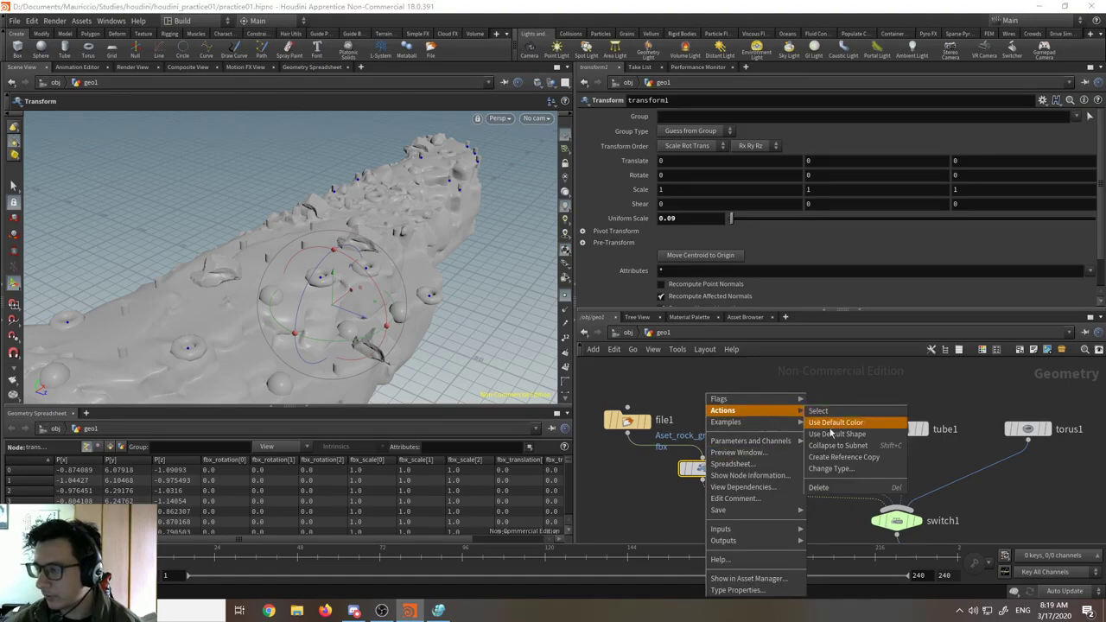
left_click(833, 456)
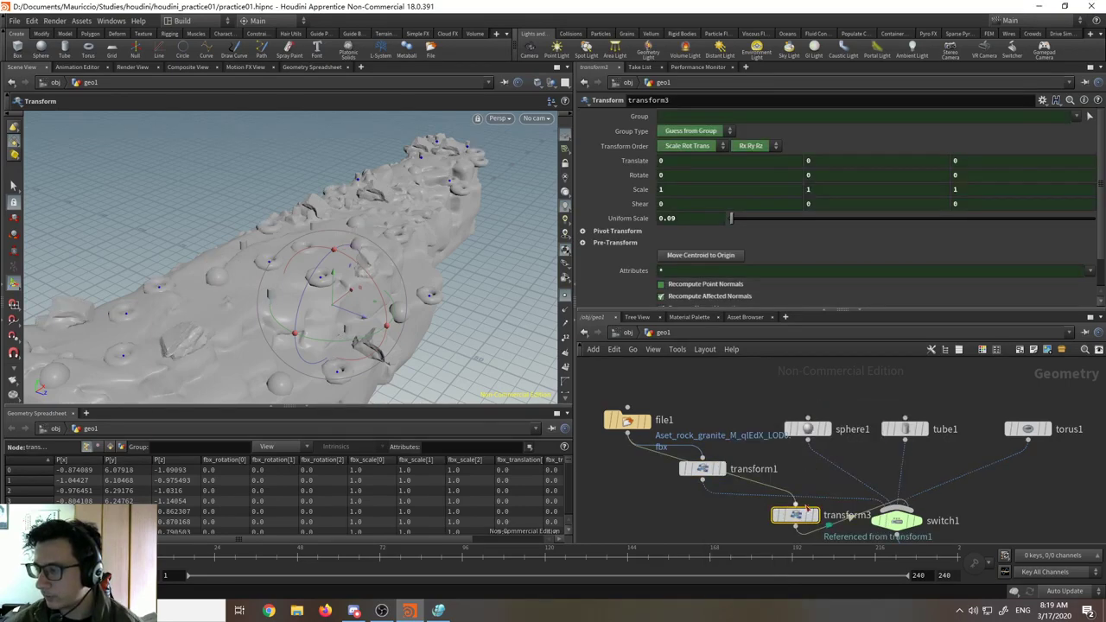
scroll(801, 480, "down", 2)
left_click_drag(796, 503, 773, 416)
left_click_drag(762, 377, 774, 404)
left_click(793, 416)
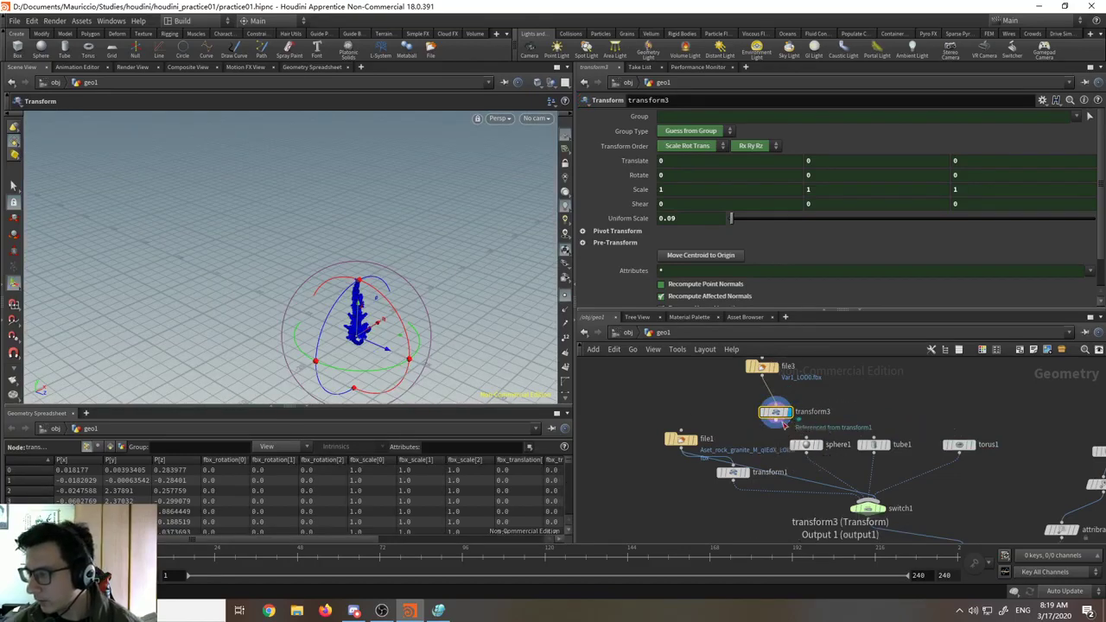
- Connect transform3 to switch1 and delete the sphere1 node
left_click_drag(777, 422, 851, 499)
left_click(806, 445)
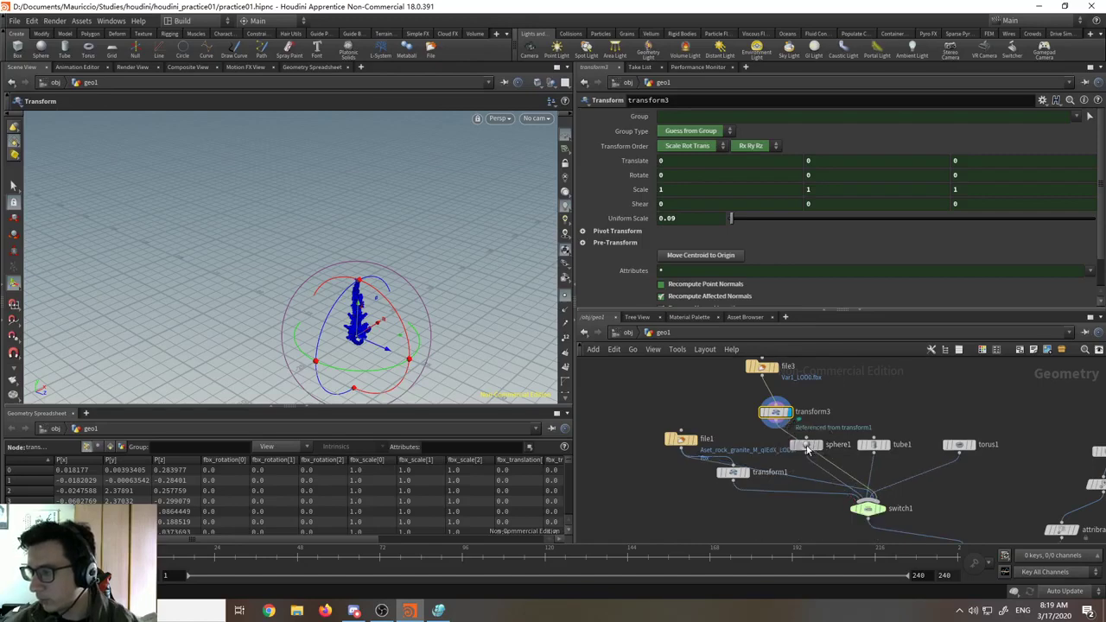
key("Delete")
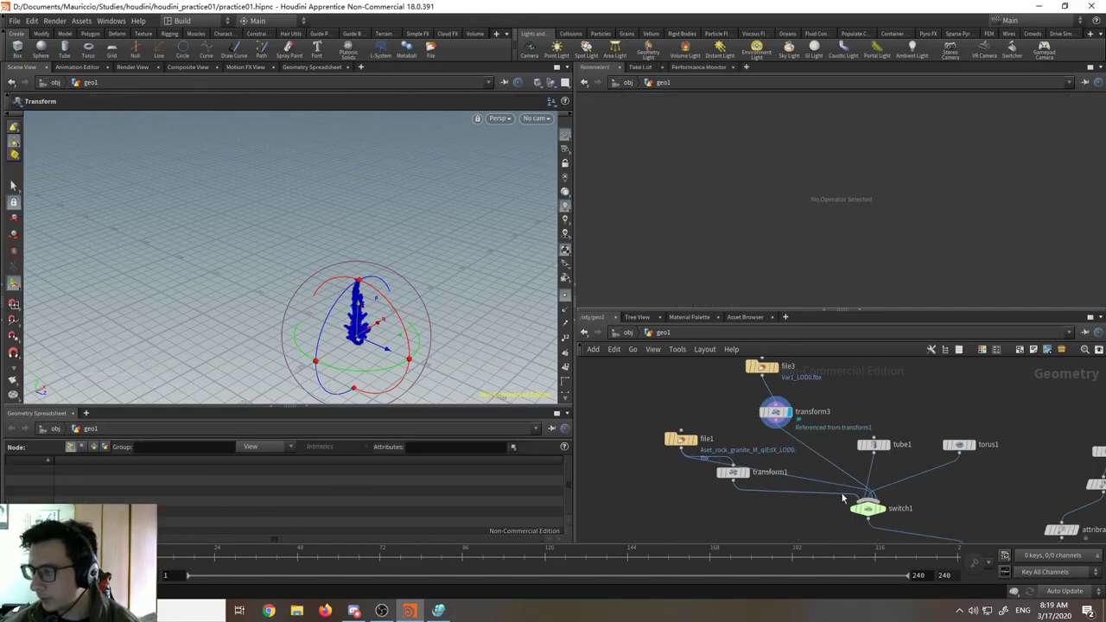
- Display the copymodels node and delete the stray wire running directly from file1 to switch1
middle_click_drag(970, 482, 860, 360)
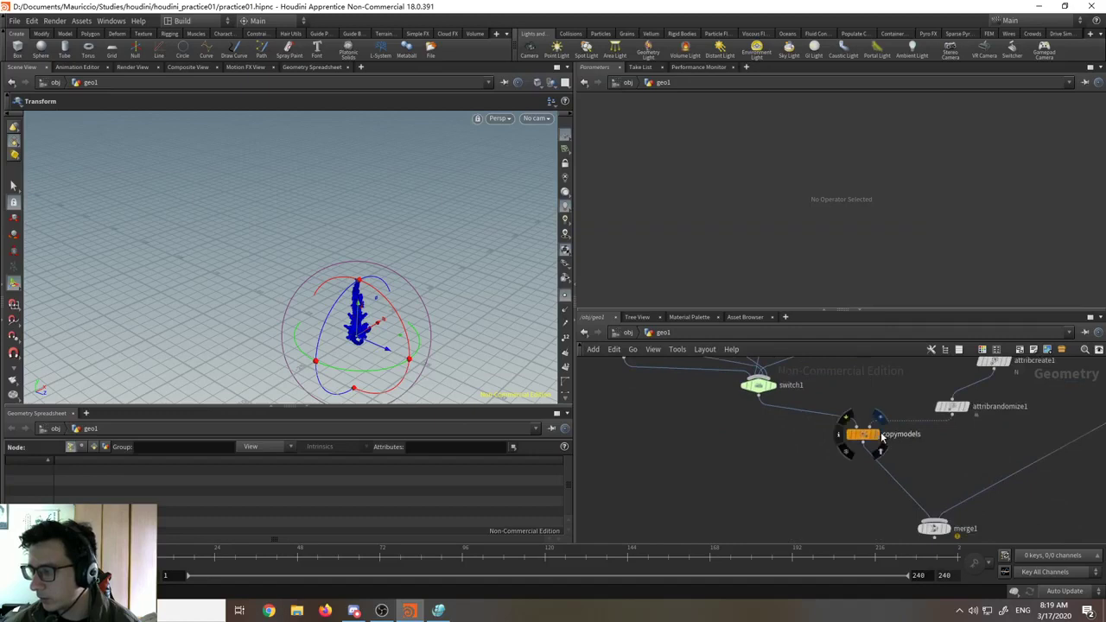
left_click(880, 436)
right_click_drag(274, 385, 375, 289)
middle_click_drag(697, 399, 745, 510)
scroll(705, 479, "up", 2)
left_click_drag(665, 462, 614, 485)
key("Delete")
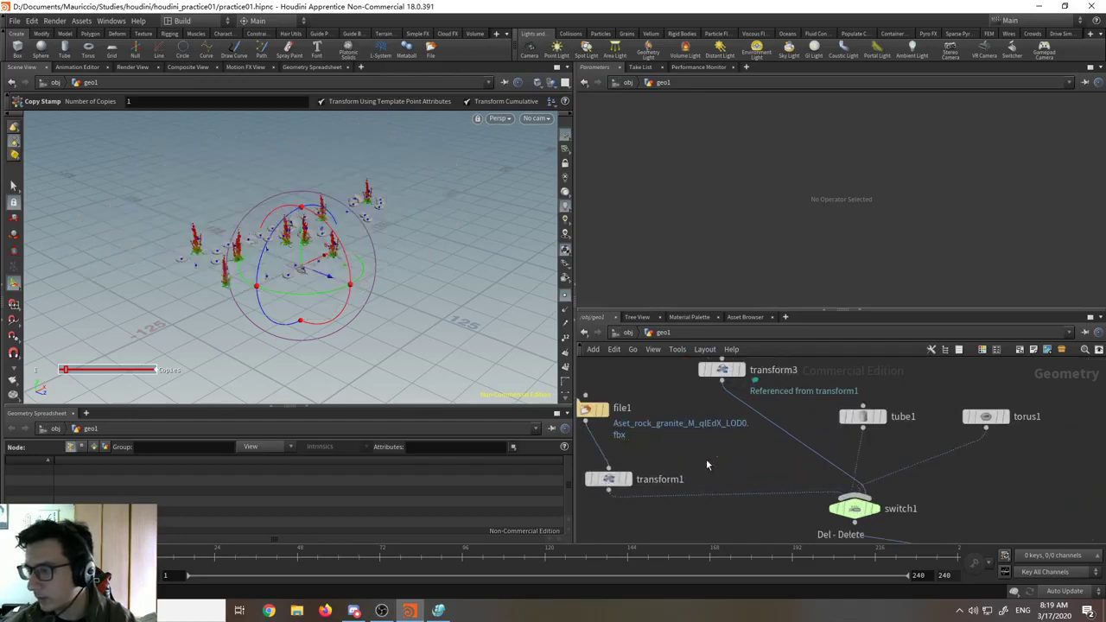
key("Escape")
left_click_drag(427, 309, 469, 316)
key("Return")
scroll(726, 423, "down", 2)
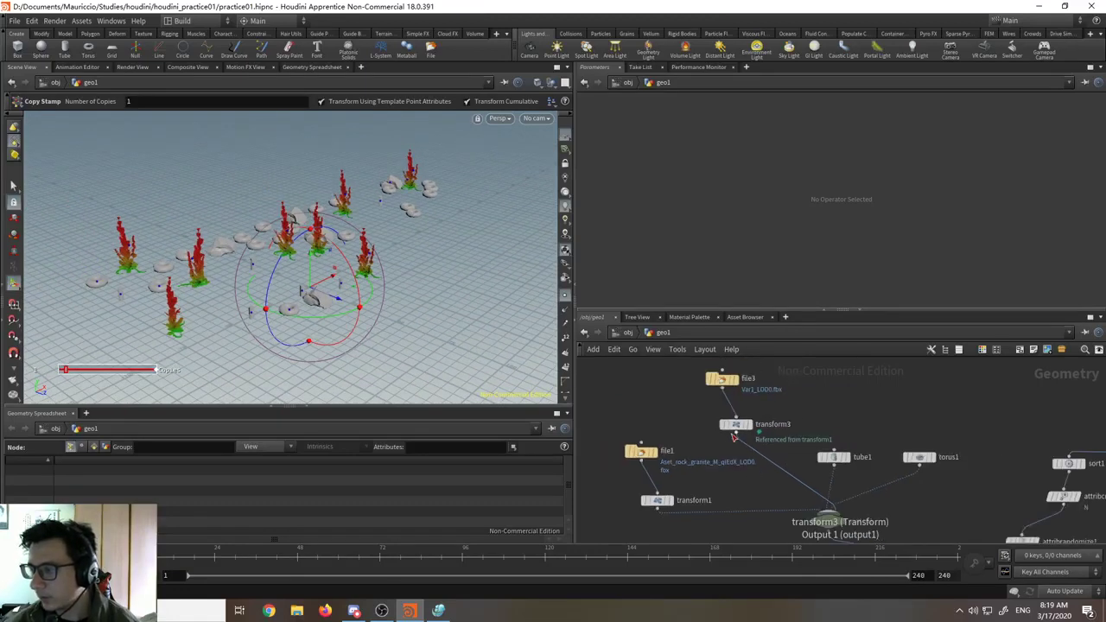
- Add another File node above tube1, beside file3
middle_click_drag(820, 424, 793, 410)
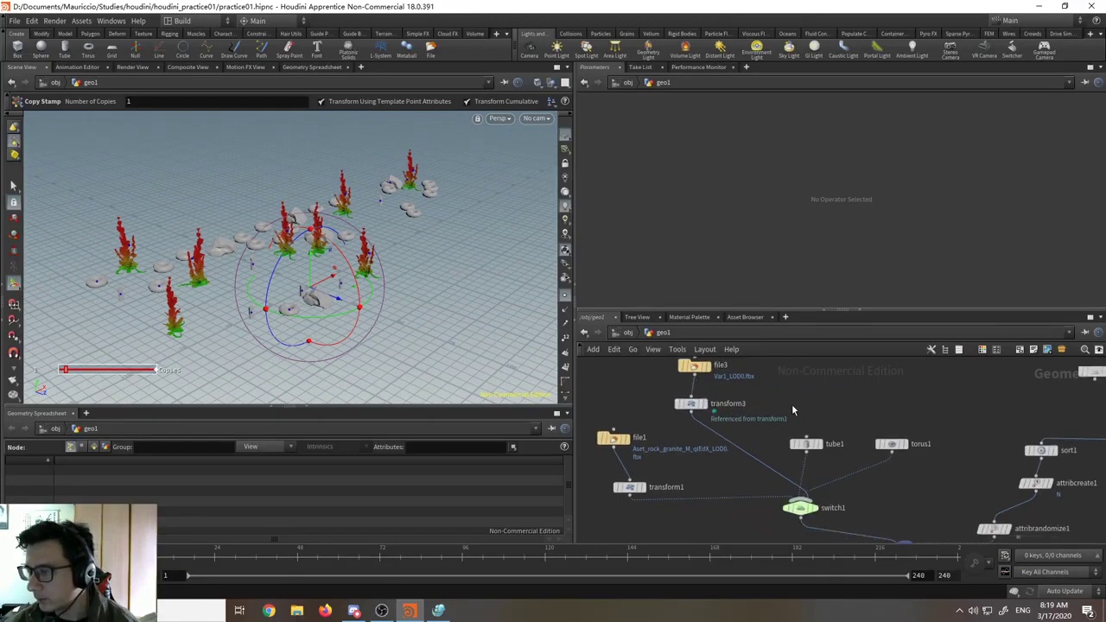
key("Tab")
type("file")
key("Return")
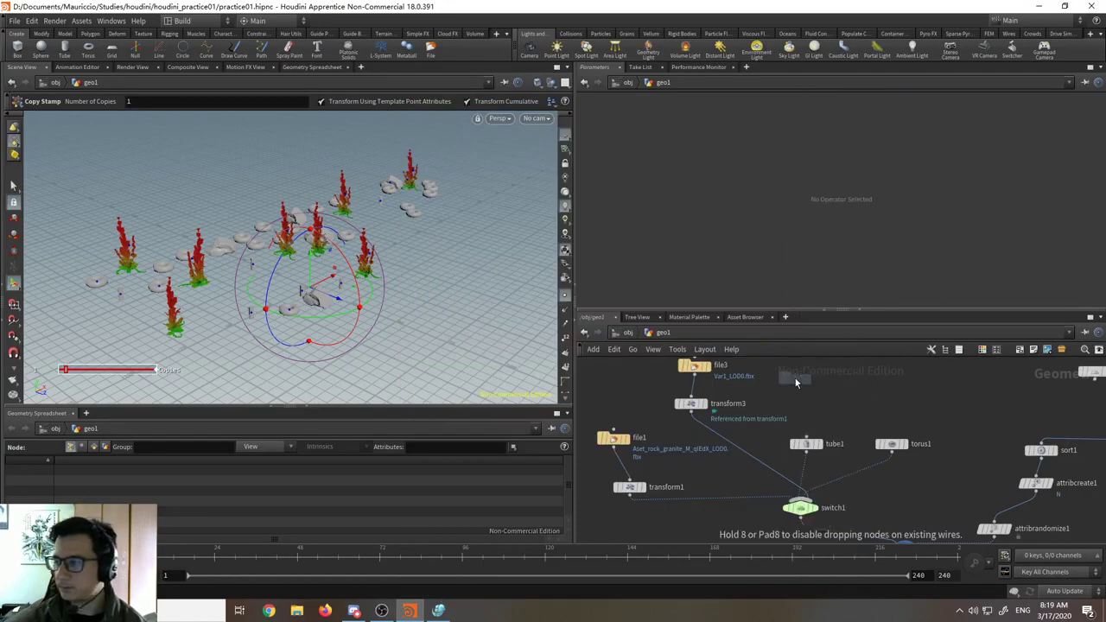
left_click(802, 388)
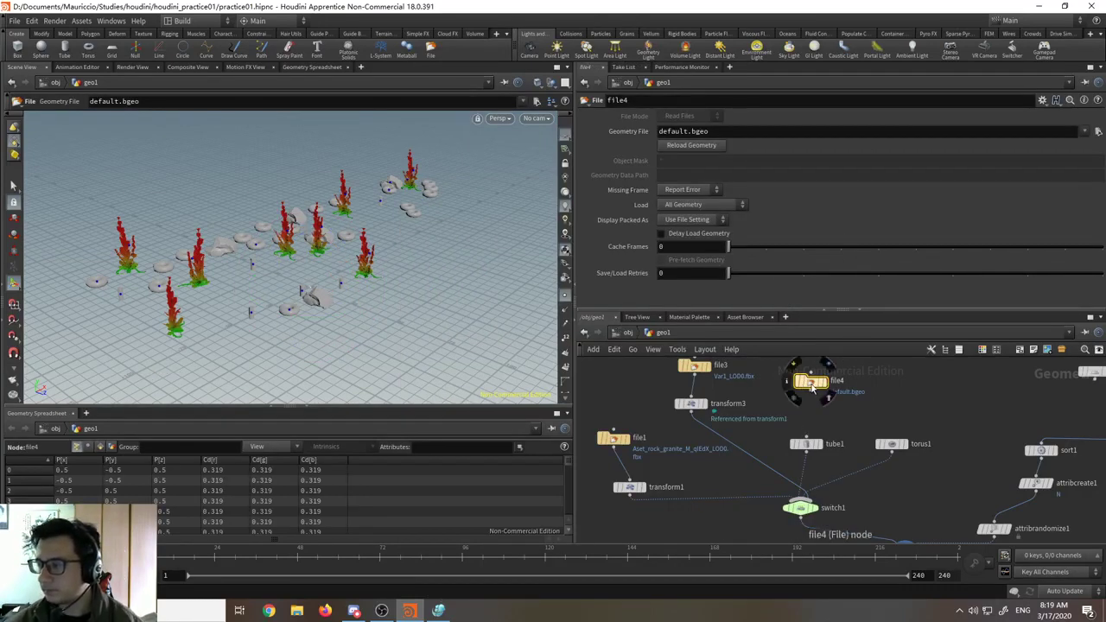
left_click_drag(815, 382, 811, 388)
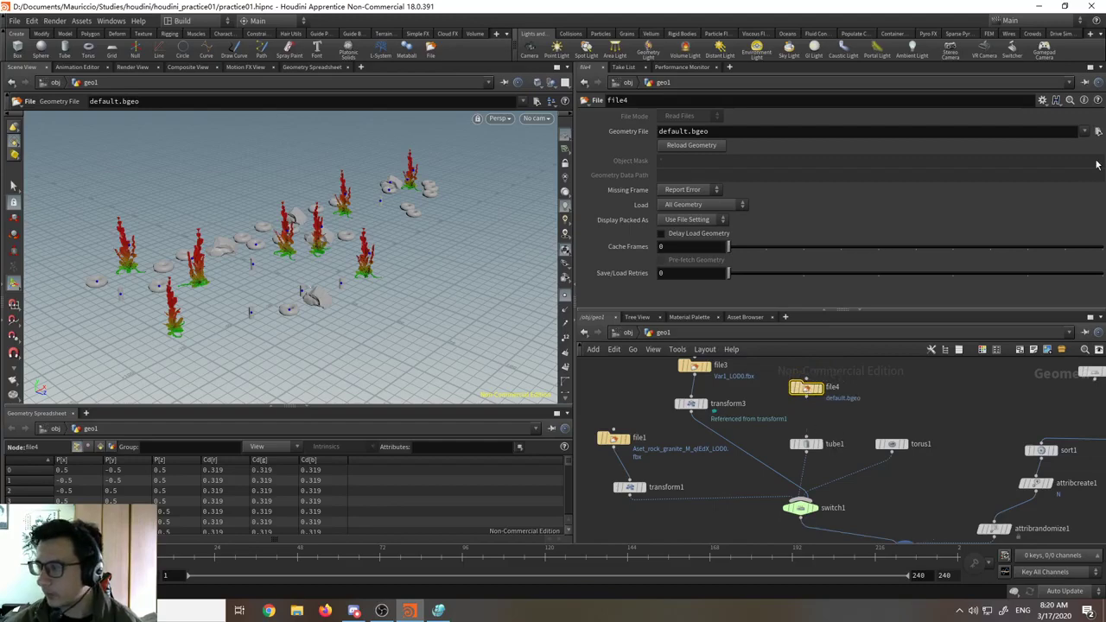
- Load Var6_LOD0.fbx from the plants_3d_thfrcflr folder into file4
left_click(1098, 130)
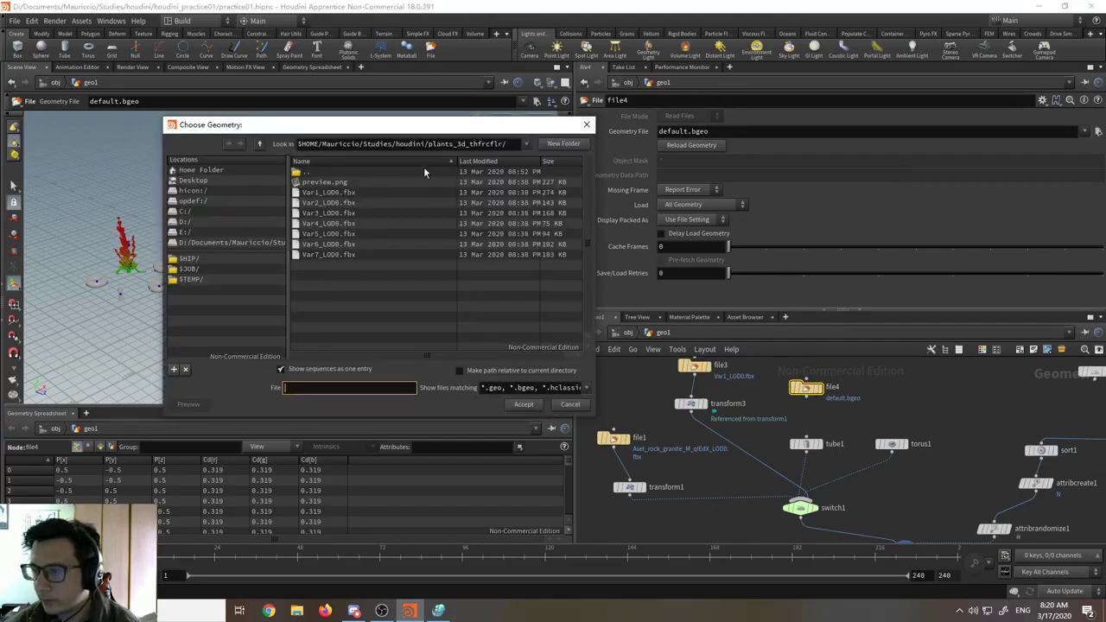
double_click(299, 172)
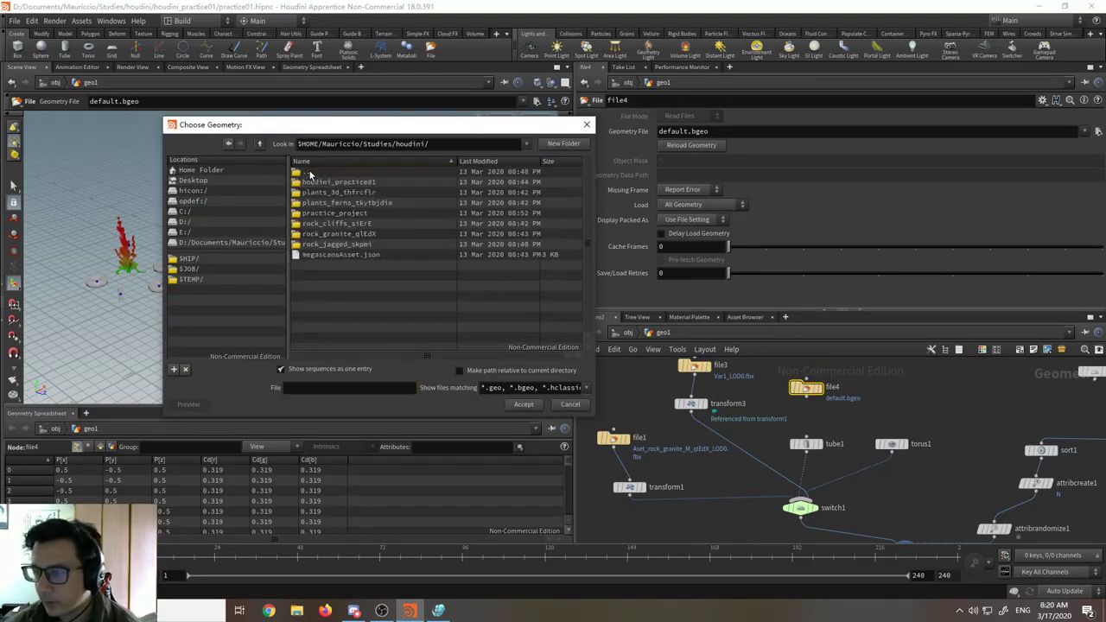
double_click(361, 194)
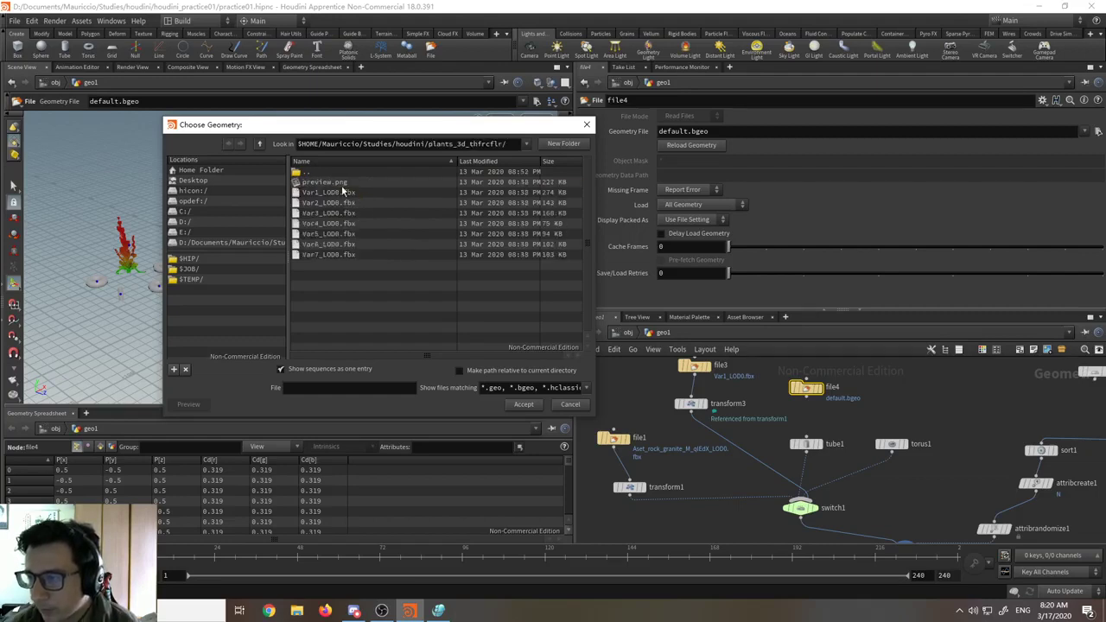
double_click(336, 245)
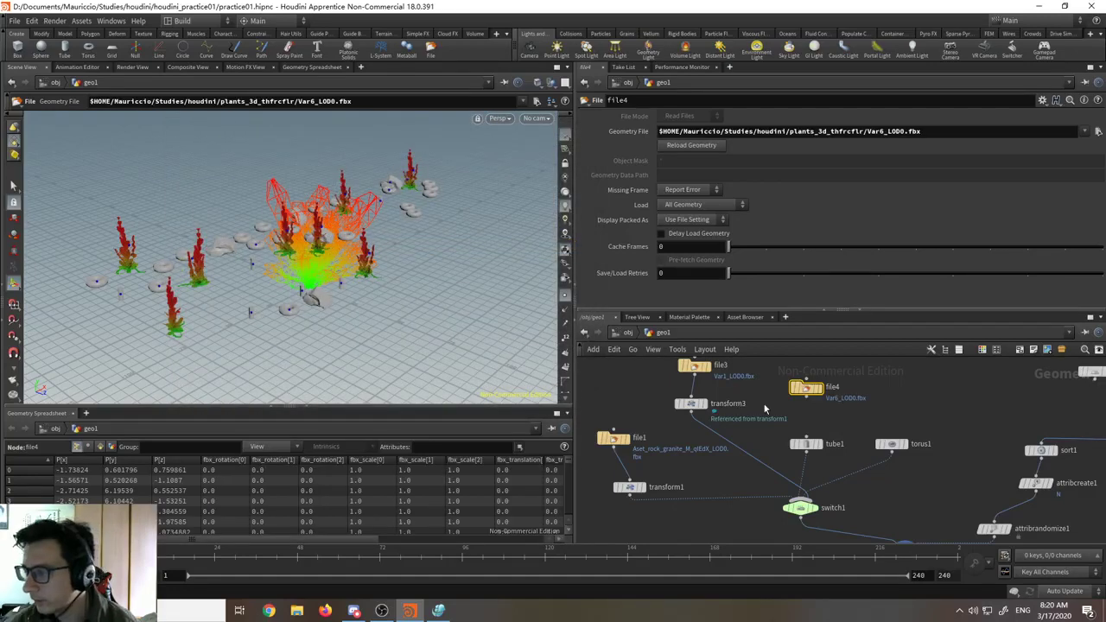
- Duplicate transform3 below file4 and connect file4 to the duplicate's input
left_click(690, 404)
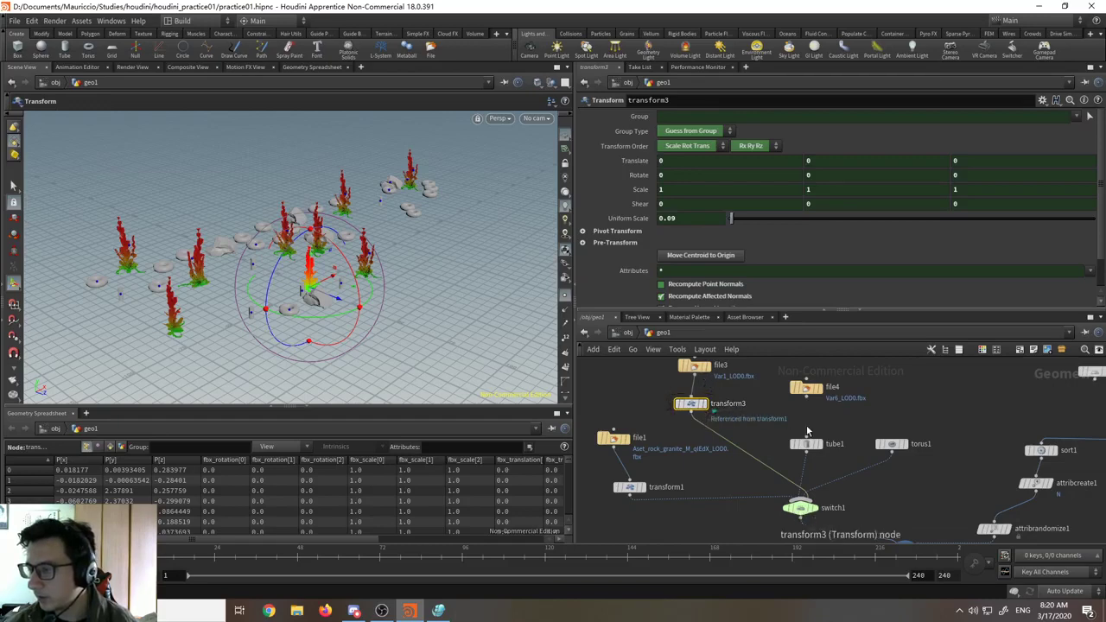
key("ctrl+v")
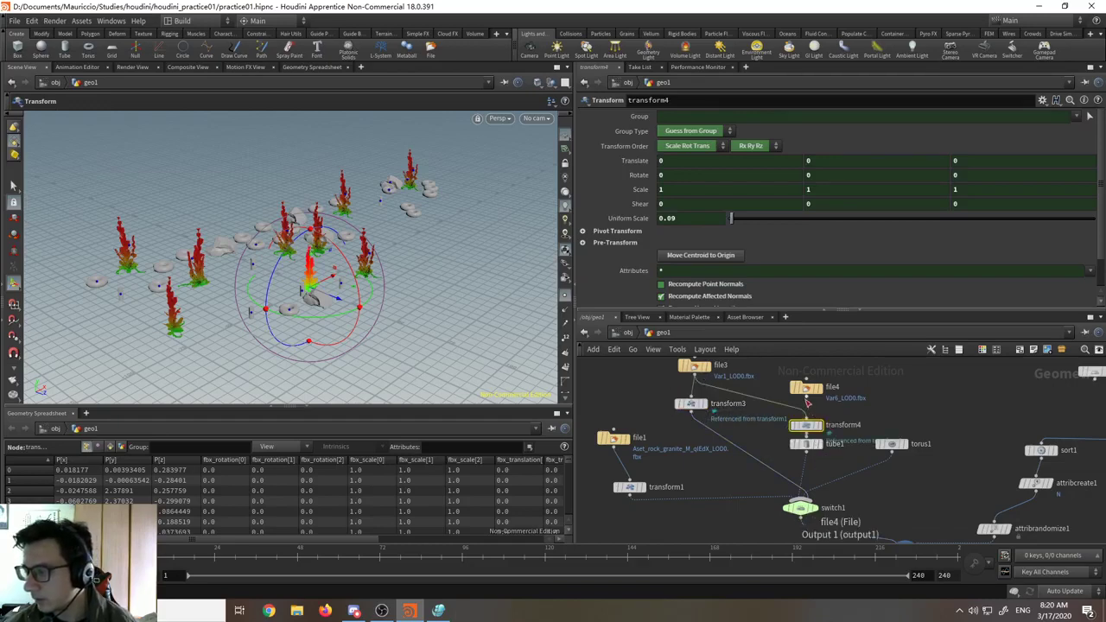
left_click_drag(805, 397, 807, 420)
- Delete the tube1 and torus1 primitive nodes feeding switch1
left_click(807, 448)
key("Delete")
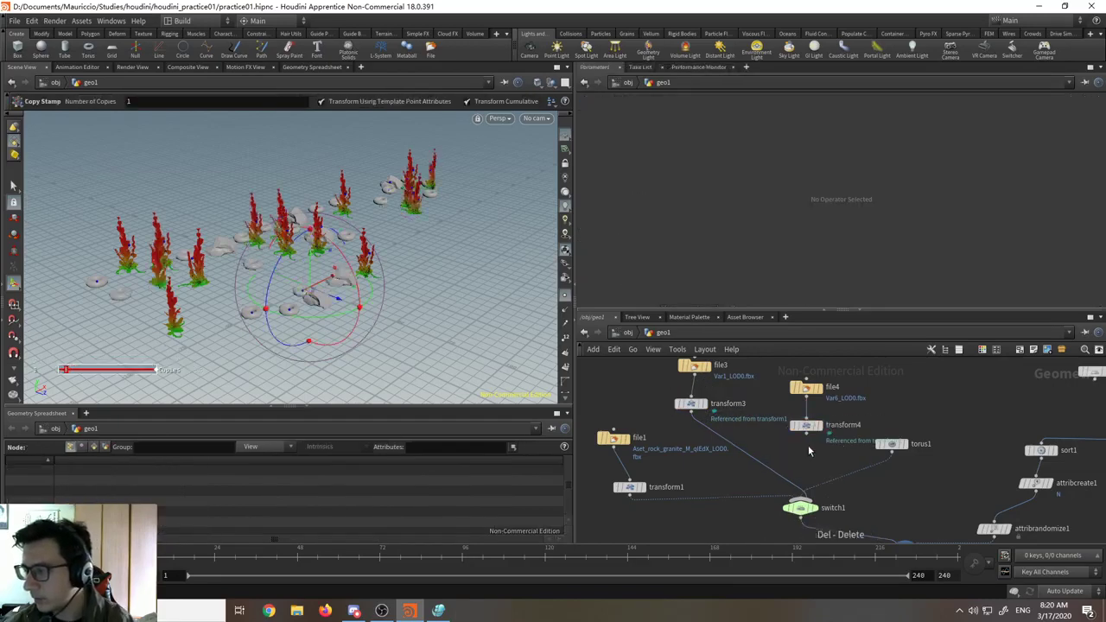
left_click_drag(837, 459, 877, 514)
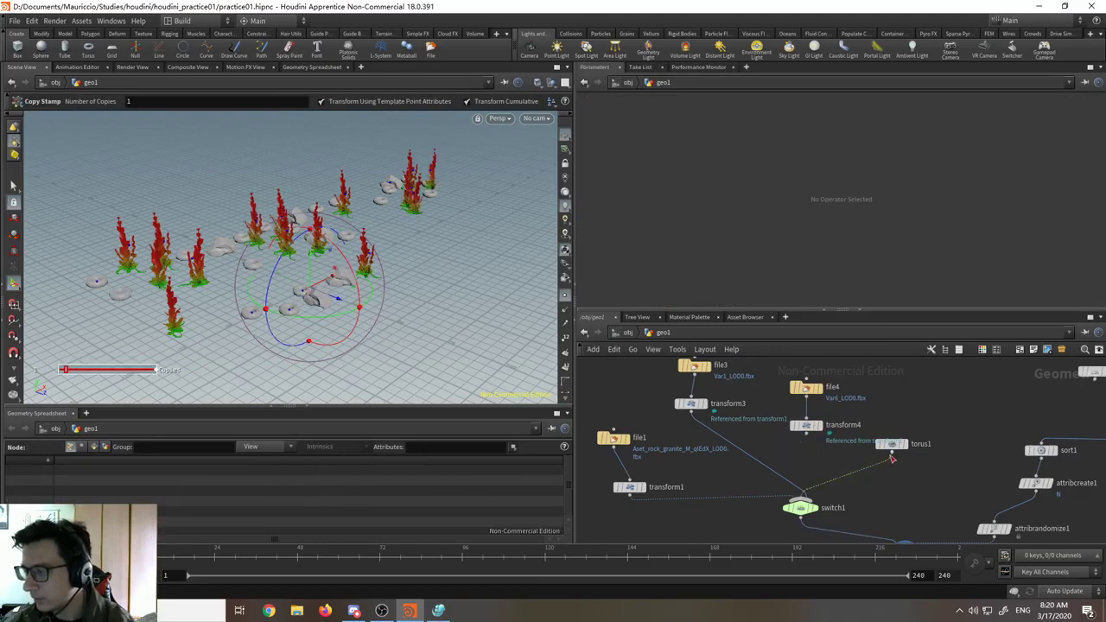
left_click_drag(892, 444, 920, 442)
key("Delete")
- Connect transform4 to switch1 and view the scattered plants and rocks
left_click_drag(808, 435, 816, 493)
key("space")
left_click_drag(466, 373, 391, 391)
left_click_drag(431, 325, 465, 370)
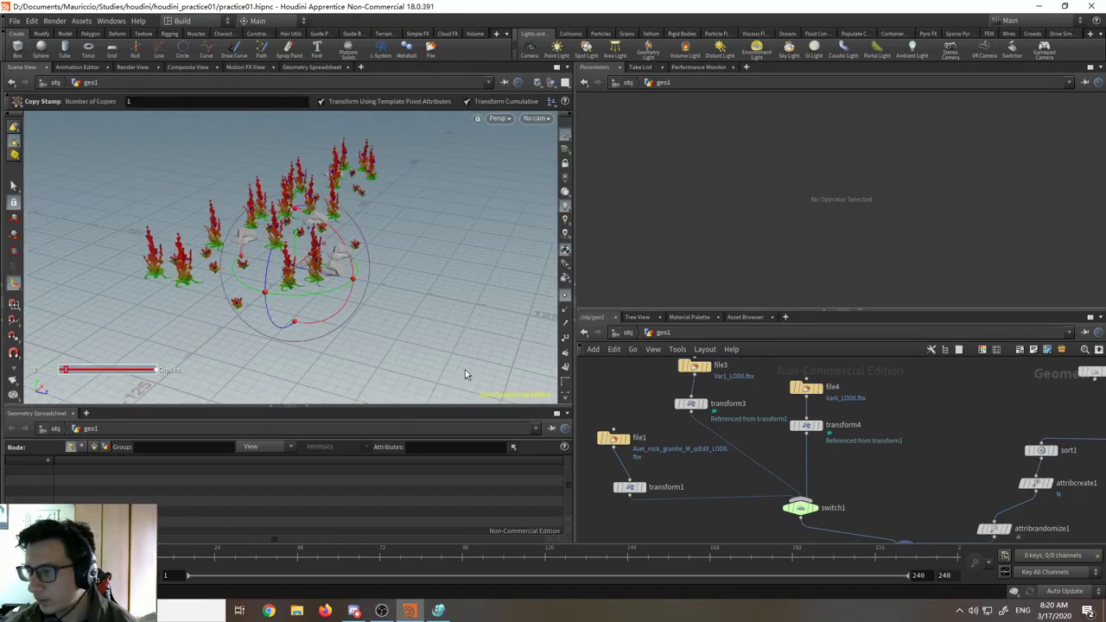
- Insert a new Transform node between transform4 and switch1
left_click(630, 487)
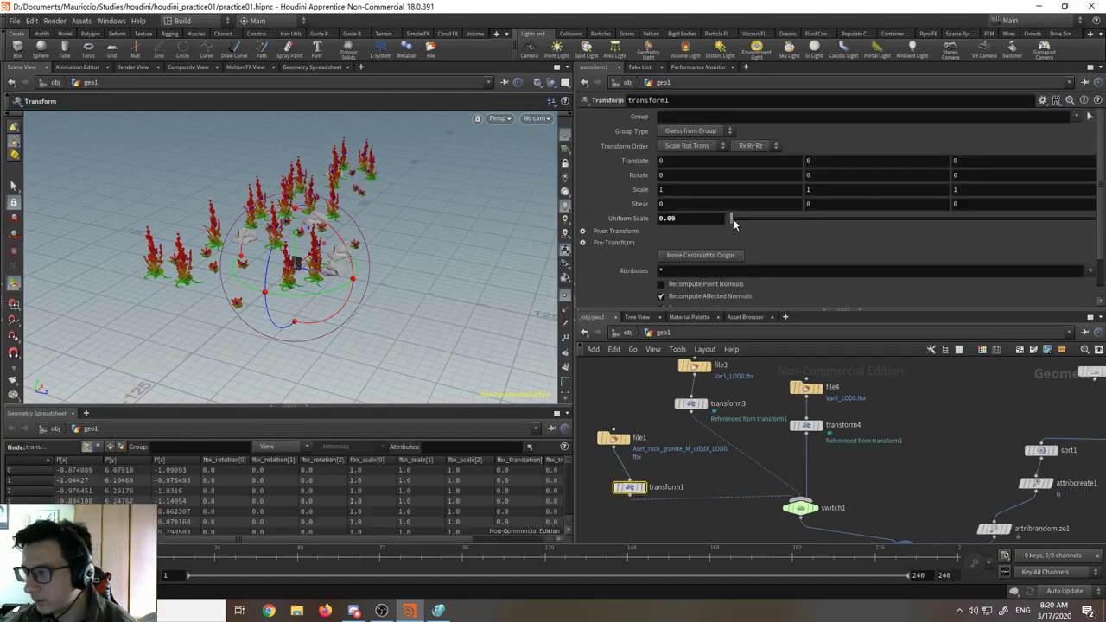
left_click_drag(732, 223, 733, 226)
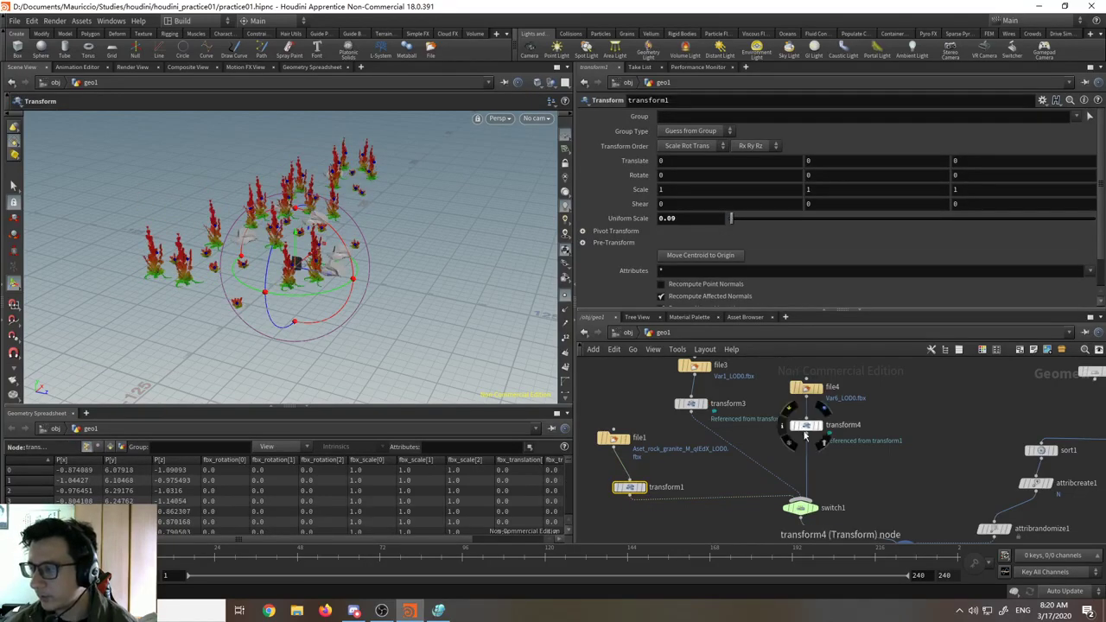
left_click(808, 427)
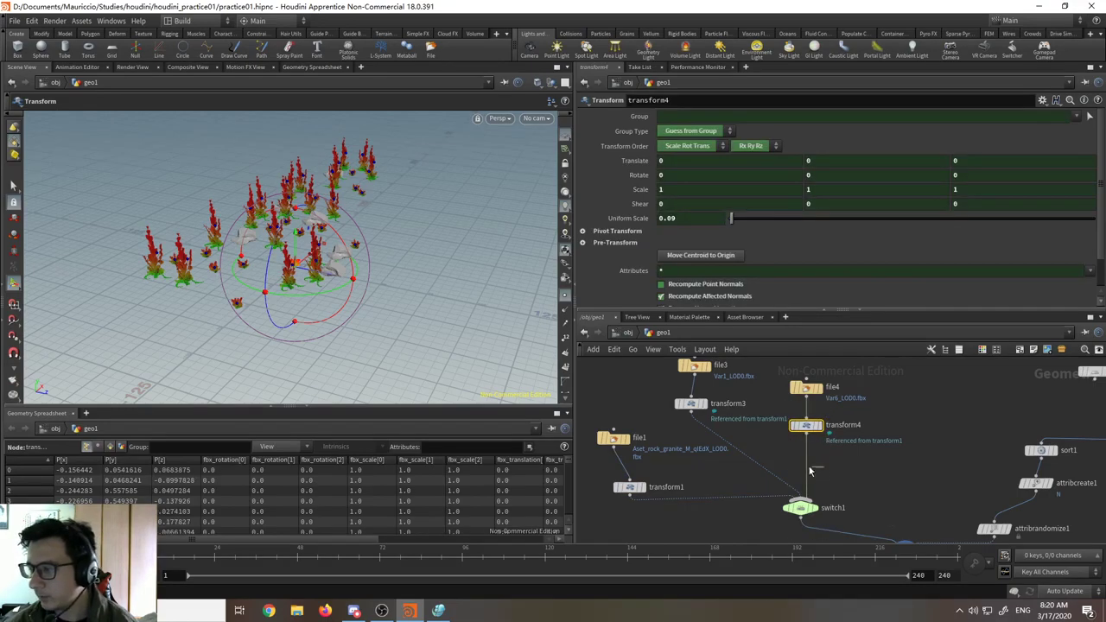
key("Tab")
type("trans")
key("Return")
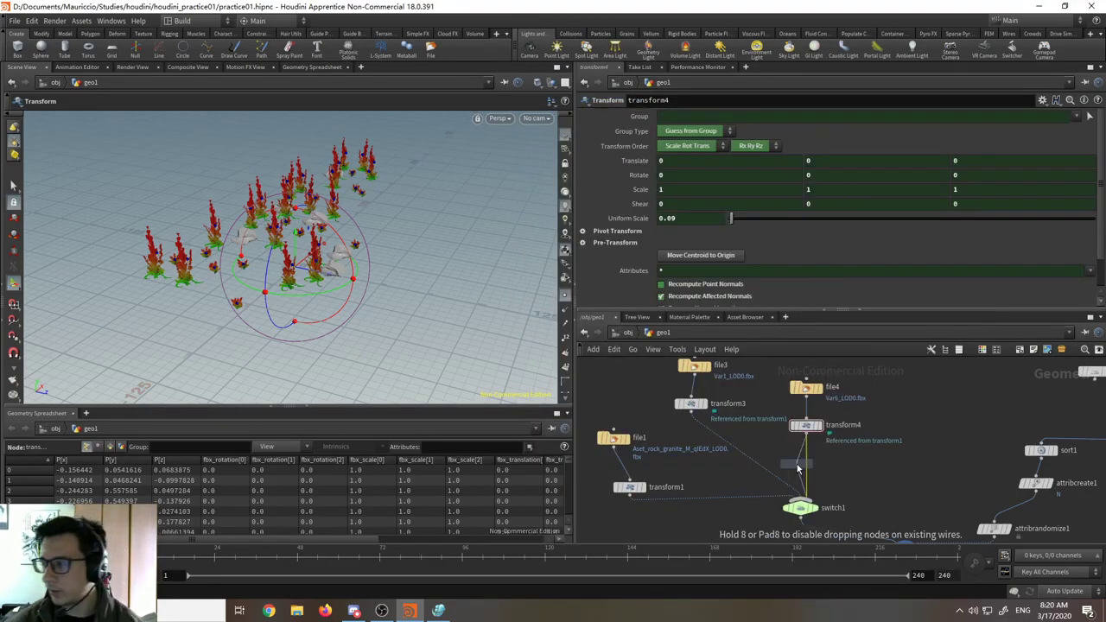
left_click(796, 468)
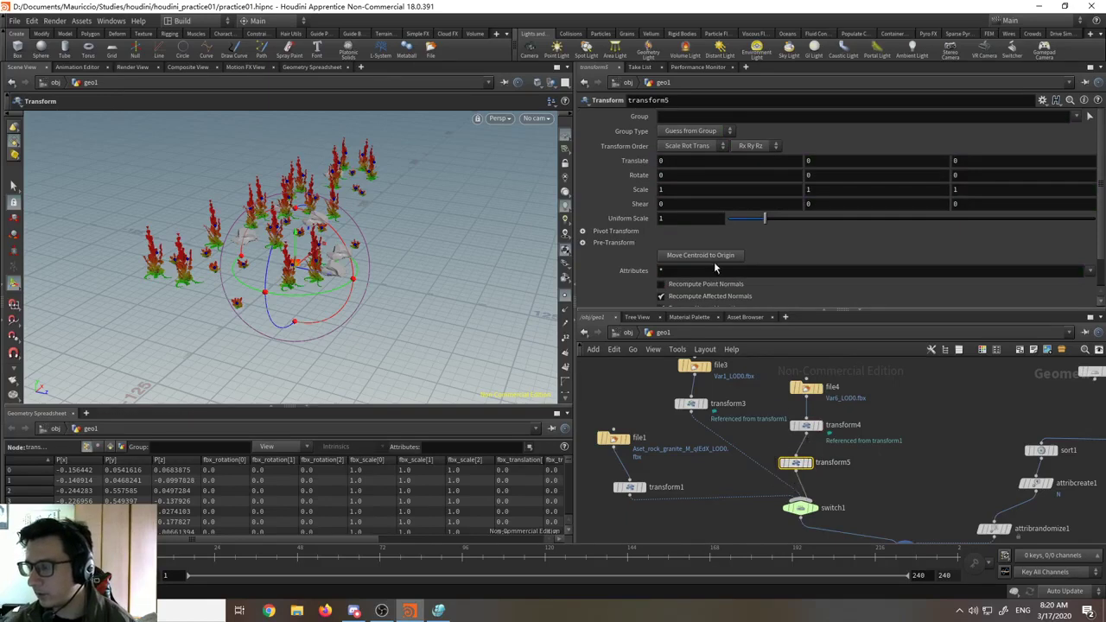
- Set transform5's uniform scale to 1.73 to enlarge the Var6 plants and view the result from lower down
left_click_drag(764, 221, 791, 221)
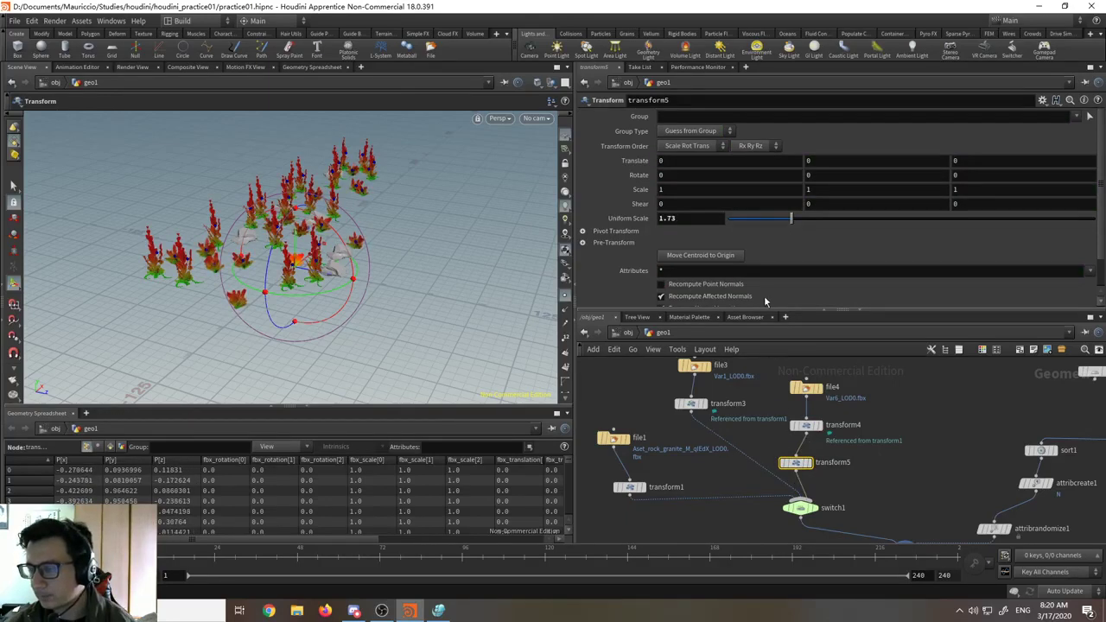
key("Escape")
mouse_move(353, 313)
left_mouse_down()
mouse_move(515, 354)
mouse_move(424, 334)
mouse_move(487, 339)
mouse_move(506, 276)
mouse_move(216, 333)
mouse_move(439, 340)
mouse_move(429, 299)
mouse_move(400, 327)
mouse_move(365, 305)
left_mouse_up()
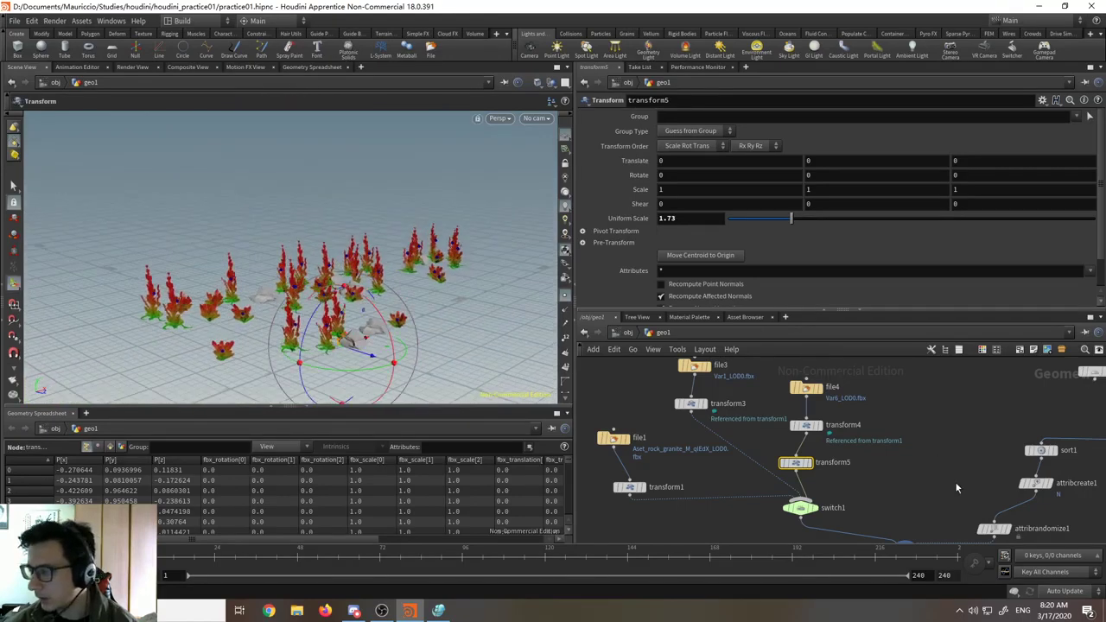
- Display merge1 and examine the scattered plants and rocks together with the cliff
middle_click_drag(955, 481, 887, 397)
scroll(887, 397, "down", 3)
scroll(908, 477, "up", 3)
left_click(905, 510)
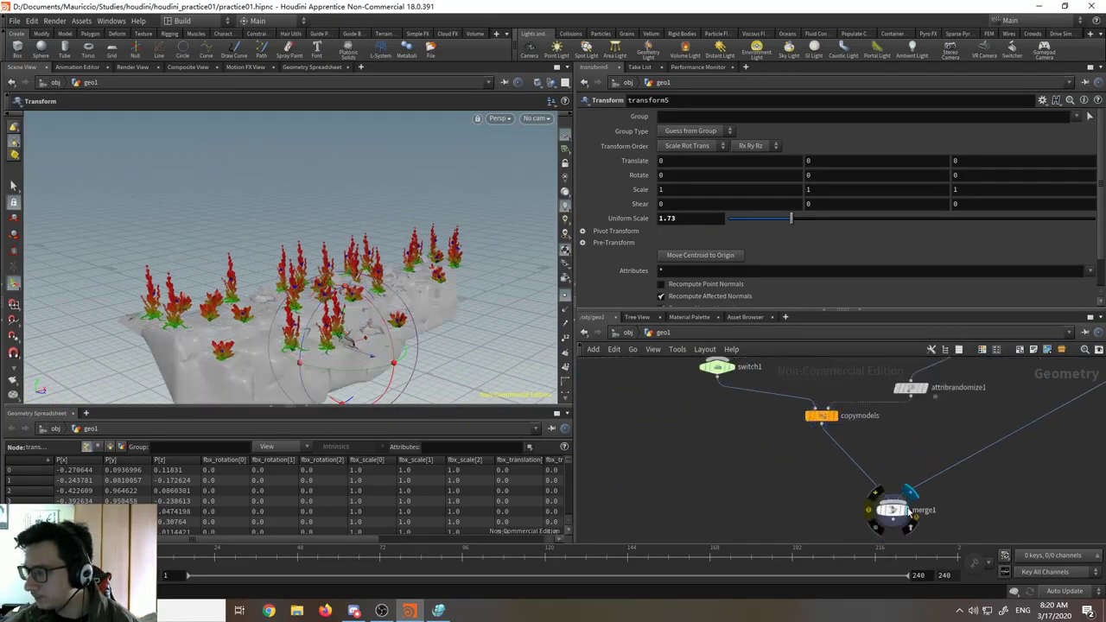
left_click(892, 509)
left_click_drag(415, 374, 469, 247)
middle_click_drag(757, 453, 757, 522)
scroll(757, 521, "up", 1)
scroll(752, 511, "down", 5)
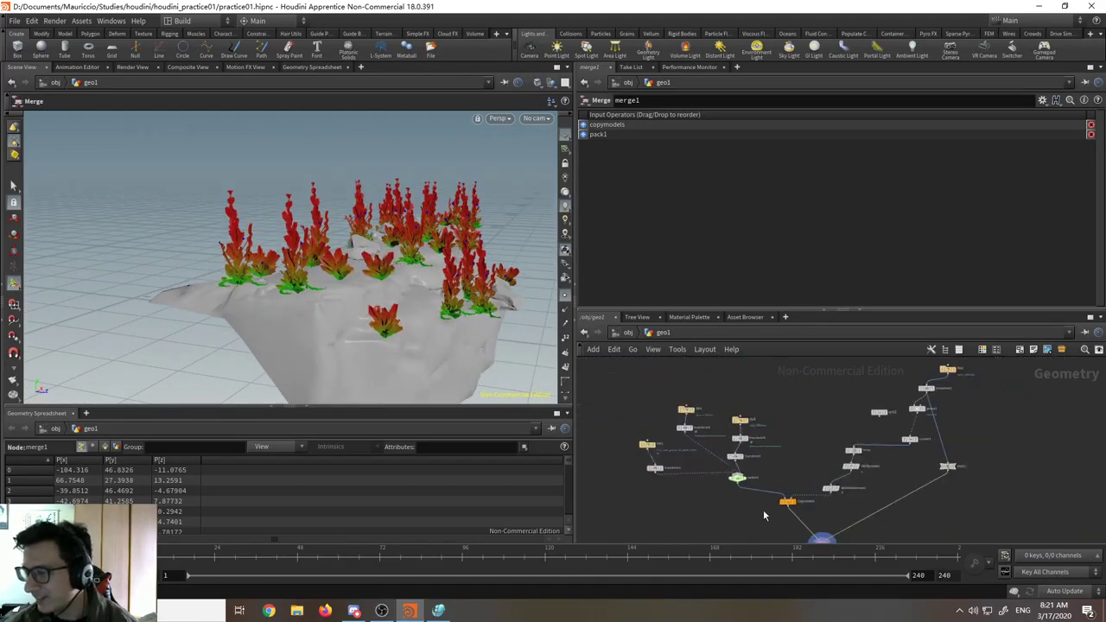
scroll(764, 511, "up", 4)
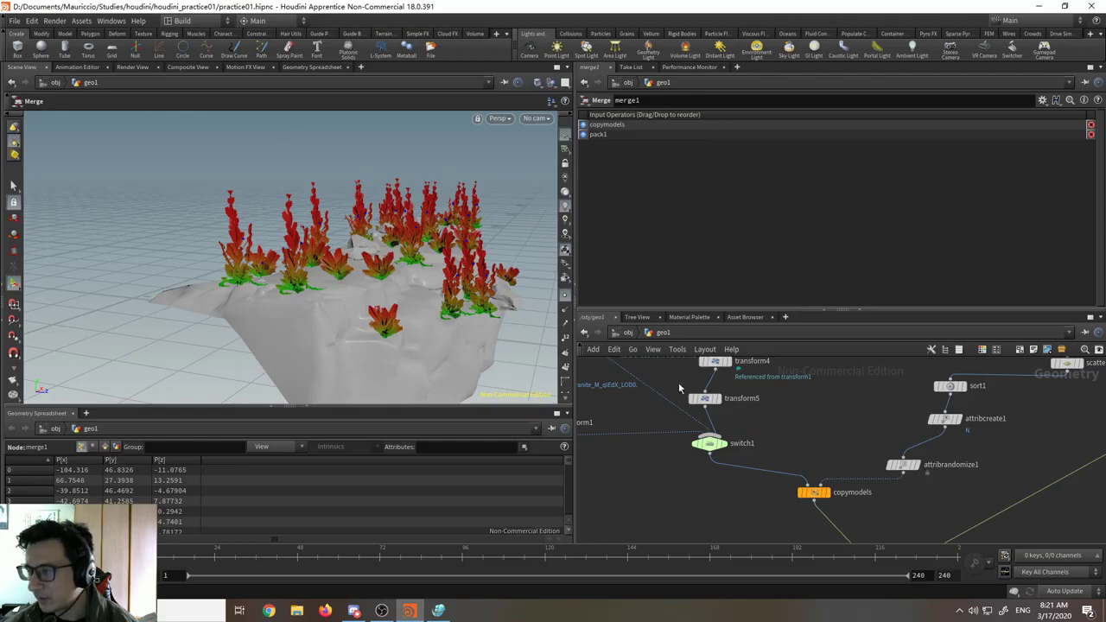
- Select the file3 node that loads Var1_LOD0.fbx and move it farther above transform3 to make room
middle_click_drag(679, 388, 824, 519)
scroll(750, 467, "up", 3)
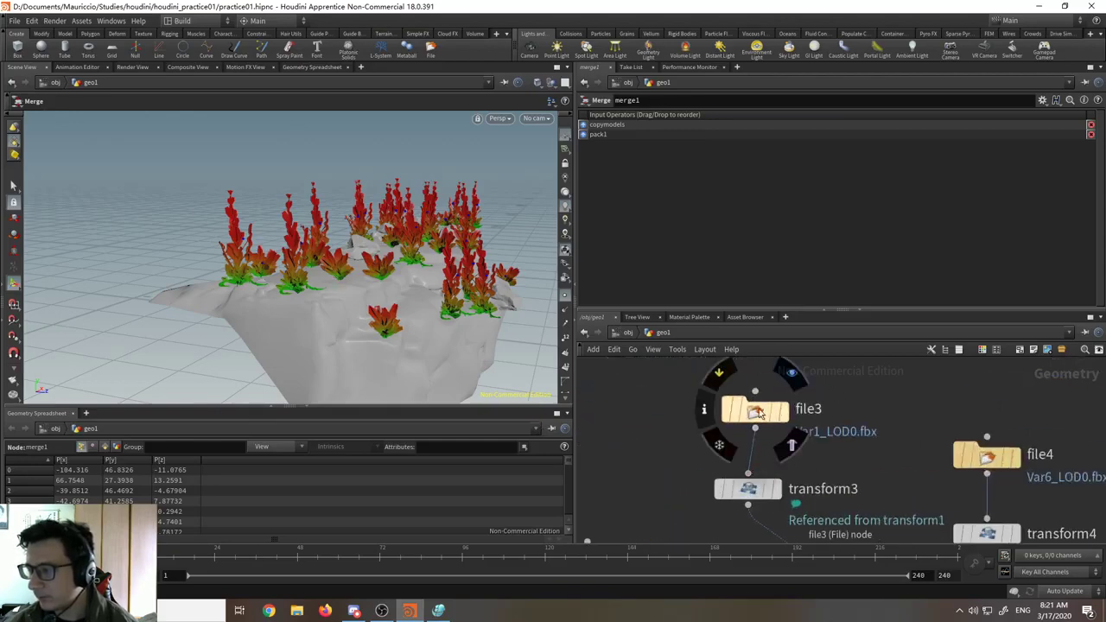
left_click(758, 411)
left_click_drag(439, 278, 397, 306, "alt")
scroll(763, 400, "up", 2)
scroll(763, 402, "down", 5)
middle_click_drag(860, 394, 849, 486)
scroll(757, 498, "up", 2)
left_click_drag(743, 504, 735, 421)
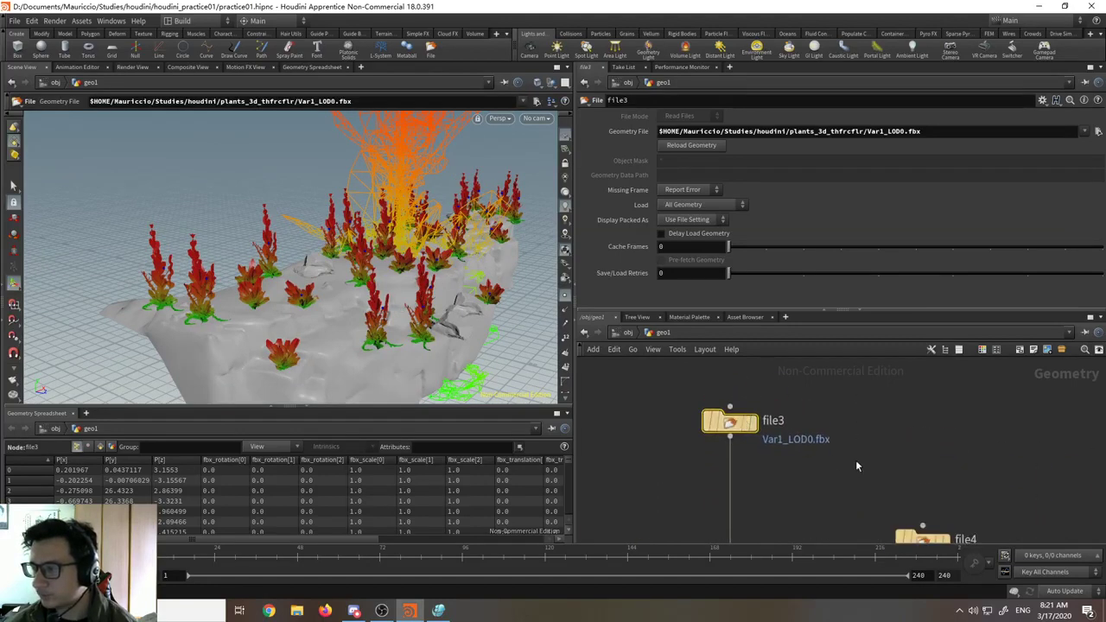
- Insert an Attribute Delete node between file3 and transform3
middle_click_drag(855, 466, 787, 417)
key("Tab")
type("at")
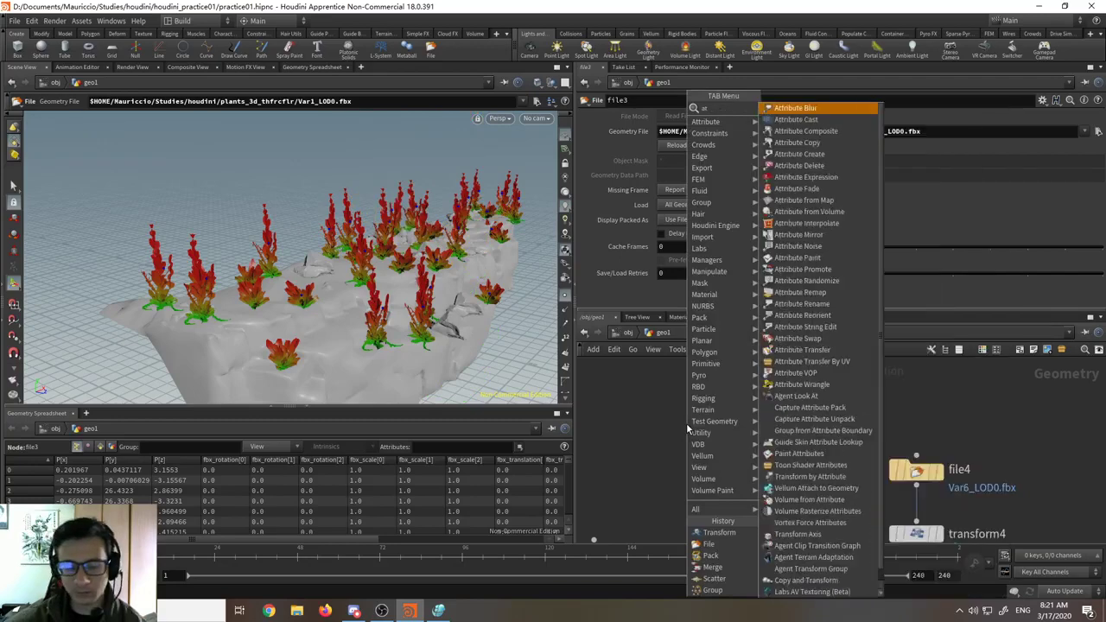
type("tribute")
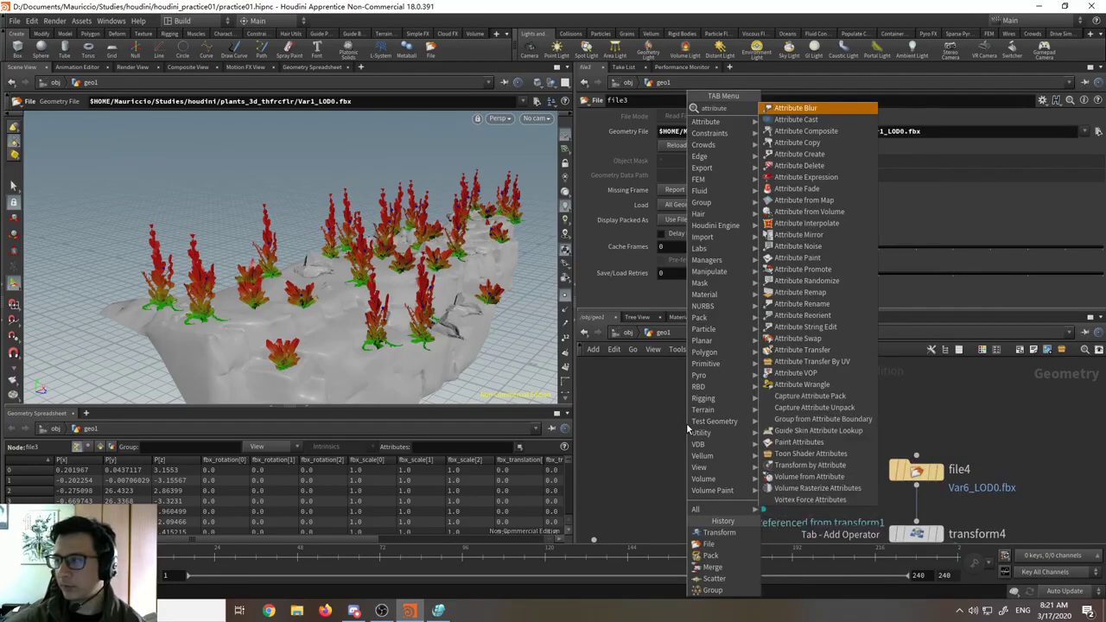
type(" dele")
key("Return")
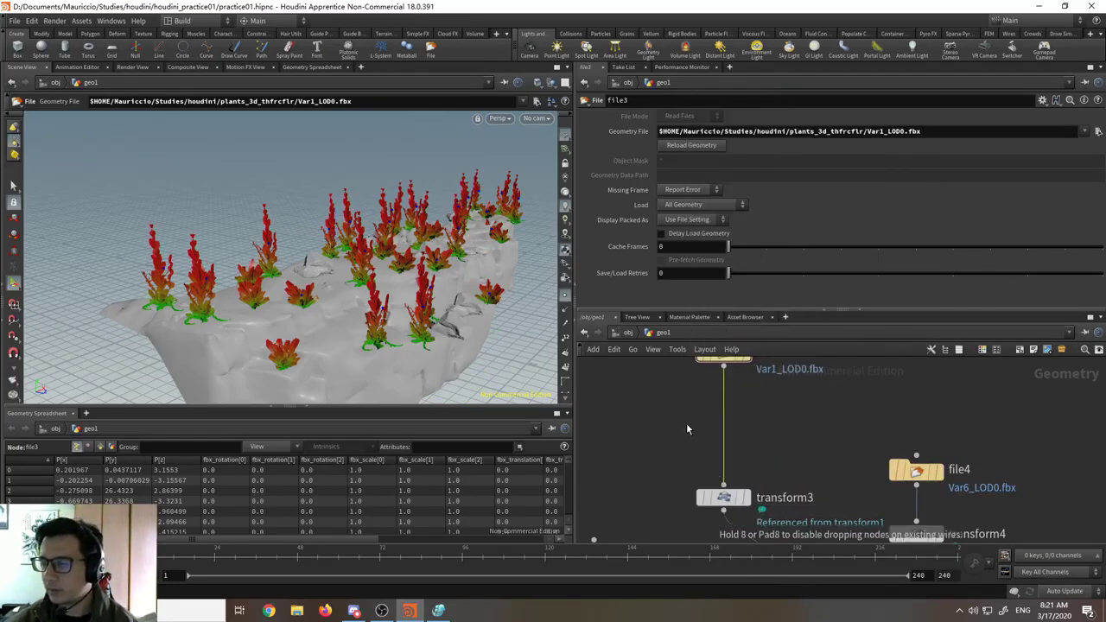
left_click(687, 425)
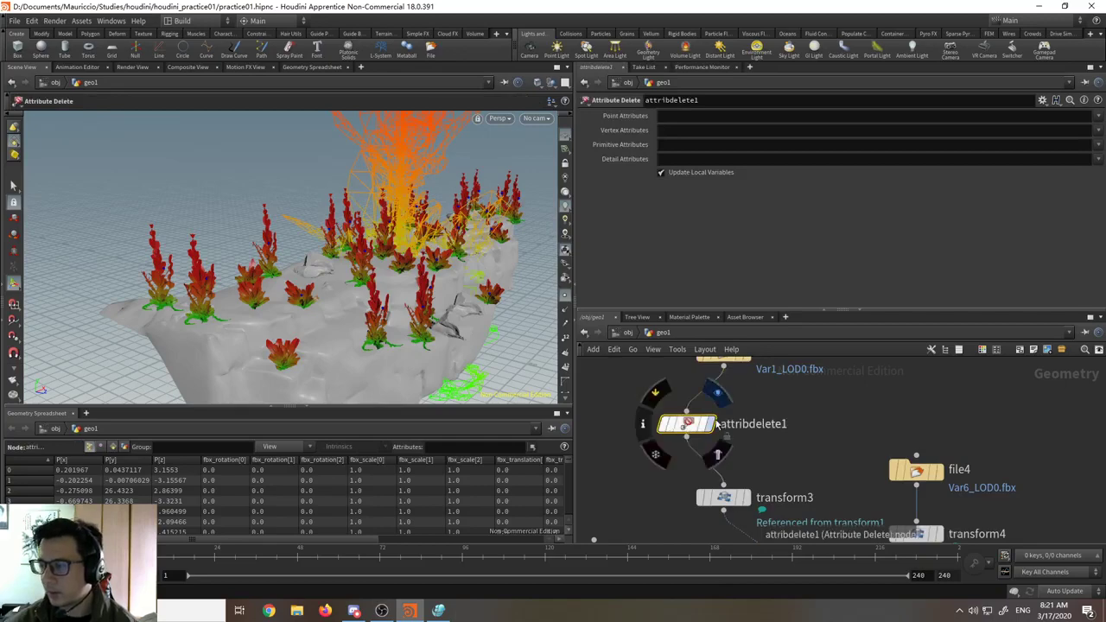
- Display attribdelete1's output and hide the point markers on the Var1 plant
left_click(711, 424)
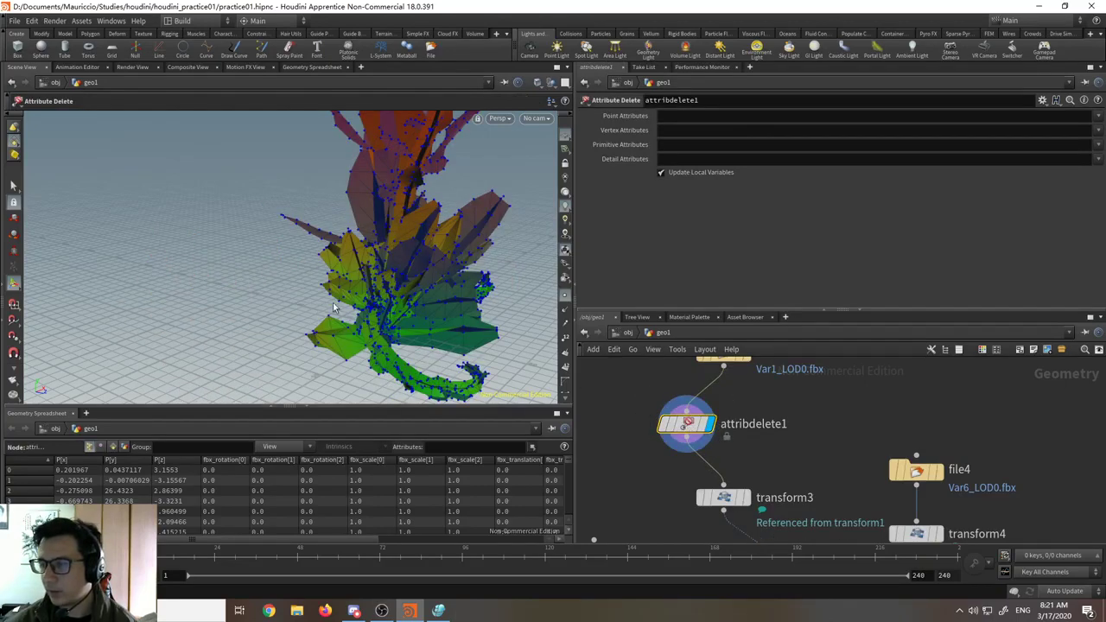
left_click_drag(429, 288, 403, 264, "alt")
right_click_drag(402, 265, 439, 437, "alt")
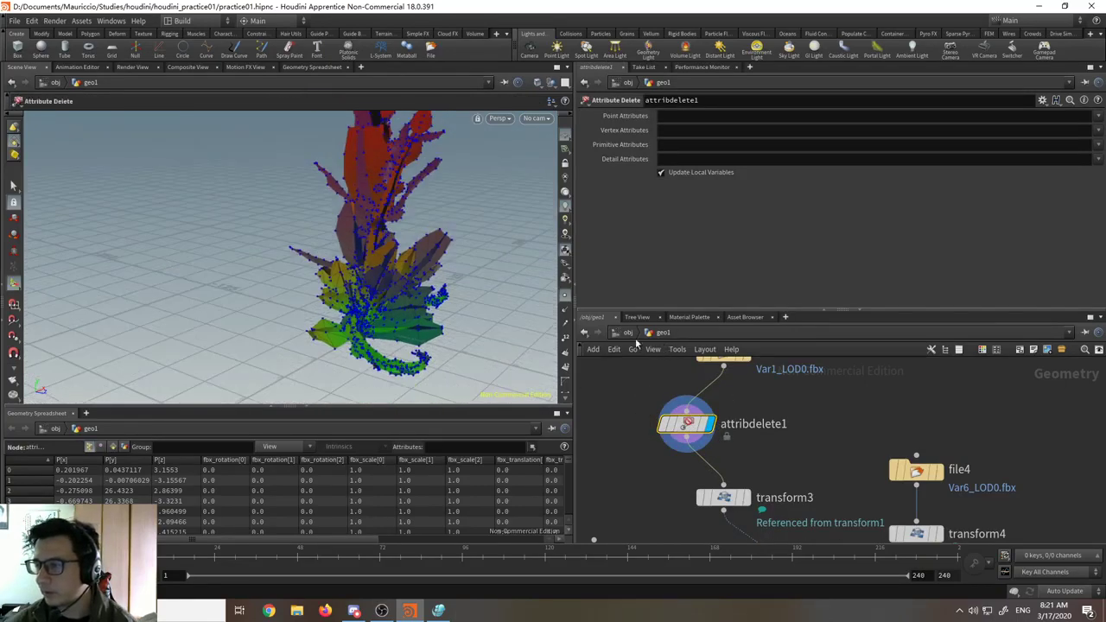
left_click(566, 295)
left_click_drag(471, 290, 460, 243, "alt")
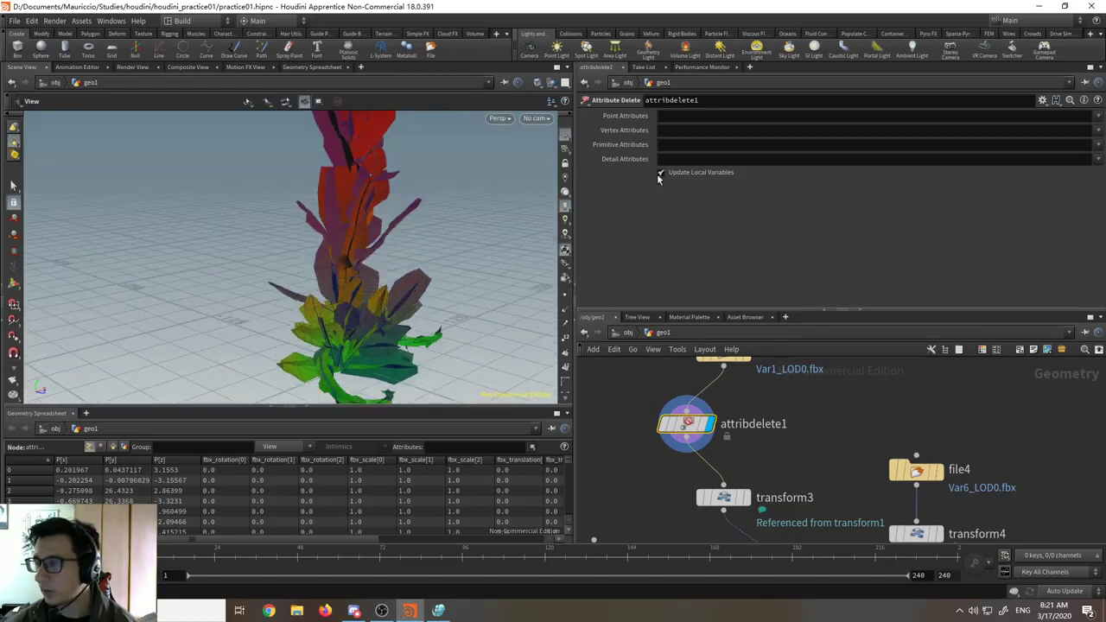
- Set attribdelete1 to remove the Color (Cd) vertex attribute and check the available vertex and primitive attributes
left_click(1098, 129)
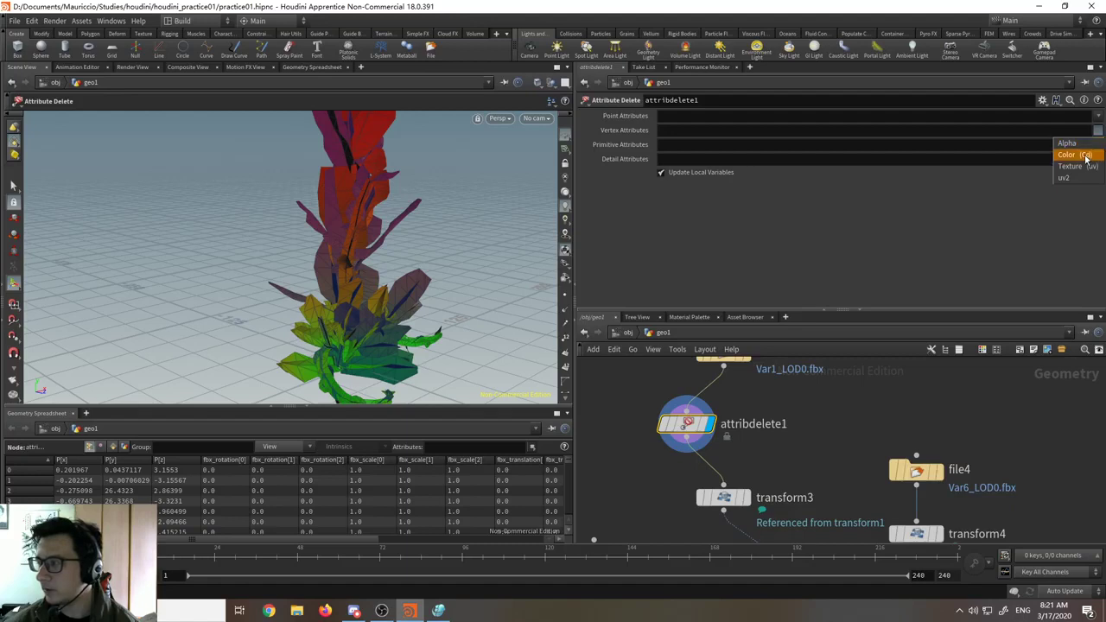
left_click(1084, 155)
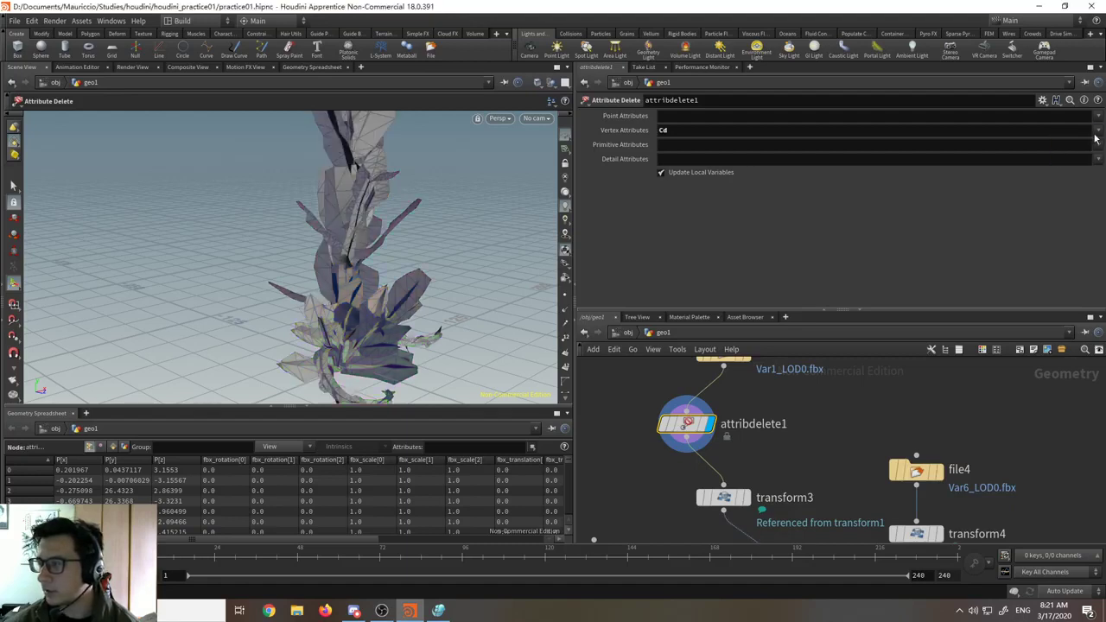
left_click(1099, 132)
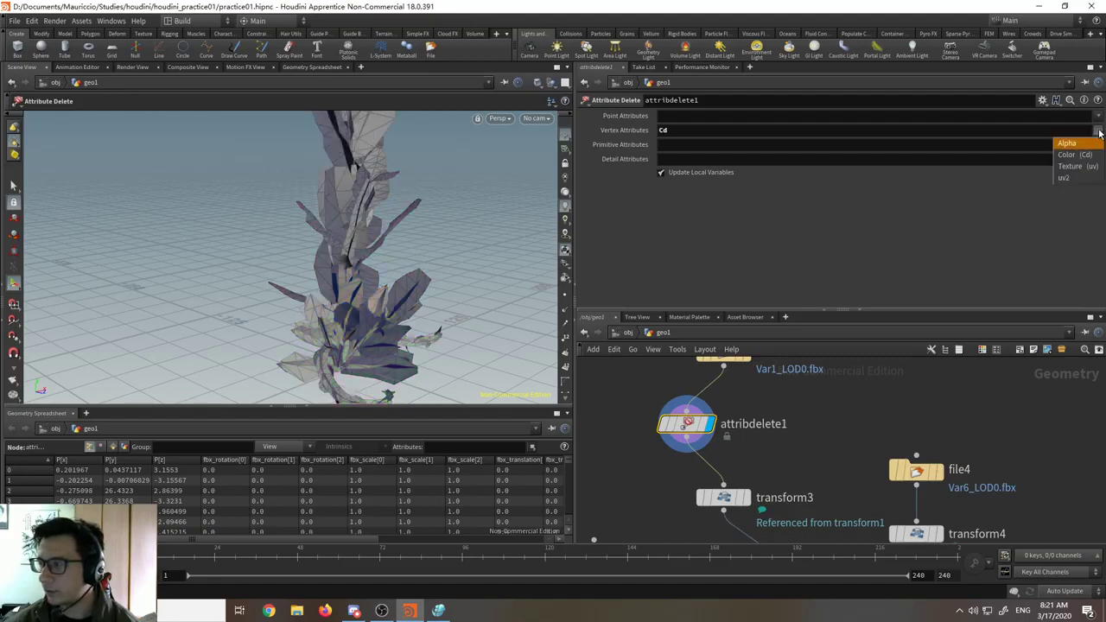
left_click(889, 226)
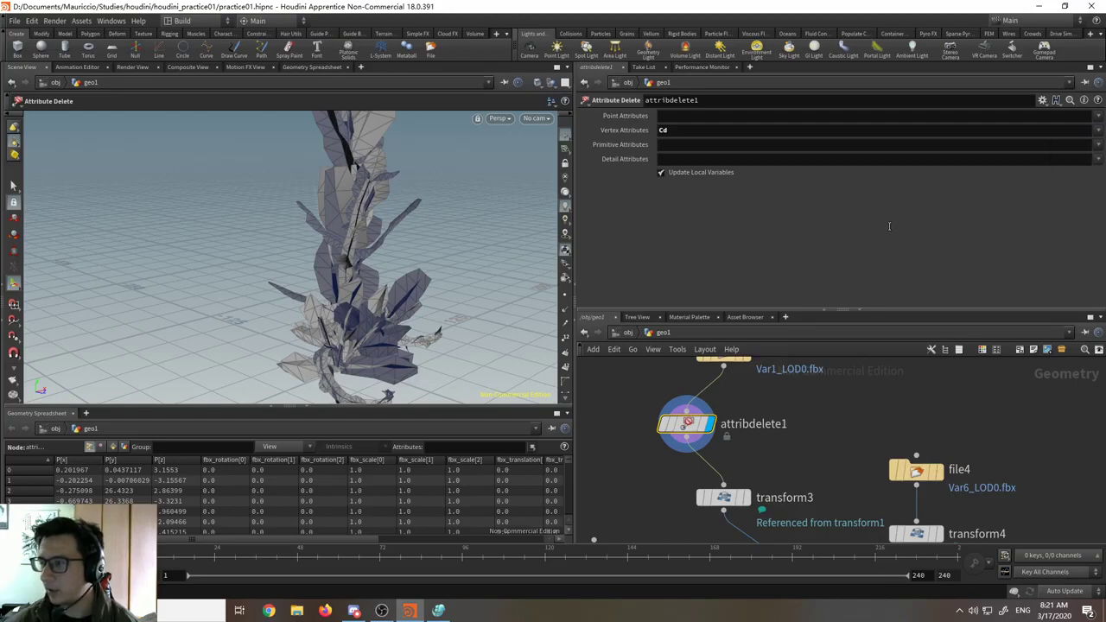
left_click(1096, 145)
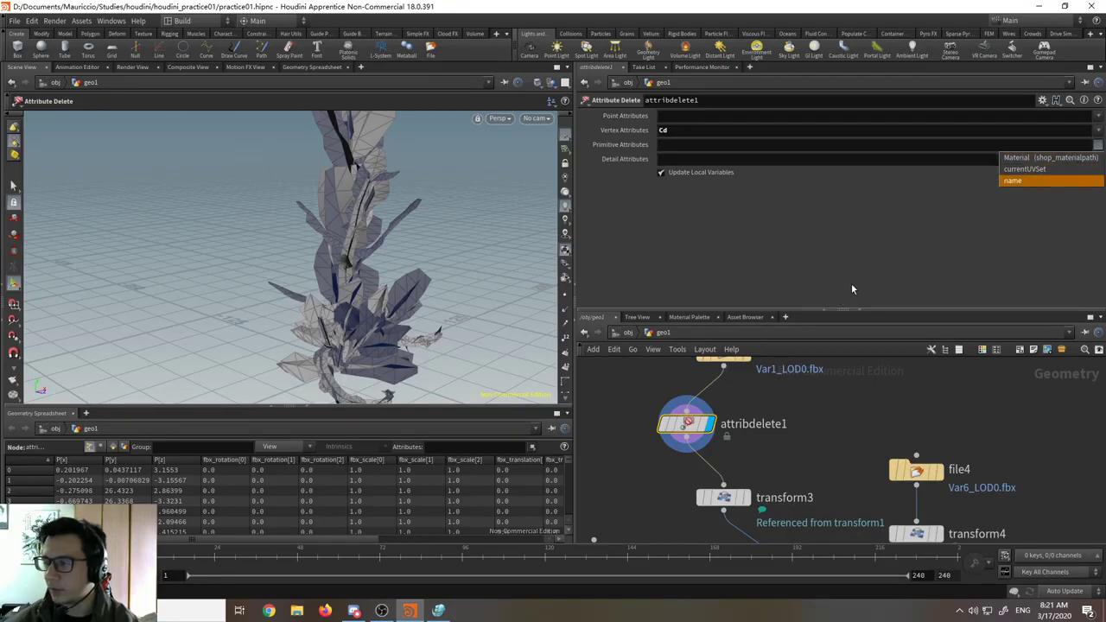
left_click(855, 417)
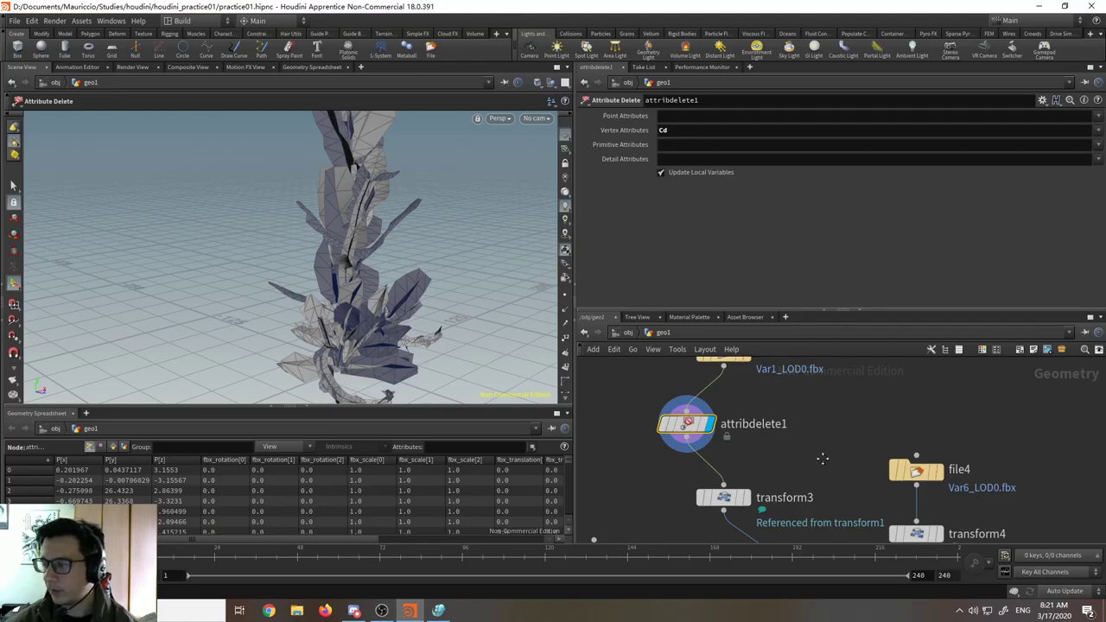
- Move file3 closer in line above attribdelete1 and move file4 up to make room above transform4
middle_click_drag(822, 456, 841, 504)
left_click_drag(748, 393, 694, 398)
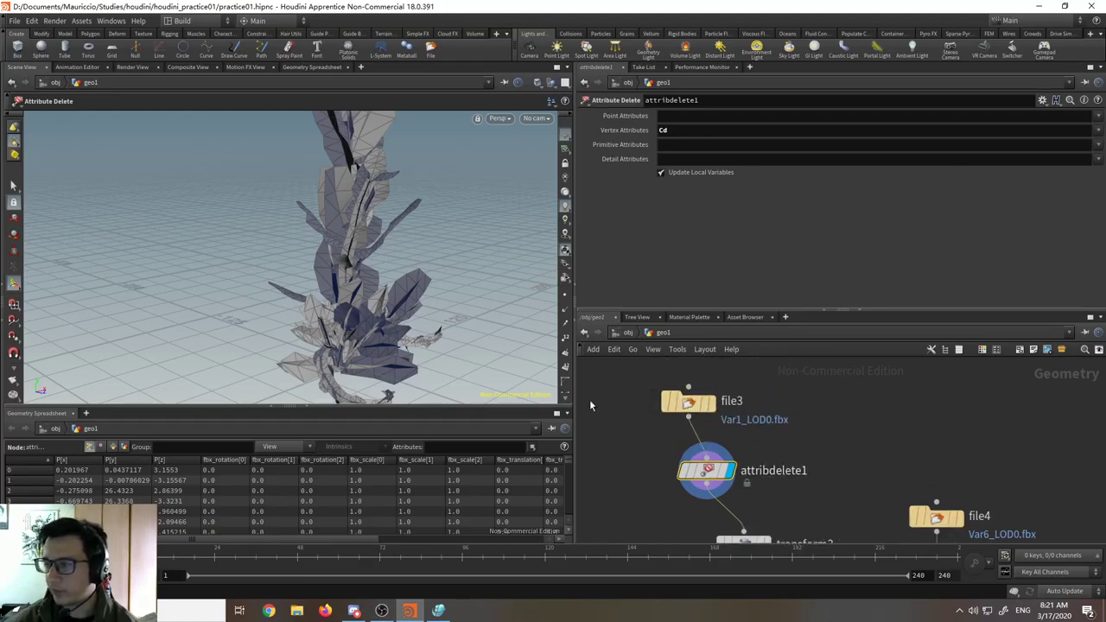
middle_click_drag(892, 478, 853, 415)
scroll(852, 415, "down", 3)
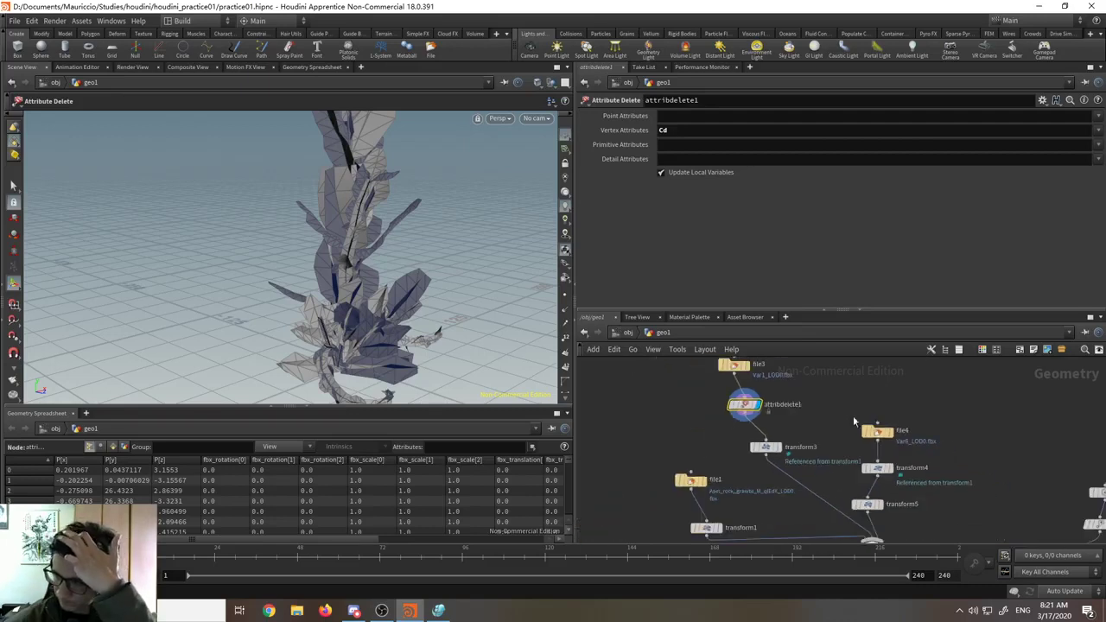
middle_click_drag(846, 487, 785, 385)
middle_click_drag(870, 475, 810, 410)
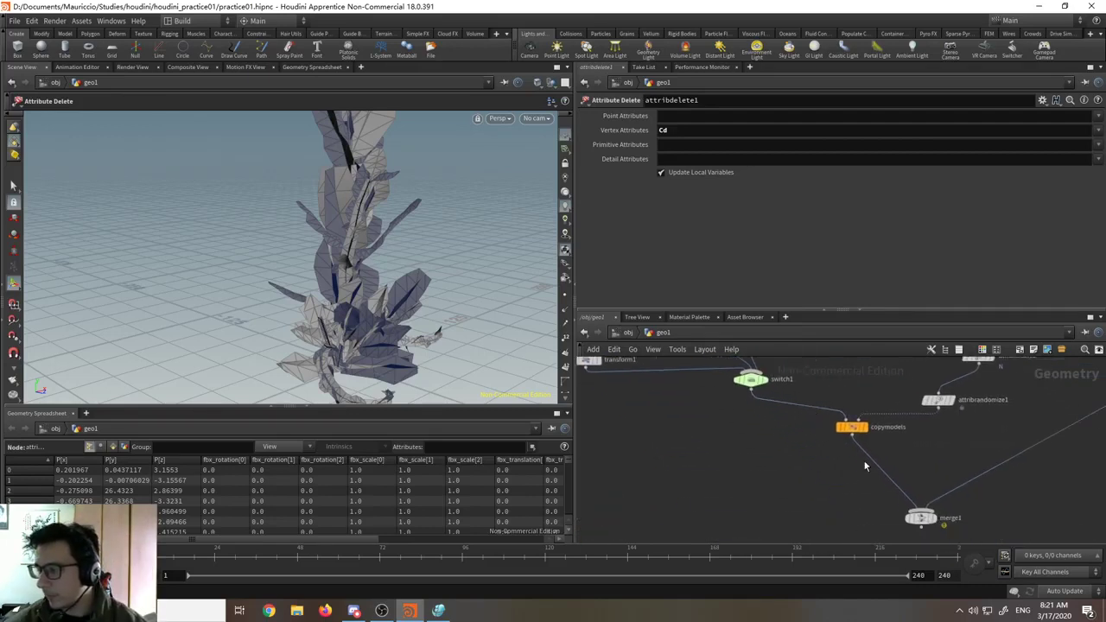
middle_click_drag(799, 454, 823, 546)
middle_click_drag(729, 362, 746, 422)
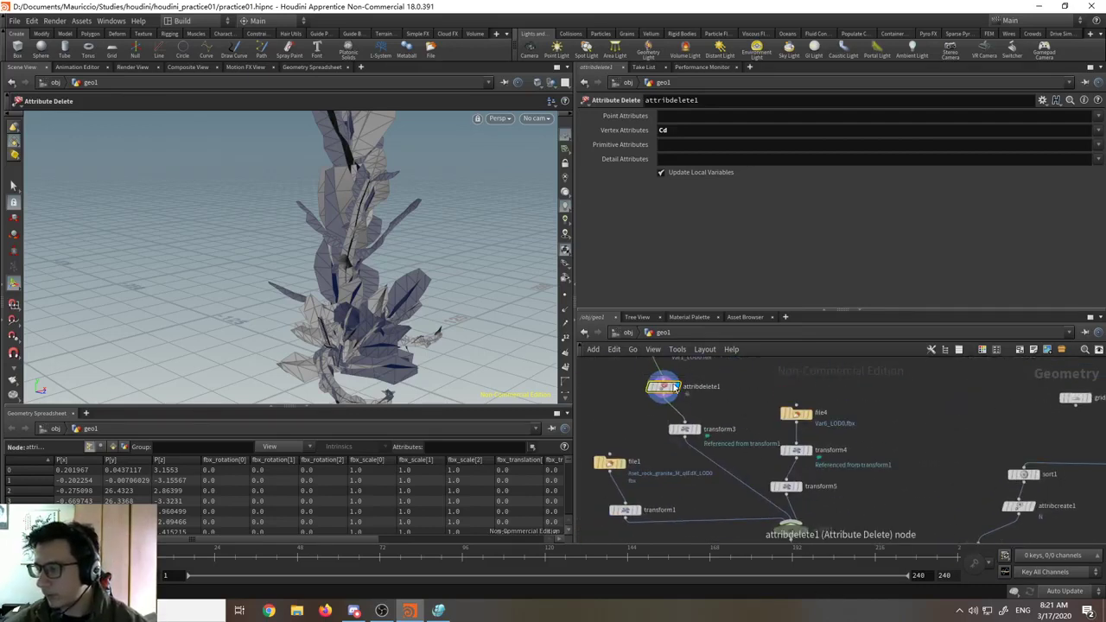
left_click_drag(807, 421, 808, 381)
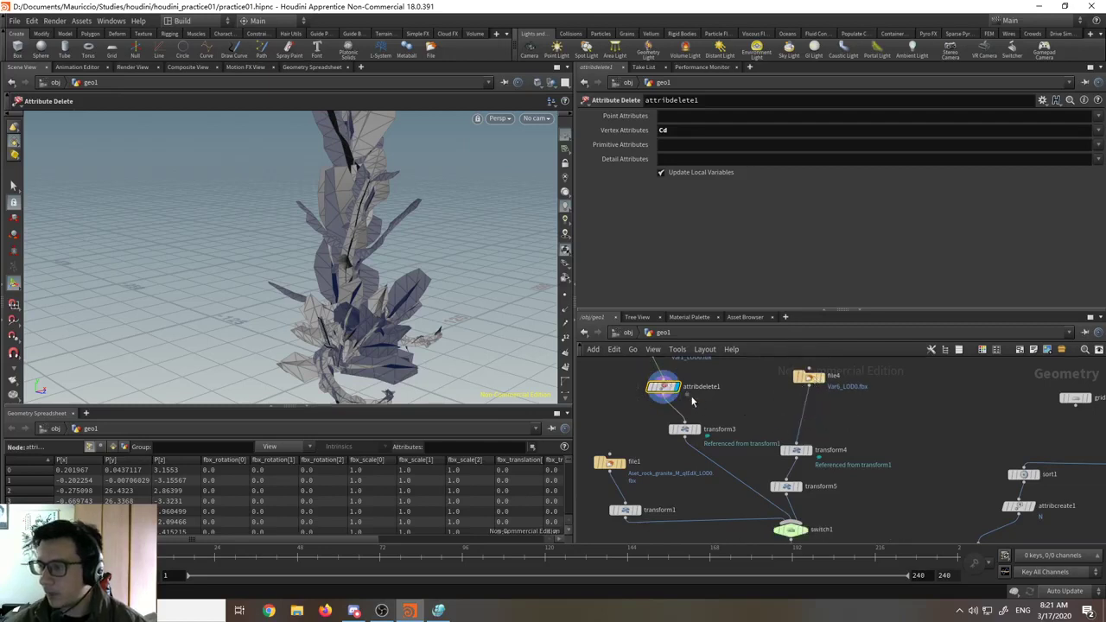
- Create a reference copy of attribdelete1, insert it between file4 and transform4, and display its output
middle_click_drag(664, 386, 676, 421)
key("Tab")
key("Escape")
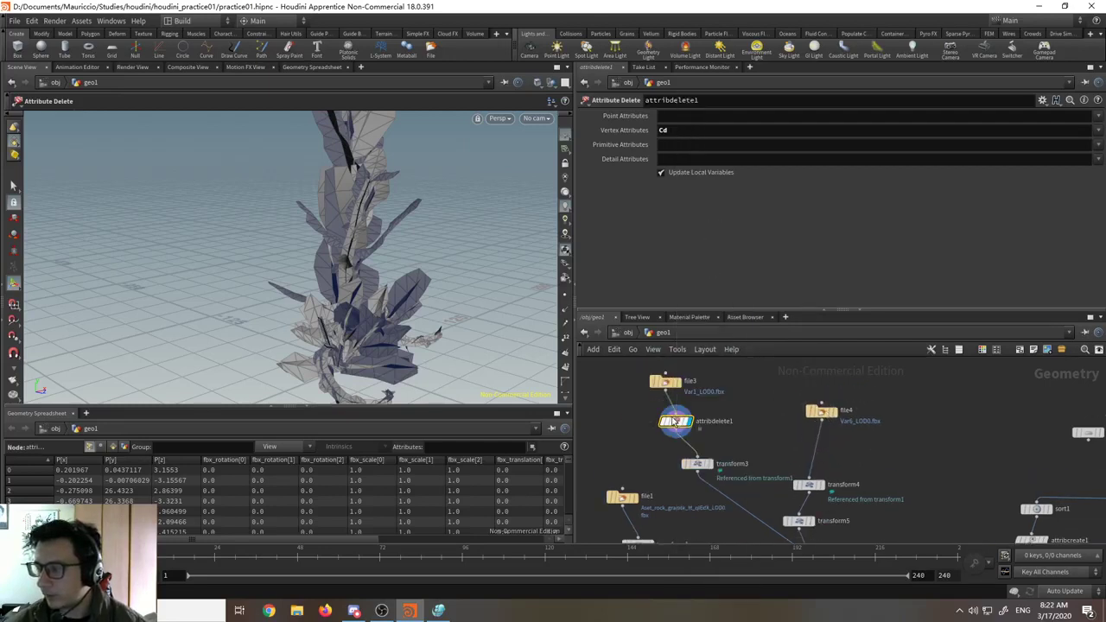
right_click(671, 420)
mouse_move(738, 391)
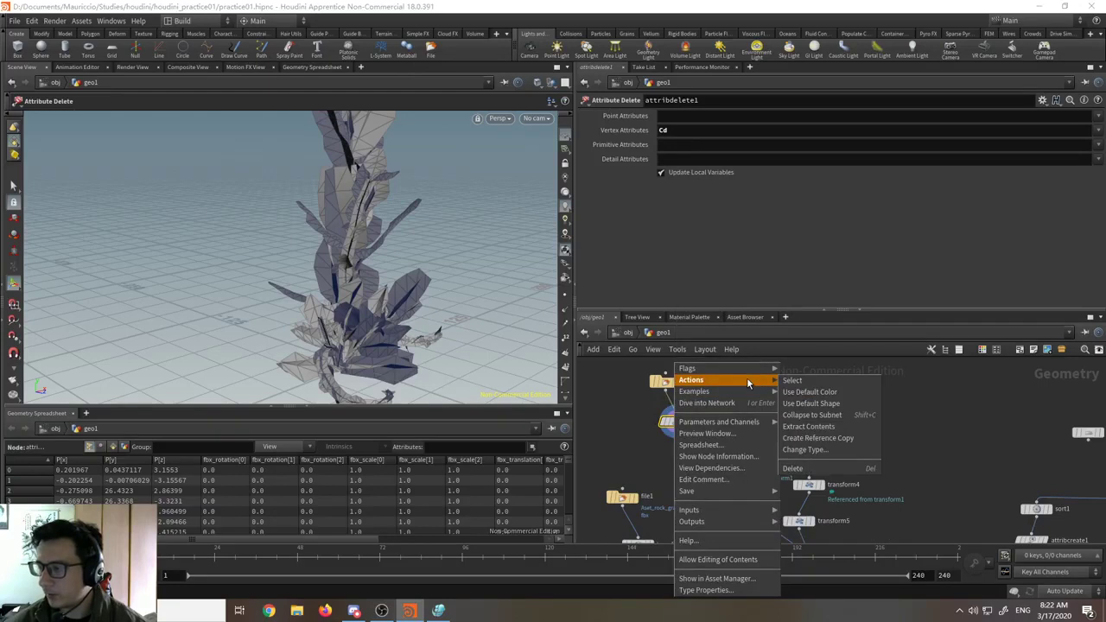
left_click(817, 438)
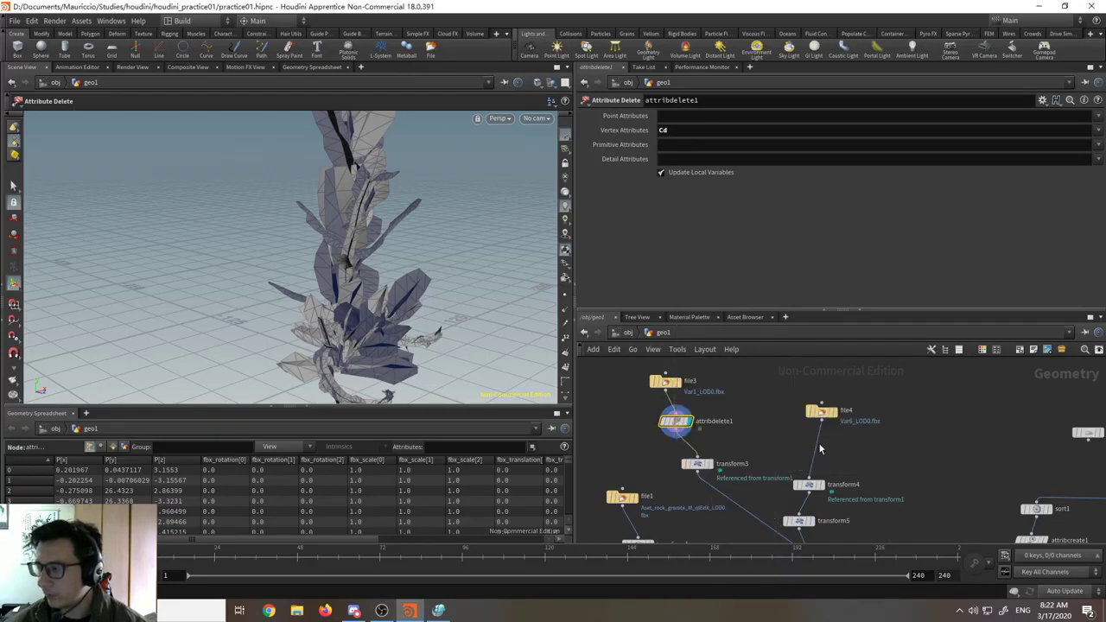
left_click_drag(740, 453, 818, 451)
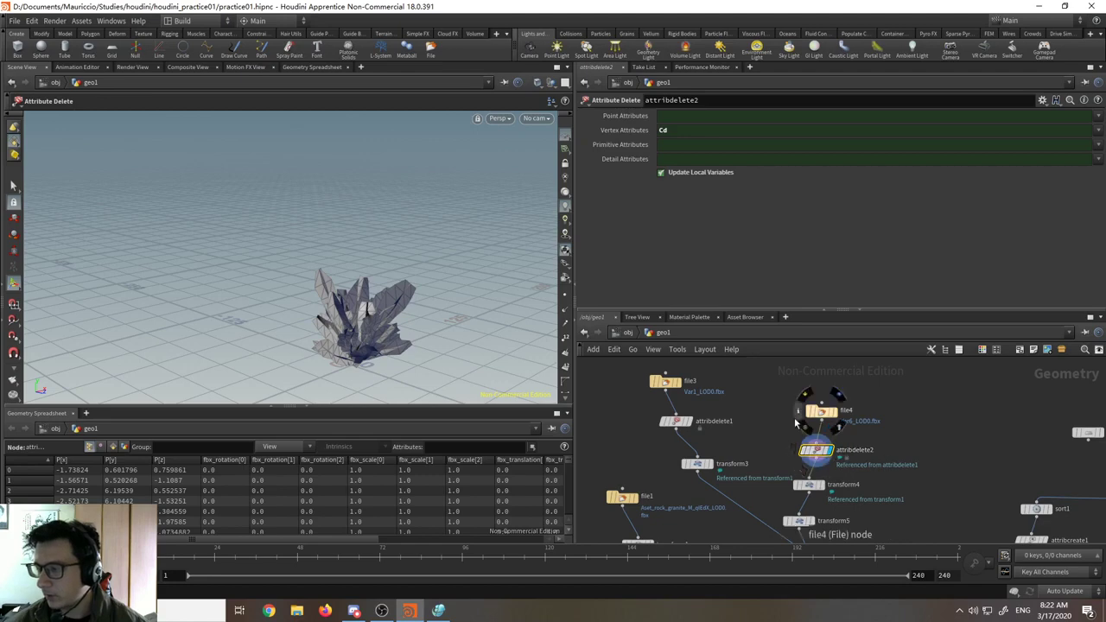
- Display the copymodels result and examine the scattered models with the Select tool active from a lower angle
scroll(782, 452, "down", 3)
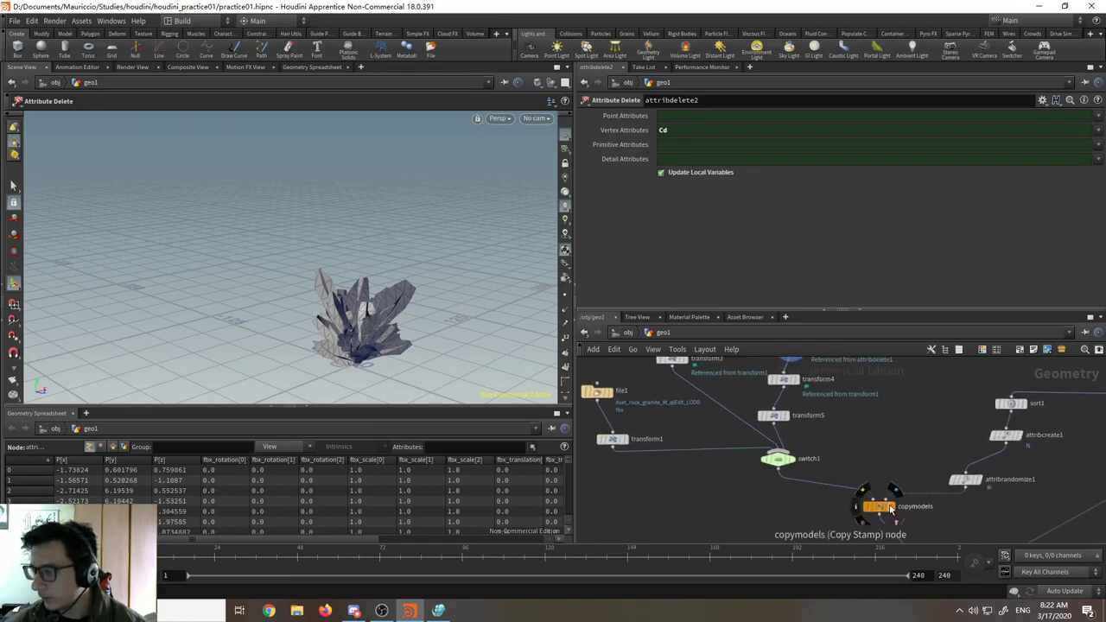
left_click(894, 510)
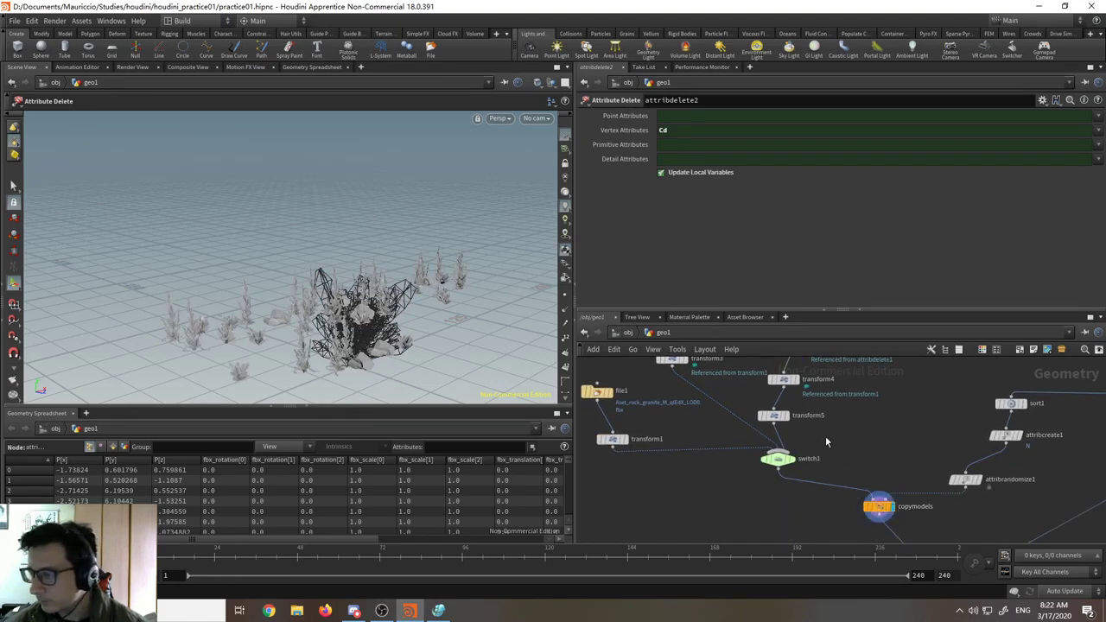
left_click(877, 509)
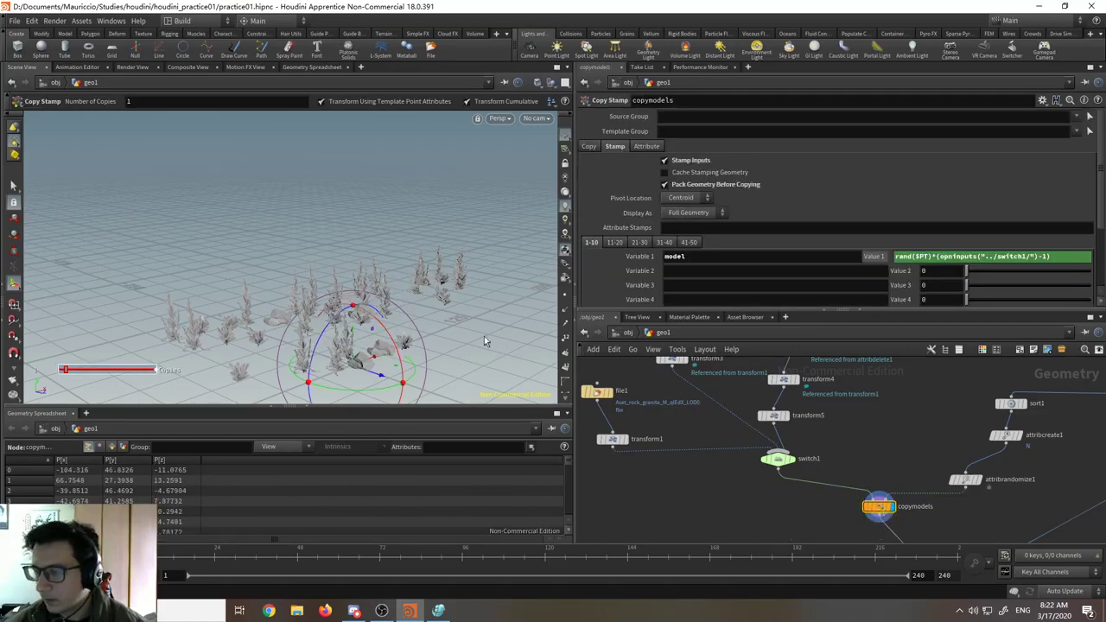
left_click(14, 185)
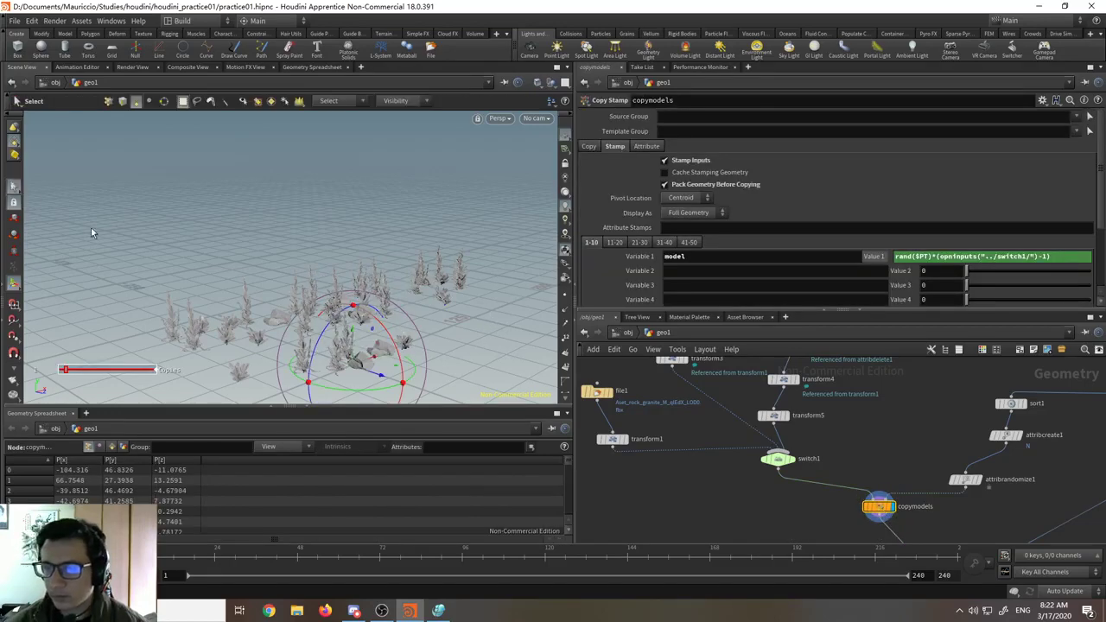
left_click_drag(92, 230, 172, 291)
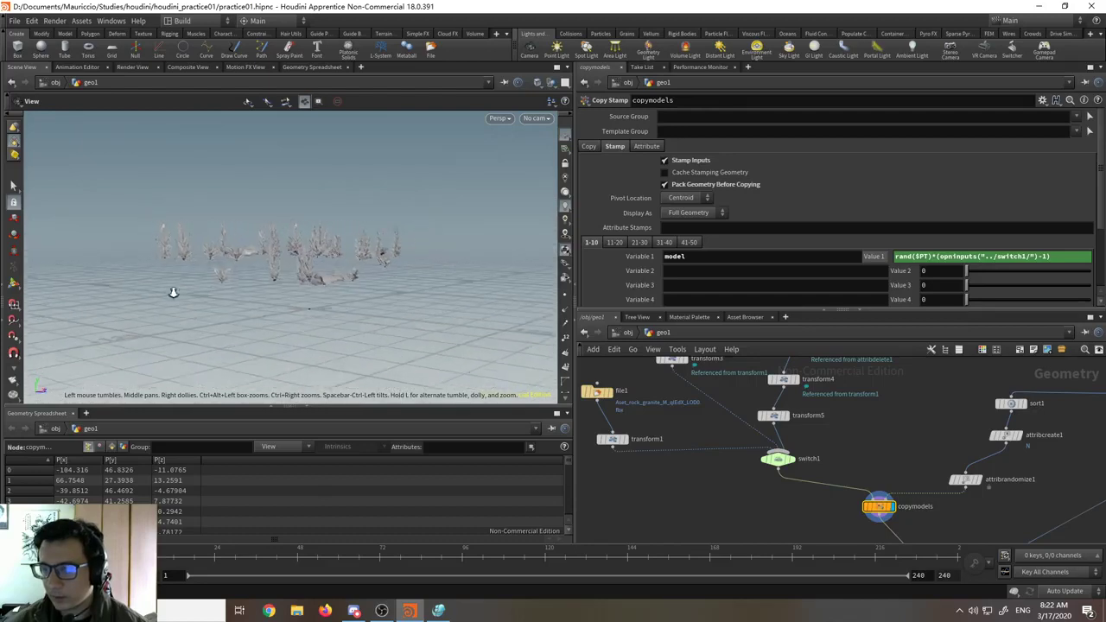
right_click_drag(173, 291, 353, 274, "alt")
- Clear the vertex attributes of attribdelete1 and pick Color (Cd) for removal again
middle_click_drag(731, 388, 763, 526)
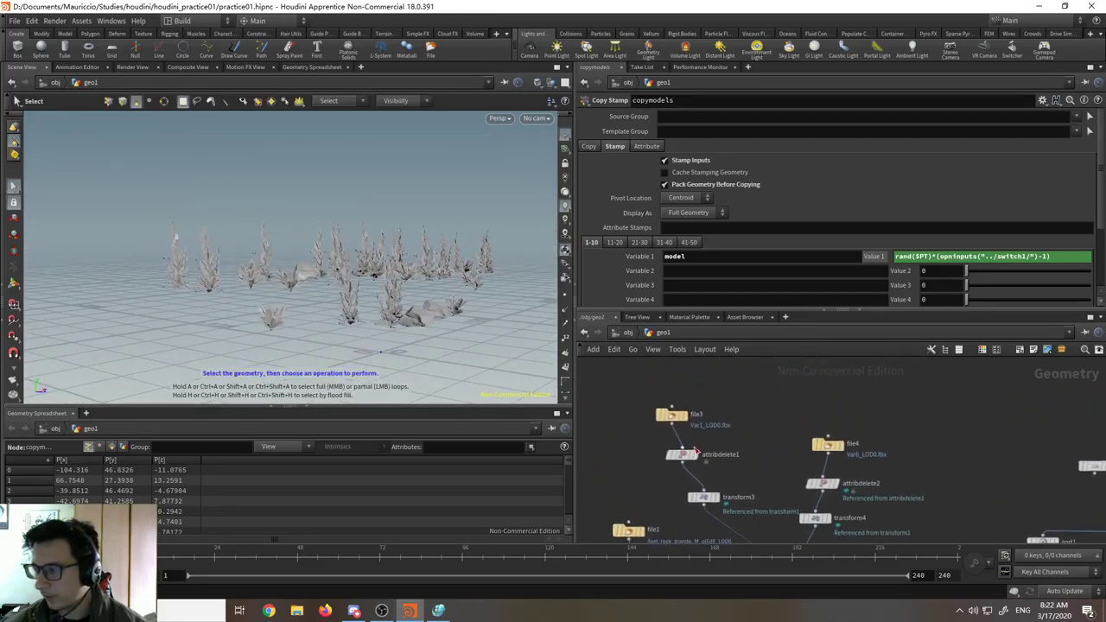
left_click(688, 459)
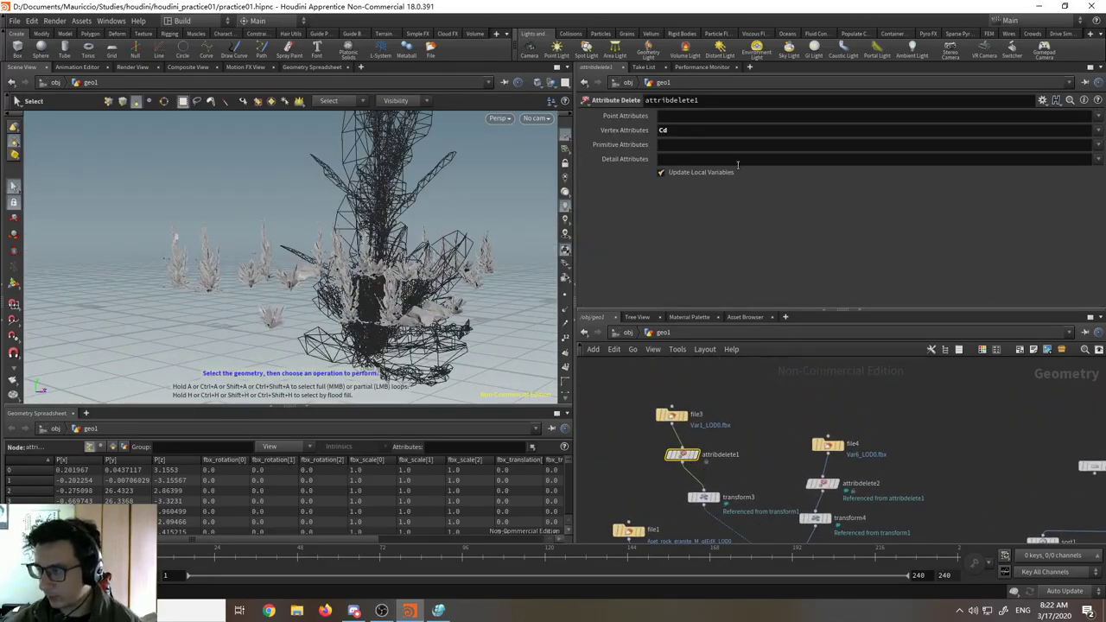
left_click(1098, 133)
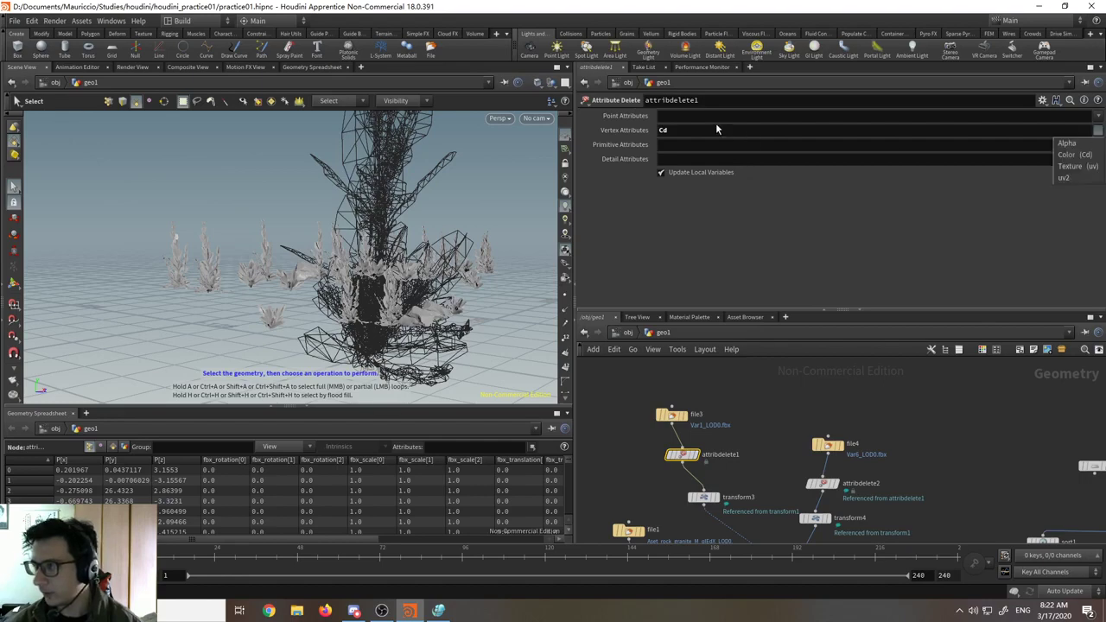
left_click_drag(716, 129, 616, 130)
key("BackSpace")
key("Return")
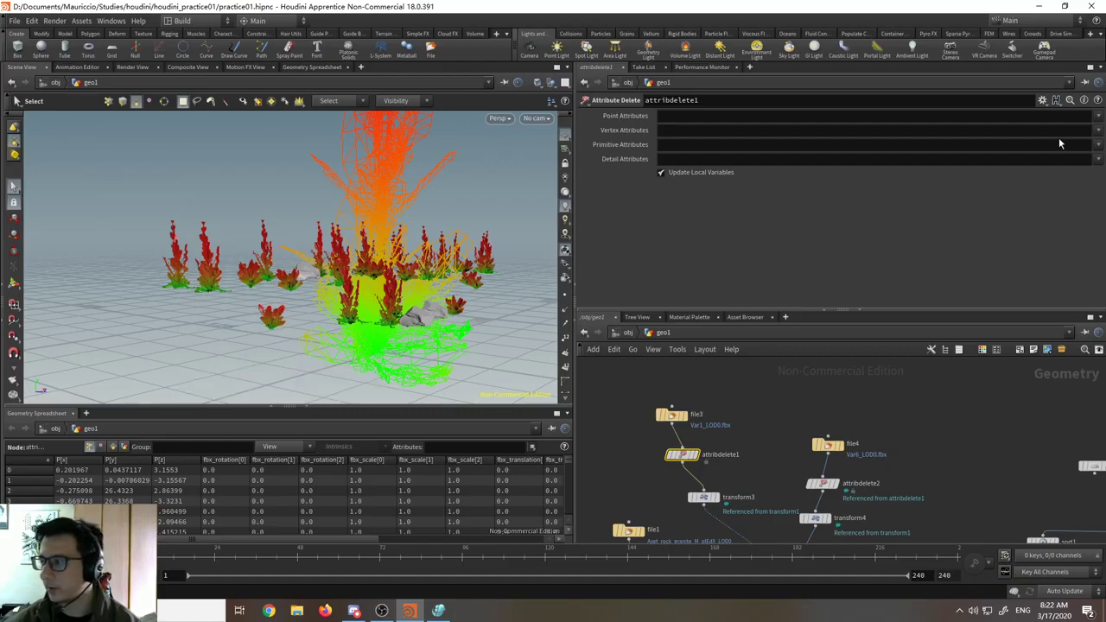
left_click(1097, 130)
left_click(1071, 154)
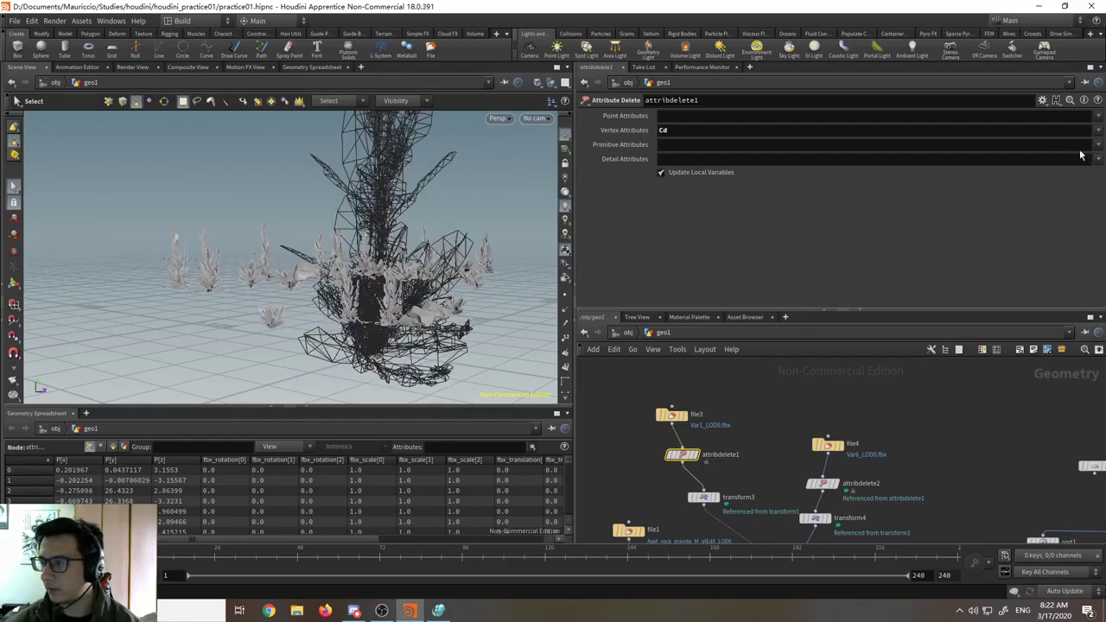
key("Escape")
- Display the merge1 result and examine the plants and rocks on the cliff from a higher angle
left_click(828, 438)
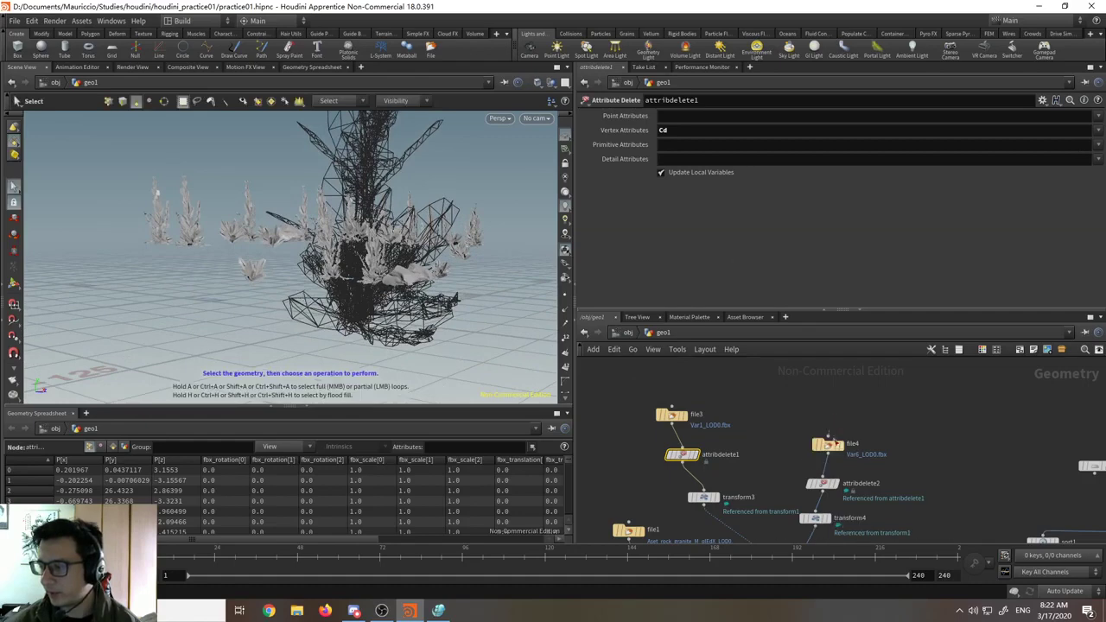
scroll(885, 428, "down", 4)
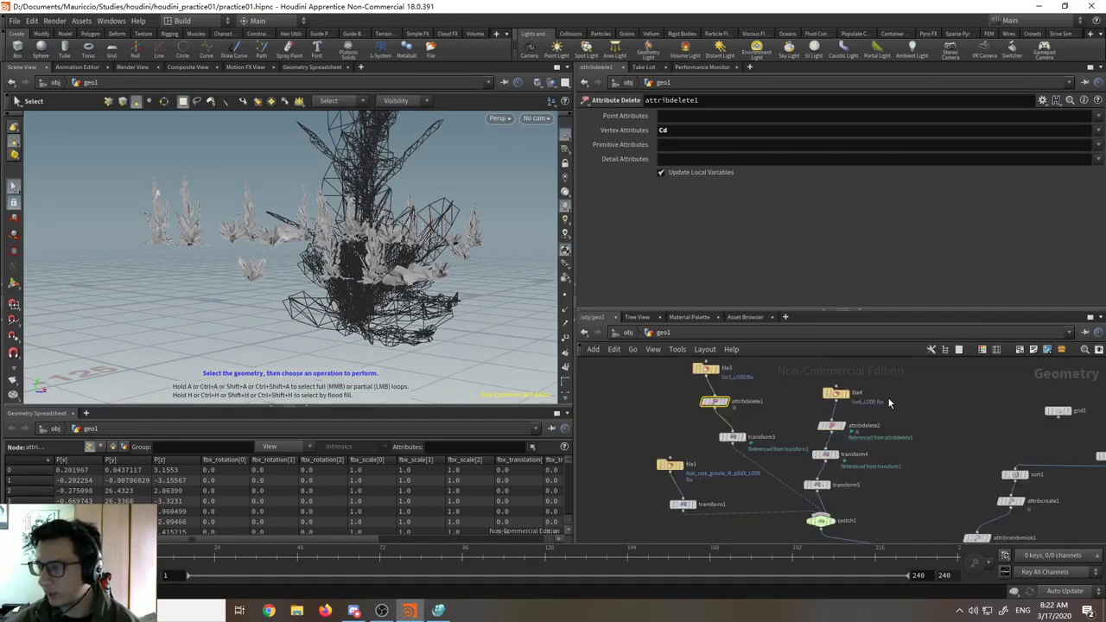
middle_click_drag(900, 450, 798, 442)
scroll(820, 467, "down", 3)
middle_click_drag(831, 511, 824, 468)
scroll(825, 467, "up", 4)
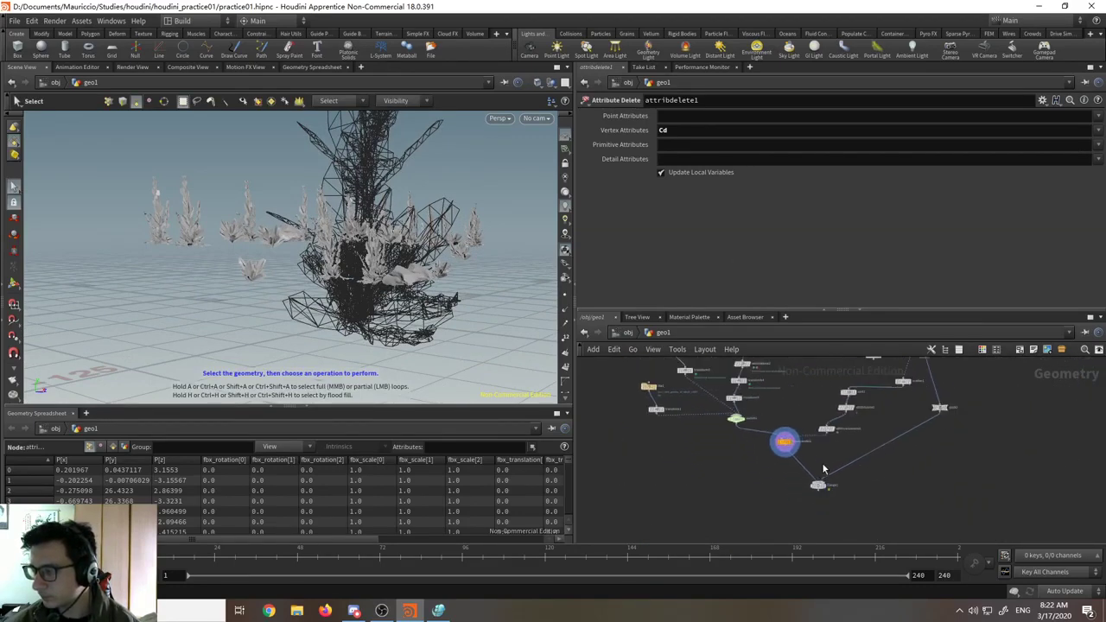
left_click(827, 501)
left_click(815, 499)
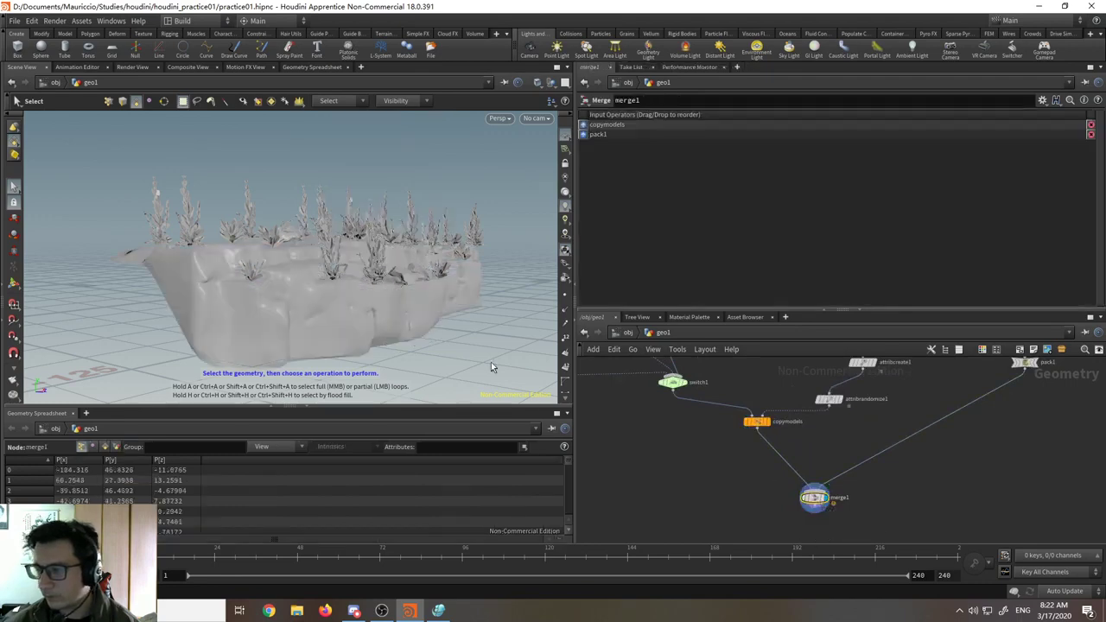
left_click_drag(413, 304, 448, 325, "alt")
- Set the uniform scale of transform2, which sizes the imported cliff, to 0.36
scroll(950, 386, "down", 3)
middle_click_drag(950, 386, 774, 507)
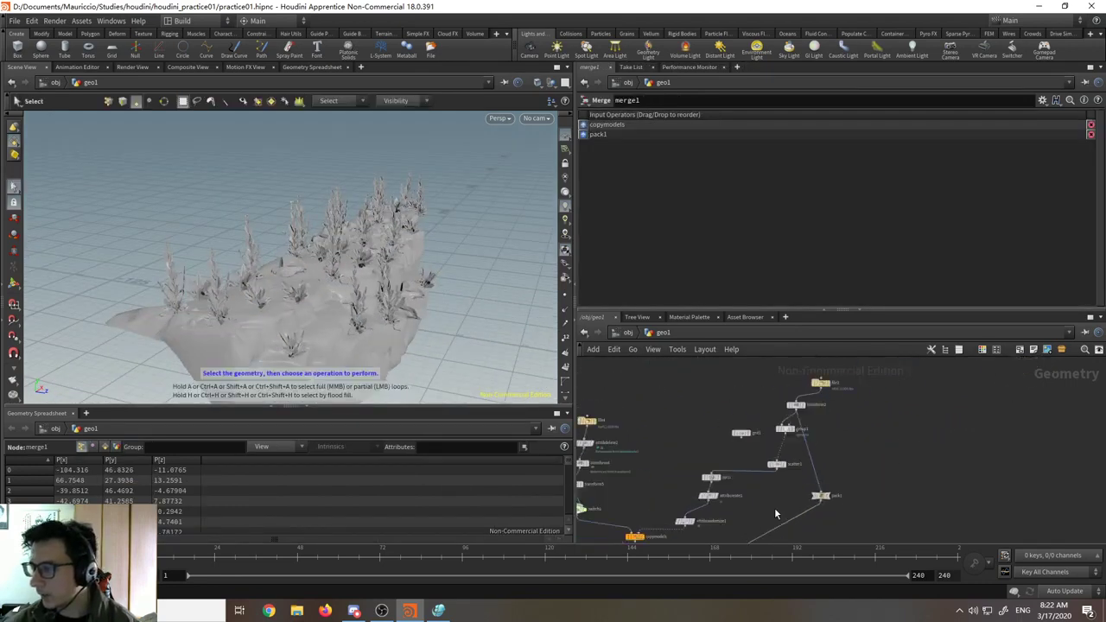
scroll(821, 385, "up", 4)
left_click(782, 439)
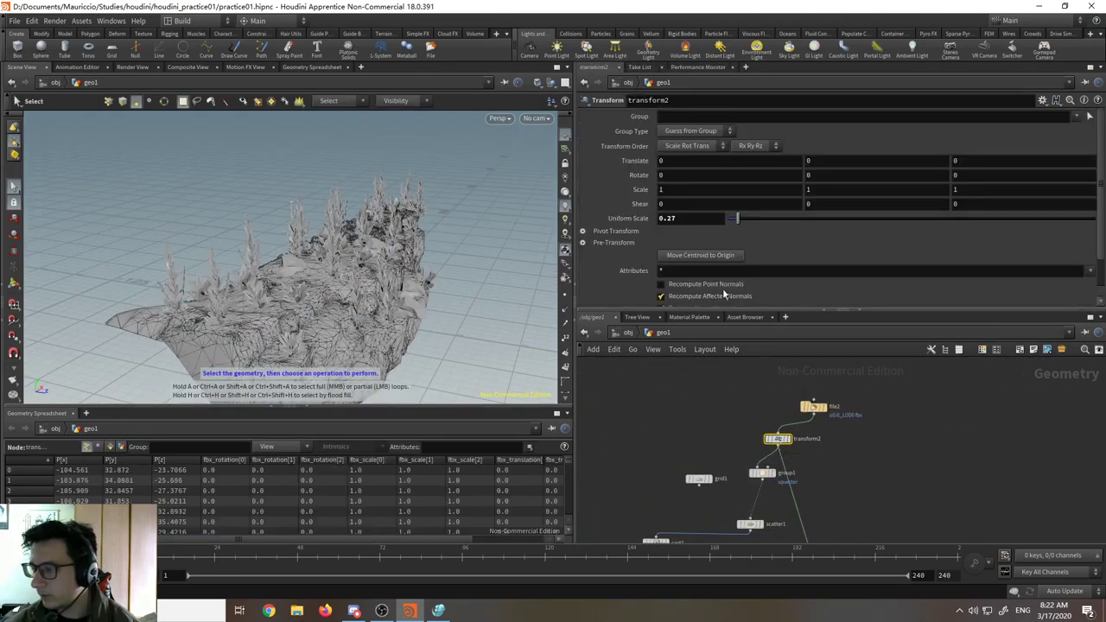
left_click_drag(739, 222, 740, 225)
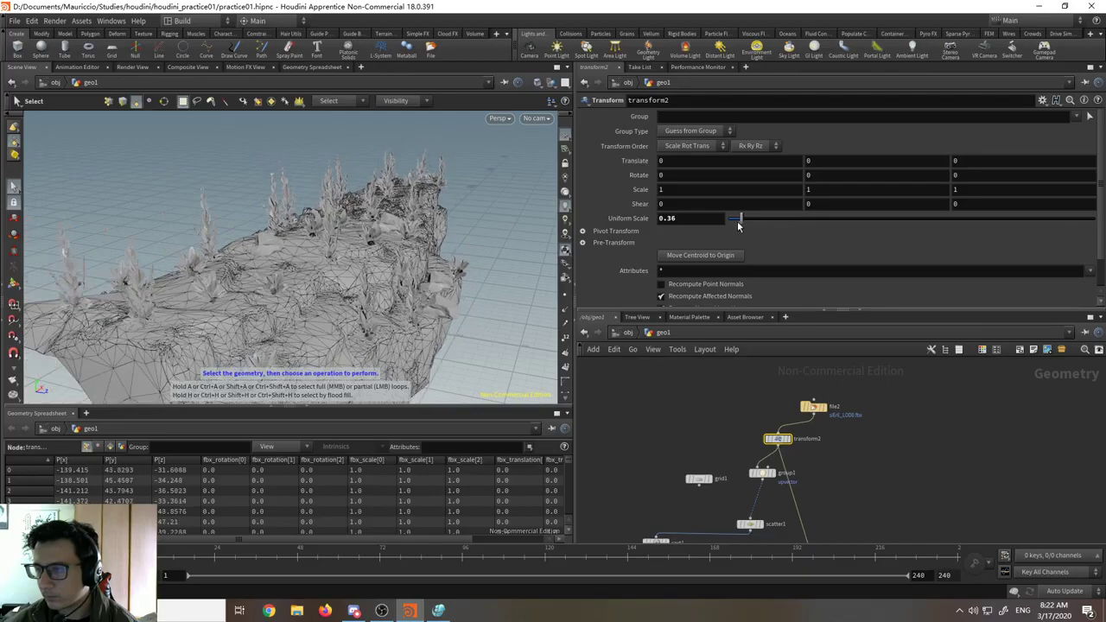
- Examine the rescaled cliff from a lower angle and select merge1 to inspect it without the wireframe overlay
left_click_drag(496, 272, 405, 212, "alt")
middle_click_drag(405, 211, 412, 264, "alt")
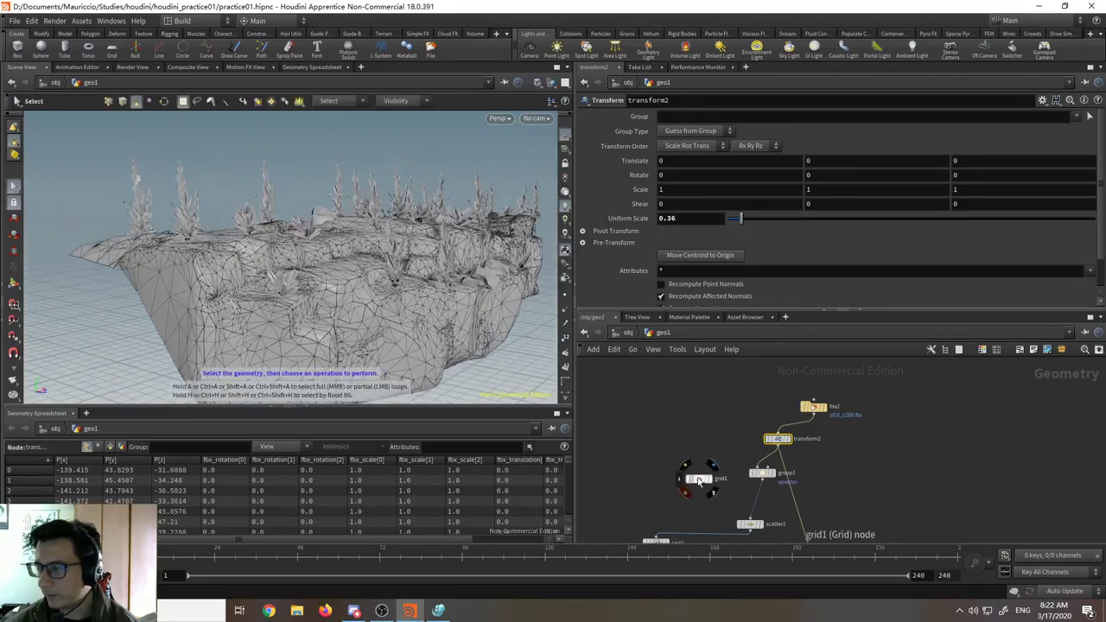
middle_click_drag(656, 432, 708, 394)
scroll(708, 392, "down", 2)
middle_click_drag(676, 442, 740, 375)
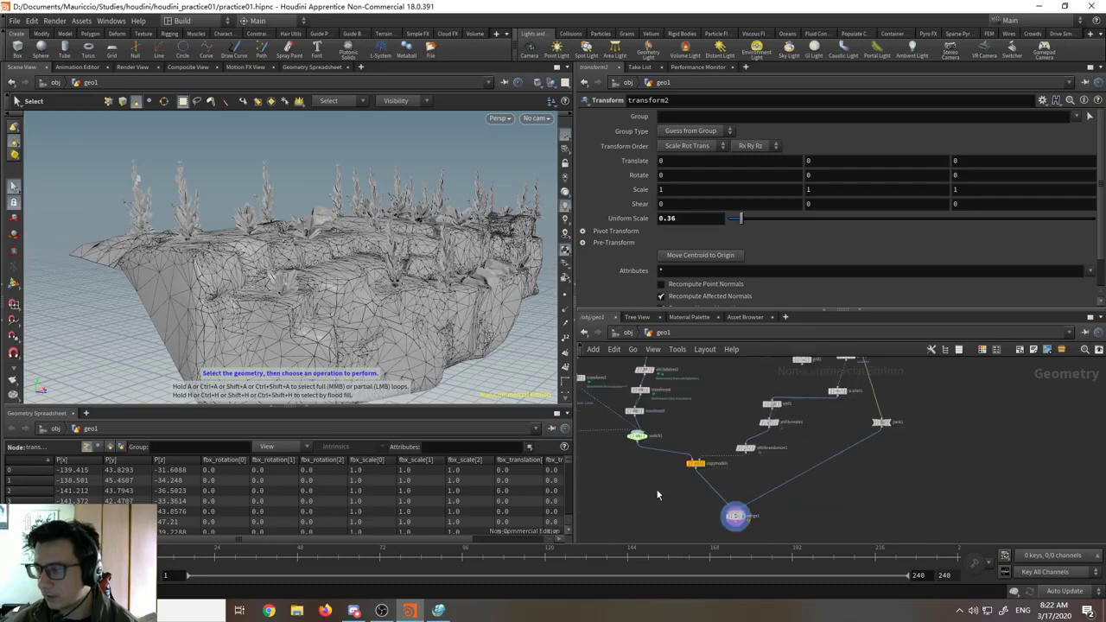
scroll(719, 513, "up", 3)
left_click(742, 518)
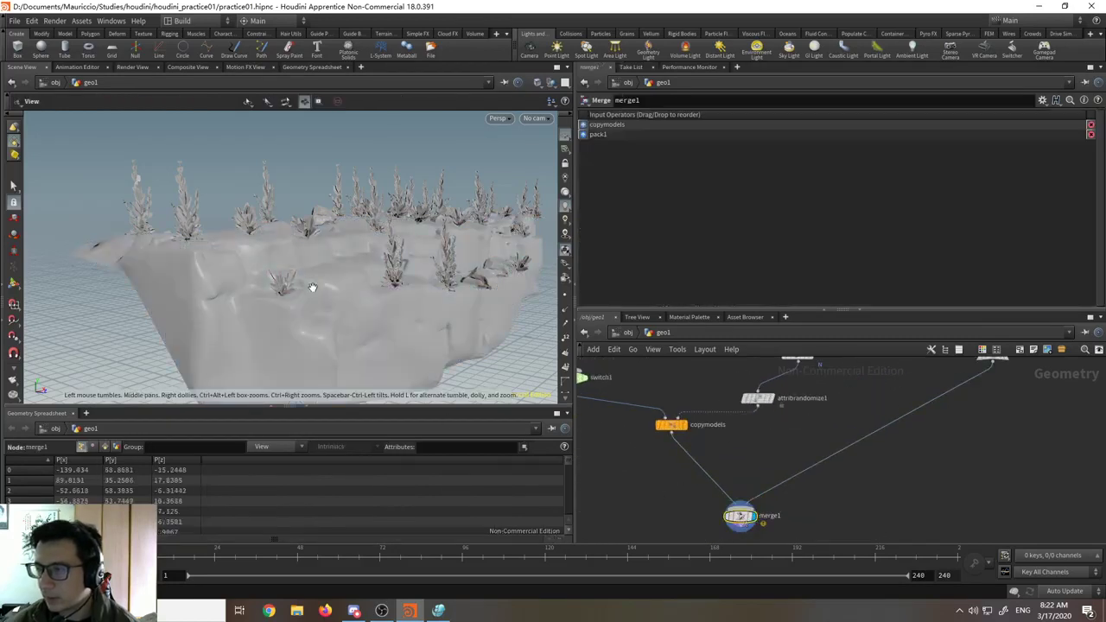
- Add a new File node beside file2, above the cliff's transform2
scroll(871, 426, "down", 2)
middle_click_drag(938, 375, 787, 477)
middle_click_drag(797, 404, 752, 512)
scroll(795, 451, "up", 3)
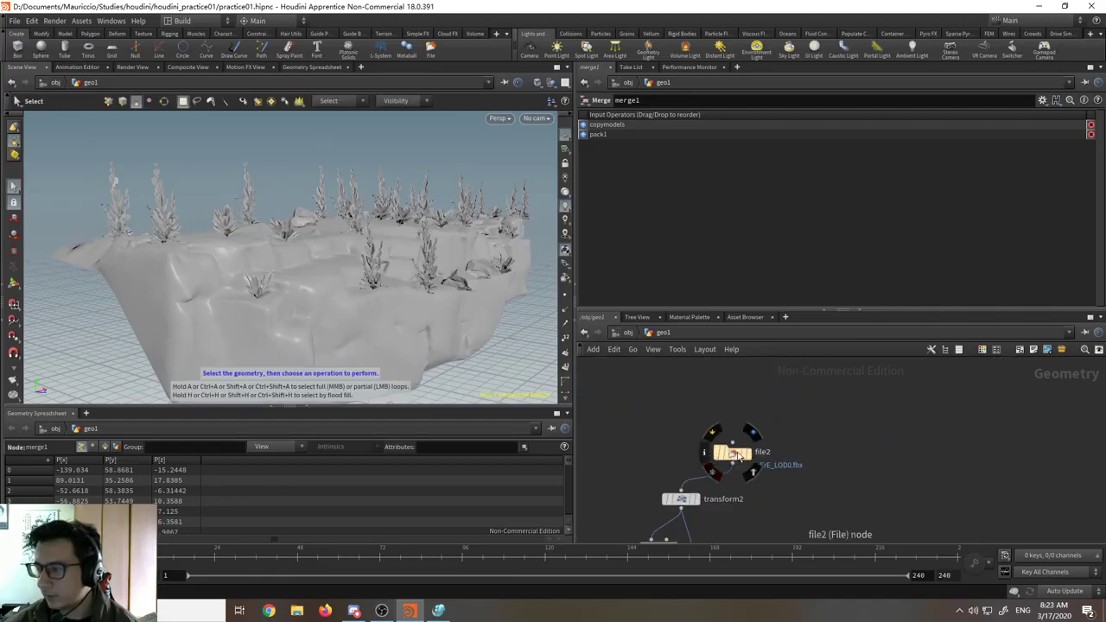
key("Tab")
type("file")
key("Return")
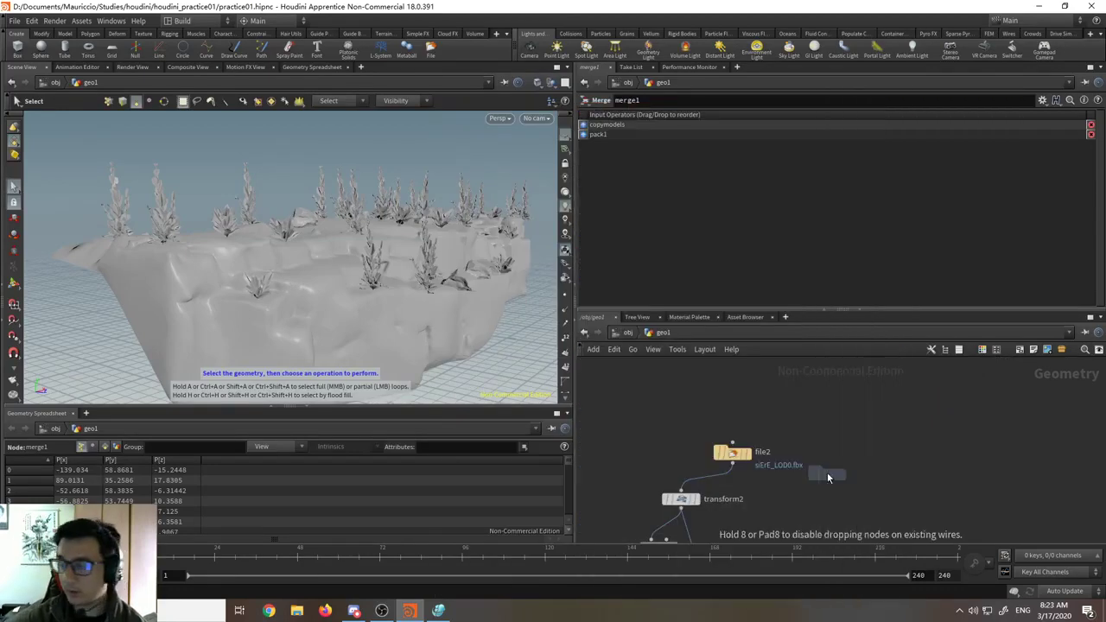
left_click(813, 469)
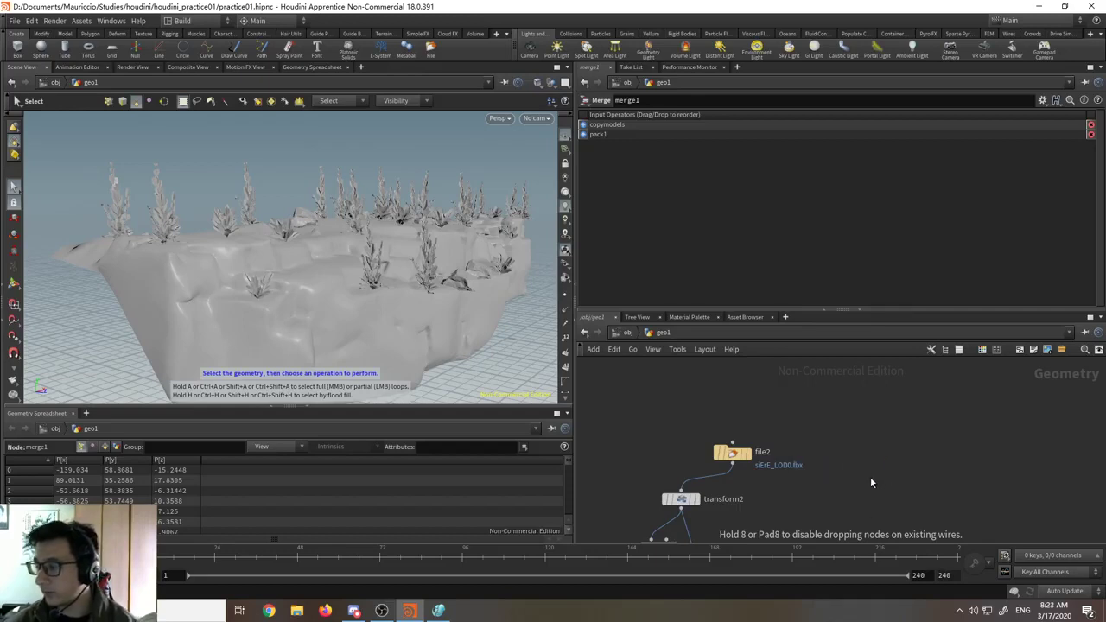
left_click(869, 476)
- Load skpmi_LOD0.fbx from the rock_jagged_skpmi folder into file5
left_click(1097, 131)
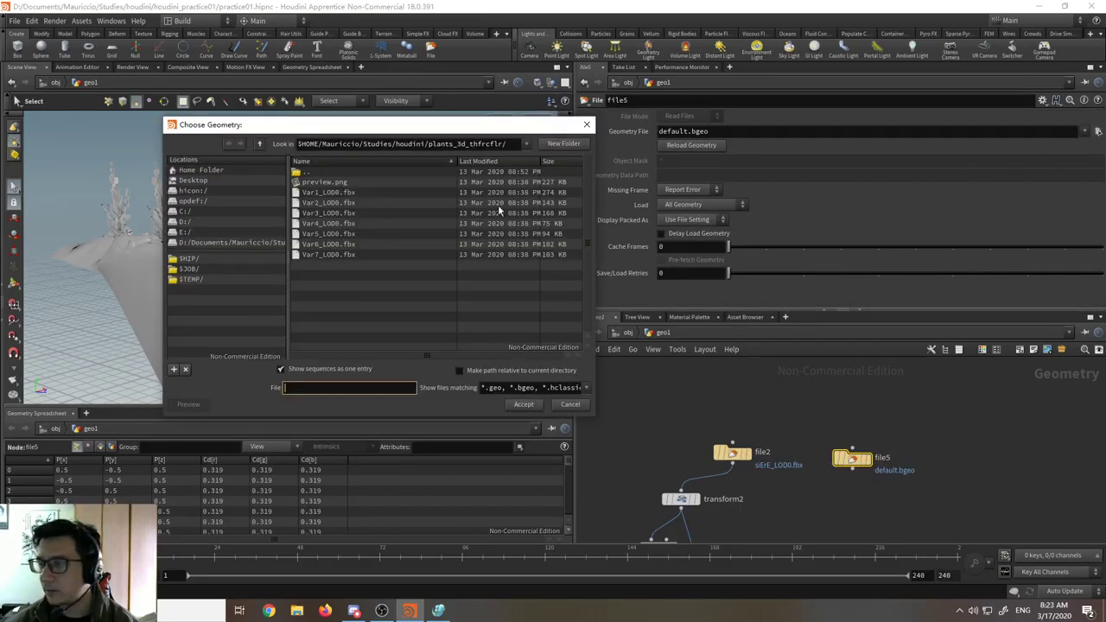
double_click(323, 173)
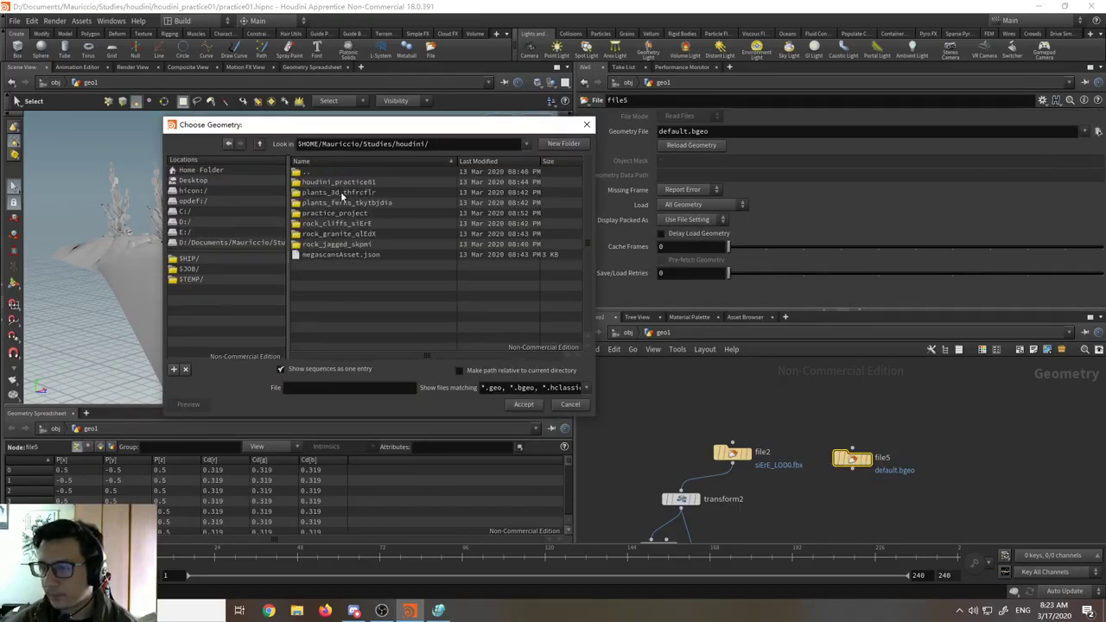
double_click(341, 245)
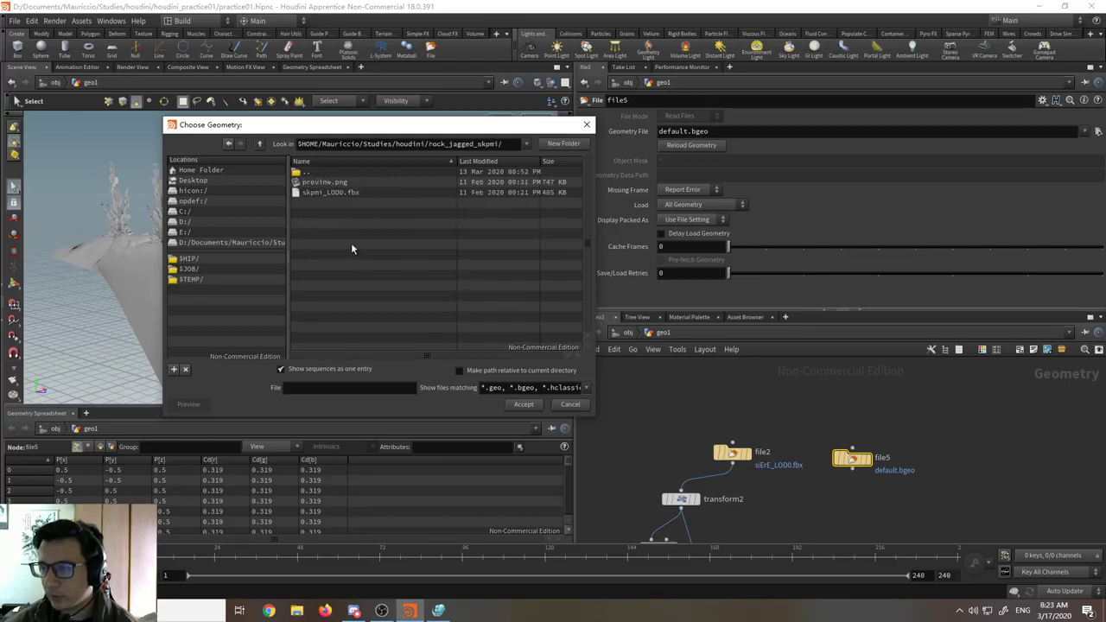
double_click(337, 193)
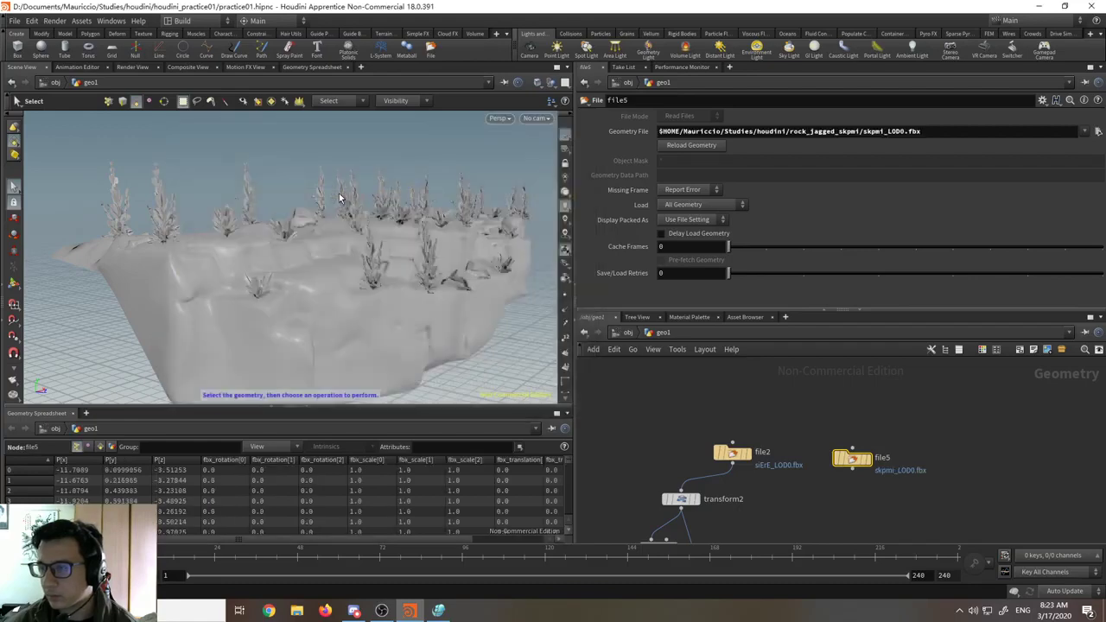
- Display file5 and examine the jagged rock model on its own
left_click(870, 465)
key("Escape")
left_click_drag(333, 311, 337, 269)
key("s")
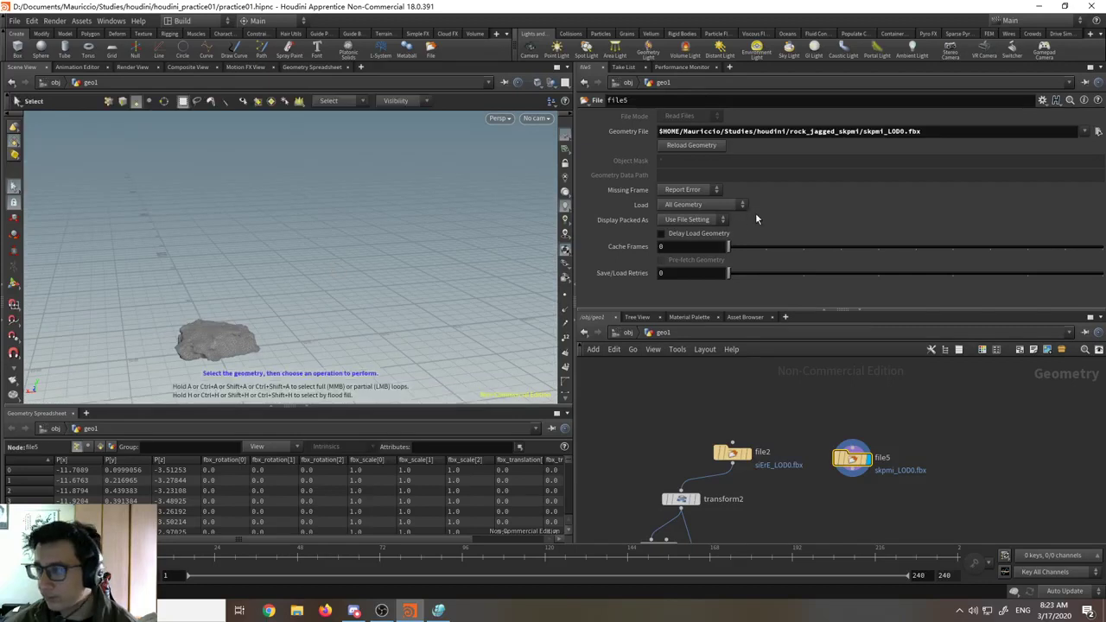
- Try Aset_rock_granite_M_qlEdX_LOD0.fbx in file5, and load skpmi_LOD0.fbx from rock_jagged_skpmi again
left_click(1096, 132)
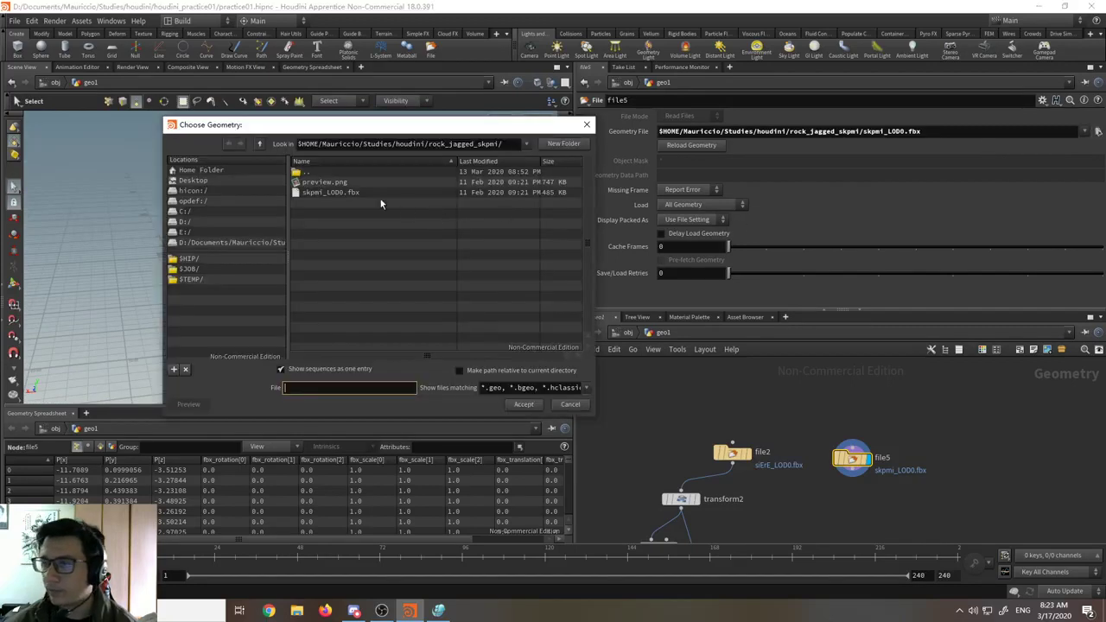
double_click(317, 176)
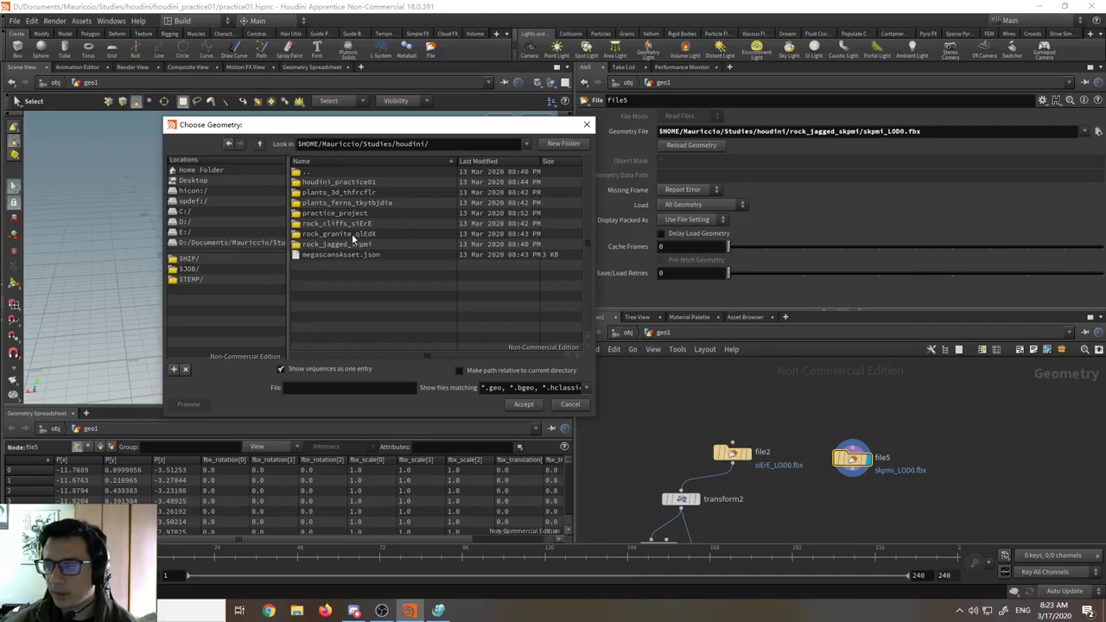
double_click(352, 233)
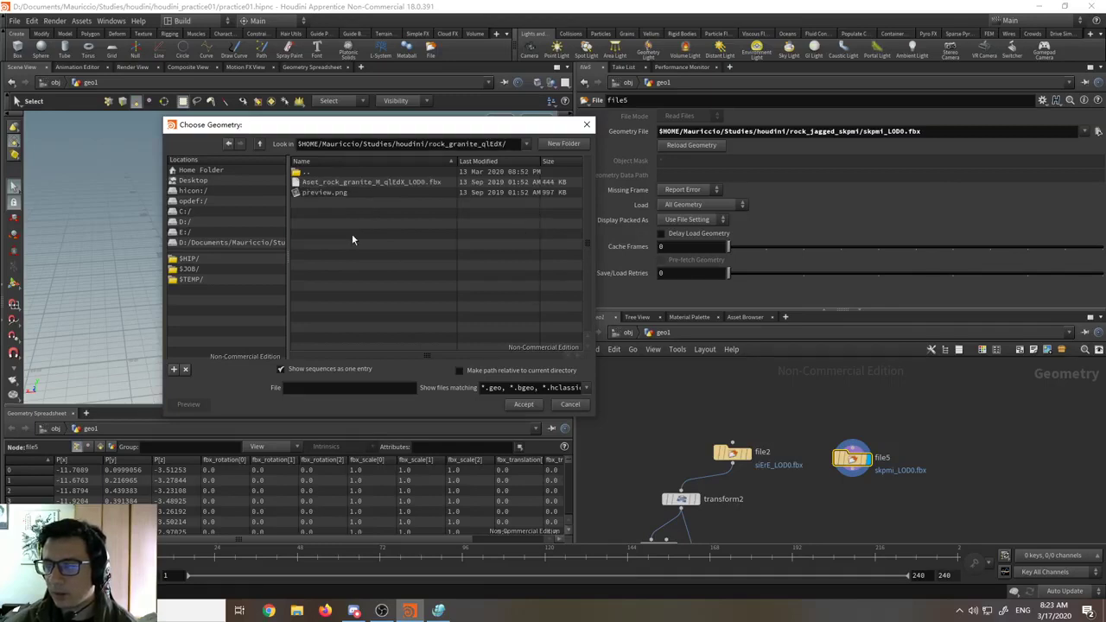
double_click(344, 183)
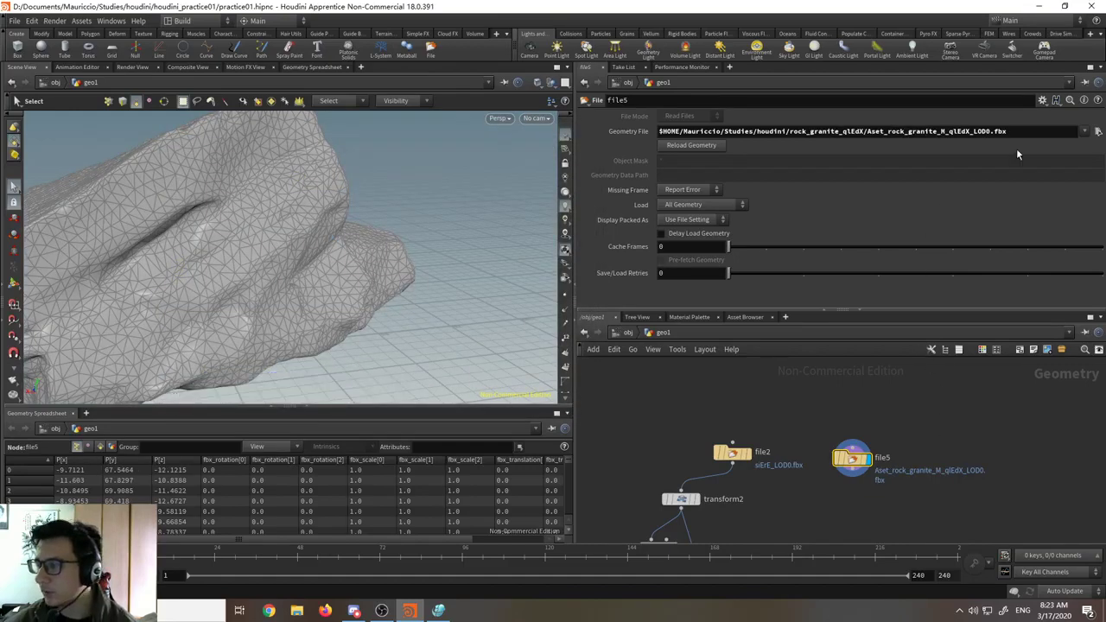
left_click(1096, 132)
double_click(310, 172)
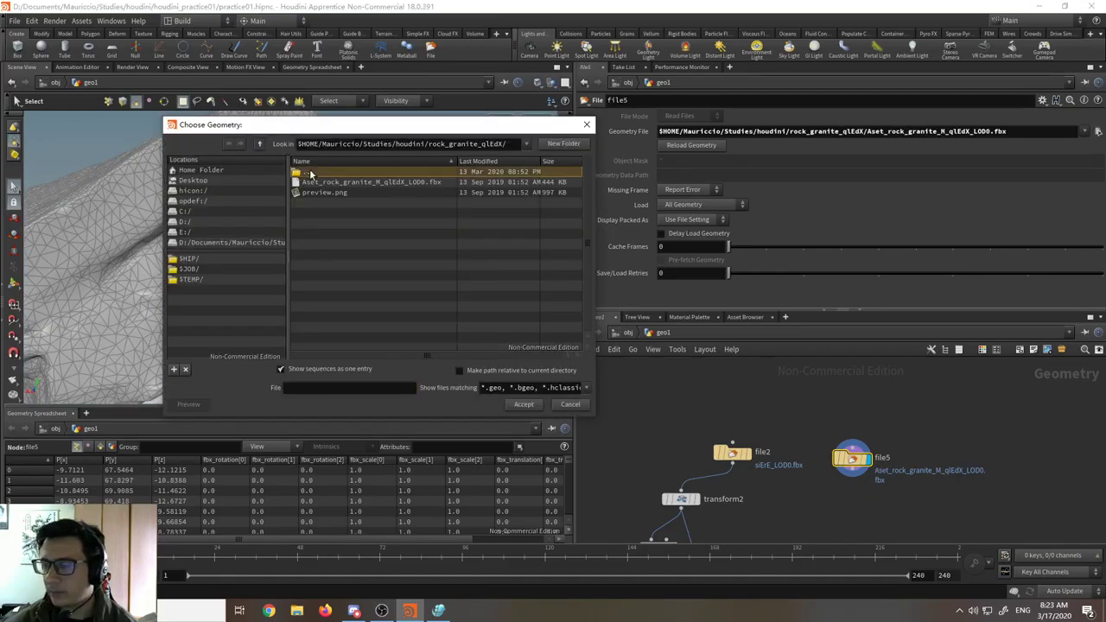
double_click(329, 246)
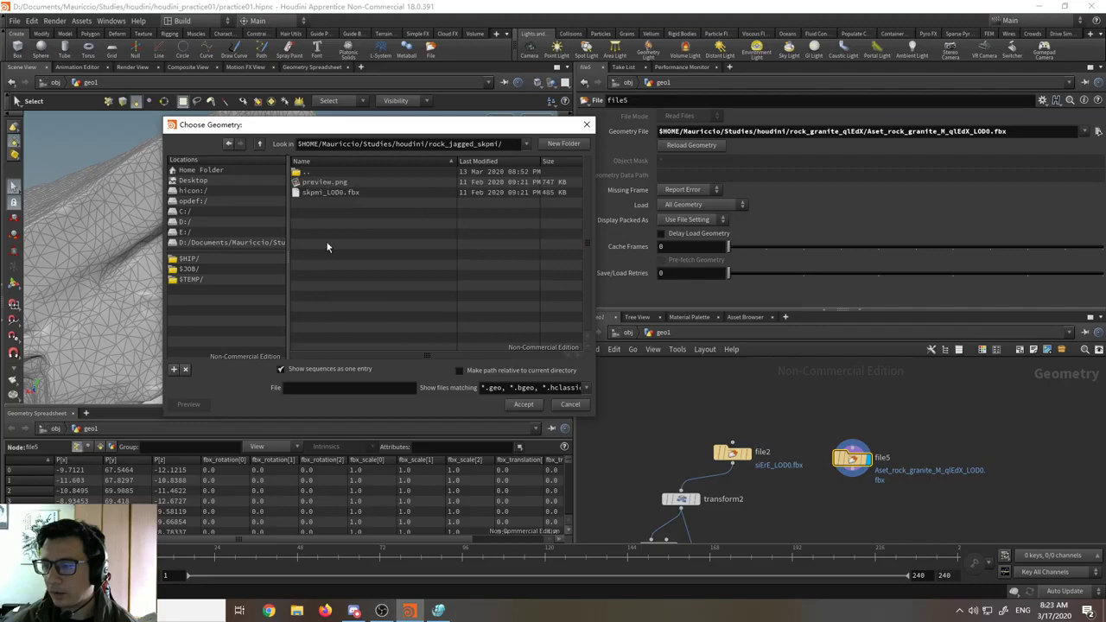
double_click(324, 192)
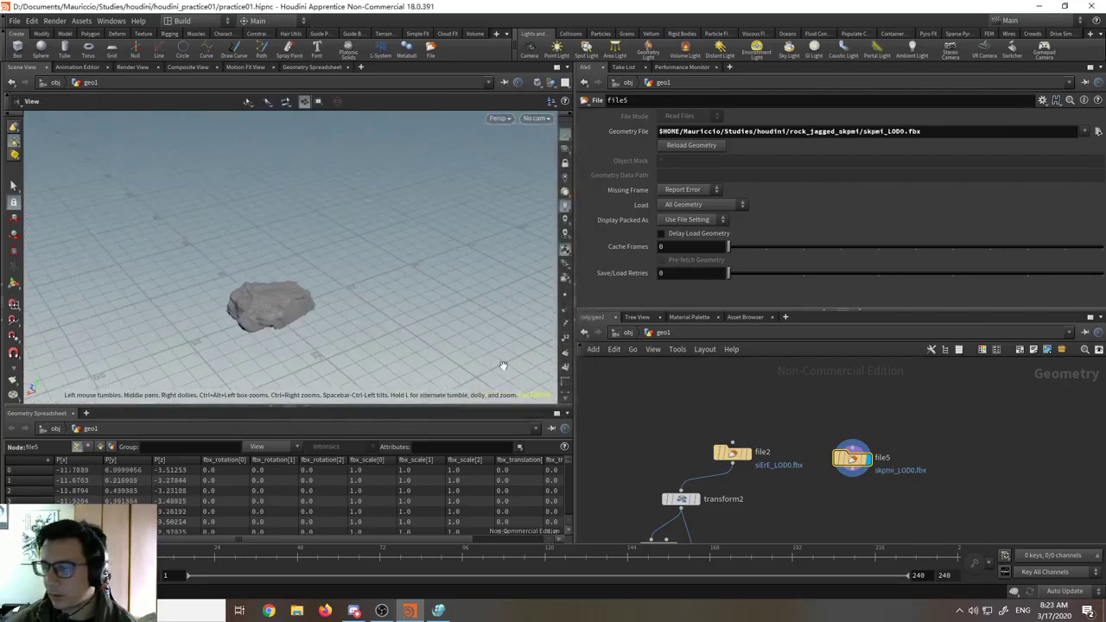
- Connect file5 to transform2 in place of file2 and display the merge1 result
middle_click_drag(754, 487, 768, 411)
left_click_drag(829, 403, 697, 417)
middle_click_drag(804, 467, 818, 418)
scroll(818, 418, "down", 5)
middle_click_drag(711, 514, 748, 452)
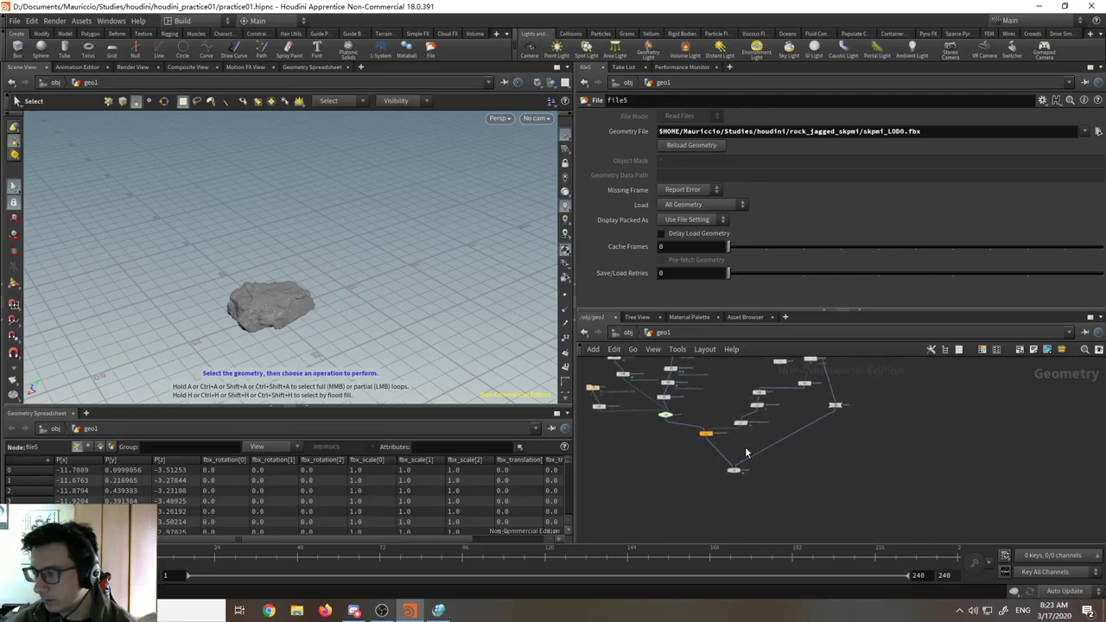
scroll(748, 469, "up", 5)
left_click(749, 484)
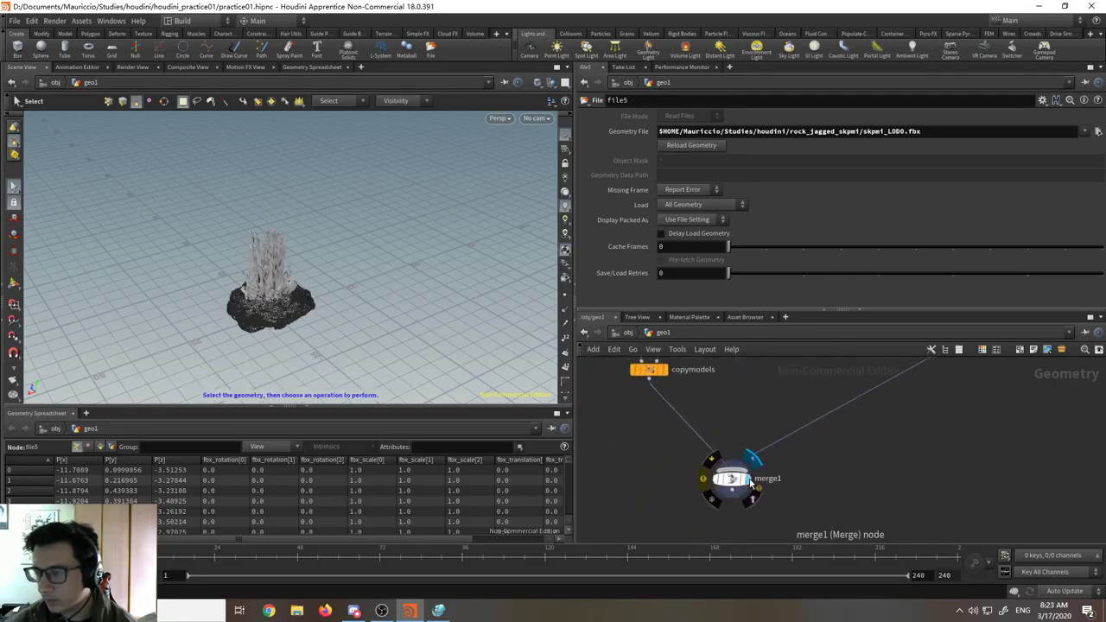
key("h")
middle_click_drag(825, 430, 659, 525)
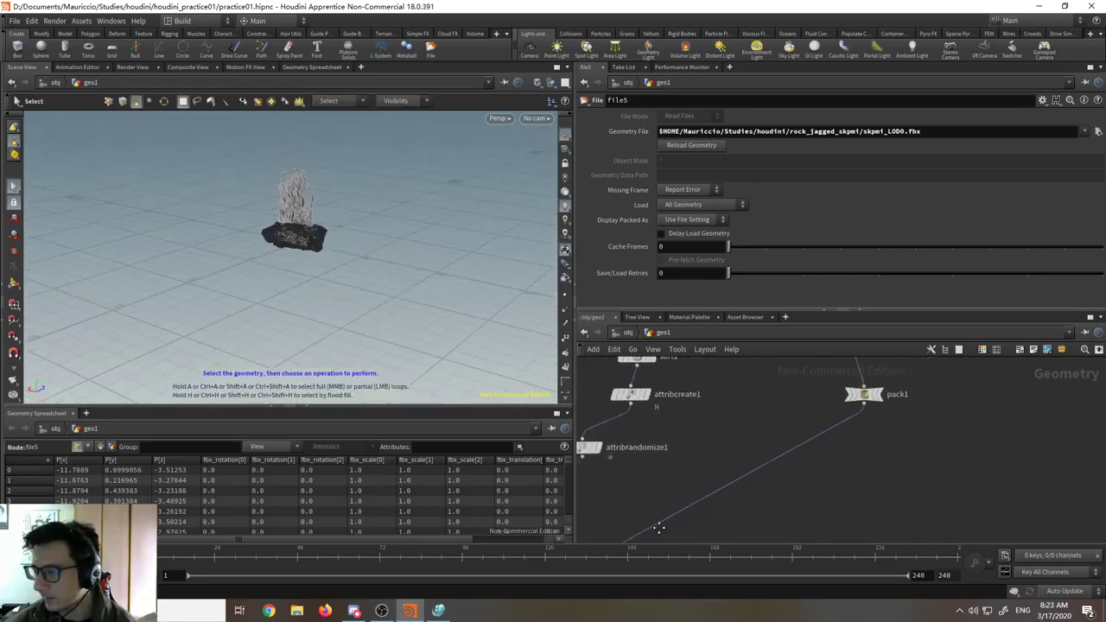
scroll(682, 516, "down", 4)
scroll(803, 444, "up", 2)
middle_click_drag(818, 371, 763, 434)
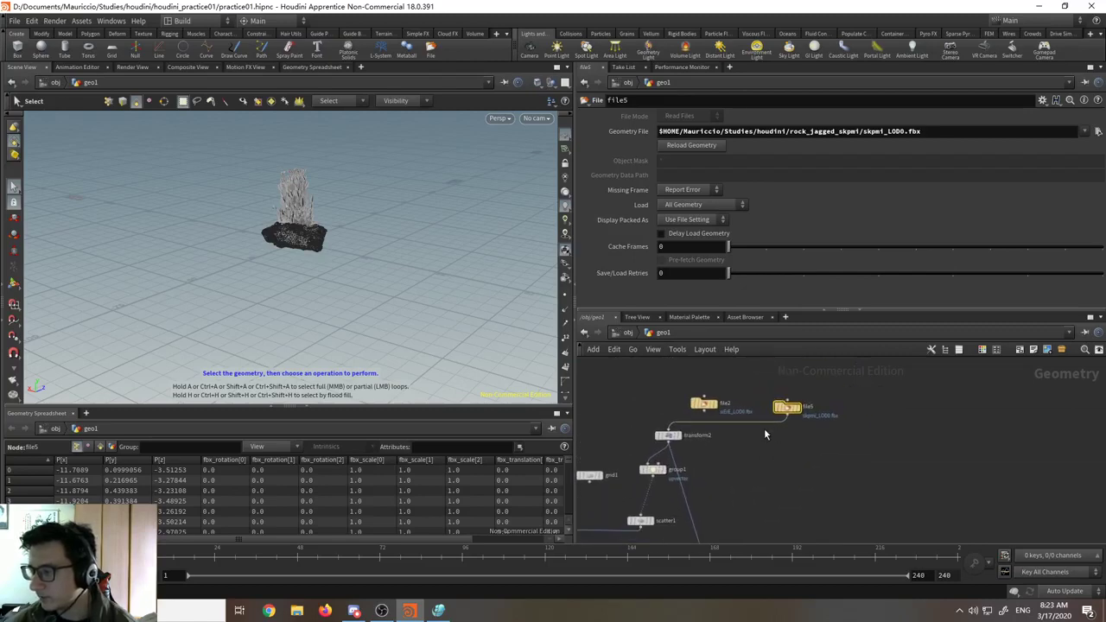
key("Tab")
type("trans")
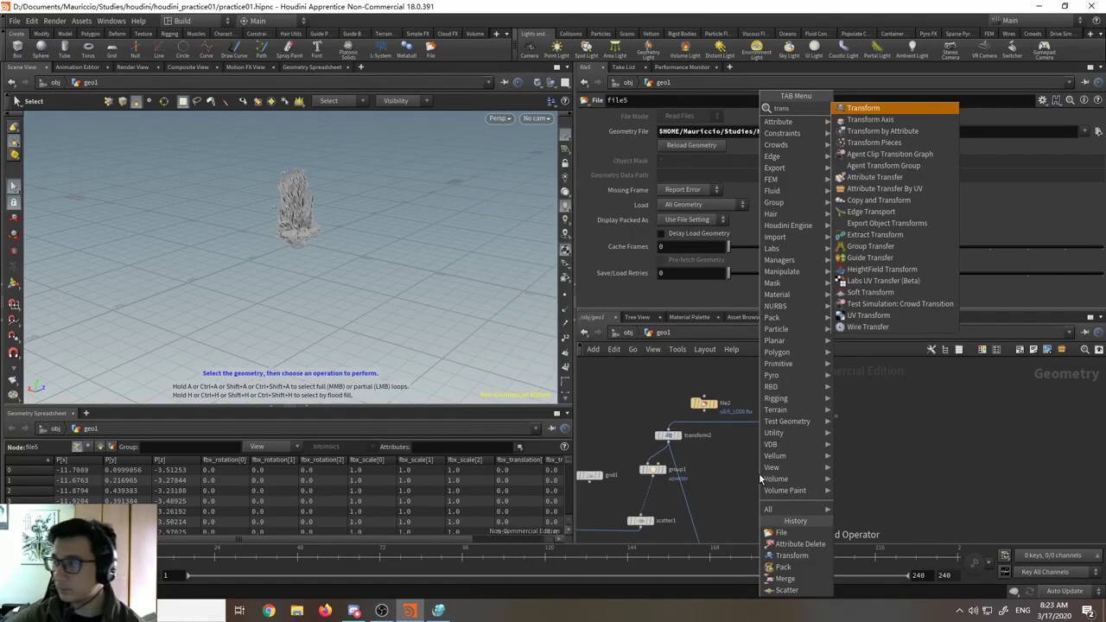
key("Escape")
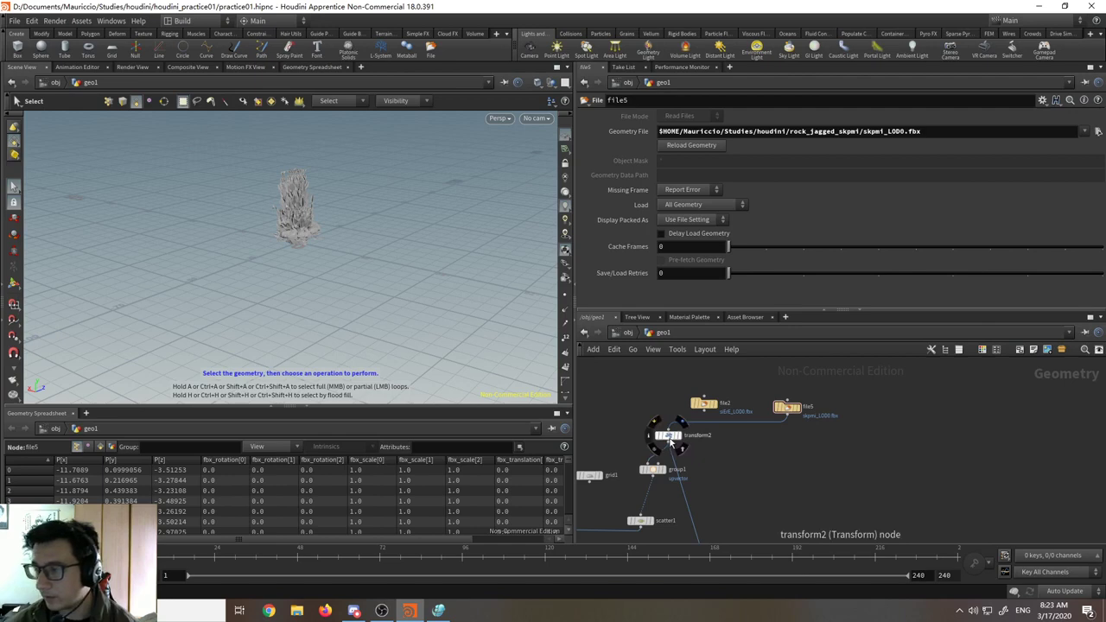
- Set transform2's uniform scale to 9.01 and inspect the scattered plants and rocks on the enlarged jagged rock
left_click(668, 436)
left_click_drag(757, 221, 1059, 250)
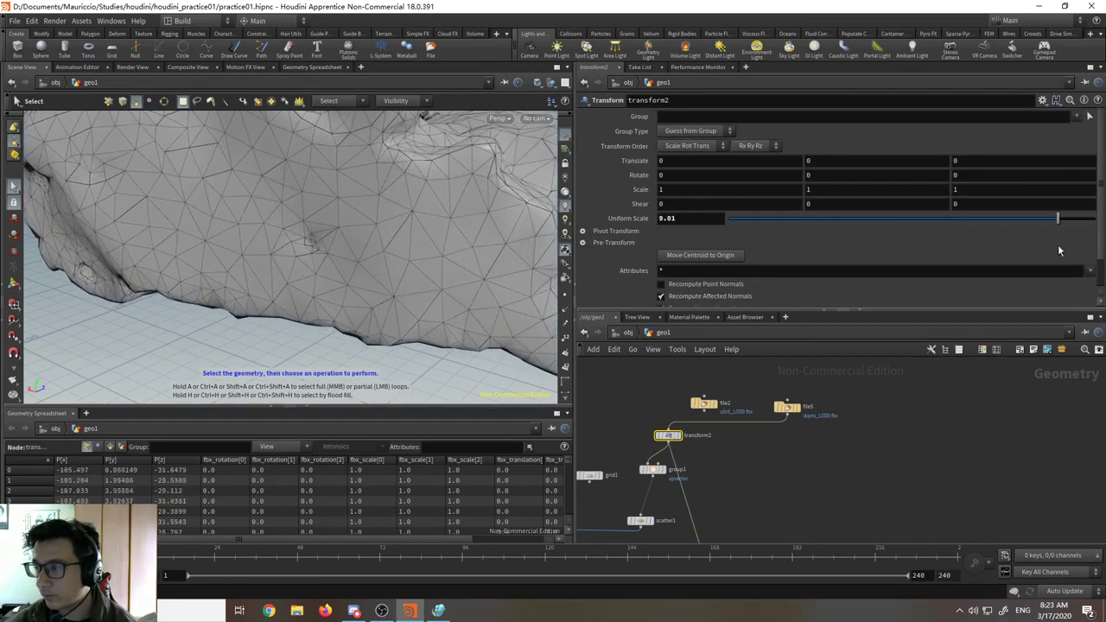
left_click_drag(224, 259, 279, 254, "alt")
right_click_drag(279, 254, 429, 195, "alt")
left_click_drag(429, 195, 186, 282, "alt")
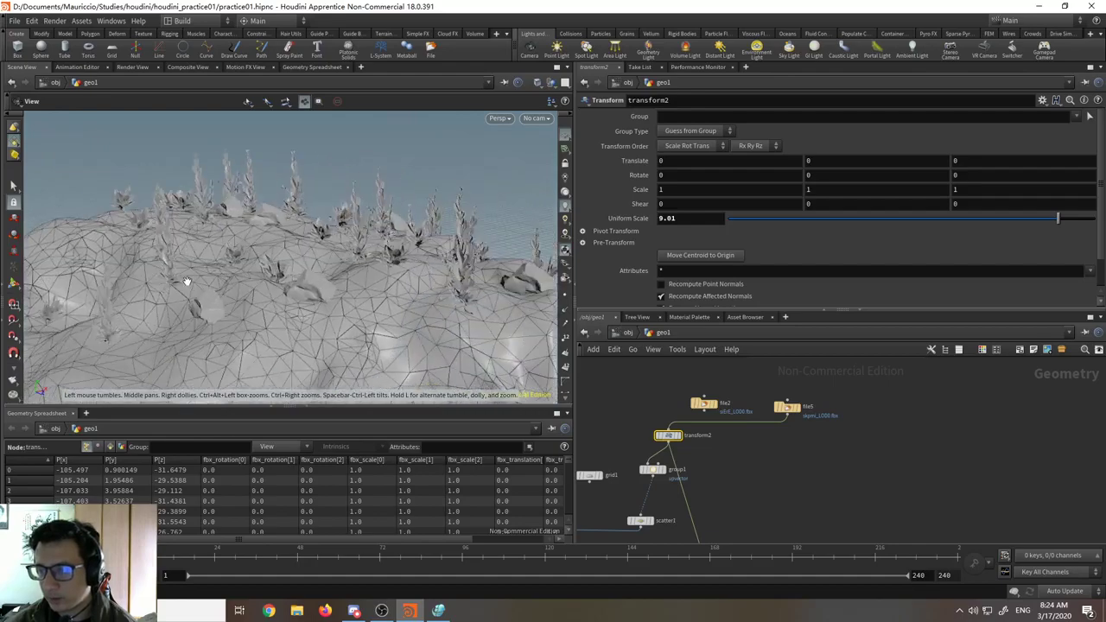
left_click_drag(314, 282, 224, 262, "alt")
- Connect file2 to transform2 in place of file5 and inspect the cliff model's surface
left_click_drag(704, 410, 672, 432)
key("Escape")
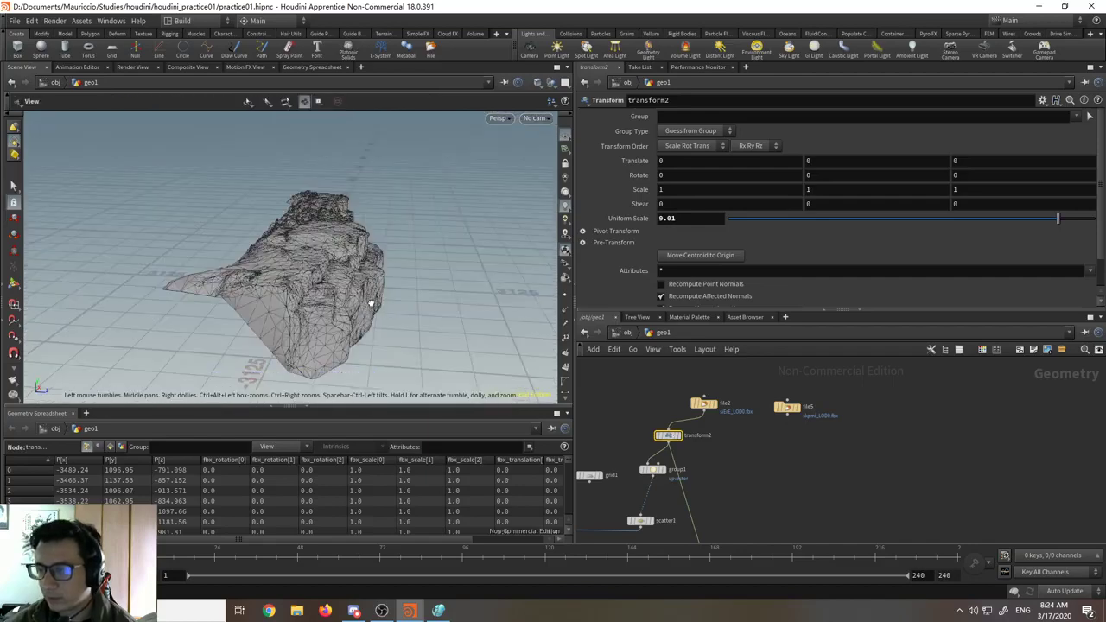
right_click_drag(341, 295, 323, 120, "alt")
key("shift+w")
left_click_drag(352, 257, 364, 295, "alt")
key("shift+w")
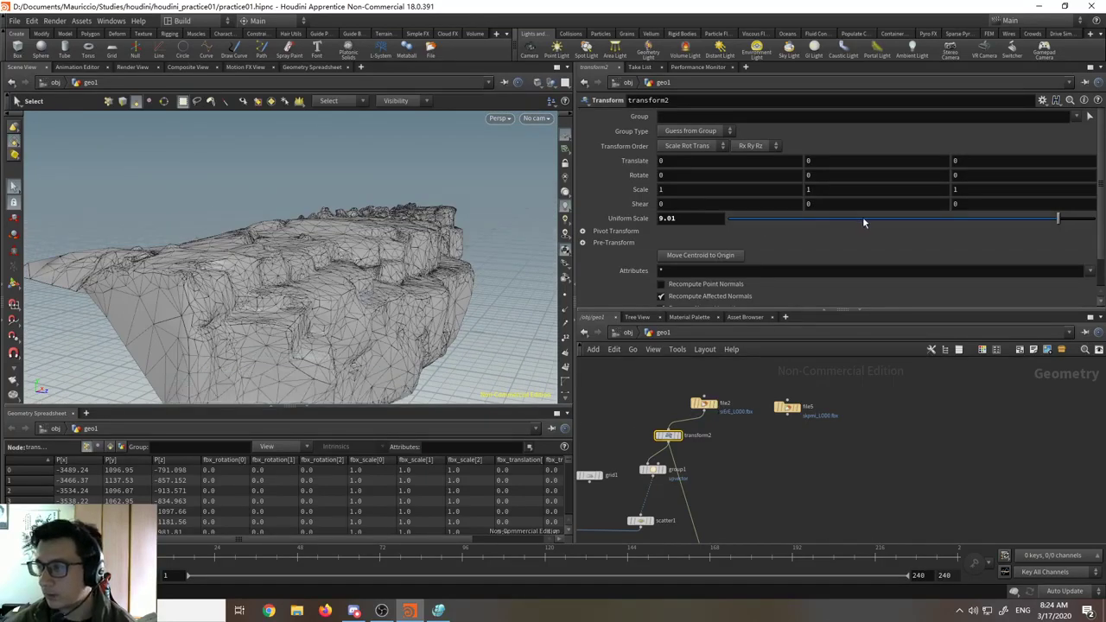
- Set transform2's uniform scale to 5.16 and inspect the merge1 result around the cliff
mouse_move(895, 219)
left_mouse_down()
mouse_move(918, 226)
mouse_move(872, 226)
mouse_move(917, 226)
left_mouse_up()
left_click_drag(287, 337, 368, 301, "alt")
right_click_drag(368, 301, 321, 149, "alt")
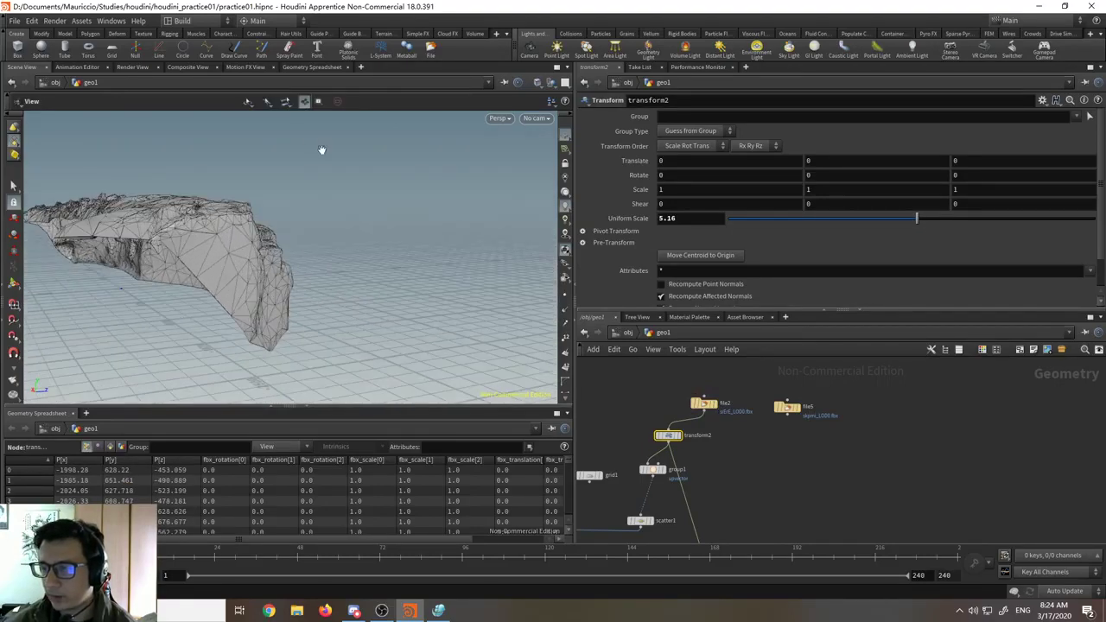
middle_click_drag(786, 467, 810, 399)
scroll(810, 399, "down", 4)
middle_click_drag(743, 453, 807, 394)
scroll(706, 482, "up", 4)
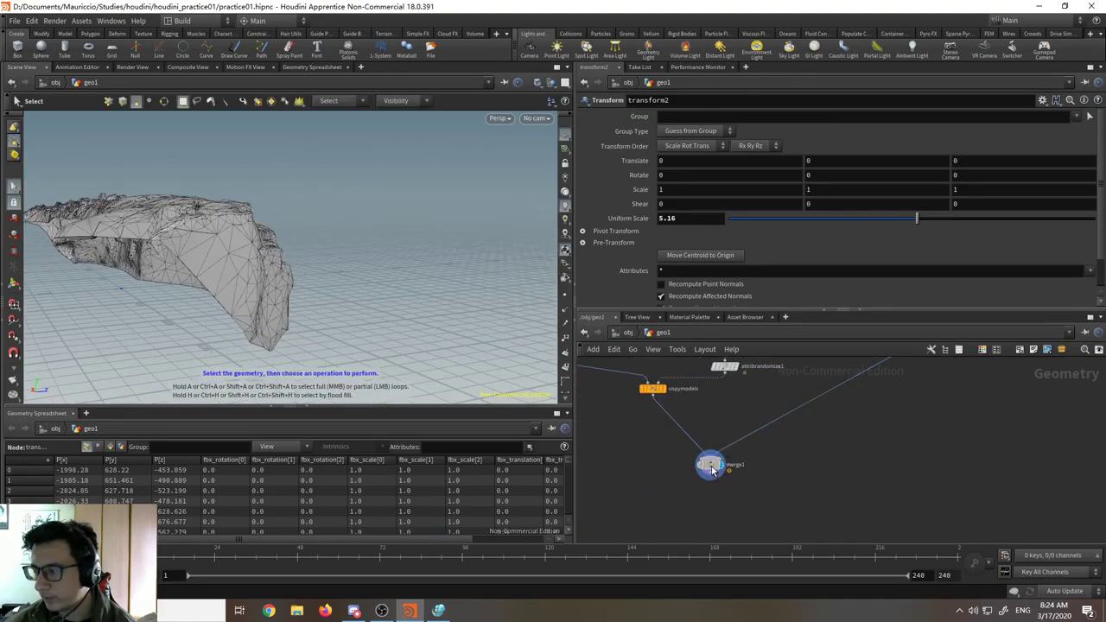
left_click(709, 467)
left_click_drag(282, 315, 129, 284)
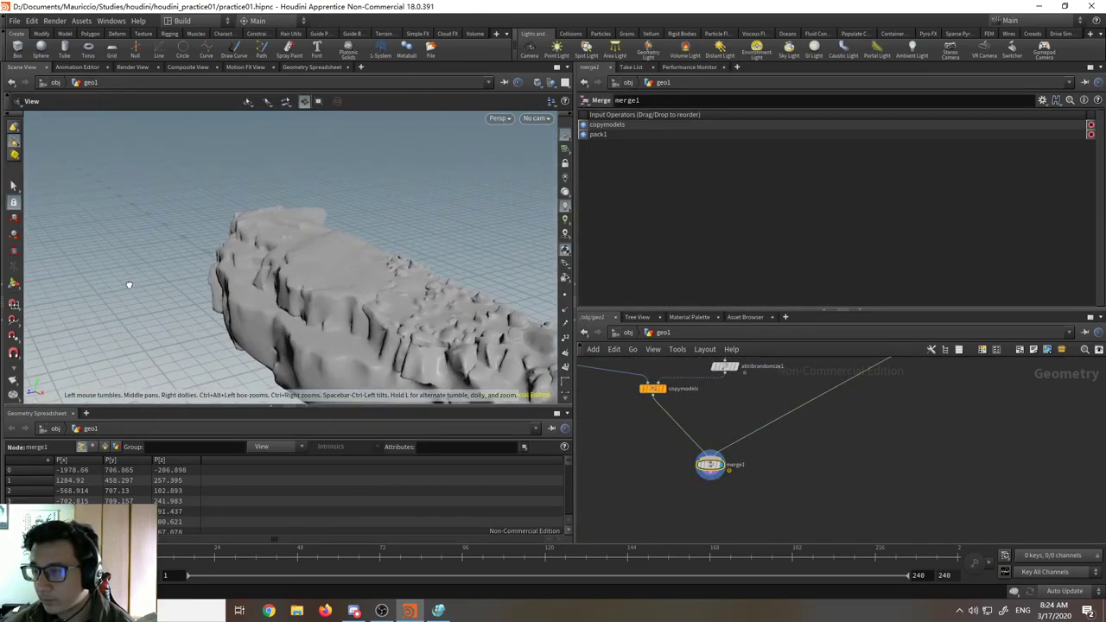
- Inspect transform2 and display group1 to examine the scaled cliff mesh and the upvector group settings
scroll(875, 473, "down", 4)
middle_click_drag(907, 432, 834, 462)
middle_click_drag(862, 425, 816, 409)
scroll(791, 418, "up", 4)
scroll(816, 413, "down", 2)
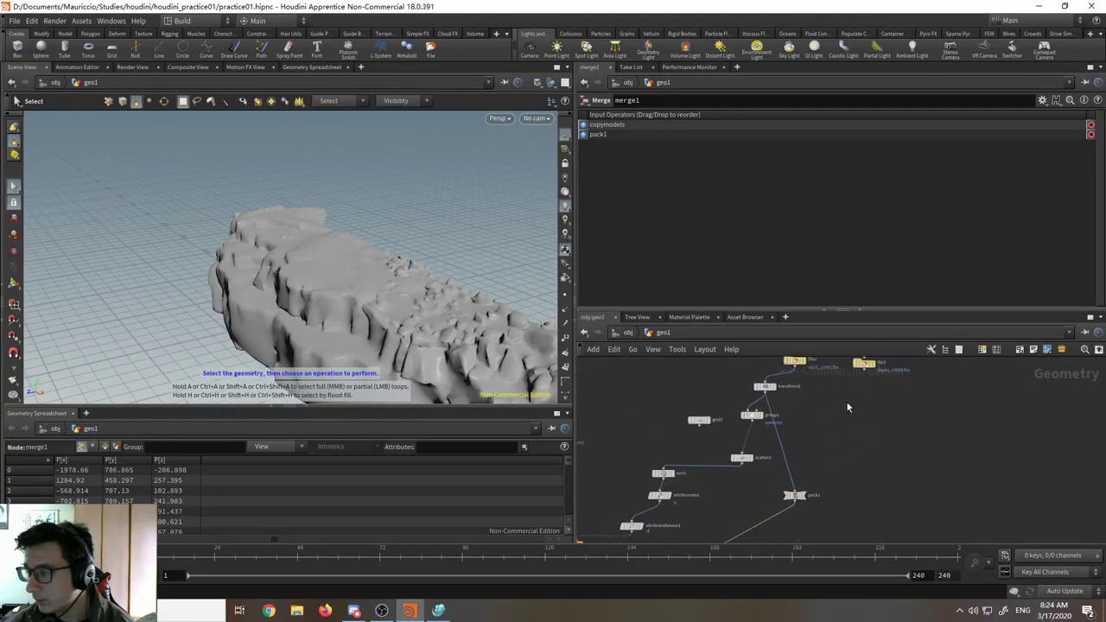
left_click_drag(859, 380, 766, 419)
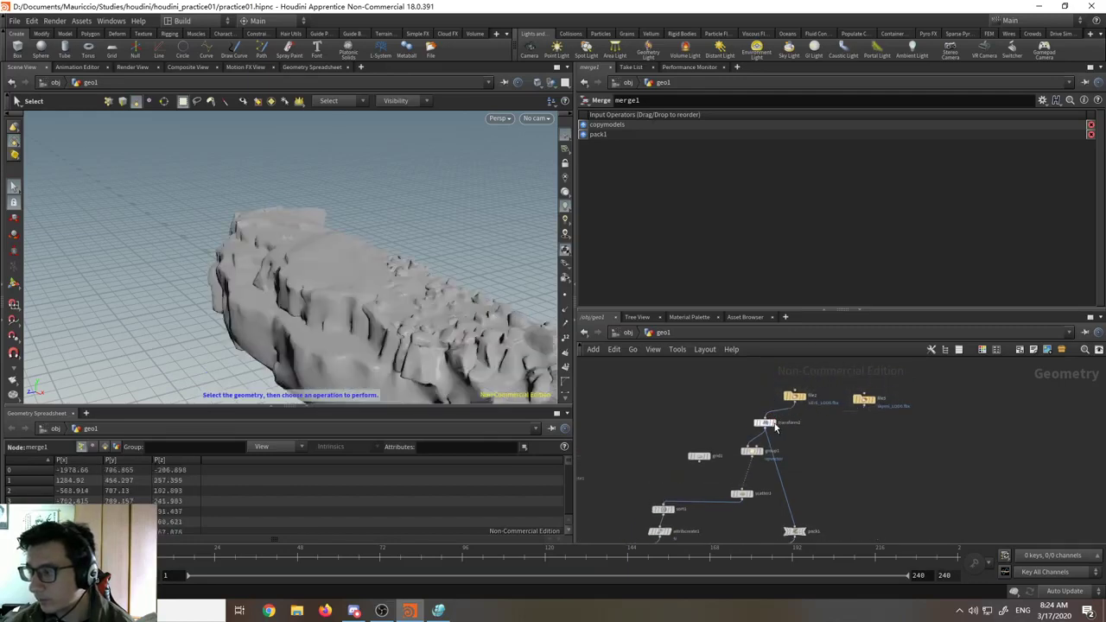
scroll(769, 422, "up", 2)
left_click(767, 423)
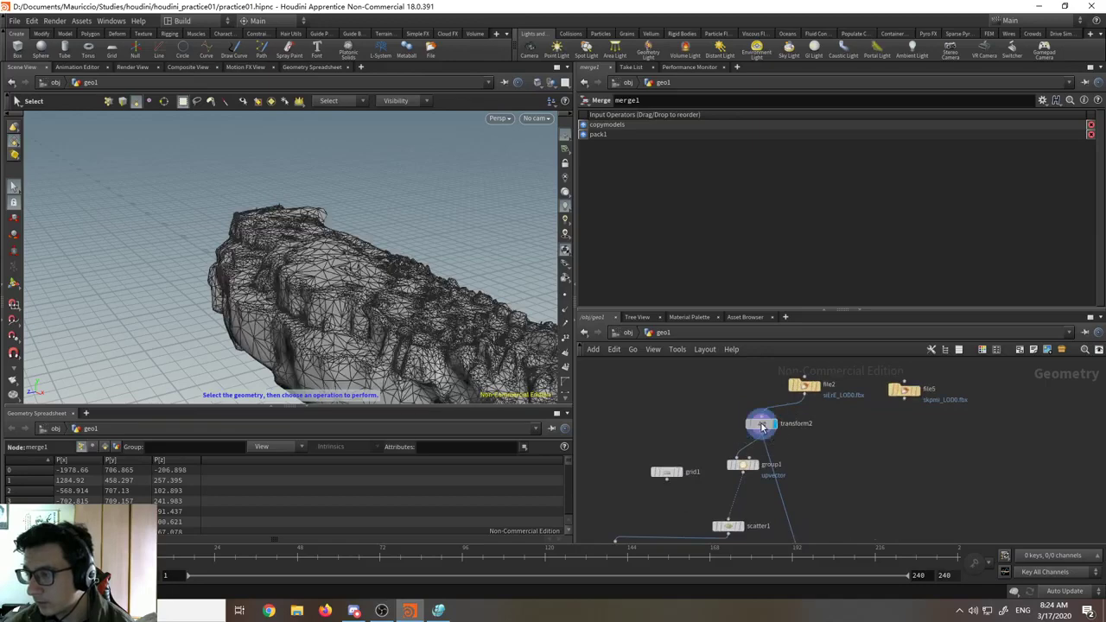
middle_click_drag(693, 460, 736, 385)
left_click(786, 389)
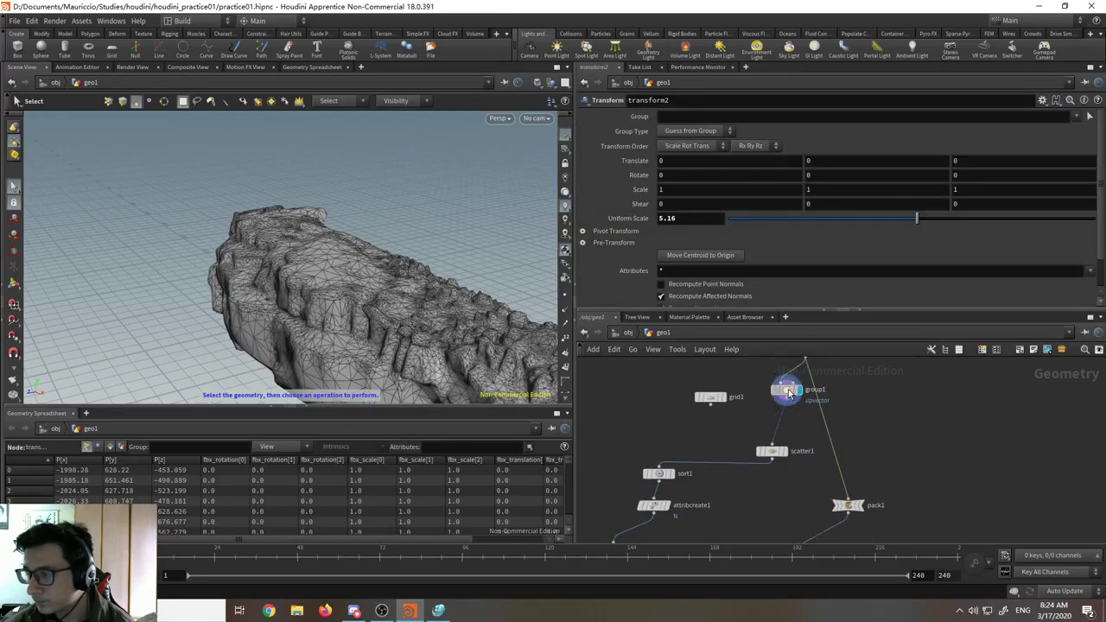
middle_click_drag(303, 296, 303, 246, "alt")
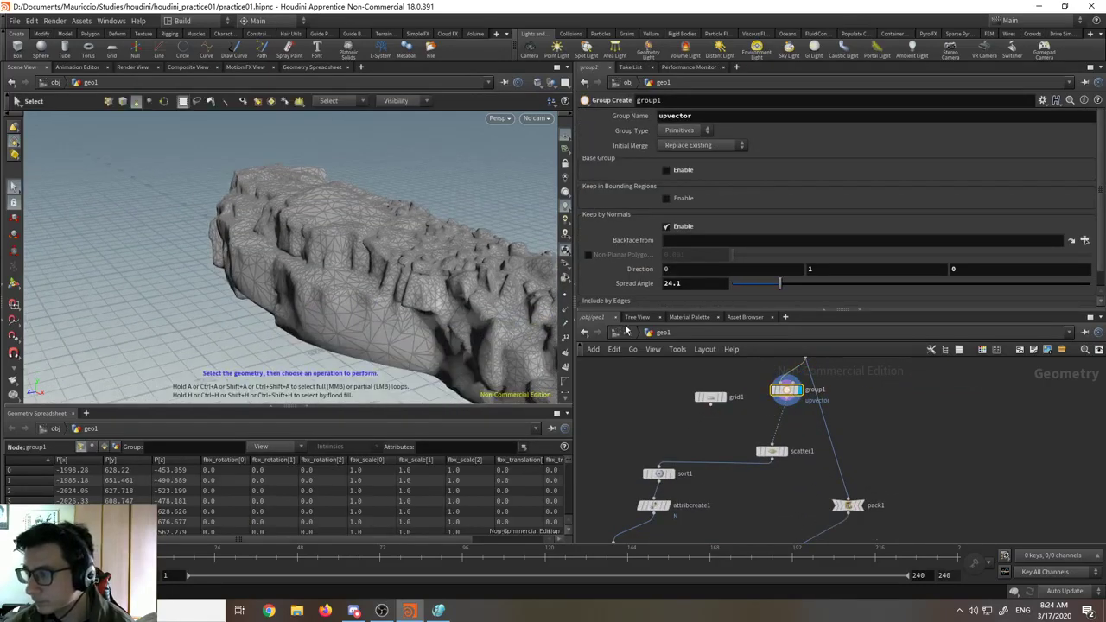
- Check the geometry file loaded in file2 and display sort1 to examine the scattered points
middle_click_drag(716, 436, 698, 514)
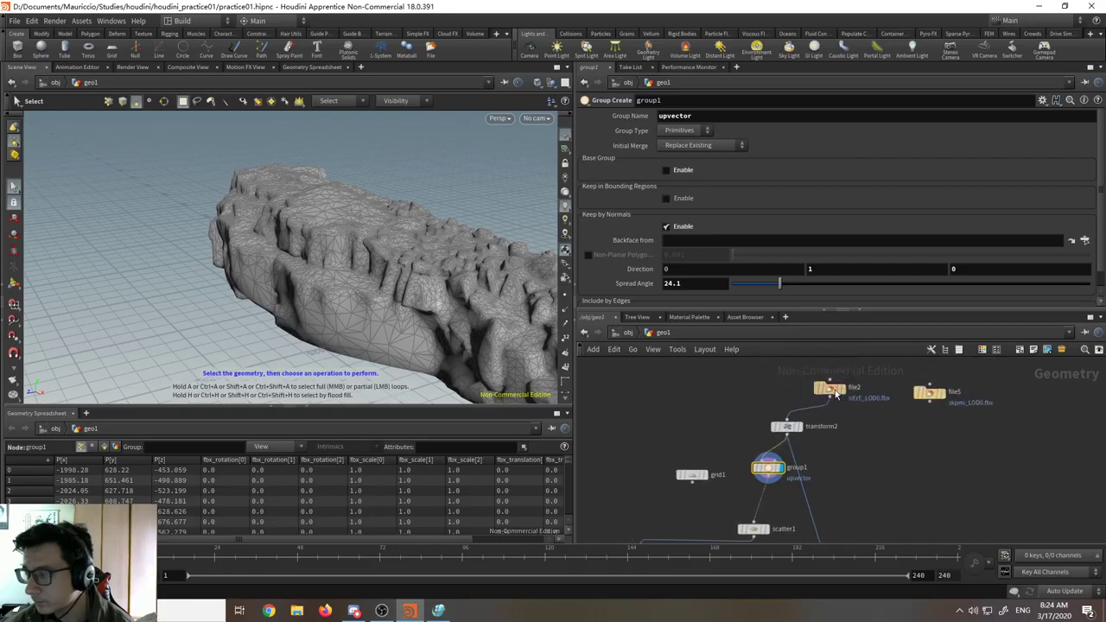
left_click(831, 391)
middle_click_drag(834, 463, 763, 431)
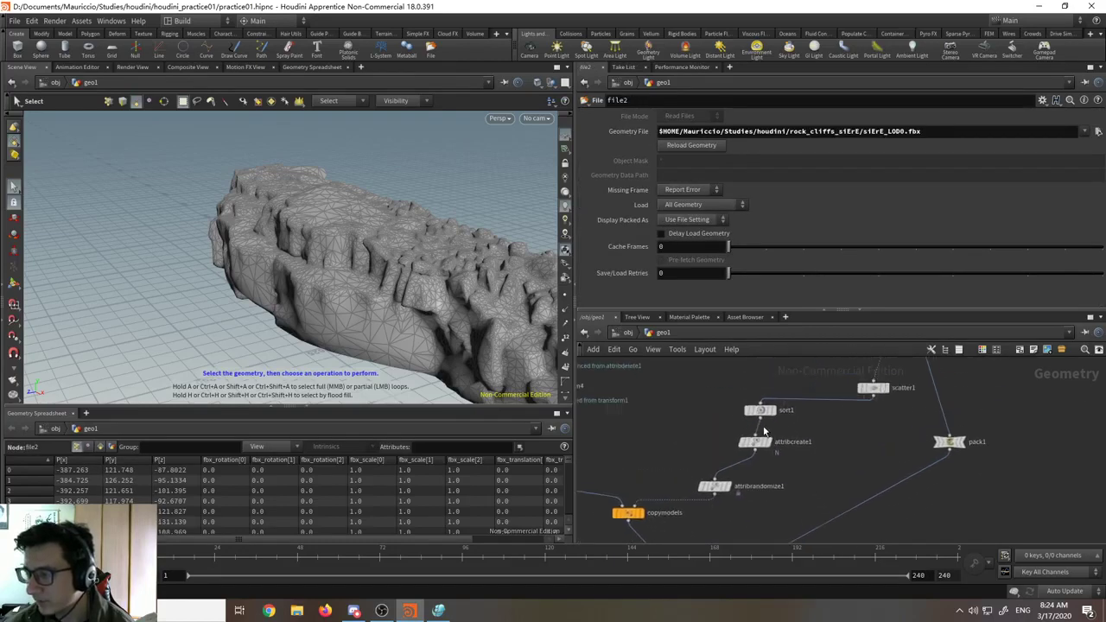
left_click(773, 410)
left_click(746, 410)
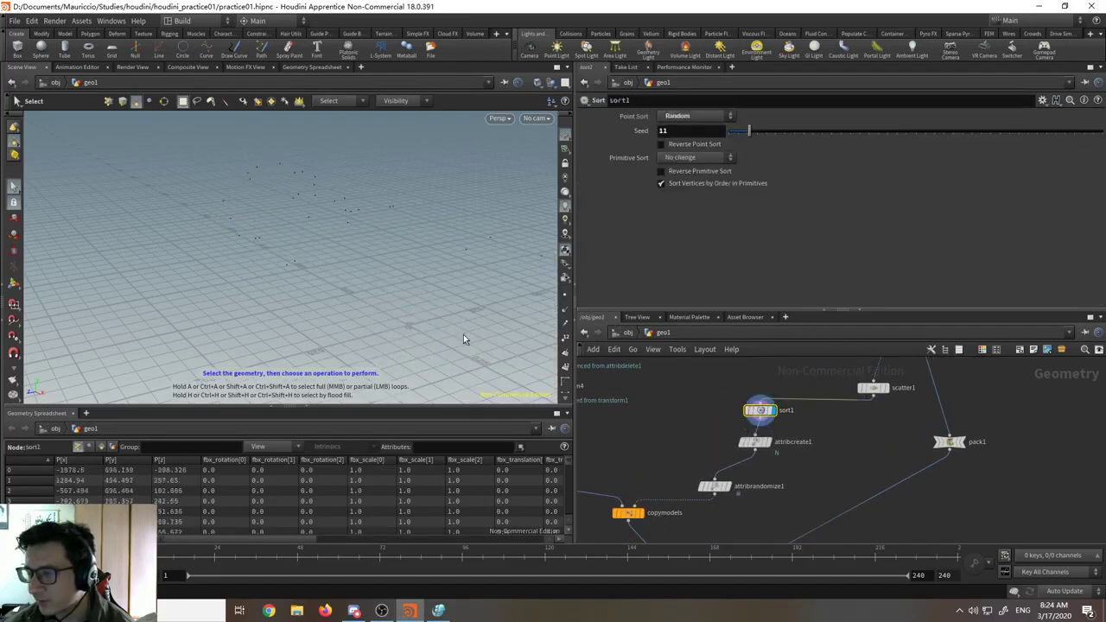
- Delete the unused grid1 node beside group1
middle_click_drag(837, 419, 792, 461)
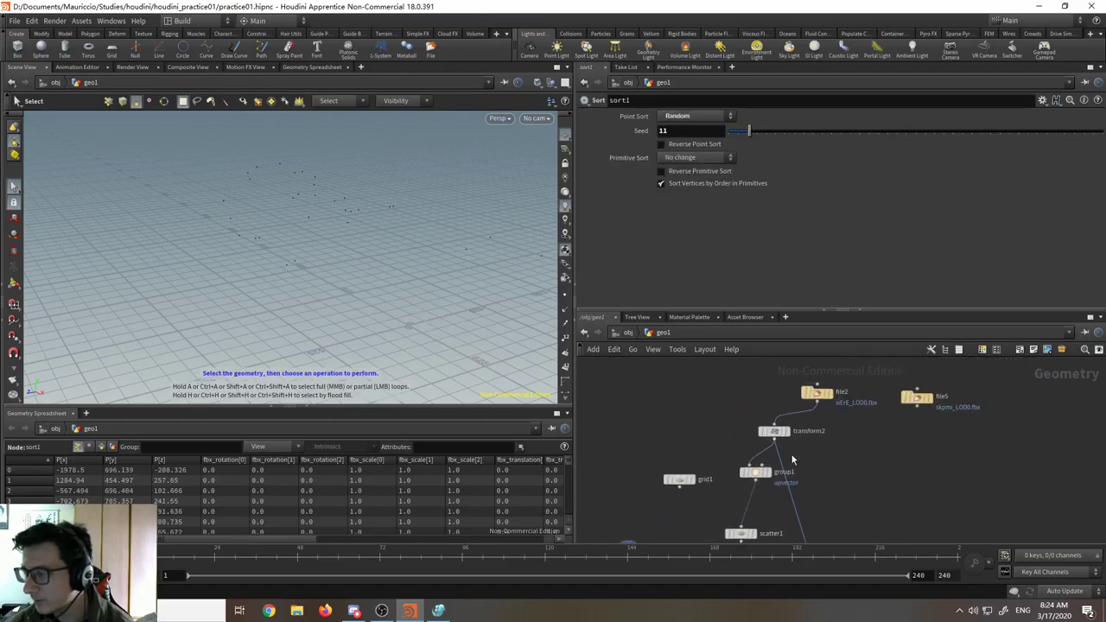
middle_click_drag(818, 498, 805, 458)
left_click(669, 443)
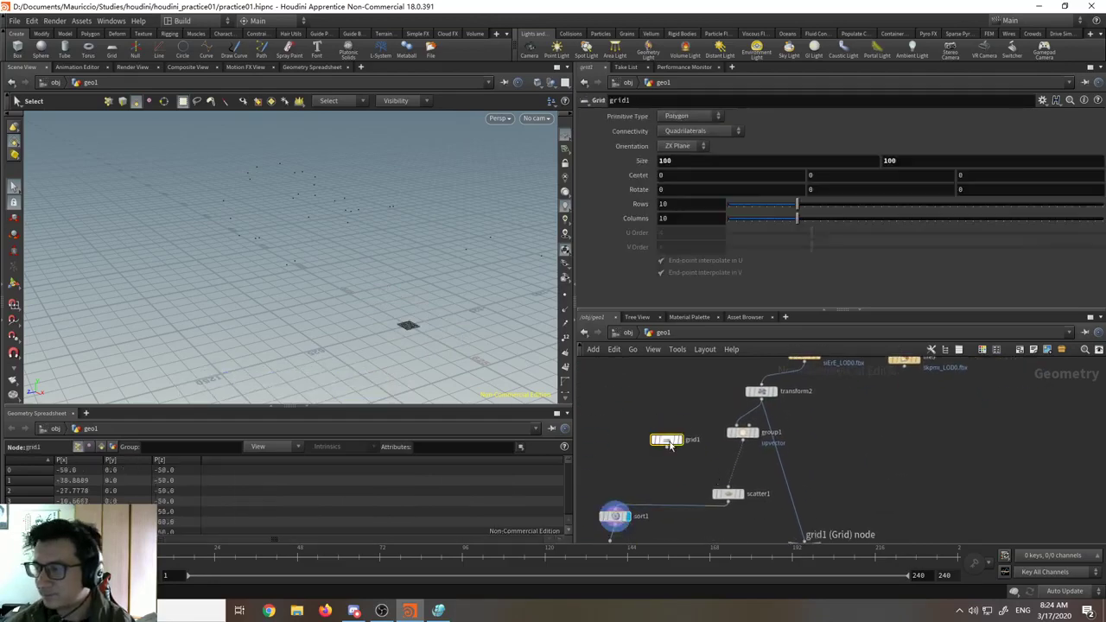
key("Delete")
- Display merge1 and examine the size of the scattered models on the cliff in wireframe
middle_click_drag(658, 480, 674, 459)
middle_click_drag(689, 449, 757, 390)
scroll(757, 390, "down", 1)
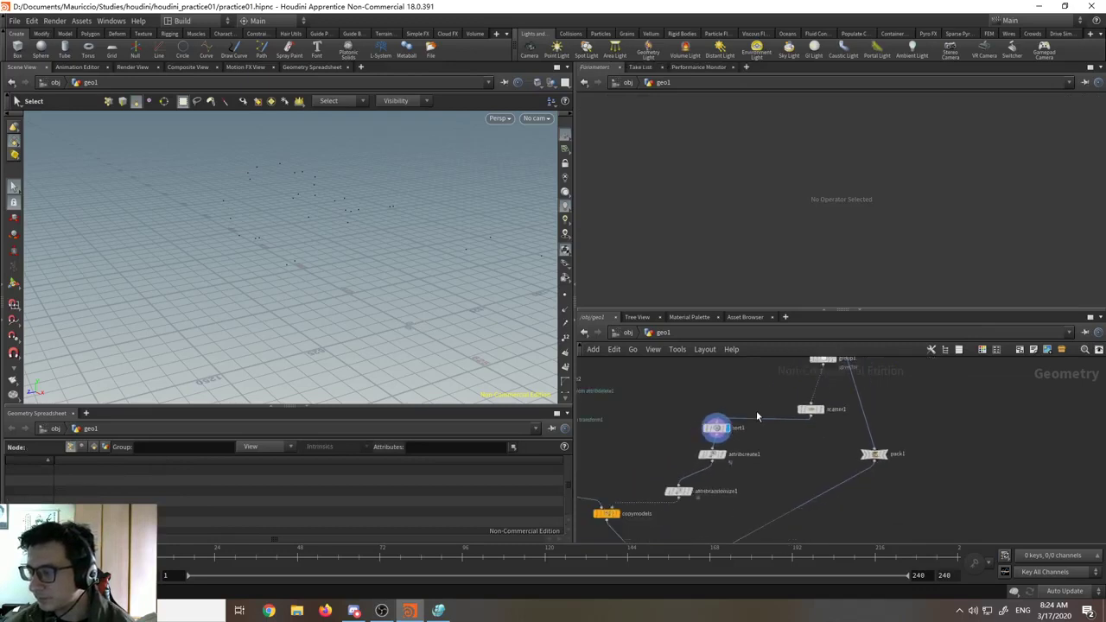
middle_click_drag(739, 489, 851, 413)
scroll(752, 495, "down", 2)
left_click(780, 491)
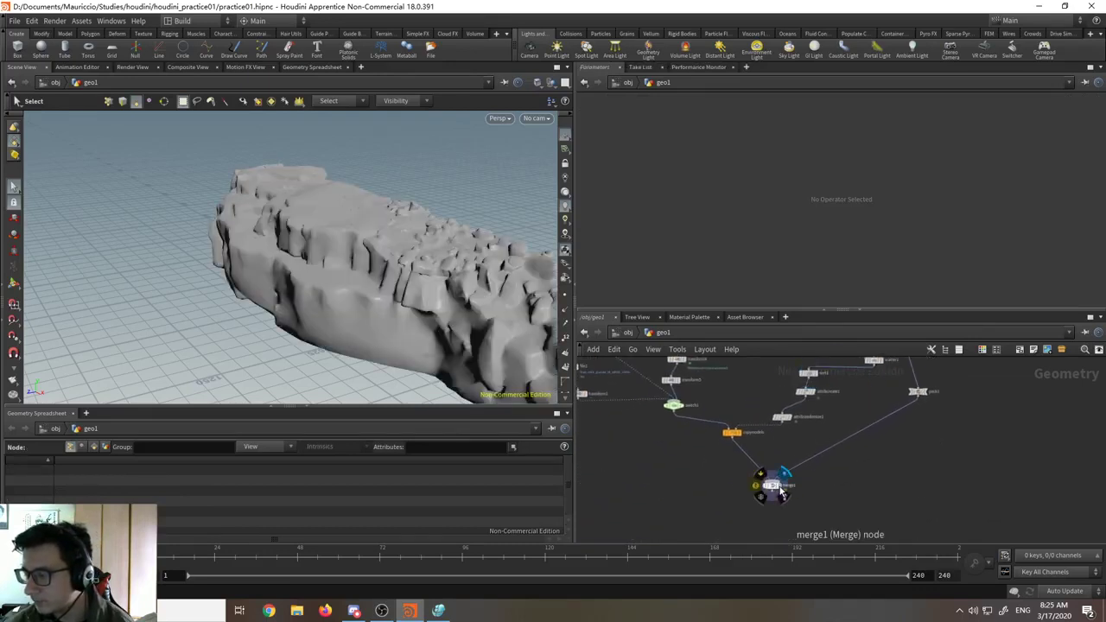
left_click(772, 485)
left_click_drag(294, 263, 228, 266)
mouse_move(229, 267)
right_mouse_down("alt")
mouse_move(340, 95)
mouse_move(320, 264)
right_mouse_up("alt")
key("shift+w")
left_click_drag(321, 264, 399, 289, "alt")
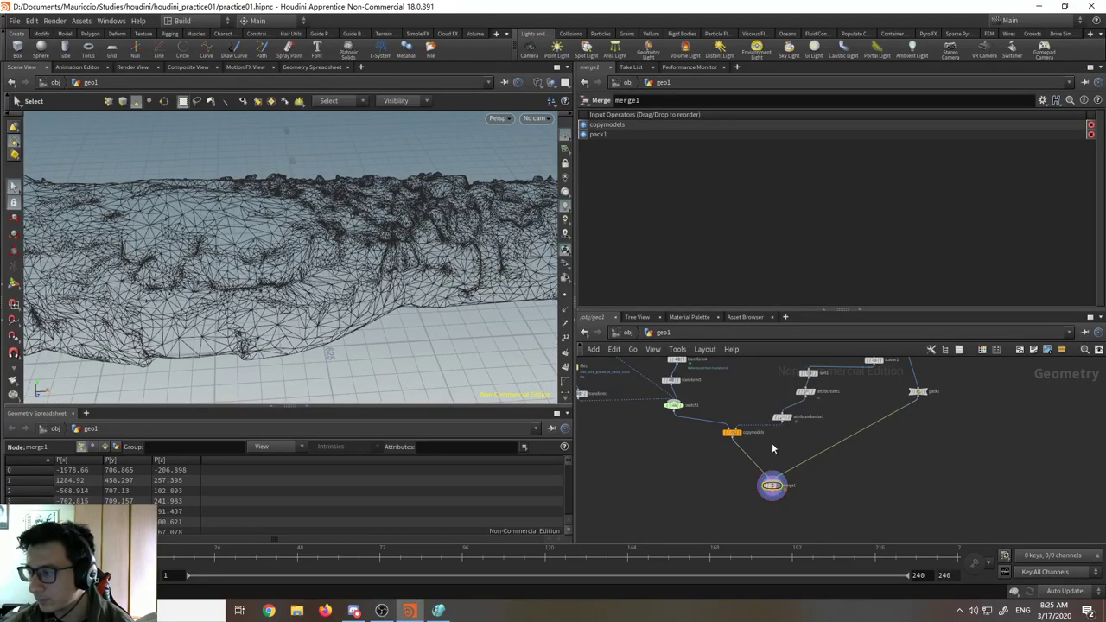
left_click(305, 277)
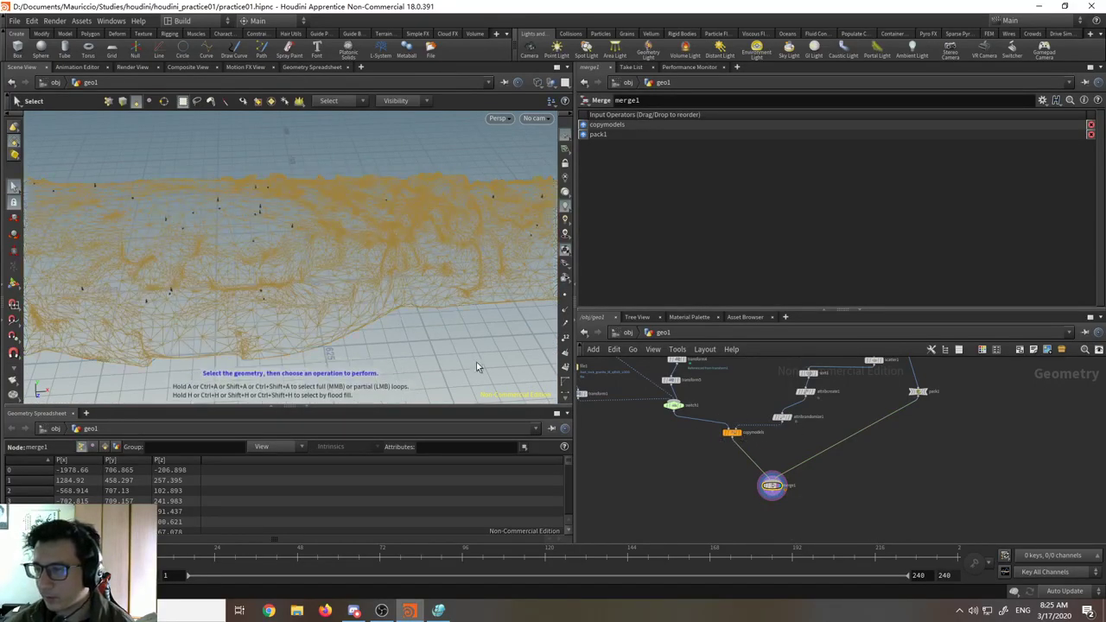
left_click_drag(432, 348, 472, 263, "alt")
- Set transform2's uniform scale to 2.69 and inspect the smaller cliff
middle_click_drag(654, 462, 691, 533)
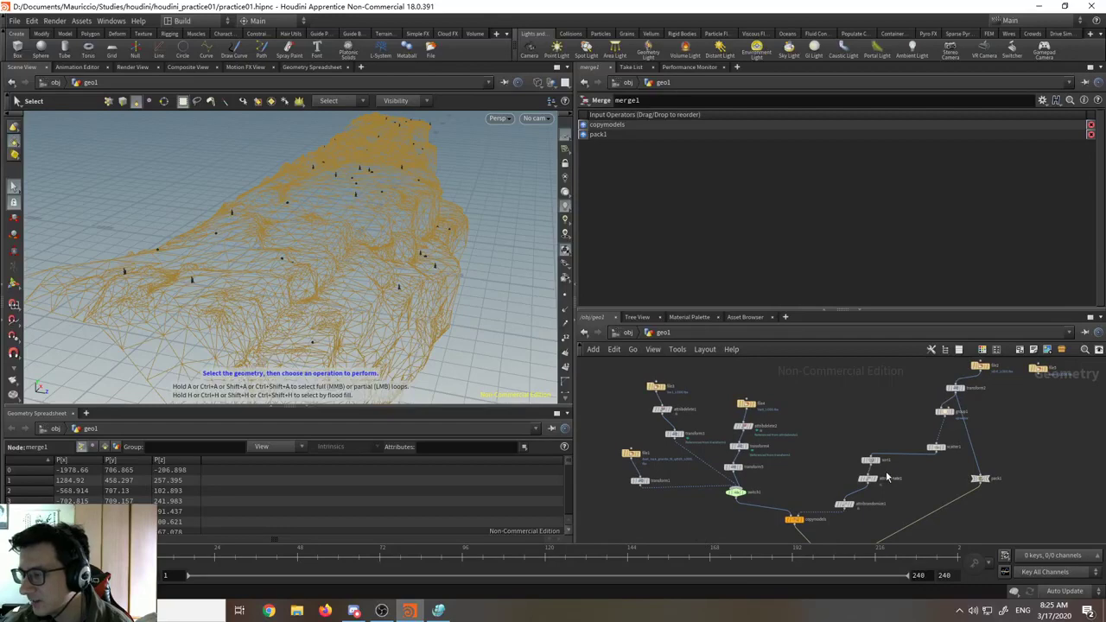
middle_click_drag(993, 419, 906, 480)
scroll(906, 480, "up", 2)
left_click(888, 409)
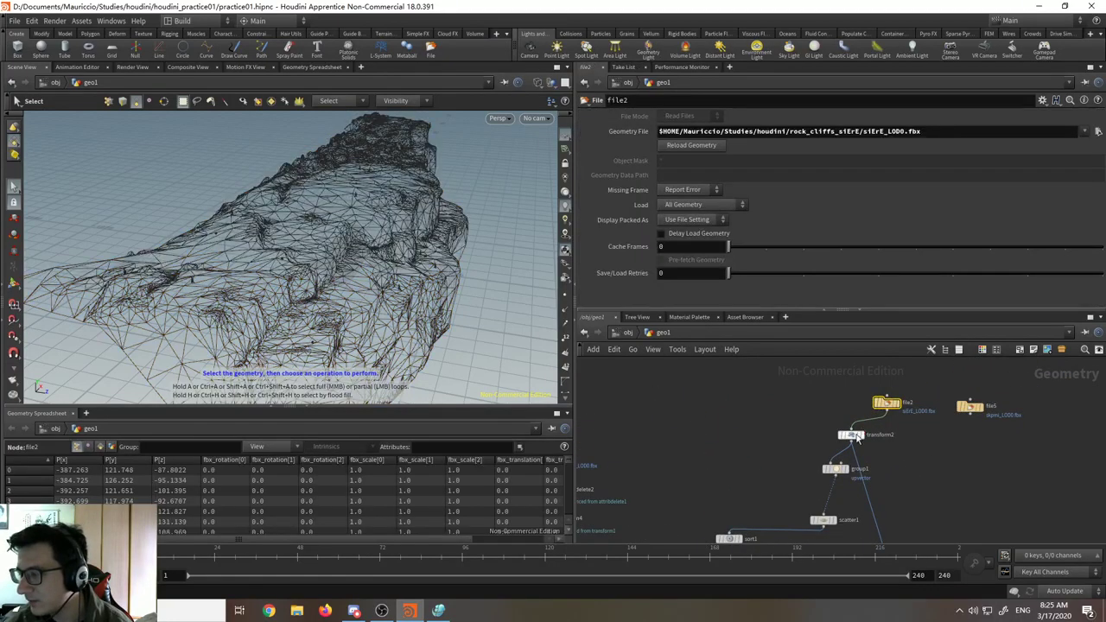
left_click(850, 435)
left_click_drag(887, 222, 825, 222)
left_click_drag(352, 303, 363, 265, "alt")
right_click_drag(362, 264, 370, 71, "alt")
mouse_move(363, 277)
left_mouse_down("alt")
mouse_move(367, 209)
mouse_move(296, 242)
mouse_move(288, 271)
mouse_move(320, 269)
mouse_move(449, 325)
left_mouse_up("alt")
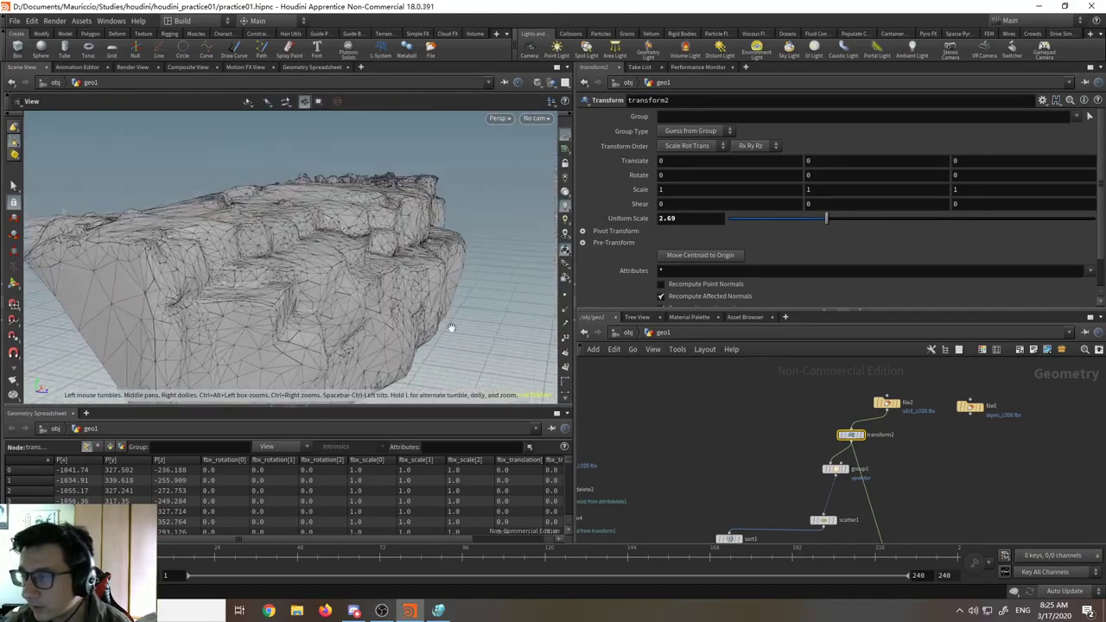
- Set transform1's uniform scale to 0.66 to enlarge the scattered rocks and plants on the cliff
scroll(789, 458, "down", 3)
scroll(661, 450, "up", 2)
scroll(661, 456, "up", 1)
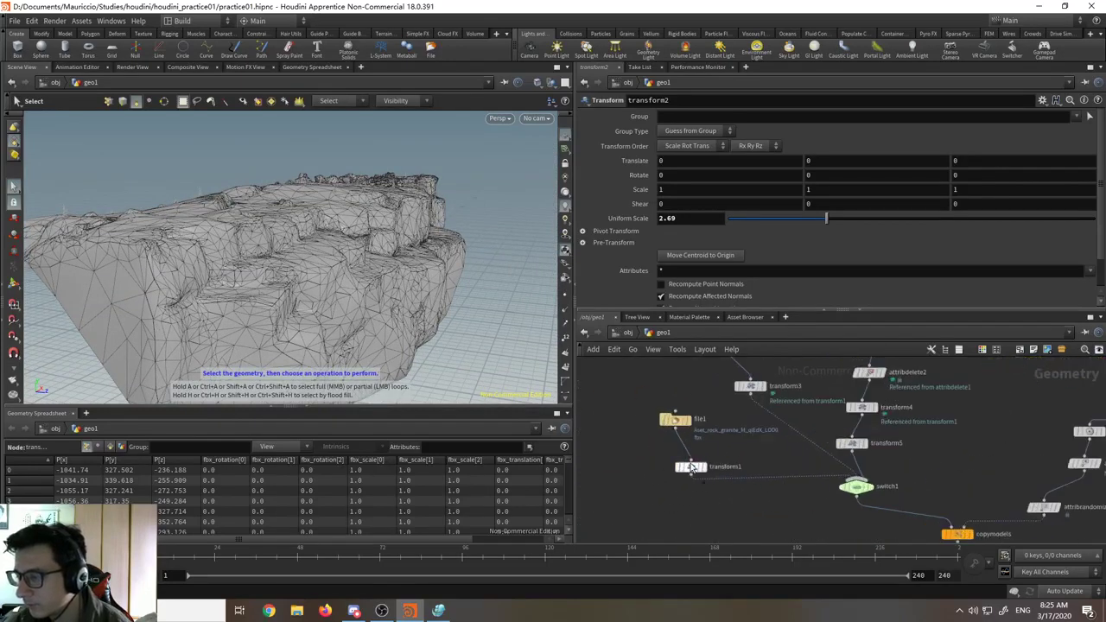
left_click(688, 466)
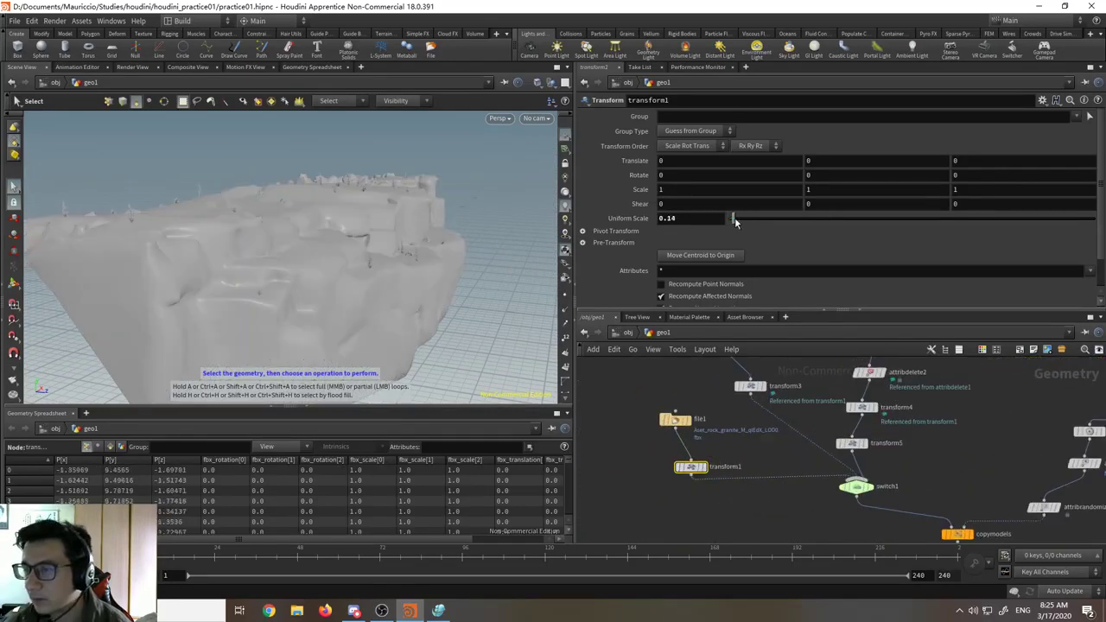
mouse_move(735, 222)
left_mouse_down()
mouse_move(754, 218)
mouse_move(740, 220)
mouse_move(753, 229)
left_mouse_up()
key("Escape")
left_click_drag(400, 294, 377, 254)
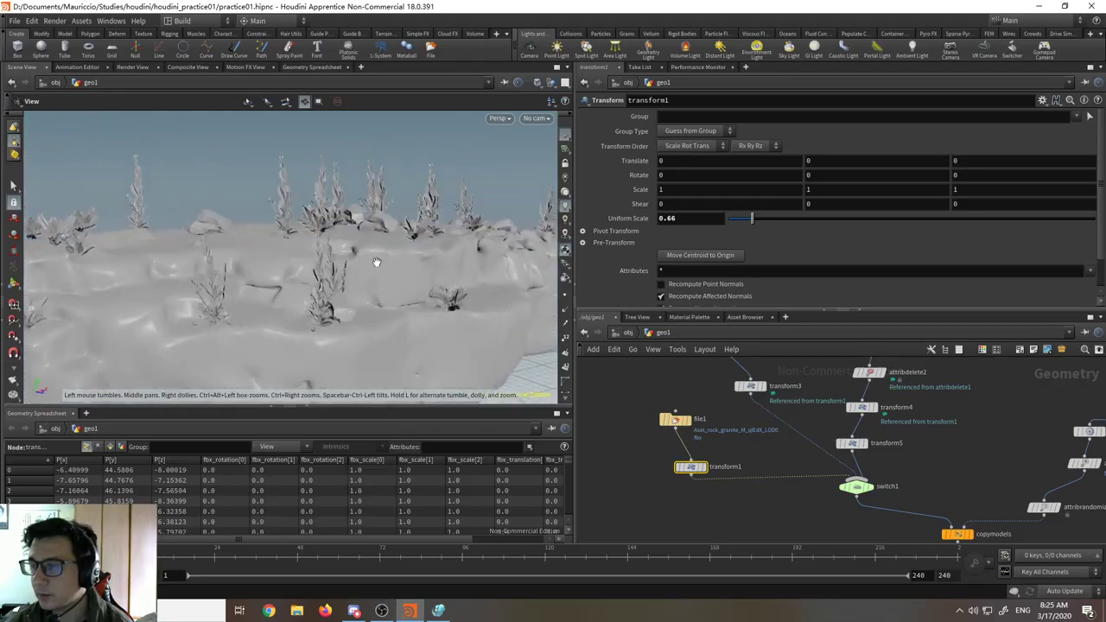
- Enlarge the viewport and examine the scattered plants and rocks along the cliff from several angles
key("s")
left_click_drag(572, 219, 867, 219)
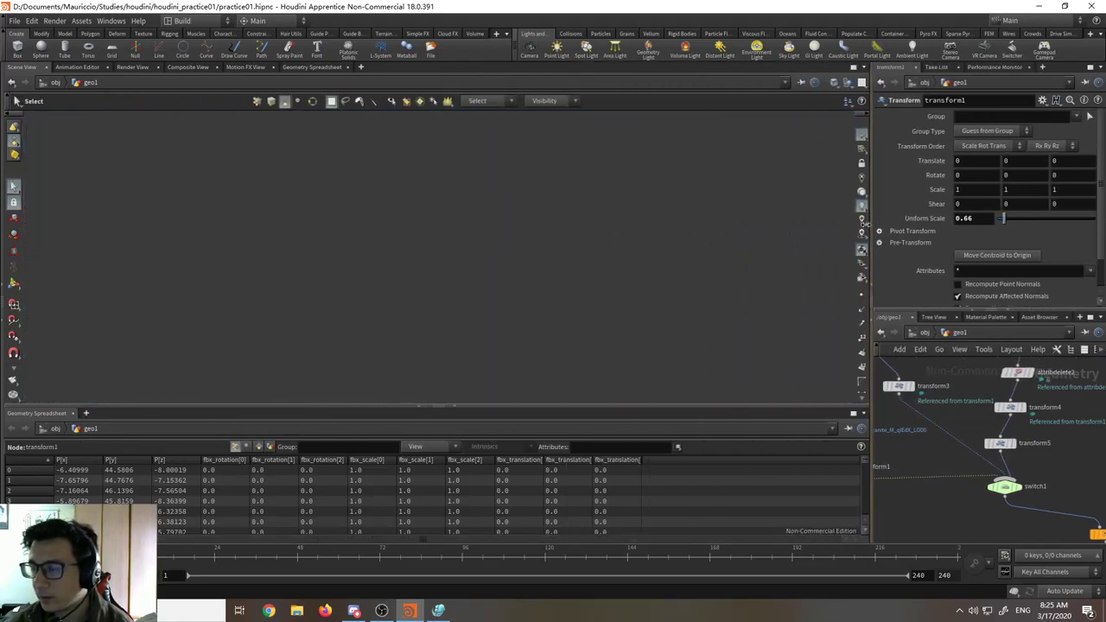
key("Escape")
left_click_drag(424, 271, 357, 170)
right_click_drag(357, 169, 415, 387, "alt")
left_click_drag(540, 368, 500, 397)
right_click_drag(499, 397, 518, 321, "alt")
left_click_drag(487, 295, 523, 298)
key("s")
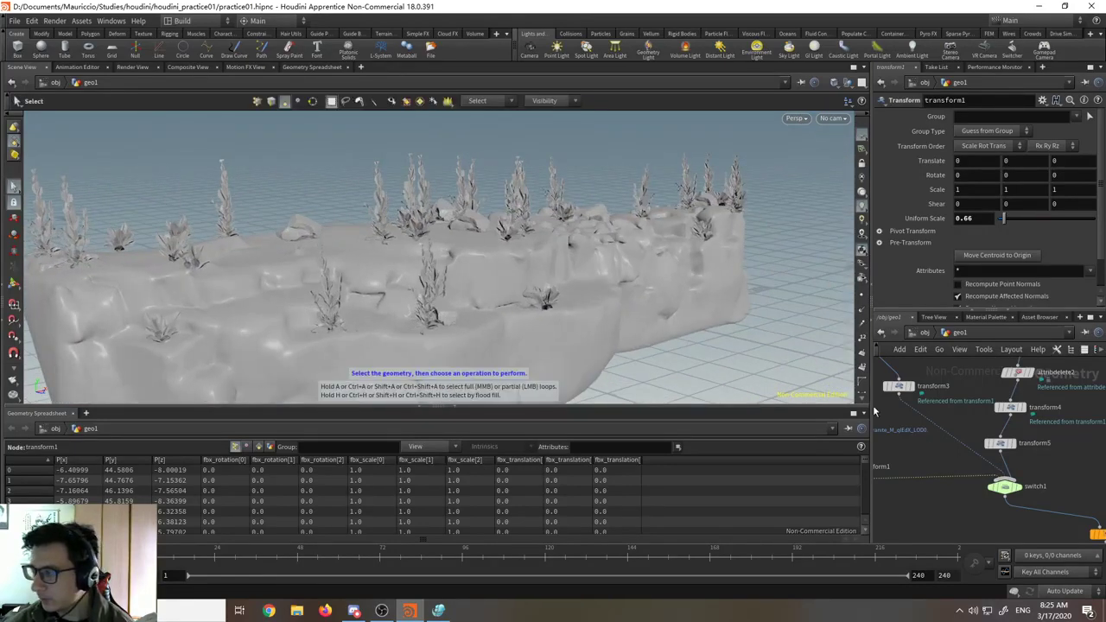
- Narrow the viewport to widen the parameter and network panes, and reposition the file1 and transform1 nodes
left_click_drag(871, 255, 470, 281)
left_click_drag(580, 407, 566, 428)
scroll(648, 472, "down", 3)
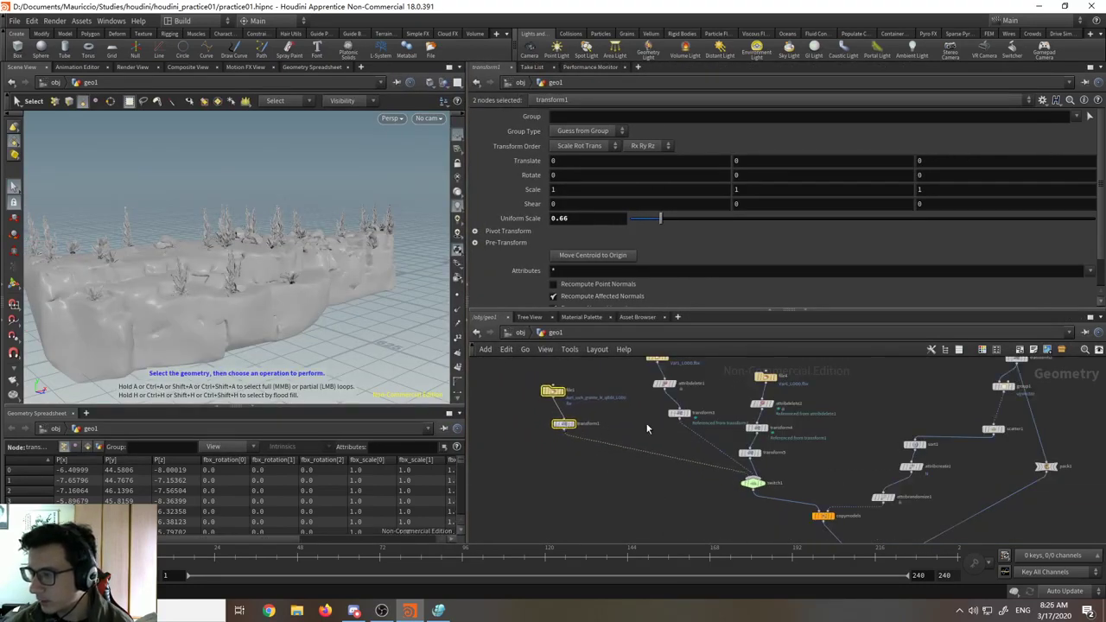
- Reposition the sort1, attribcreate1 and attribrandomize1 nodes as a tidy chain below scatter1
middle_click_drag(880, 432, 817, 444)
left_click_drag(817, 443, 844, 515)
scroll(948, 437, "up", 3)
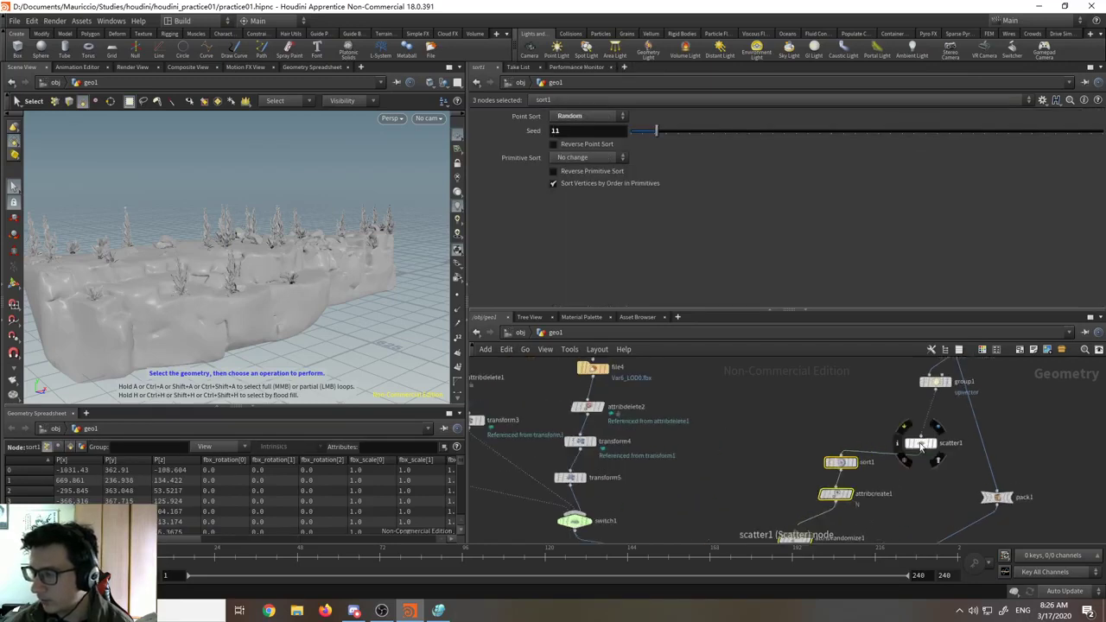
left_click_drag(920, 445, 906, 416)
middle_click_drag(905, 467, 969, 416)
scroll(911, 413, "up", 3)
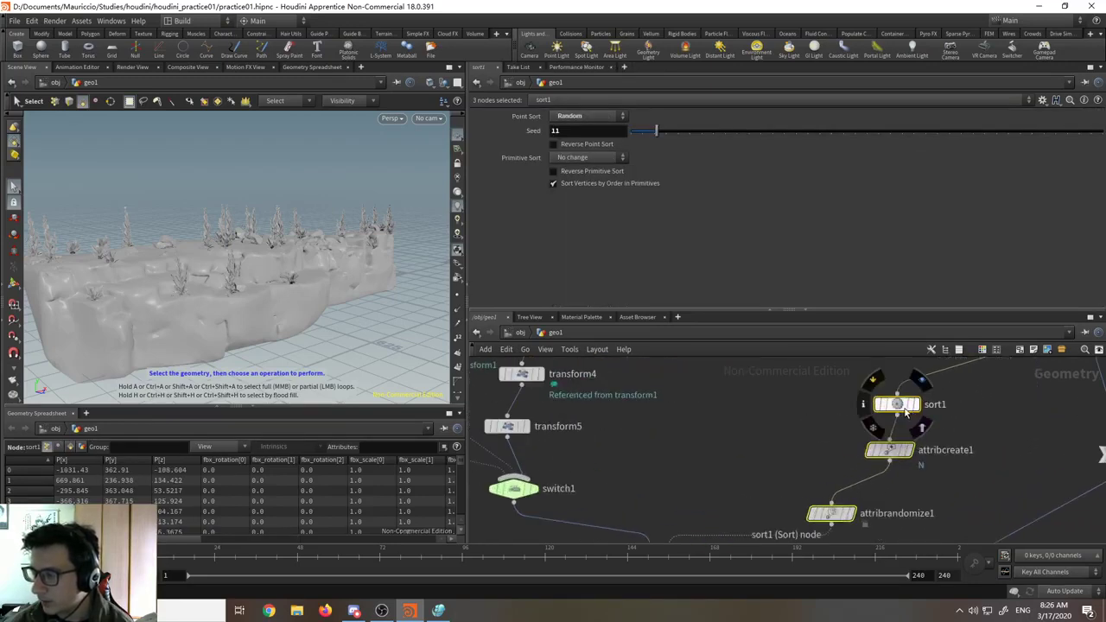
left_click(899, 408)
left_click(872, 493)
middle_click_drag(736, 422, 830, 382)
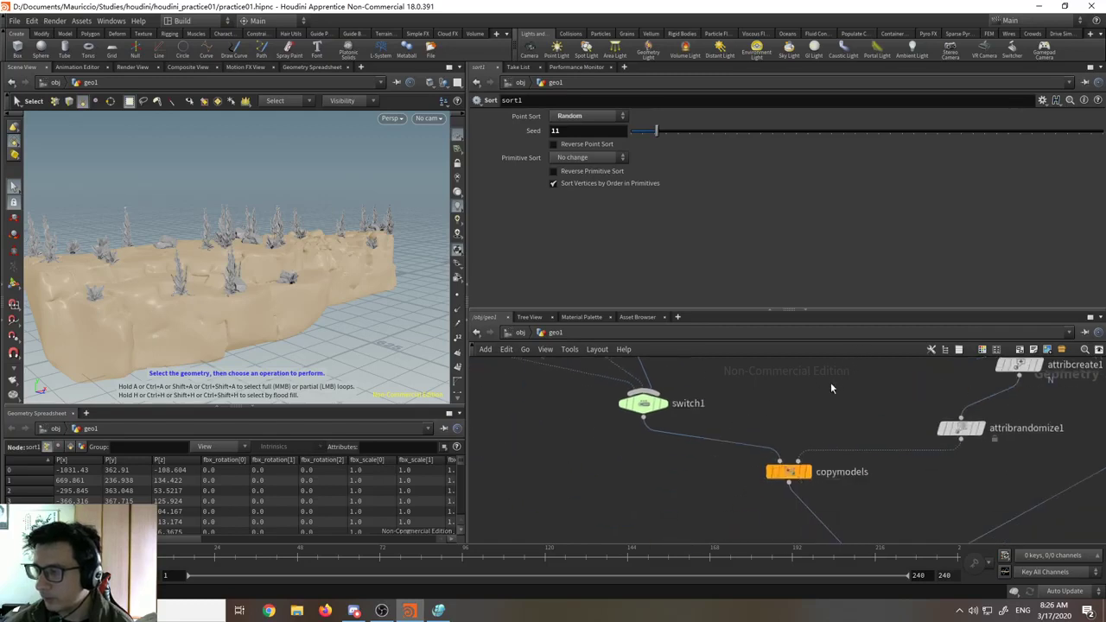
- Bring up the stamp settings of copymodels, and reposition the switch1 node away from it in the network
left_click(800, 455)
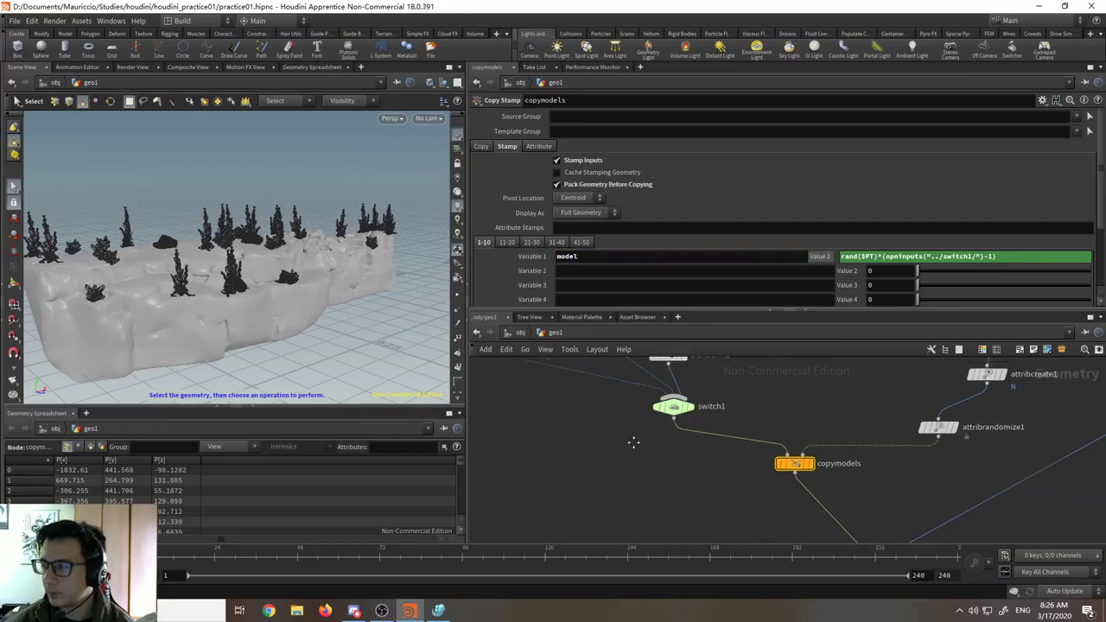
middle_click_drag(631, 444, 617, 483)
left_click_drag(656, 453, 600, 469)
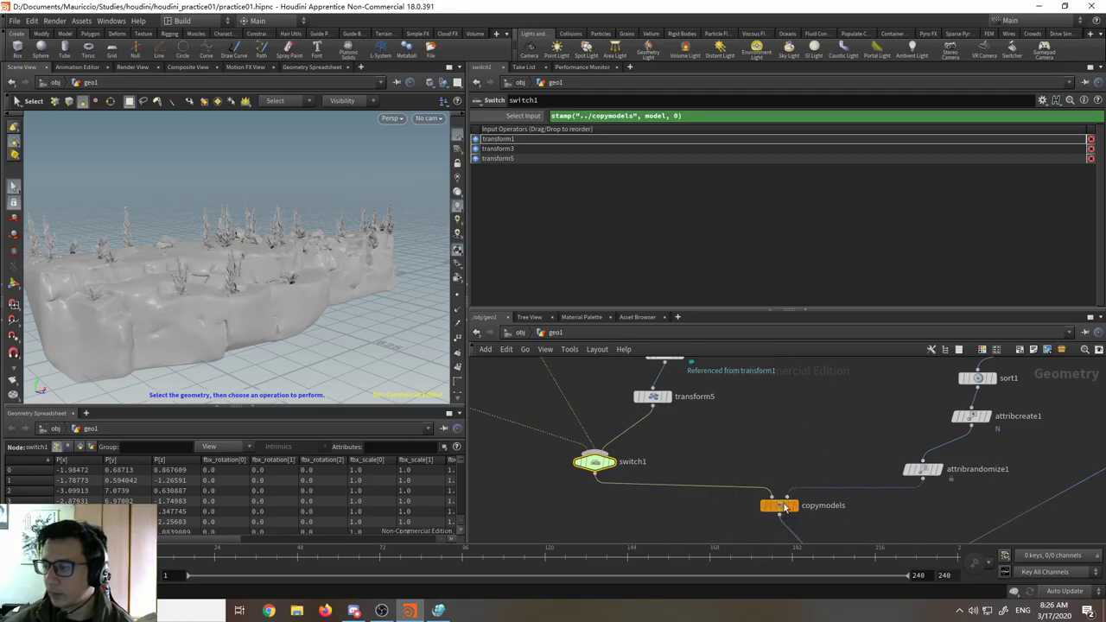
key("Escape")
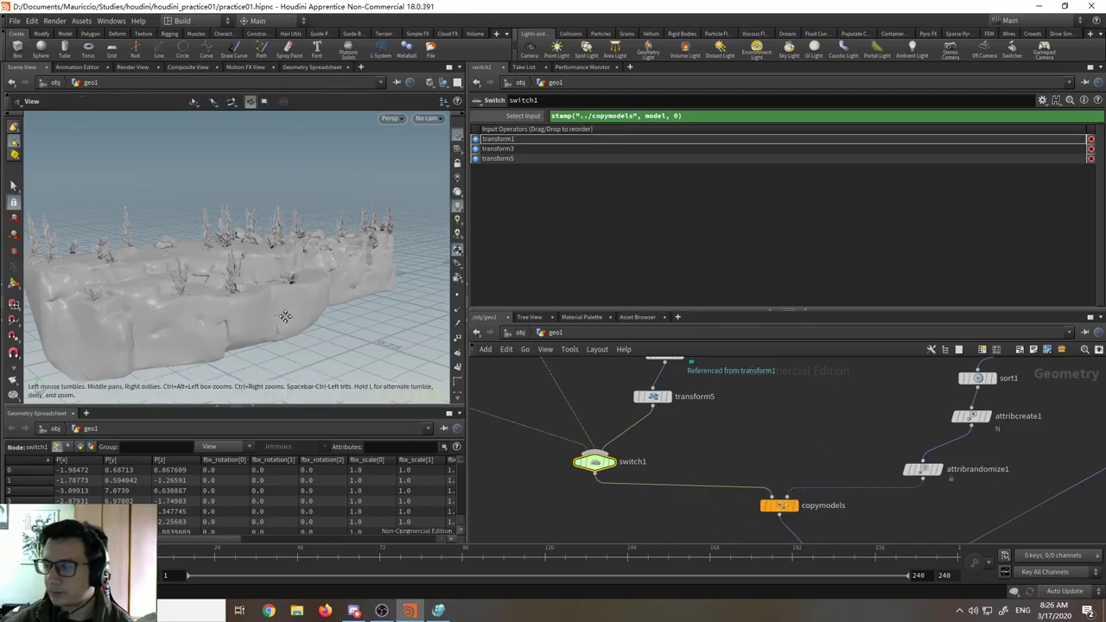
mouse_move(380, 303)
left_mouse_down()
mouse_move(362, 308)
mouse_move(362, 284)
mouse_move(350, 321)
mouse_move(371, 334)
mouse_move(370, 313)
left_mouse_up()
- Insert an Attribute Randomize node on the wire between attribcreate1 and attribrandomize1
middle_click_drag(865, 432, 736, 426)
scroll(799, 460, "up", 2)
left_click_drag(807, 467, 790, 465)
left_click_drag(847, 441, 847, 440)
key("Tab")
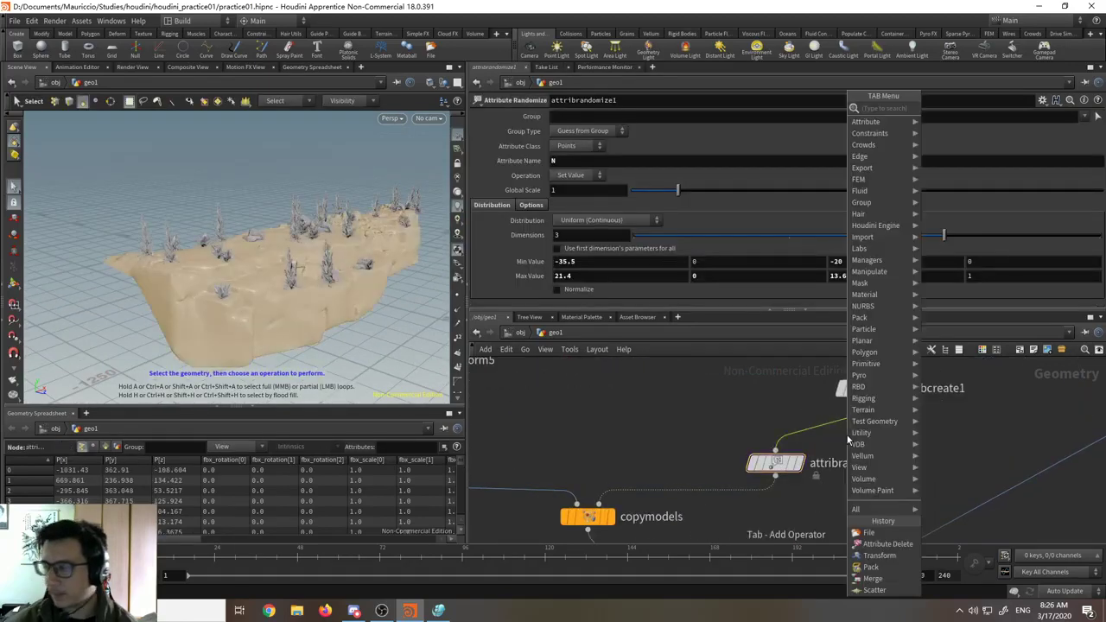
type("attri")
type("bute ra")
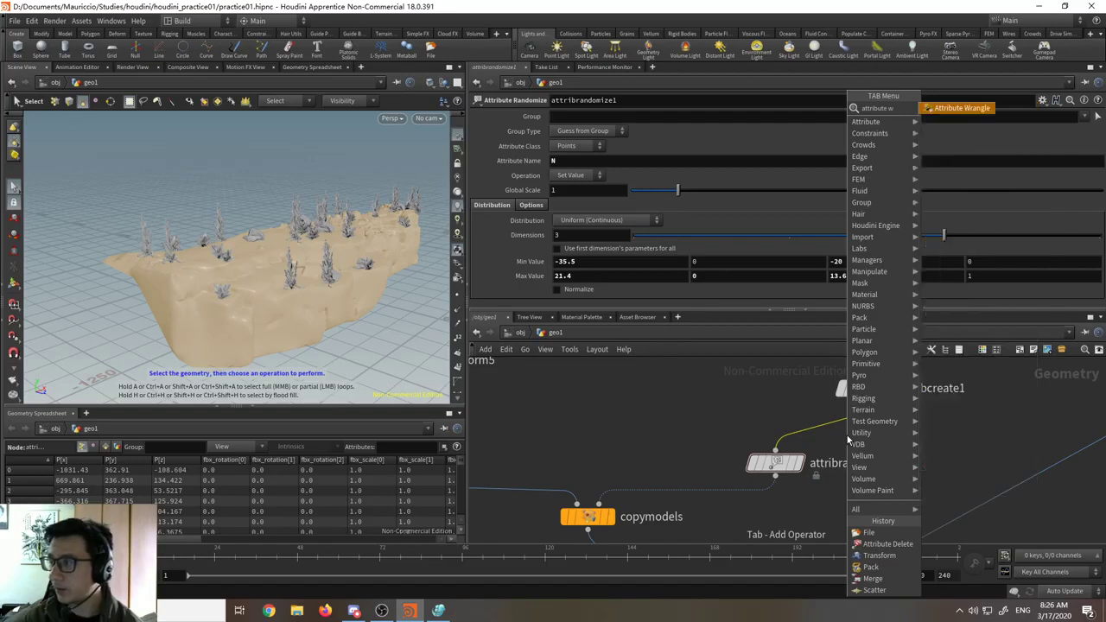
key("Return")
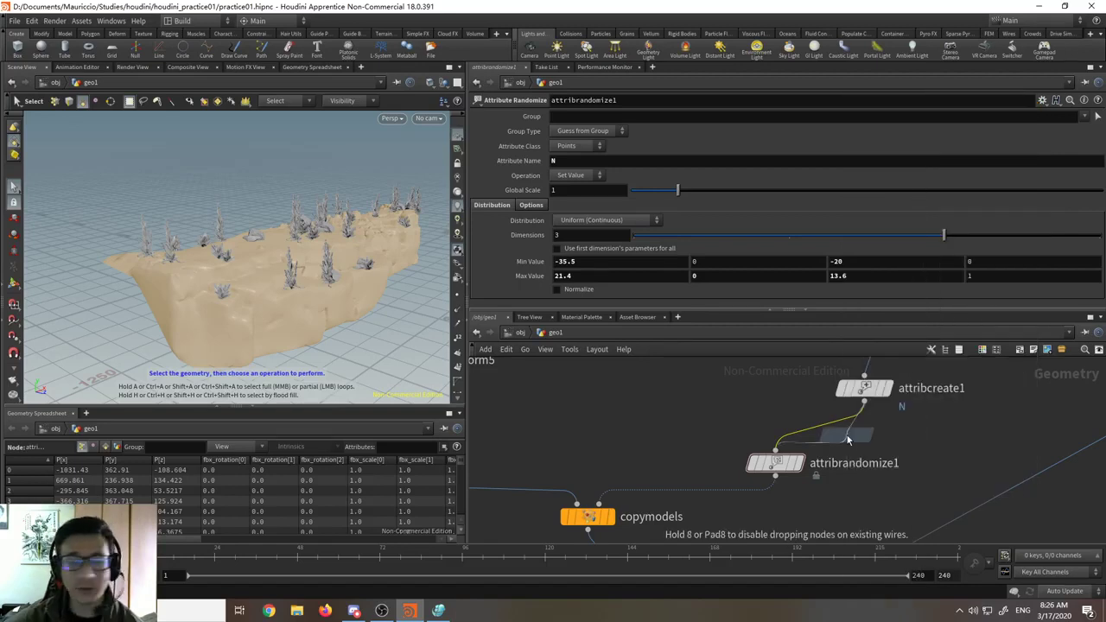
left_click(846, 448)
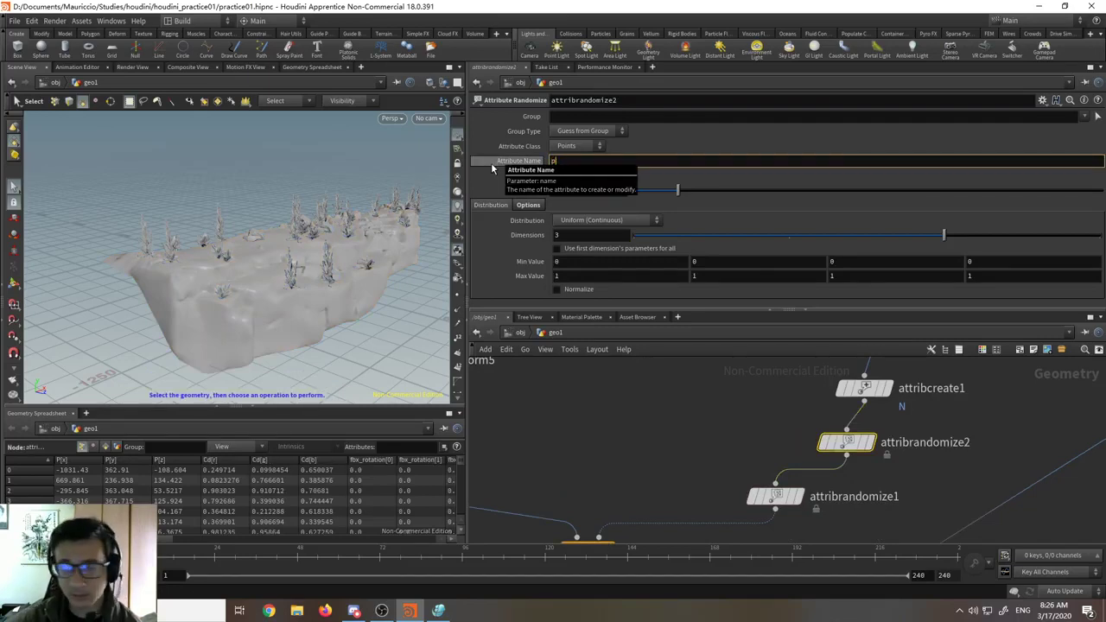
- Make attribrandomize2 randomize pscale with 1 dimension and a minimum value of 1
key("Return")
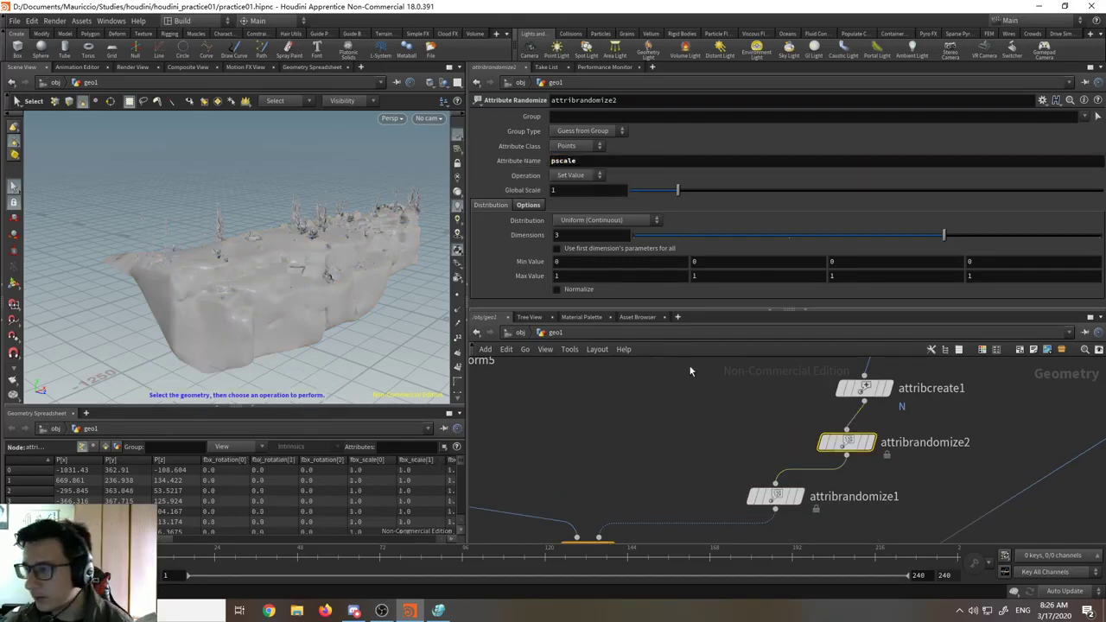
left_click(590, 222)
left_click(591, 222)
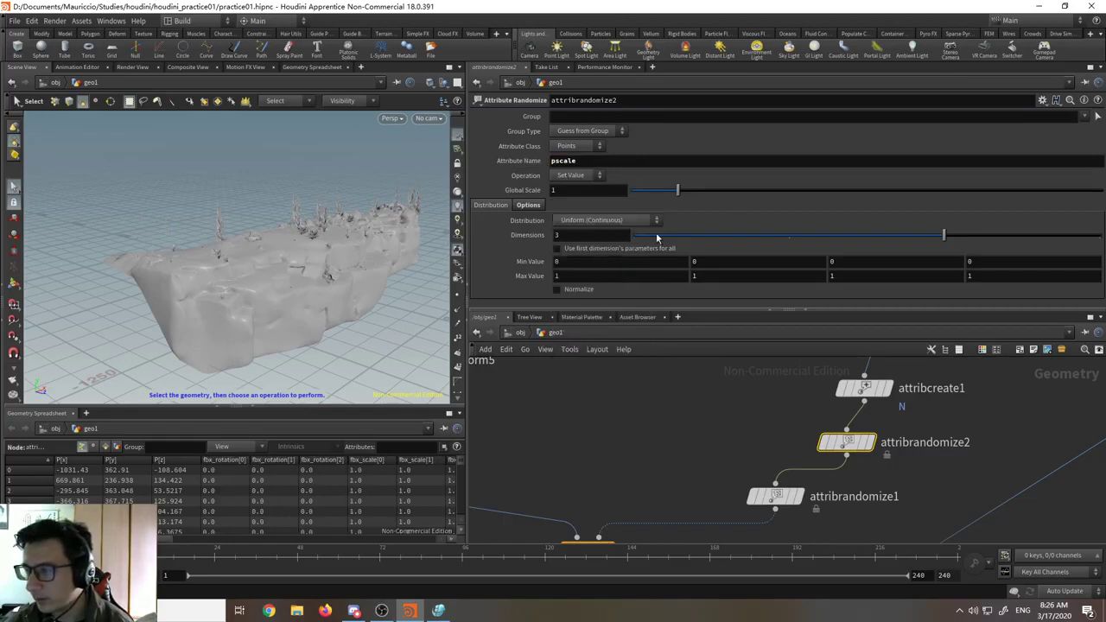
left_click(652, 236)
right_click_drag(290, 214, 325, 258, "alt")
middle_click_drag(607, 249, 665, 255)
left_click_drag(321, 245, 425, 264, "alt")
- Set attribrandomize2's pscale range to a minimum of 0.6 and a maximum of 1.7, and inspect the size variation
middle_click_drag(782, 404, 629, 430)
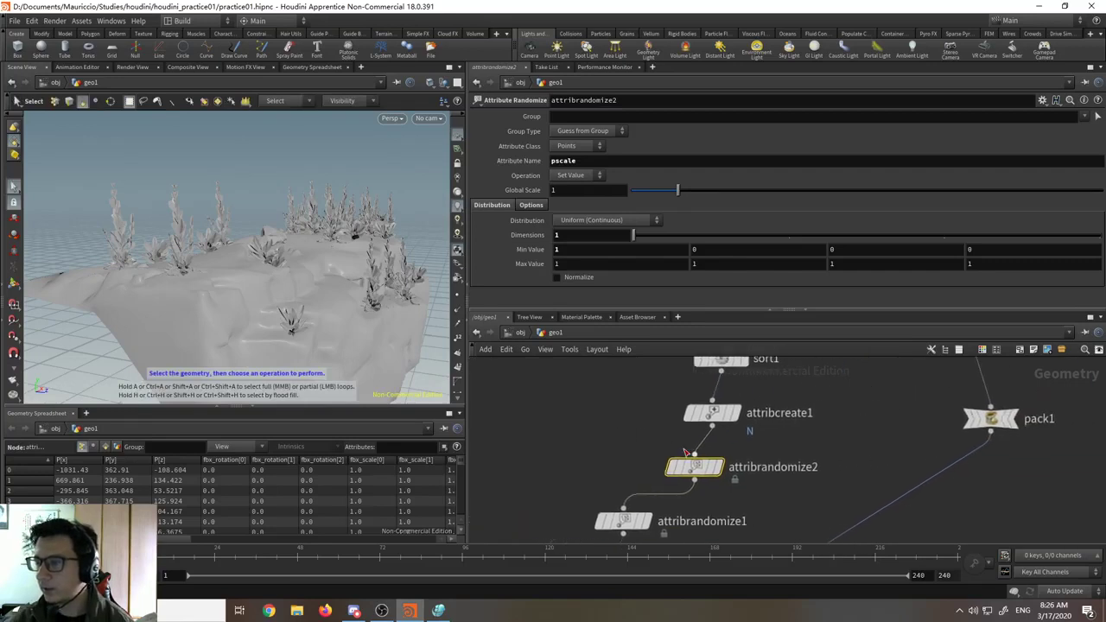
scroll(679, 452, "up", 3)
left_click_drag(709, 484, 681, 480)
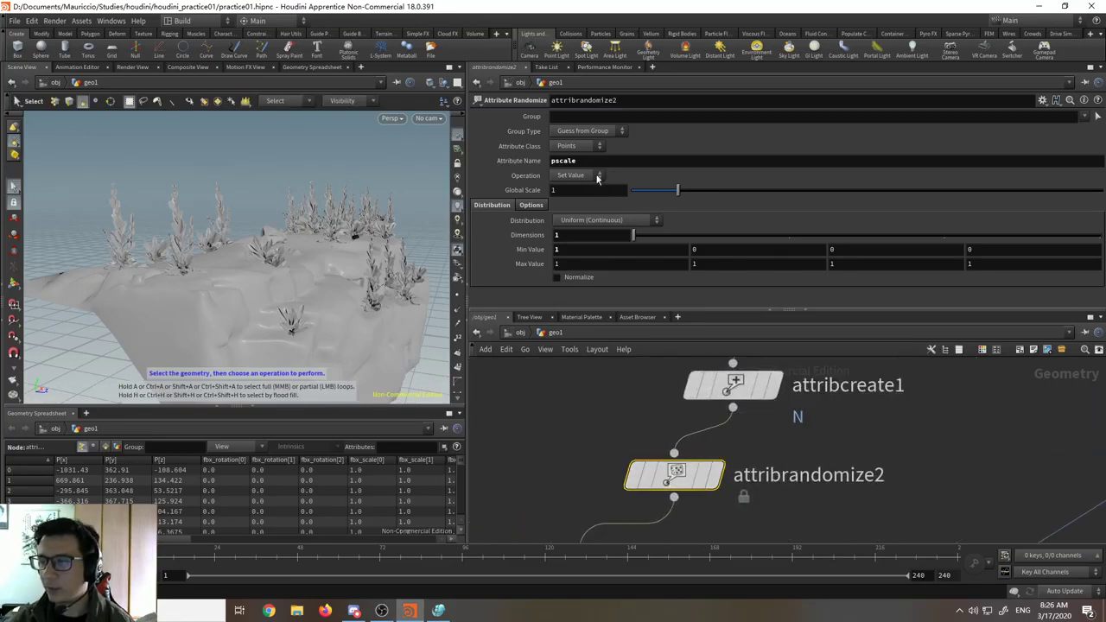
left_click(596, 162)
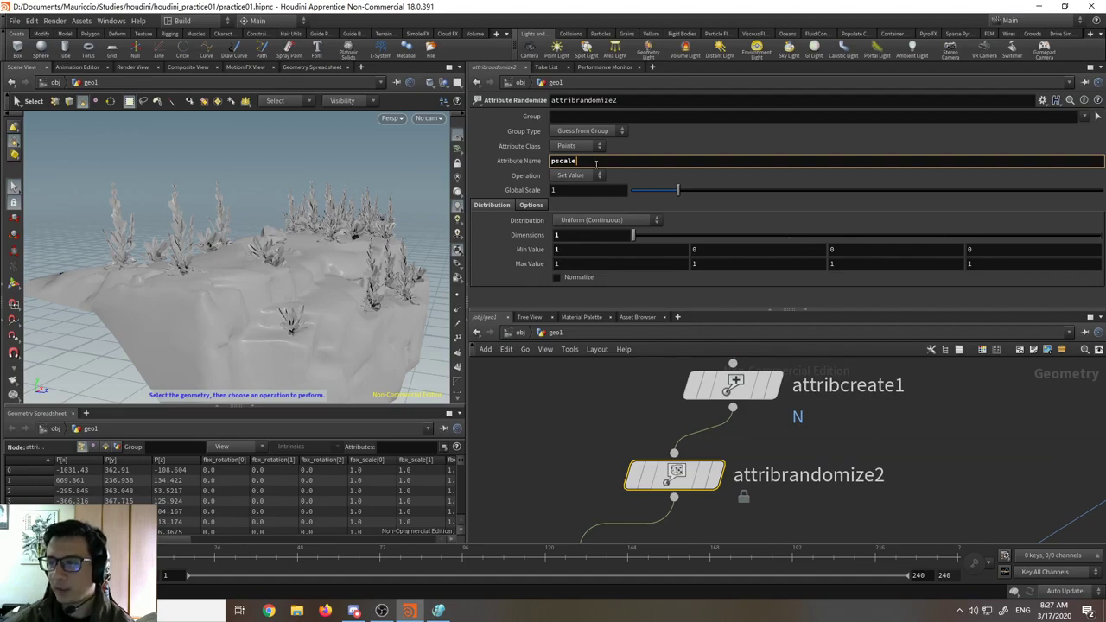
left_click_drag(713, 462, 675, 466)
middle_click_drag(570, 250, 589, 263)
key("space")
left_click_drag(369, 254, 243, 232)
scroll(609, 377, "down", 3)
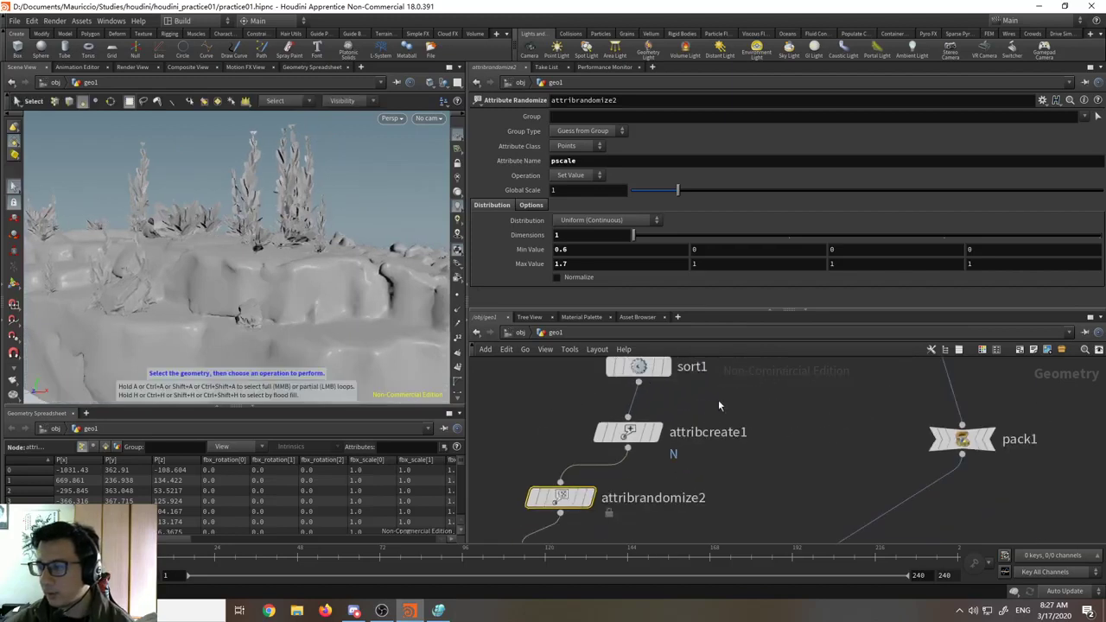
- In attribrandomize1, set the first maximum value to 151.4 and the second minimum and maximum values to -2.1 and 2.7
scroll(717, 432, "down", 3)
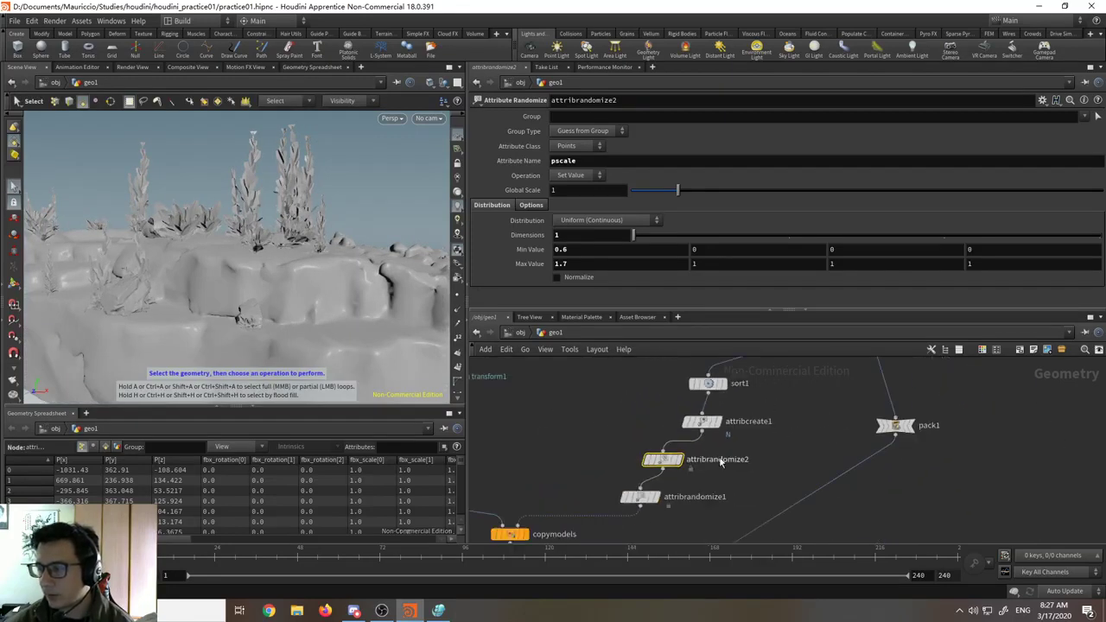
scroll(713, 444, "up", 2)
scroll(713, 444, "up", 2)
left_click(682, 453)
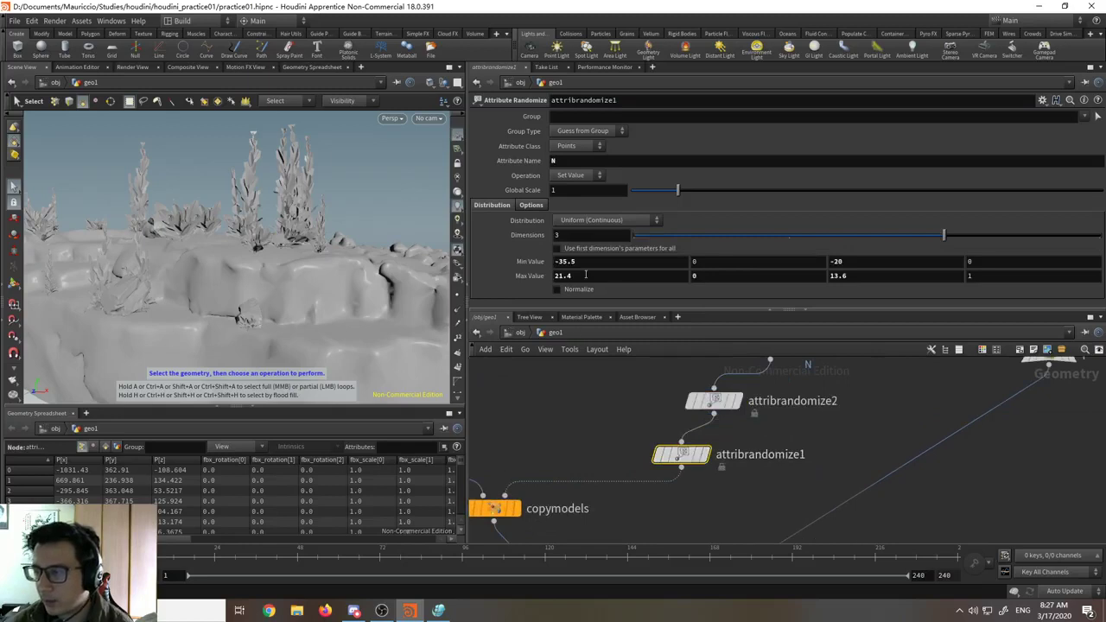
middle_click_drag(581, 275, 658, 257)
middle_click_drag(780, 274, 903, 275)
middle_click_drag(716, 259, 630, 255)
middle_click_drag(717, 262, 714, 262)
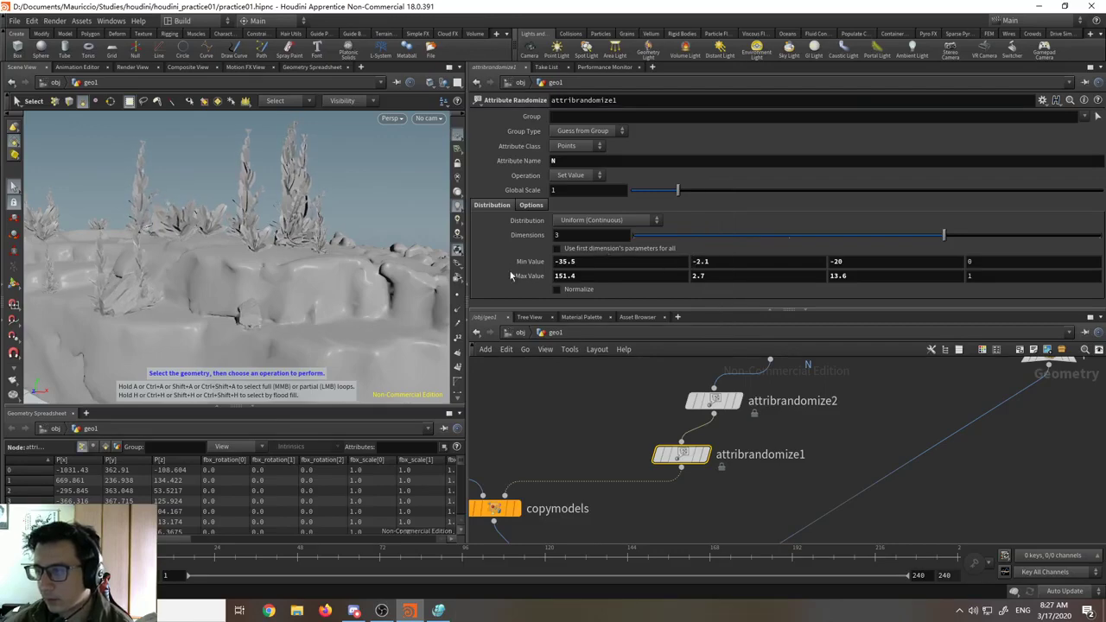
left_click_drag(240, 289, 321, 308, "alt")
- Set the cliff's uniform scale in transform2 to 3
scroll(918, 397, "down", 3)
middle_click_drag(917, 398, 844, 467)
scroll(943, 392, "down", 1)
scroll(803, 421, "up", 2)
left_click(789, 417)
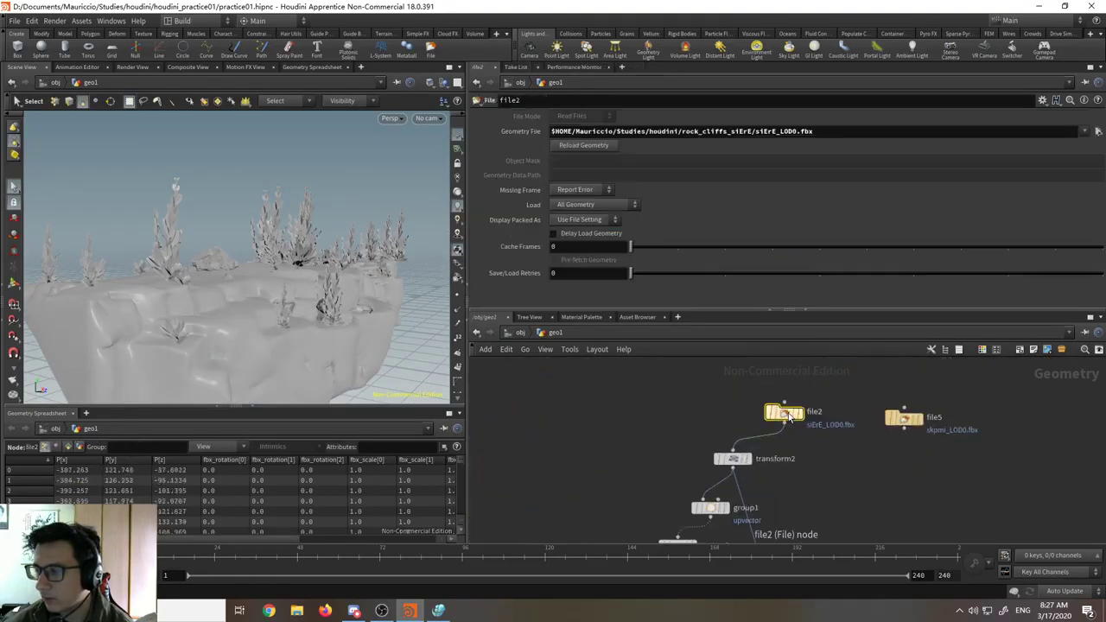
scroll(889, 506, "down", 4)
middle_click_drag(887, 507, 896, 458)
scroll(844, 432, "up", 4)
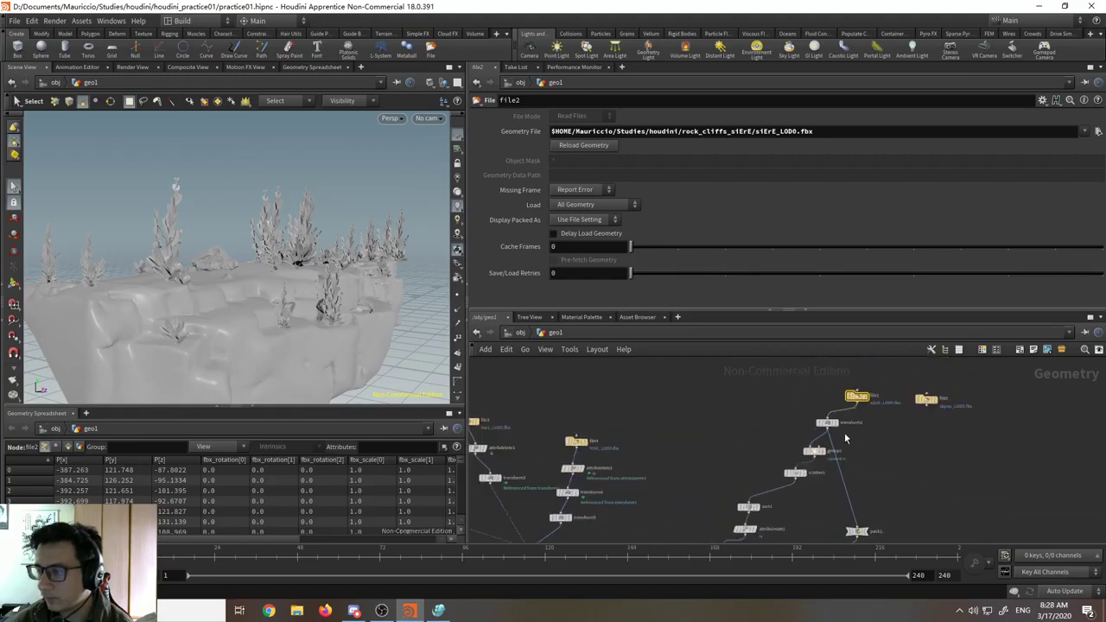
left_click(814, 417)
left_click_drag(754, 218, 768, 217)
- Select merge1 and examine the scattered plants and rocks on the rescaled cliff
middle_click_drag(592, 430, 684, 398)
scroll(685, 398, "down", 3)
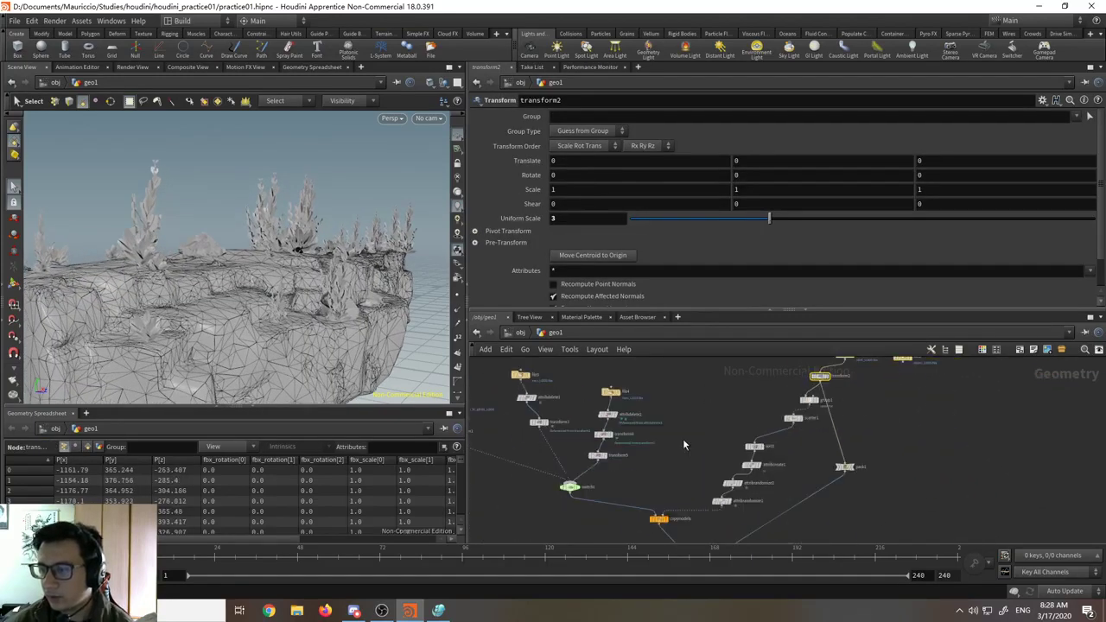
scroll(747, 483, "up", 6)
scroll(745, 461, "up", 2)
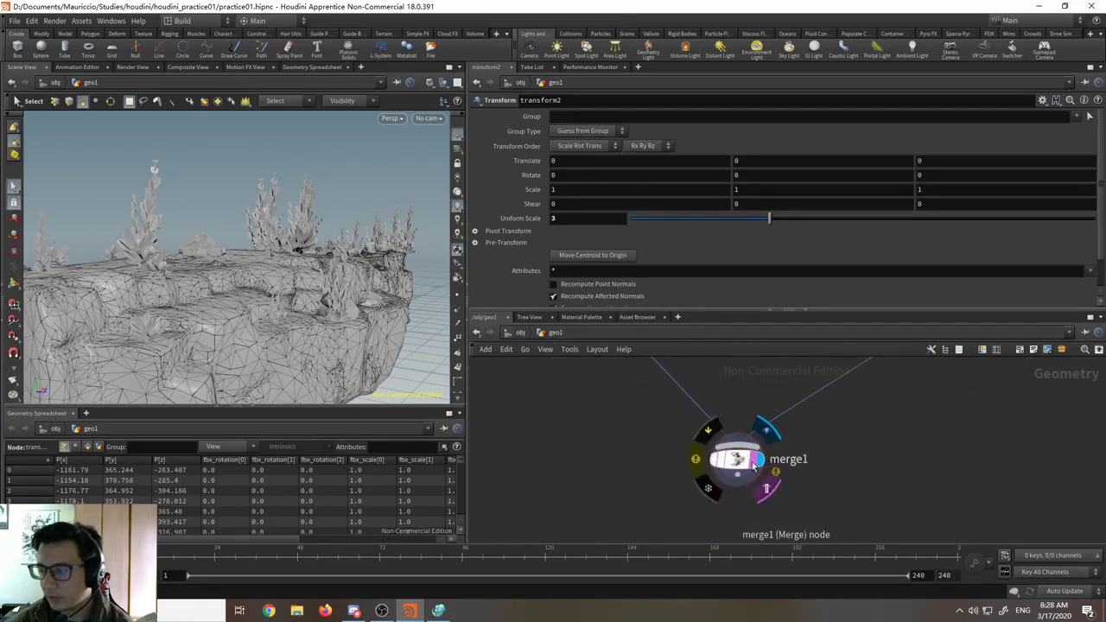
left_click(753, 466)
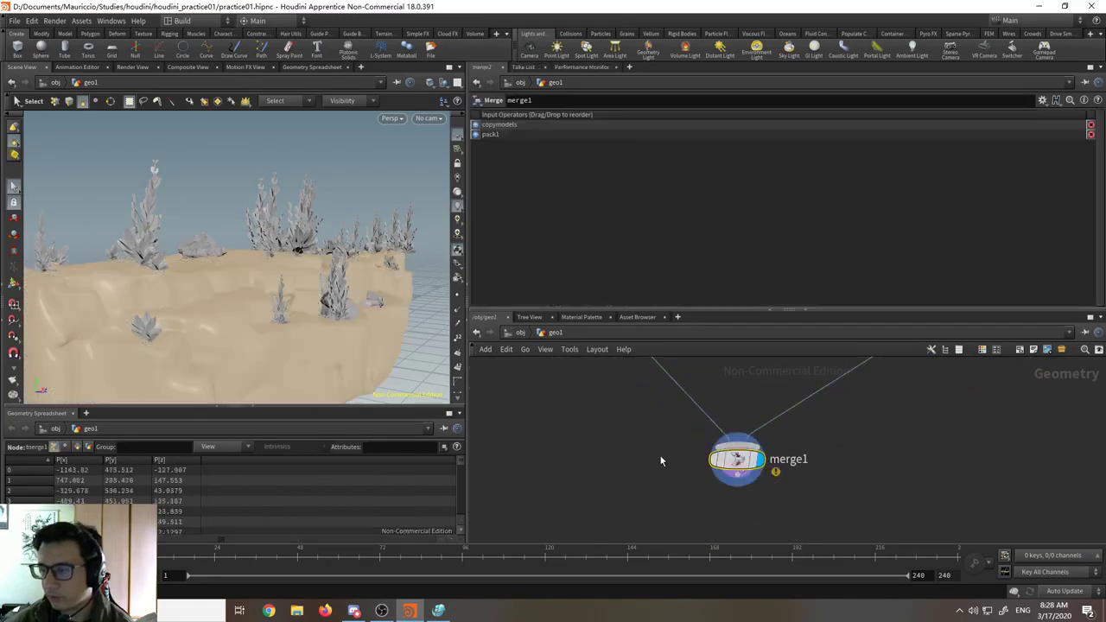
left_click_drag(328, 295, 355, 300, "alt")
left_click(369, 176)
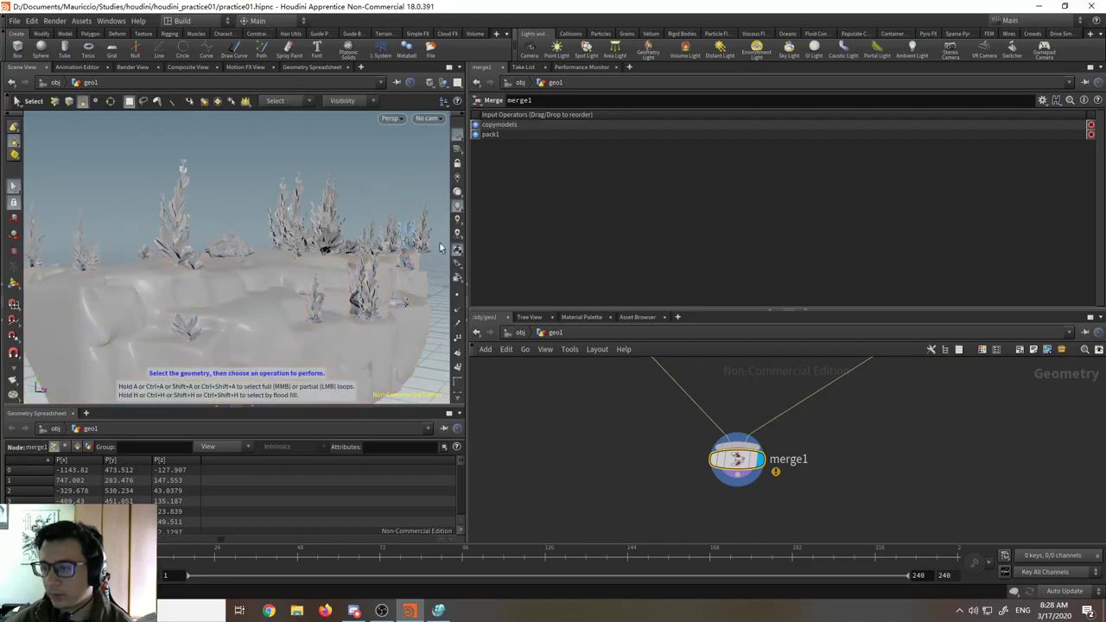
- Line up the file3, attribdelete1 and transform3 nodes in a tidy vertical branch above switch1
middle_click_drag(601, 415, 645, 435)
right_click_drag(645, 435, 608, 441)
middle_click_drag(608, 441, 623, 520)
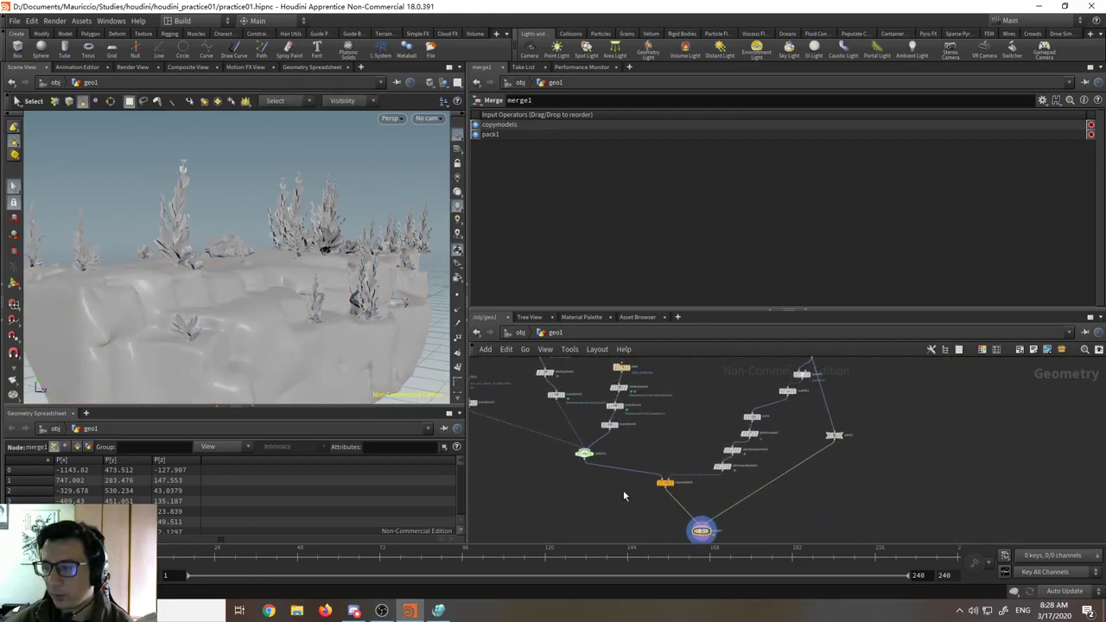
middle_click_drag(567, 468, 603, 532)
scroll(574, 510, "up", 3)
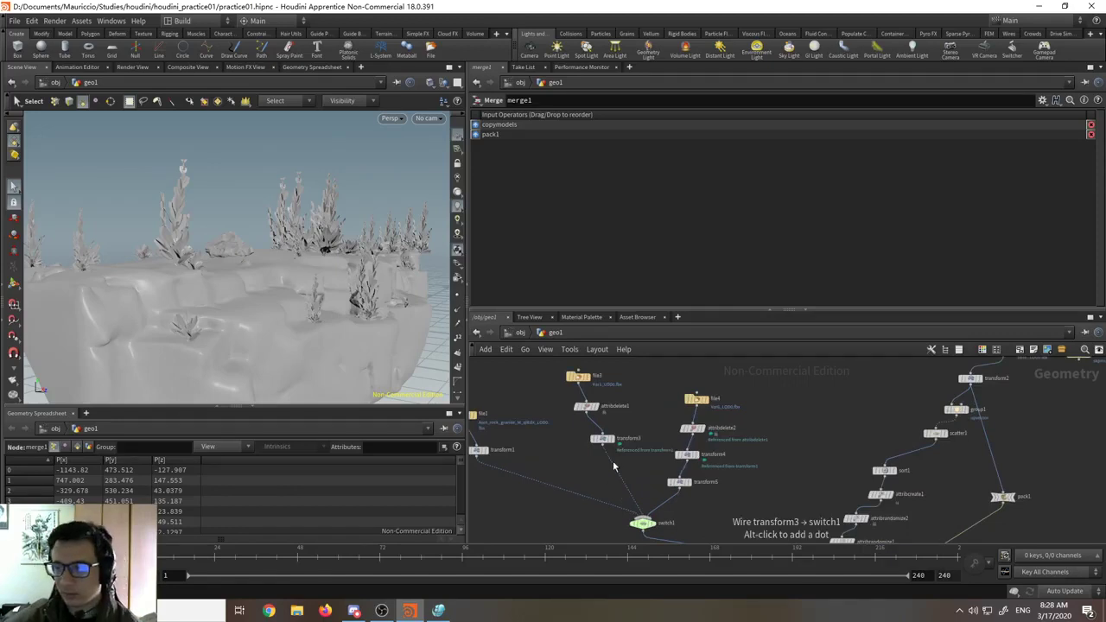
scroll(612, 460, "up", 3)
middle_click_drag(579, 446, 648, 474)
scroll(669, 470, "down", 2)
left_click_drag(671, 469, 641, 482)
left_click_drag(659, 427, 640, 453)
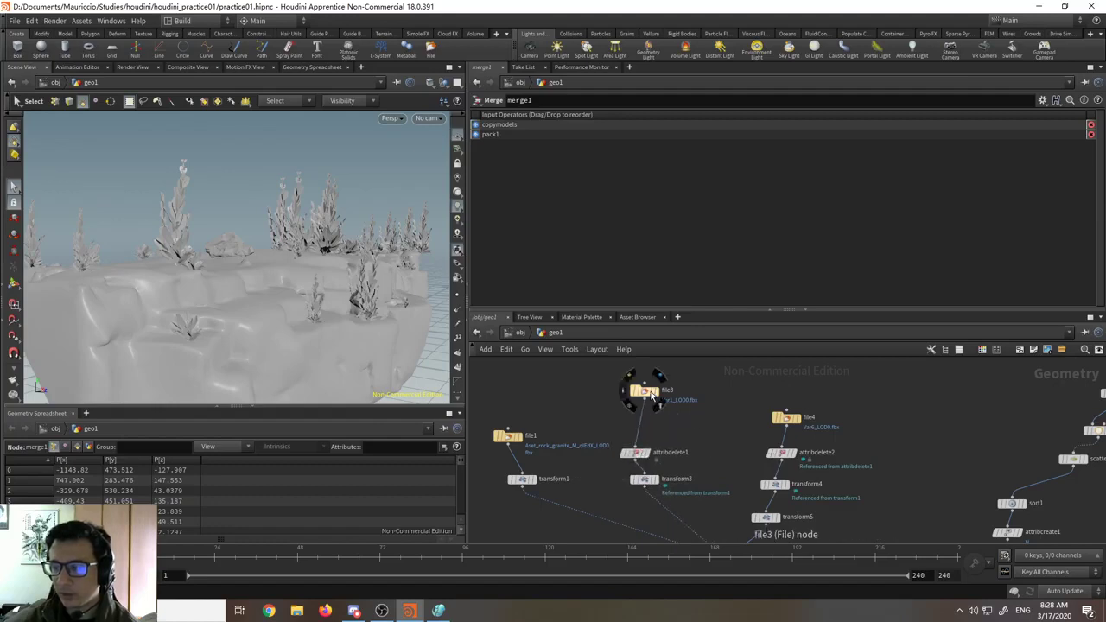
mouse_move(650, 395)
left_mouse_down()
mouse_move(646, 425)
mouse_move(640, 410)
left_mouse_up()
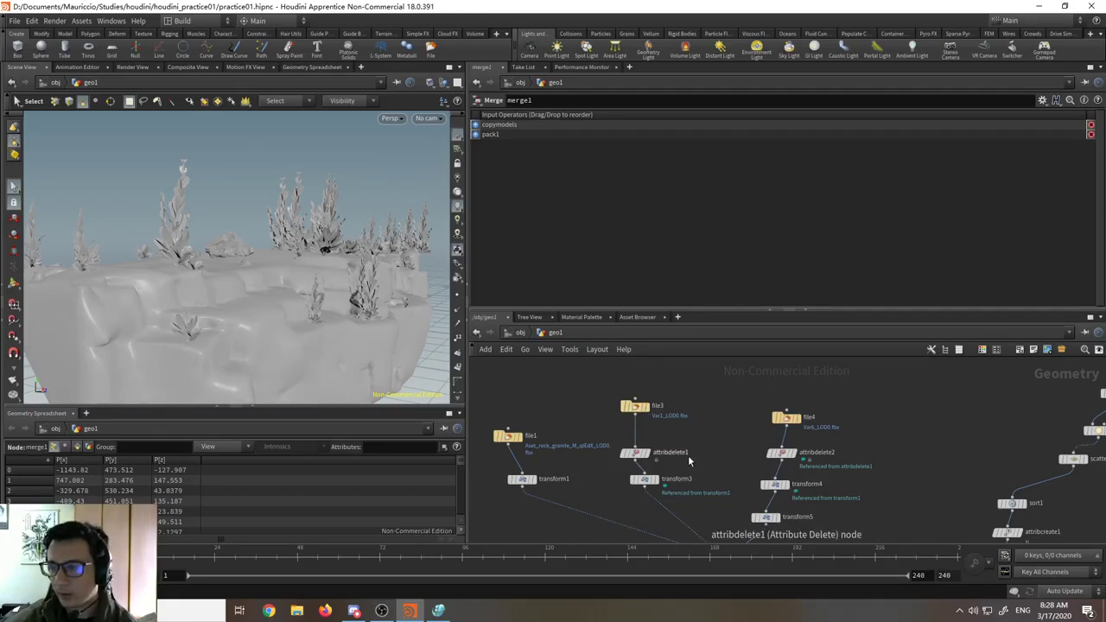
- Test scatter1's Force Total Count at 1, inspect the cliff, and settle on a count of 51
middle_click_drag(895, 454, 804, 412)
left_click(980, 418)
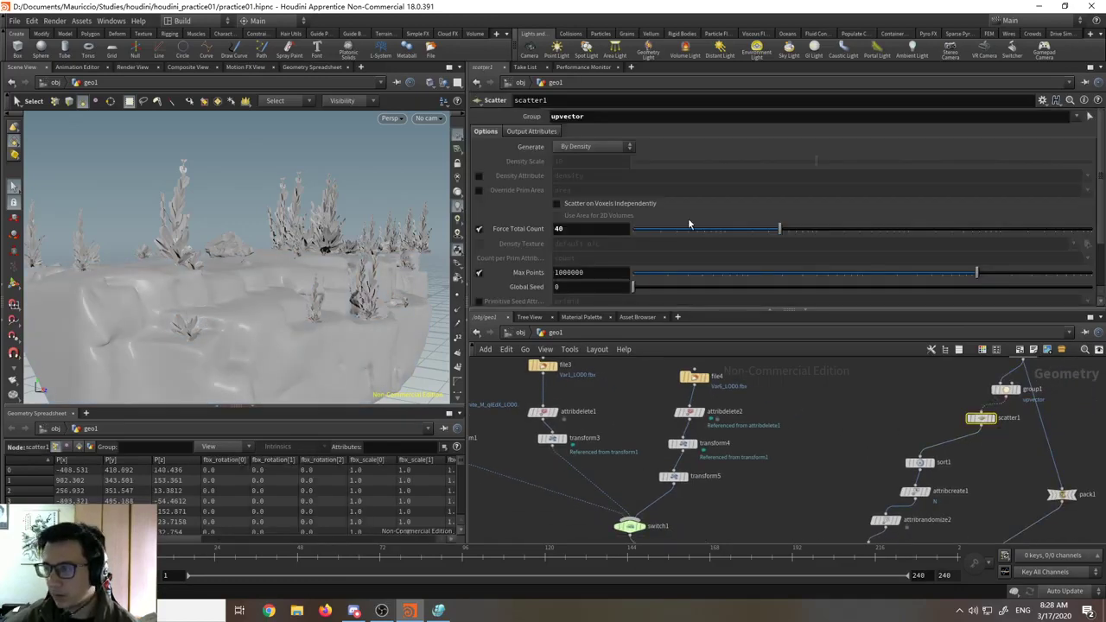
left_click_drag(764, 233, 605, 241)
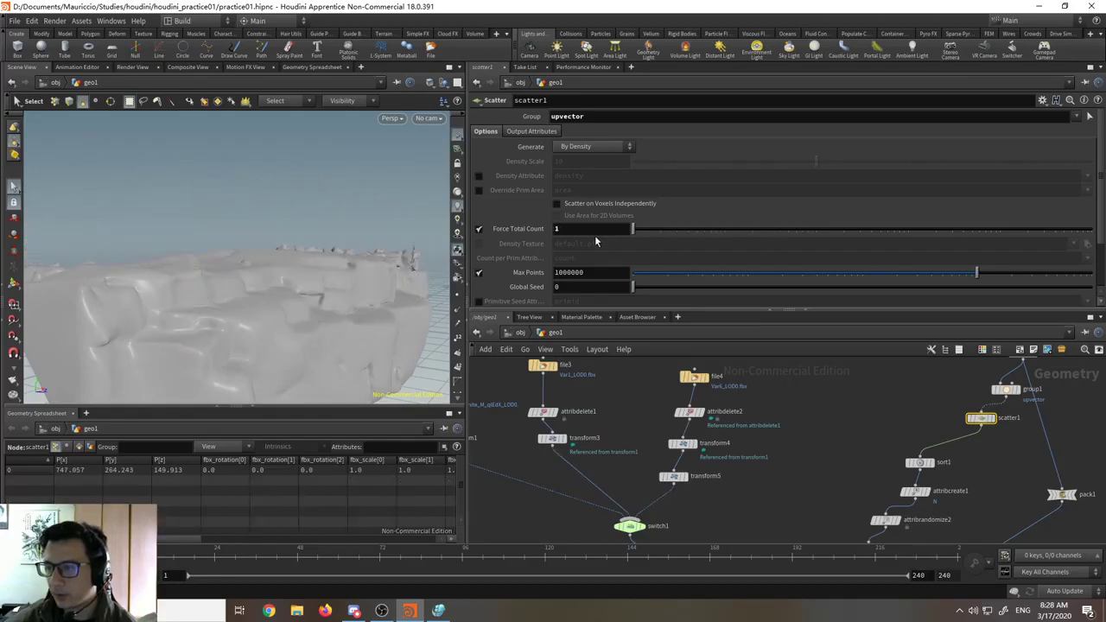
left_click_drag(594, 242, 632, 240)
left_click_drag(325, 274, 385, 293, "alt")
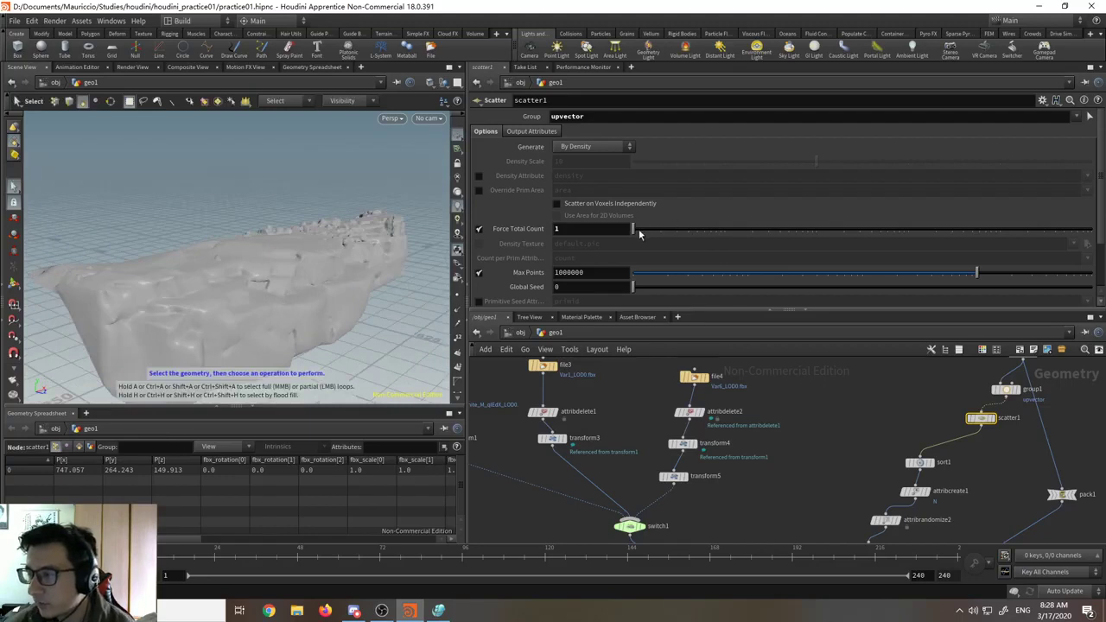
left_click_drag(640, 233, 895, 231)
left_click_drag(765, 241, 790, 240)
scroll(670, 397, "down", 2)
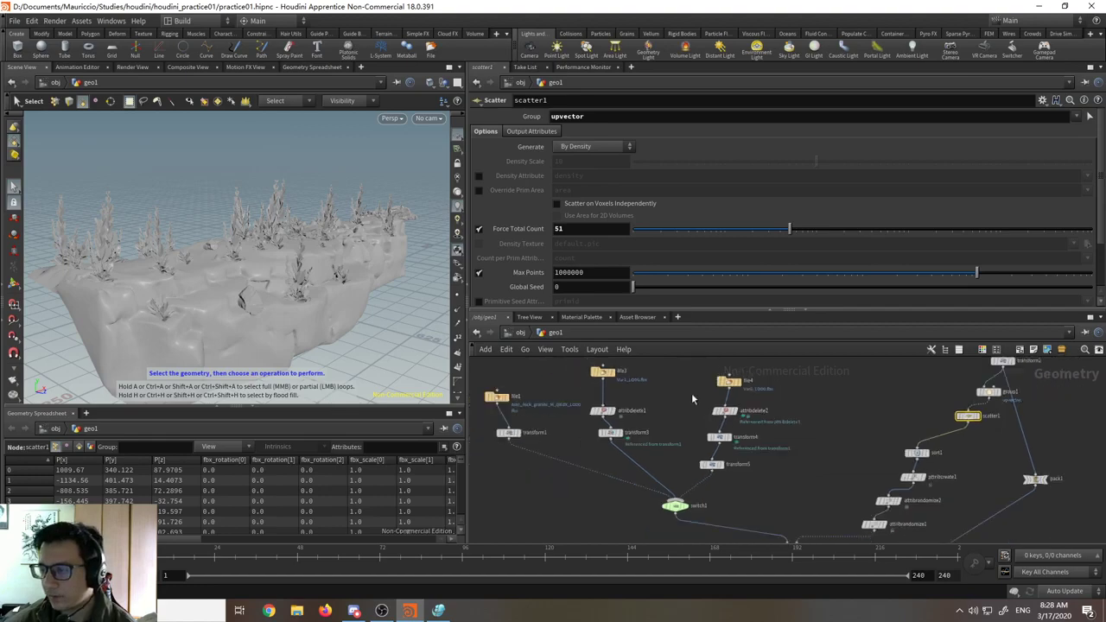
- Shift the file4 branch and the file3, attribdelete1 and transform3 nodes slightly upward above switch1
middle_click_drag(678, 420, 684, 450)
left_click_drag(688, 398, 718, 476)
left_click_drag(596, 391, 617, 461)
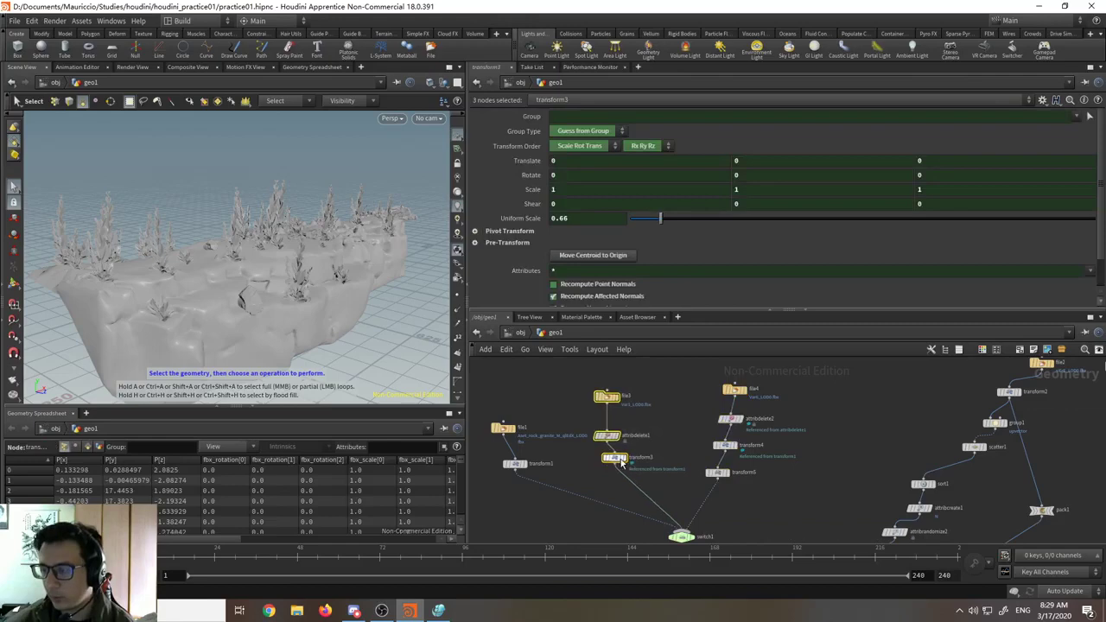
left_click_drag(256, 311, 432, 329, "alt")
left_click(820, 401)
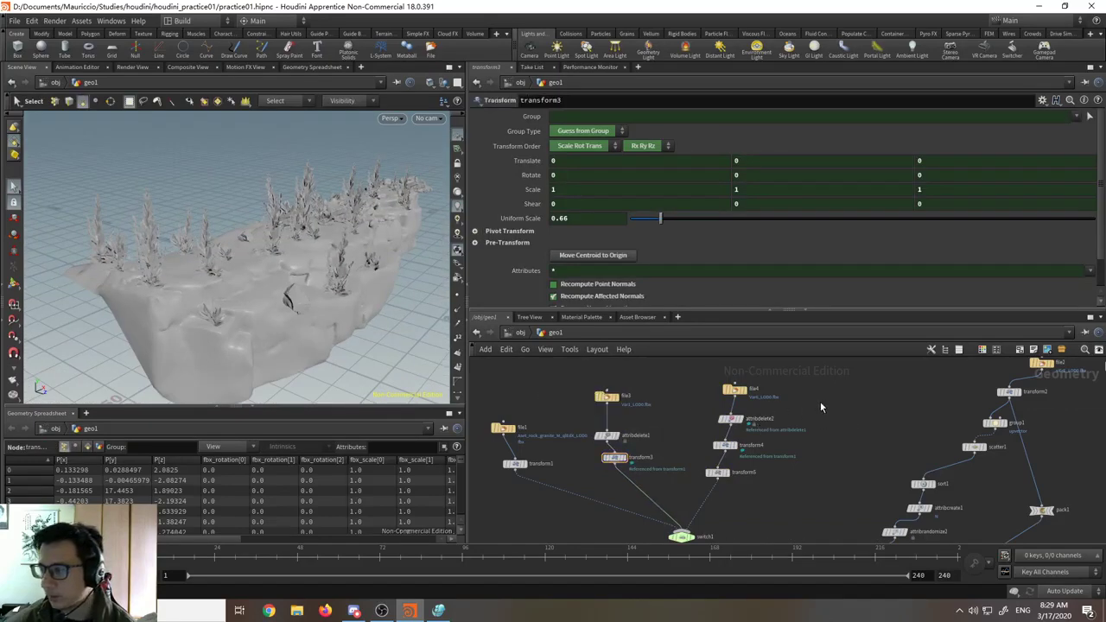
- Set the Spread Angle of the upvector group in group1 to 21.2
left_click_drag(337, 363, 279, 323, "alt")
left_click(457, 221)
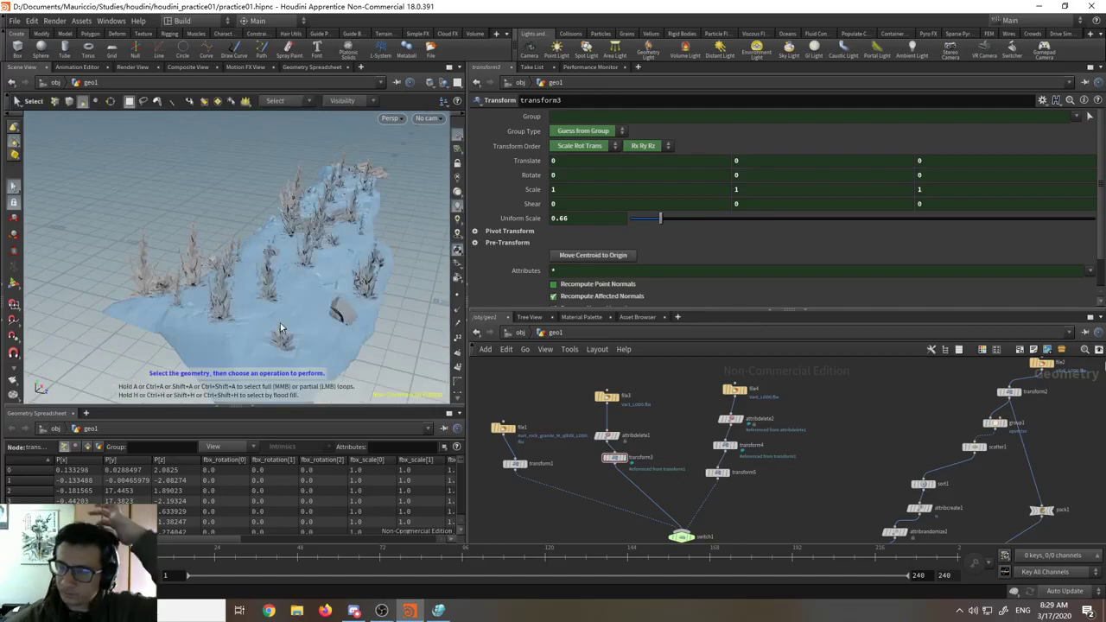
middle_click_drag(886, 443, 795, 446)
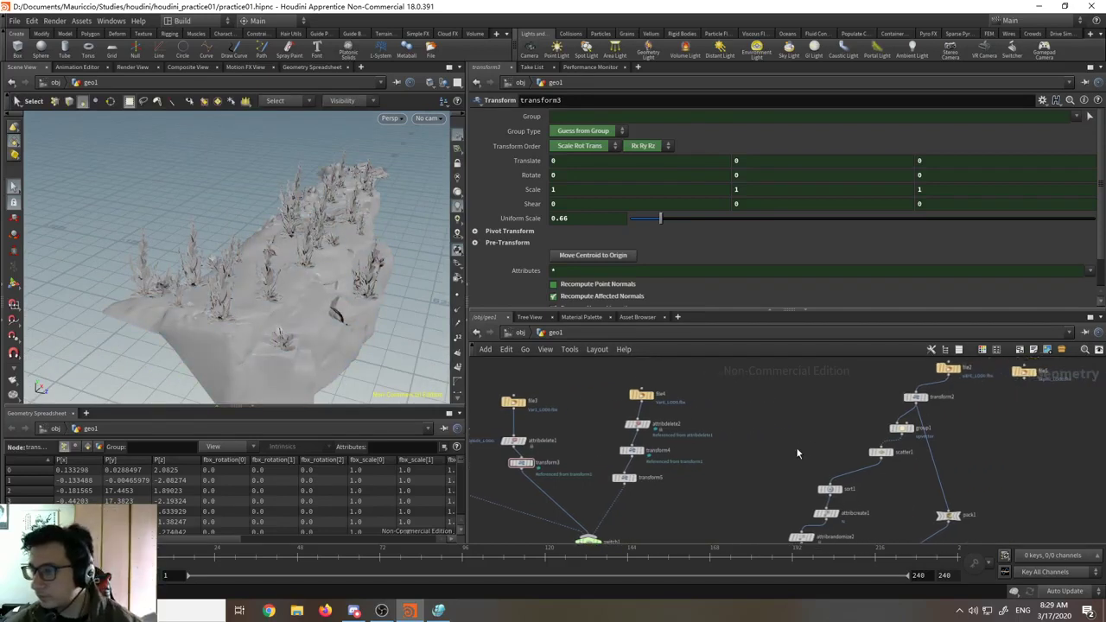
left_click(901, 428)
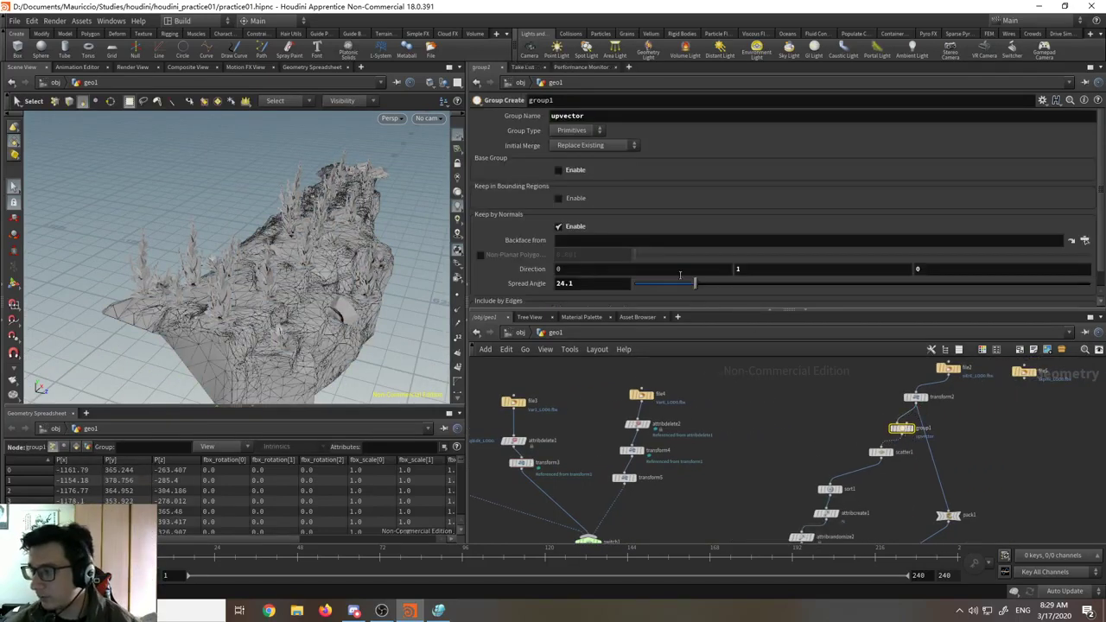
scroll(694, 266, "down", 1)
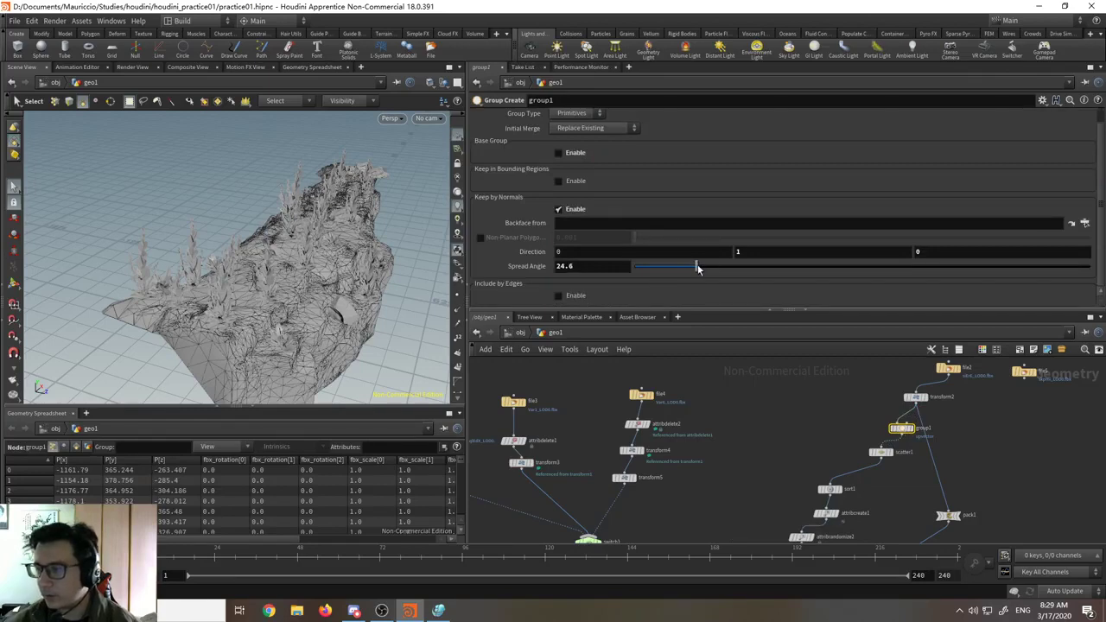
mouse_move(698, 269)
left_mouse_down()
mouse_move(718, 272)
mouse_move(661, 273)
mouse_move(718, 273)
mouse_move(669, 275)
mouse_move(689, 276)
left_mouse_up()
- Select merge1, check its node information, and inspect the plants and rocks on the cliff
left_click_drag(372, 298, 326, 211, "alt")
scroll(750, 443, "up", 3)
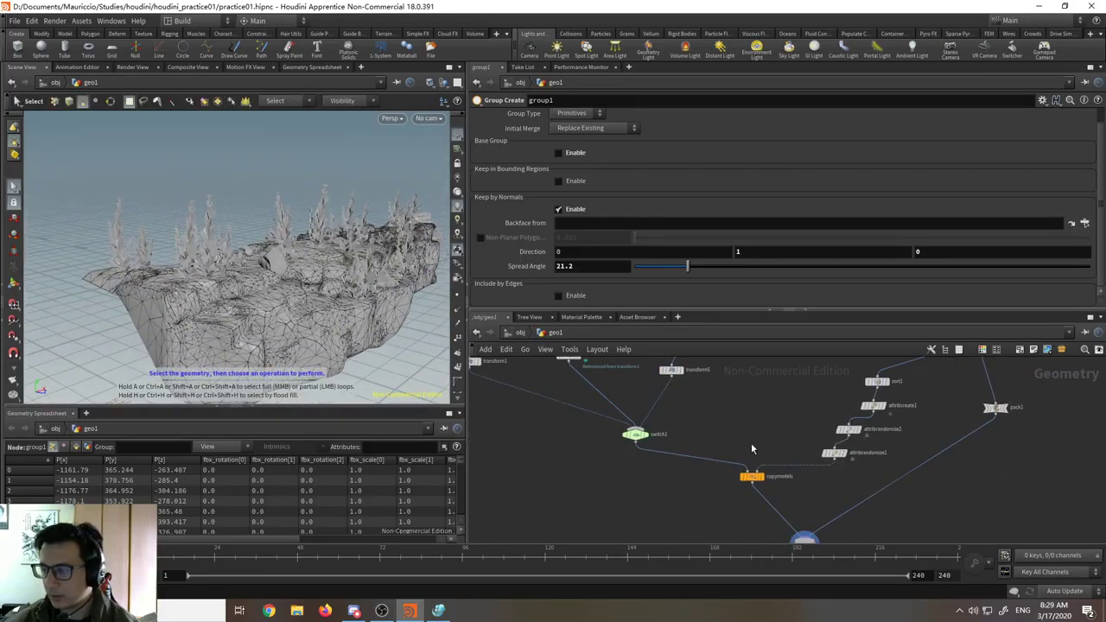
scroll(773, 505, "up", 4)
left_click(775, 508)
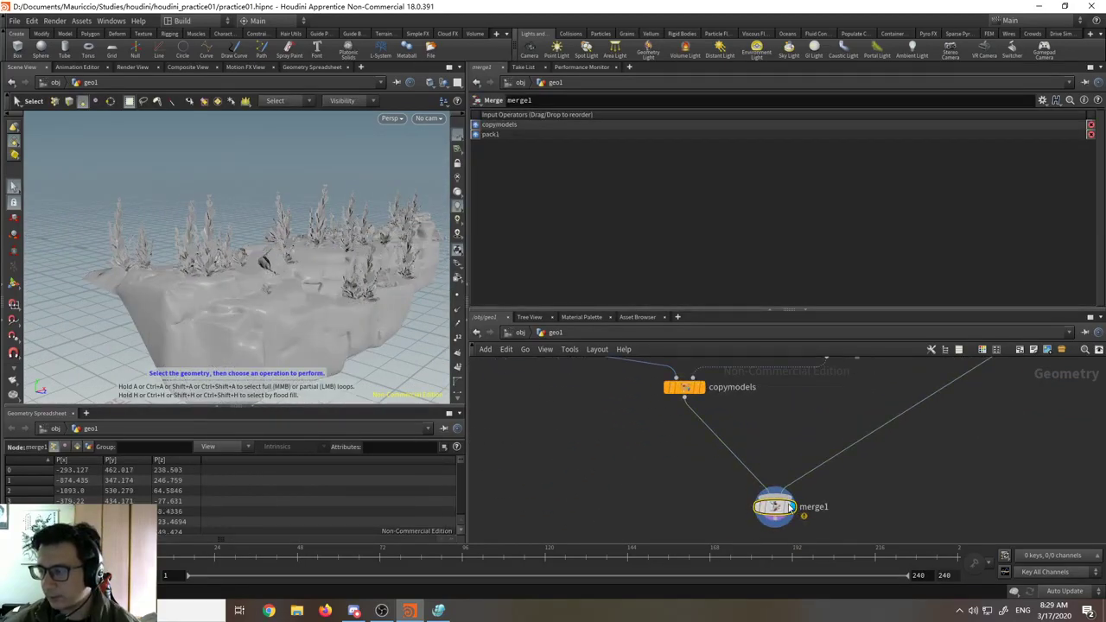
left_click(745, 508)
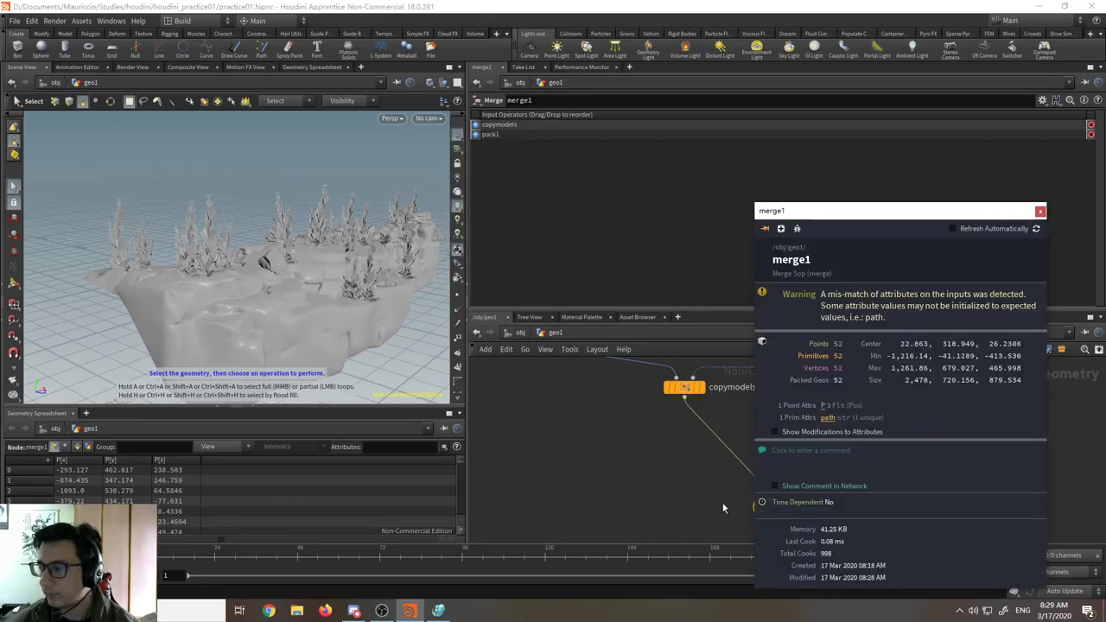
scroll(674, 471, "down", 5)
left_click_drag(298, 302, 259, 285, "alt")
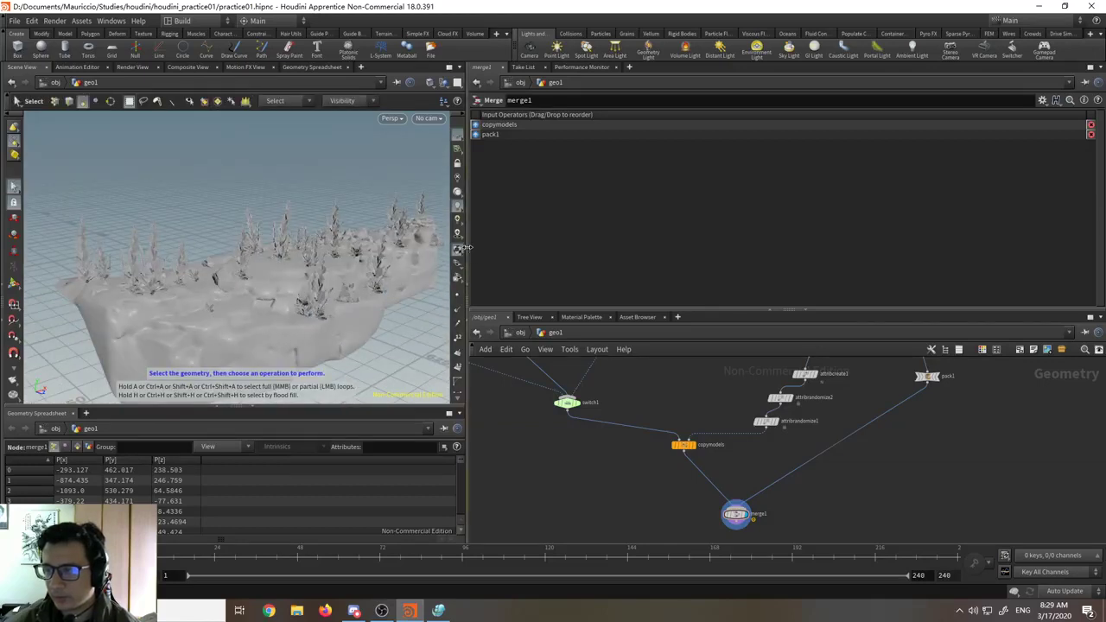
- Widen the 3D viewport moderately and examine the plants on the cliff close up
left_click_drag(467, 248, 602, 248)
left_click_drag(403, 285, 452, 251, "alt")
right_click_drag(452, 252, 442, 199, "alt")
left_click_drag(456, 268, 436, 260, "alt")
middle_click_drag(689, 469, 707, 512)
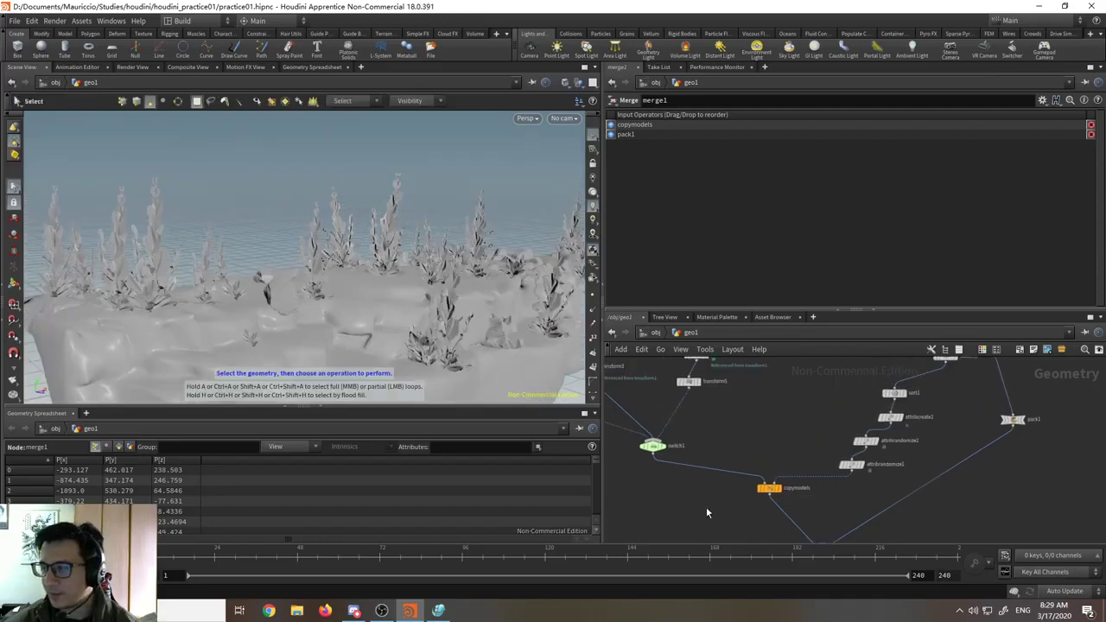
- Tidy the scatter branch by repositioning its lower sort and attribute nodes and its file2, transform2, group1 and scatter1 nodes
scroll(706, 507, "down", 3)
left_click_drag(791, 406, 846, 478)
left_click_drag(836, 428, 819, 421)
middle_click_drag(826, 390, 837, 468)
left_click_drag(866, 431, 943, 489)
left_click_drag(938, 436, 894, 415, "shift")
middle_click_drag(779, 453, 781, 411)
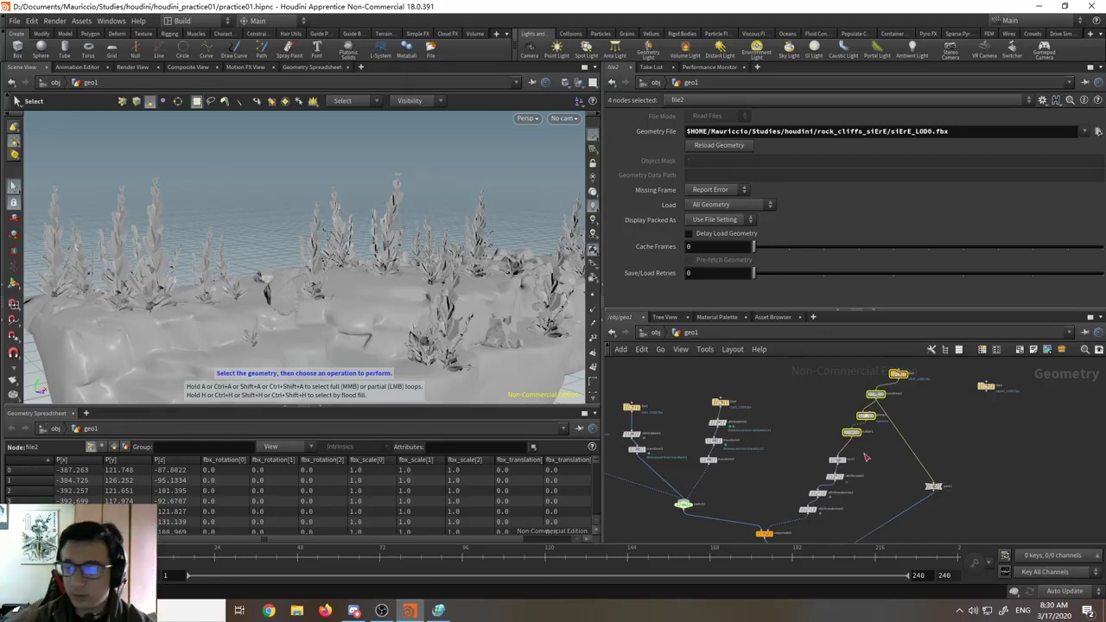
left_click(834, 411)
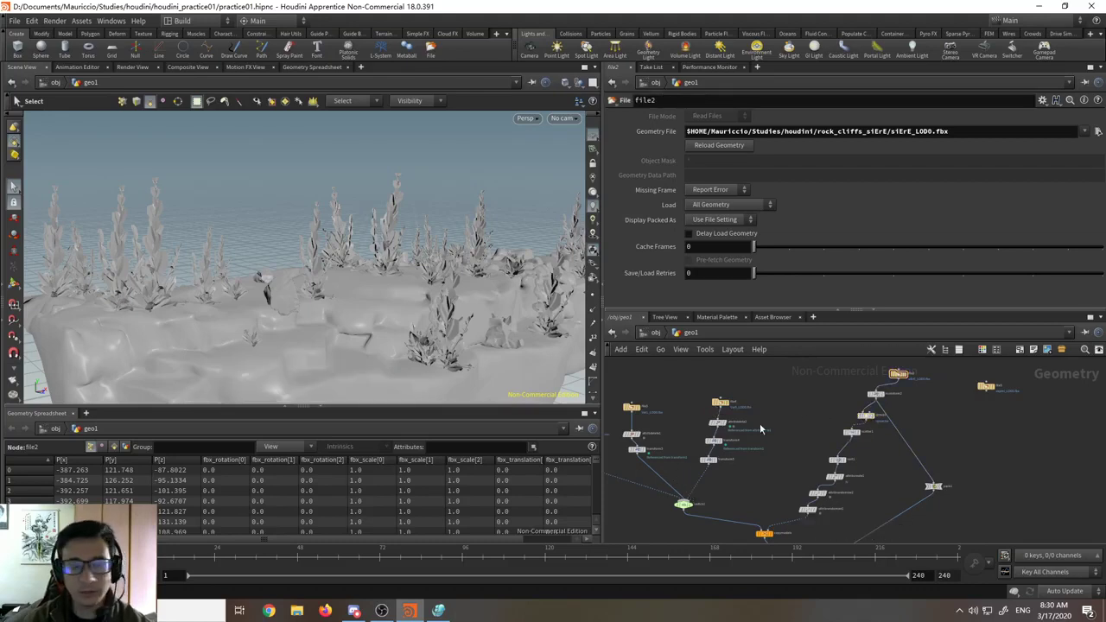
- Nudge the file1 and transform1 nodes closer to the other model branches above switch1
middle_click_drag(768, 469, 852, 459)
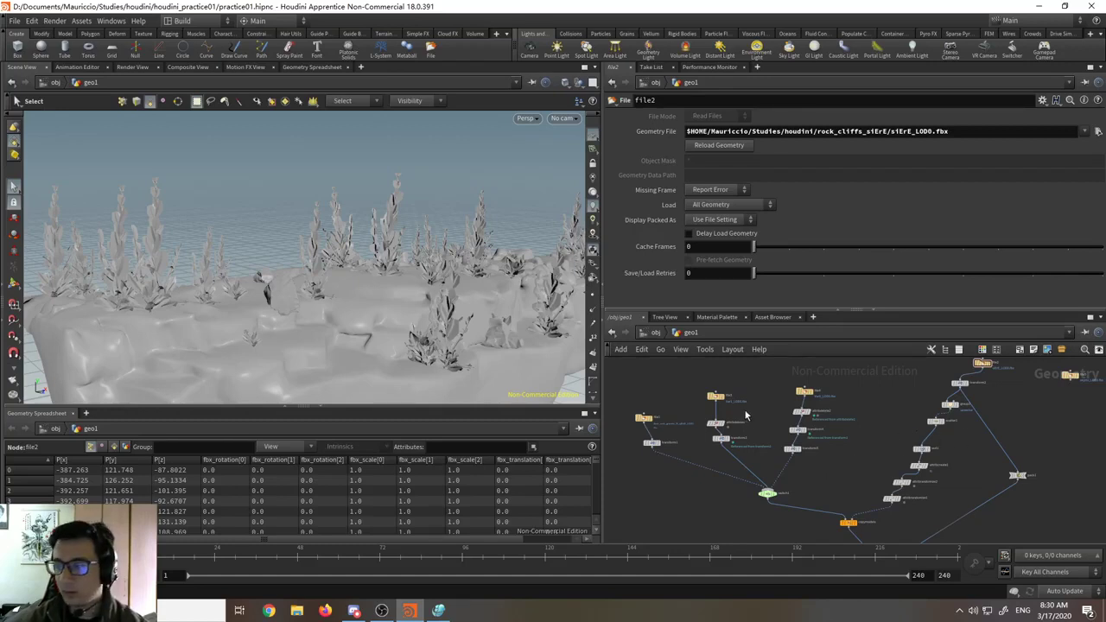
middle_click_drag(919, 402, 892, 432)
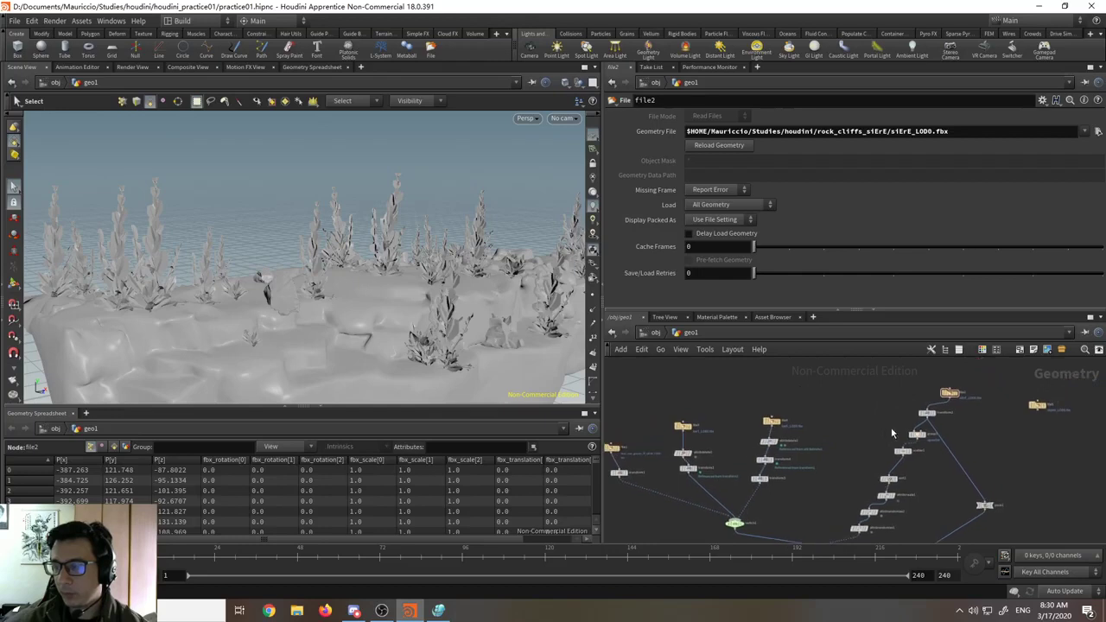
middle_click_drag(983, 425, 952, 440)
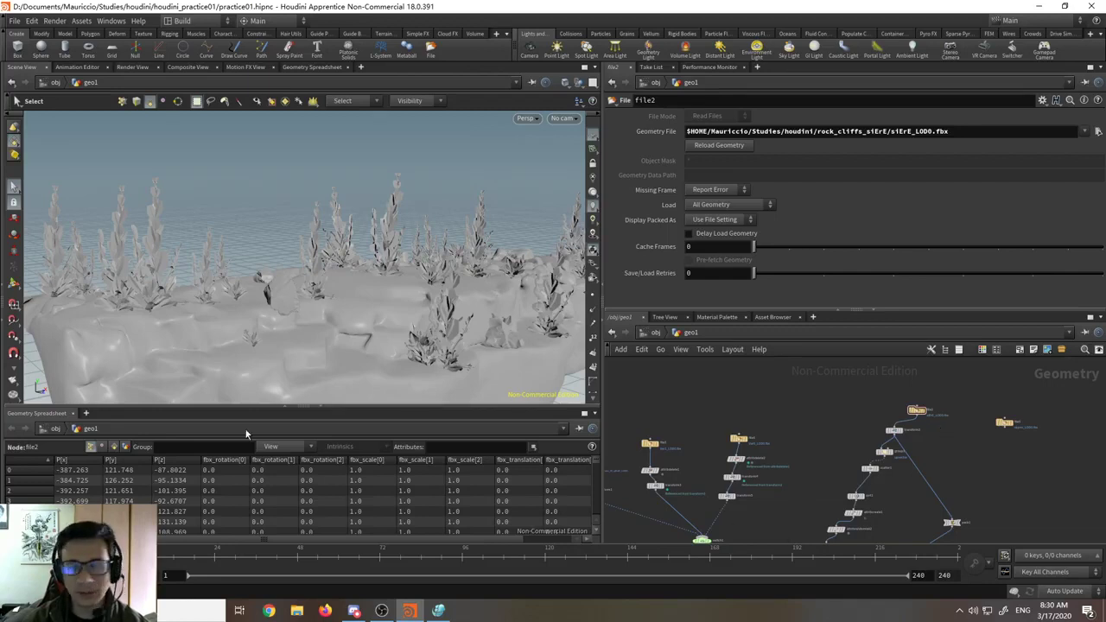
middle_click_drag(746, 481, 832, 471)
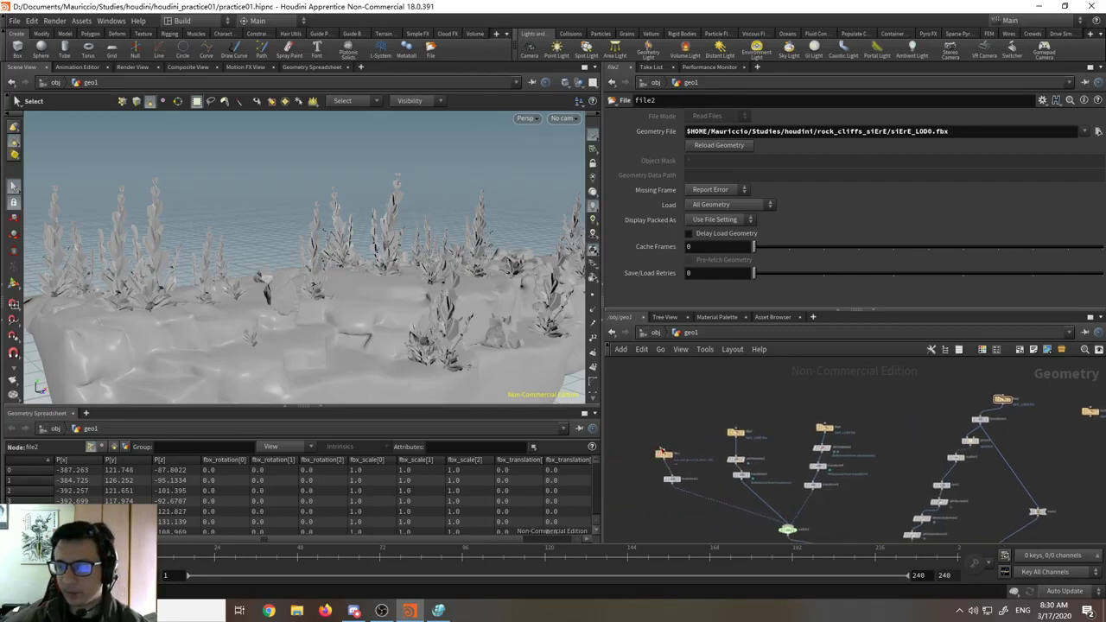
left_click_drag(681, 490, 682, 489)
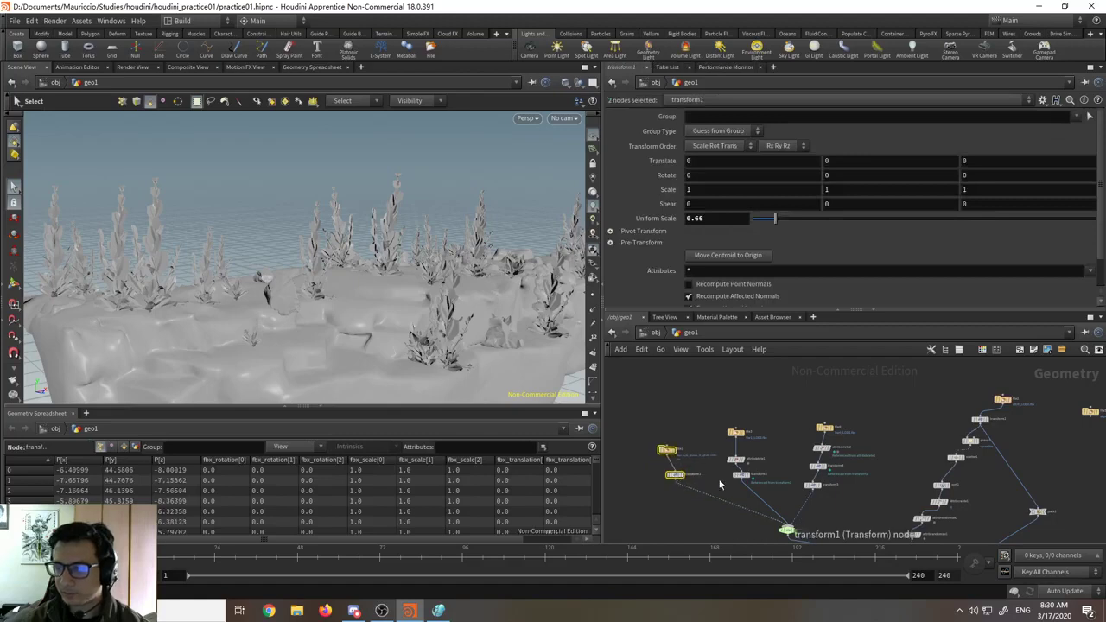
- Display the copymodels output without the cliff, and switch the display back to merge1
middle_click_drag(785, 472, 777, 458)
scroll(776, 457, "up", 8)
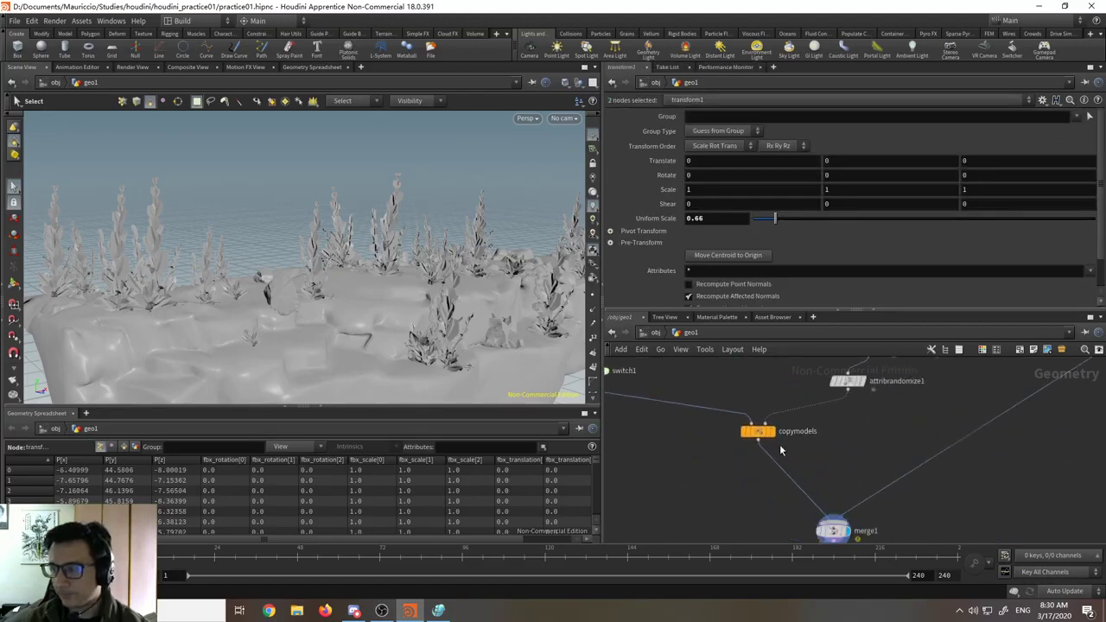
left_click(767, 423)
left_click(799, 431)
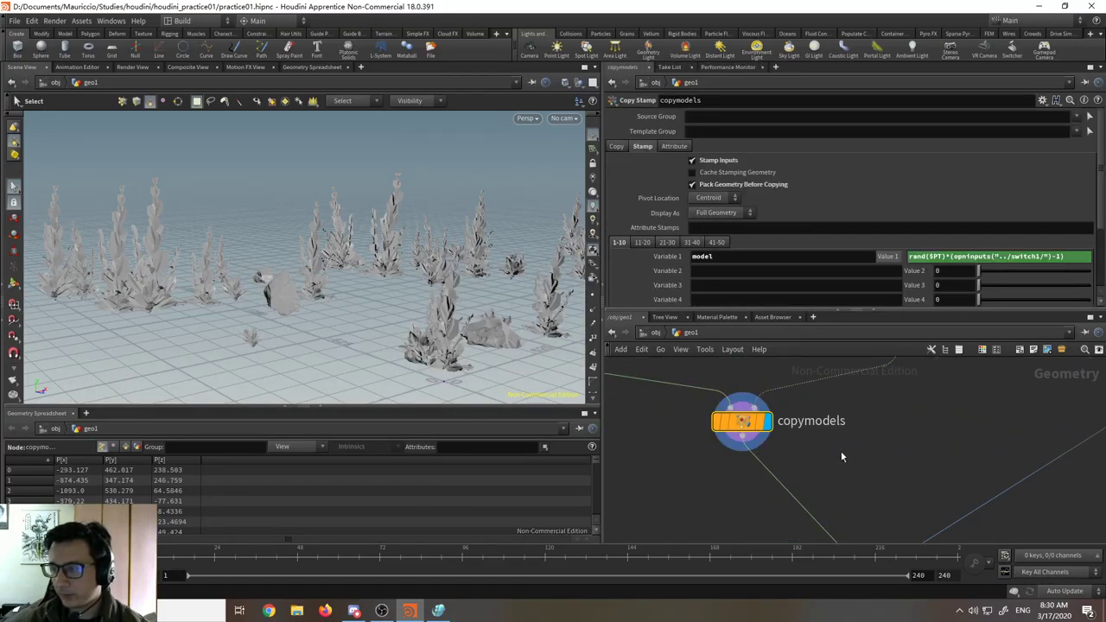
middle_click_drag(841, 450, 817, 391)
left_click(850, 501)
left_click(850, 505)
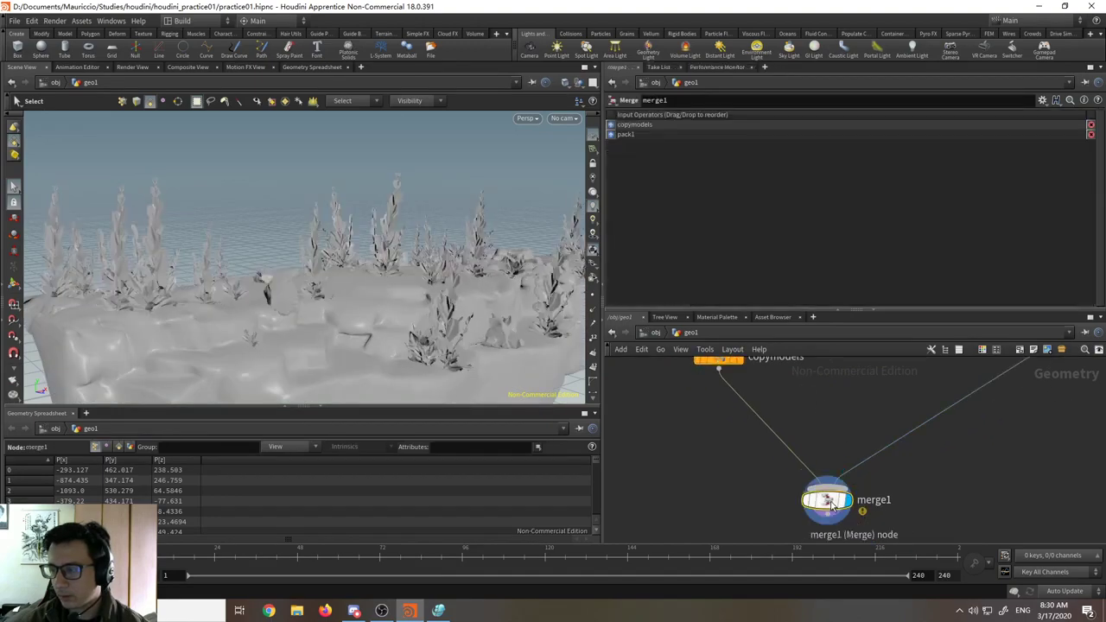
- Examine the merged cliff with its scattered plants and rocks from several angles and distances
key("Escape")
left_click_drag(466, 298, 338, 321)
scroll(338, 320, "up", 3)
scroll(339, 320, "down", 5)
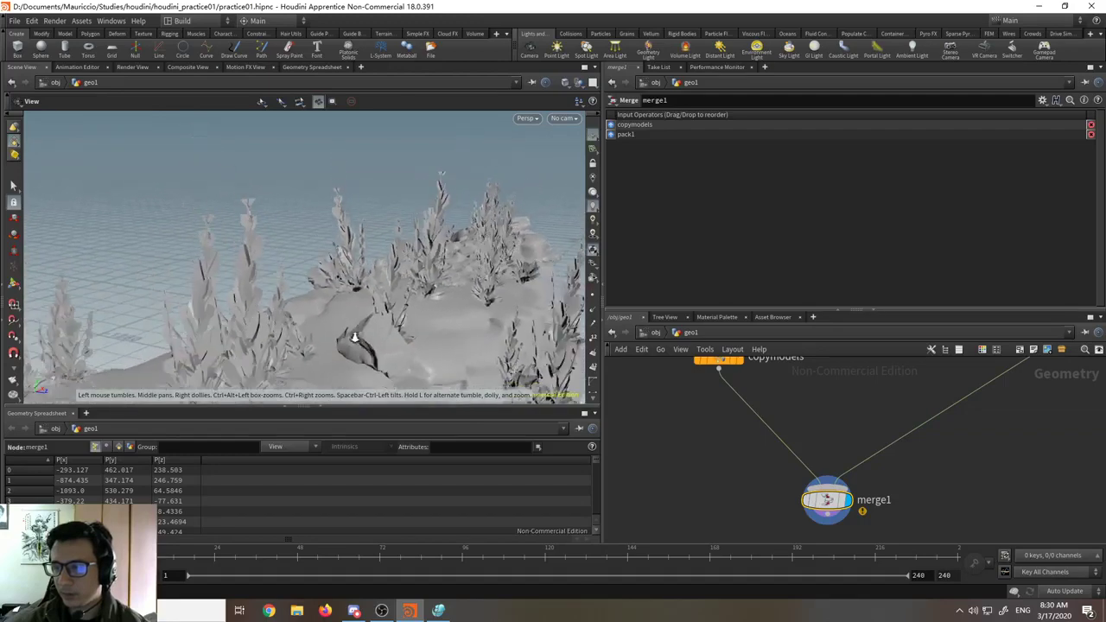
middle_click_drag(715, 409, 744, 486)
scroll(745, 487, "down", 5)
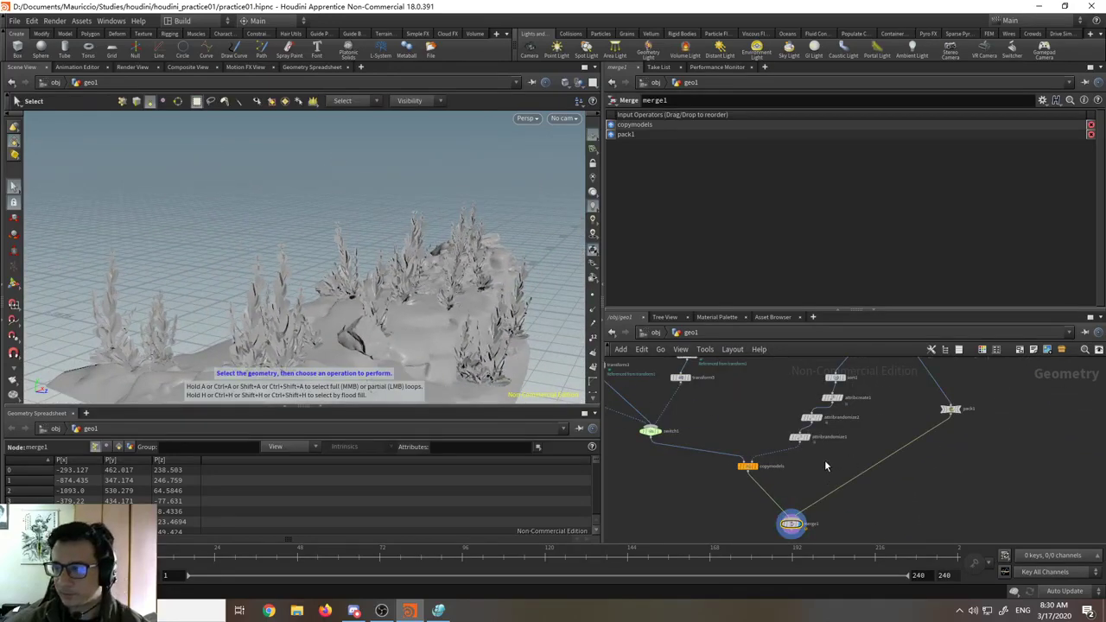
left_click_drag(437, 342, 557, 359, "alt")
middle_click_drag(751, 420, 775, 458)
scroll(775, 458, "down", 3)
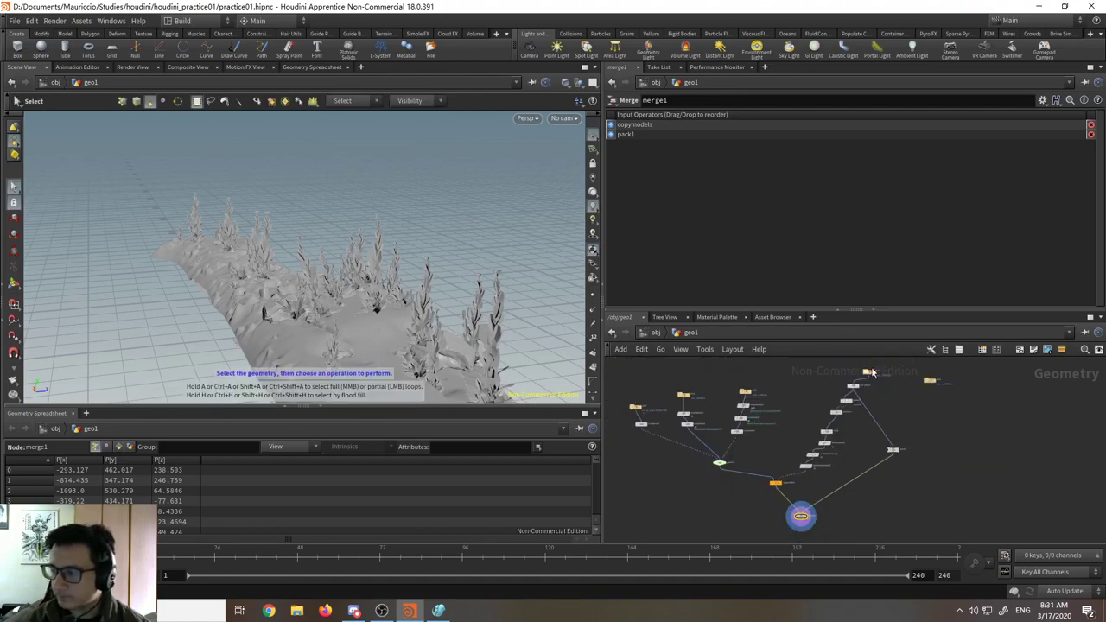
scroll(873, 373, "up", 3)
scroll(884, 379, "up", 3)
left_click_drag(441, 360, 501, 293, "alt")
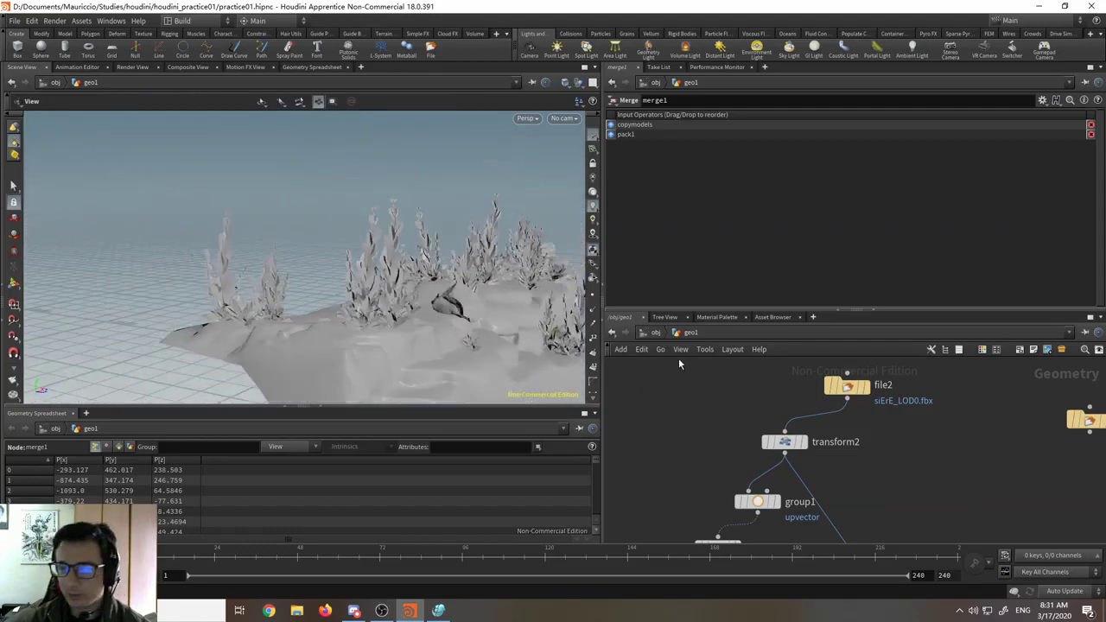
left_click_drag(432, 268, 446, 344, "alt")
key("s")
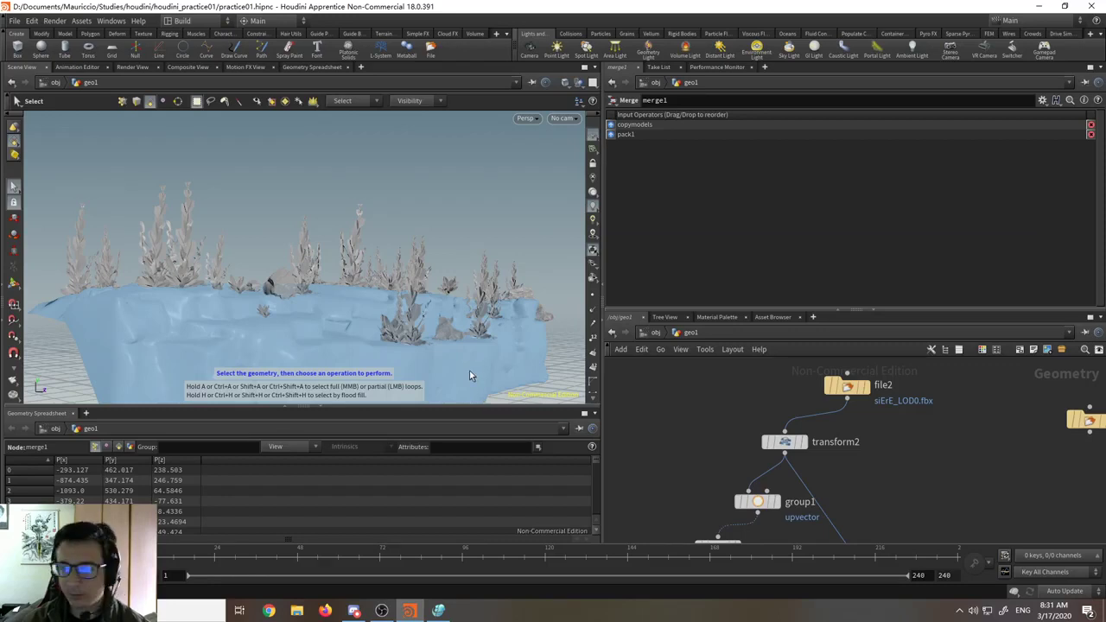
mouse_move(469, 375)
left_mouse_down("alt")
mouse_move(464, 366)
mouse_move(526, 370)
mouse_move(458, 362)
left_mouse_up("alt")
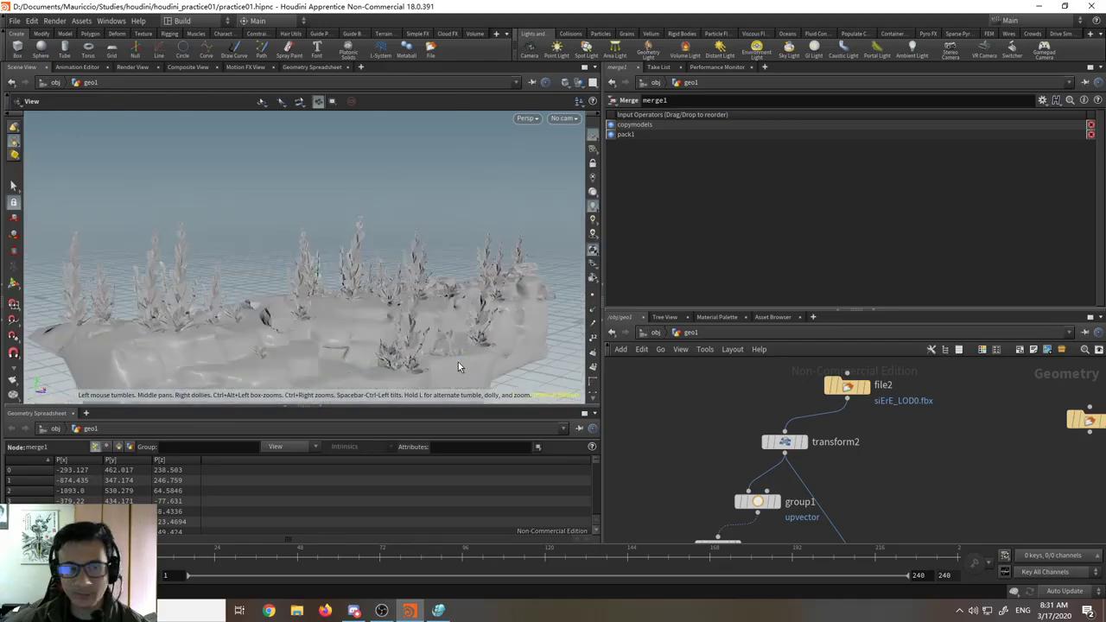
left_click_drag(407, 326, 383, 272, "alt")
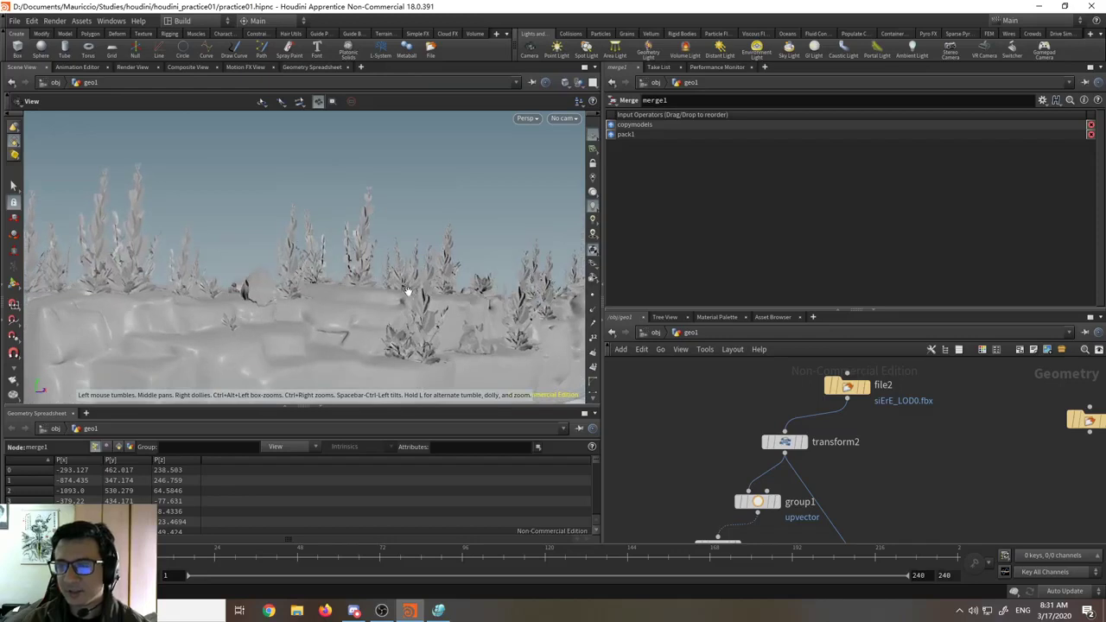
key("s")
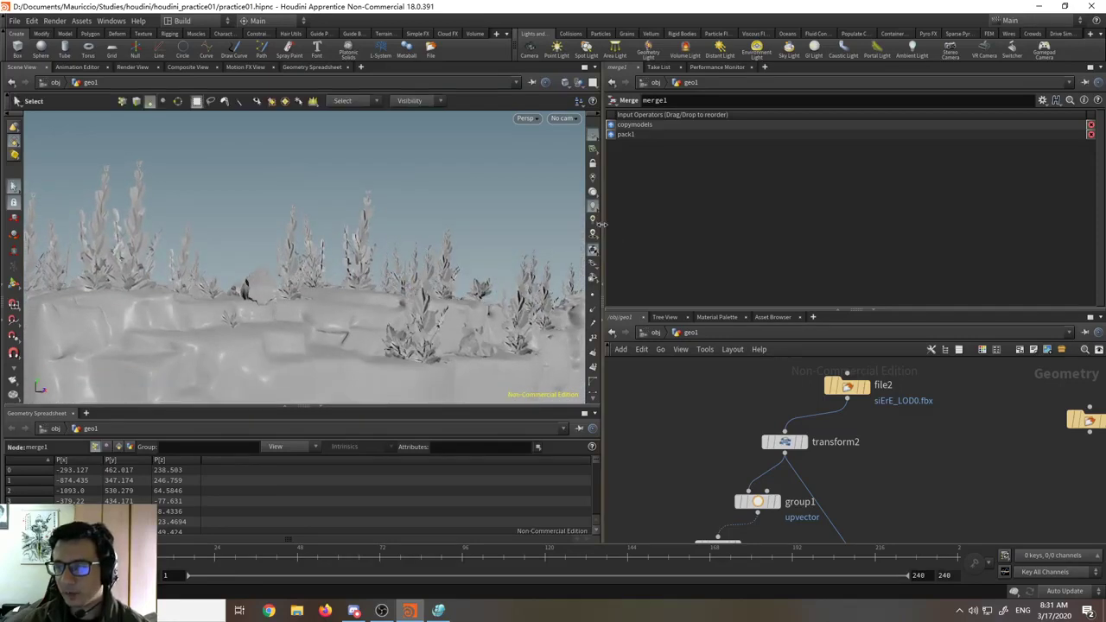
- Enlarge the 3D viewport to about three quarters of the window width and inspect the scattered cliff in it
left_click_drag(601, 224, 860, 225)
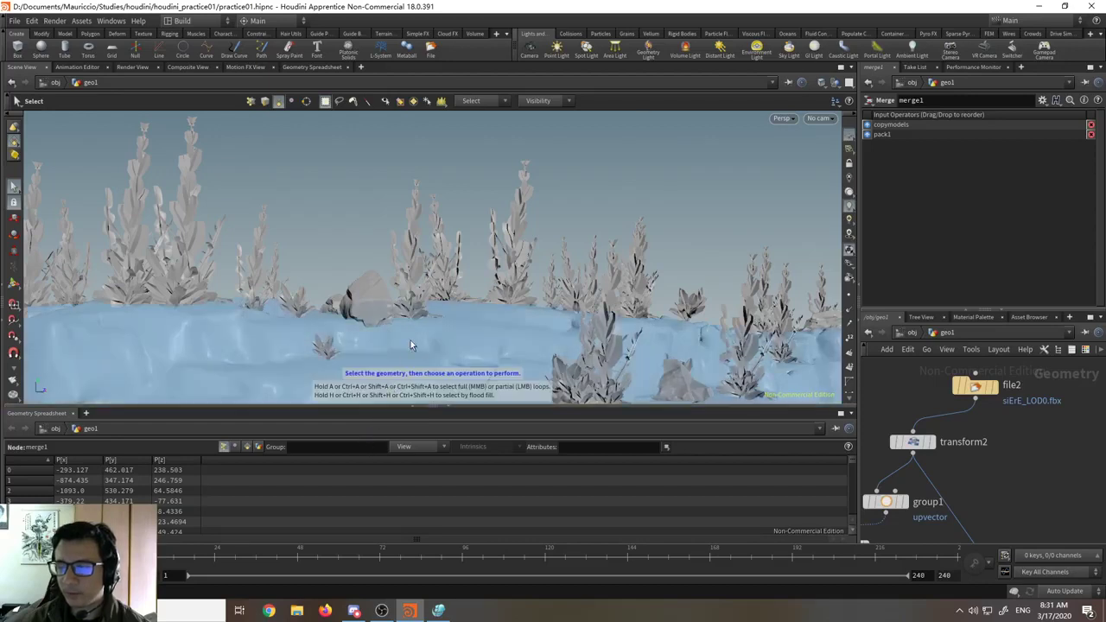
key("Escape")
mouse_move(420, 320)
left_mouse_down()
mouse_move(390, 328)
mouse_move(400, 328)
left_mouse_up()
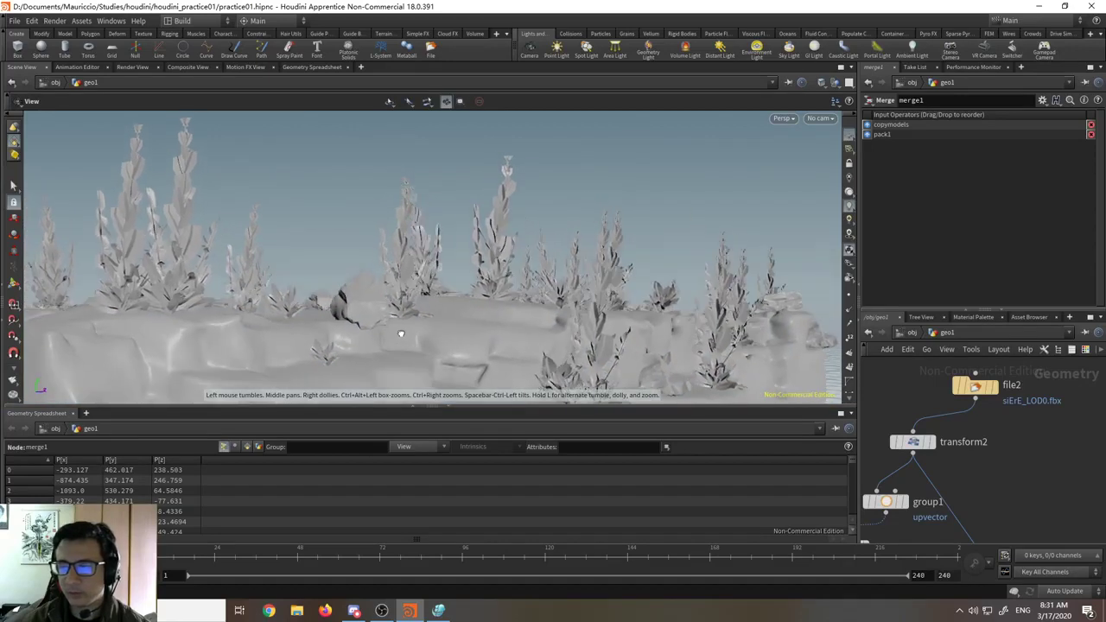
key("s")
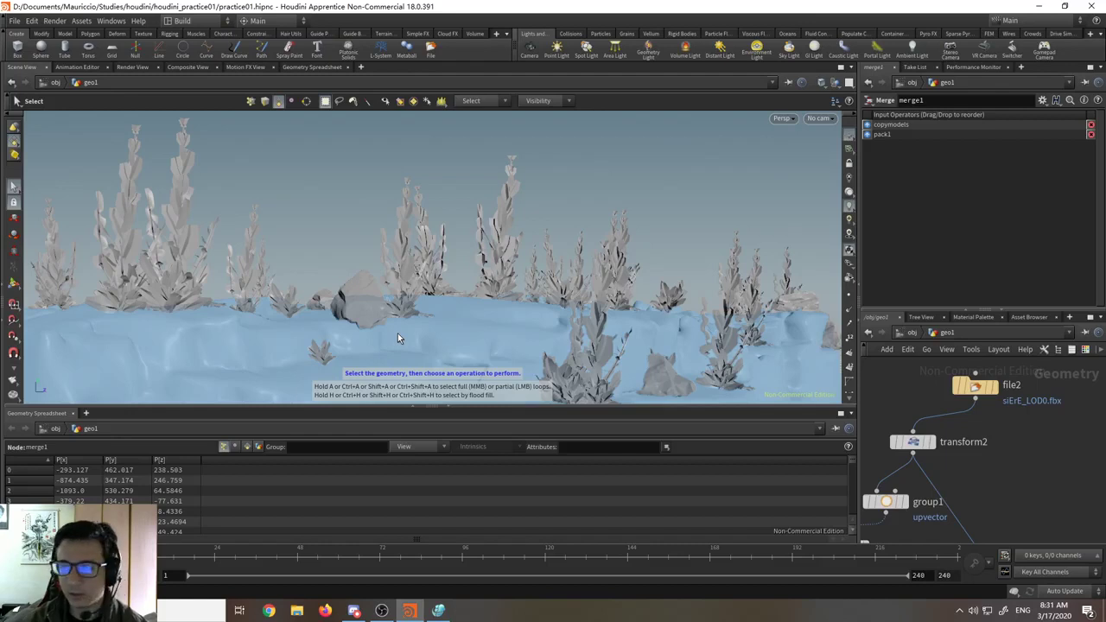